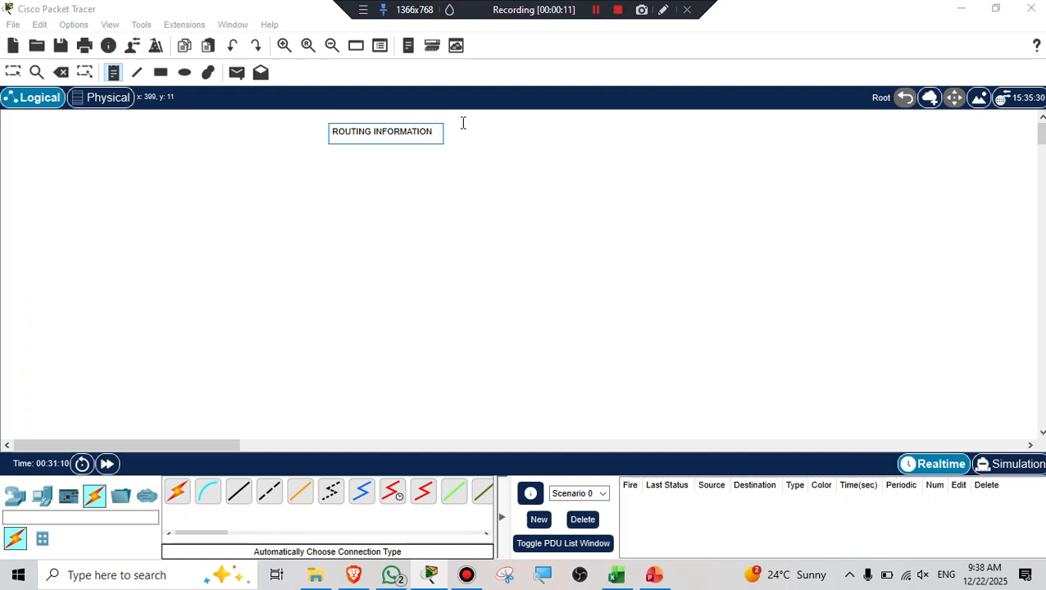
Complete the title note so it reads "ROUTING INFORMATION PROTOCOL(RIP)".
{"action": "type", "text": "OCOL("}
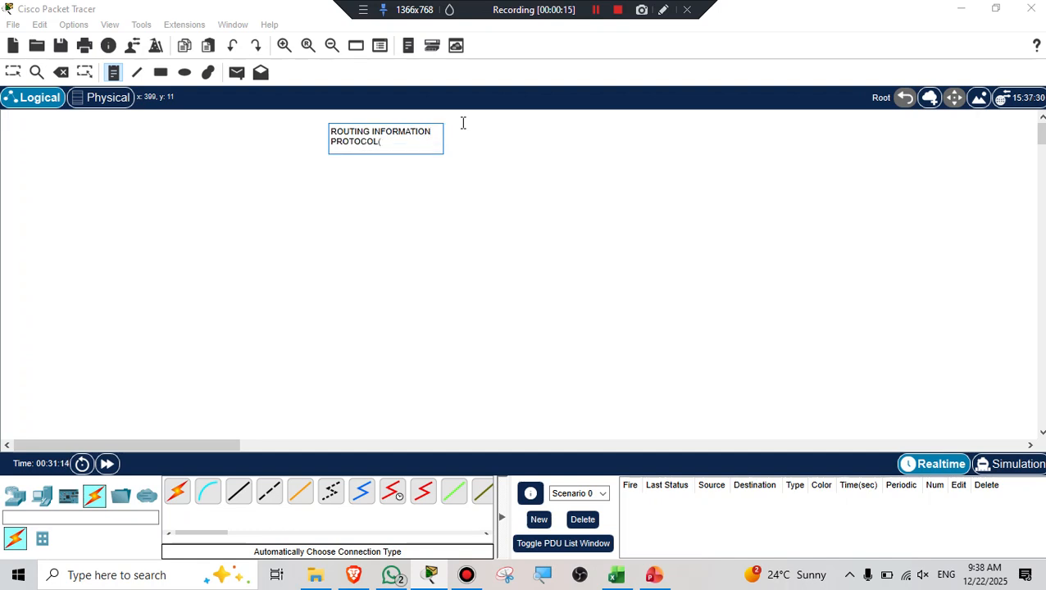
{"action": "type", "text": "RIP"}
{"action": "left_click", "coordinate": [567, 246]}
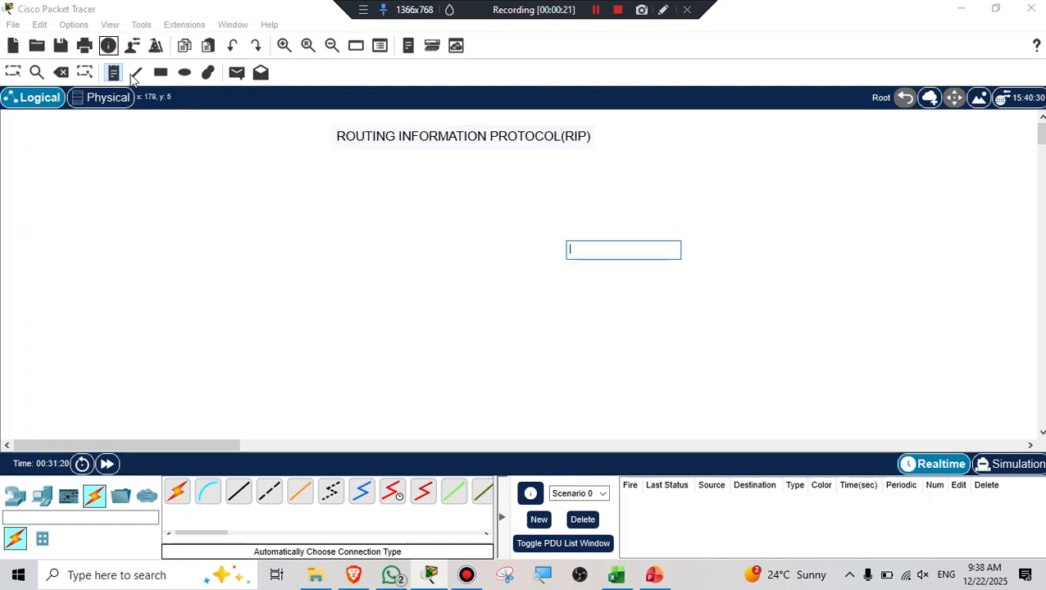
Draw an ellipse filled with pink #ff5cd9 and outlined in black around the title note.
{"action": "left_click", "coordinate": [185, 74]}
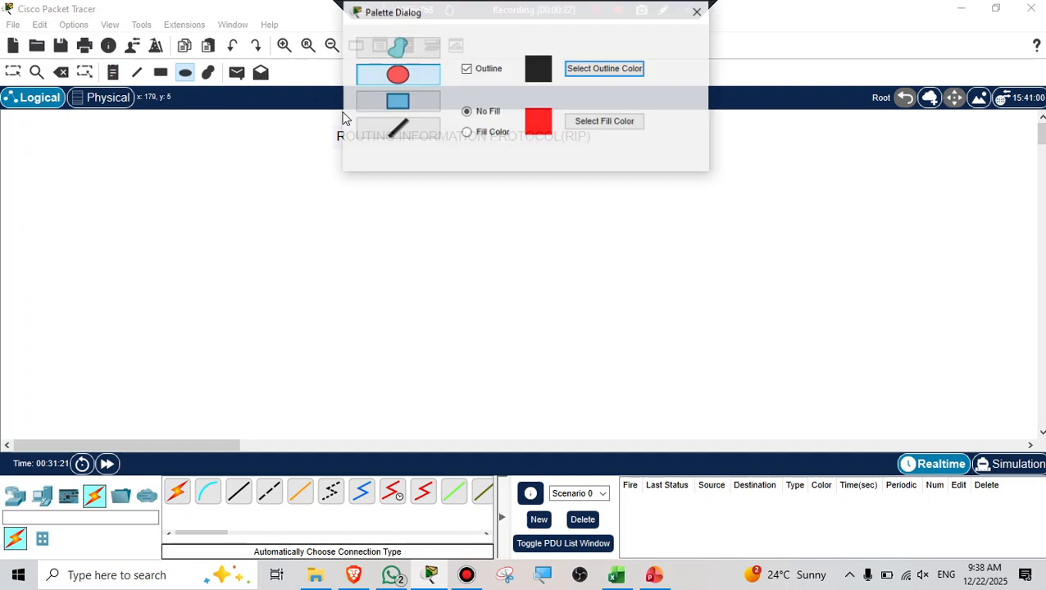
{"action": "left_click", "coordinate": [467, 132]}
{"action": "left_click", "coordinate": [594, 123]}
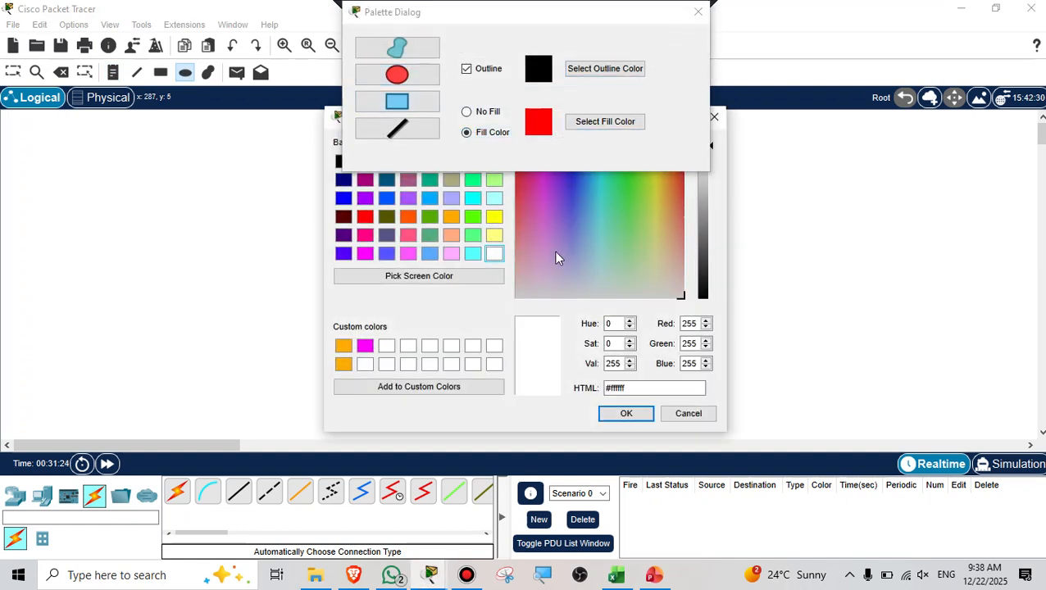
{"action": "left_click", "coordinate": [536, 200]}
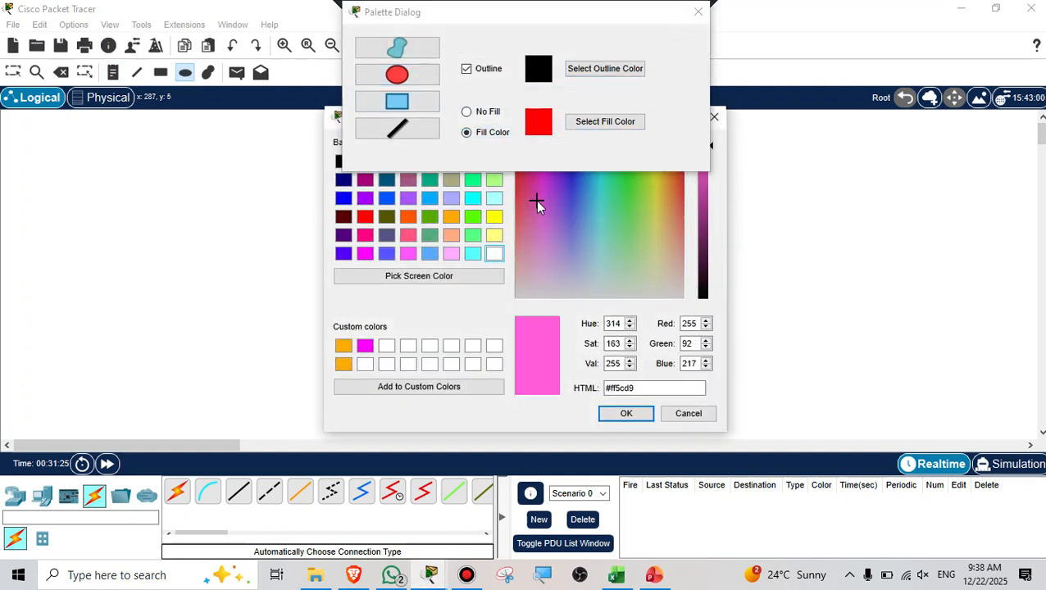
{"action": "left_click", "coordinate": [625, 414]}
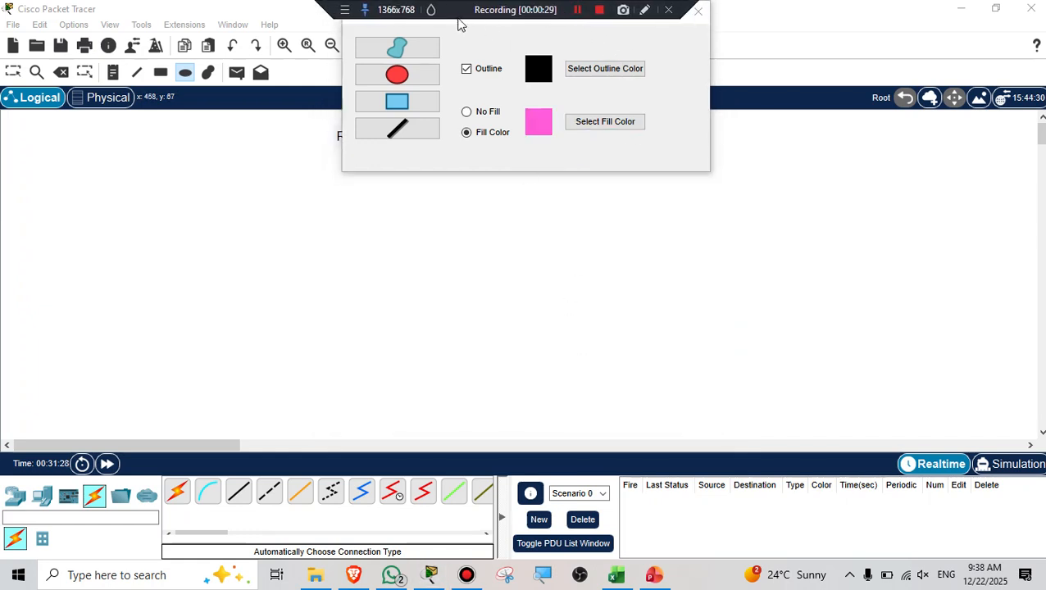
{"action": "left_click_drag", "start_coordinate": [378, 23], "coordinate": [650, 199]}
{"action": "left_click_drag", "start_coordinate": [300, 112], "coordinate": [622, 157]}
{"action": "left_click", "coordinate": [993, 189]}
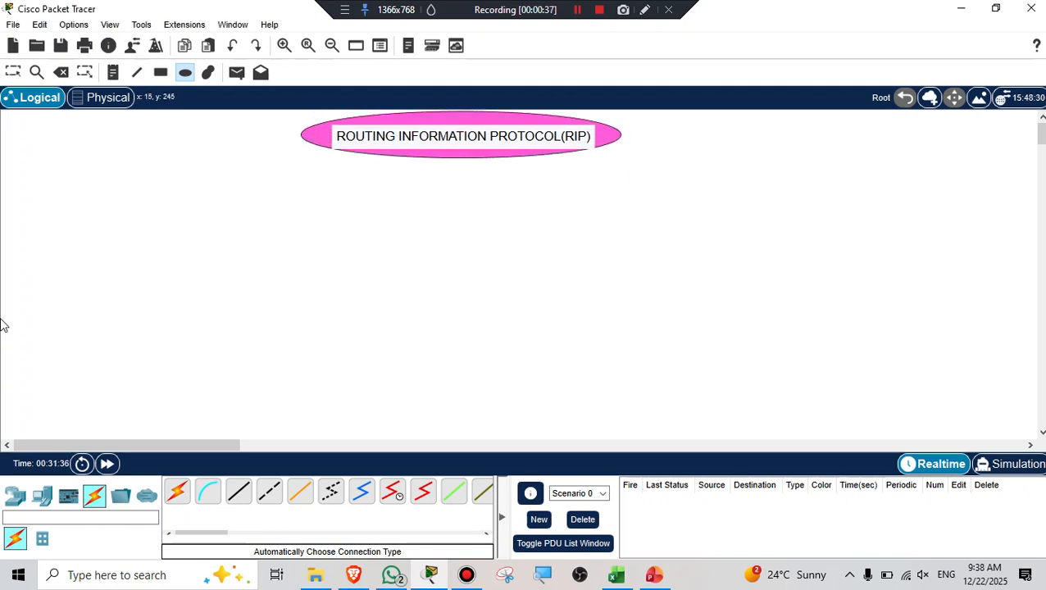
{"action": "left_click", "coordinate": [13, 73]}
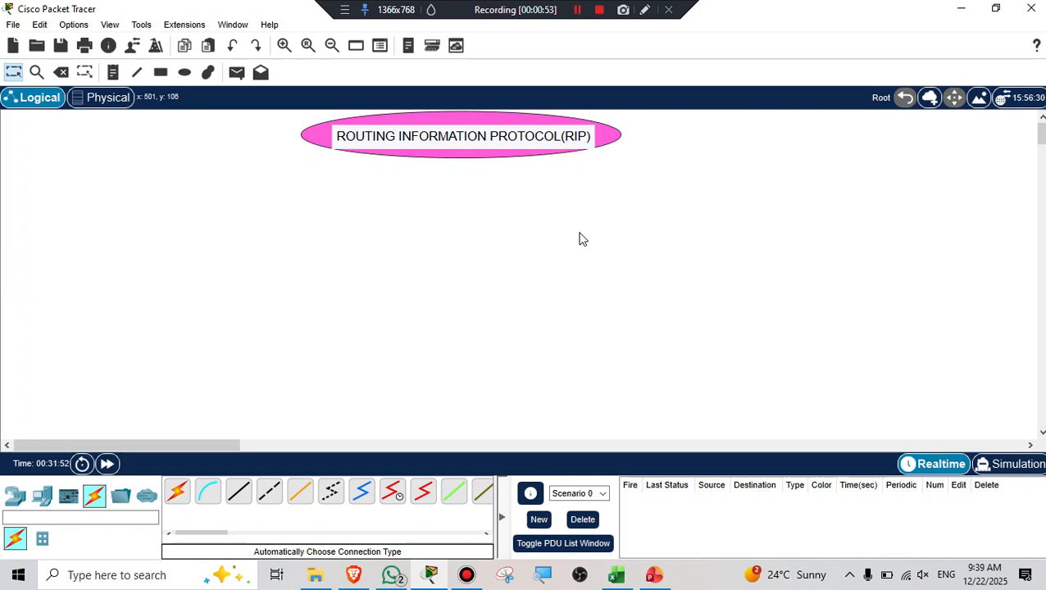
Place a PT-Empty router below the title and open its physical device view.
{"action": "left_click", "coordinate": [15, 498]}
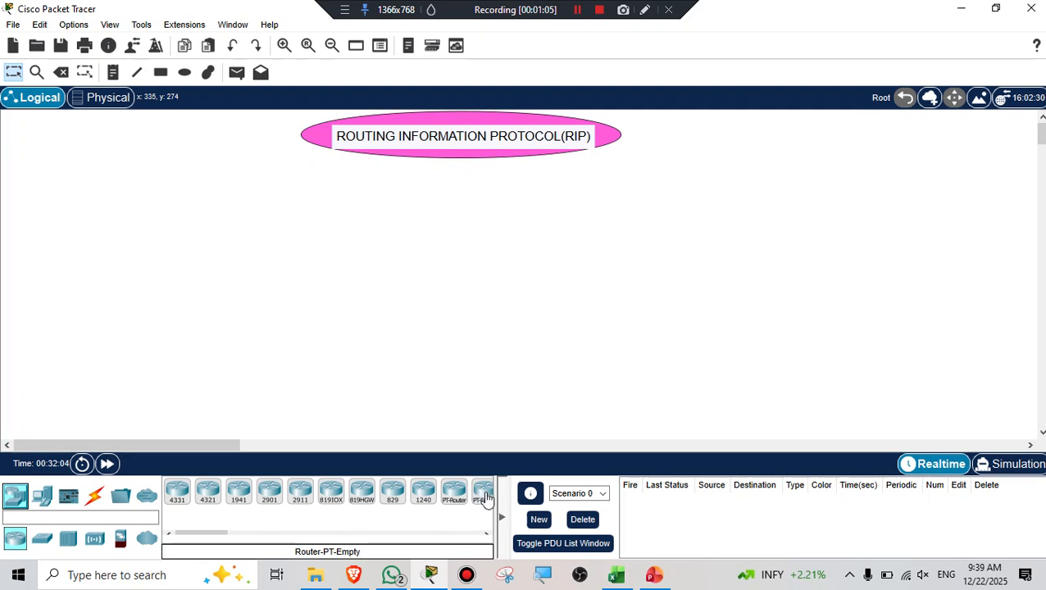
{"action": "left_click_drag", "start_coordinate": [484, 496], "coordinate": [456, 218]}
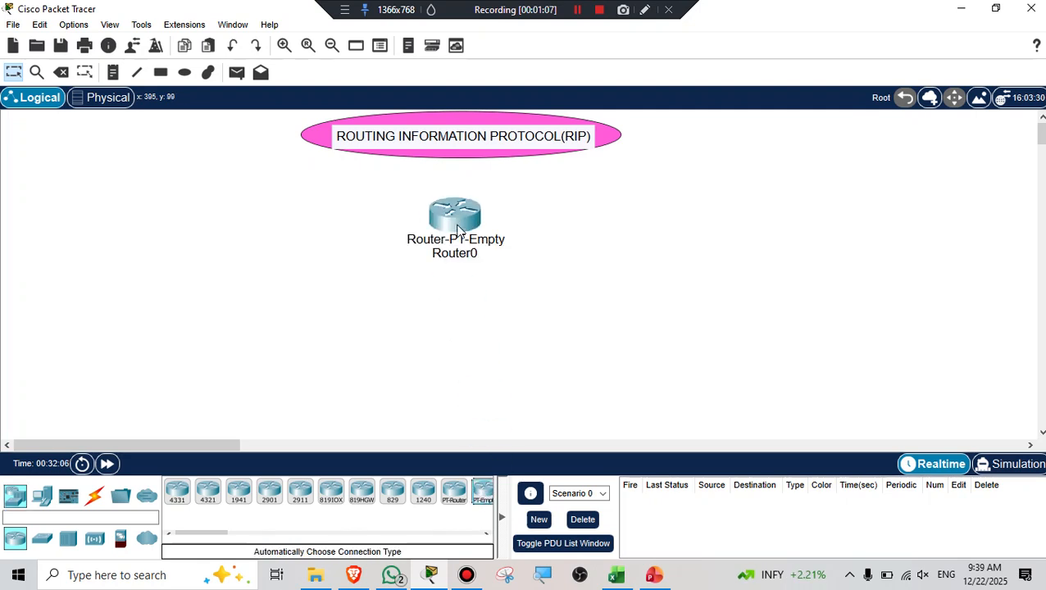
{"action": "left_click", "coordinate": [456, 226]}
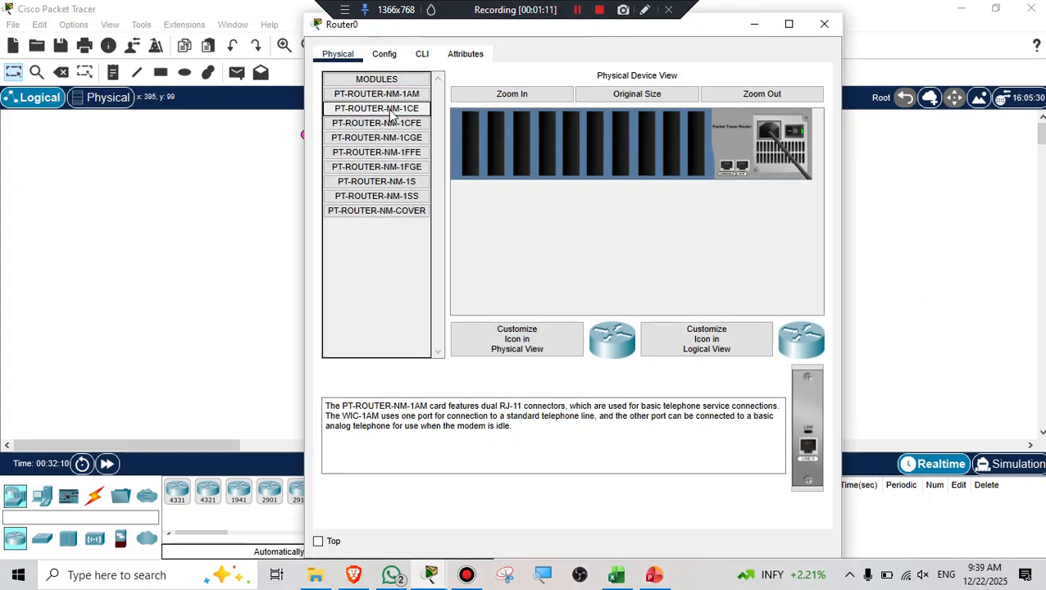
Power off the router and install a PT-ROUTER-NM-1S module in the empty slot nearest the console port.
{"action": "left_click_drag", "start_coordinate": [393, 95], "coordinate": [694, 141]}
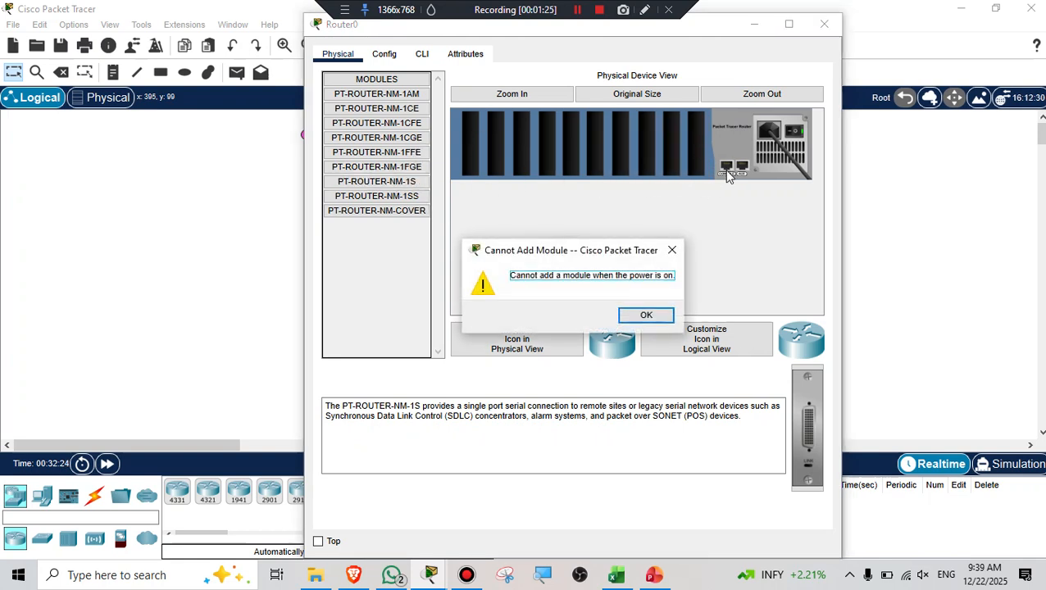
{"action": "left_click", "coordinate": [646, 314]}
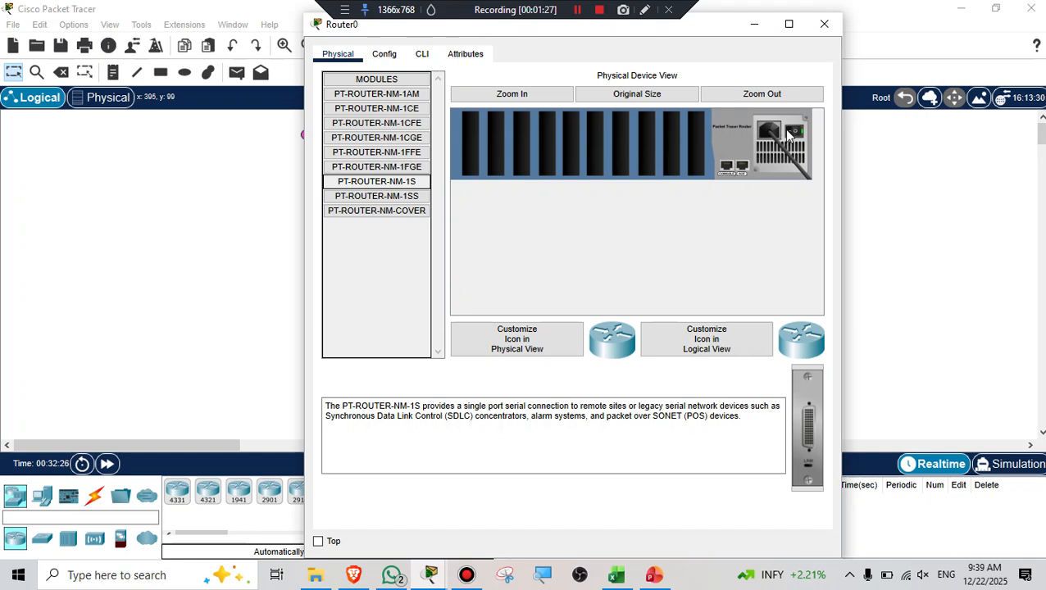
{"action": "left_click", "coordinate": [788, 132]}
{"action": "left_click_drag", "start_coordinate": [377, 182], "coordinate": [697, 140]}
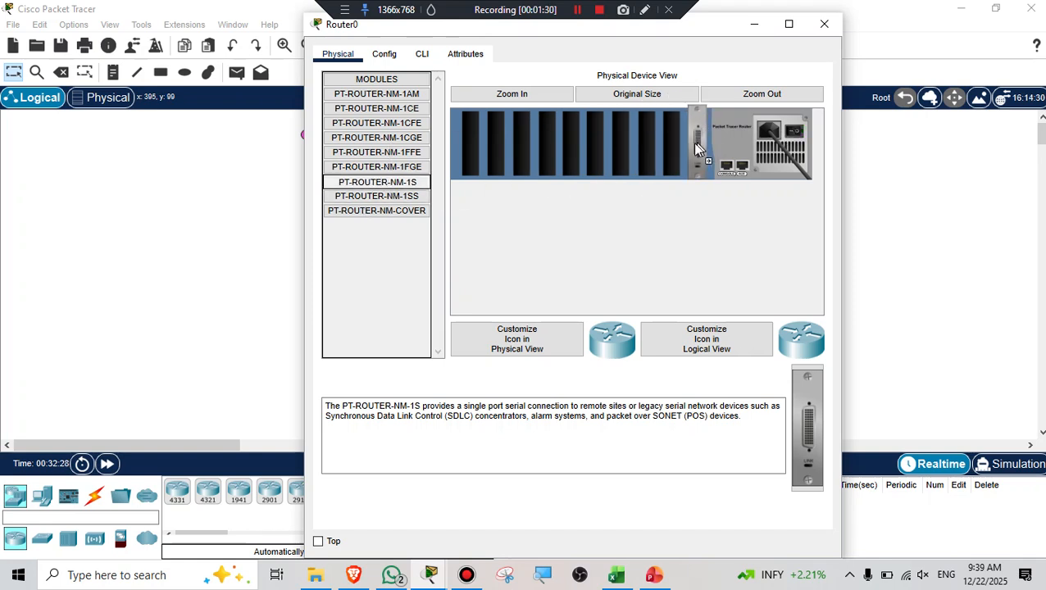
Power on the router and check its interface list in the configuration, then return to the physical device view.
{"action": "left_click", "coordinate": [386, 56]}
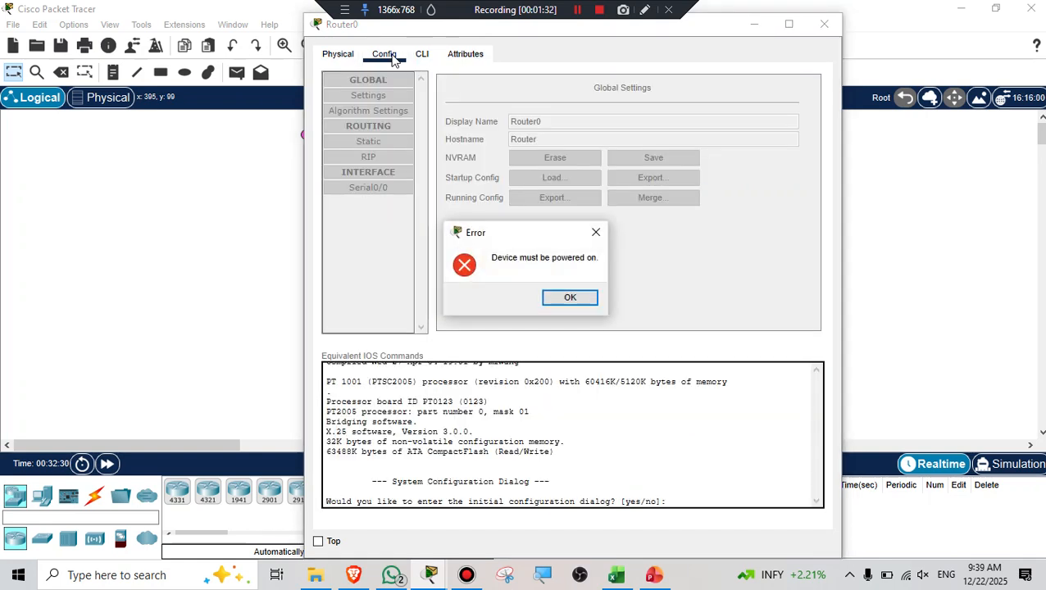
{"action": "left_click", "coordinate": [584, 308]}
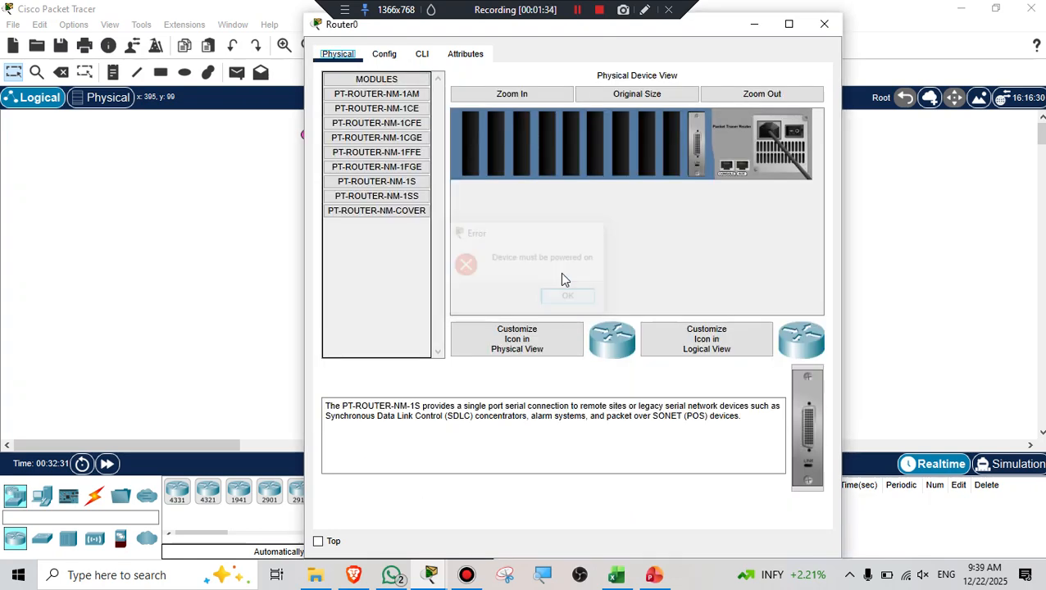
{"action": "left_click", "coordinate": [792, 136]}
{"action": "left_click", "coordinate": [388, 58]}
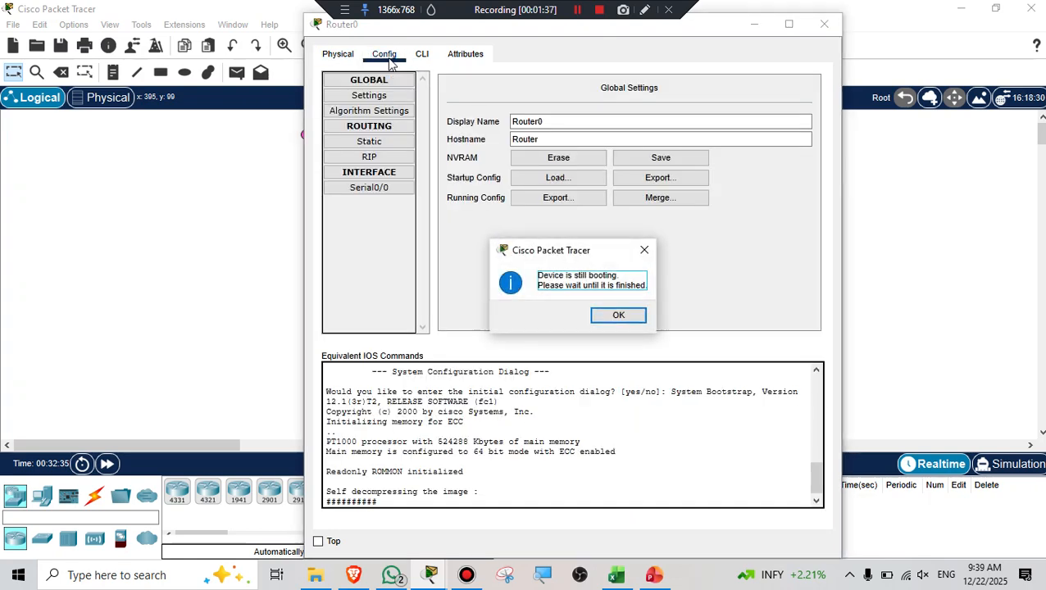
{"action": "left_click", "coordinate": [622, 317]}
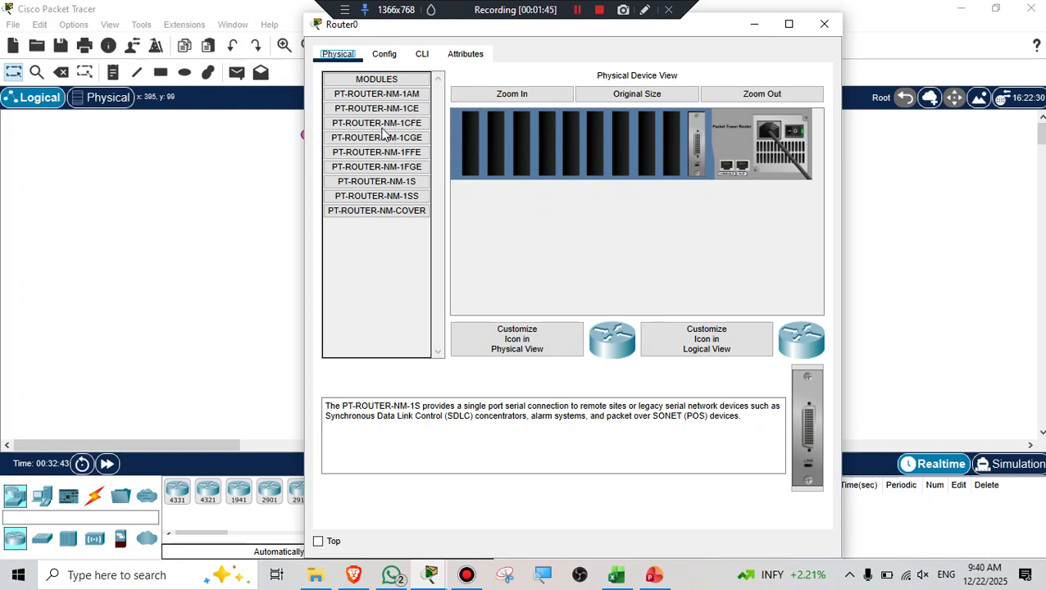
{"action": "left_click", "coordinate": [385, 55]}
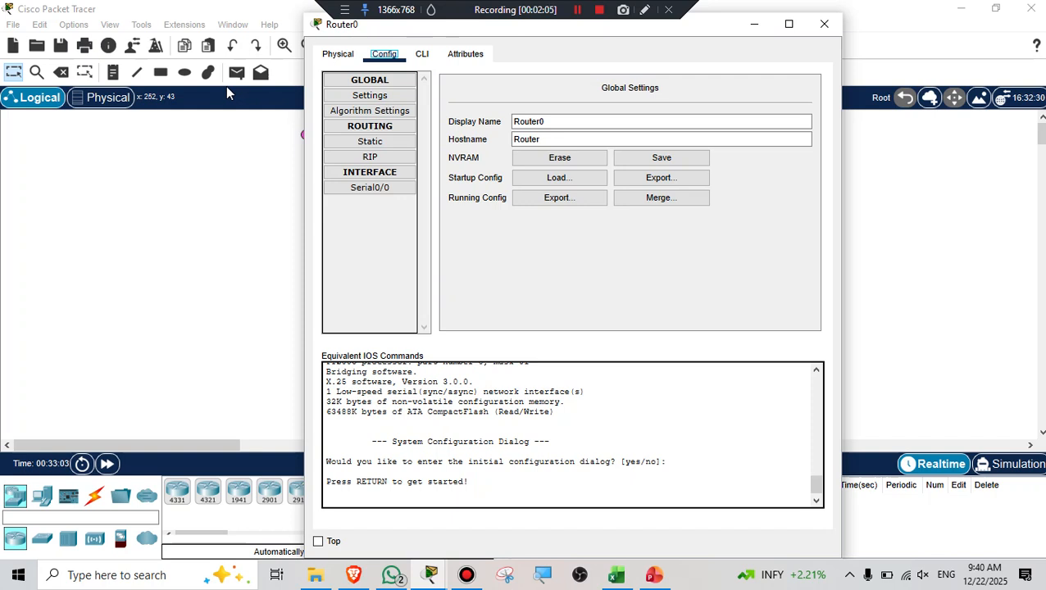
{"action": "left_click", "coordinate": [420, 61]}
{"action": "left_click", "coordinate": [339, 55]}
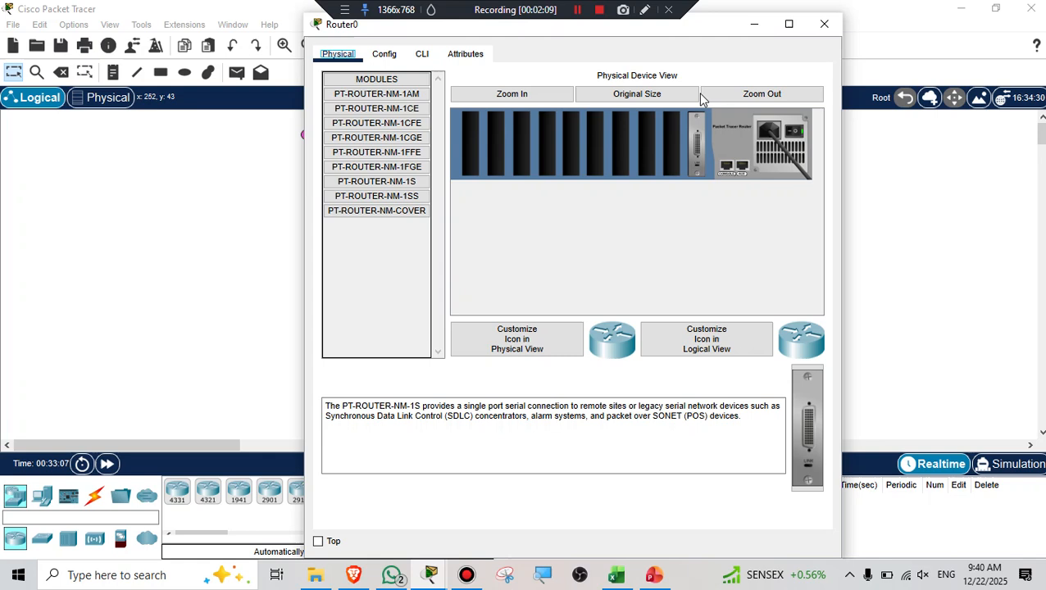
Power off the router, install PT-ROUTER-NM-1S modules in the next two free slots, and power it back on.
{"action": "left_click", "coordinate": [790, 132]}
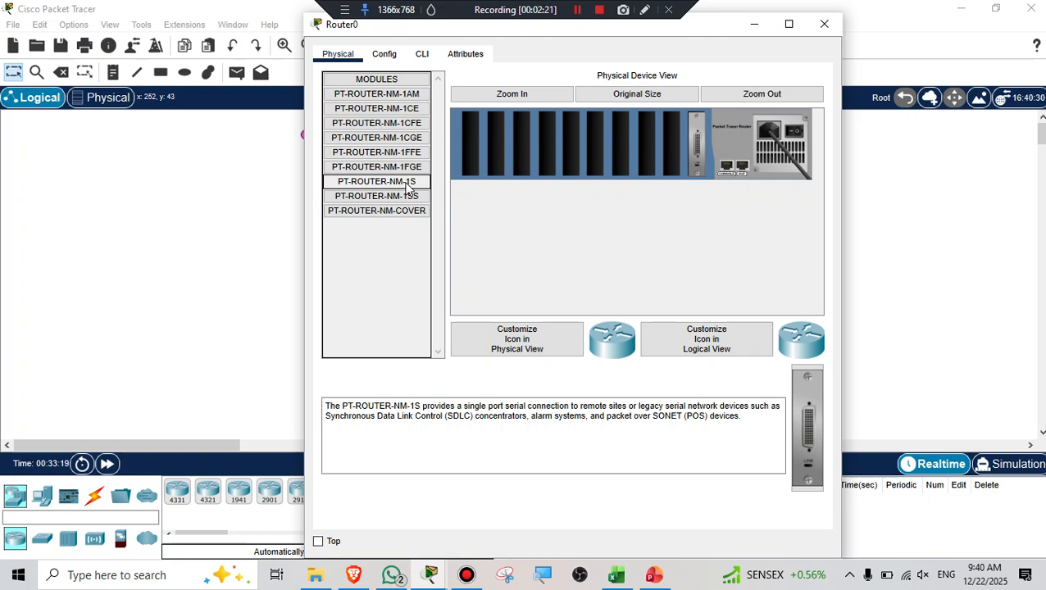
{"action": "left_click_drag", "start_coordinate": [408, 184], "coordinate": [678, 149]}
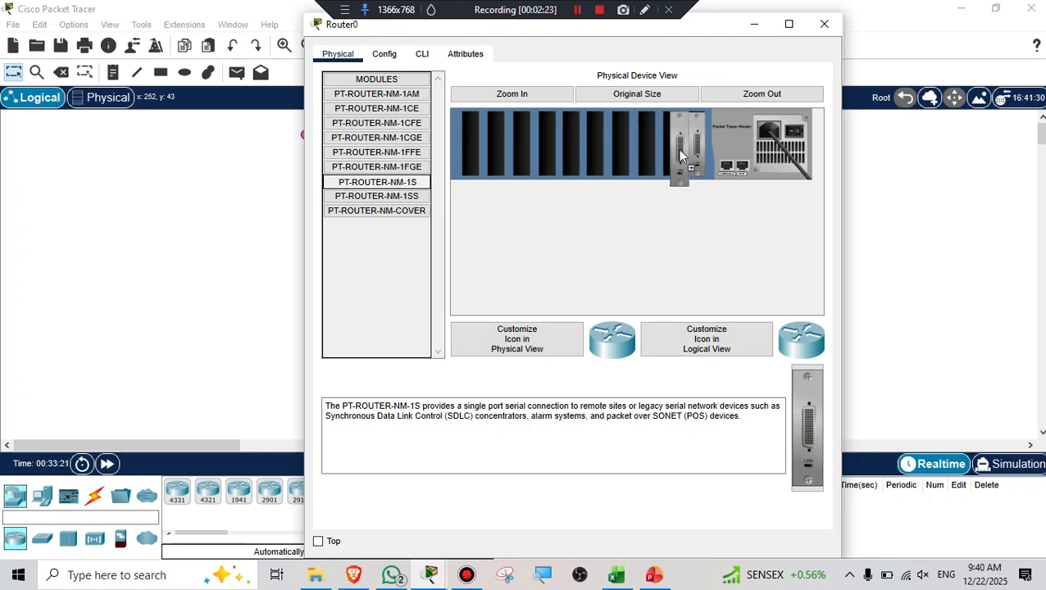
{"action": "left_click_drag", "start_coordinate": [407, 185], "coordinate": [649, 148]}
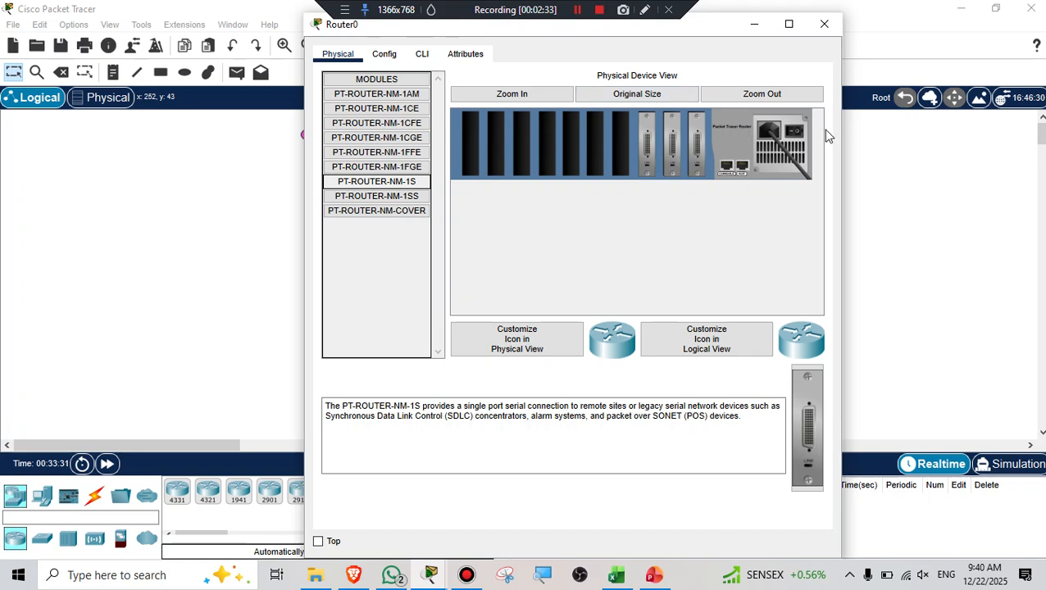
{"action": "left_click", "coordinate": [791, 133]}
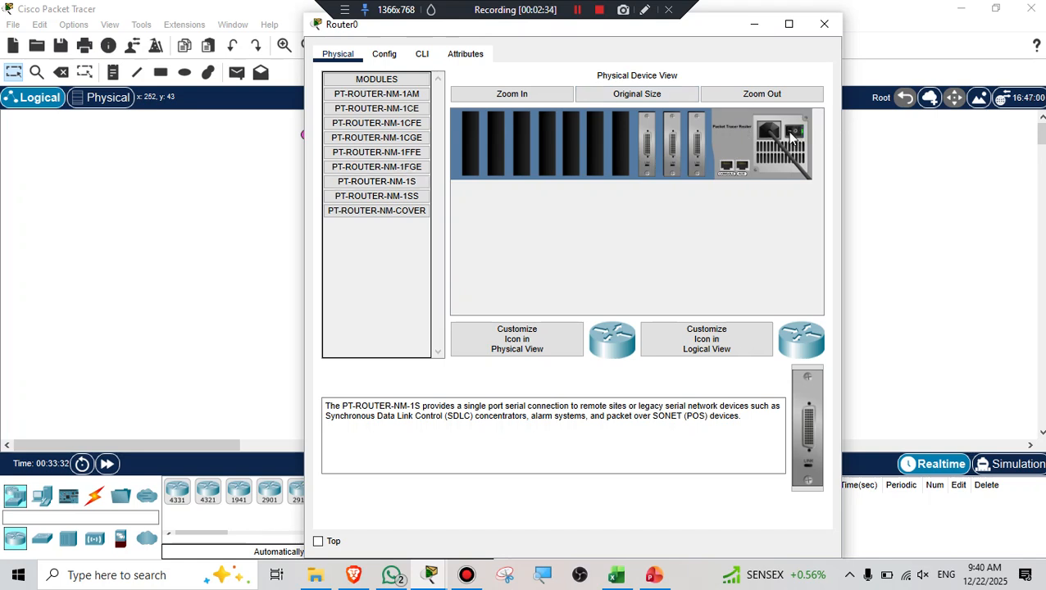
Examine the router's serial interfaces in its configuration and its installed modules, then close the device window.
{"action": "left_click", "coordinate": [384, 56]}
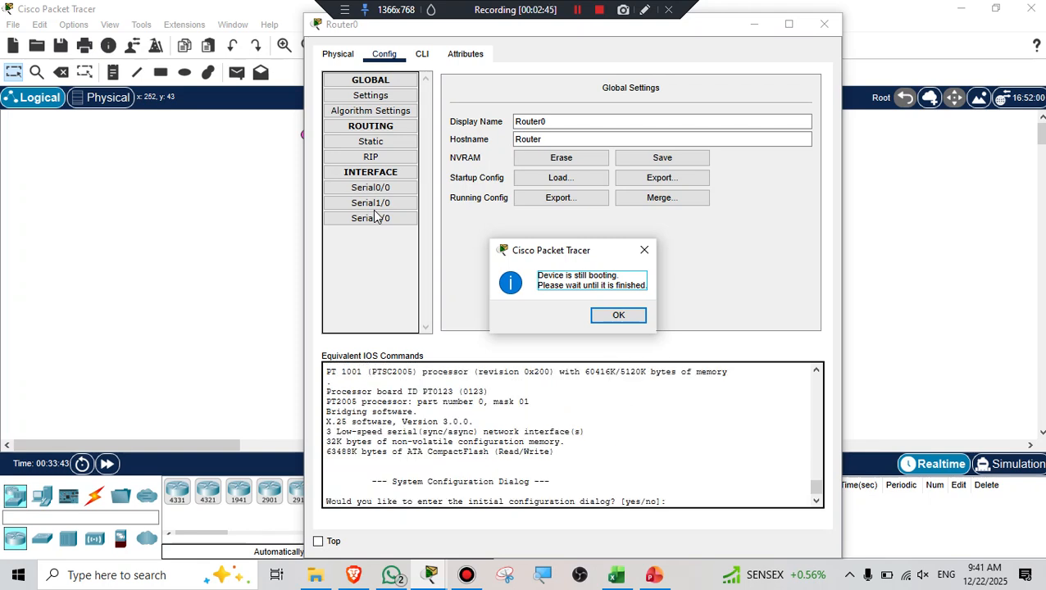
{"action": "left_click", "coordinate": [619, 316]}
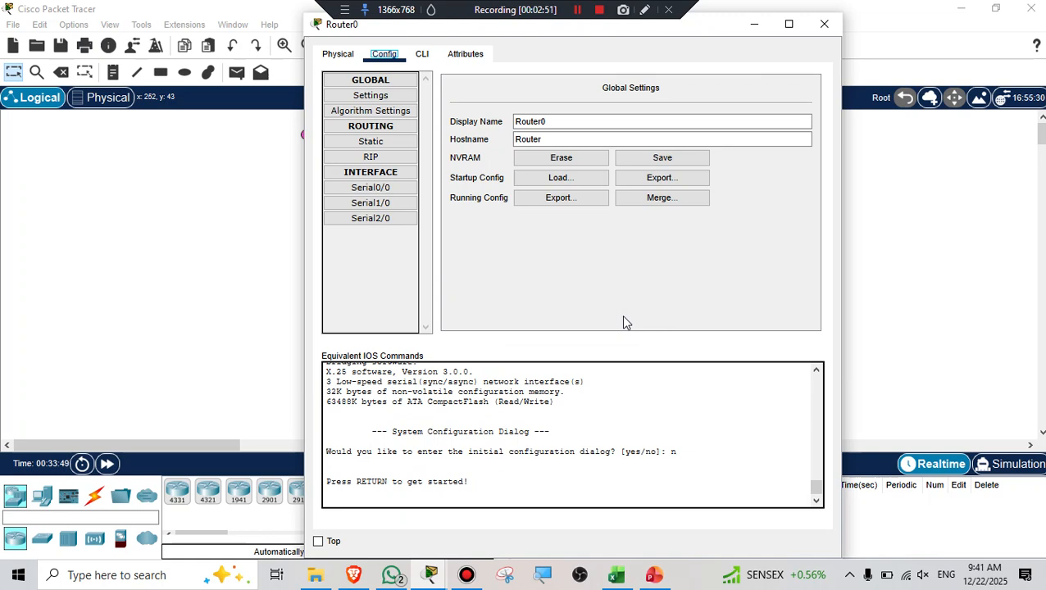
{"action": "left_click", "coordinate": [339, 56]}
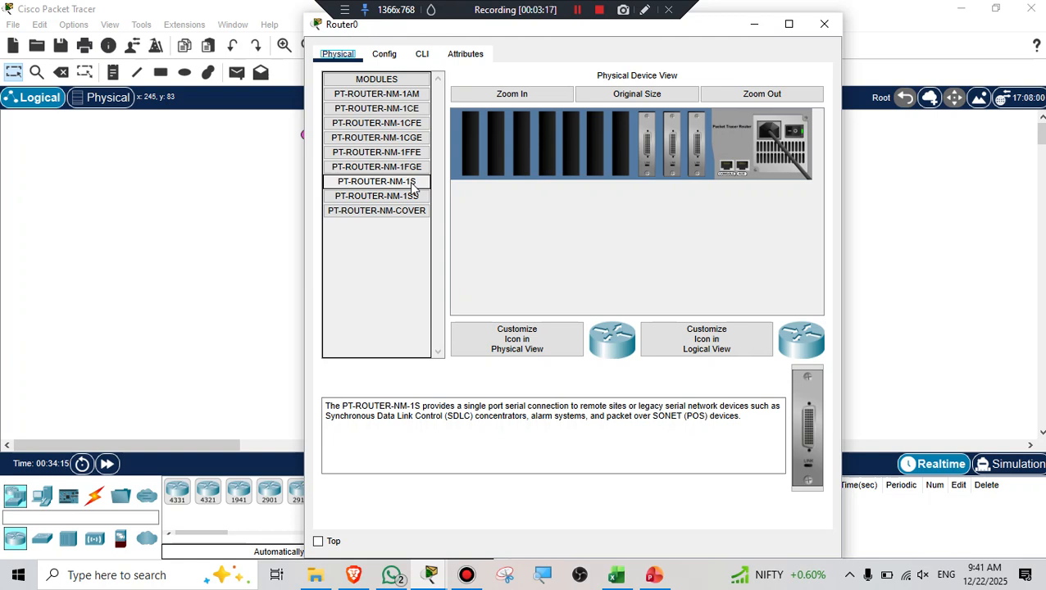
{"action": "left_click", "coordinate": [824, 23]}
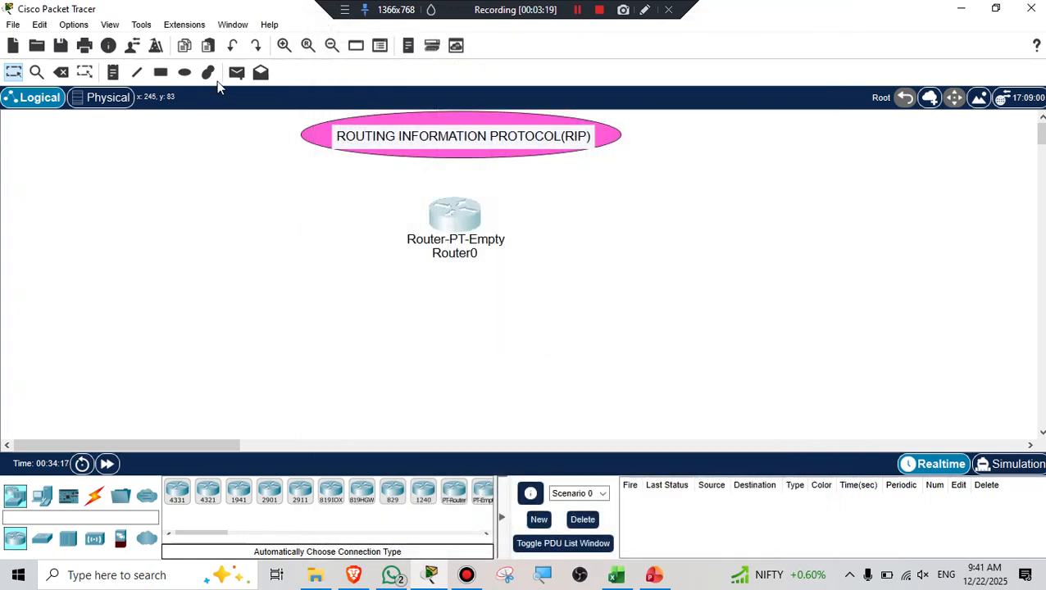
Add a text note reading "PT ROUTER NM-1S" beside the router.
{"action": "left_click", "coordinate": [113, 73]}
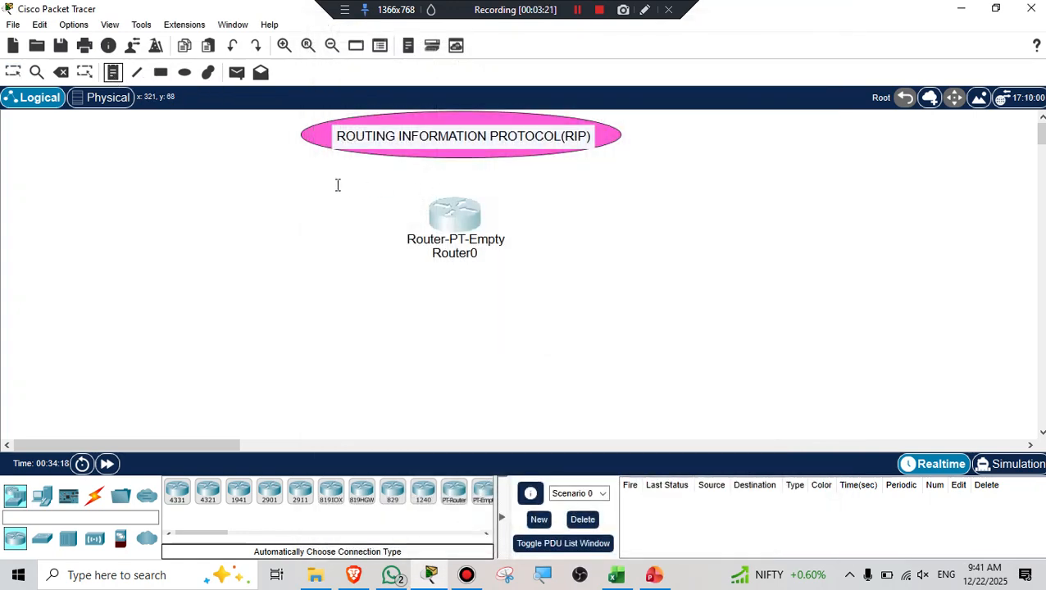
{"action": "left_click", "coordinate": [217, 164]}
{"action": "type", "text": "N"}
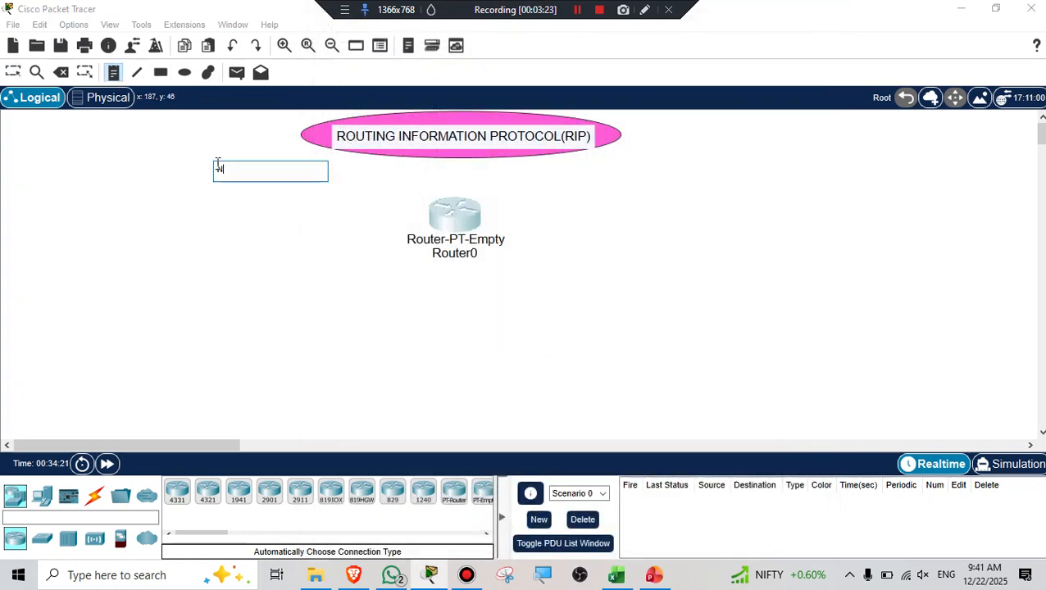
{"action": "type", "text": "M-1S"}
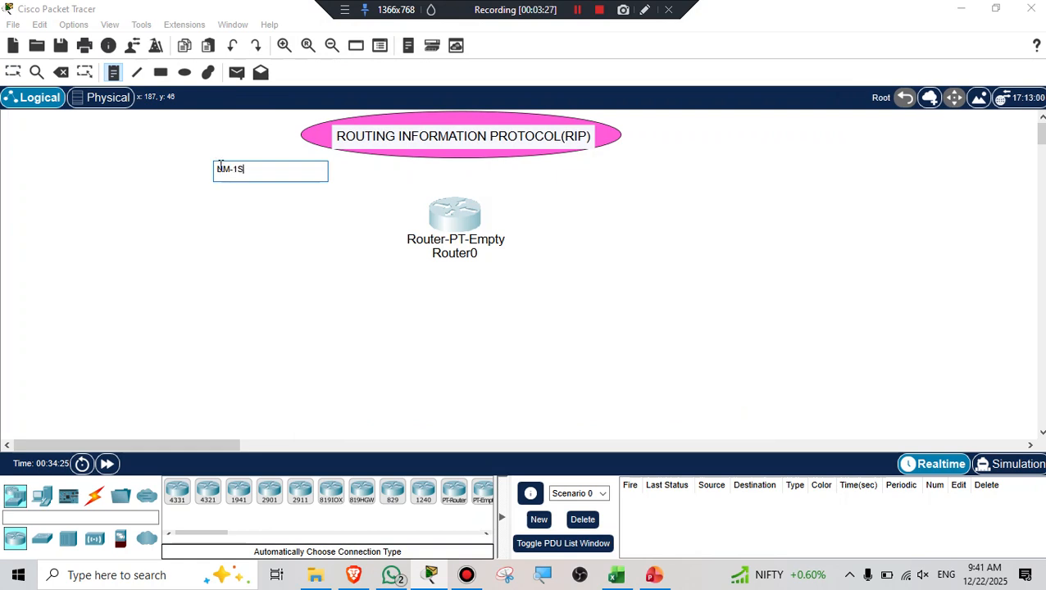
{"action": "left_click", "coordinate": [217, 168]}
{"action": "type", "text": "PT"}
{"action": "type", "text": "ROUTER"}
{"action": "left_click", "coordinate": [378, 268]}
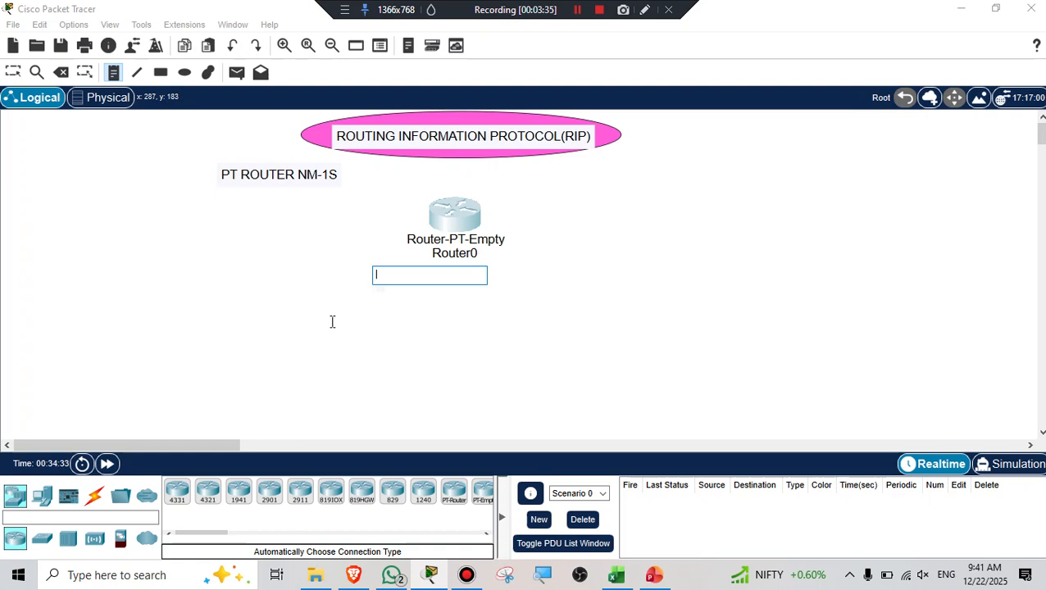
Move the "PT ROUTER NM-1S" note and the router up and left, just below the title ellipse's left end.
{"action": "key", "text": "Escape"}
{"action": "left_click_drag", "start_coordinate": [287, 171], "coordinate": [207, 157]}
{"action": "left_click_drag", "start_coordinate": [458, 222], "coordinate": [315, 199]}
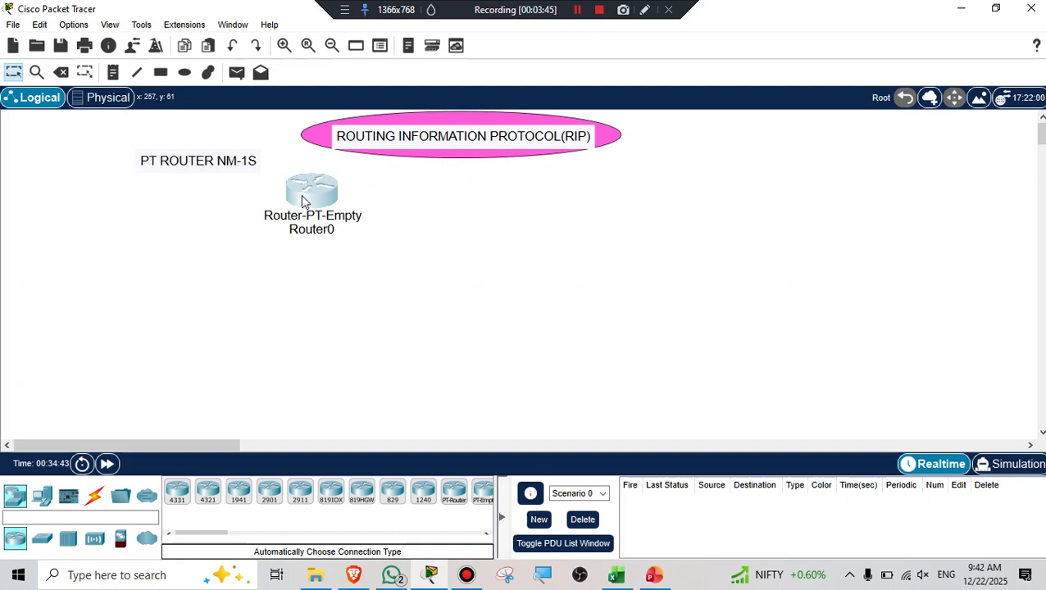
Power off the router, install a PT-ROUTER-NM-1AM module in the next free slot, power it back on and check its interface list.
{"action": "left_click", "coordinate": [311, 200]}
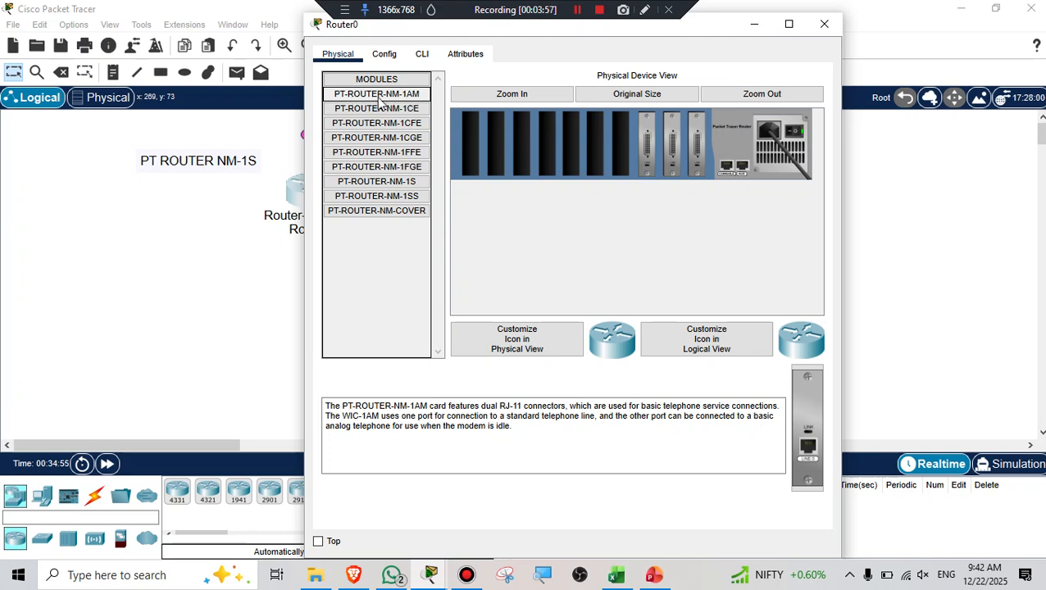
{"action": "left_click_drag", "start_coordinate": [377, 102], "coordinate": [619, 148]}
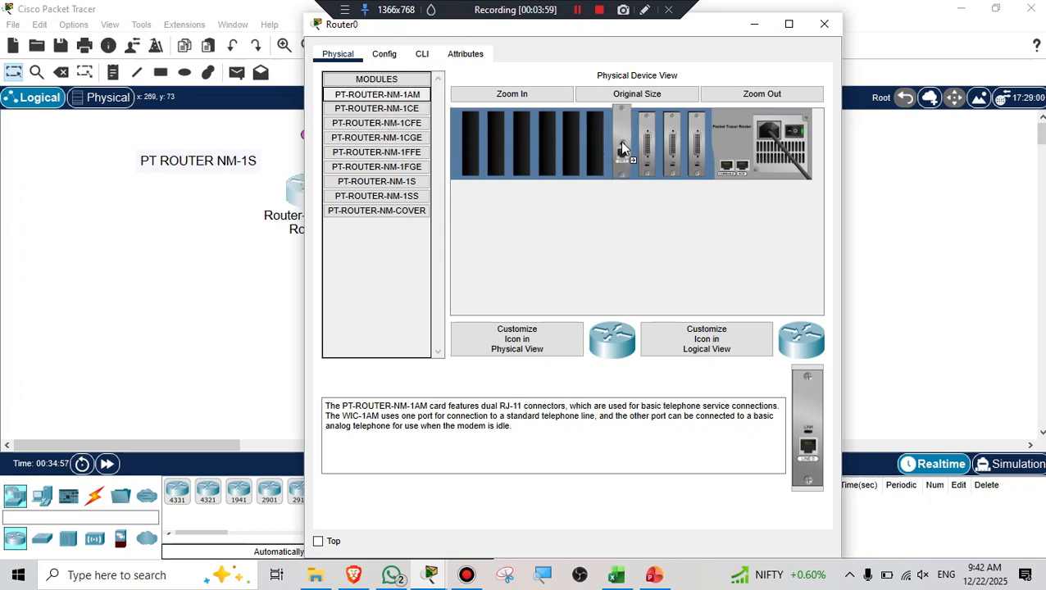
{"action": "left_click", "coordinate": [646, 316]}
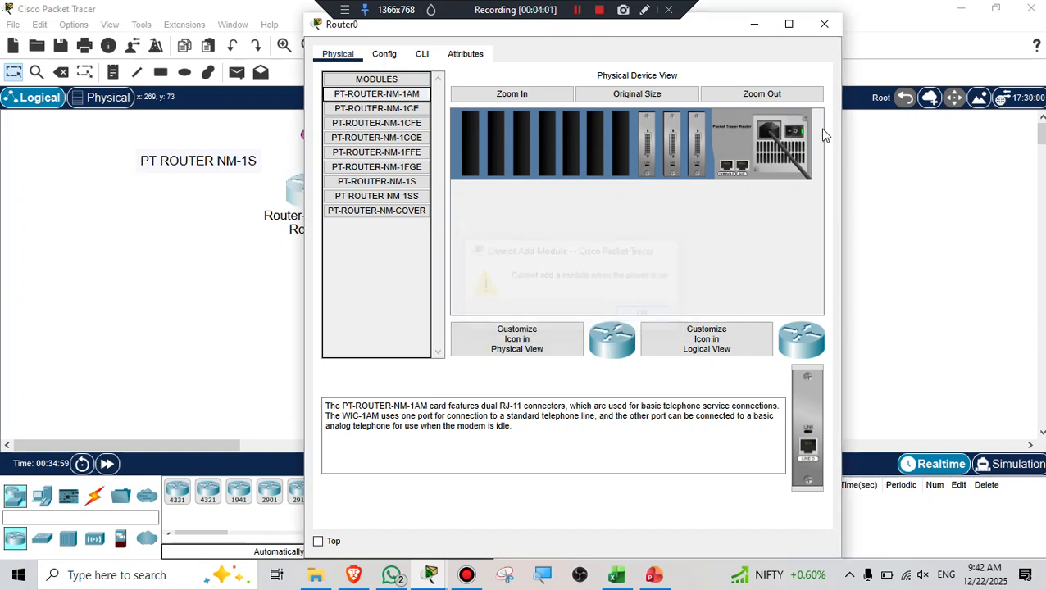
{"action": "left_click_drag", "start_coordinate": [407, 99], "coordinate": [623, 144]}
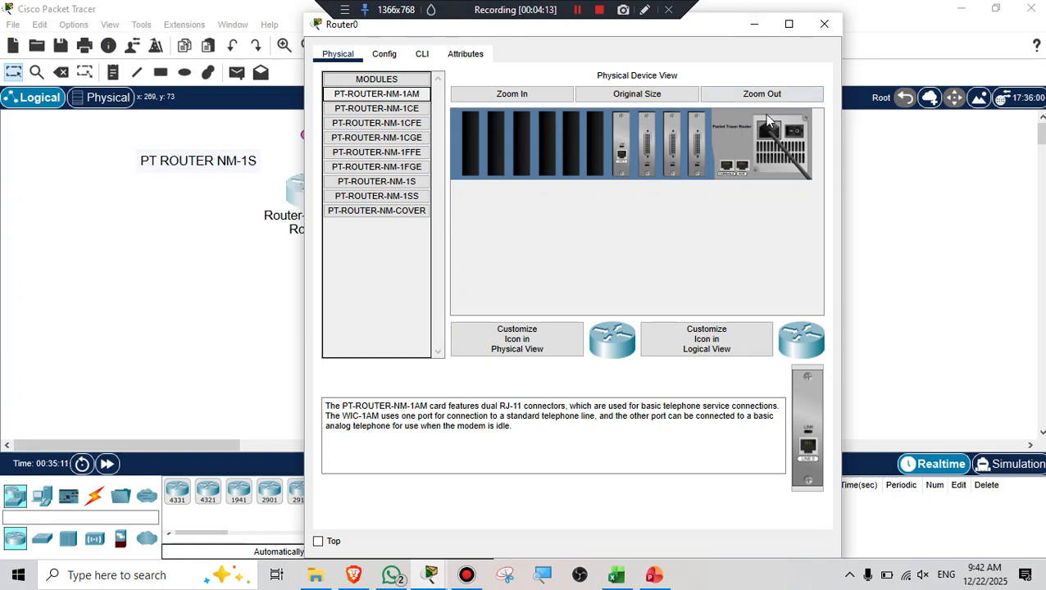
{"action": "left_click", "coordinate": [384, 54]}
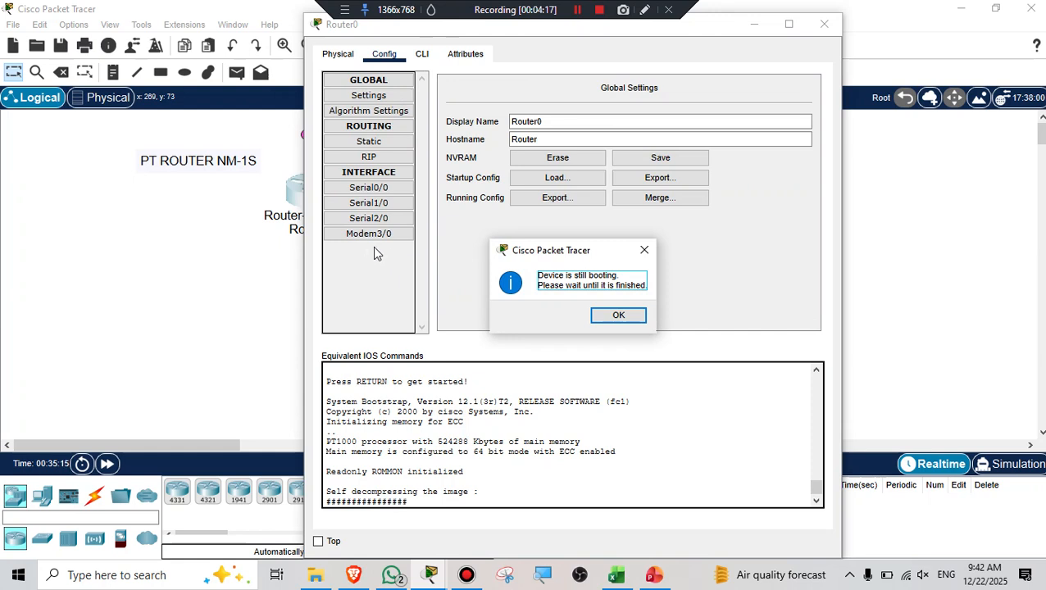
{"action": "left_click", "coordinate": [616, 317]}
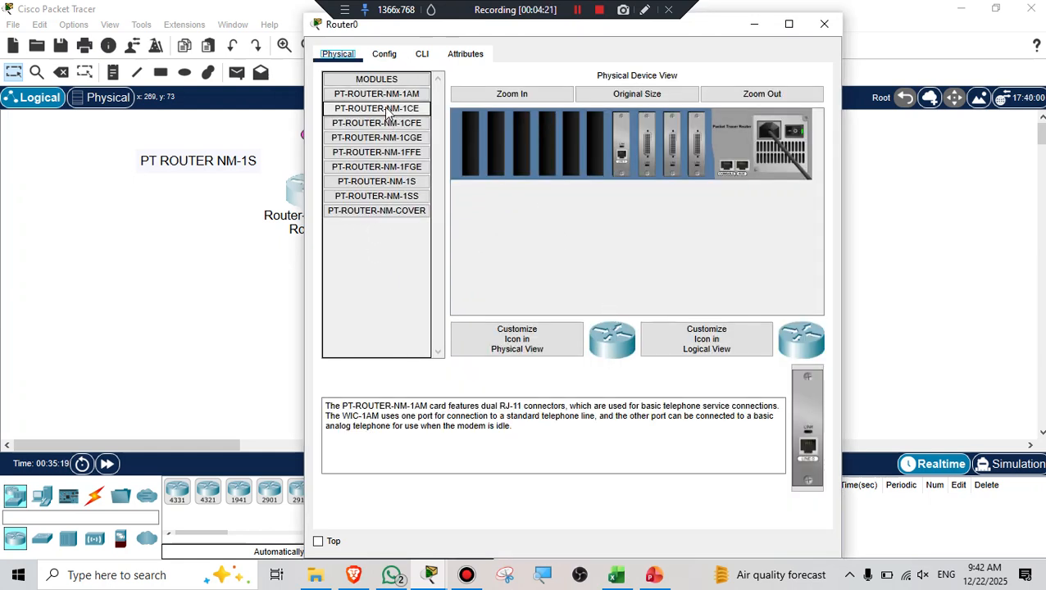
Power off the router, replace the PT-ROUTER-NM-1AM module with a PT-ROUTER-NM-1CFE, and power it back on.
{"action": "left_click_drag", "start_coordinate": [389, 113], "coordinate": [599, 142]}
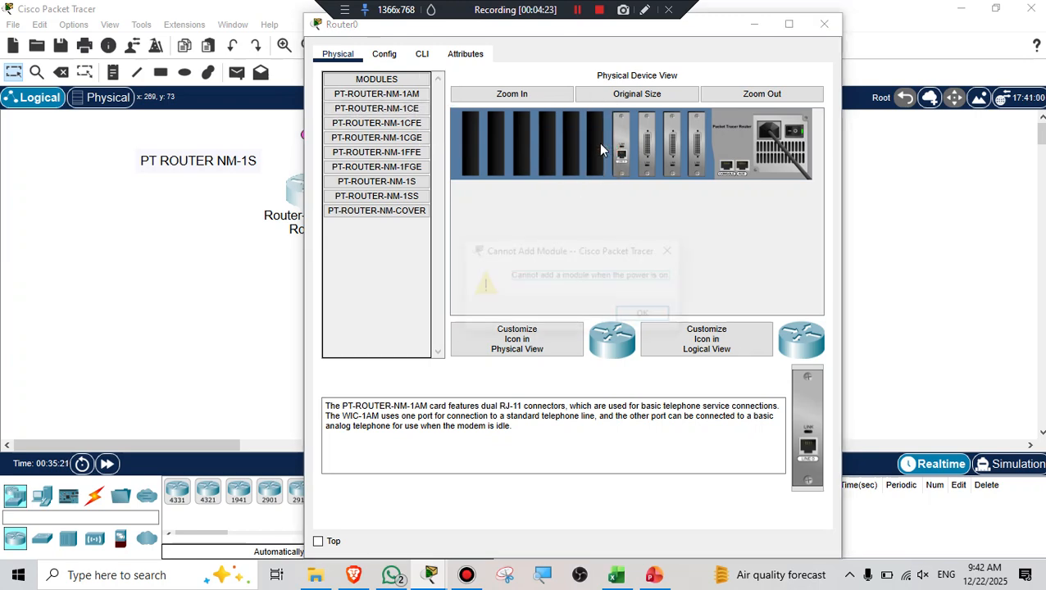
{"action": "left_click", "coordinate": [660, 315]}
{"action": "left_click", "coordinate": [793, 132]}
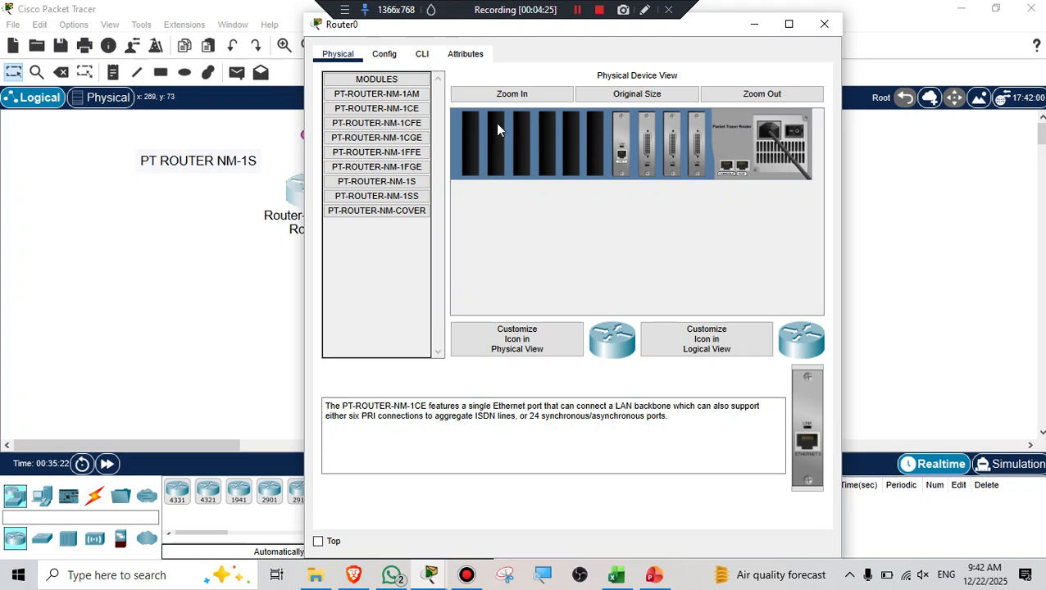
{"action": "mouse_move", "coordinate": [617, 145]}
{"action": "left_mouse_down"}
{"action": "mouse_move", "coordinate": [405, 135]}
{"action": "mouse_move", "coordinate": [391, 124]}
{"action": "mouse_move", "coordinate": [655, 131]}
{"action": "mouse_move", "coordinate": [625, 146]}
{"action": "left_mouse_up"}
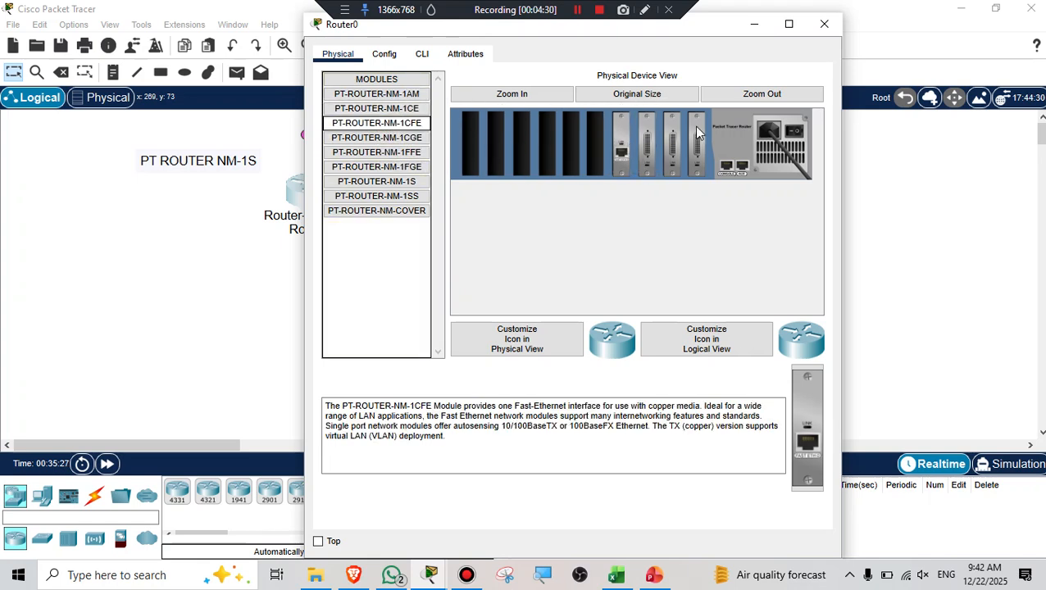
{"action": "left_click", "coordinate": [789, 136]}
Check the router's interface list and the PT-ROUTER-NM-1CFE module entry, then minimize the device window.
{"action": "left_click", "coordinate": [386, 55]}
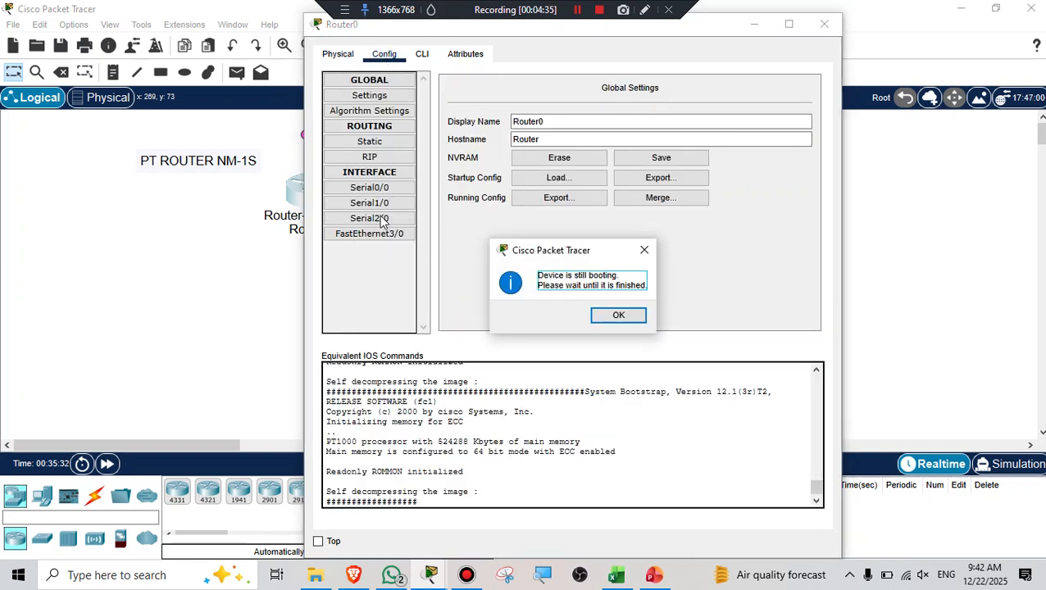
{"action": "left_click", "coordinate": [619, 315]}
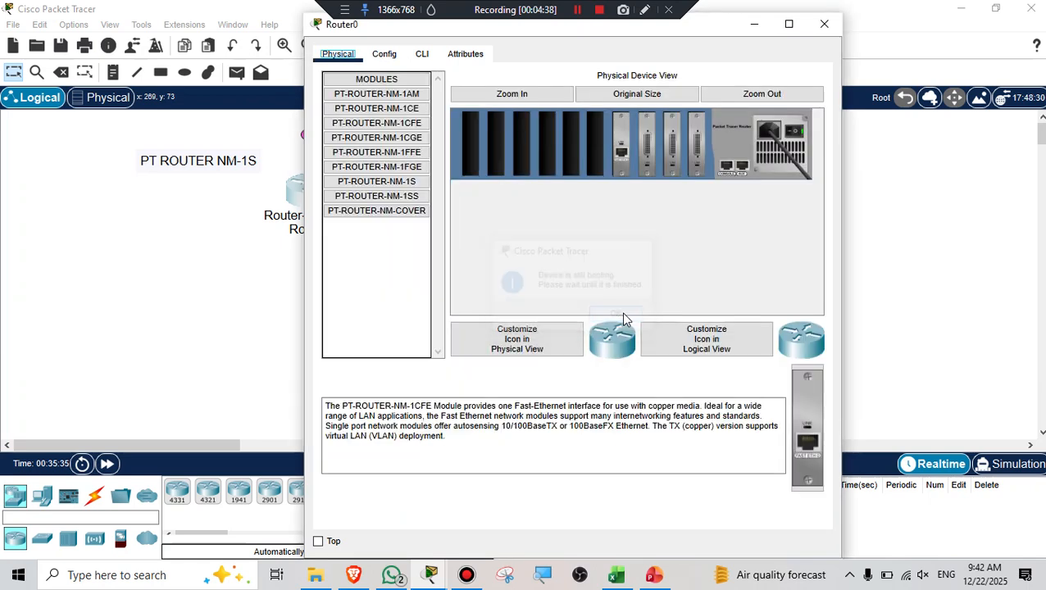
{"action": "left_click", "coordinate": [382, 124]}
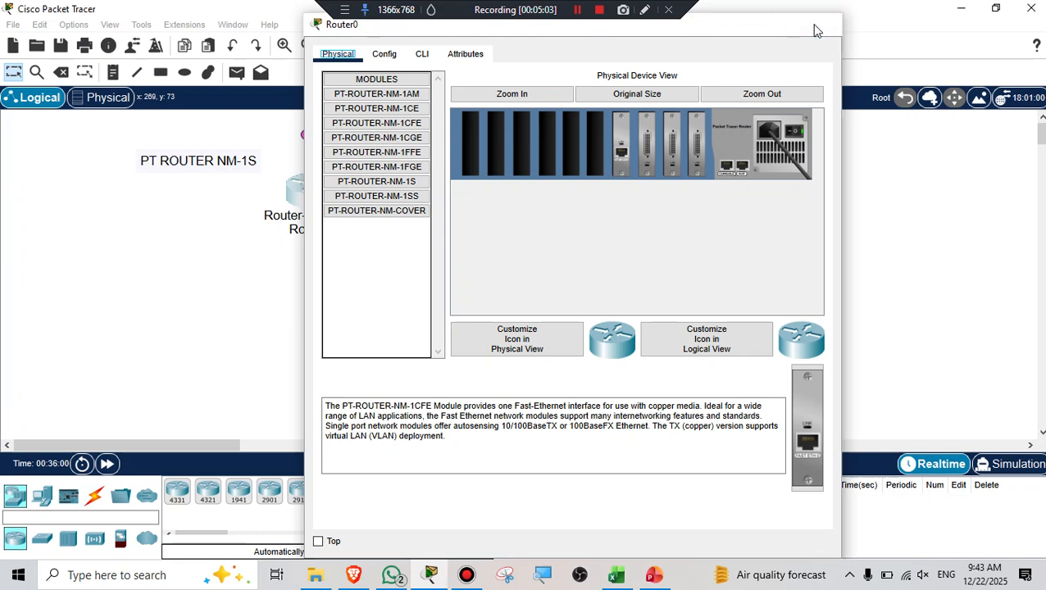
{"action": "left_click", "coordinate": [754, 25]}
Add a text note reading "PT ROUTER 1 CFE" below the "PT ROUTER NM-1S" note.
{"action": "left_click", "coordinate": [120, 73]}
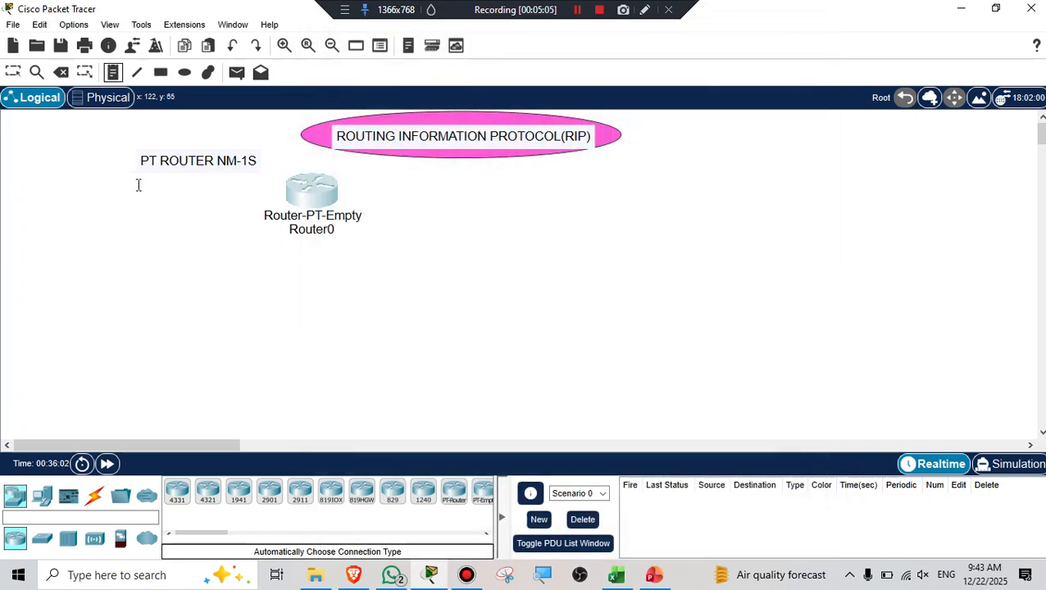
{"action": "left_click", "coordinate": [138, 186]}
{"action": "type", "text": "PT ROUTER 1 CFE"}
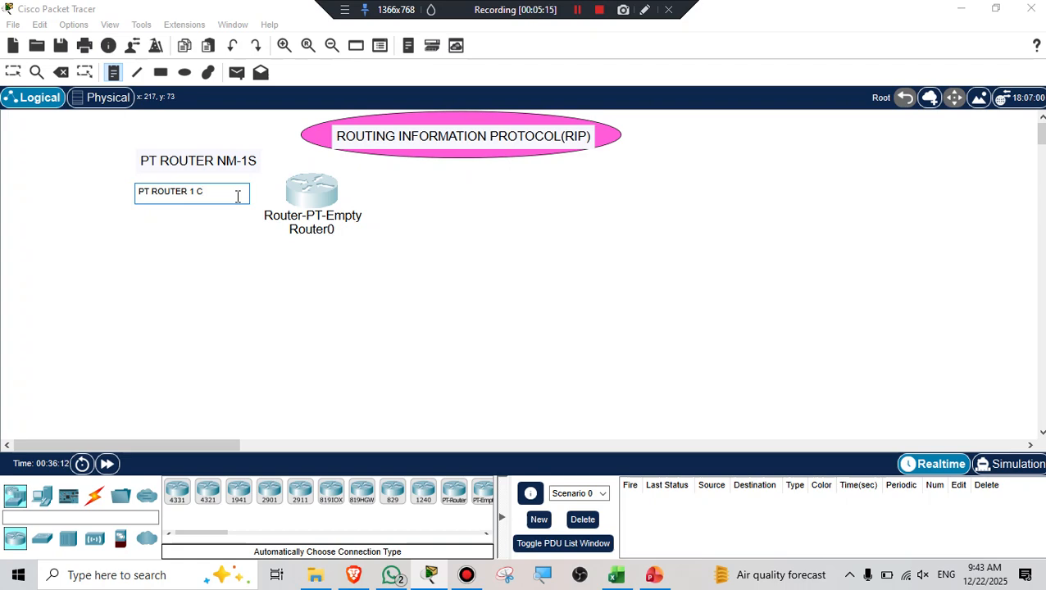
Check the module name in the router, reword the second note to "PT ROUTER -NM-1CFE", and move it just below the "PT ROUTER NM-1S" note.
{"action": "left_click", "coordinate": [301, 195]}
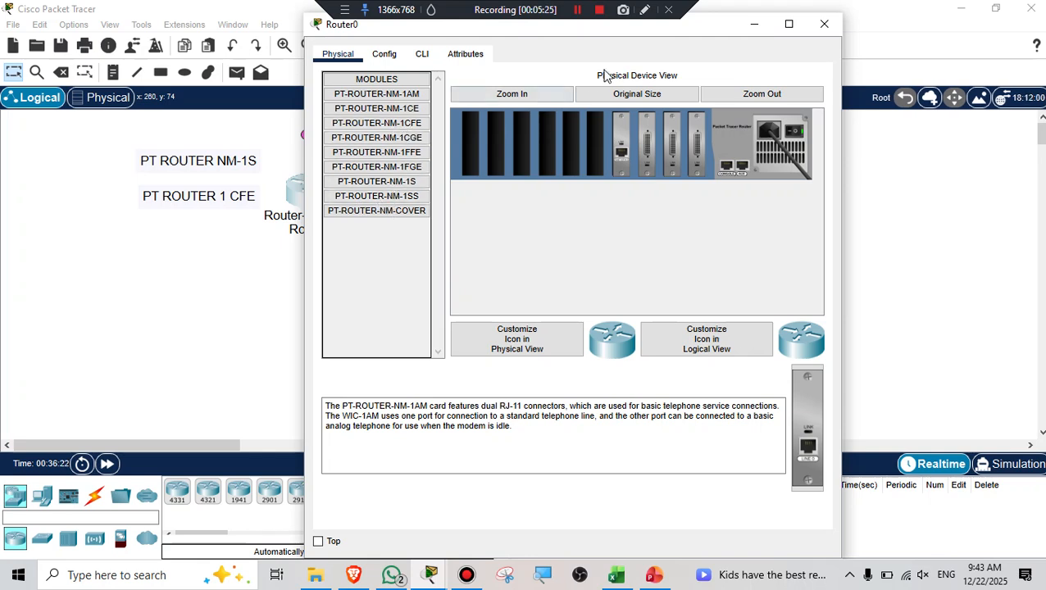
{"action": "left_click", "coordinate": [754, 24]}
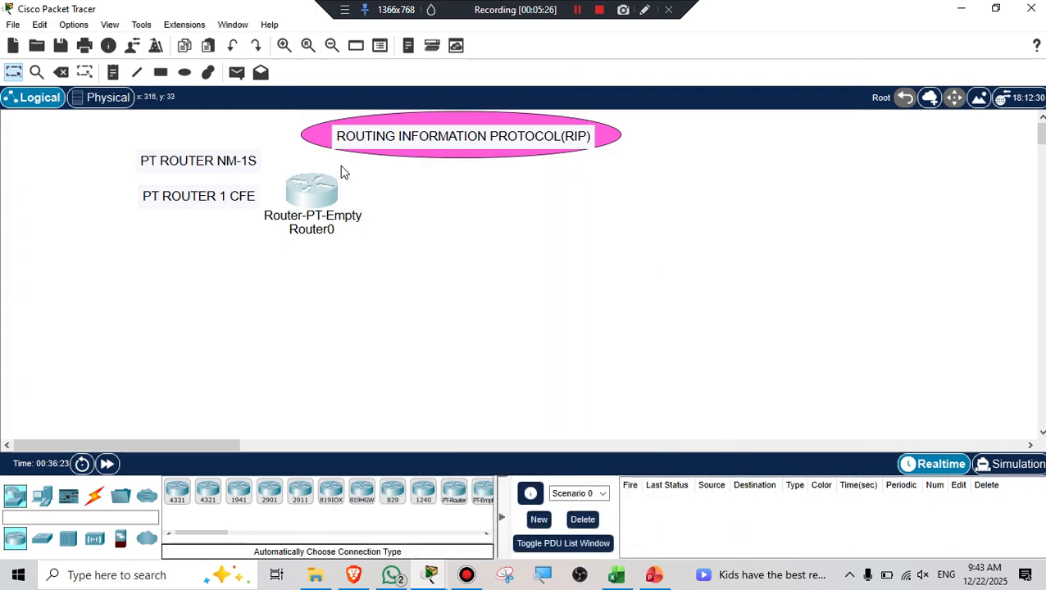
{"action": "left_click", "coordinate": [234, 194]}
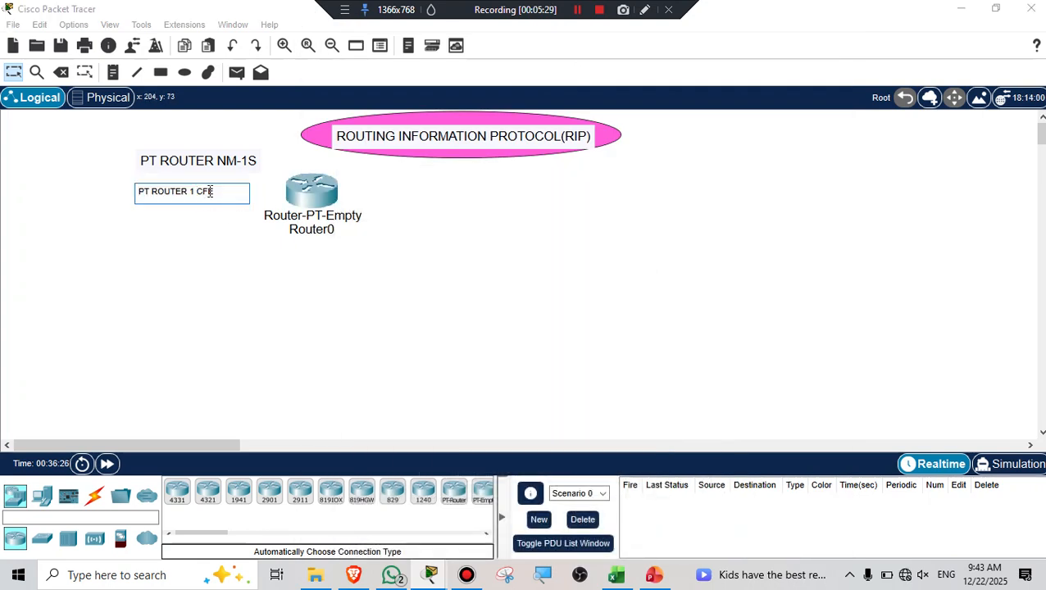
{"action": "left_click", "coordinate": [200, 191]}
{"action": "key", "text": "BackSpace"}
{"action": "type", "text": "-NM"}
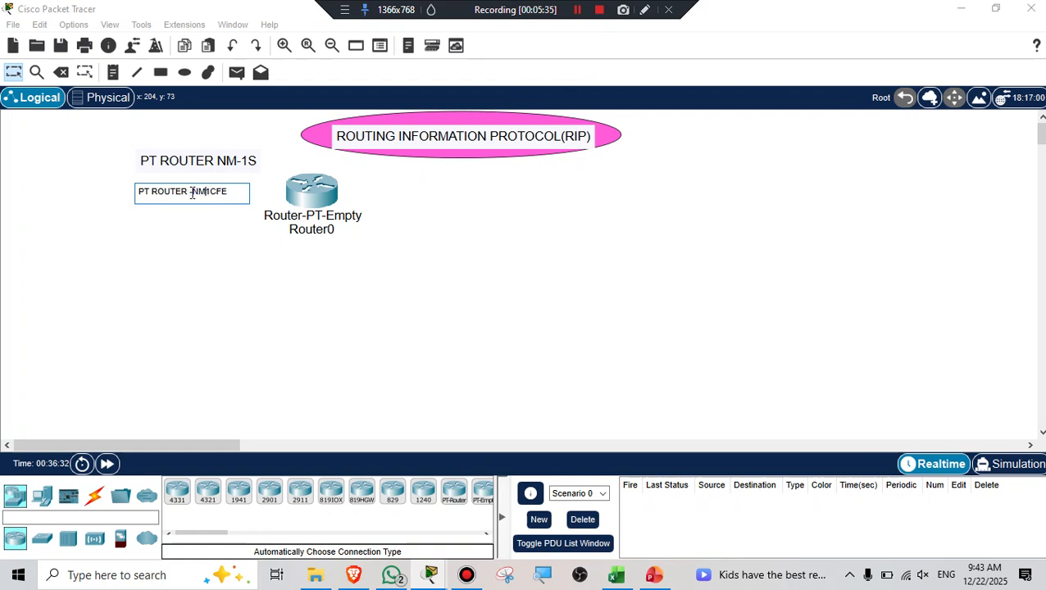
{"action": "type", "text": "-"}
{"action": "left_click", "coordinate": [199, 258]}
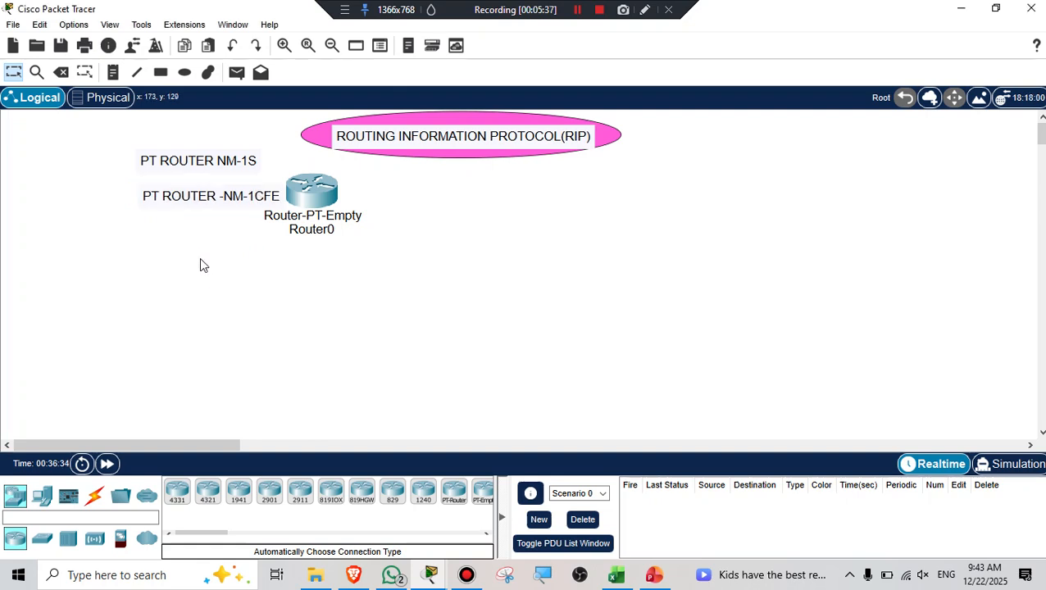
{"action": "left_click_drag", "start_coordinate": [224, 196], "coordinate": [173, 187]}
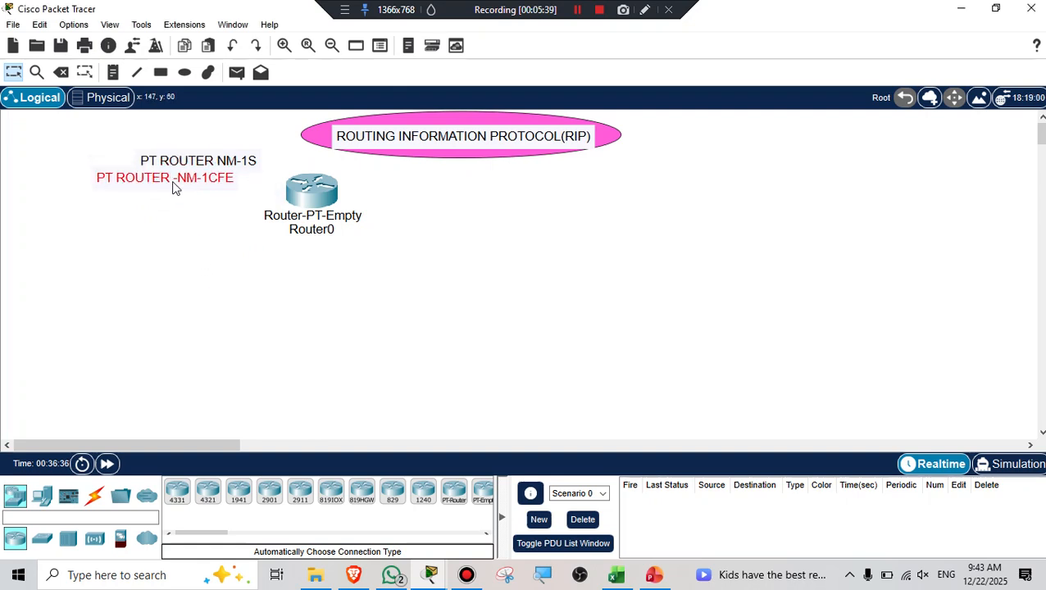
Place a 2960 switch below the text notes and a PC to the left of the switch.
{"action": "left_click", "coordinate": [42, 538]}
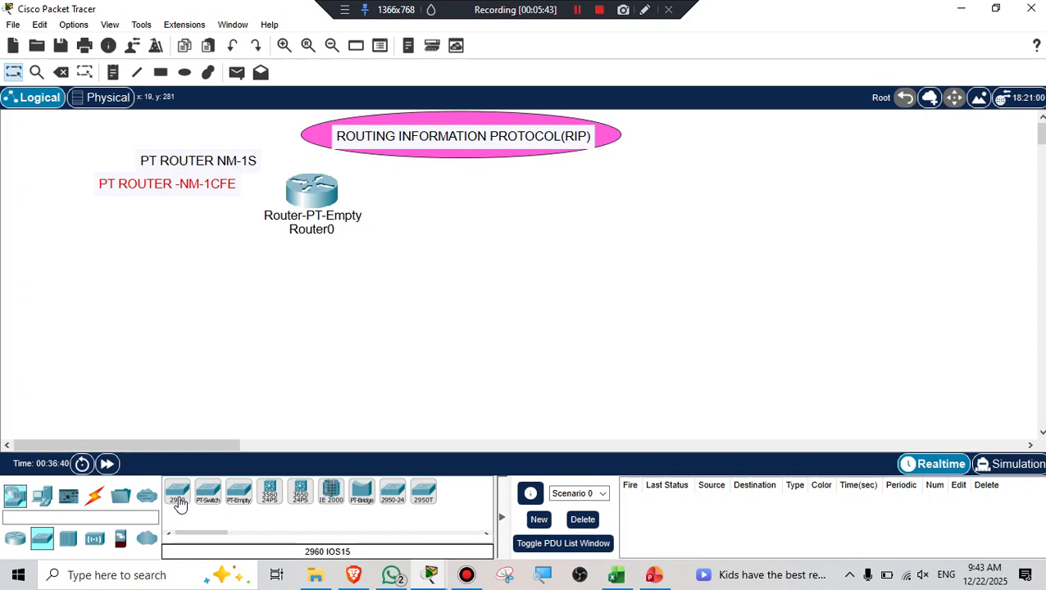
{"action": "left_click", "coordinate": [178, 493]}
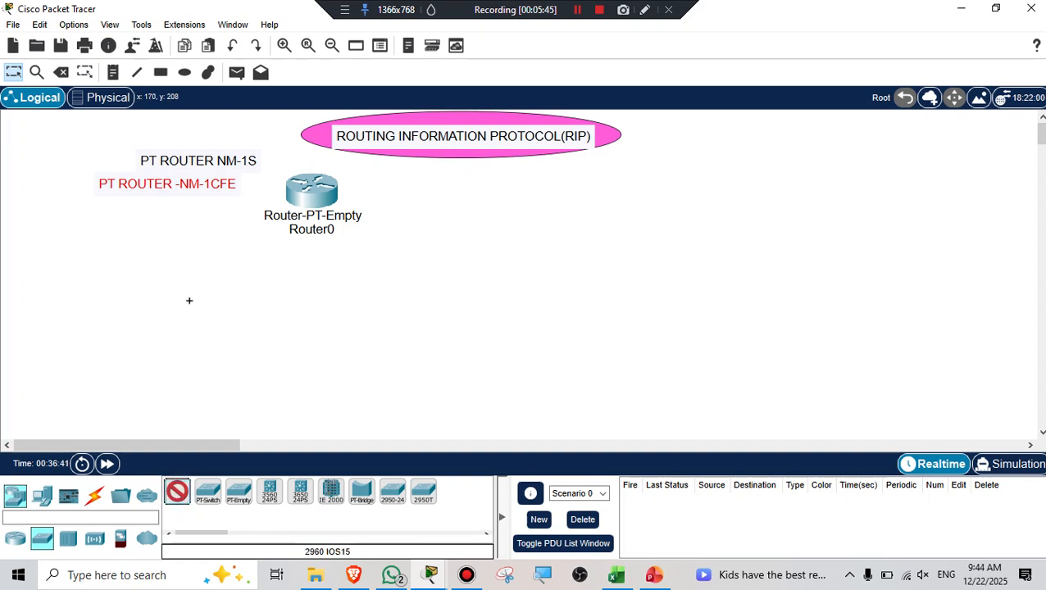
{"action": "left_click", "coordinate": [193, 242]}
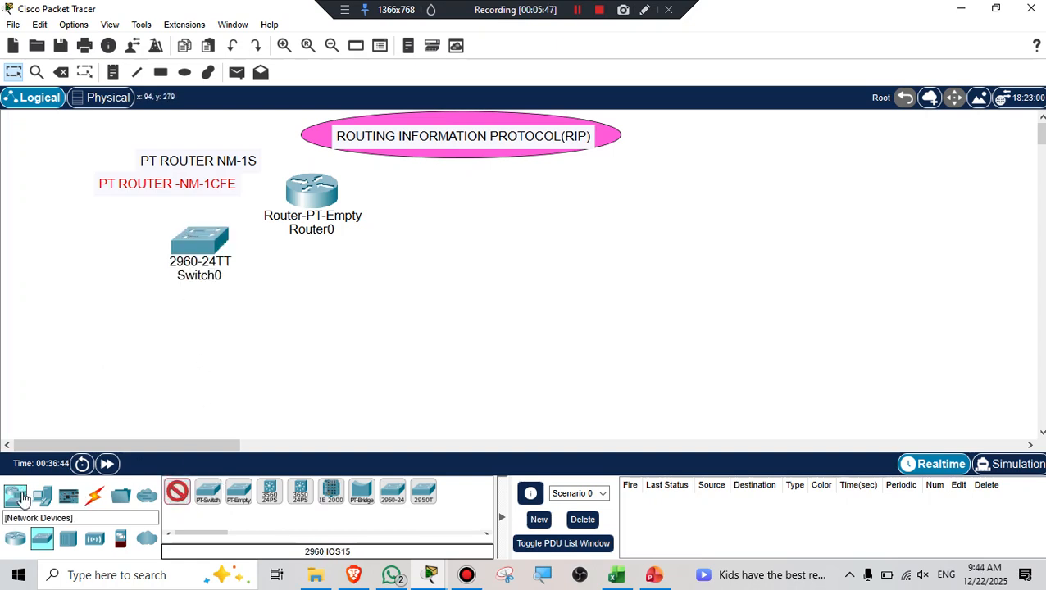
{"action": "left_click", "coordinate": [43, 498]}
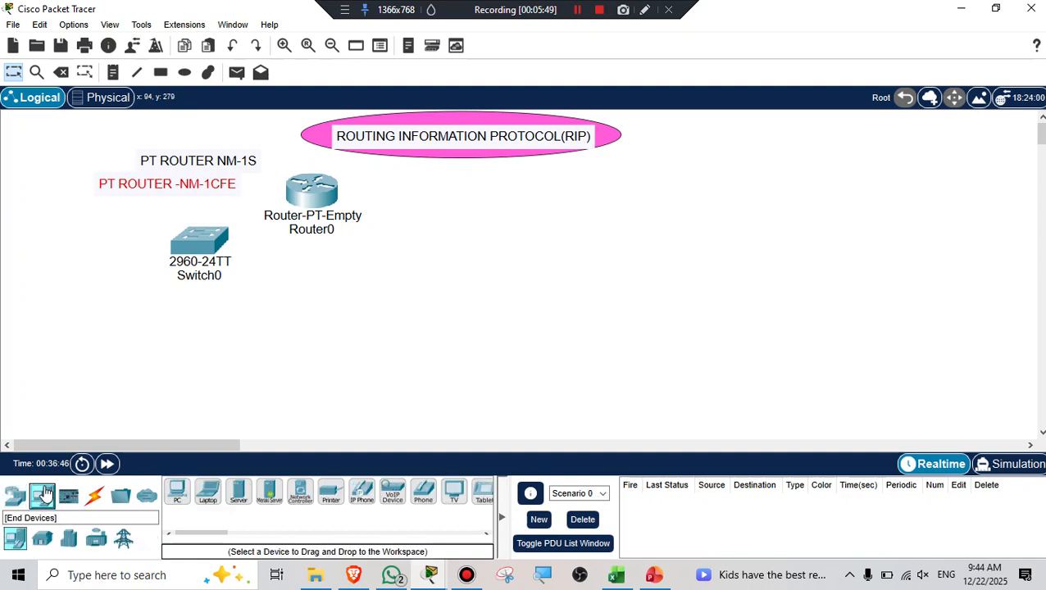
{"action": "left_click", "coordinate": [177, 493]}
{"action": "left_click", "coordinate": [74, 250]}
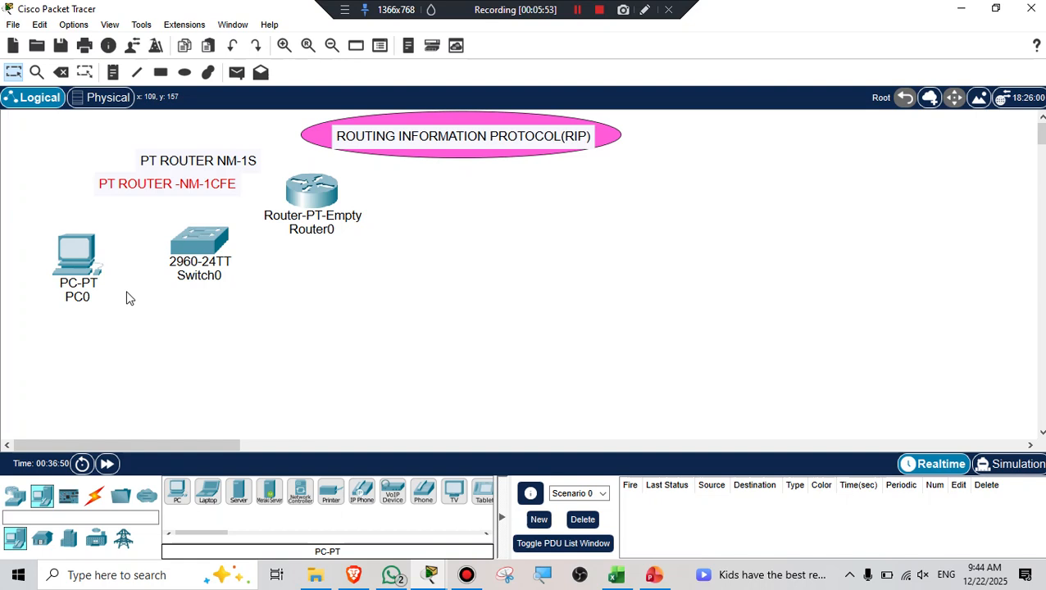
Connect the router to the switch and the switch to the PC with automatically chosen cables, then move the router right, beneath the title ellipse.
{"action": "left_click", "coordinate": [94, 496]}
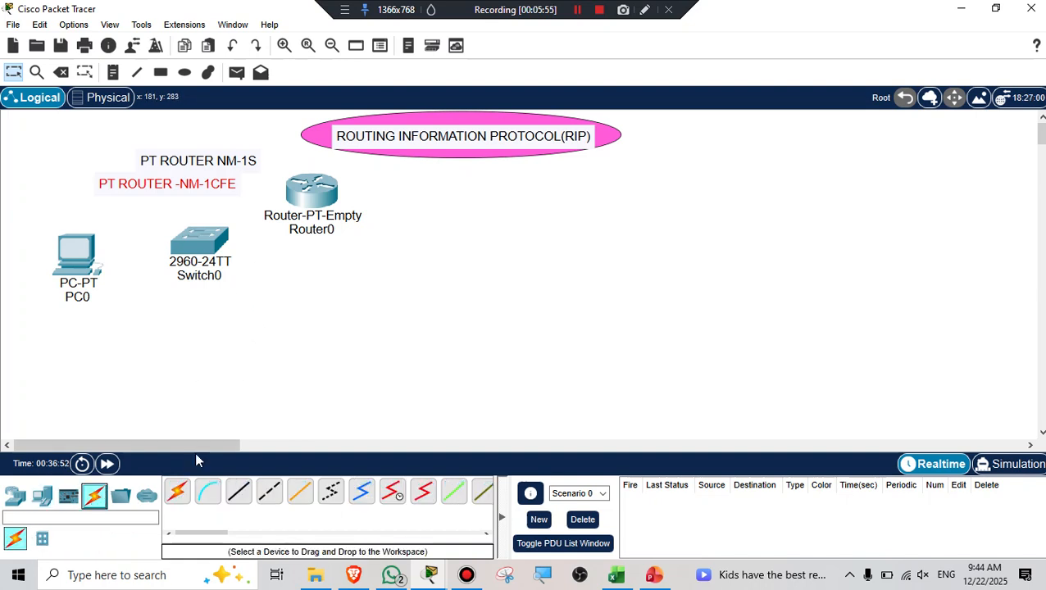
{"action": "left_click", "coordinate": [177, 490]}
{"action": "left_click", "coordinate": [309, 191]}
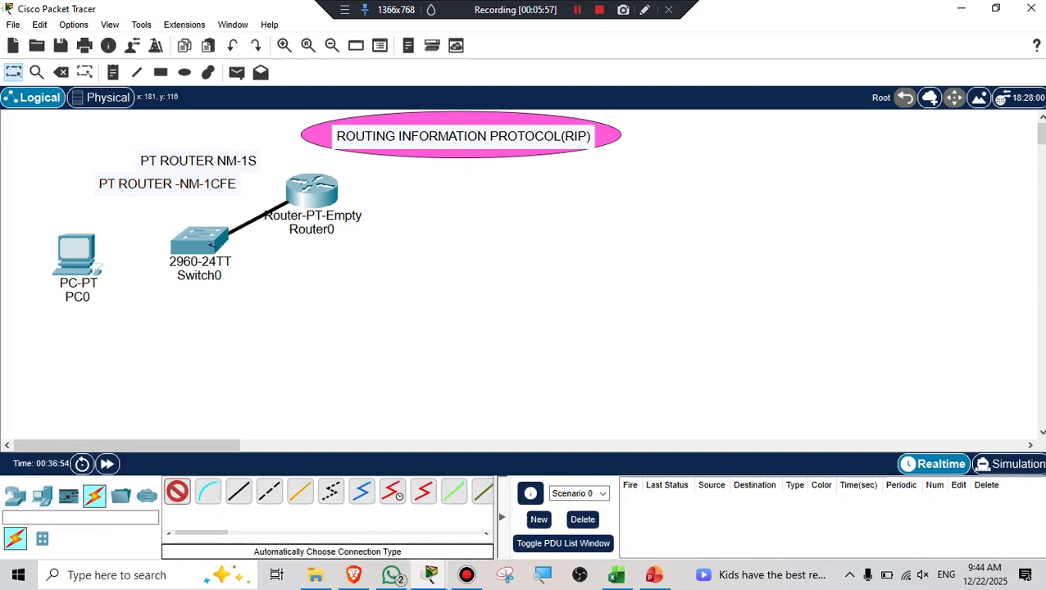
{"action": "left_click", "coordinate": [208, 244]}
{"action": "left_click", "coordinate": [203, 246]}
{"action": "left_click", "coordinate": [76, 254]}
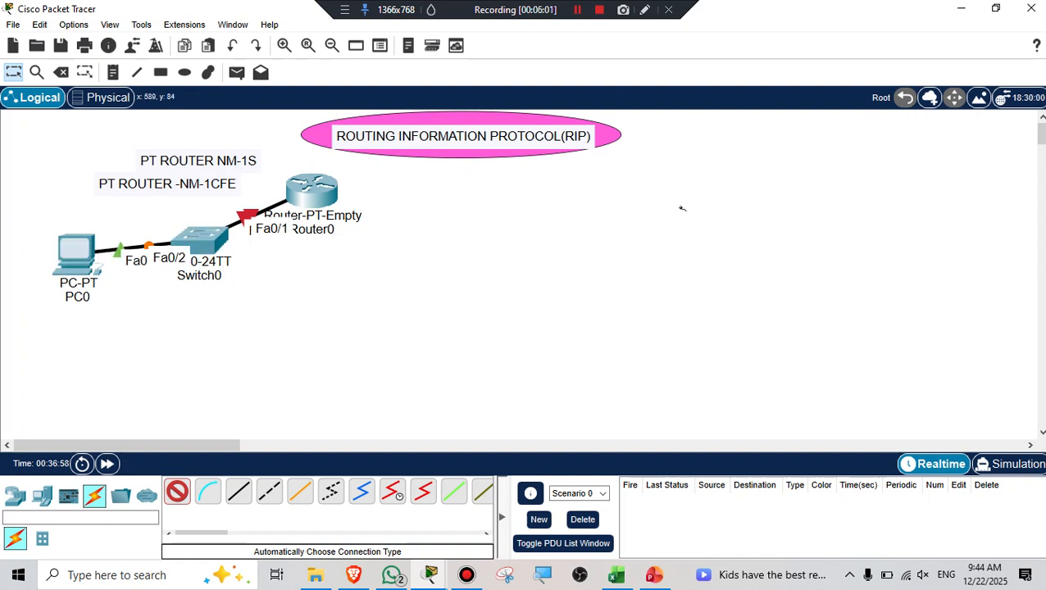
{"action": "key", "text": "Escape"}
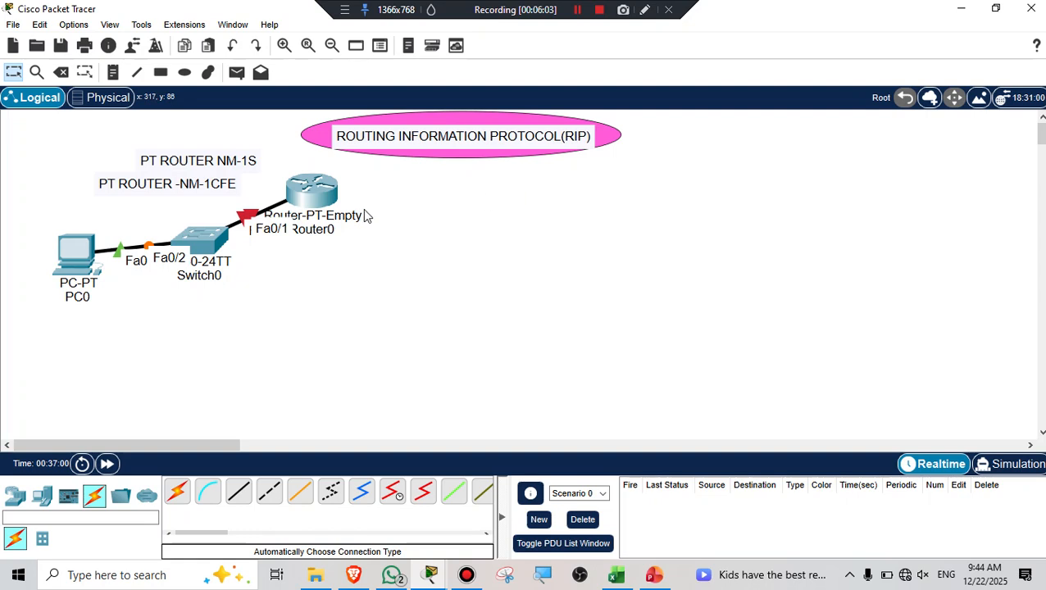
{"action": "left_click_drag", "start_coordinate": [310, 194], "coordinate": [379, 181]}
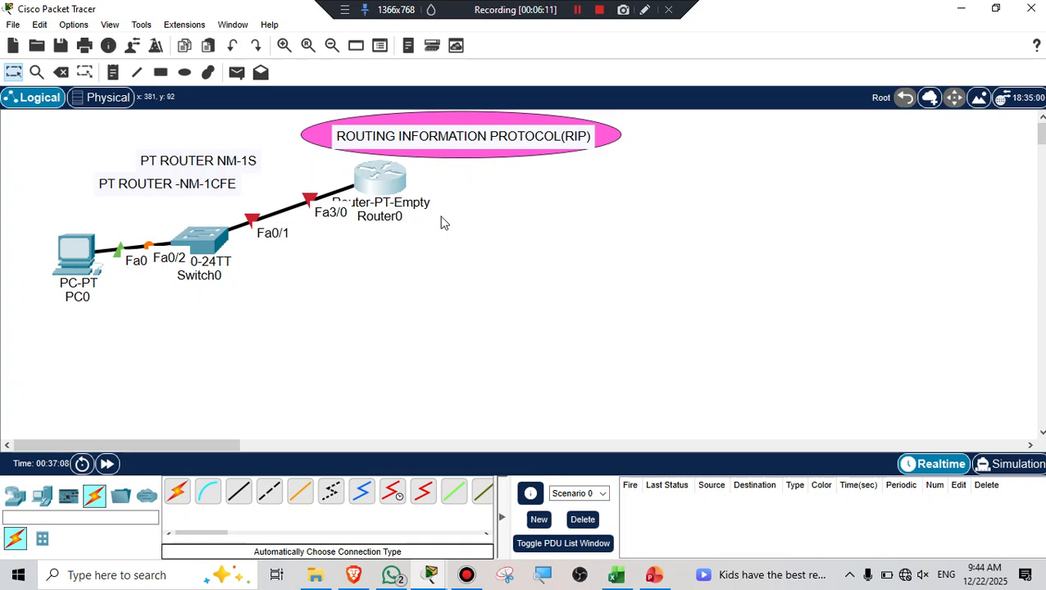
Examine the router's interface list in its configuration, shifting the device window slightly aside.
{"action": "left_click", "coordinate": [386, 168]}
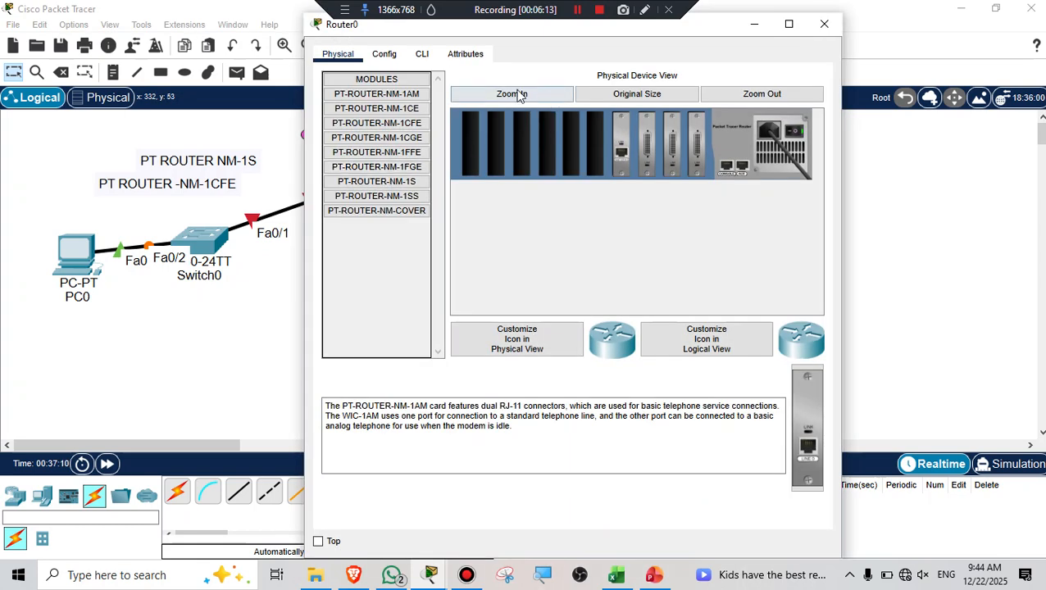
{"action": "left_click", "coordinate": [384, 54]}
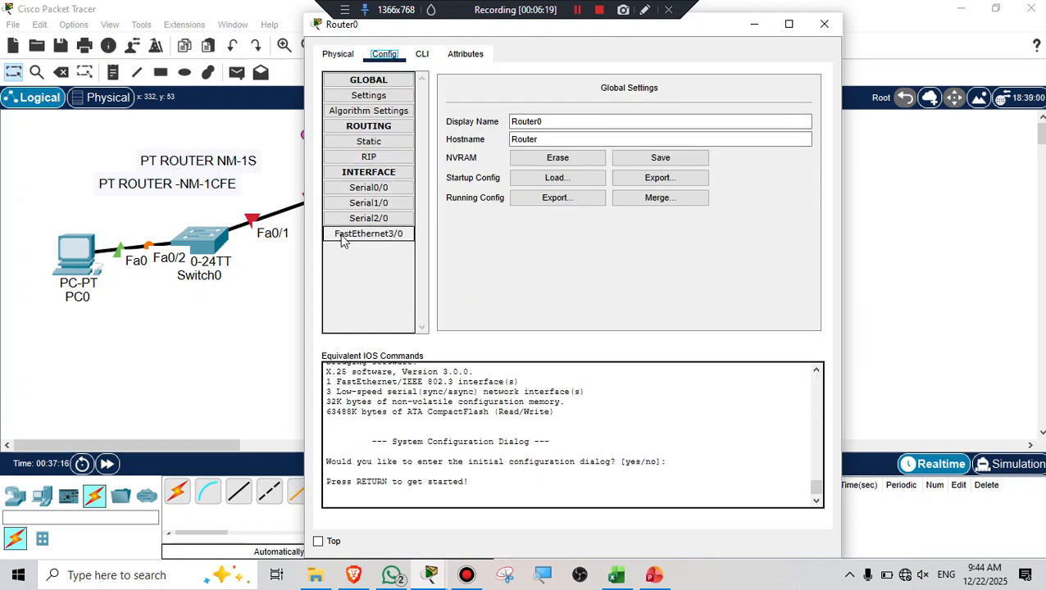
{"action": "left_click_drag", "start_coordinate": [693, 24], "coordinate": [720, 33]}
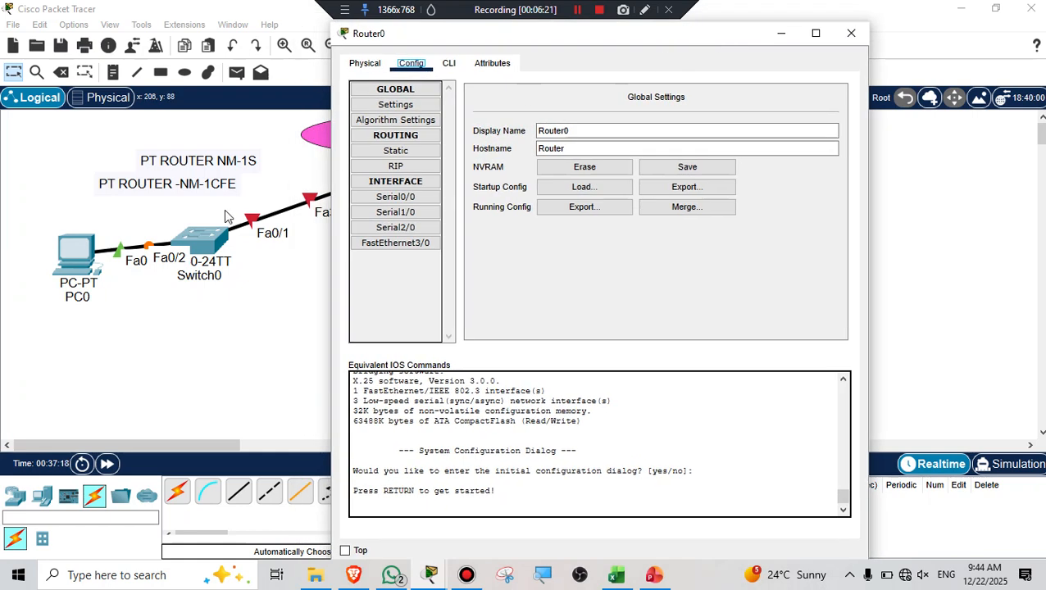
Move the "PT ROUTER NM-1S" note up and left, and reword it to "PT ROUTER NM-1S 3 MODULES".
{"action": "left_click_drag", "start_coordinate": [195, 174], "coordinate": [161, 162]}
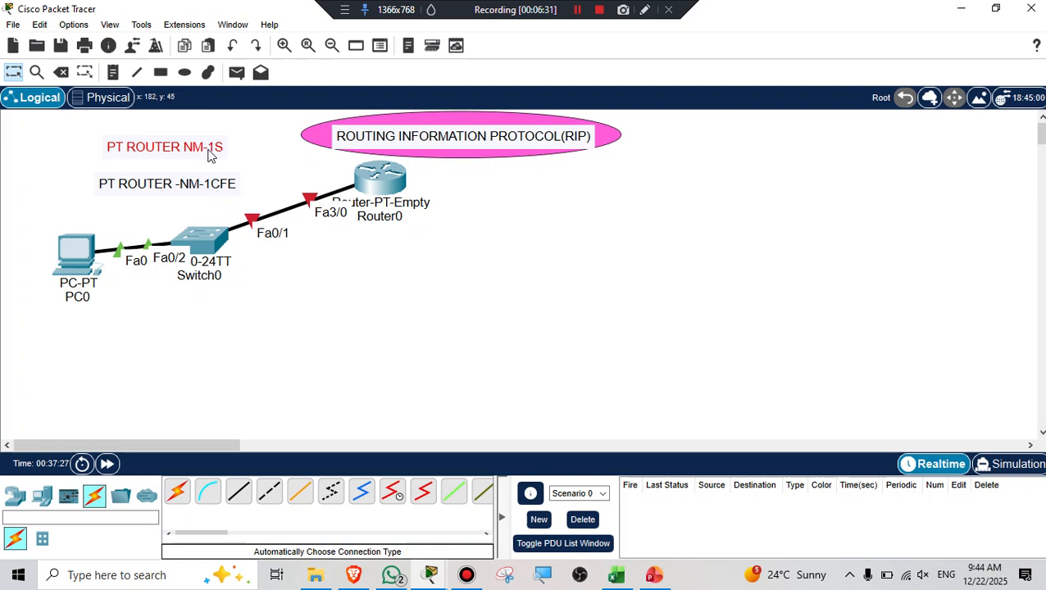
{"action": "double_click", "coordinate": [211, 152]}
{"action": "left_click", "coordinate": [206, 146]}
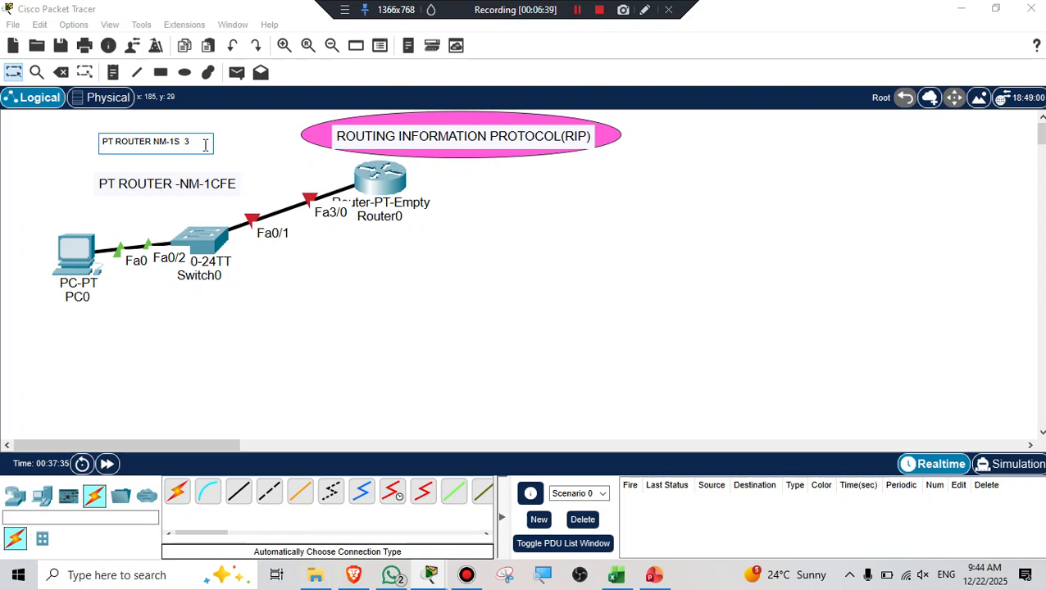
{"action": "type", "text": "3MODULES"}
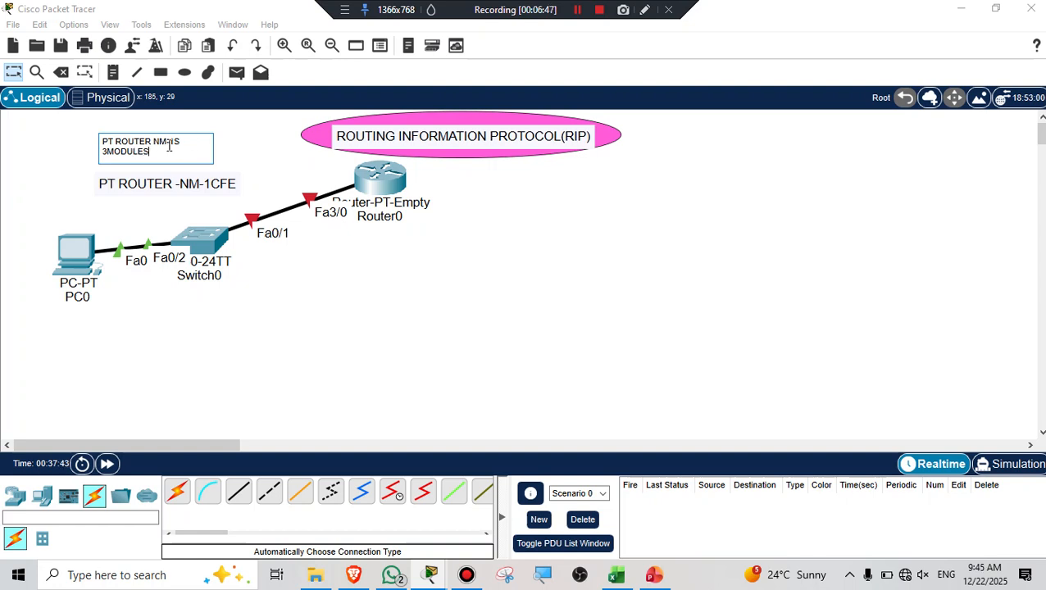
{"action": "left_click", "coordinate": [107, 154]}
Reword the second note to "PT ROUTER -NM-1CFE 1 MODULE".
{"action": "left_click", "coordinate": [227, 188]}
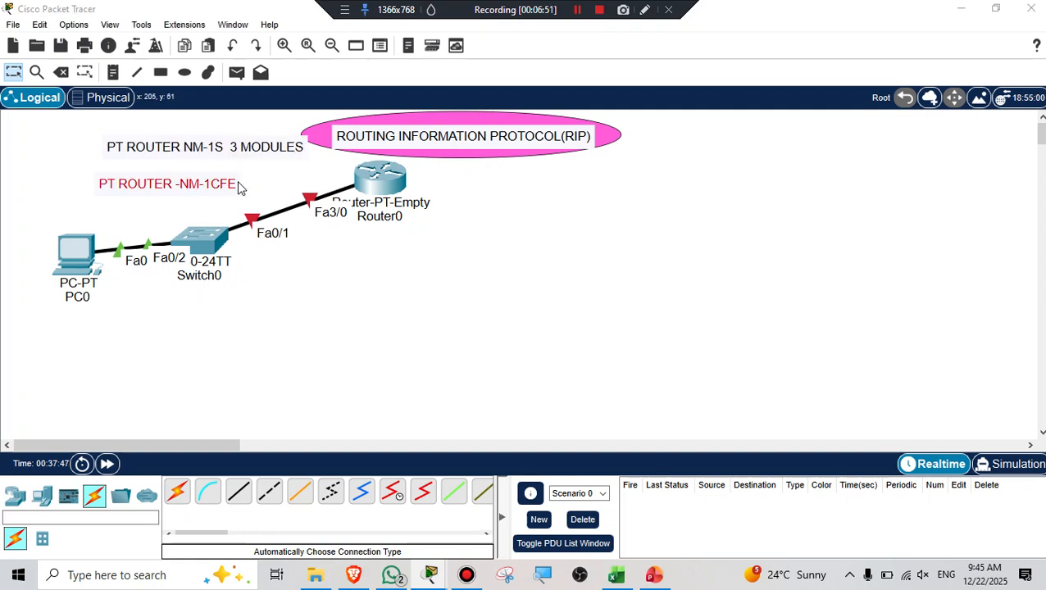
{"action": "left_click", "coordinate": [223, 187]}
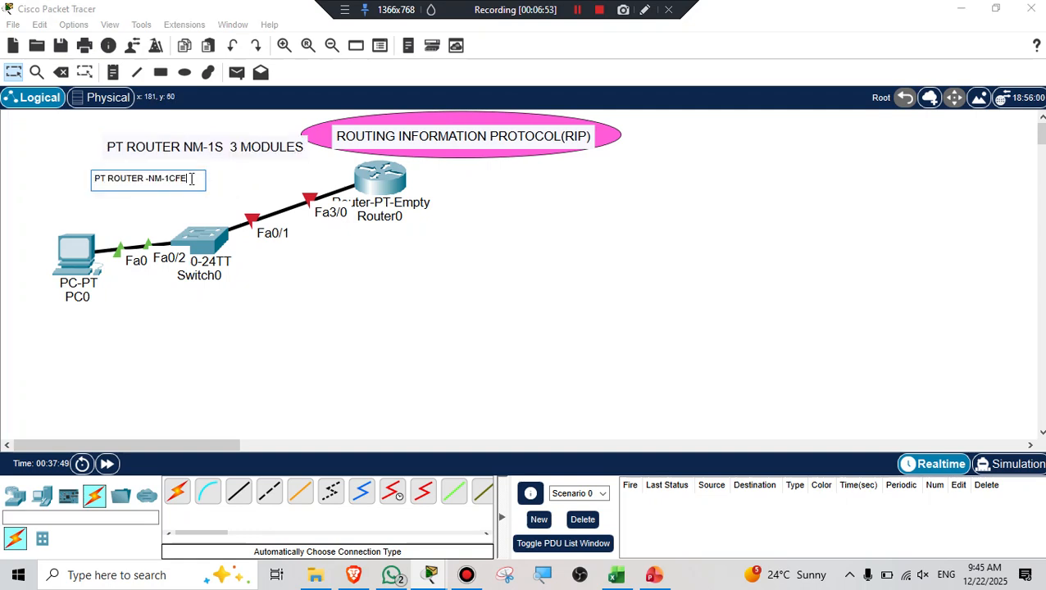
{"action": "type", "text": "1 MODULE"}
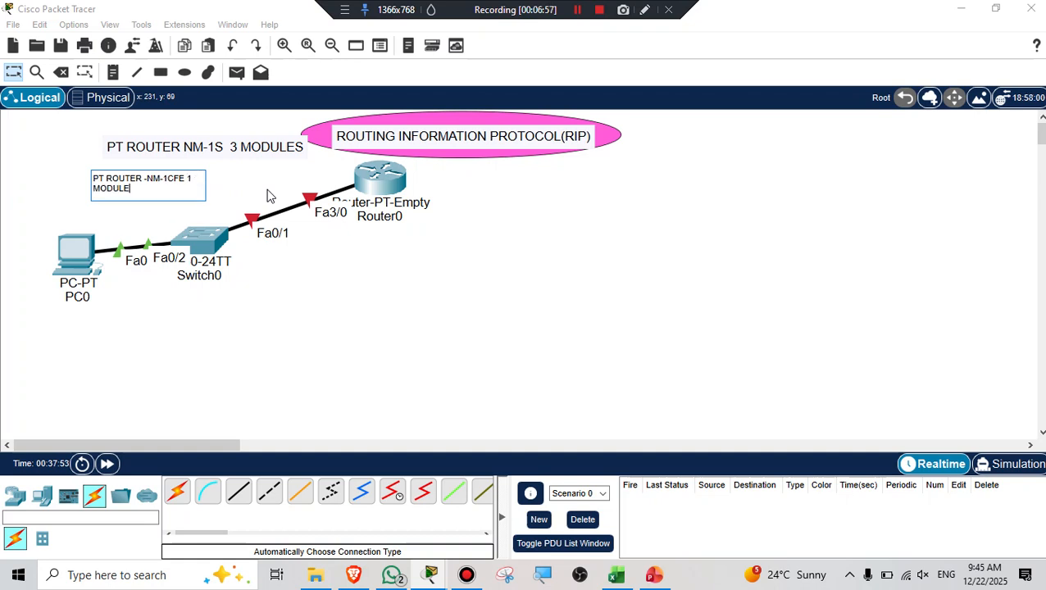
{"action": "left_click", "coordinate": [583, 222]}
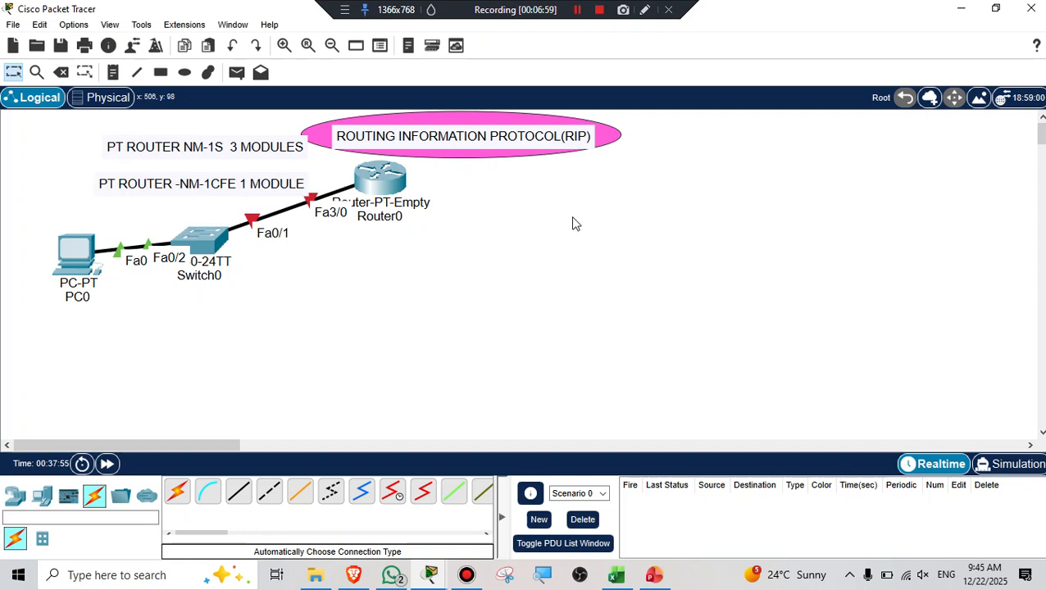
Move both module notes left, clear of the title ellipse, stacking the NM-1CFE note directly under the NM-1S note.
{"action": "left_click_drag", "start_coordinate": [215, 149], "coordinate": [187, 148]}
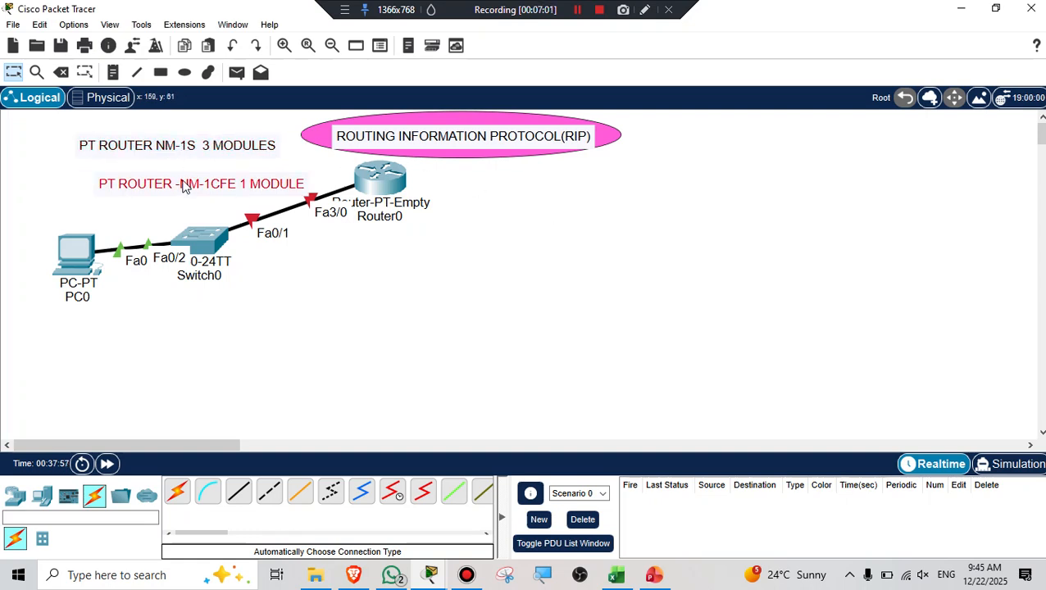
{"action": "left_click_drag", "start_coordinate": [185, 186], "coordinate": [159, 169]}
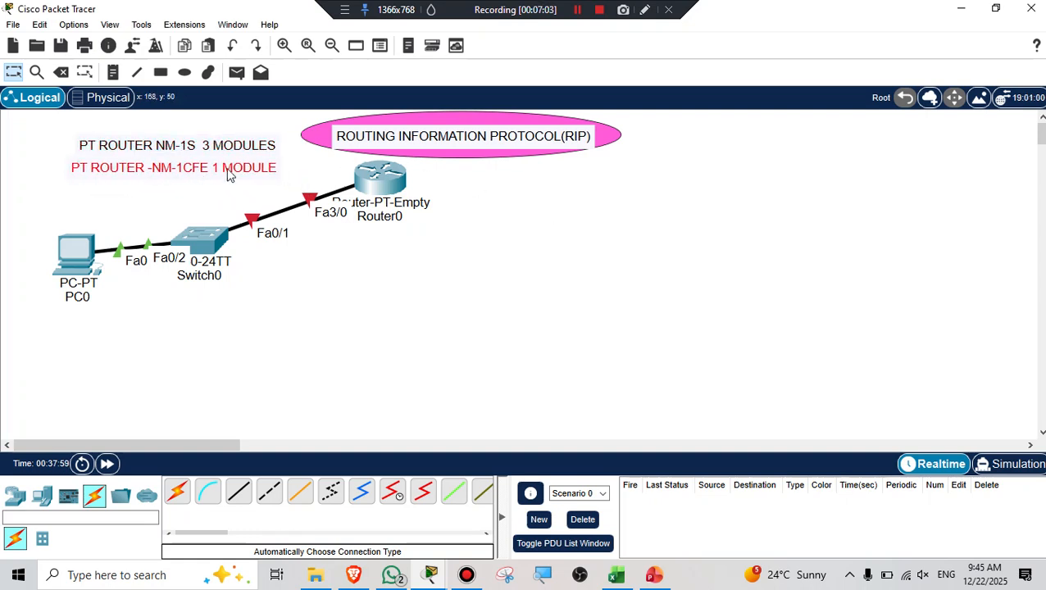
{"action": "left_click", "coordinate": [570, 233]}
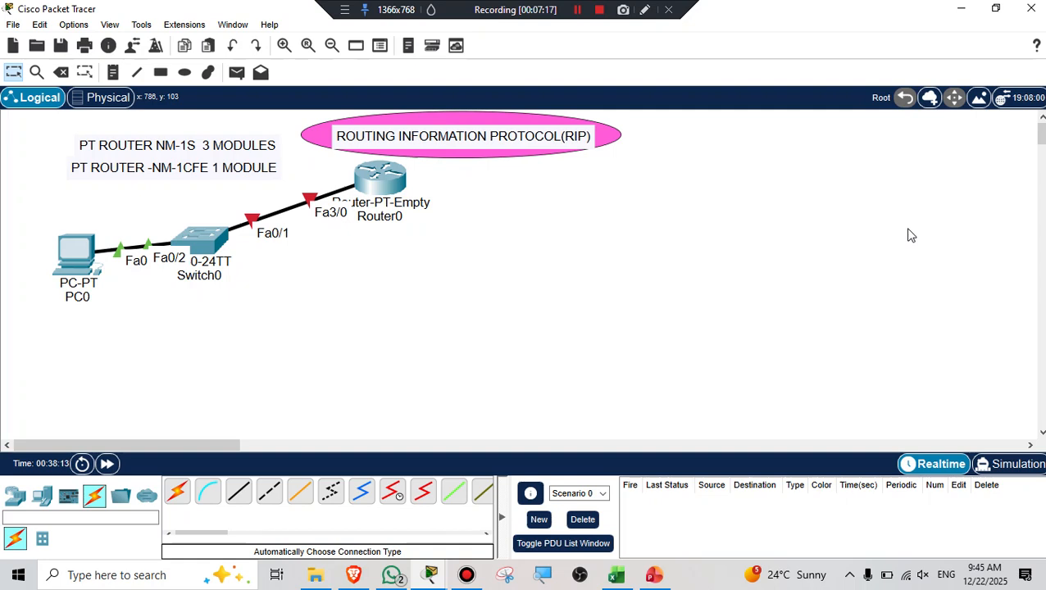
Delete the cable between Router0 and Switch0.
{"action": "left_click", "coordinate": [61, 73]}
{"action": "left_click", "coordinate": [296, 206]}
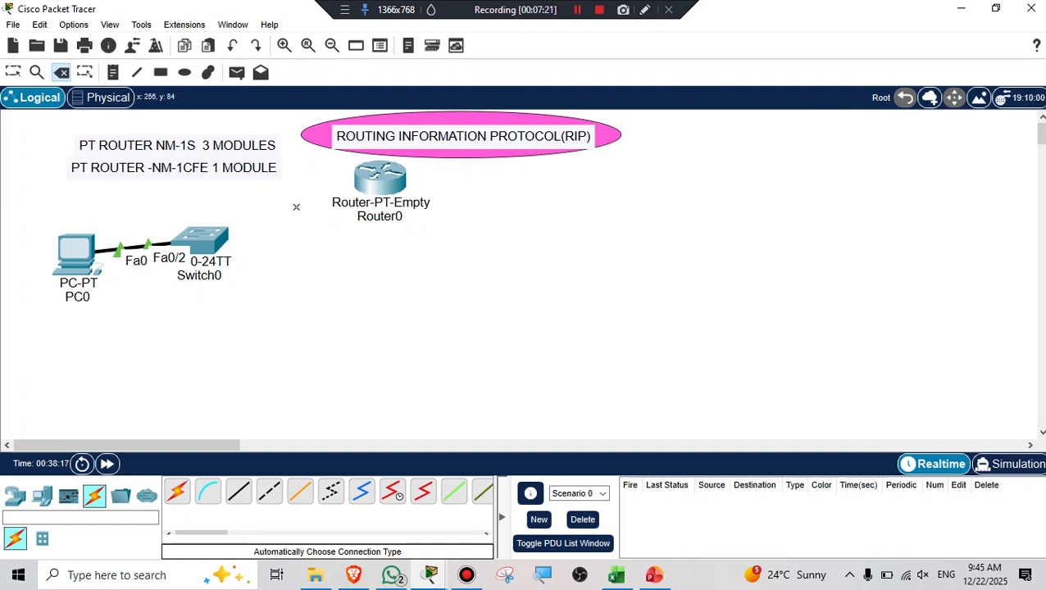
{"action": "key", "text": "Escape"}
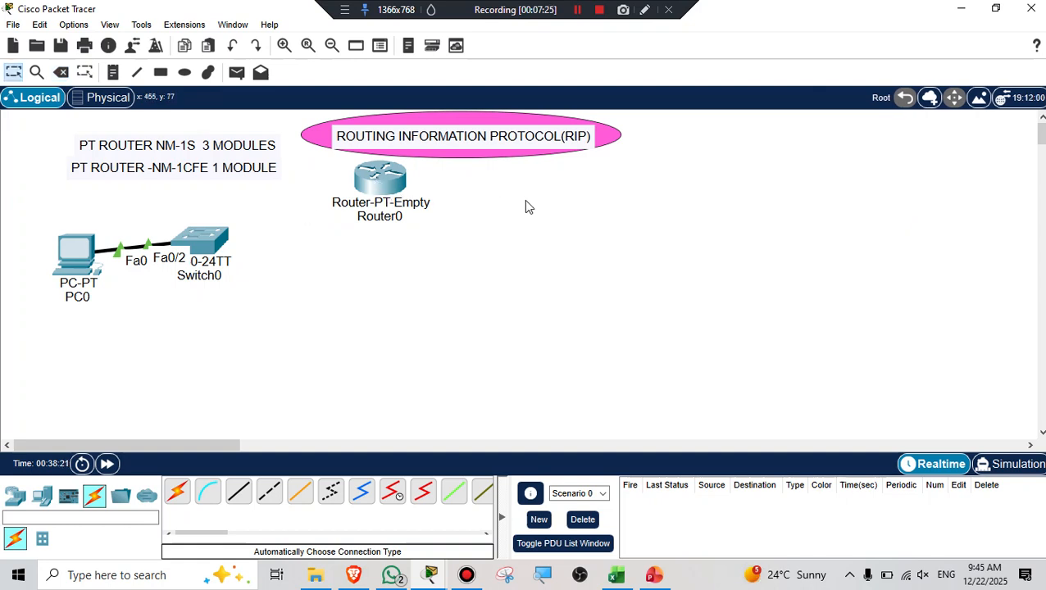
Duplicate Router0 twice and place the copies in a row to its right.
{"action": "left_click", "coordinate": [377, 185]}
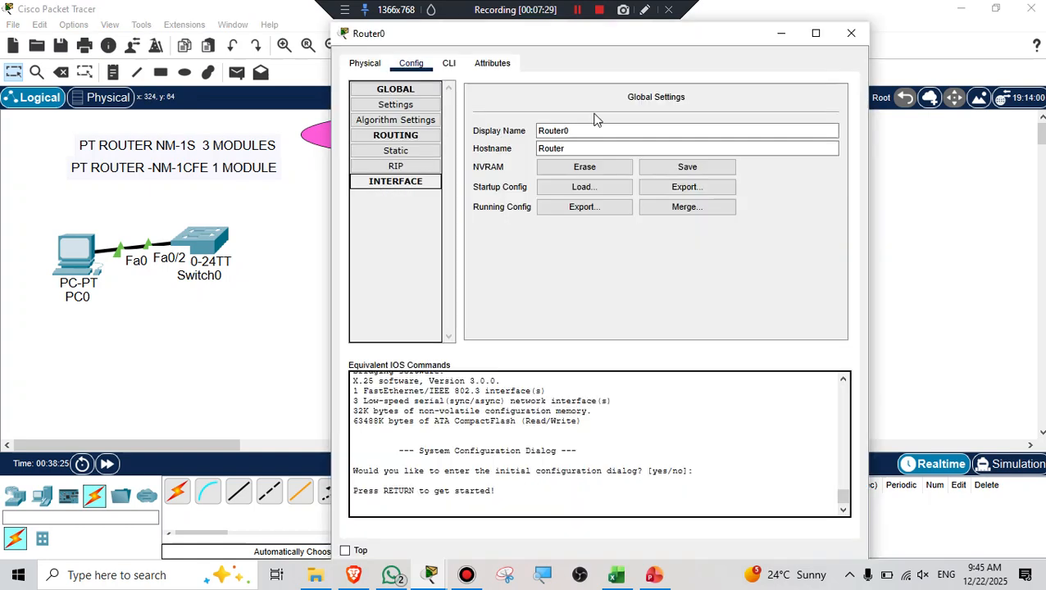
{"action": "left_click", "coordinate": [852, 32]}
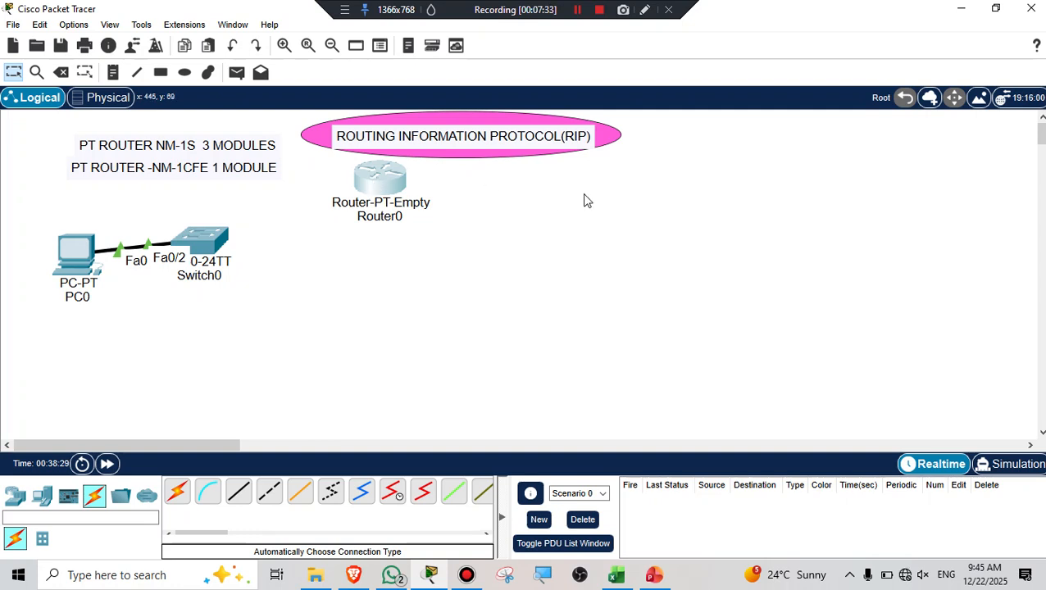
{"action": "key", "text": "ctrl+v"}
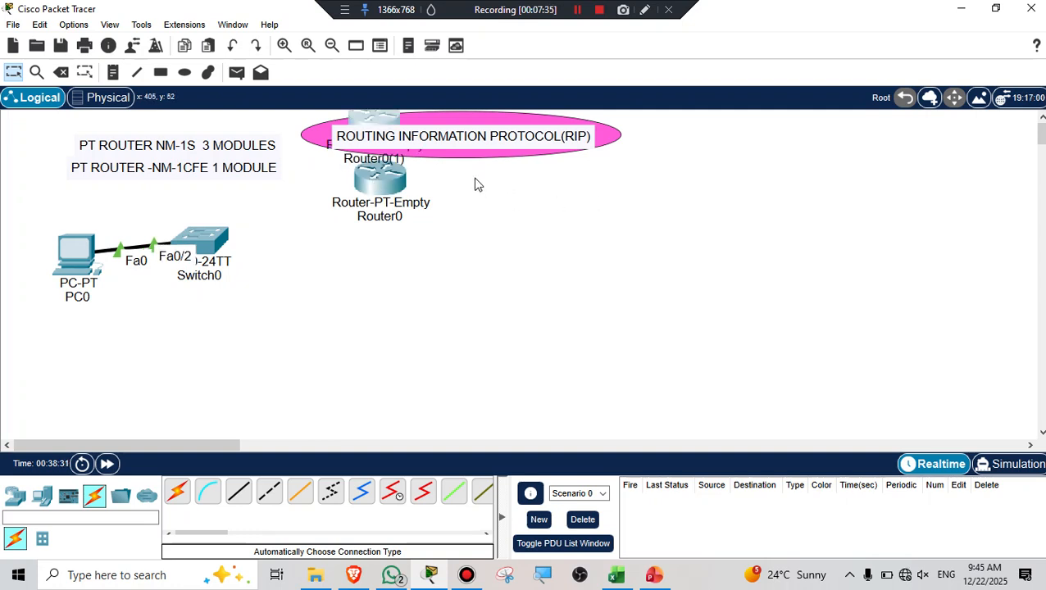
{"action": "left_click_drag", "start_coordinate": [377, 118], "coordinate": [557, 189]}
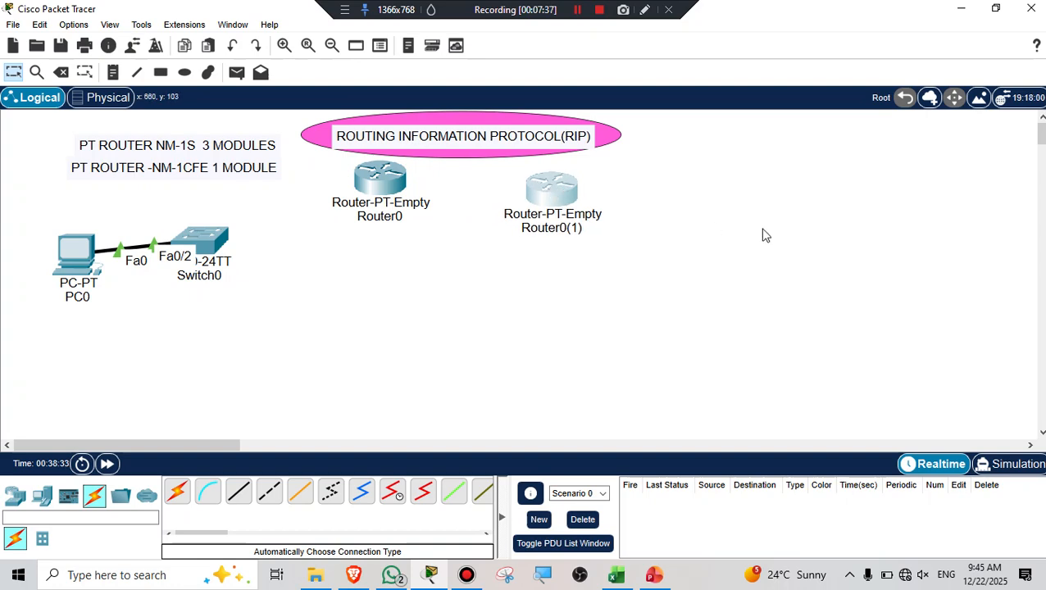
{"action": "key", "text": "ctrl+v"}
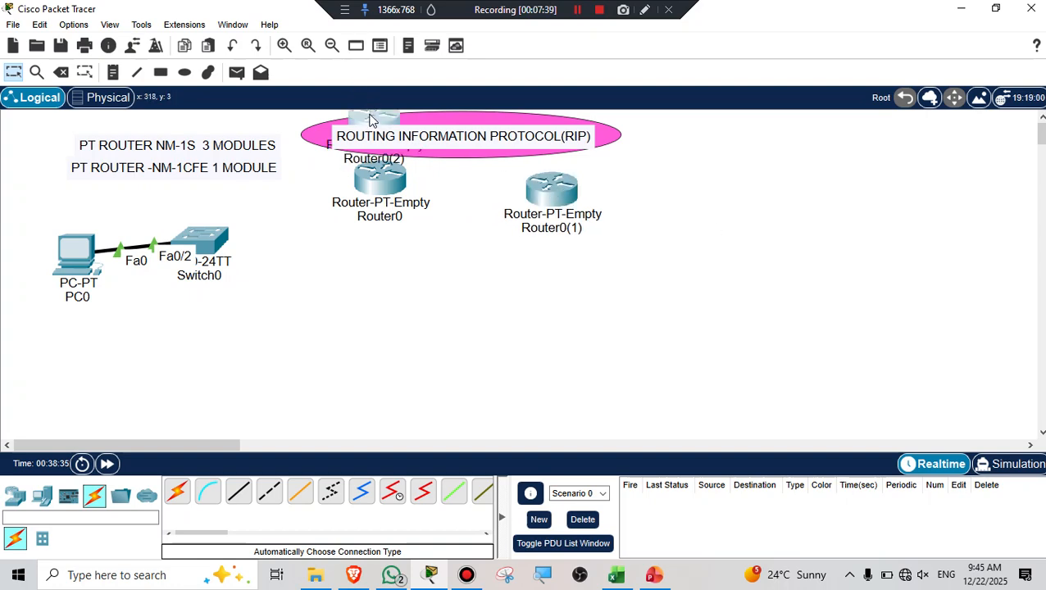
{"action": "left_click_drag", "start_coordinate": [370, 119], "coordinate": [706, 182]}
Paste two more copies of Router0, one between and below the first two routers and one below Router0(2).
{"action": "key", "text": "ctrl+v"}
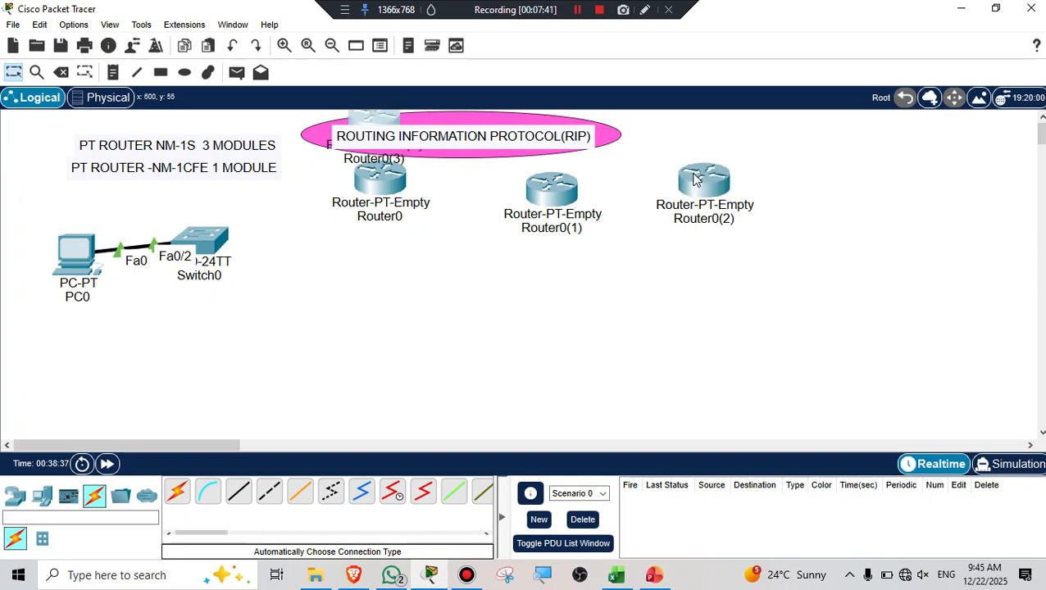
{"action": "left_click_drag", "start_coordinate": [350, 123], "coordinate": [457, 233]}
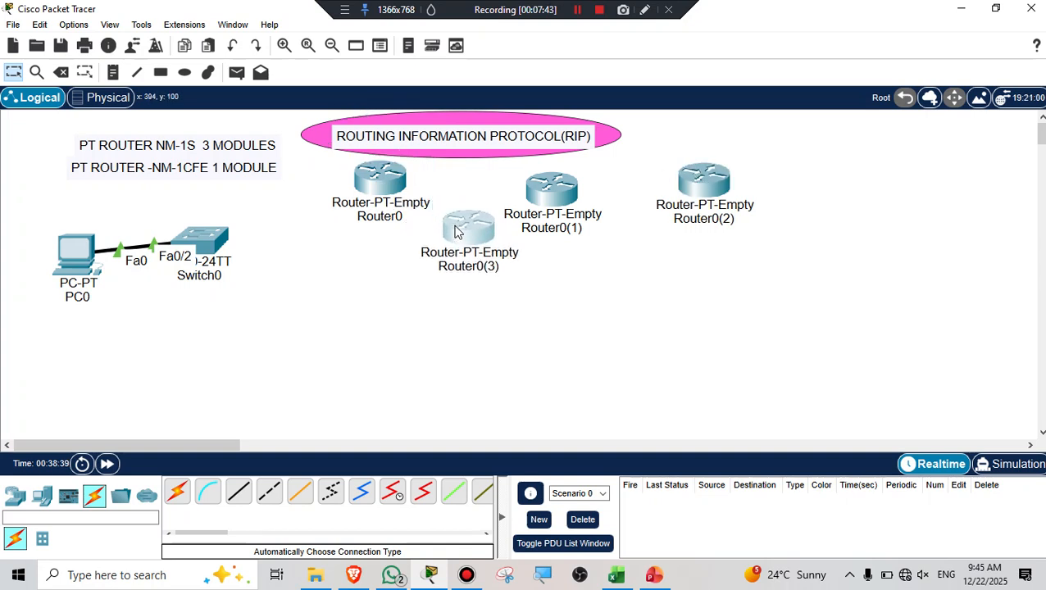
{"action": "mouse_move", "coordinate": [457, 233]}
{"action": "key", "text": "ctrl+v"}
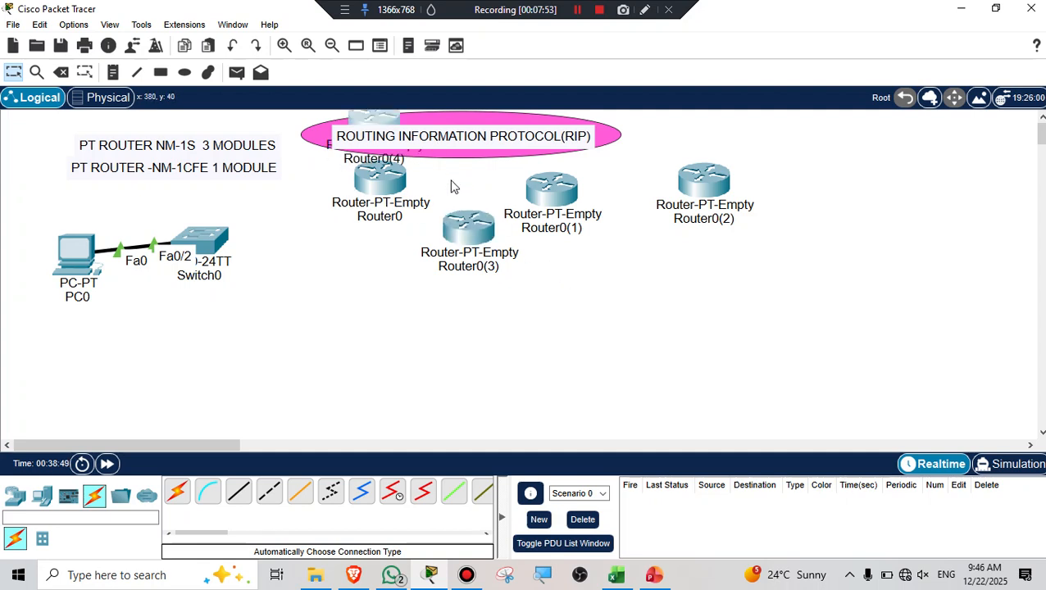
{"action": "left_click_drag", "start_coordinate": [382, 123], "coordinate": [676, 274]}
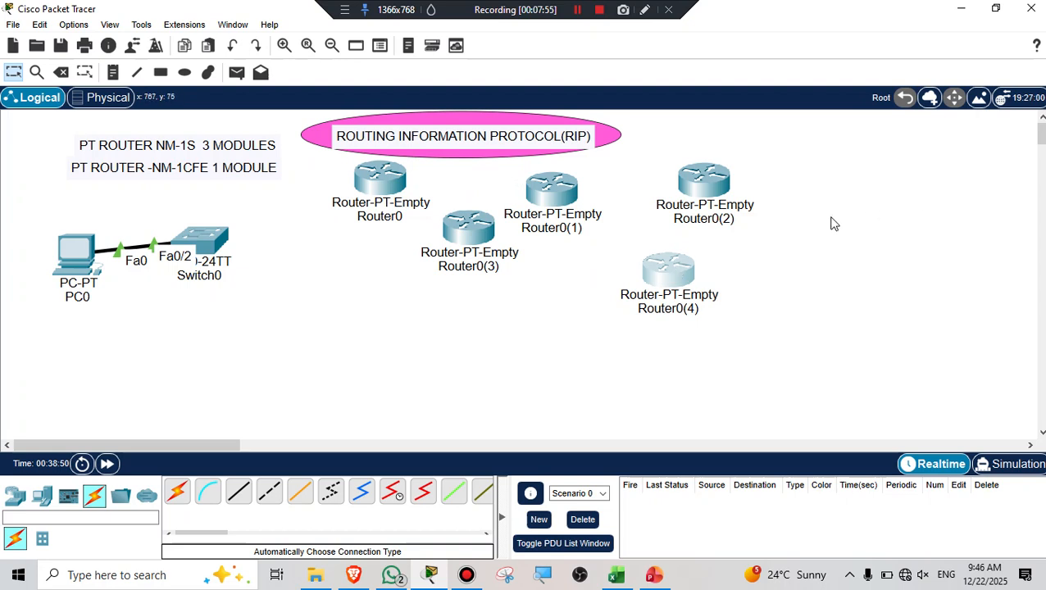
{"action": "mouse_move", "coordinate": [669, 285]}
Place four more 2960 switches in a row beneath the routers.
{"action": "left_click", "coordinate": [15, 495]}
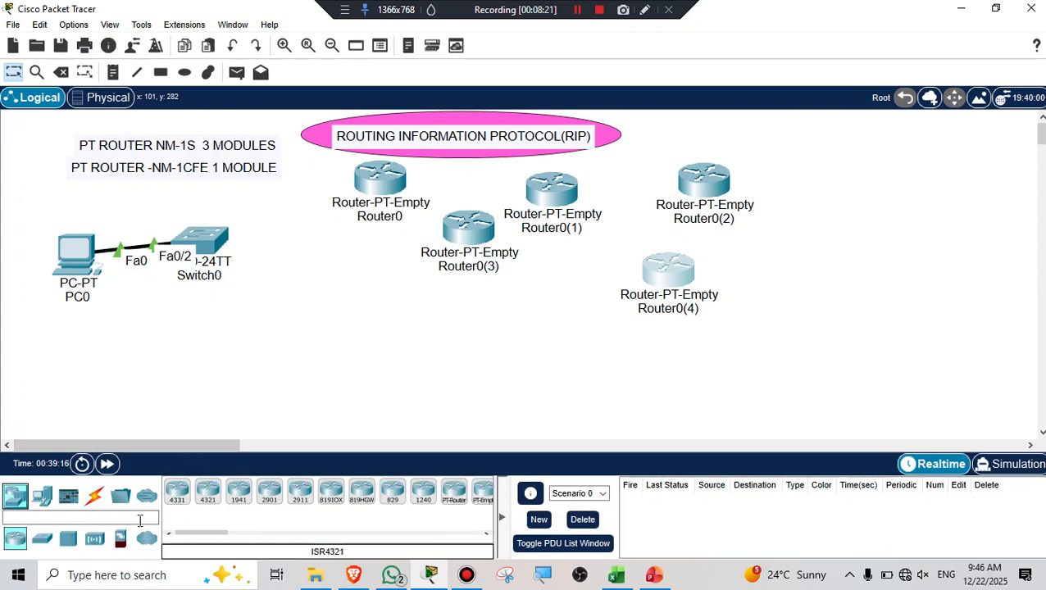
{"action": "left_click", "coordinate": [42, 538]}
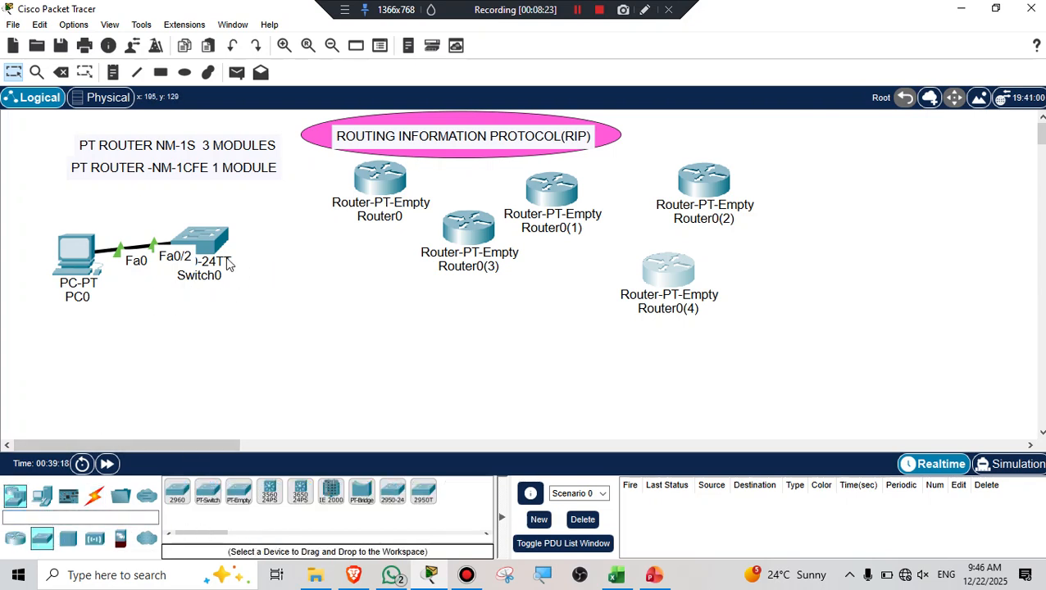
{"action": "left_click", "coordinate": [180, 494]}
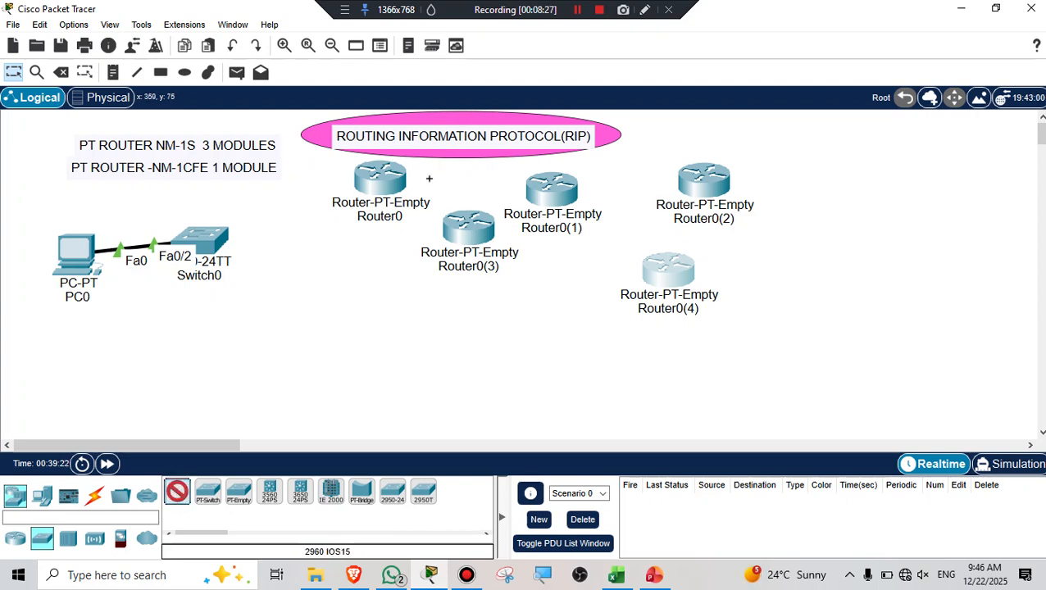
{"action": "left_click", "coordinate": [332, 297]}
{"action": "left_click", "coordinate": [454, 317]}
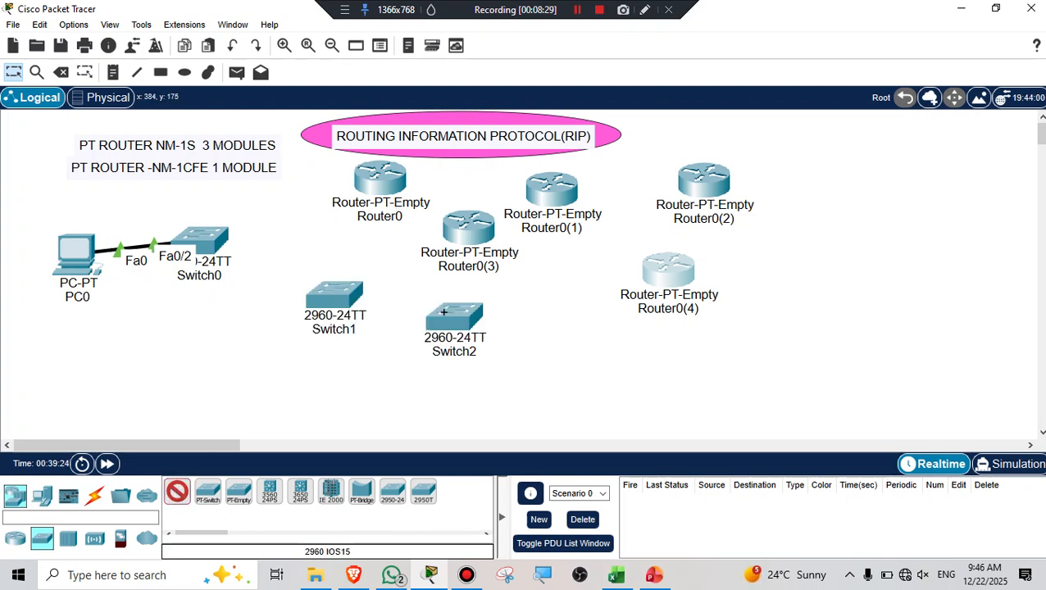
{"action": "left_click", "coordinate": [560, 332]}
{"action": "left_click", "coordinate": [738, 341]}
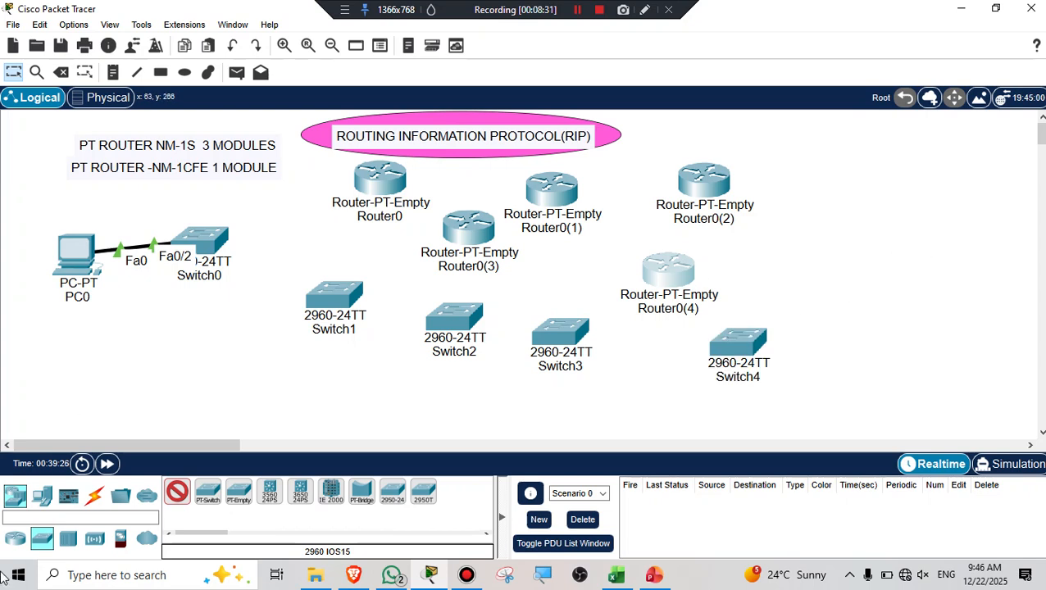
Place four more PCs side by side below Switch0, to the left of the new switches.
{"action": "left_click", "coordinate": [41, 496]}
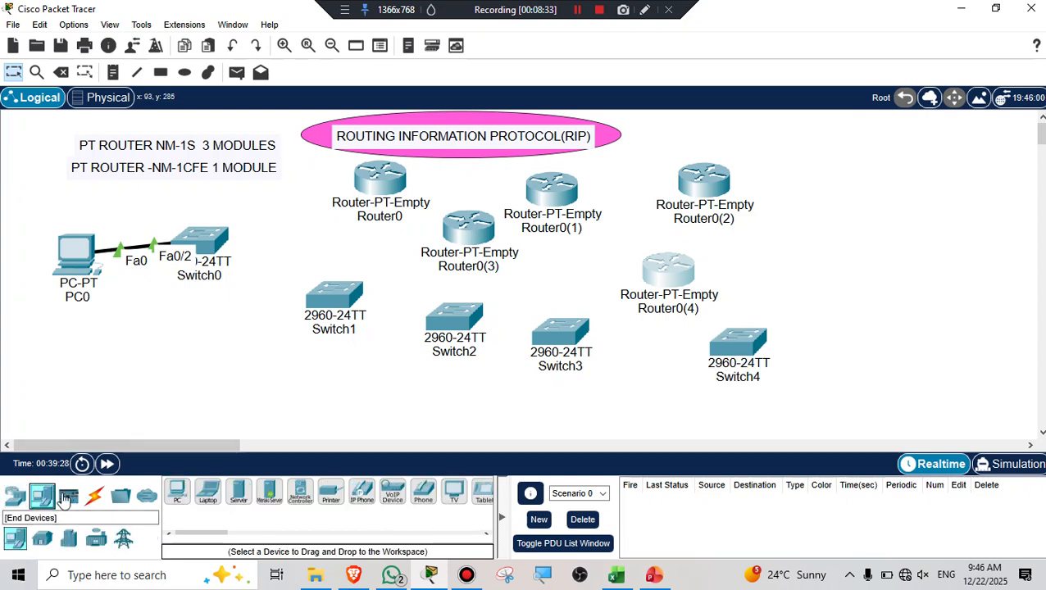
{"action": "left_click", "coordinate": [177, 493]}
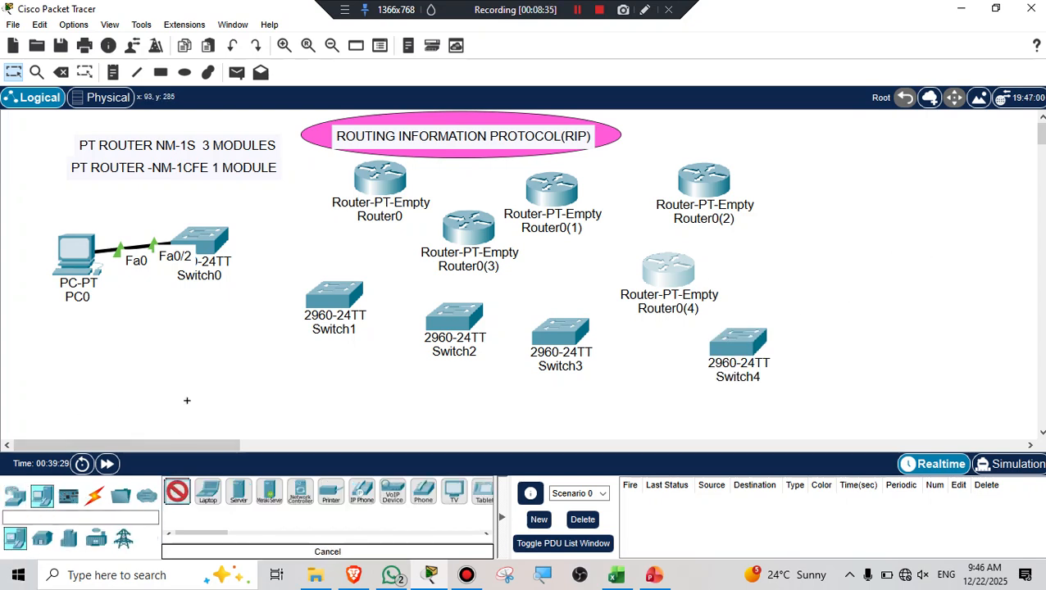
{"action": "left_click", "coordinate": [172, 351]}
{"action": "left_click", "coordinate": [240, 360]}
{"action": "left_click", "coordinate": [281, 370]}
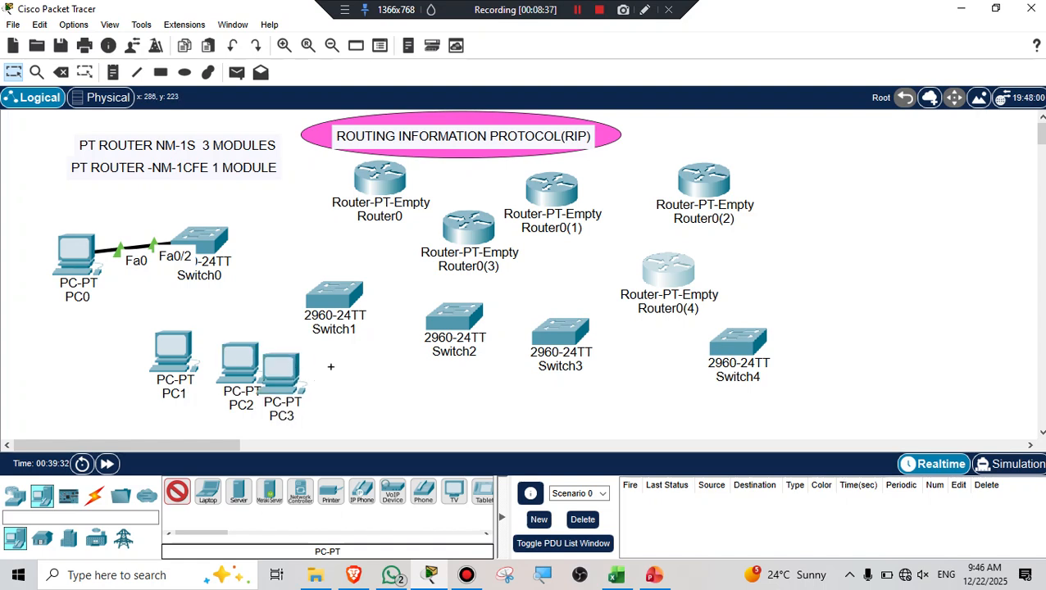
{"action": "left_click", "coordinate": [336, 370]}
{"action": "key", "text": "Escape"}
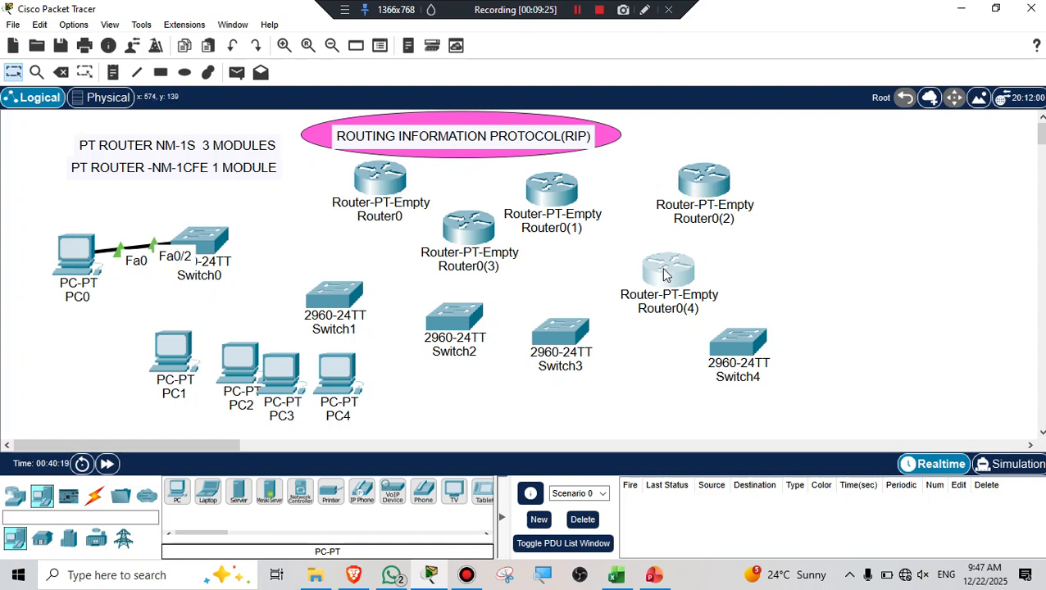
Move Router0(4) to the far right with Switch2 to its lower right, and shift Switch1, Switch3 and Switch4 further down.
{"action": "left_click_drag", "start_coordinate": [664, 273], "coordinate": [868, 184]}
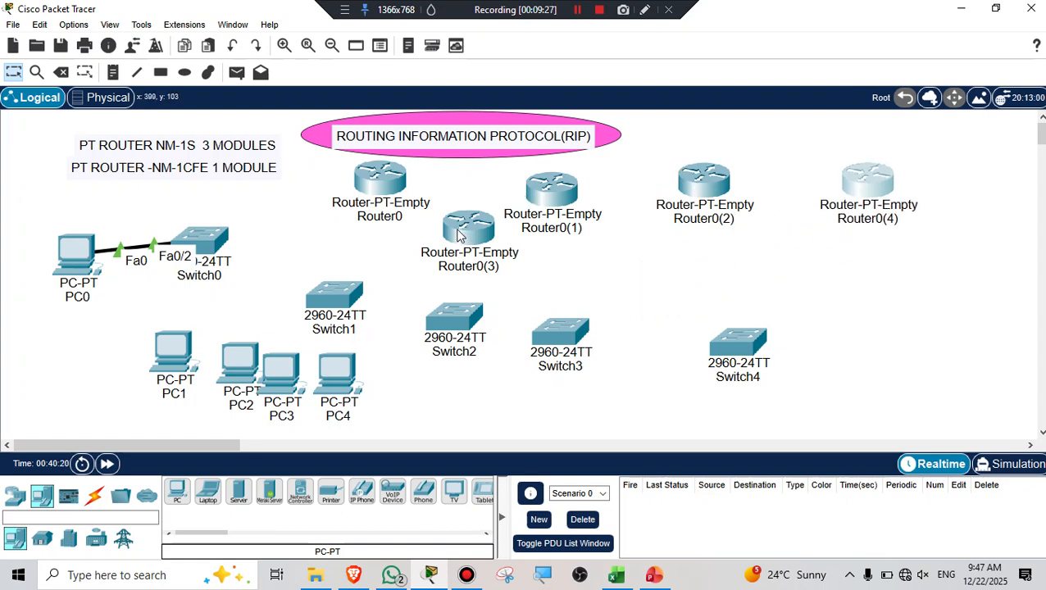
{"action": "left_click_drag", "start_coordinate": [459, 333], "coordinate": [941, 282]}
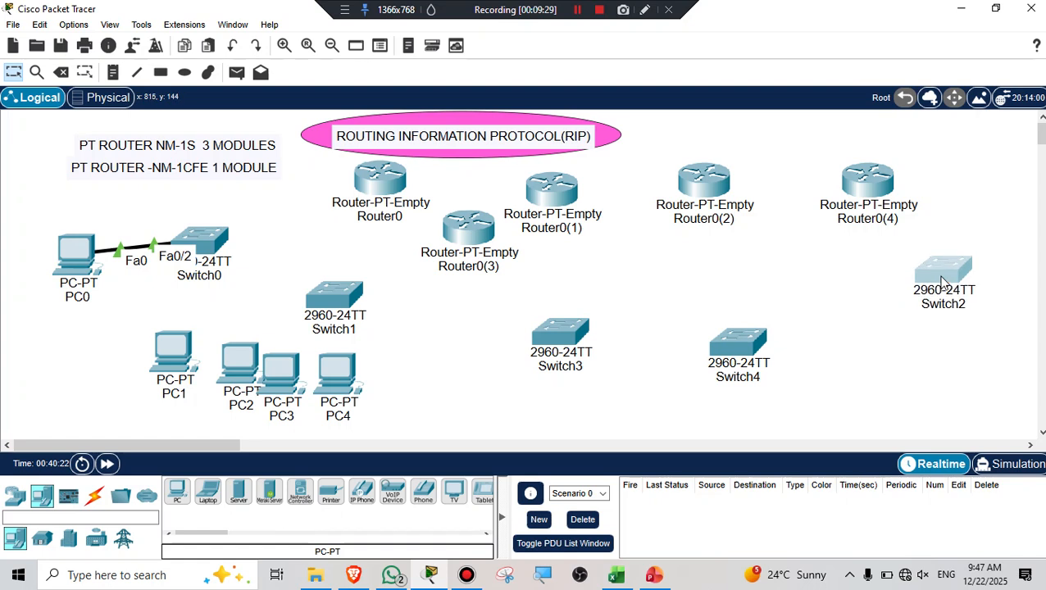
{"action": "left_click_drag", "start_coordinate": [341, 305], "coordinate": [426, 376]}
{"action": "left_click_drag", "start_coordinate": [561, 336], "coordinate": [581, 377]}
{"action": "left_click_drag", "start_coordinate": [736, 351], "coordinate": [747, 394]}
Arrange the routers in a grid: Router0(3) below Router0, Router0(1) level with Router0, and Router0(2) below Router0(1).
{"action": "left_click_drag", "start_coordinate": [462, 235], "coordinate": [358, 290]}
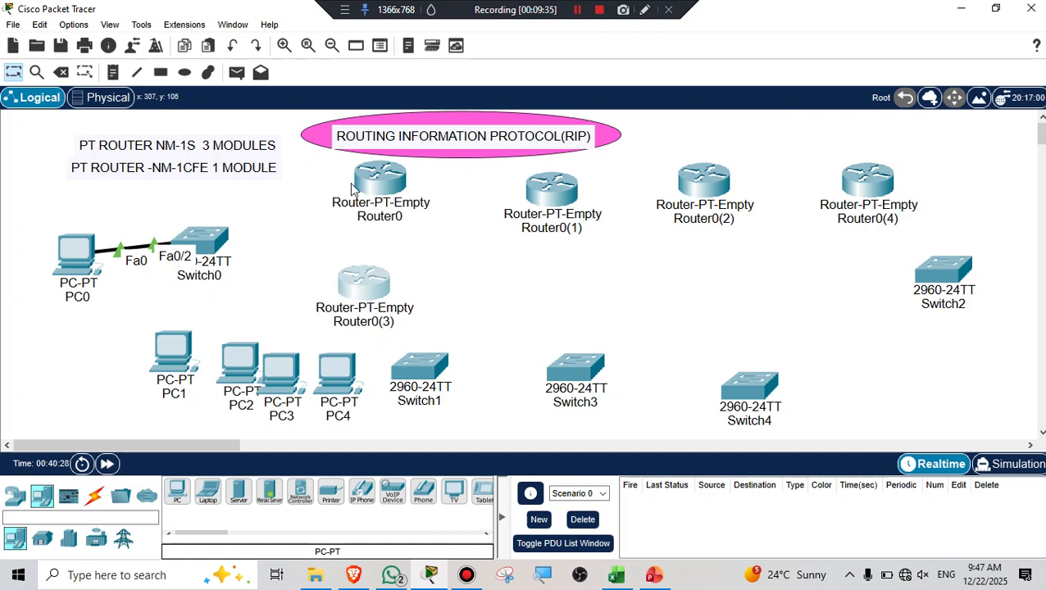
{"action": "left_click_drag", "start_coordinate": [554, 196], "coordinate": [571, 188]}
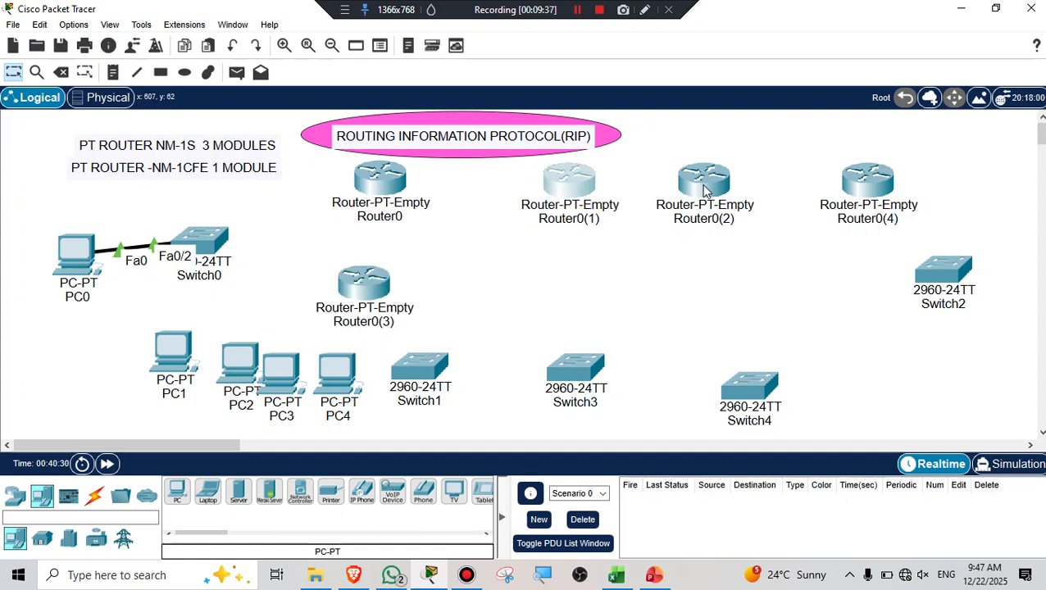
{"action": "left_click_drag", "start_coordinate": [704, 190], "coordinate": [573, 297]}
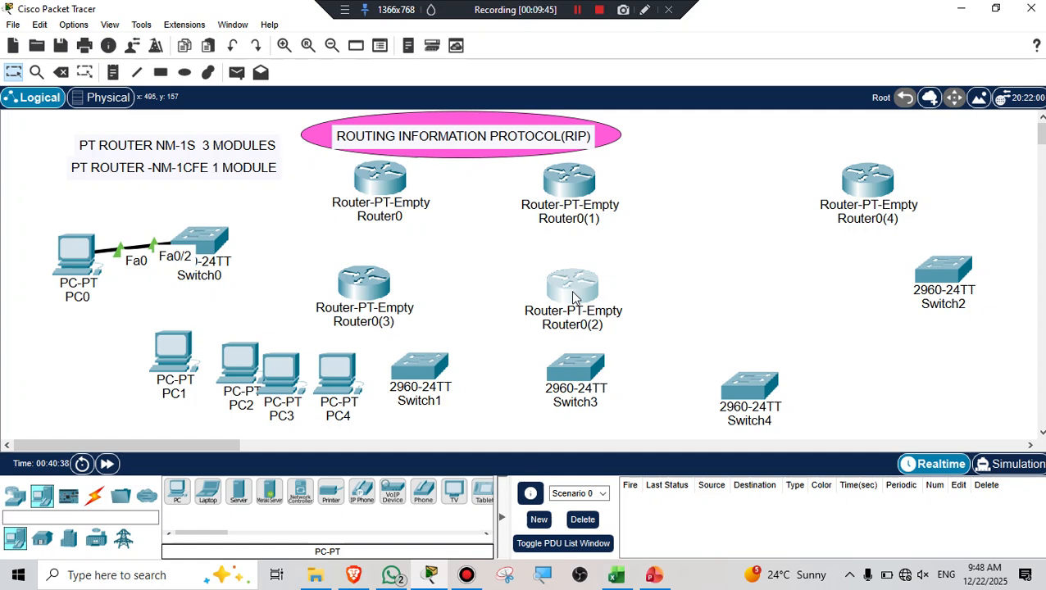
Move Router0(4) closer to the other routers, midway in height between Router0(1) and Router0(2), and nudge Router0(2) slightly down.
{"action": "mouse_move", "coordinate": [573, 297]}
{"action": "left_mouse_down"}
{"action": "mouse_move", "coordinate": [661, 238]}
{"action": "mouse_move", "coordinate": [675, 200]}
{"action": "mouse_move", "coordinate": [691, 191]}
{"action": "mouse_move", "coordinate": [571, 294]}
{"action": "left_mouse_up"}
{"action": "left_click_drag", "start_coordinate": [869, 184], "coordinate": [768, 229]}
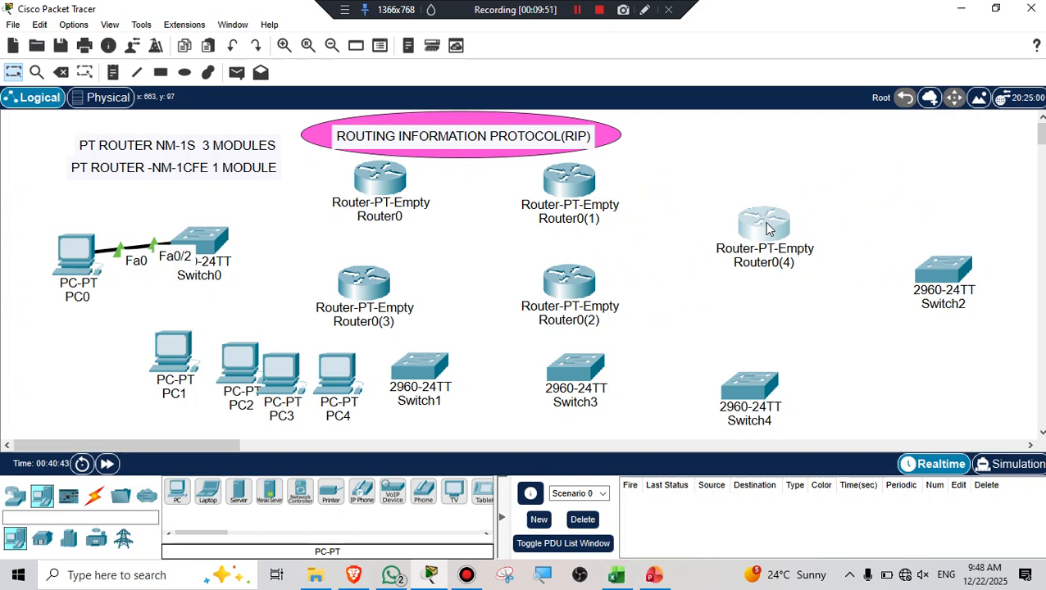
{"action": "left_click_drag", "start_coordinate": [581, 287], "coordinate": [578, 293]}
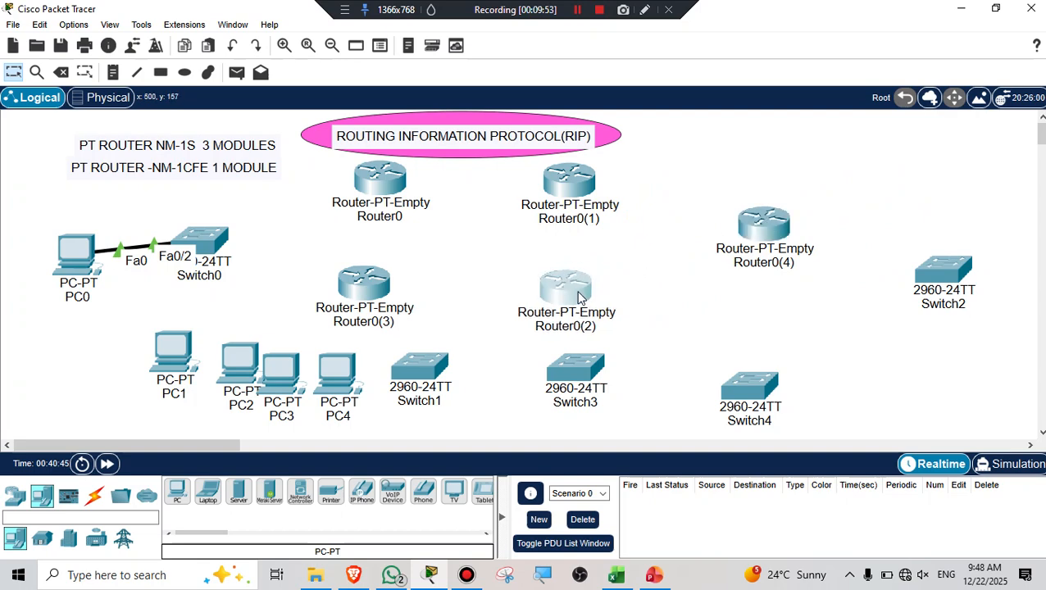
{"action": "left_click_drag", "start_coordinate": [758, 232], "coordinate": [772, 243]}
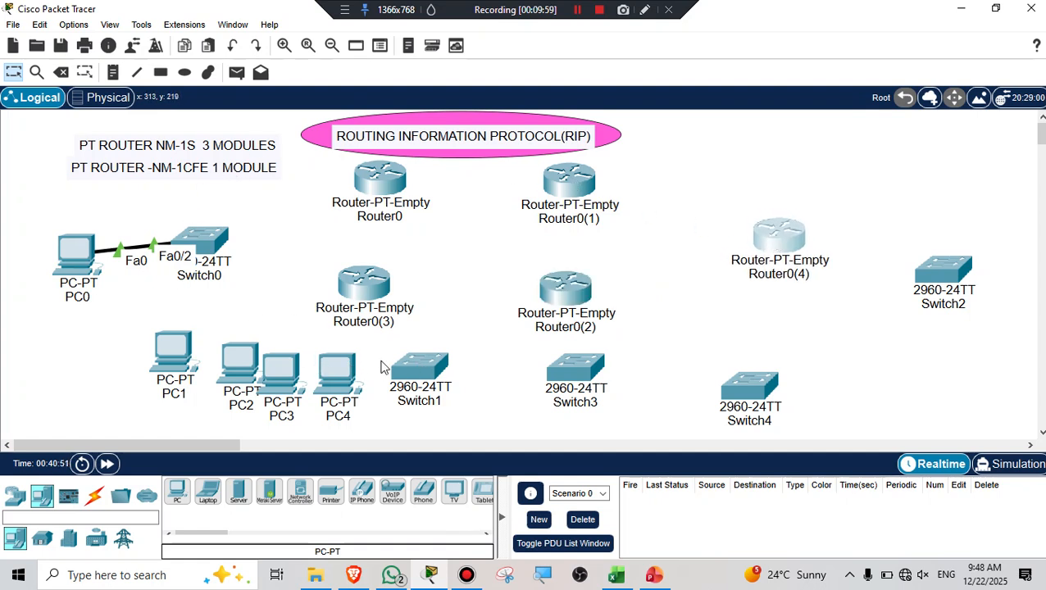
Move Switch1 above Router0(4) and Switch4 below Switch0, and centre Switch3 beneath Router0(2).
{"action": "left_click_drag", "start_coordinate": [412, 364], "coordinate": [761, 144]}
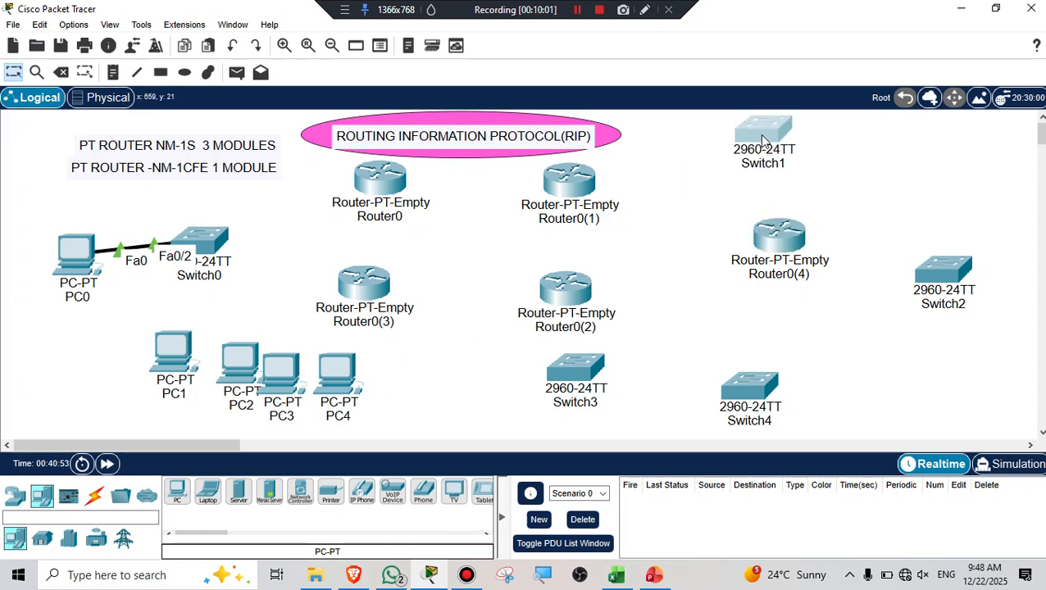
{"action": "left_click_drag", "start_coordinate": [578, 376], "coordinate": [568, 382]}
{"action": "left_click_drag", "start_coordinate": [748, 385], "coordinate": [139, 308]}
Place PC4 below Switch2, PC3 to the right of Switch1, and PC2 to the right of Switch3.
{"action": "left_click_drag", "start_coordinate": [316, 357], "coordinate": [939, 369]}
{"action": "left_click_drag", "start_coordinate": [309, 364], "coordinate": [954, 146]}
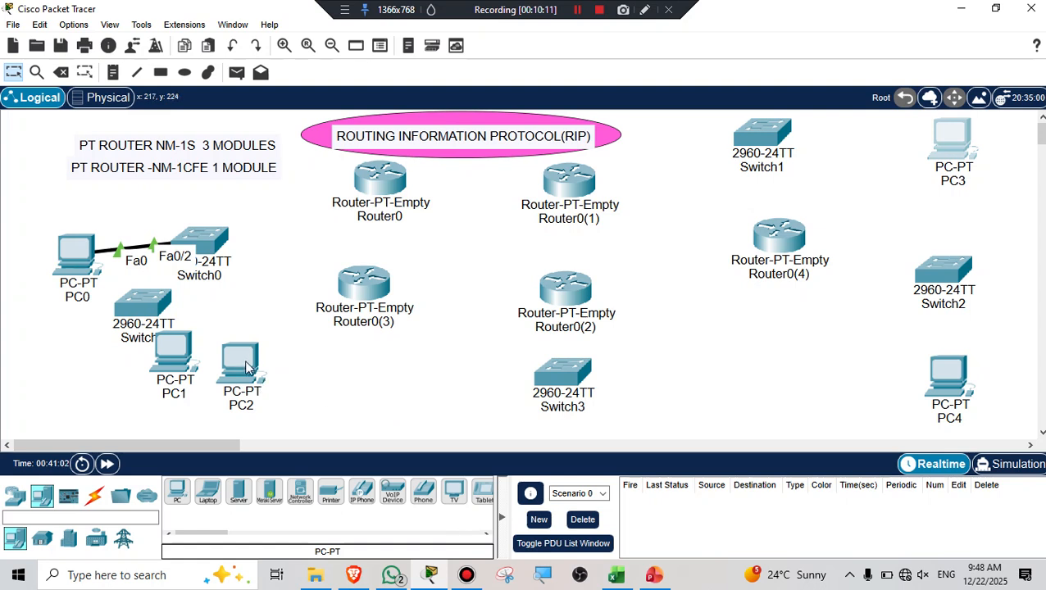
{"action": "left_click_drag", "start_coordinate": [246, 367], "coordinate": [734, 384]}
Place PC1 below PC0 and Switch4 to the right of PC1, toward Router0(3).
{"action": "left_click_drag", "start_coordinate": [181, 359], "coordinate": [258, 374]}
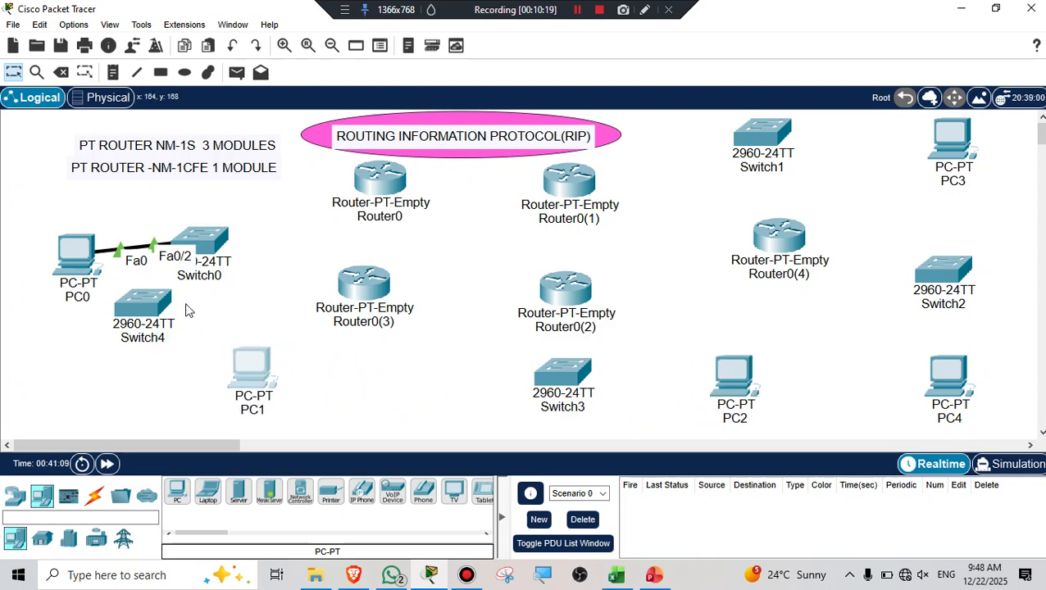
{"action": "left_click_drag", "start_coordinate": [152, 317], "coordinate": [292, 298]}
{"action": "left_click_drag", "start_coordinate": [248, 369], "coordinate": [100, 358]}
{"action": "left_click_drag", "start_coordinate": [287, 302], "coordinate": [237, 340]}
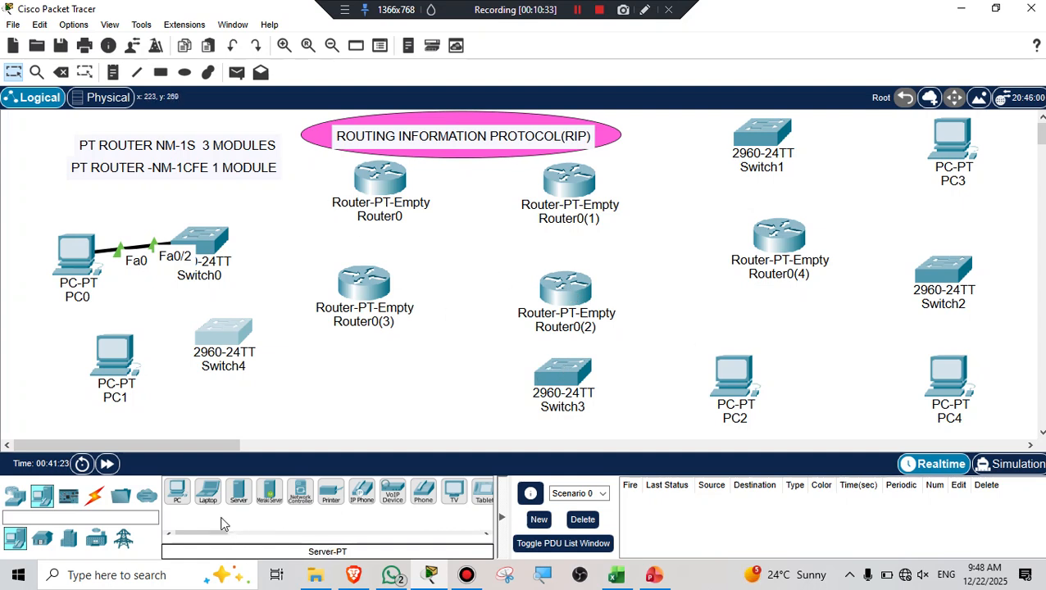
Link Router0, Router0(1), Router0(2) and Router0(3) in a closed ring with automatically chosen connections.
{"action": "left_click", "coordinate": [94, 496]}
{"action": "left_click", "coordinate": [179, 497]}
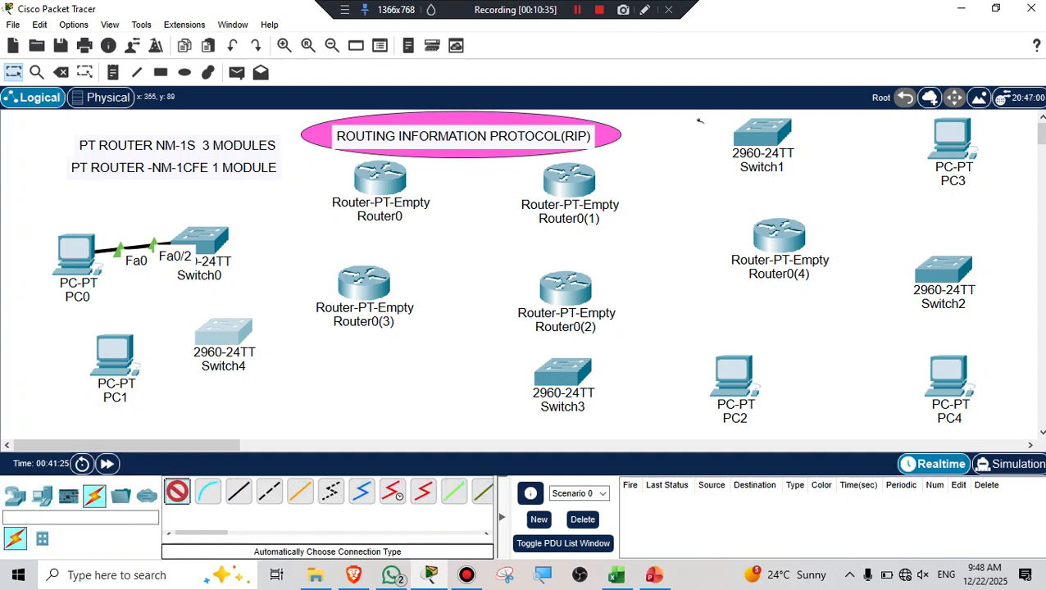
{"action": "left_click", "coordinate": [380, 177]}
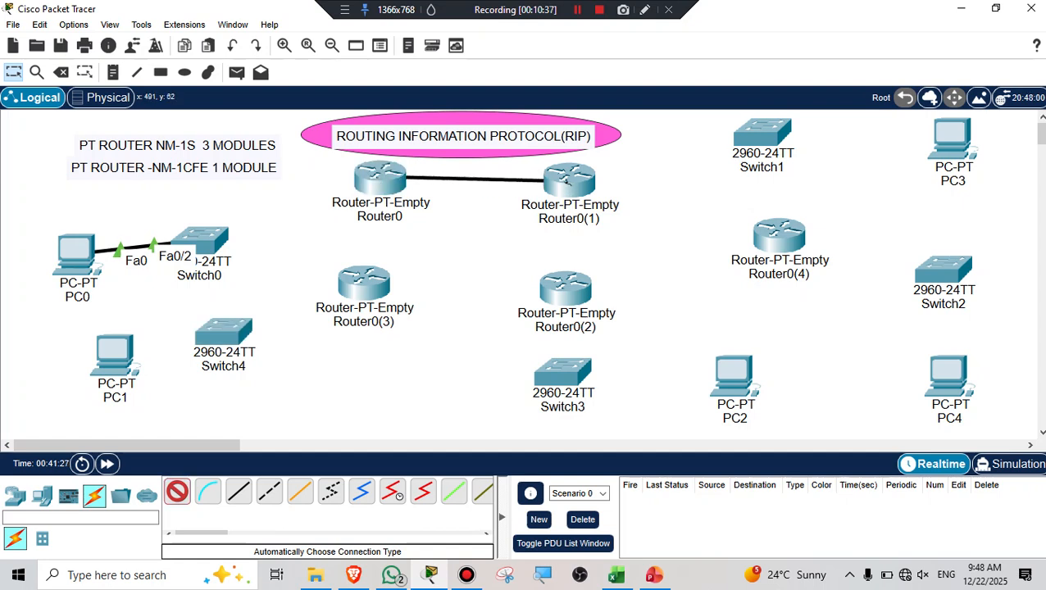
{"action": "left_click", "coordinate": [569, 181]}
{"action": "mouse_move", "coordinate": [572, 184]}
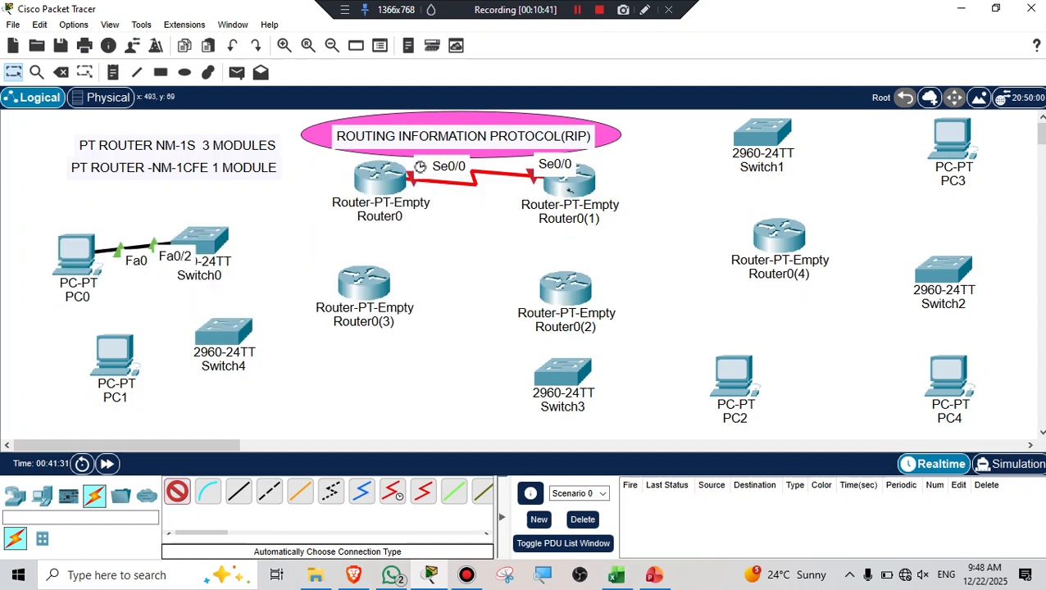
{"action": "left_click", "coordinate": [570, 184]}
{"action": "left_click", "coordinate": [565, 287]}
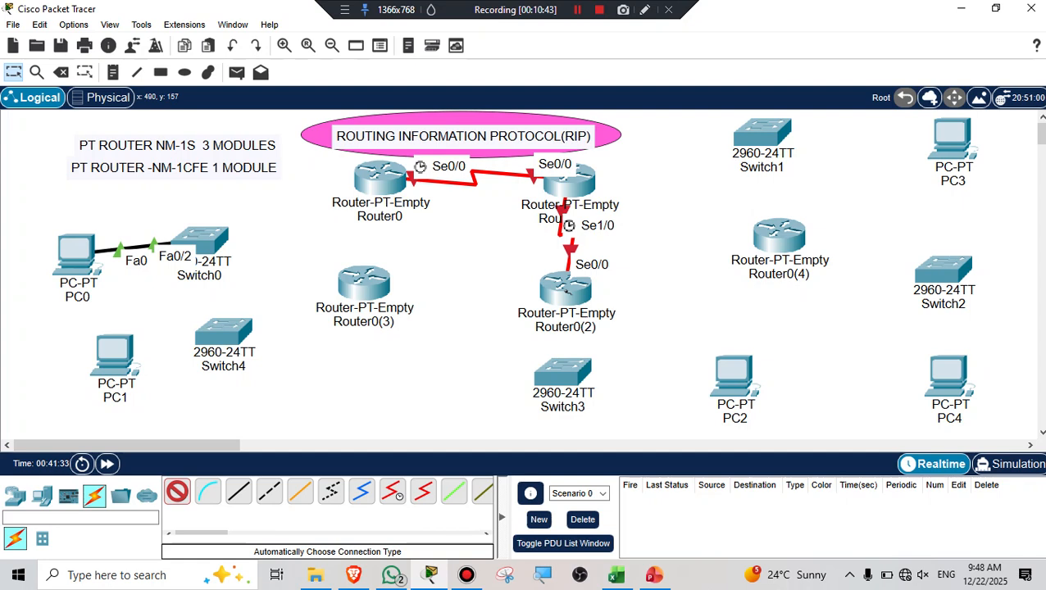
{"action": "left_click", "coordinate": [567, 291]}
{"action": "left_click", "coordinate": [360, 289]}
{"action": "left_click", "coordinate": [362, 289]}
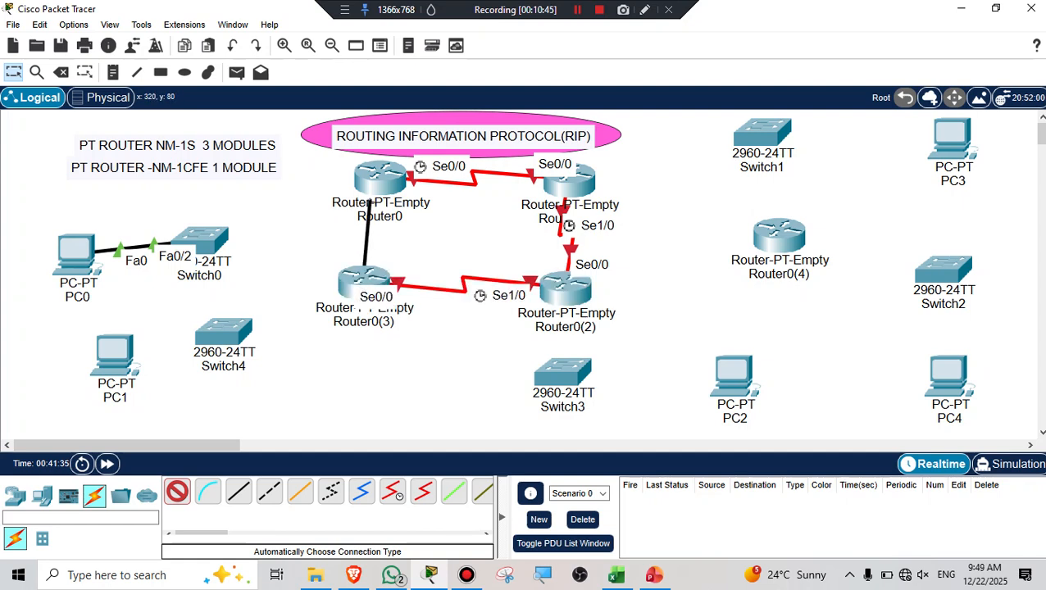
{"action": "left_click", "coordinate": [373, 192]}
Connect Router0(4) to both Router0(1) and Router0(2) with automatically chosen links.
{"action": "left_click", "coordinate": [569, 185]}
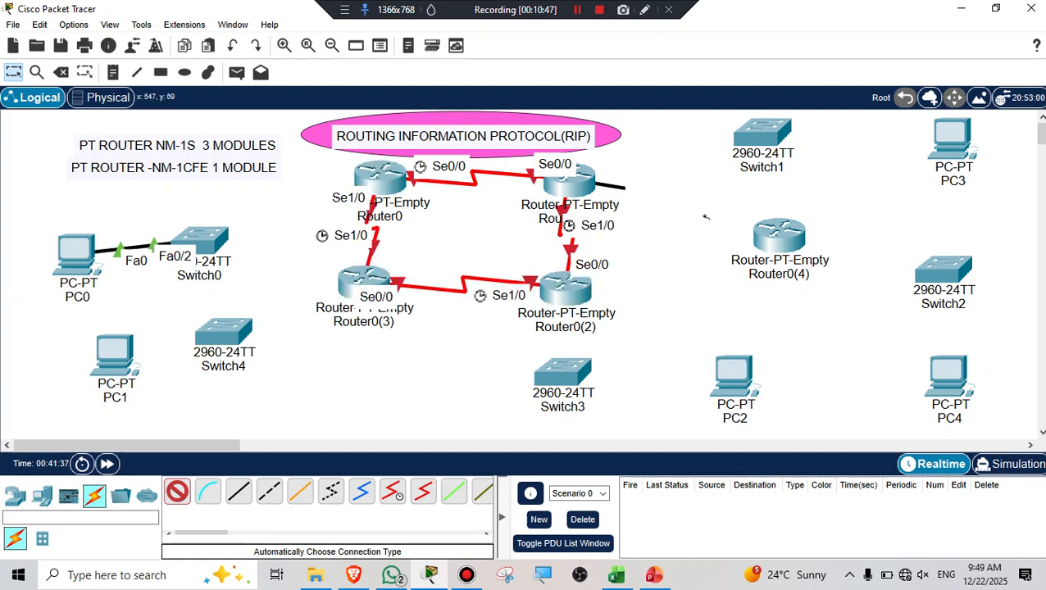
{"action": "left_click", "coordinate": [773, 232]}
{"action": "left_click", "coordinate": [565, 288]}
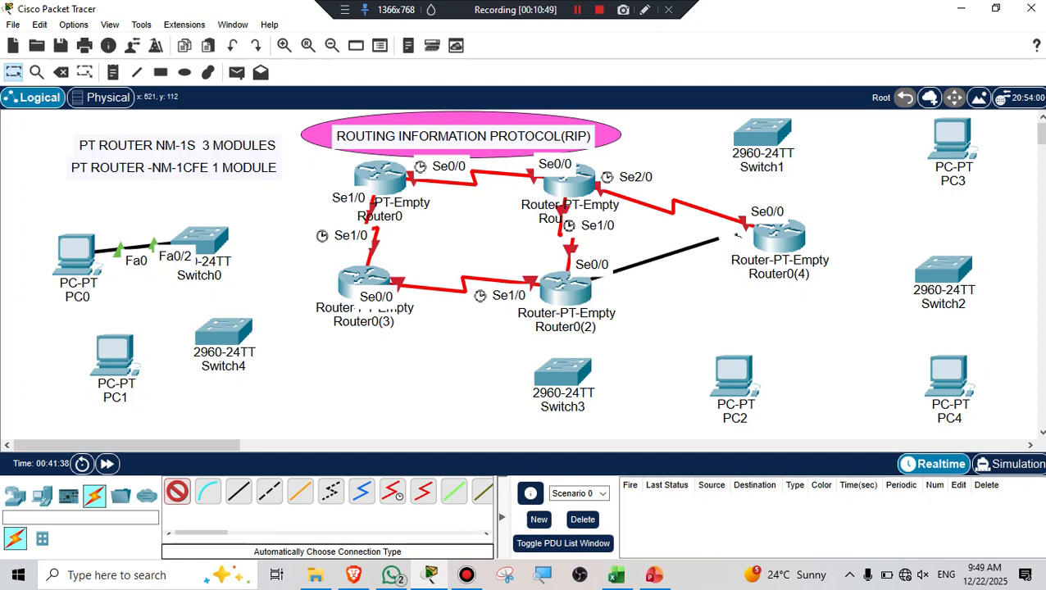
{"action": "left_click", "coordinate": [775, 236]}
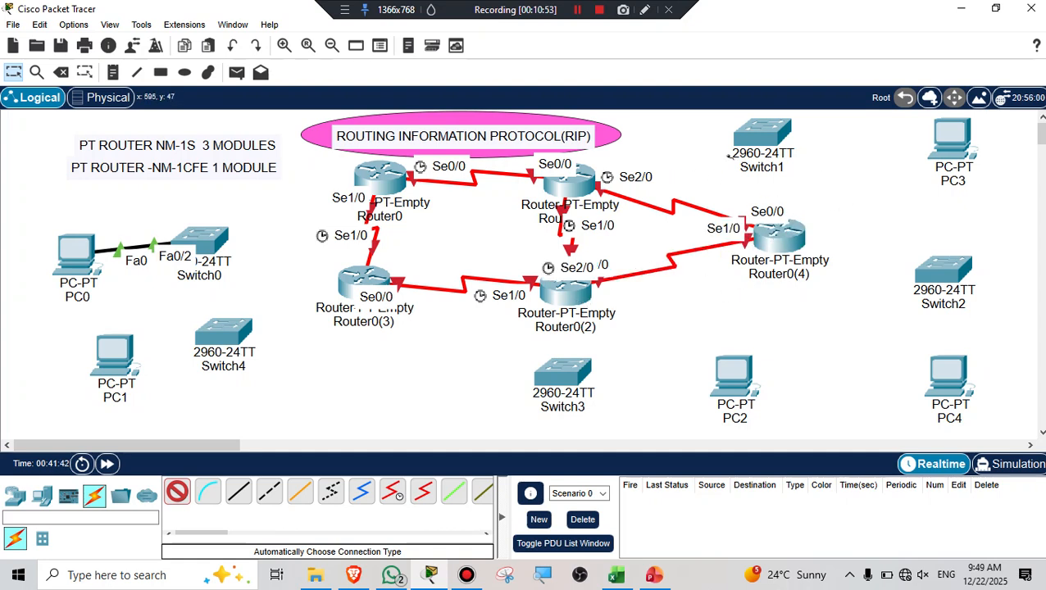
Connect Router0(1) to Switch1 and Switch1 to PC3 using automatic connections.
{"action": "left_click", "coordinate": [577, 176]}
{"action": "left_click", "coordinate": [762, 136]}
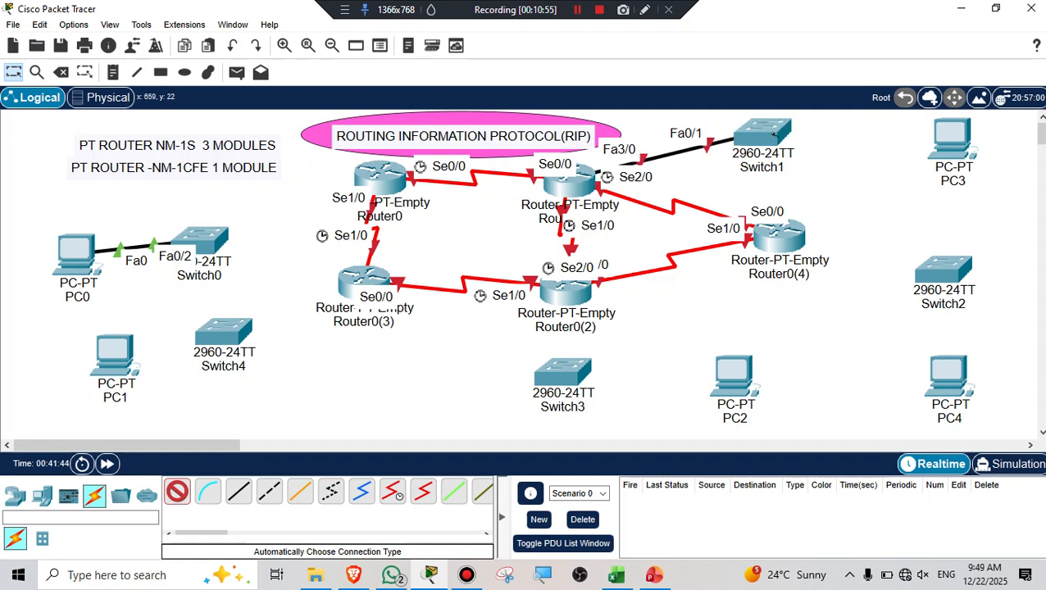
{"action": "left_click", "coordinate": [764, 133]}
{"action": "left_click", "coordinate": [951, 141]}
Connect Router0(4) to Switch2 and Switch2 to PC4 using automatic connections.
{"action": "left_click", "coordinate": [777, 234]}
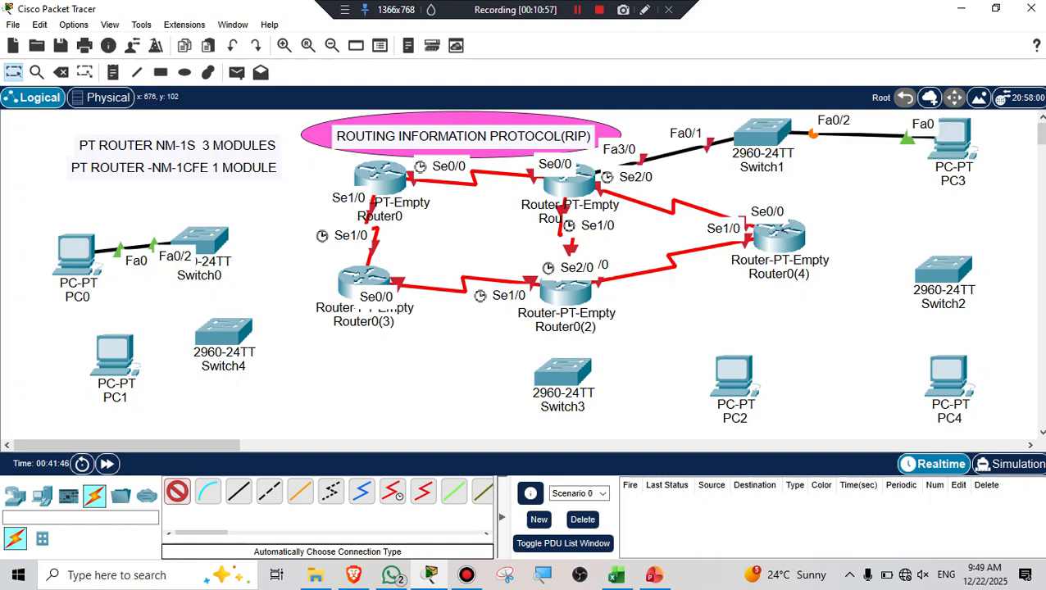
{"action": "left_click", "coordinate": [943, 269]}
{"action": "left_click", "coordinate": [943, 272]}
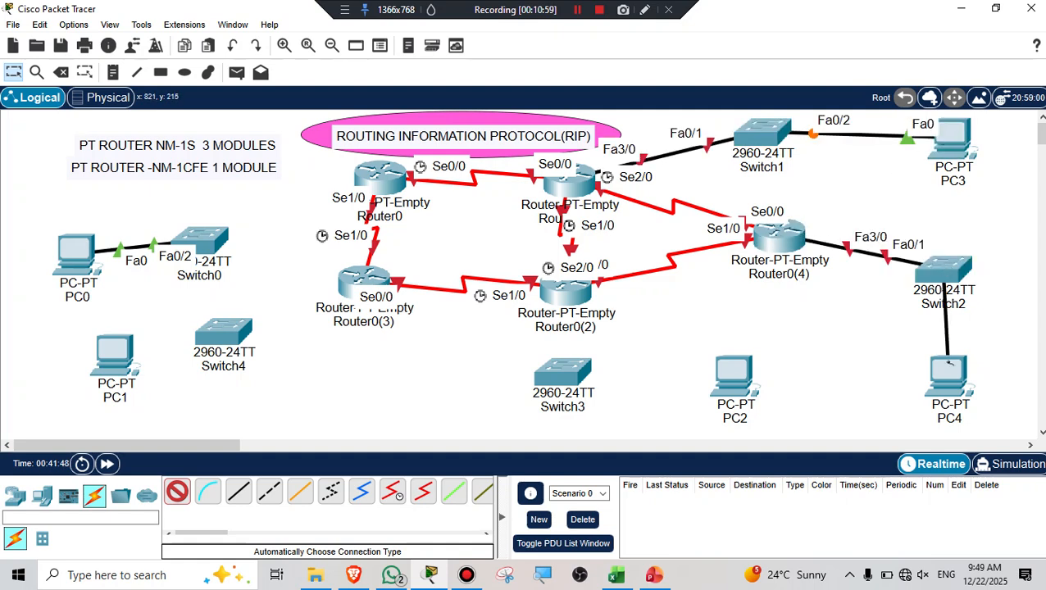
{"action": "left_click", "coordinate": [949, 373]}
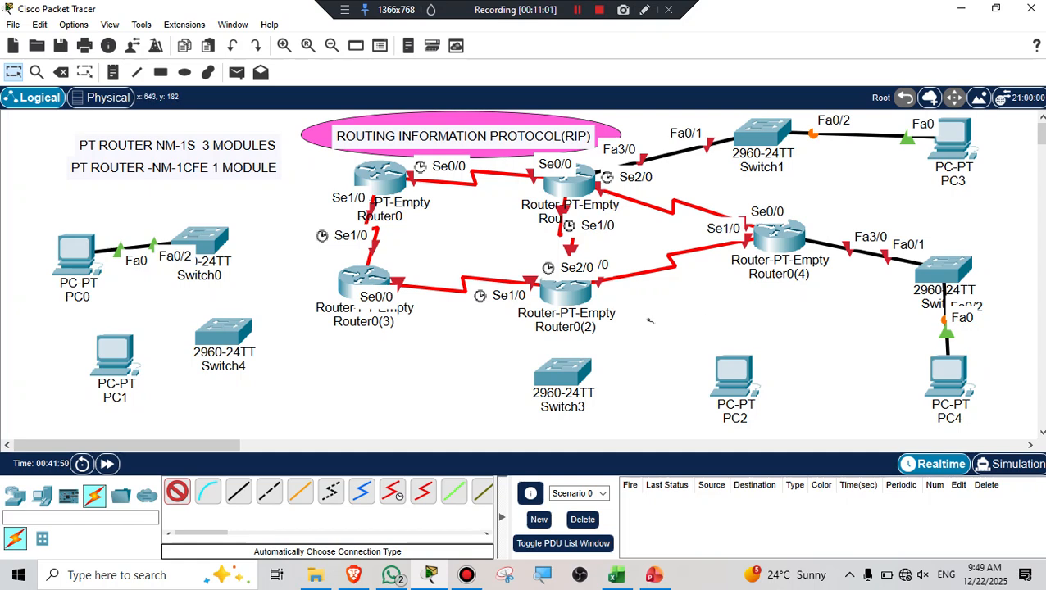
Connect Router0(2) to Switch3 and Switch3 to PC2 using automatic connections.
{"action": "left_click", "coordinate": [572, 305]}
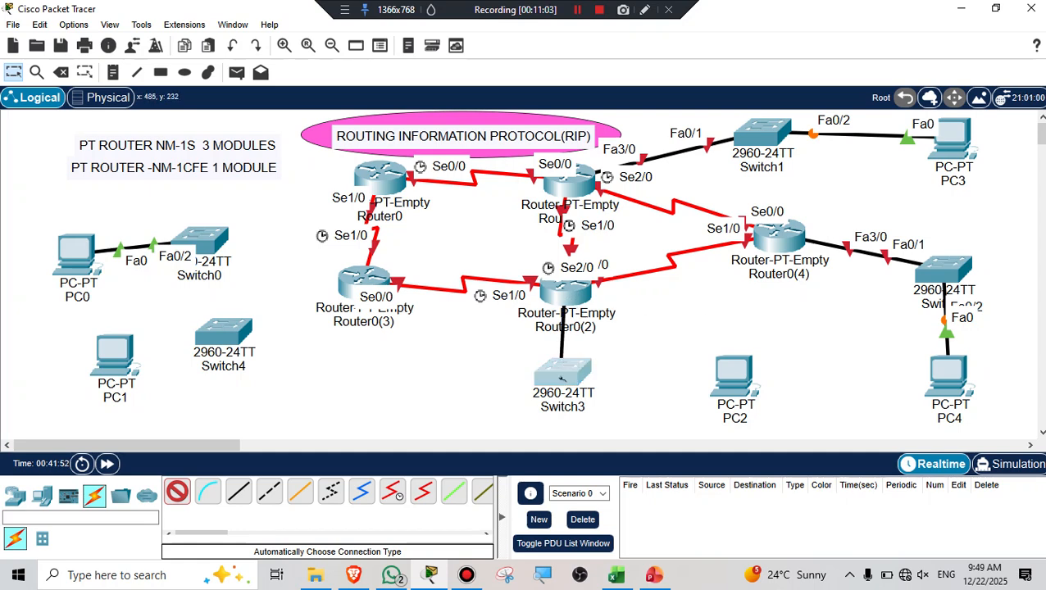
{"action": "left_click", "coordinate": [564, 374]}
{"action": "left_click", "coordinate": [537, 371]}
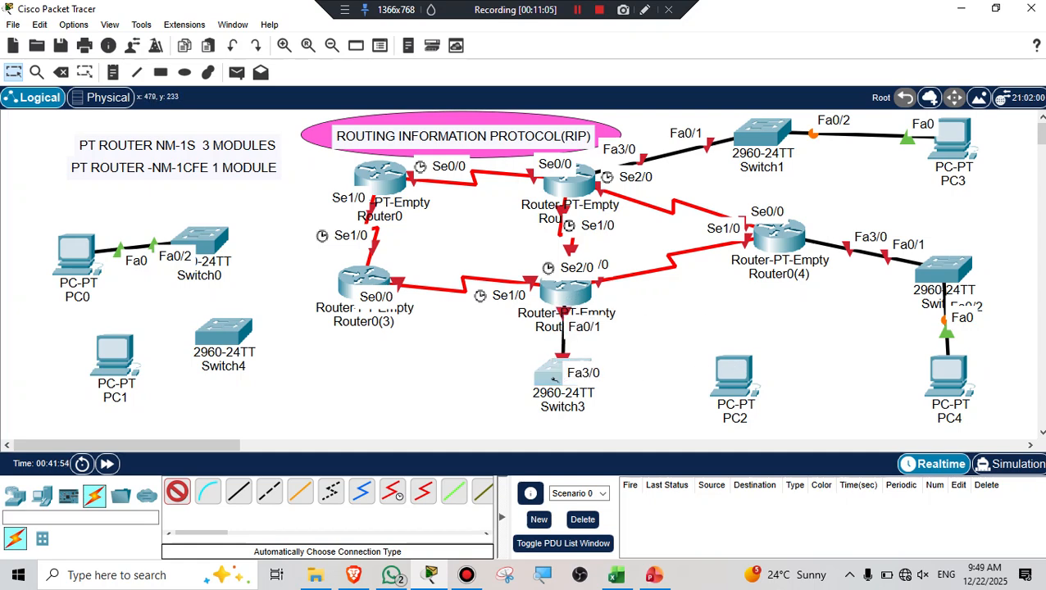
{"action": "left_click", "coordinate": [737, 370]}
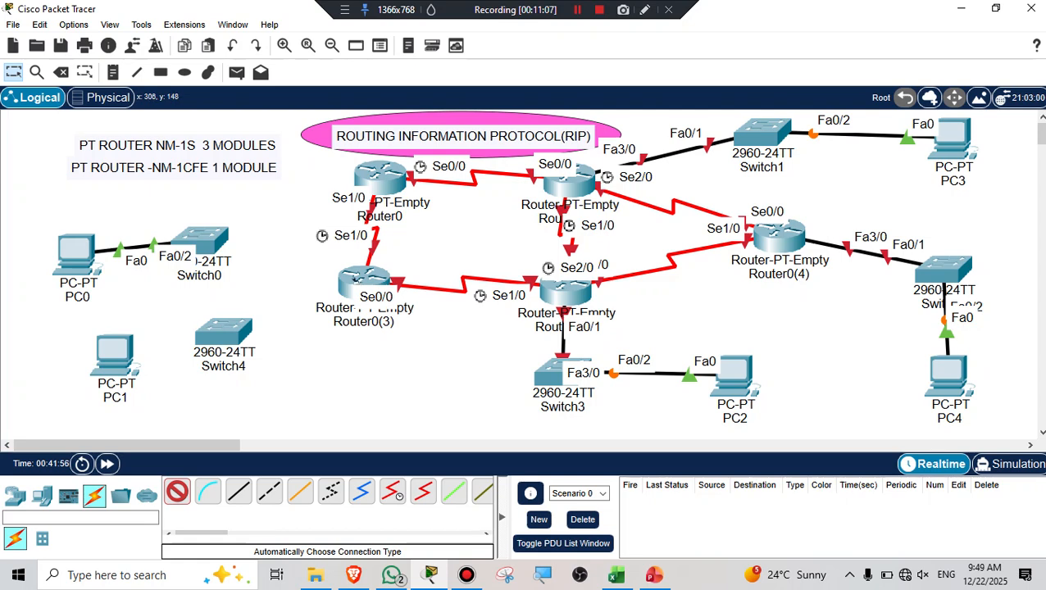
Connect Router0(3) to Switch4 and Switch4 to PC1 using automatic connections.
{"action": "left_click", "coordinate": [365, 283]}
{"action": "left_click", "coordinate": [223, 332]}
{"action": "left_click", "coordinate": [219, 333]}
{"action": "left_click", "coordinate": [124, 351]}
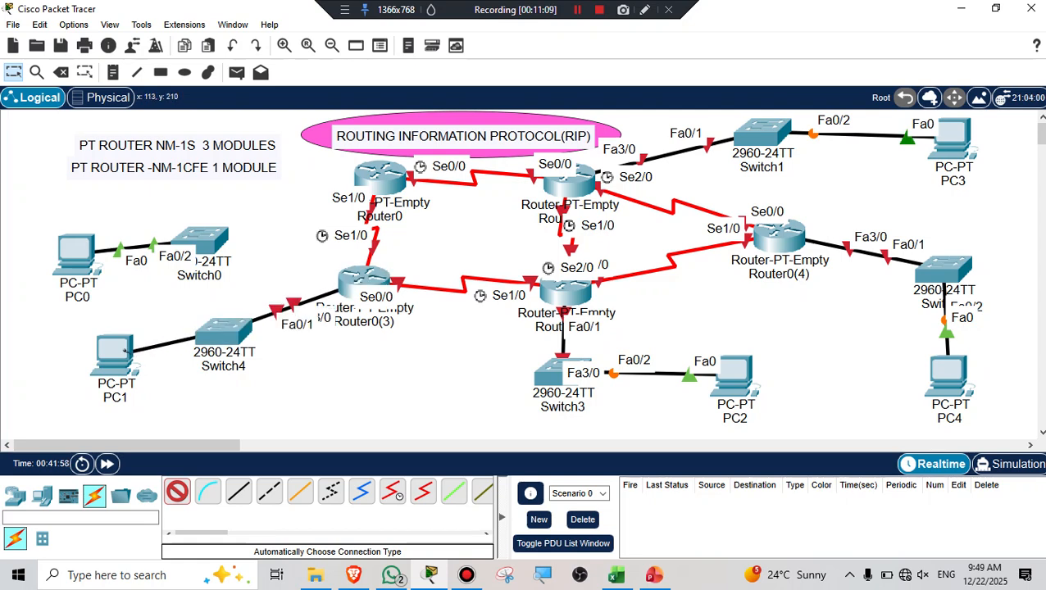
Connect Router0 to Switch0 with an automatic connection and finish cabling.
{"action": "left_click", "coordinate": [365, 174]}
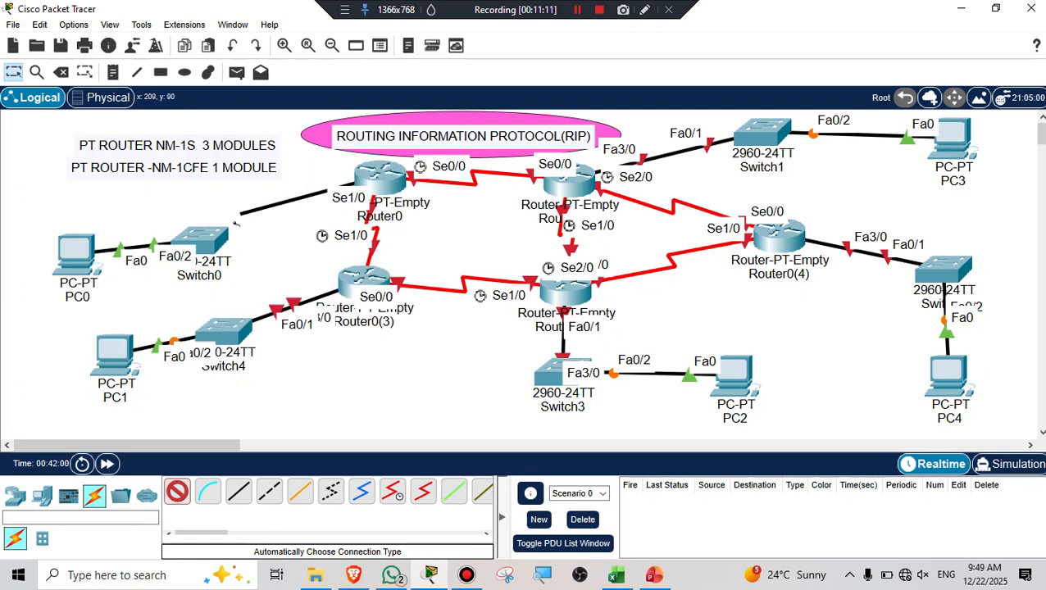
{"action": "left_click", "coordinate": [204, 240]}
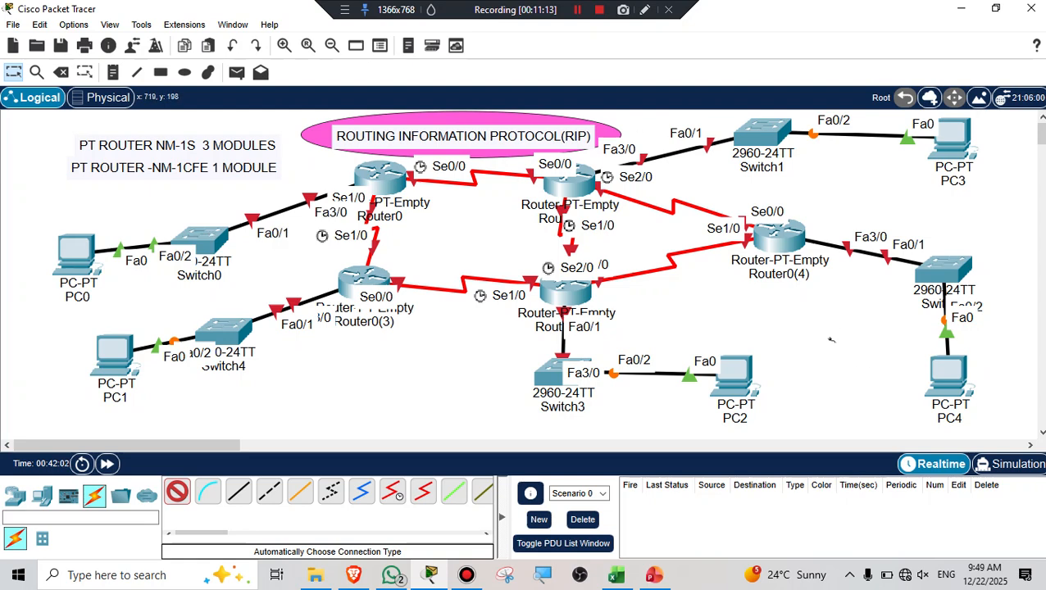
{"action": "key", "text": "Escape"}
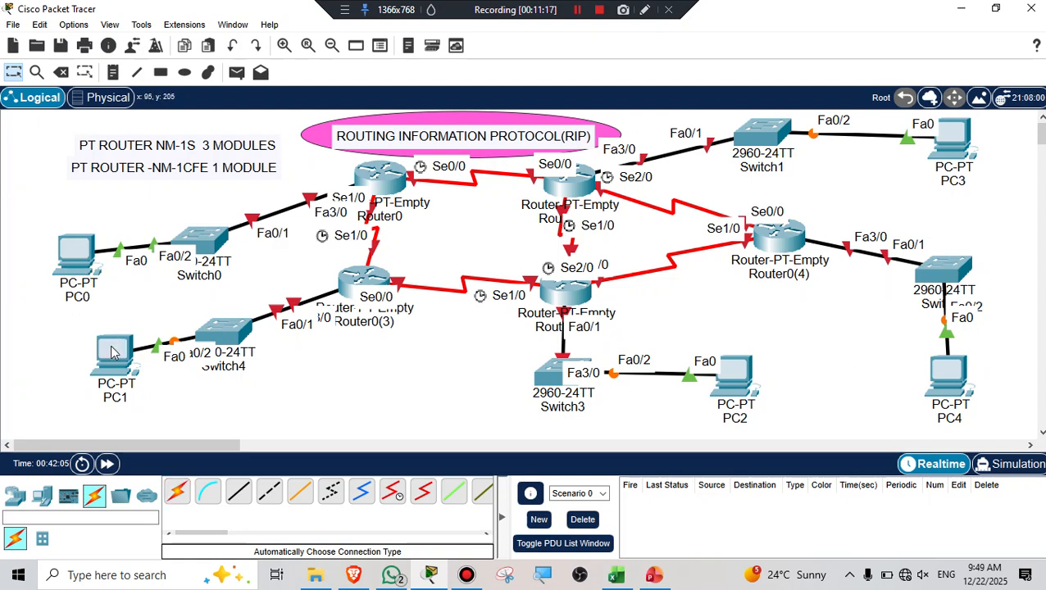
Spread out the left part of the topology by shifting PC1 and Router0 left and Router0(3) down.
{"action": "left_click_drag", "start_coordinate": [111, 352], "coordinate": [64, 341]}
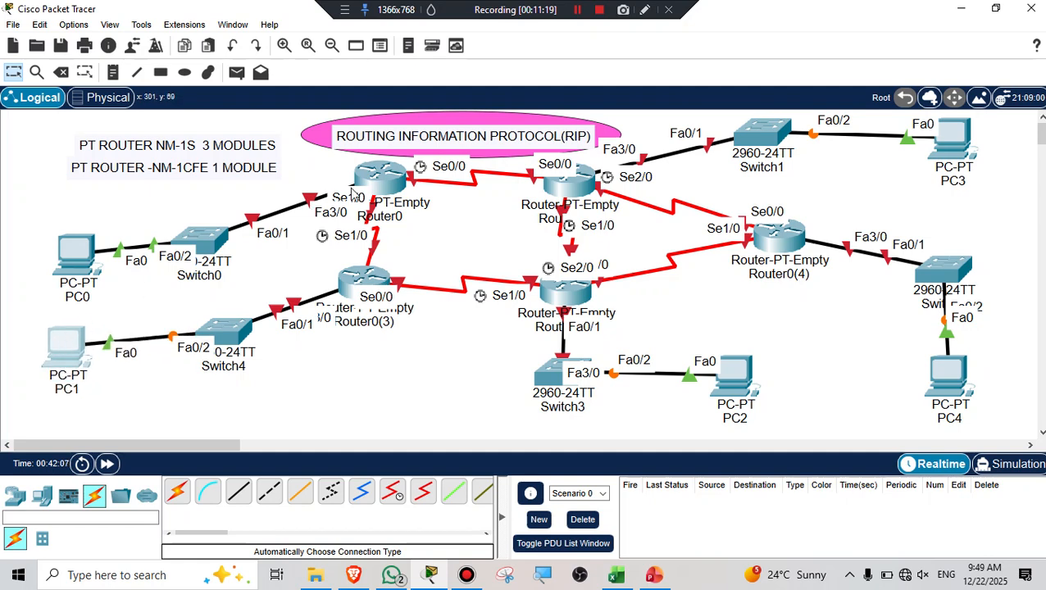
{"action": "left_click_drag", "start_coordinate": [376, 174], "coordinate": [339, 171]}
{"action": "left_click_drag", "start_coordinate": [351, 279], "coordinate": [340, 326]}
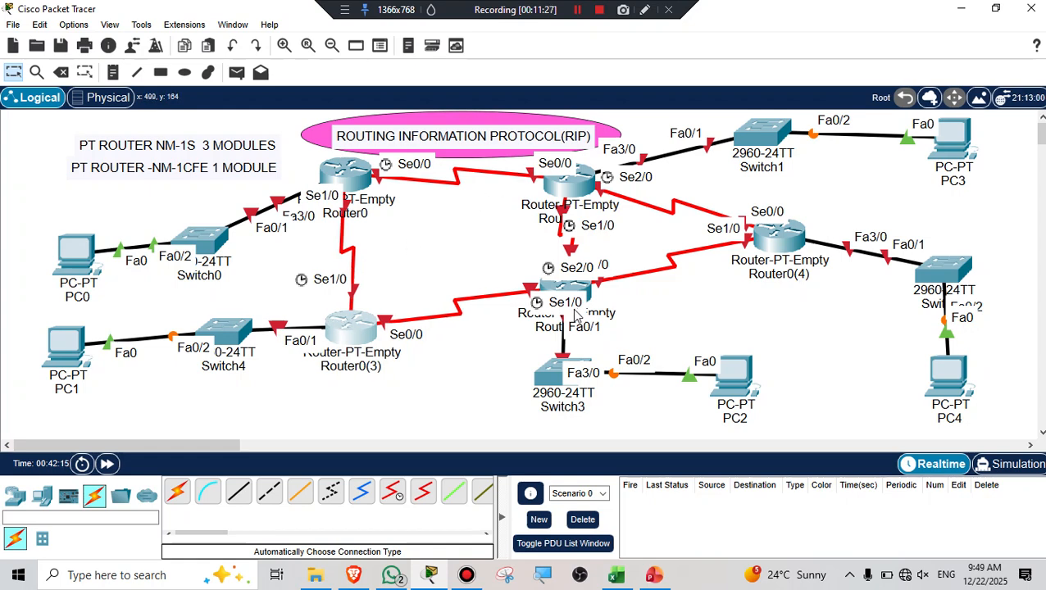
Move PC2 and Switch3 right toward PC4, and reposition Router0(2) lower and to the left of Switch3.
{"action": "left_click_drag", "start_coordinate": [574, 291], "coordinate": [592, 319]}
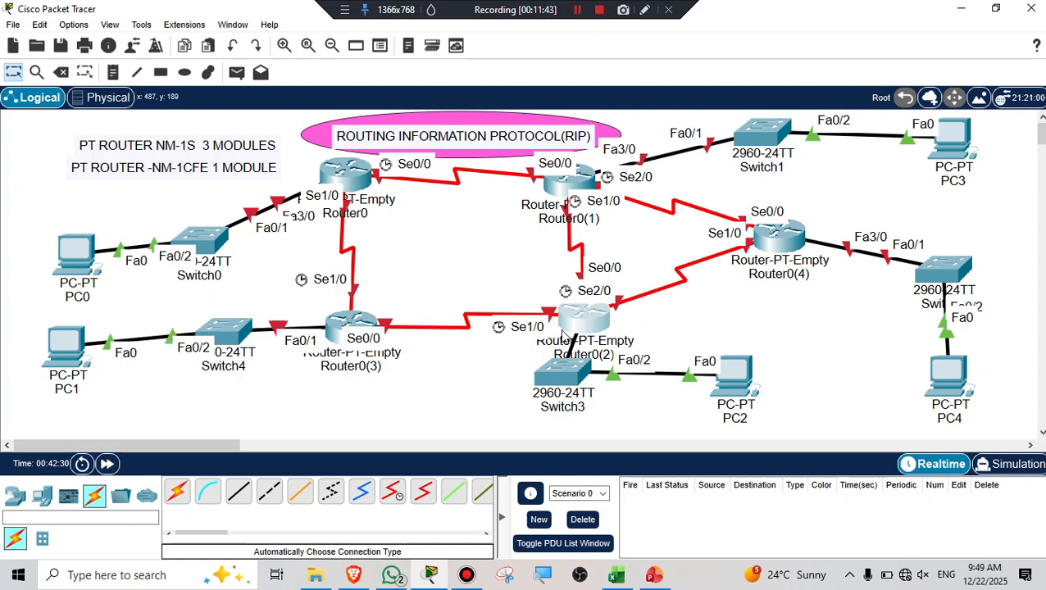
{"action": "left_click_drag", "start_coordinate": [744, 379], "coordinate": [863, 380]}
{"action": "left_click_drag", "start_coordinate": [562, 373], "coordinate": [761, 387]}
{"action": "left_click_drag", "start_coordinate": [599, 330], "coordinate": [537, 358]}
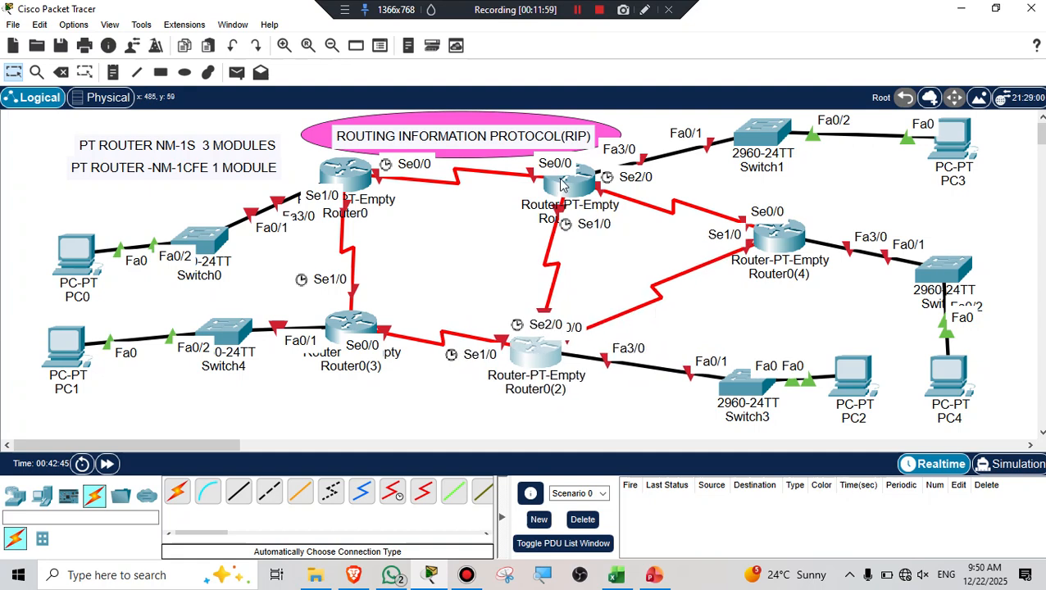
Shift Router0(1) slightly left and lower Router0(3) and Router0(2) to widen the router grid.
{"action": "left_click_drag", "start_coordinate": [562, 184], "coordinate": [541, 183]}
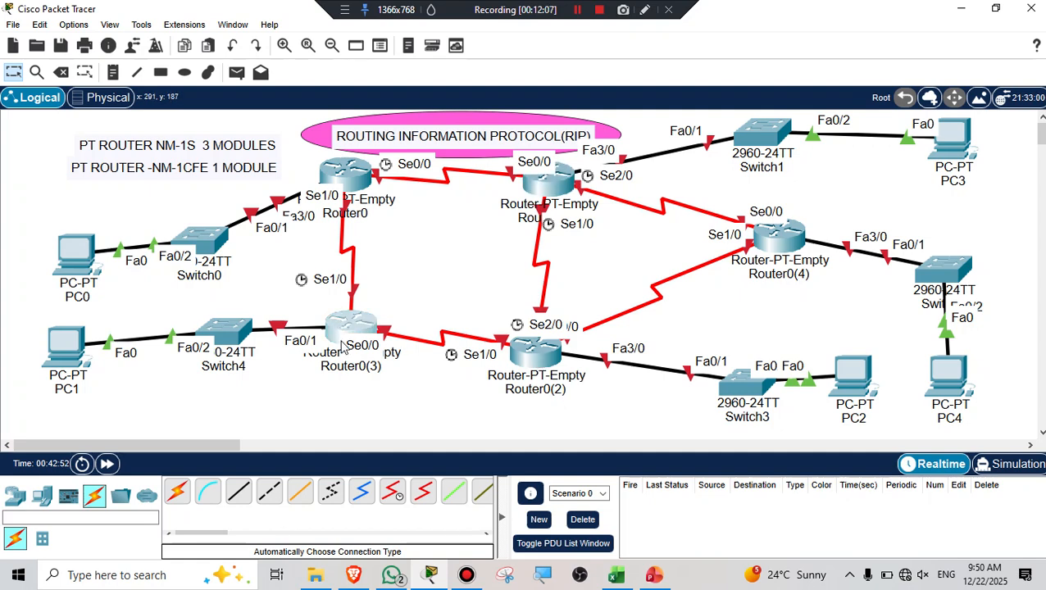
{"action": "left_click_drag", "start_coordinate": [335, 335], "coordinate": [318, 371]}
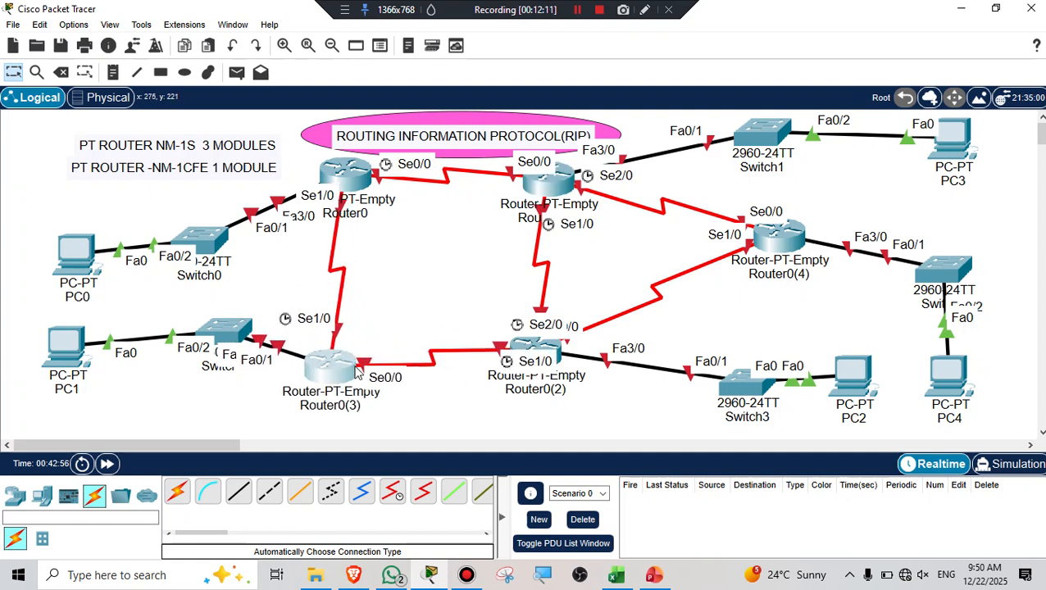
{"action": "left_click_drag", "start_coordinate": [546, 347], "coordinate": [548, 393]}
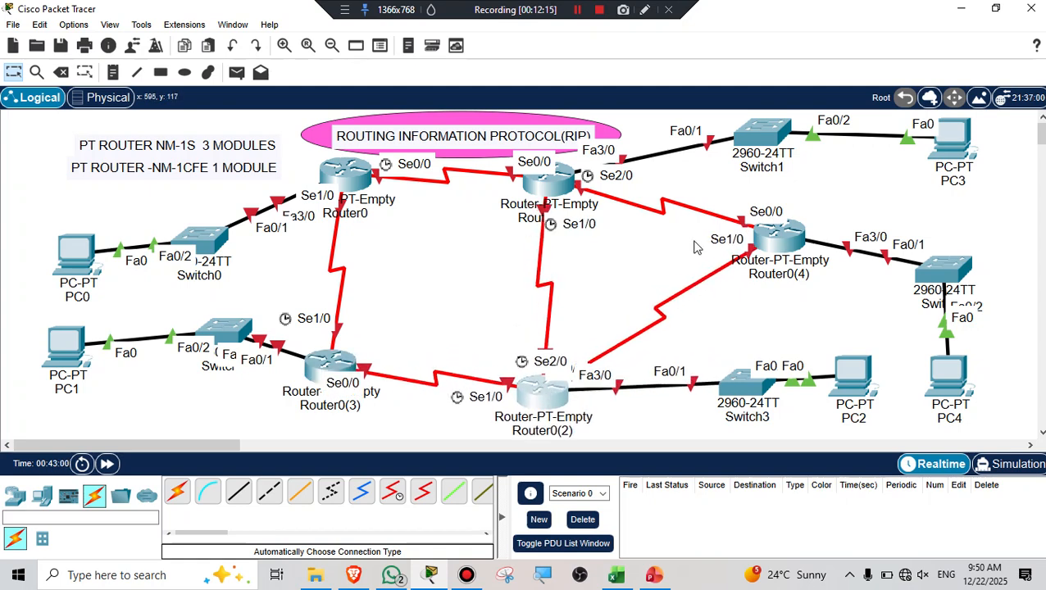
Nudge Router0 and Router0(1) down clear of the title, and move PC4 right, away from PC2.
{"action": "left_click_drag", "start_coordinate": [351, 179], "coordinate": [346, 185]}
{"action": "left_click_drag", "start_coordinate": [560, 184], "coordinate": [555, 199]}
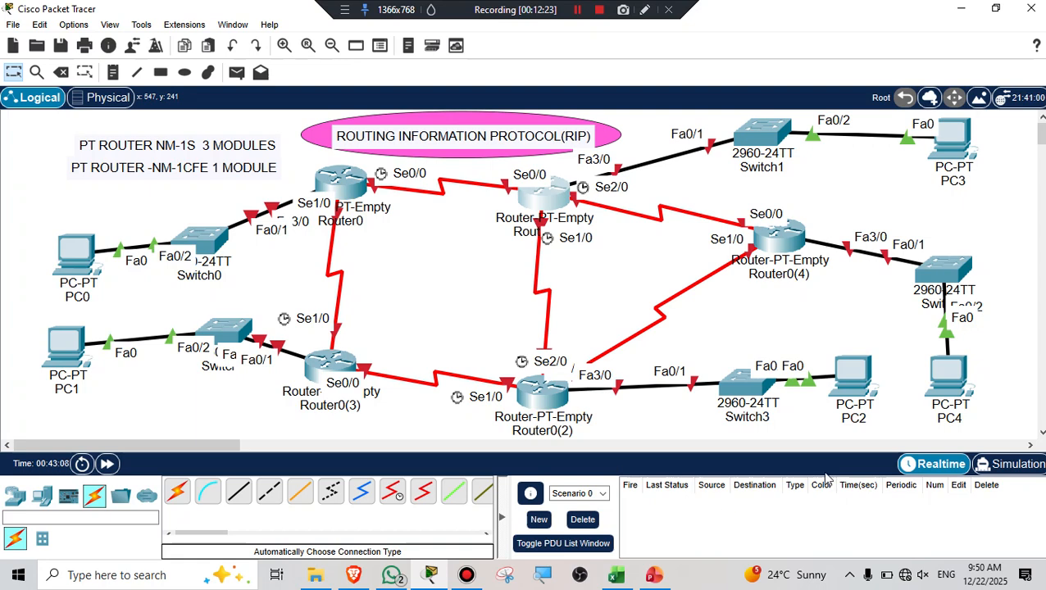
{"action": "left_click_drag", "start_coordinate": [945, 387], "coordinate": [979, 383]}
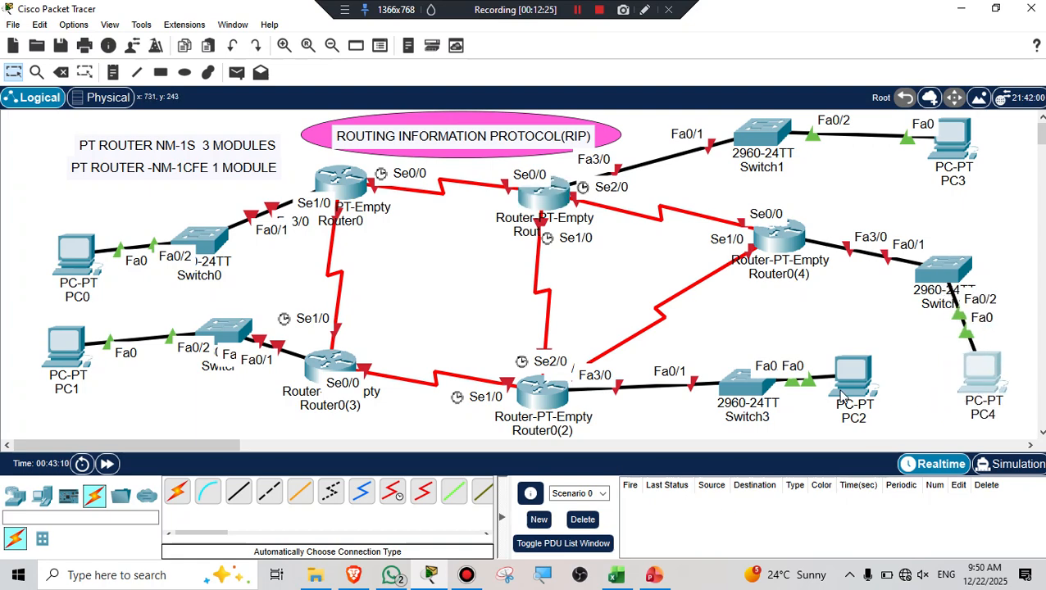
Shift PC2 slightly right and down, and move Switch0, PC0, Switch4 and PC1 further left to spread out their links.
{"action": "mouse_move", "coordinate": [850, 383]}
{"action": "left_mouse_down"}
{"action": "mouse_move", "coordinate": [878, 400]}
{"action": "mouse_move", "coordinate": [864, 389]}
{"action": "left_mouse_up"}
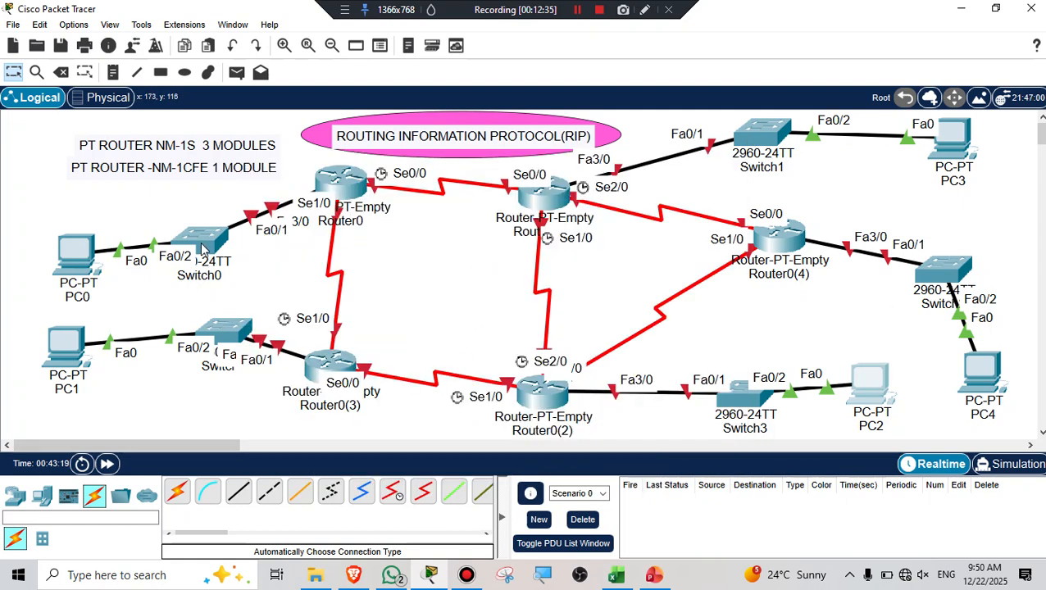
{"action": "left_click_drag", "start_coordinate": [207, 244], "coordinate": [175, 241]}
{"action": "left_click_drag", "start_coordinate": [82, 248], "coordinate": [64, 229]}
{"action": "left_click_drag", "start_coordinate": [219, 335], "coordinate": [149, 357]}
{"action": "left_click_drag", "start_coordinate": [70, 351], "coordinate": [46, 353]}
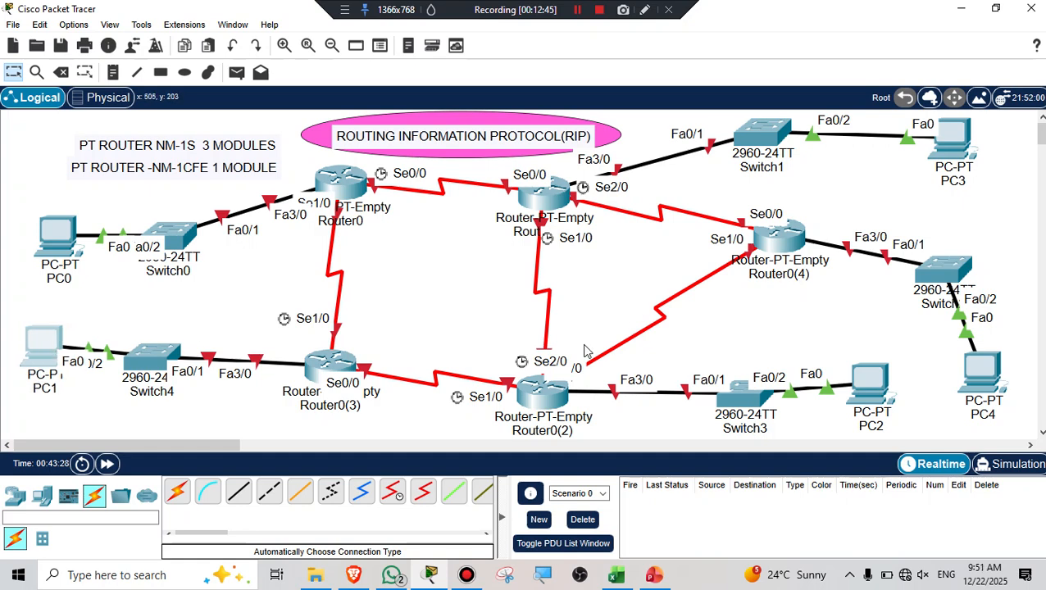
Start saving the topology and choose the RIP folder inside CCNA L1 > DAY 5 as its location.
{"action": "left_click", "coordinate": [13, 25]}
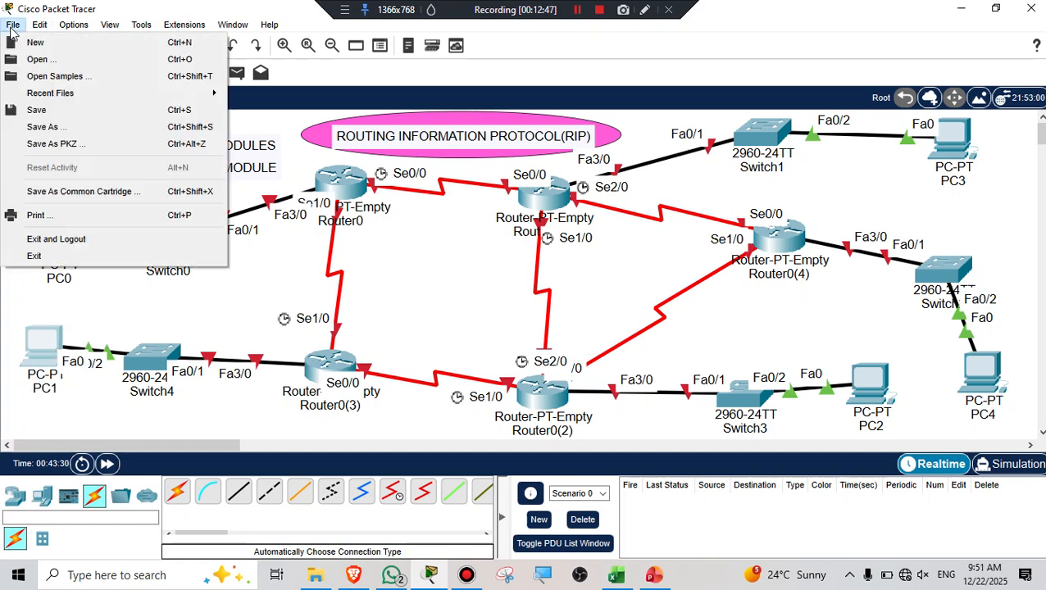
{"action": "mouse_move", "coordinate": [13, 25]}
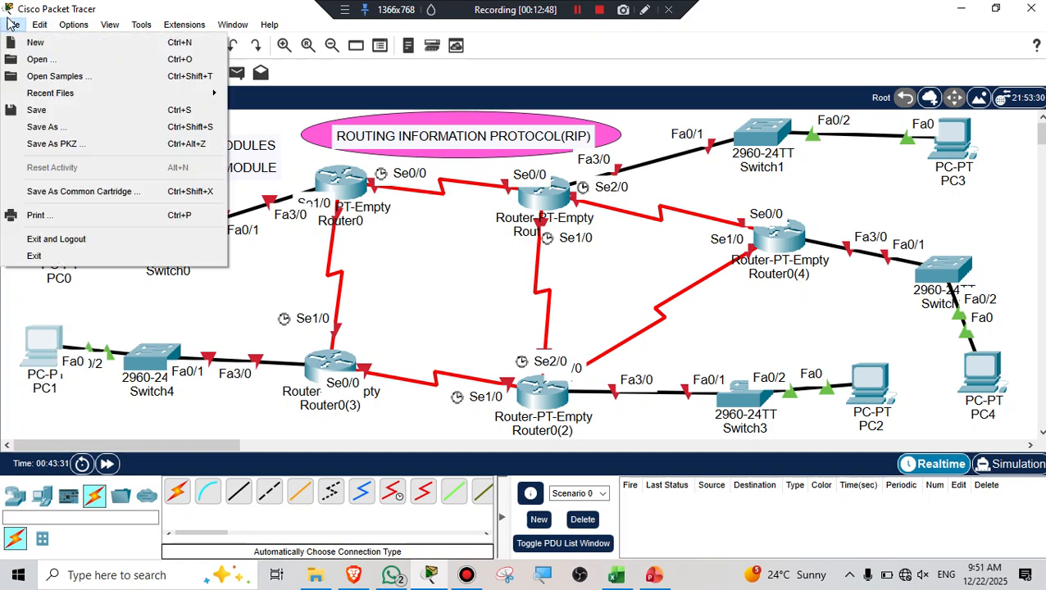
{"action": "left_click", "coordinate": [38, 111]}
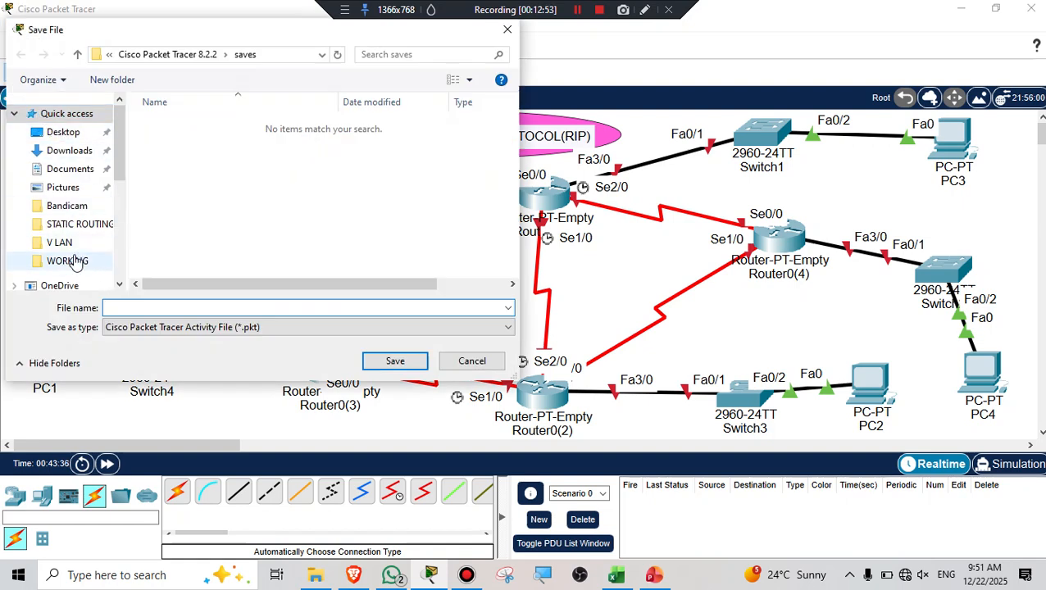
{"action": "left_click", "coordinate": [81, 226]}
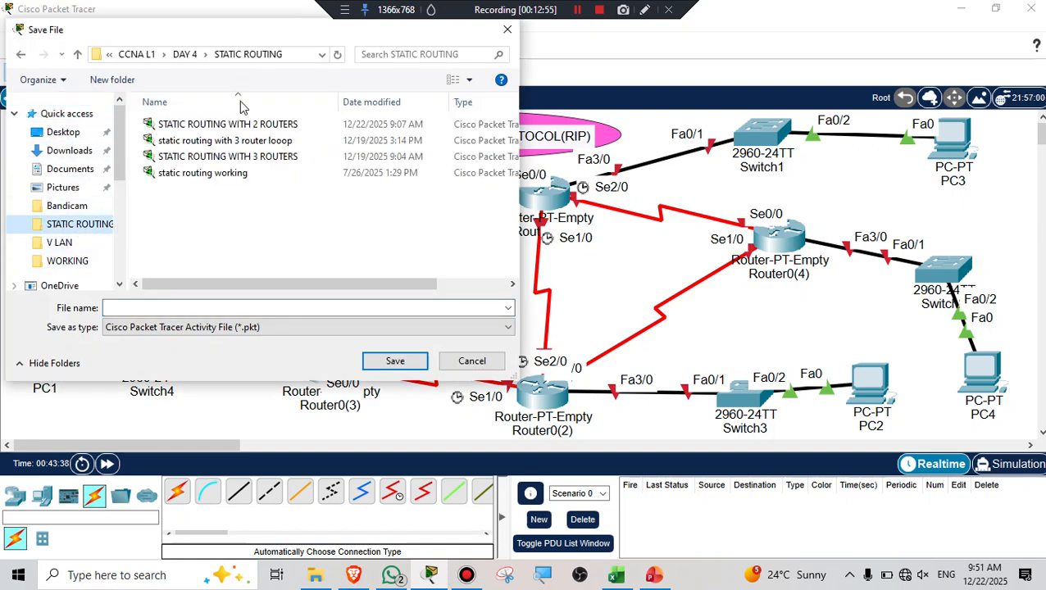
{"action": "left_click", "coordinate": [182, 55]}
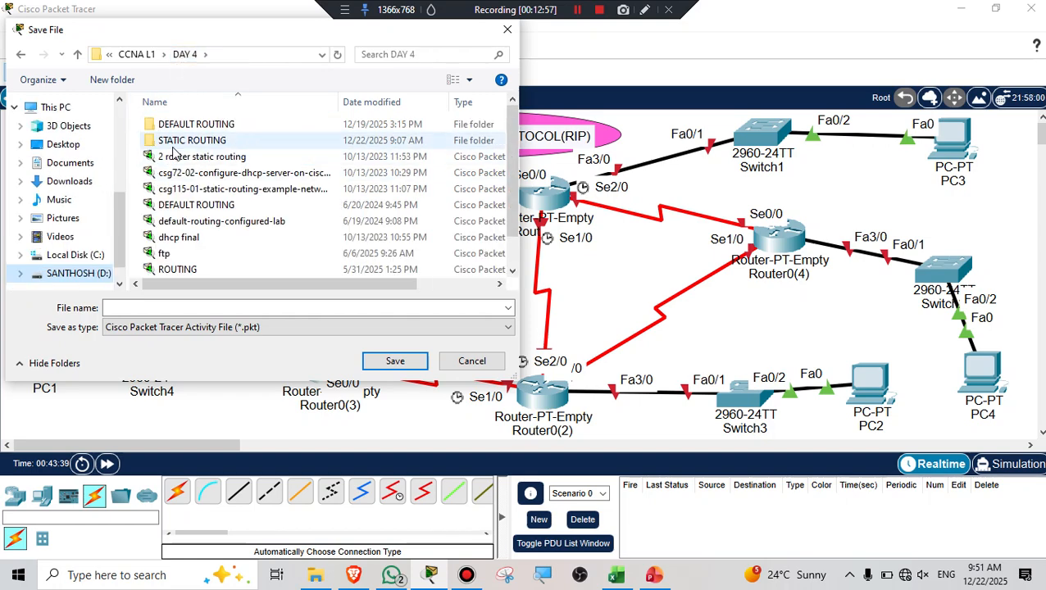
{"action": "left_click", "coordinate": [136, 54]}
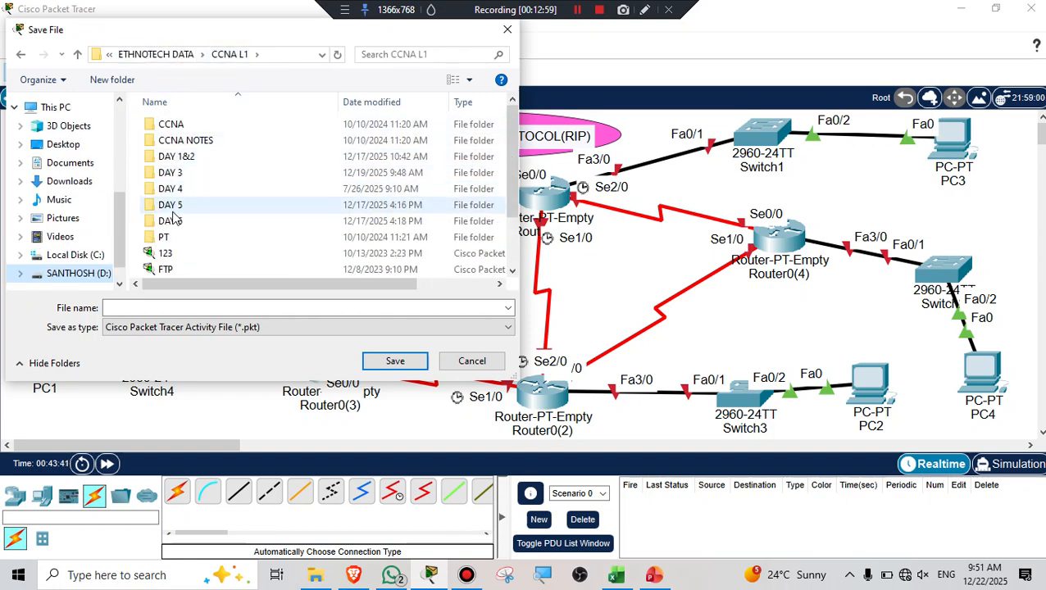
{"action": "left_click", "coordinate": [171, 210]}
{"action": "double_click", "coordinate": [173, 212]}
{"action": "double_click", "coordinate": [169, 174]}
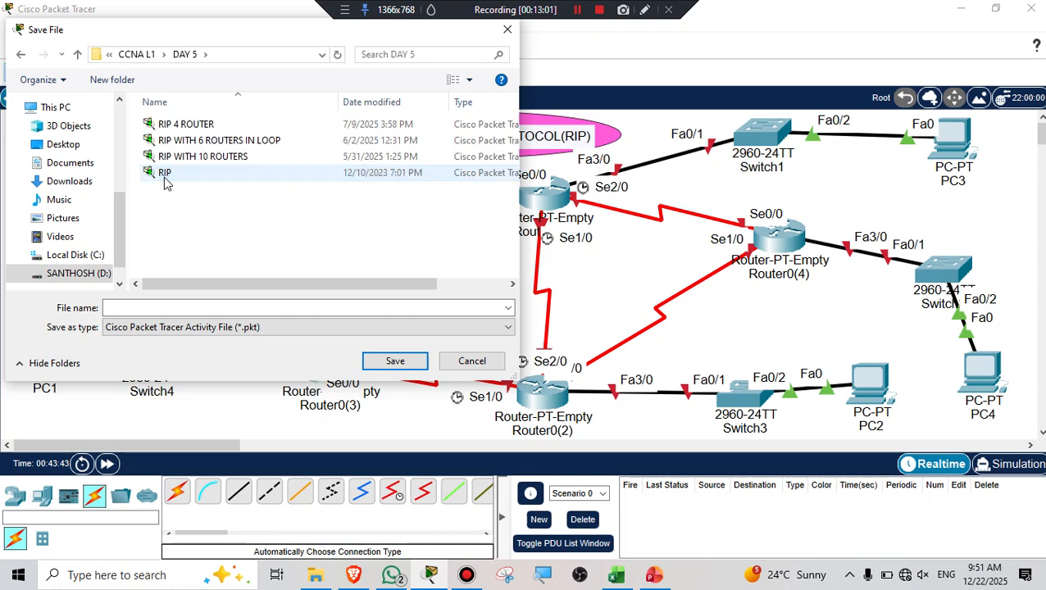
Name the Packet Tracer activity file RIP WITH 5 ROUTERS and save it.
{"action": "left_click", "coordinate": [147, 307]}
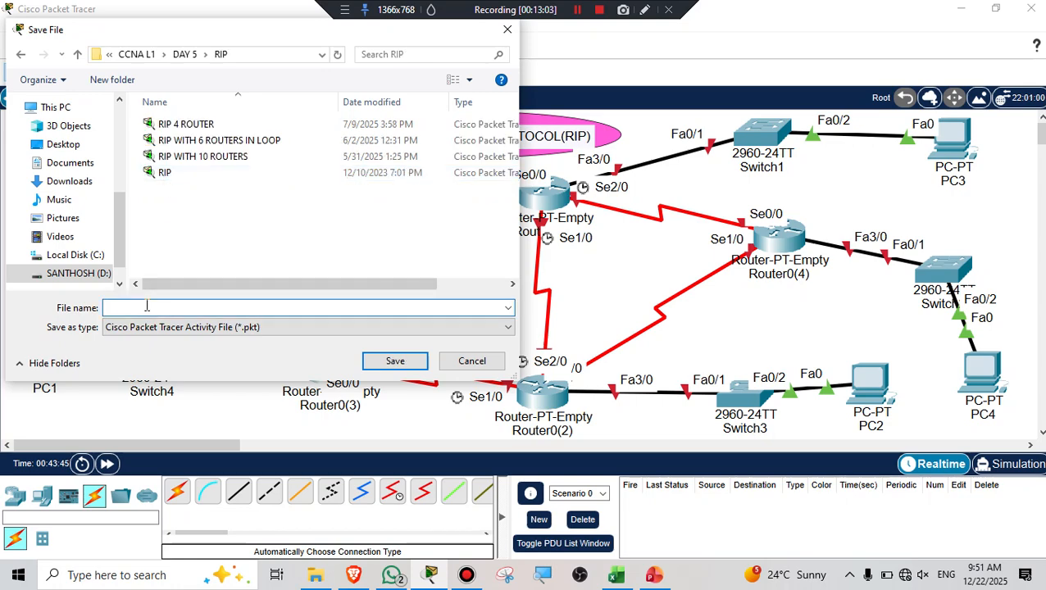
{"action": "type", "text": "RI"}
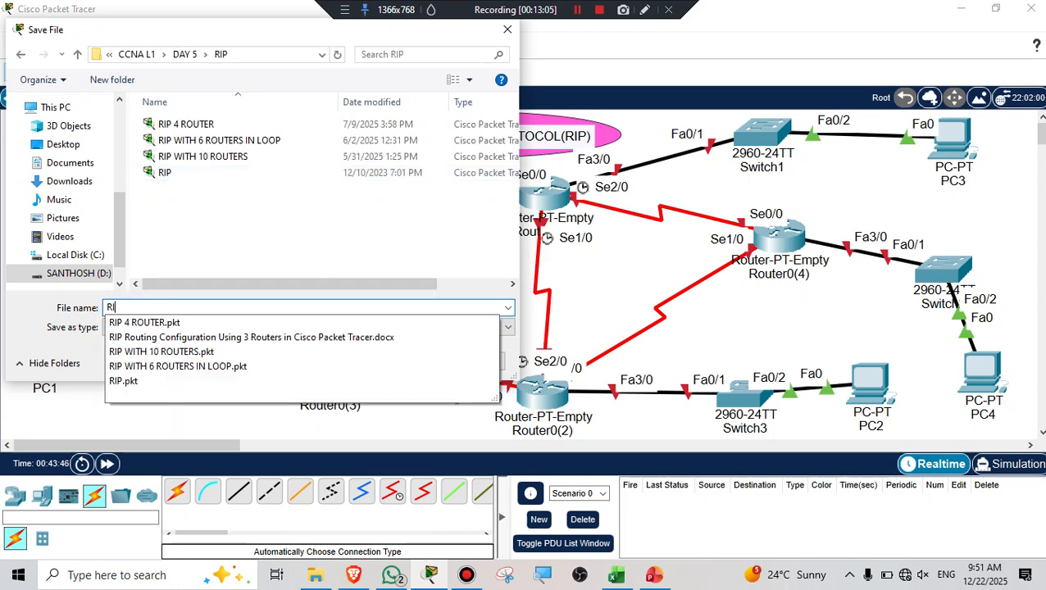
{"action": "type", "text": "P WITH 5 ROUTERS"}
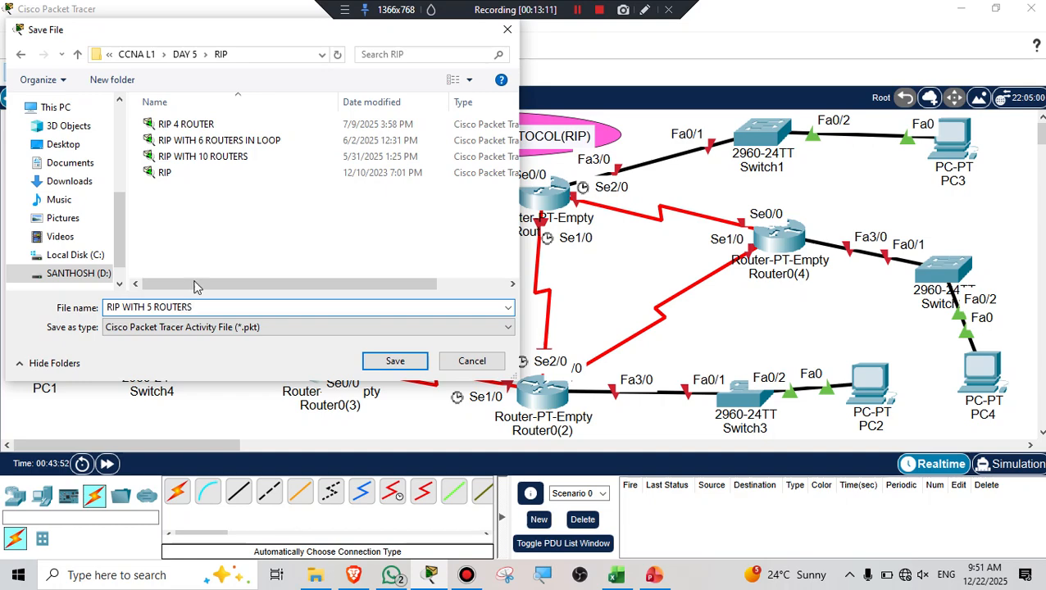
{"action": "left_click", "coordinate": [394, 361]}
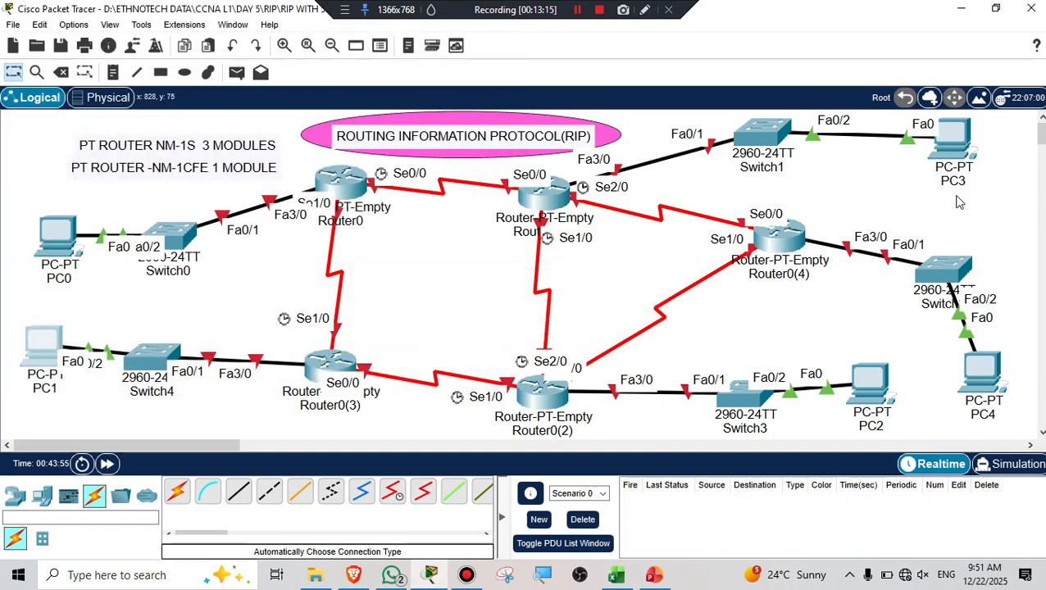
{"action": "left_click", "coordinate": [577, 10]}
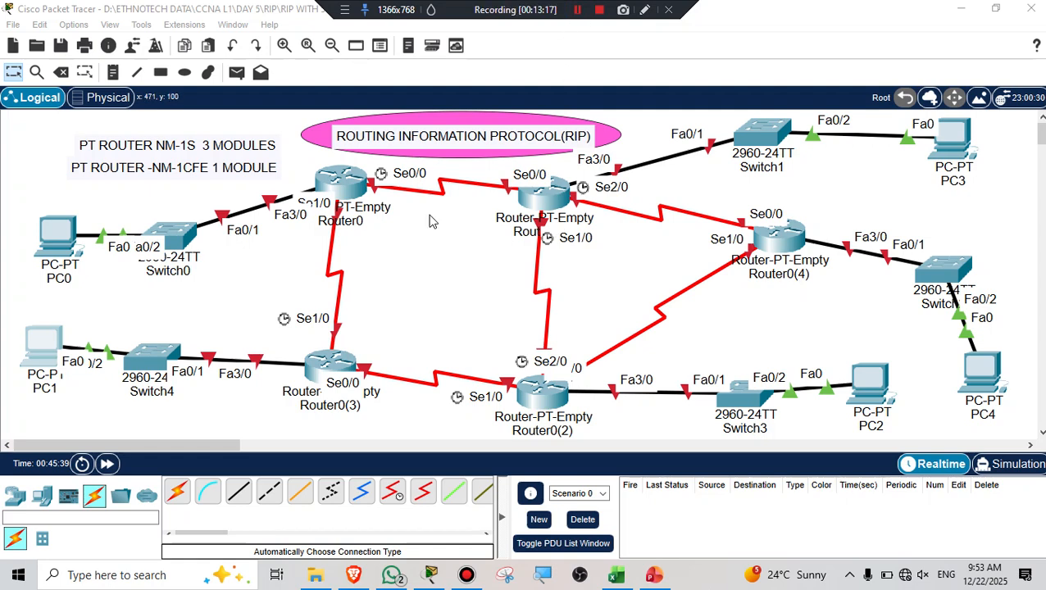
{"action": "left_click", "coordinate": [113, 72]}
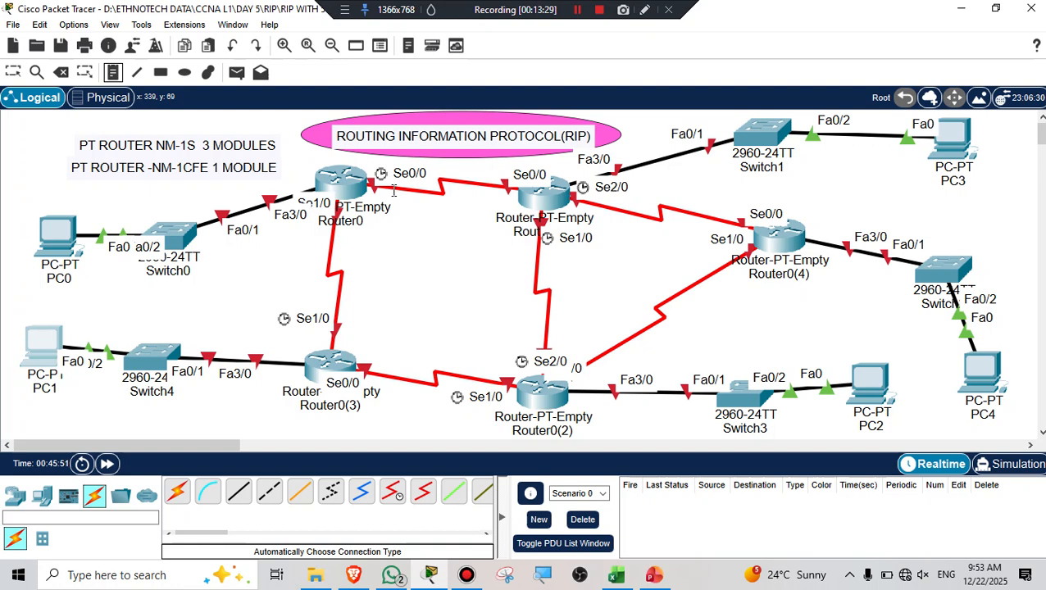
{"action": "key", "text": "Escape"}
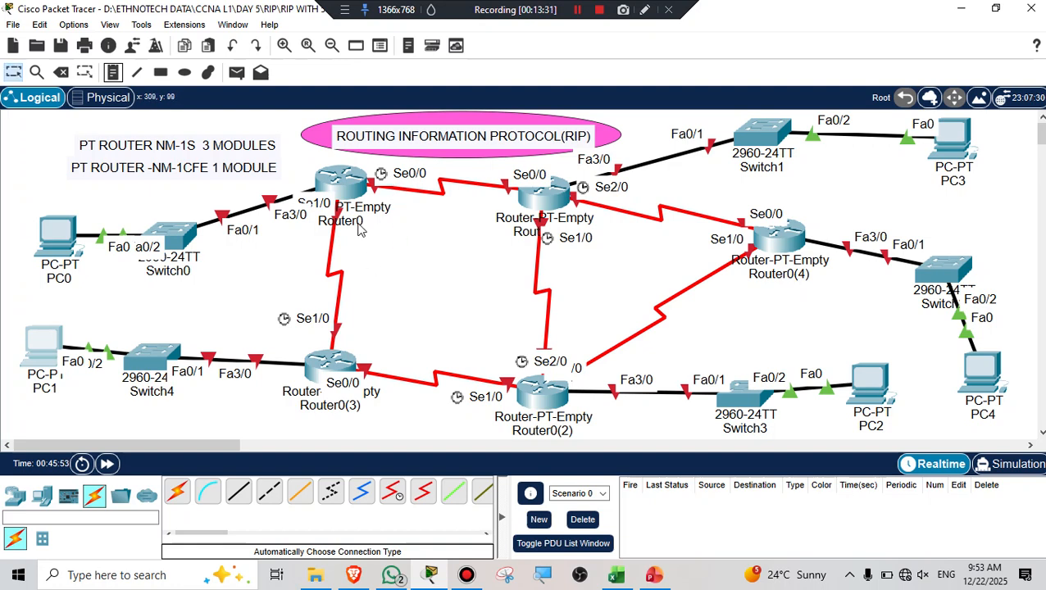
Rename Router0 to R1 and replace Router0(1)'s name with a matching short R label.
{"action": "left_click", "coordinate": [352, 221]}
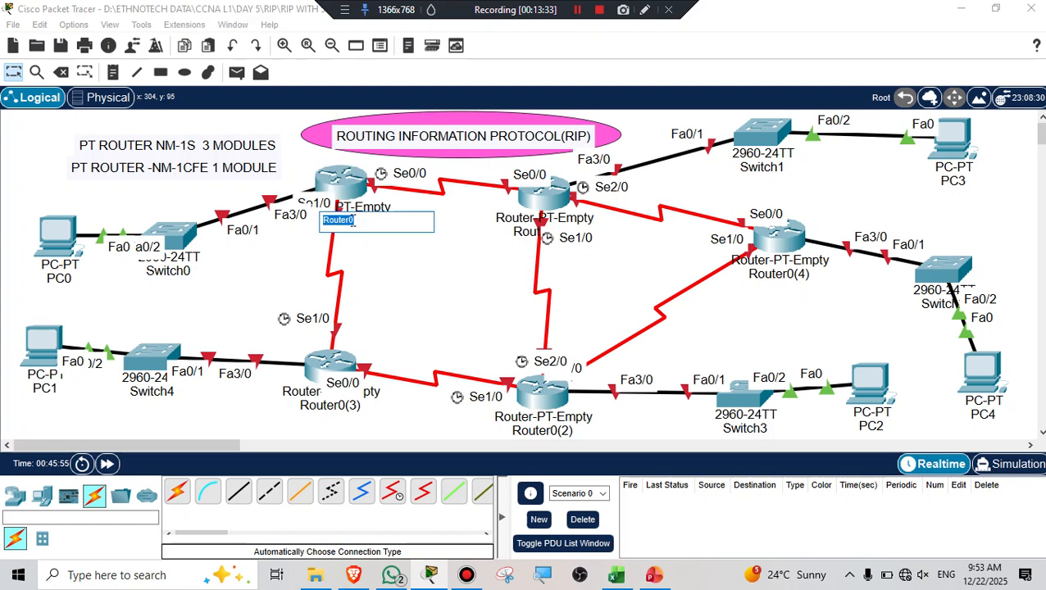
{"action": "type", "text": "R1"}
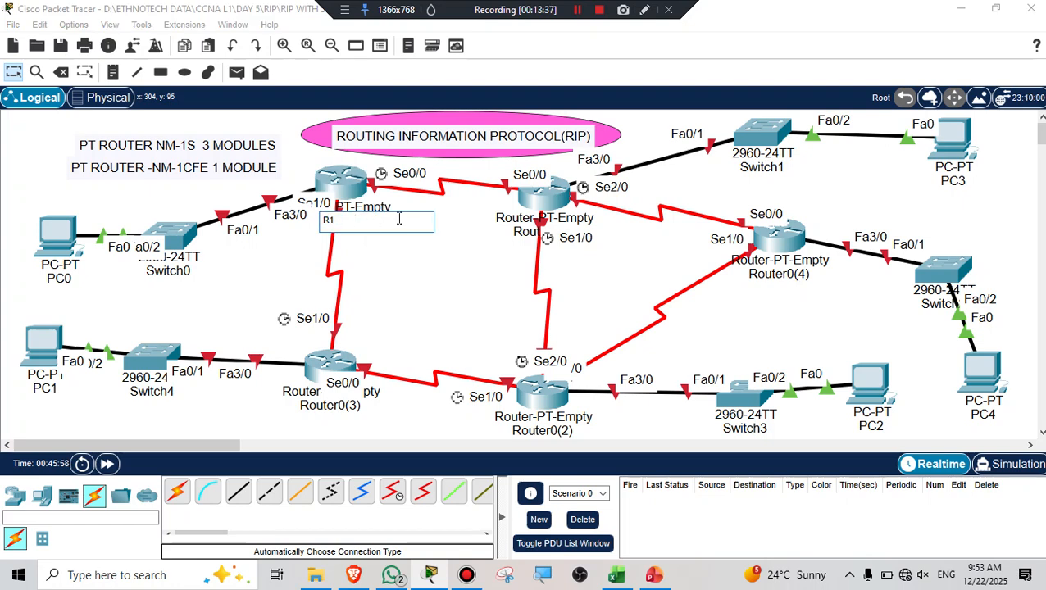
{"action": "left_click", "coordinate": [531, 232]}
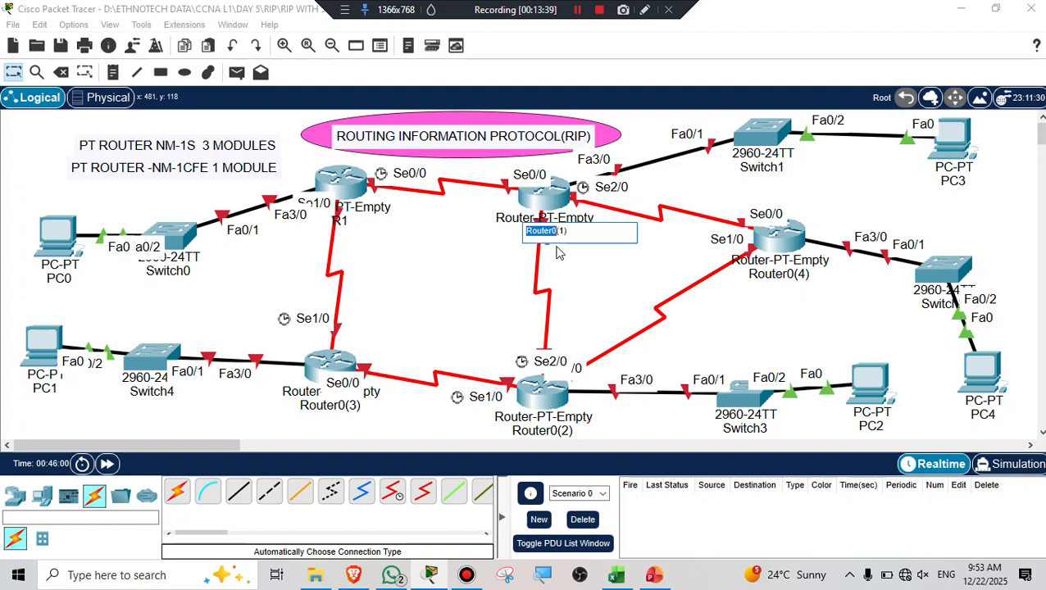
{"action": "type", "text": "R"}
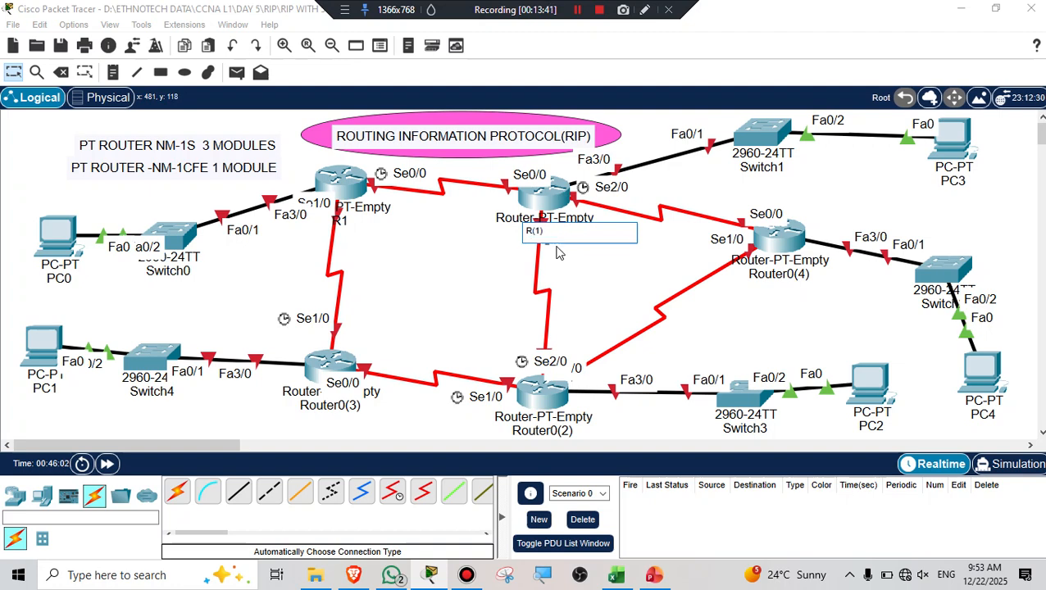
{"action": "left_click_drag", "start_coordinate": [561, 230], "coordinate": [497, 238]}
{"action": "type", "text": "R"}
{"action": "left_click", "coordinate": [465, 276]}
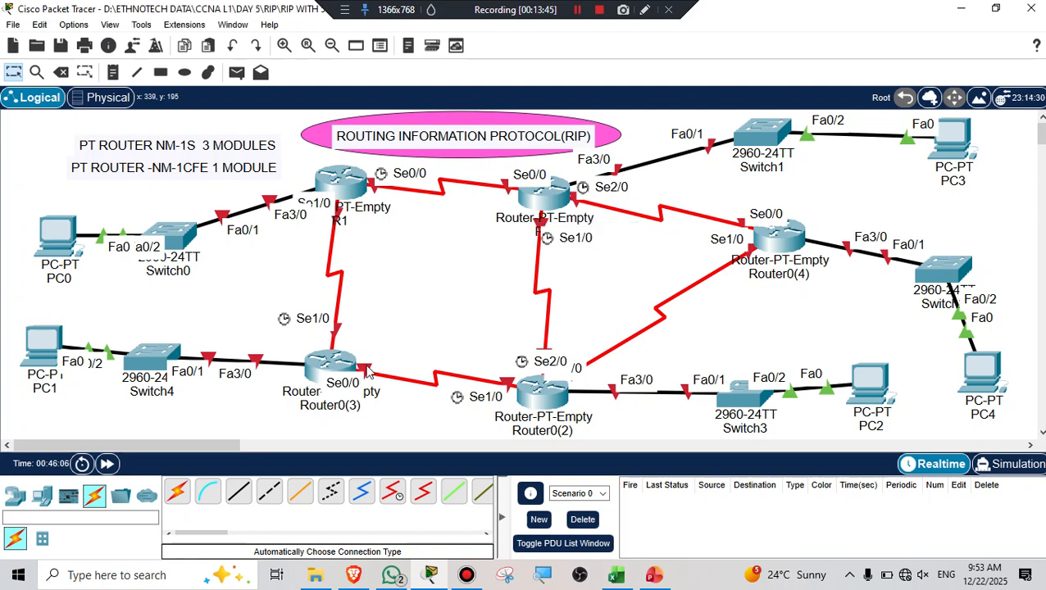
Rename Router0(3) to R3 and Router0(2) to R4.
{"action": "left_click", "coordinate": [351, 406]}
{"action": "left_click_drag", "start_coordinate": [373, 404], "coordinate": [287, 410]}
{"action": "type", "text": "R3"}
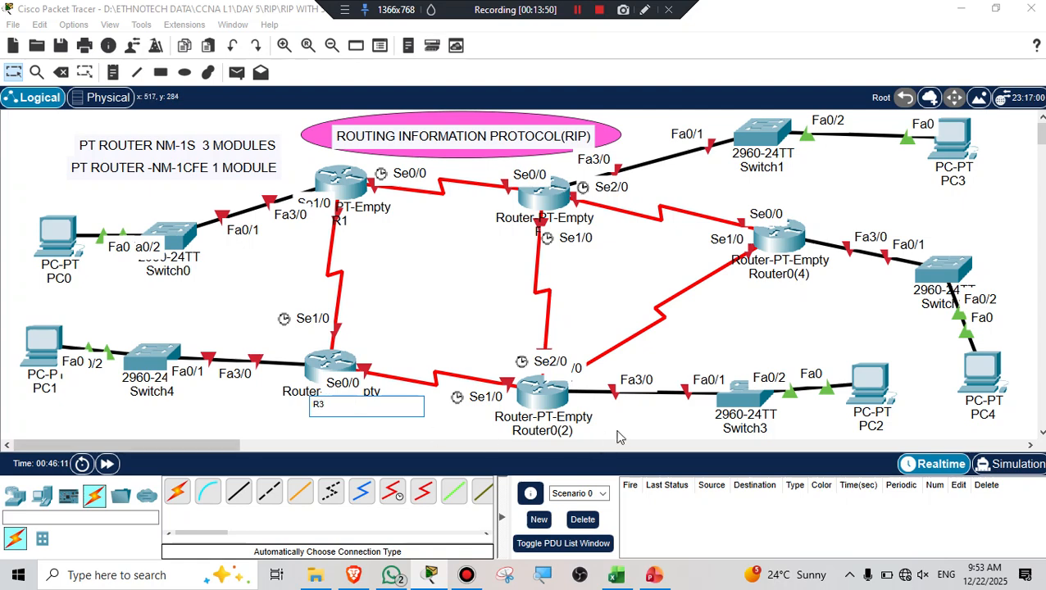
{"action": "left_click", "coordinate": [626, 422]}
{"action": "double_click", "coordinate": [560, 430]}
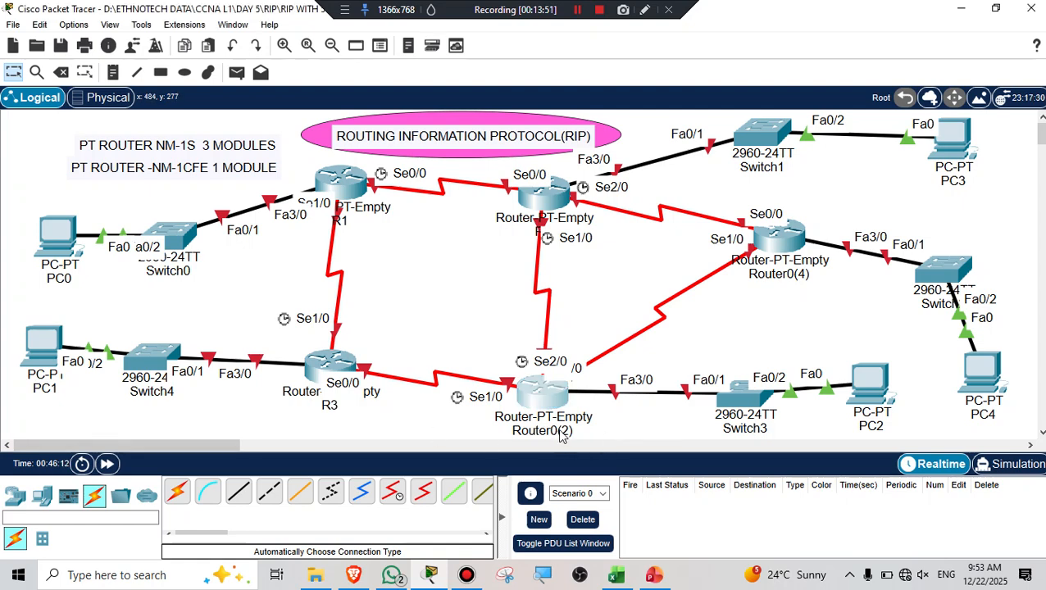
{"action": "left_click_drag", "start_coordinate": [576, 430], "coordinate": [493, 425]}
{"action": "type", "text": "R"}
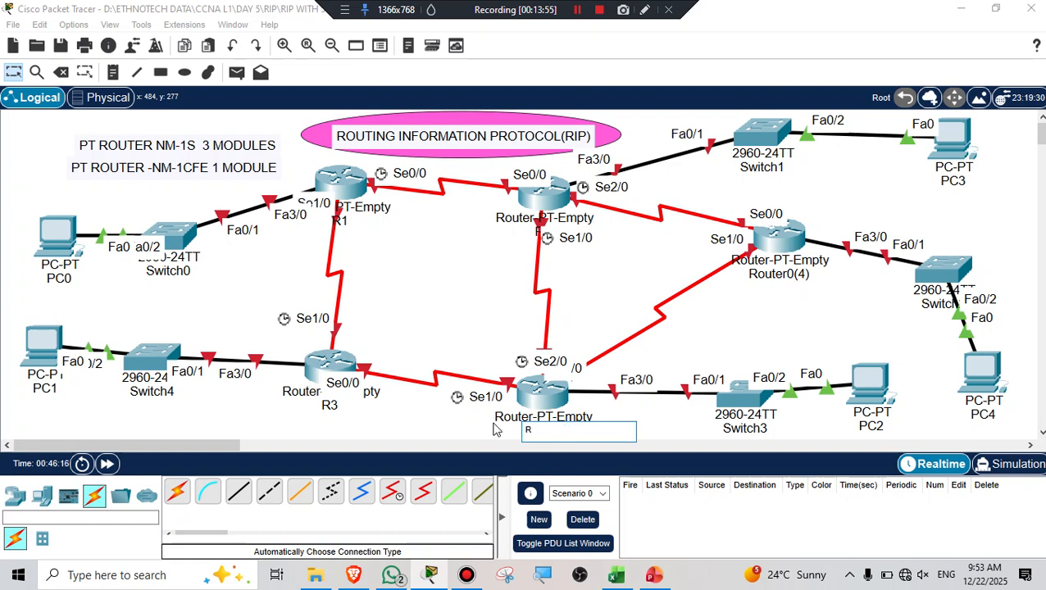
{"action": "type", "text": "4"}
{"action": "left_click", "coordinate": [801, 283]}
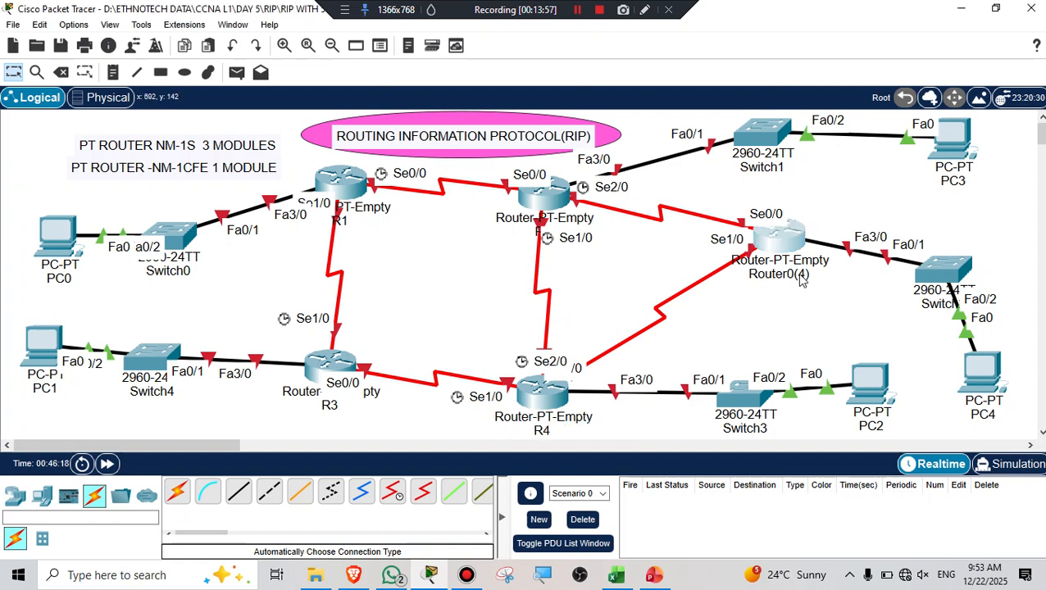
Rename Router0(4) to R5.
{"action": "double_click", "coordinate": [801, 274]}
{"action": "left_click_drag", "start_coordinate": [828, 274], "coordinate": [735, 279]}
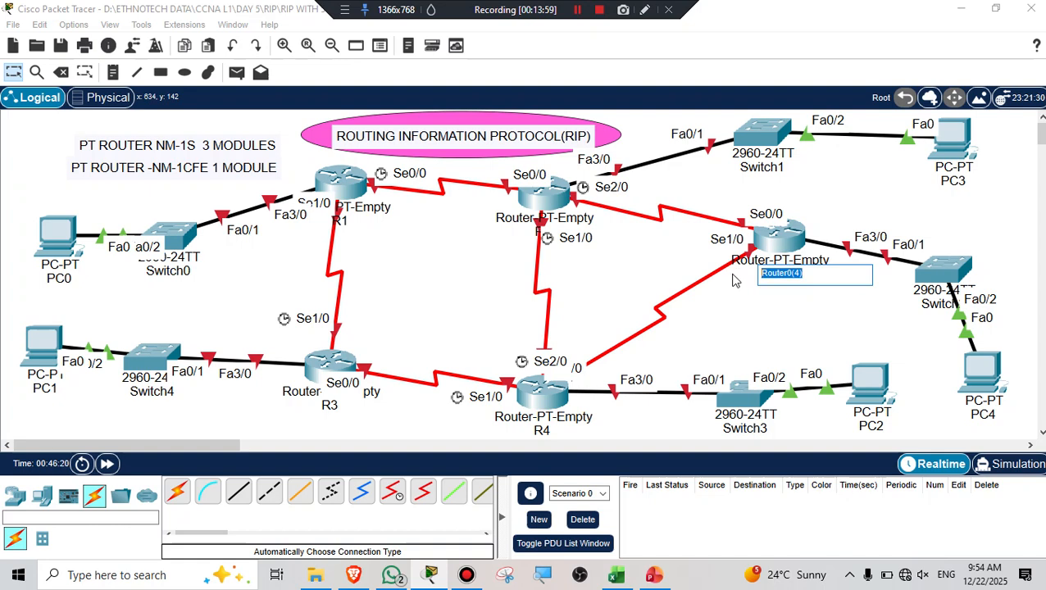
{"action": "type", "text": "R5"}
{"action": "left_click", "coordinate": [714, 335]}
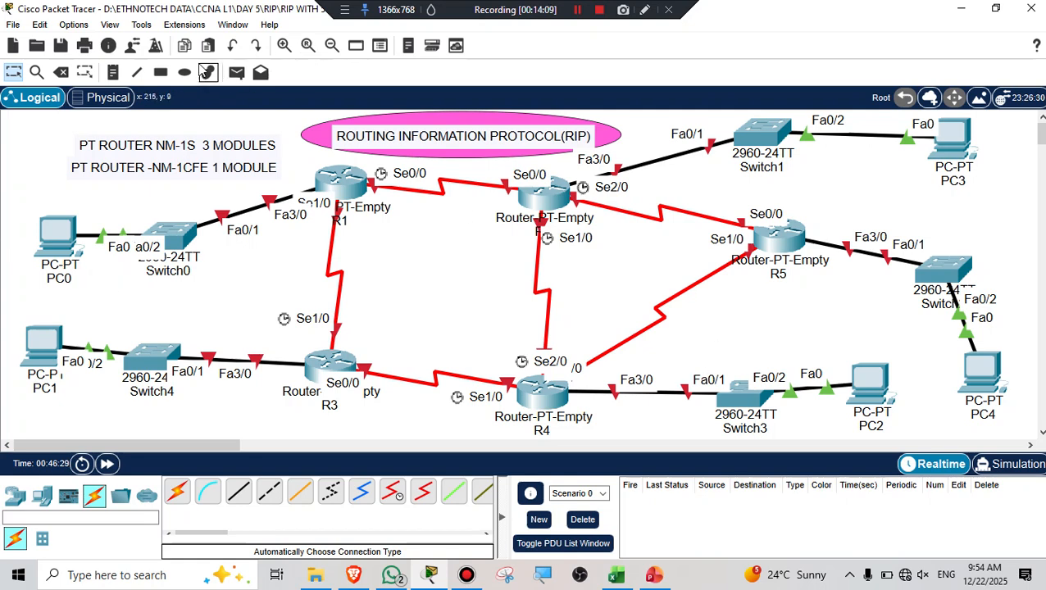
{"action": "left_click", "coordinate": [120, 74]}
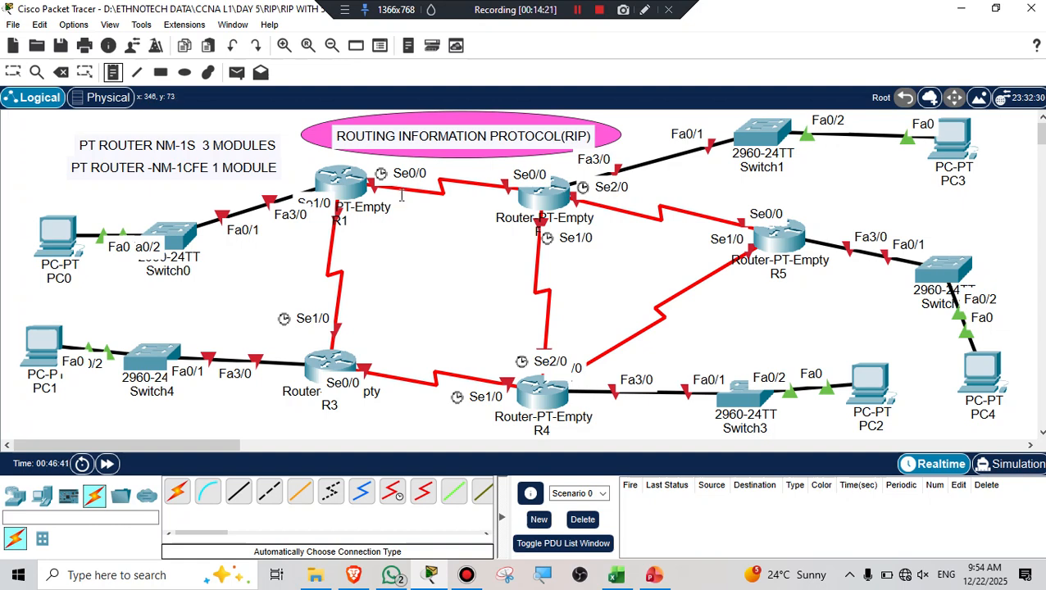
{"action": "key", "text": "Escape"}
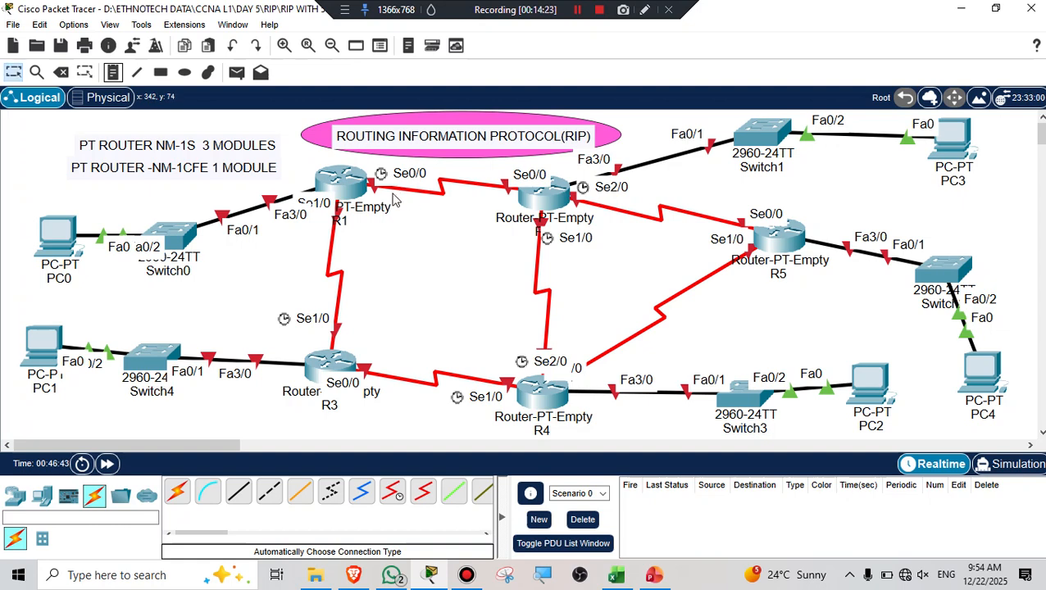
Set the hostname of router R1 to R1 in its global settings and close its configuration window.
{"action": "left_click", "coordinate": [339, 184]}
{"action": "left_click", "coordinate": [370, 142]}
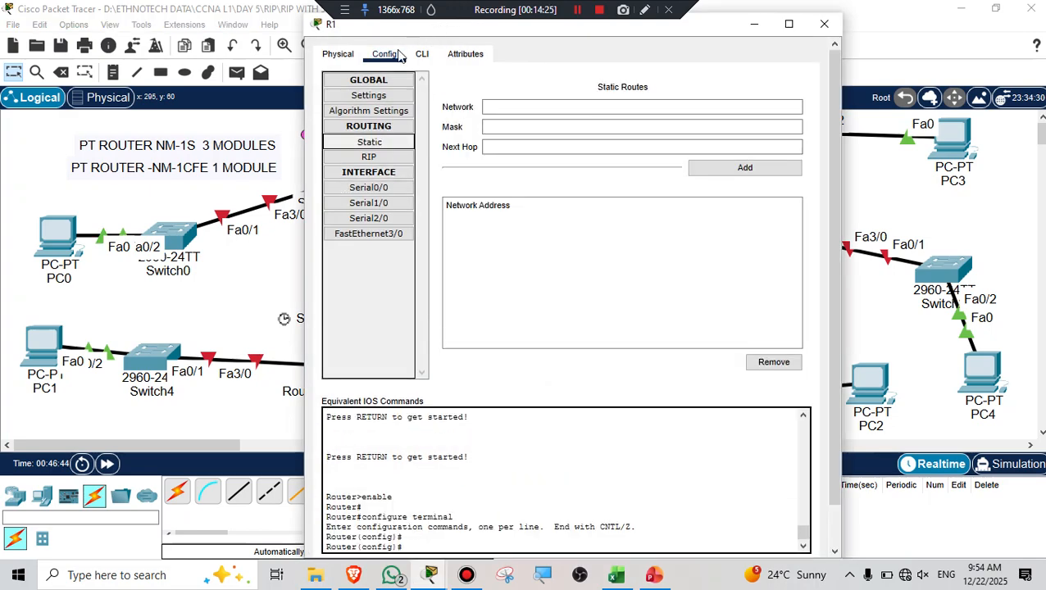
{"action": "left_click", "coordinate": [485, 106]}
{"action": "left_click", "coordinate": [337, 54]}
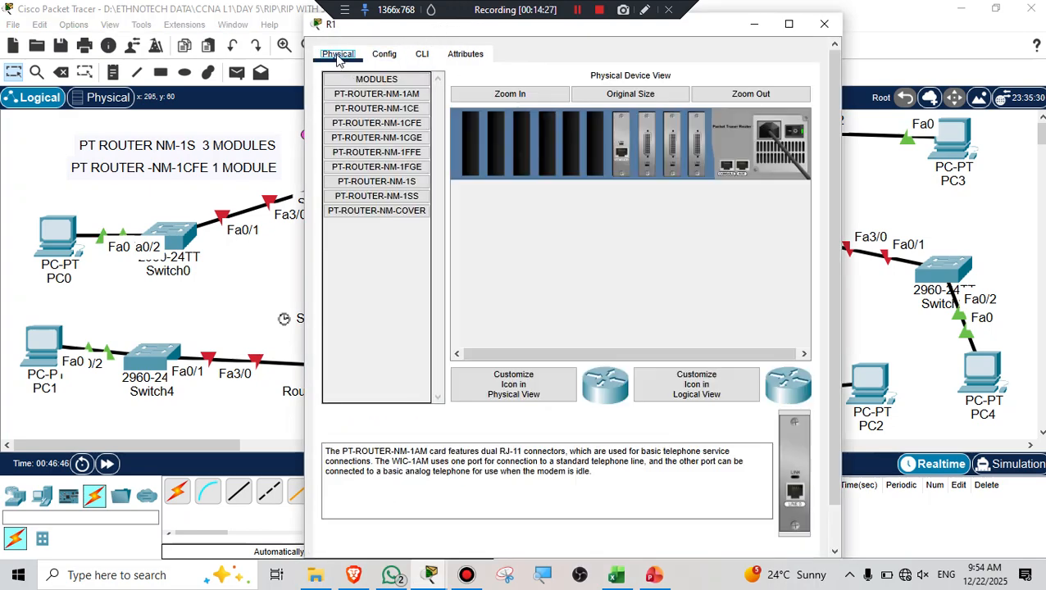
{"action": "left_click", "coordinate": [384, 55]}
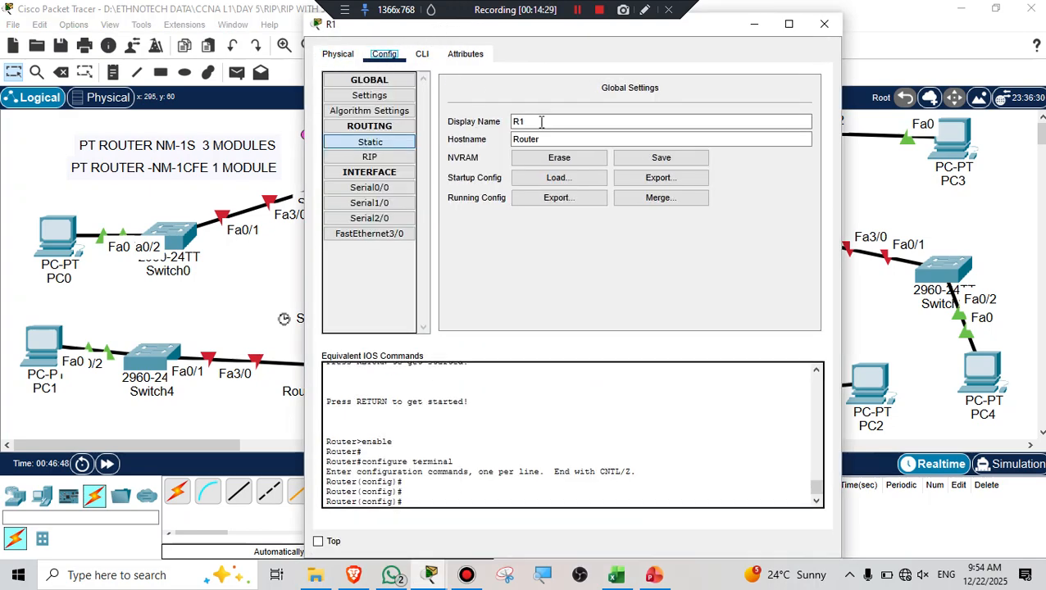
{"action": "left_click", "coordinate": [548, 138]}
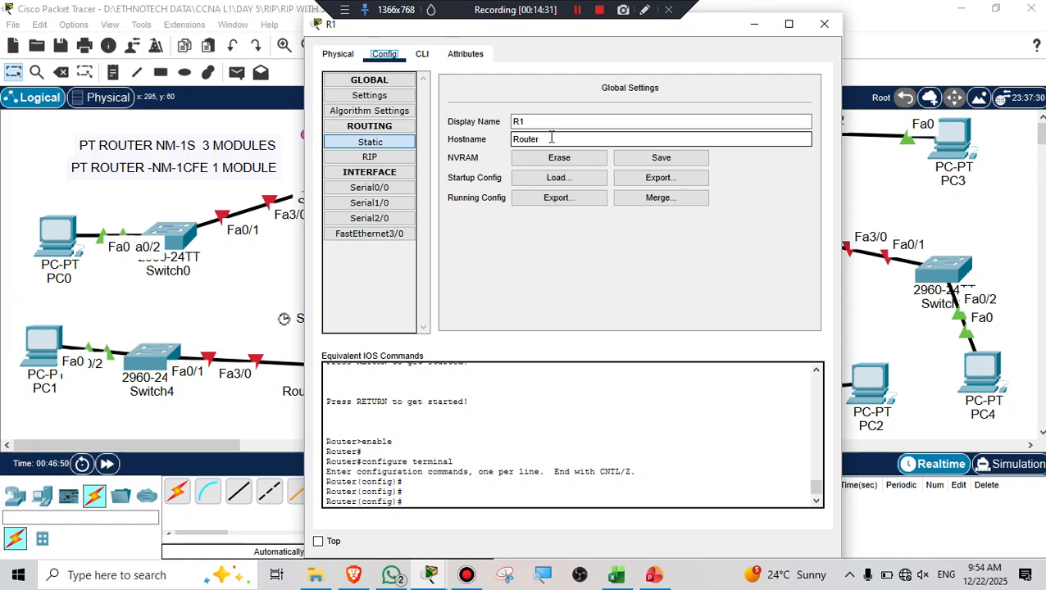
{"action": "left_click_drag", "start_coordinate": [551, 137], "coordinate": [488, 142]}
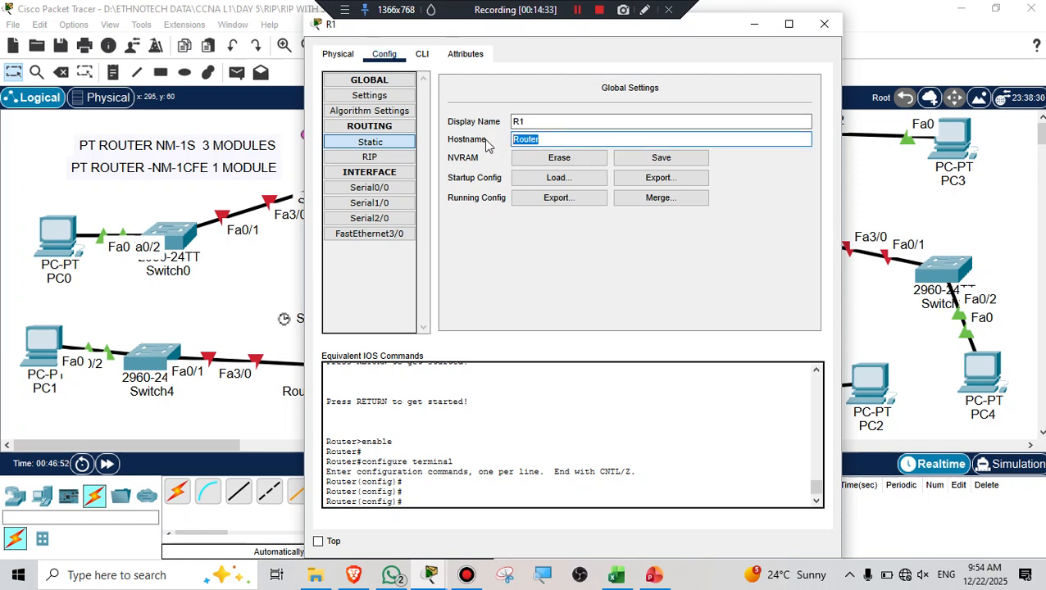
{"action": "type", "text": "R1"}
{"action": "left_click", "coordinate": [825, 27]}
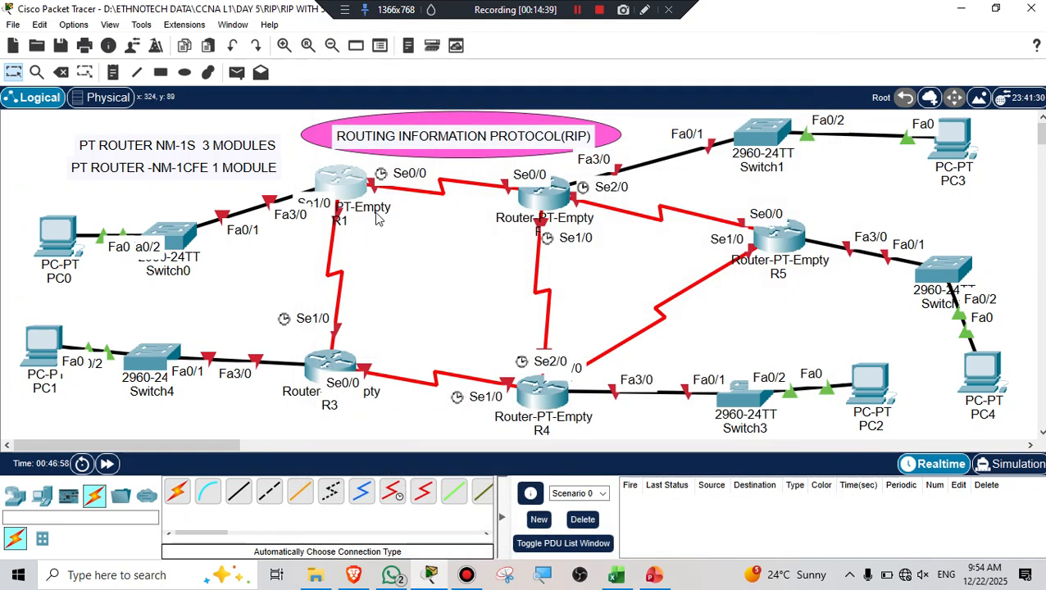
Set the hostname of router R2 to R2 in its global settings and close its configuration window.
{"action": "left_click", "coordinate": [546, 197]}
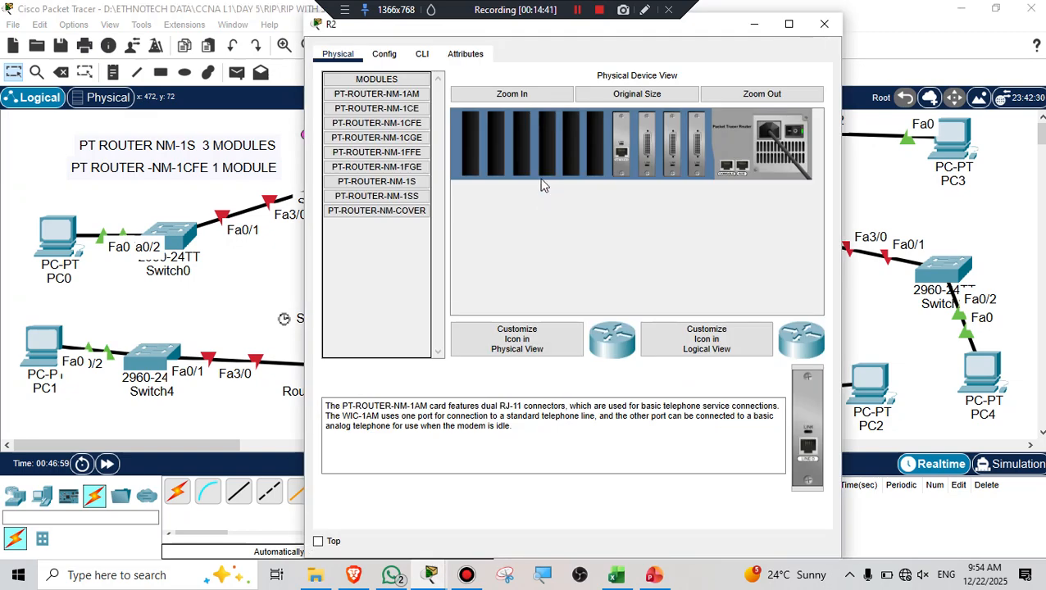
{"action": "left_click", "coordinate": [384, 54]}
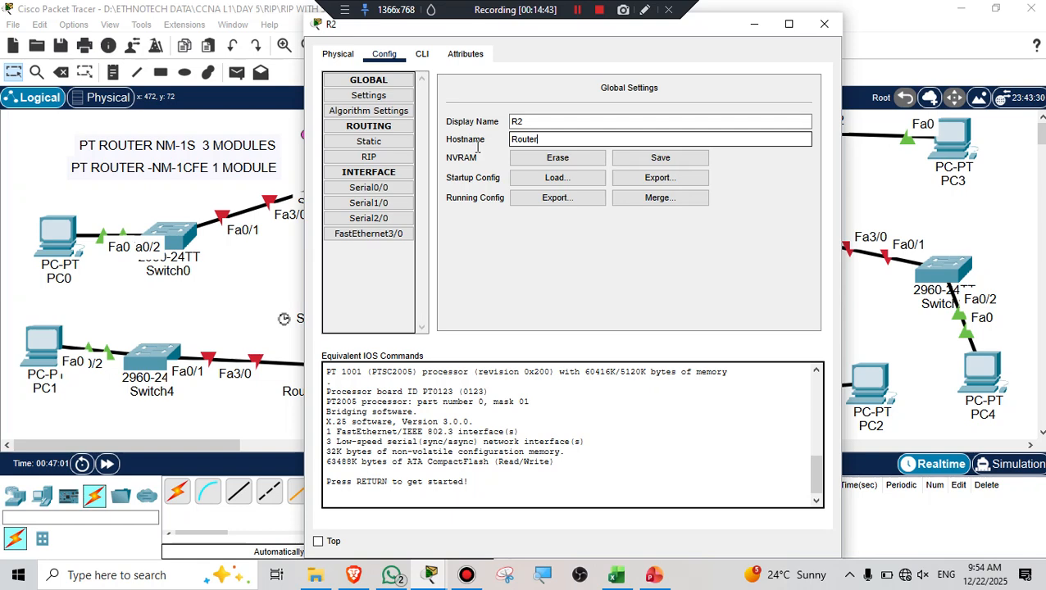
{"action": "left_click_drag", "start_coordinate": [553, 139], "coordinate": [499, 147]}
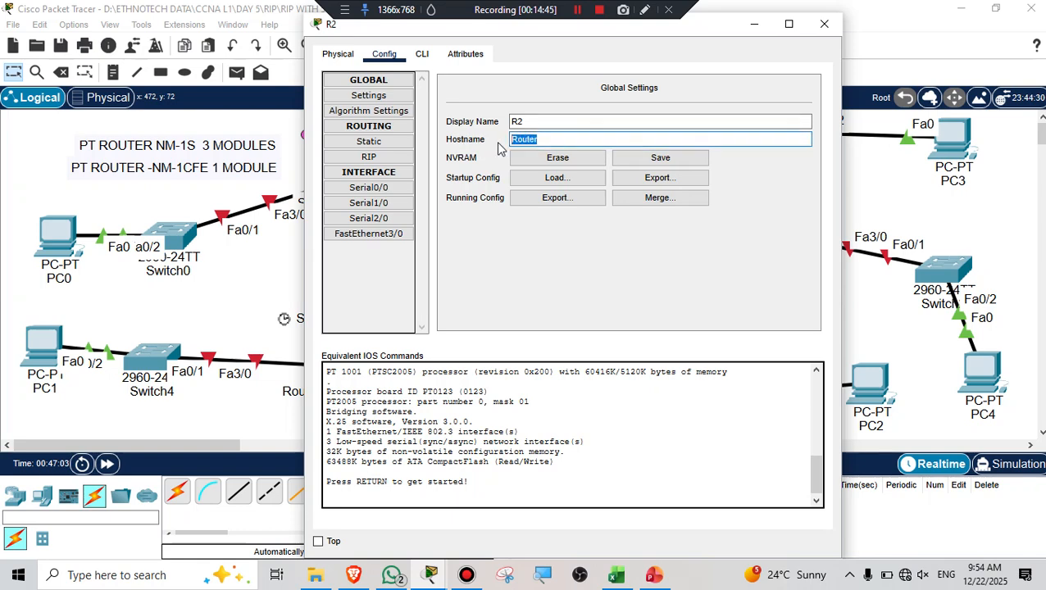
{"action": "type", "text": "R2"}
{"action": "key", "text": "Return"}
{"action": "left_click", "coordinate": [824, 25]}
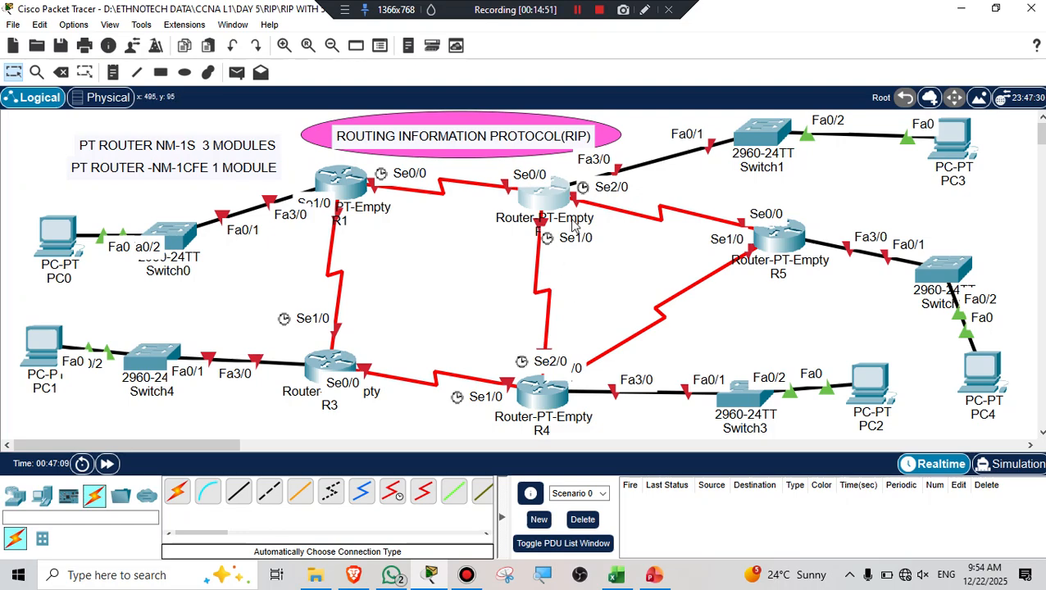
{"action": "left_click", "coordinate": [554, 200]}
{"action": "left_click", "coordinate": [559, 179]}
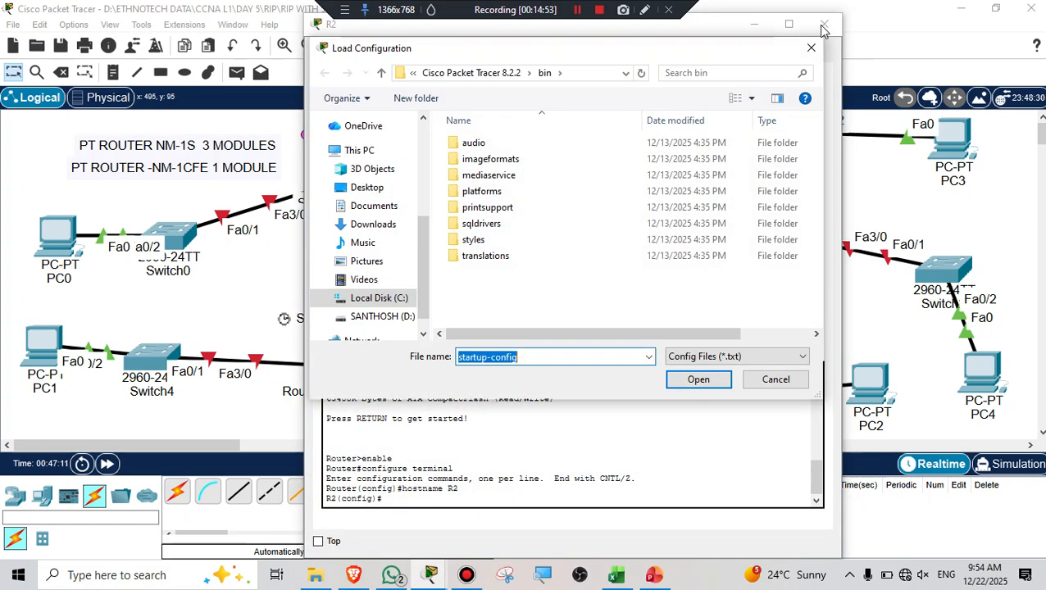
{"action": "left_click", "coordinate": [811, 48]}
{"action": "left_click", "coordinate": [824, 24]}
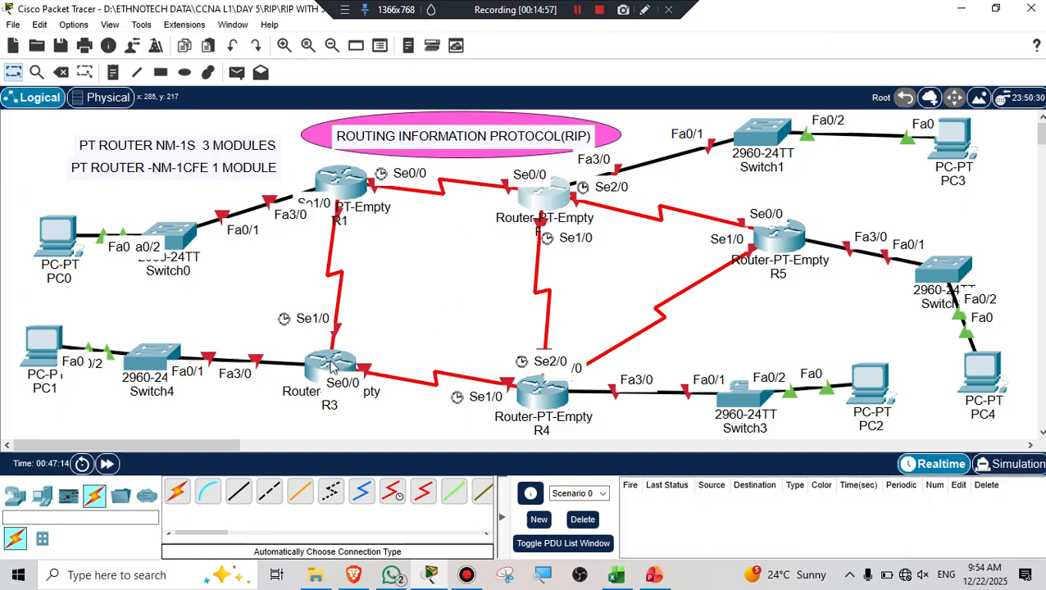
Set the hostname of router R3 to R3 in its global settings and close its configuration window.
{"action": "left_click", "coordinate": [334, 364]}
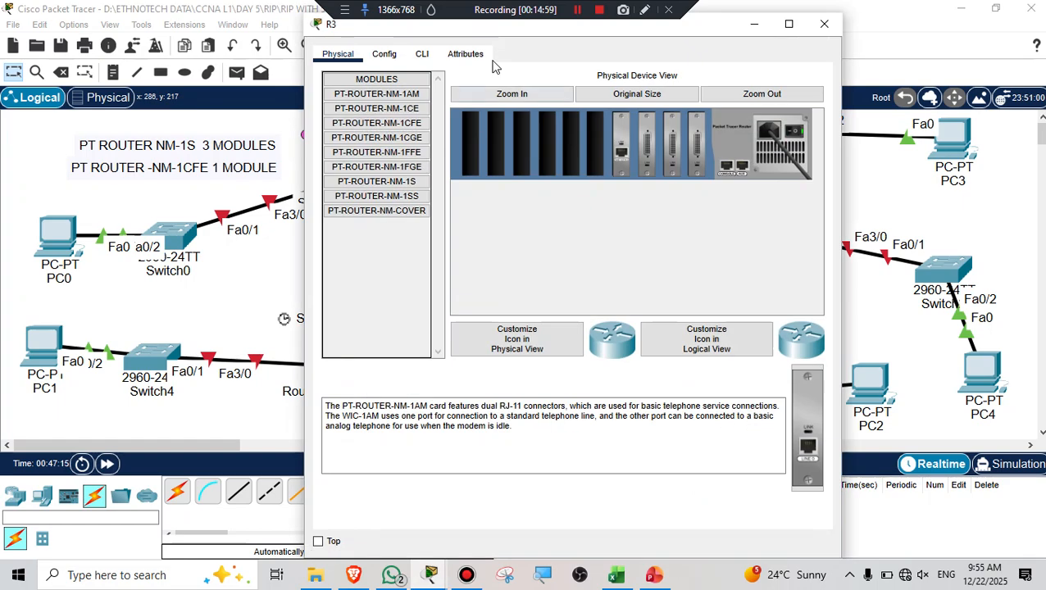
{"action": "left_click", "coordinate": [385, 54]}
{"action": "left_click_drag", "start_coordinate": [539, 139], "coordinate": [481, 146]}
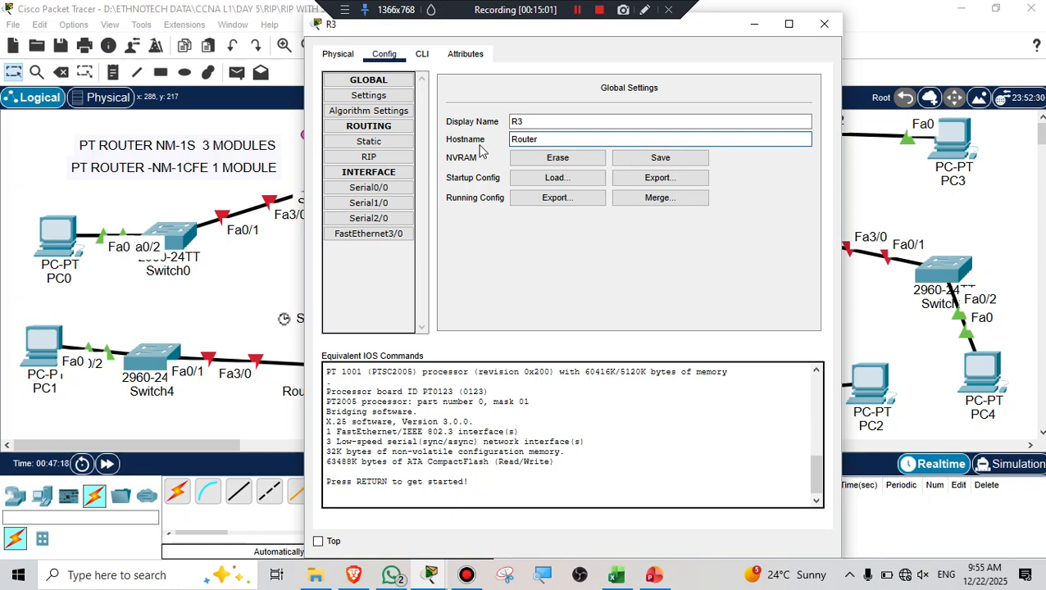
{"action": "type", "text": "R3"}
{"action": "key", "text": "Return"}
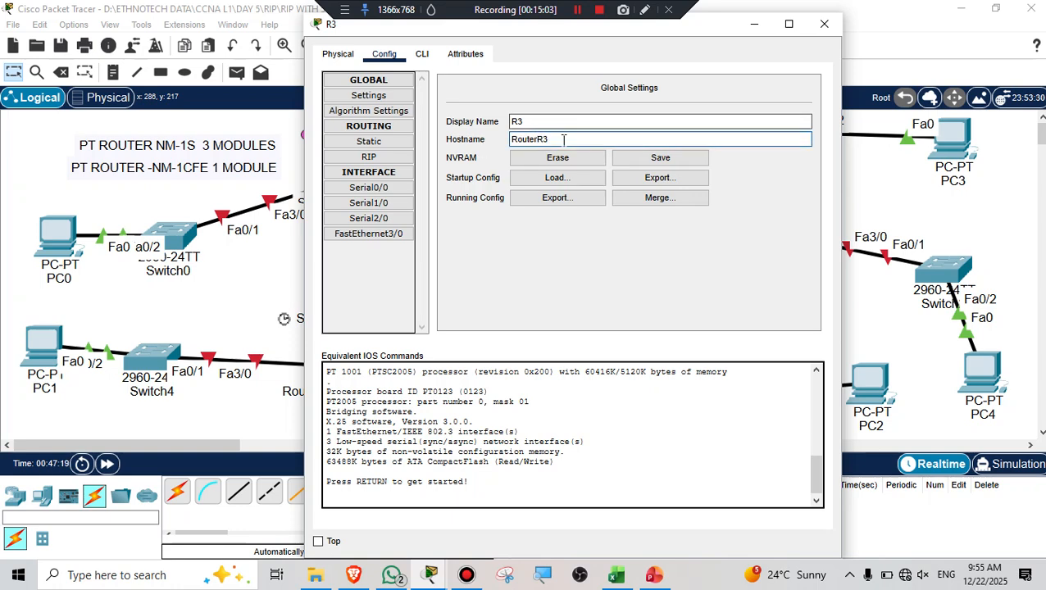
{"action": "type", "text": "R3"}
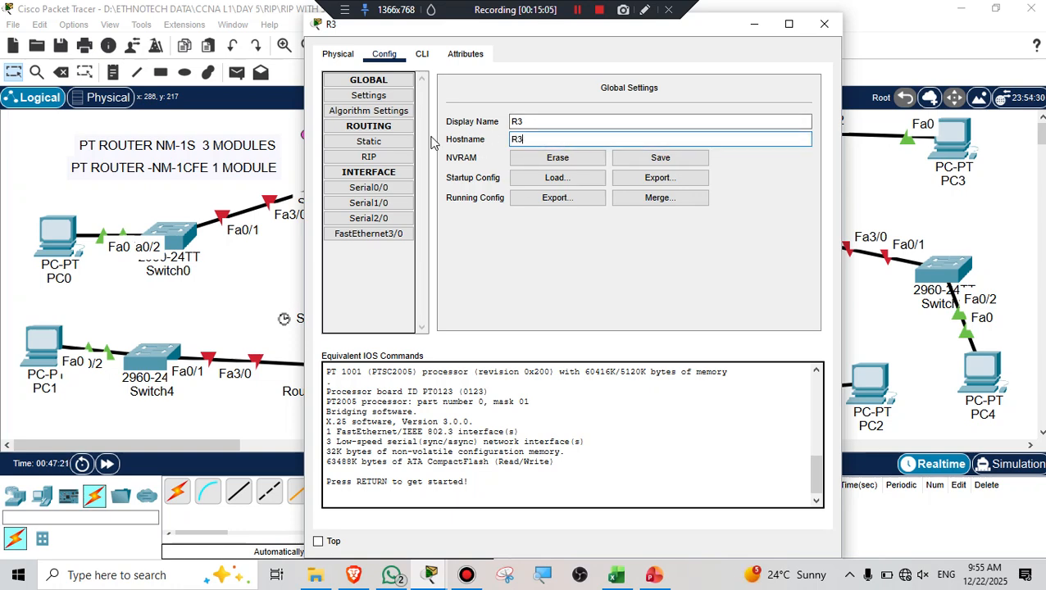
{"action": "left_click", "coordinate": [824, 24]}
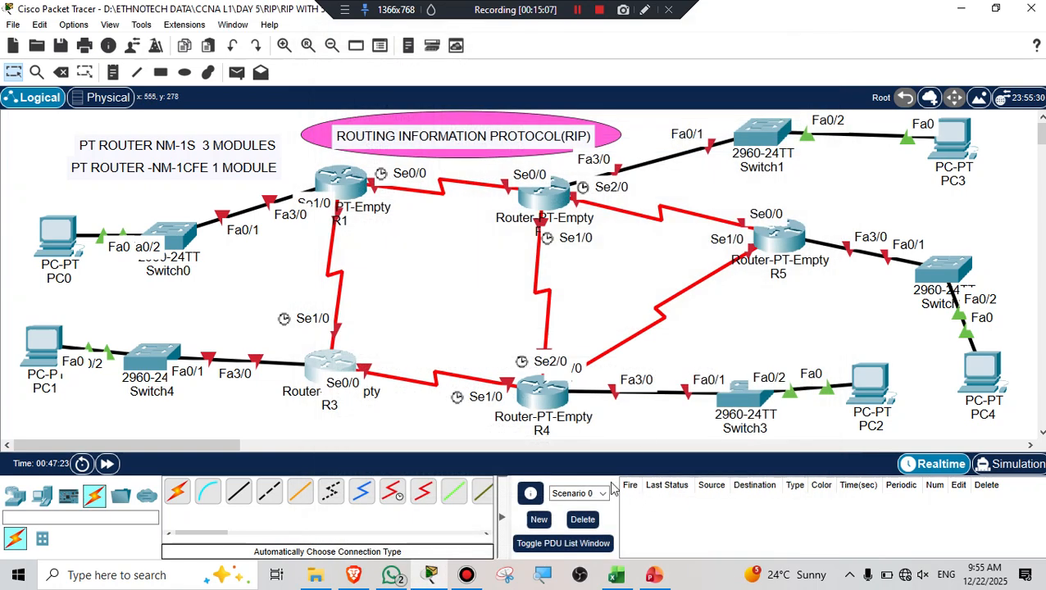
Set the hostname of router R4 to R4 in its global settings and close its configuration window.
{"action": "left_click", "coordinate": [561, 401]}
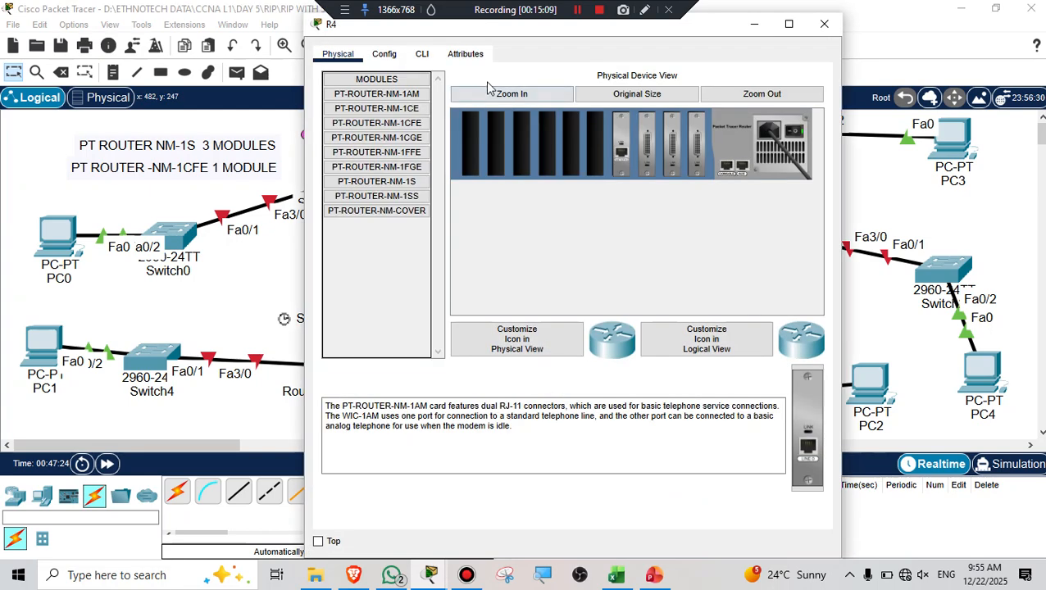
{"action": "left_click", "coordinate": [385, 54]}
{"action": "double_click", "coordinate": [529, 140]}
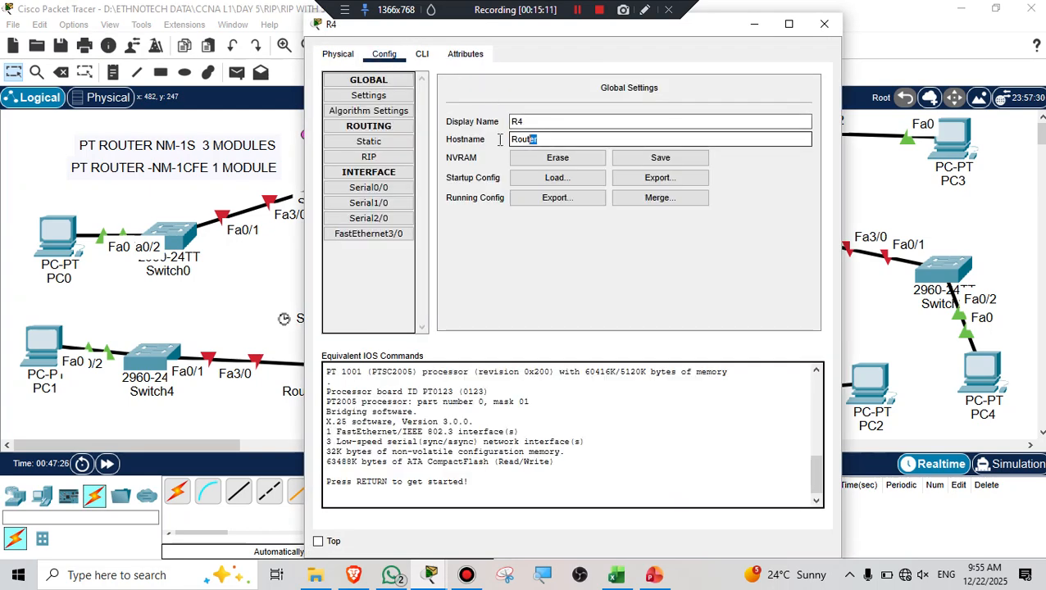
{"action": "type", "text": "R4"}
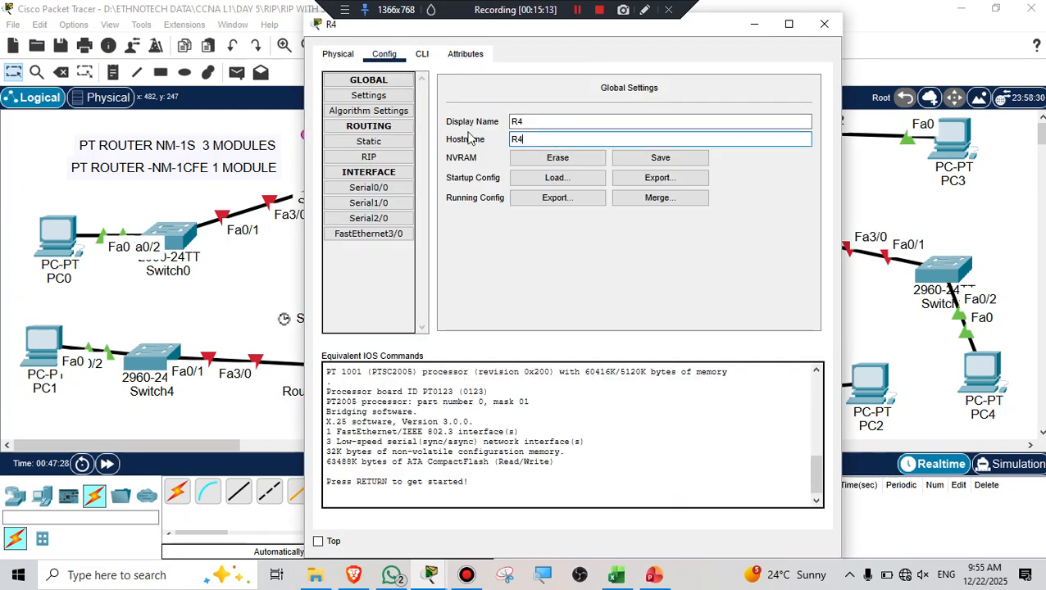
{"action": "left_click", "coordinate": [824, 24]}
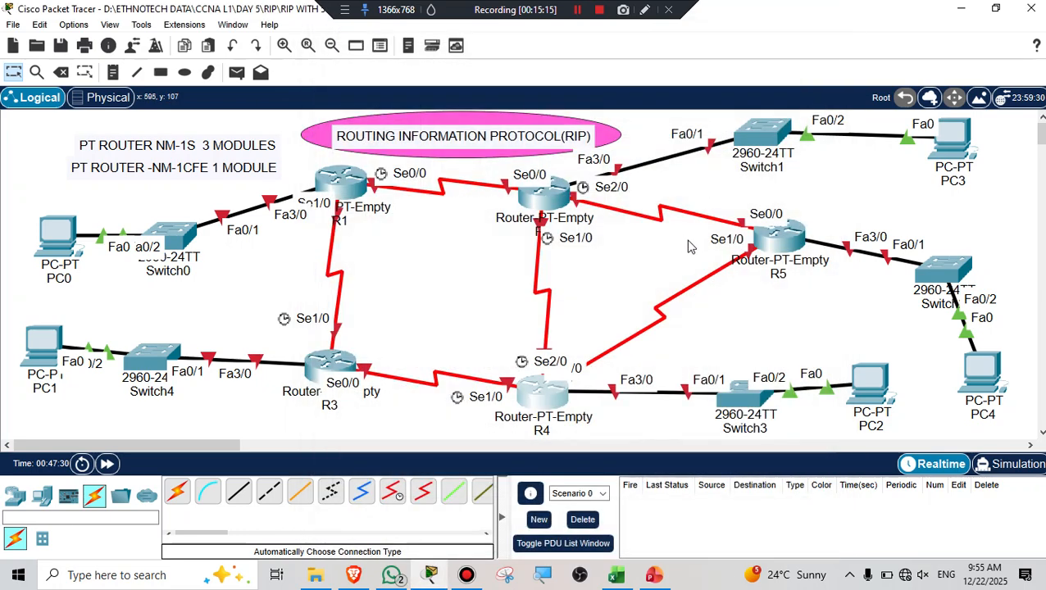
Set the hostname of router R5 to R5 in its global settings and close its configuration window.
{"action": "left_click", "coordinate": [779, 237]}
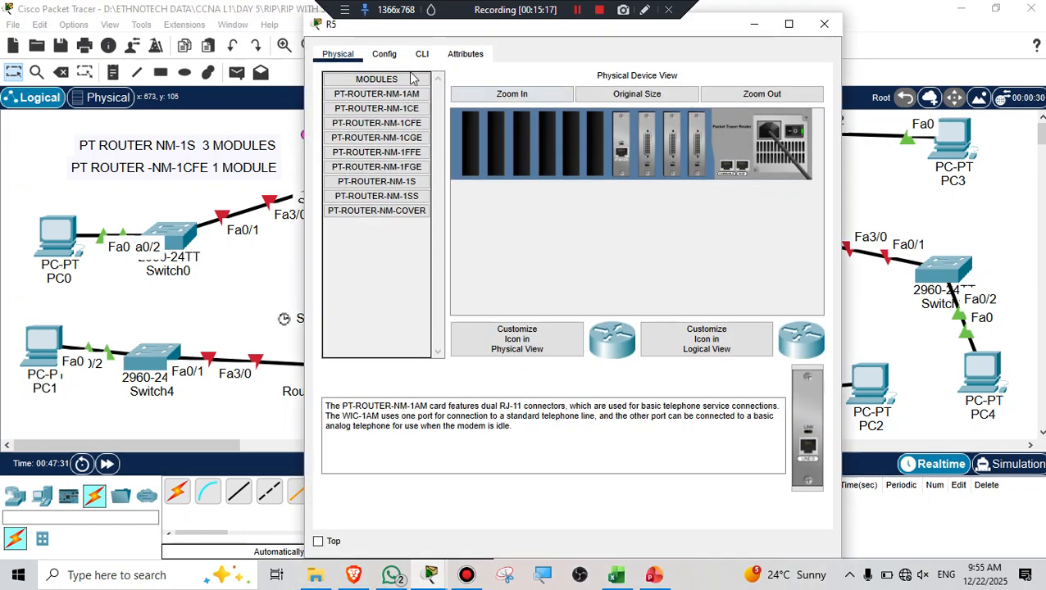
{"action": "left_click", "coordinate": [385, 54]}
{"action": "double_click", "coordinate": [529, 139]}
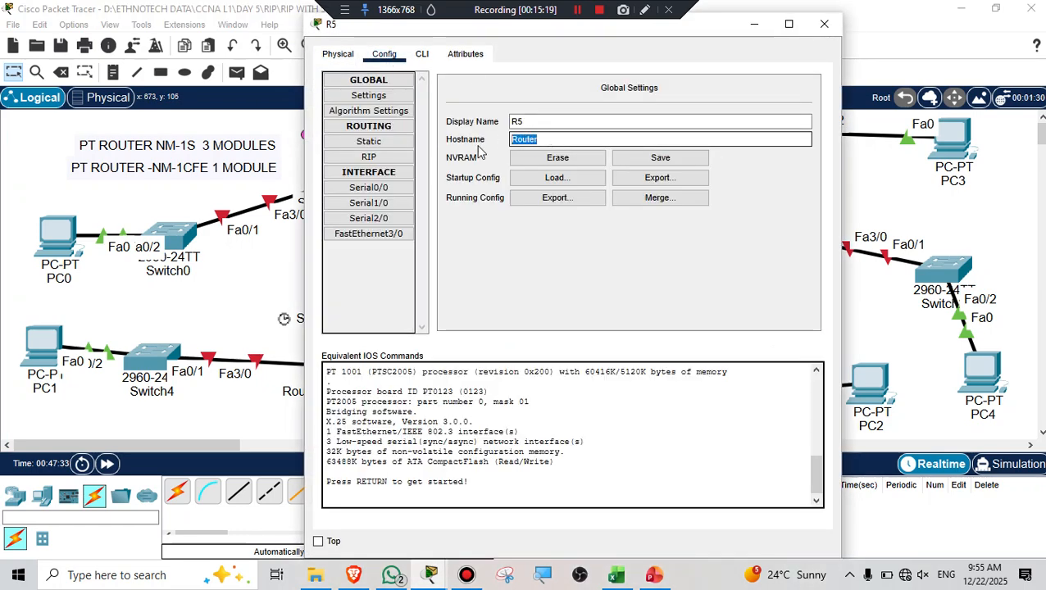
{"action": "type", "text": "R5"}
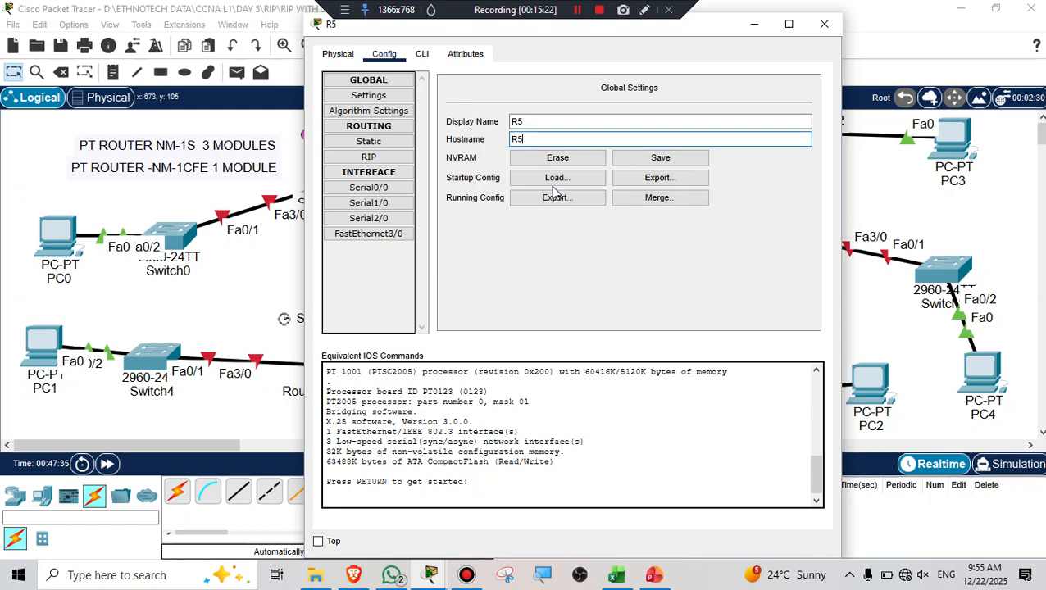
{"action": "key", "text": "Return"}
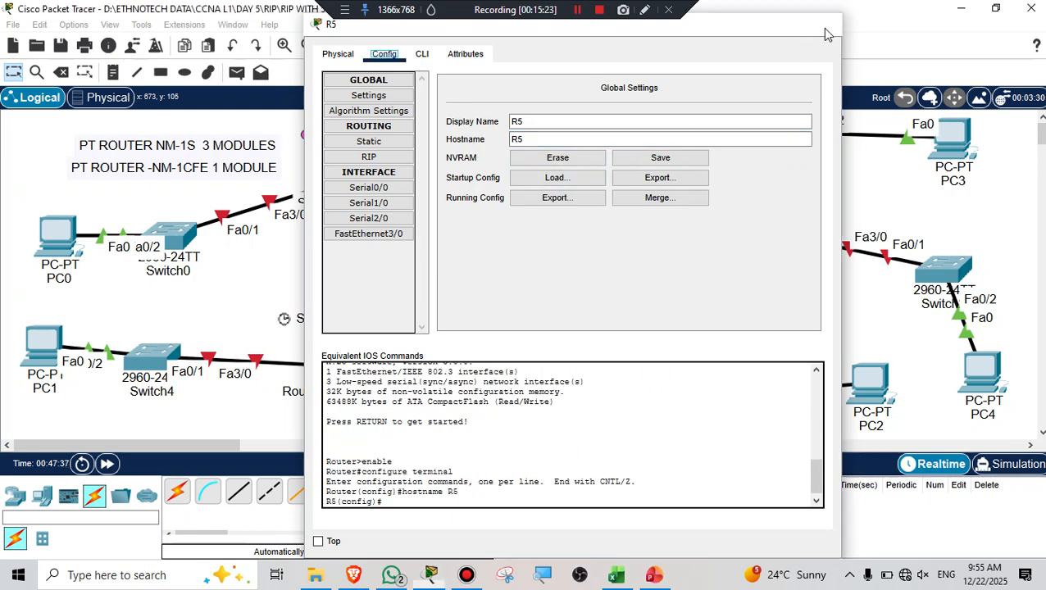
{"action": "left_click", "coordinate": [824, 24]}
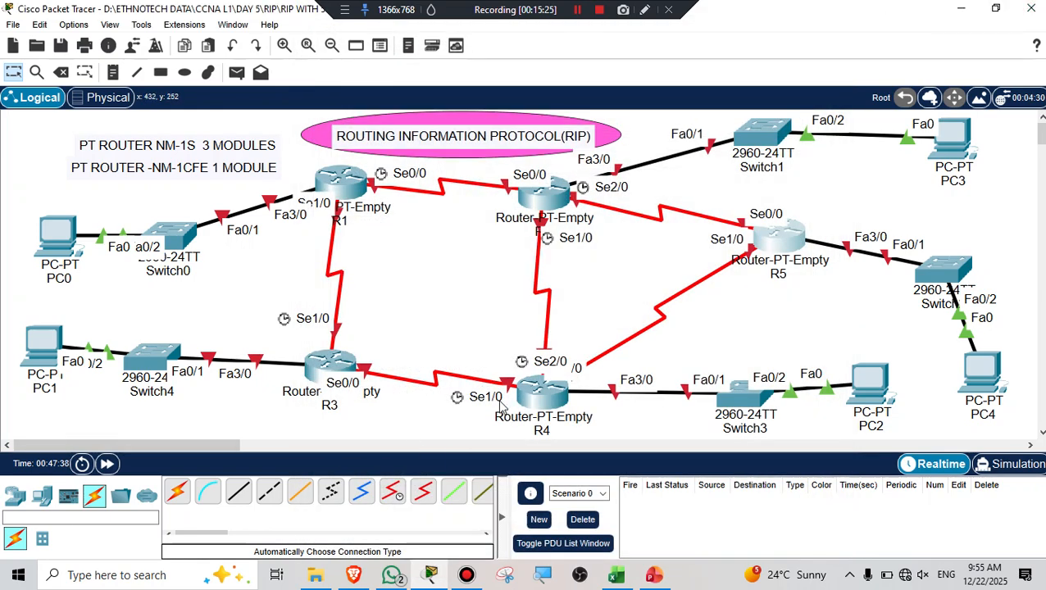
Label the serial link between R1 and R2 with notes 10.0.0.1 at the R1 end and 10.0.0.2 at the R2 end.
{"action": "left_click", "coordinate": [112, 72]}
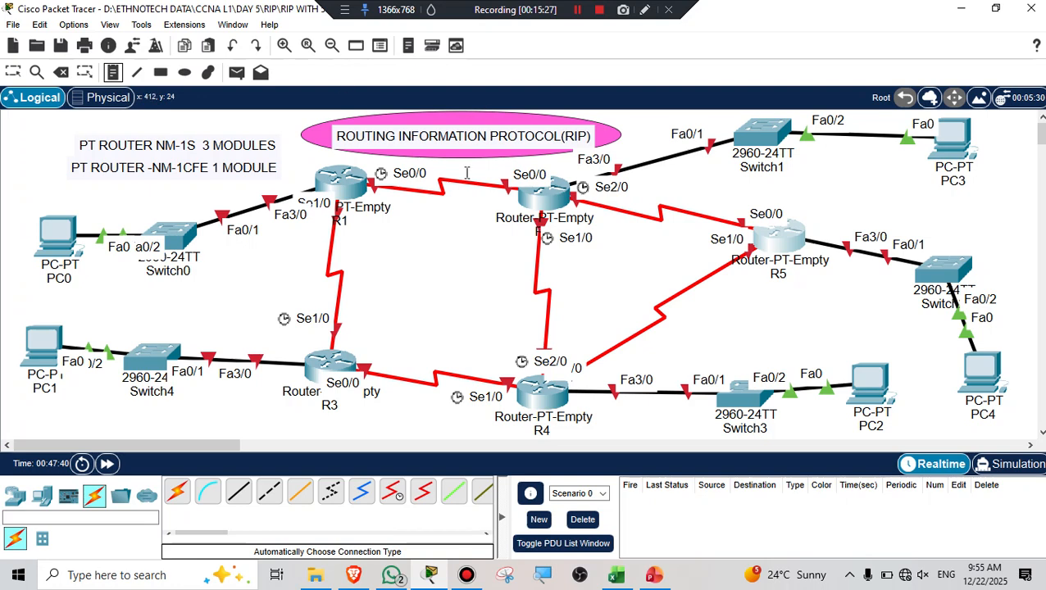
{"action": "left_click", "coordinate": [398, 190]}
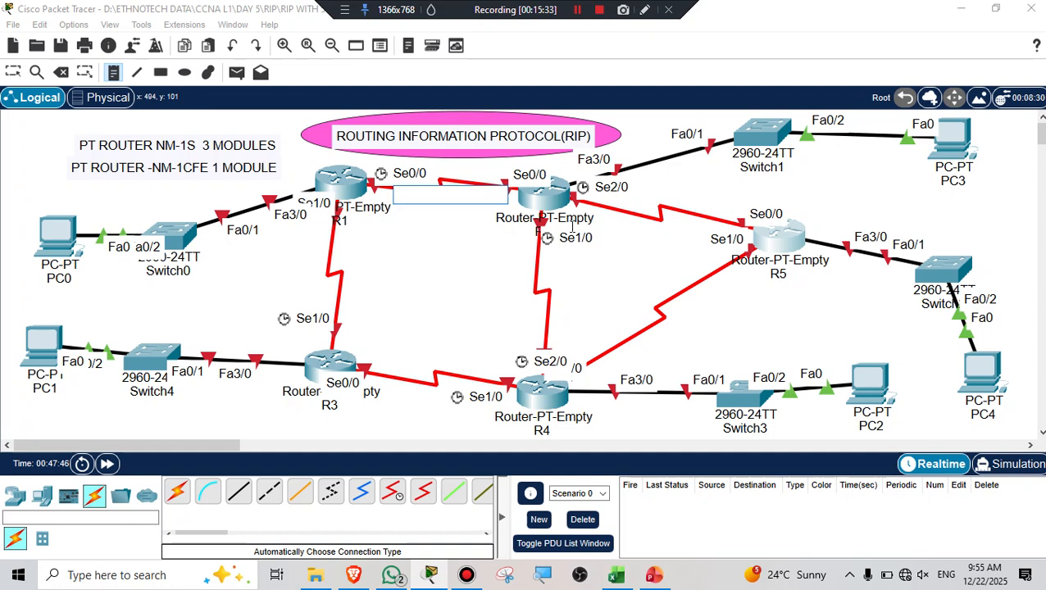
{"action": "type", "text": "10.0.0.1"}
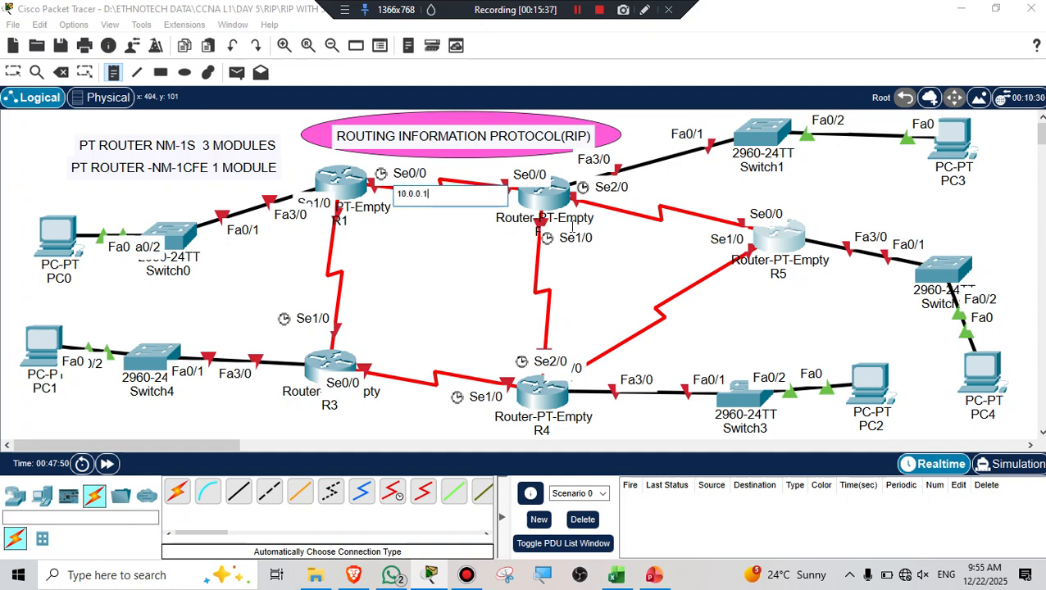
{"action": "left_click", "coordinate": [427, 253]}
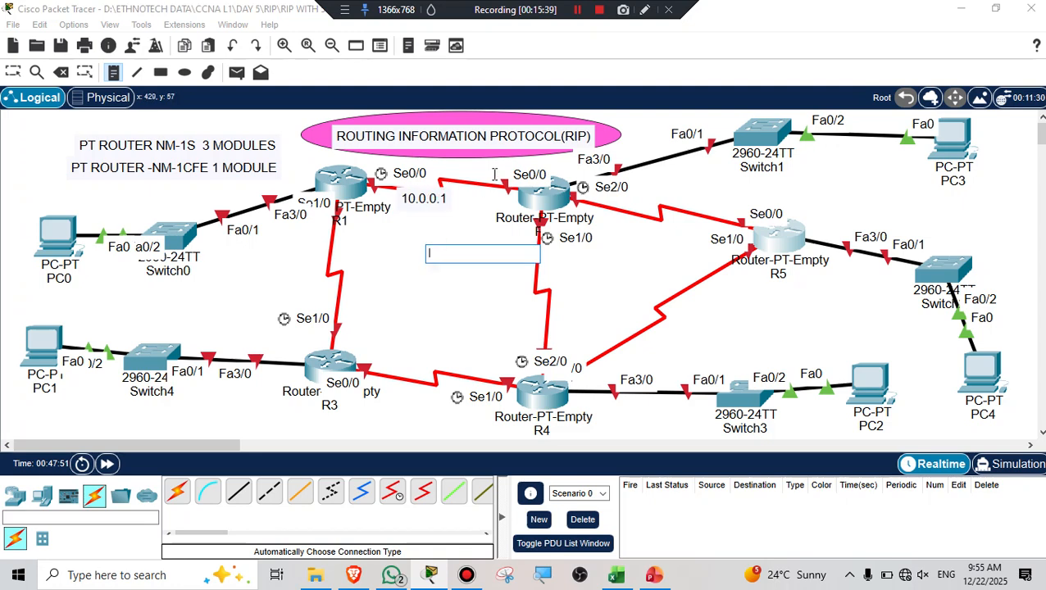
{"action": "left_click", "coordinate": [463, 195]}
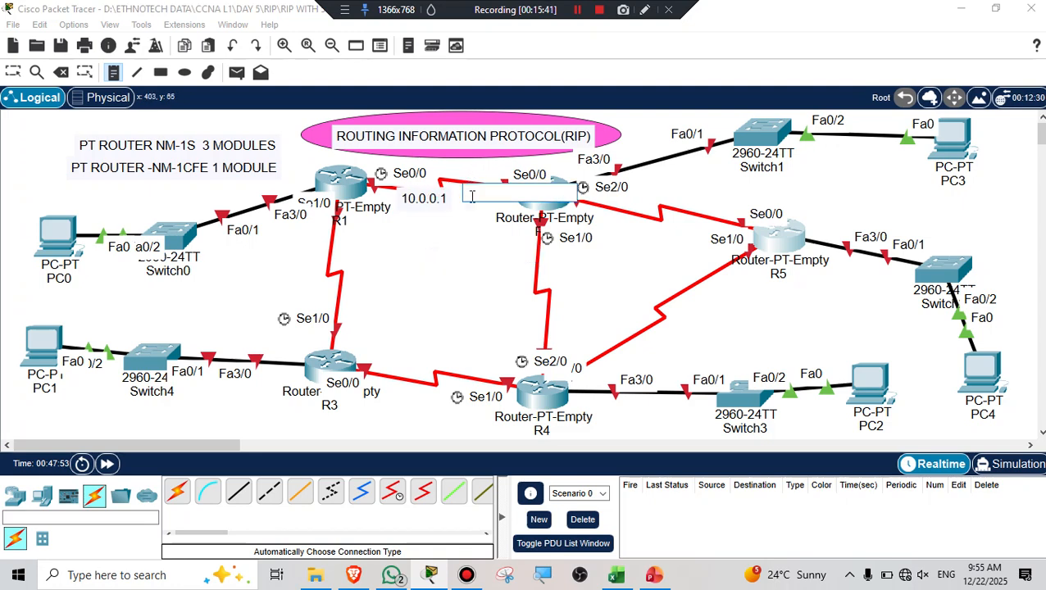
{"action": "type", "text": "10.0.0.2"}
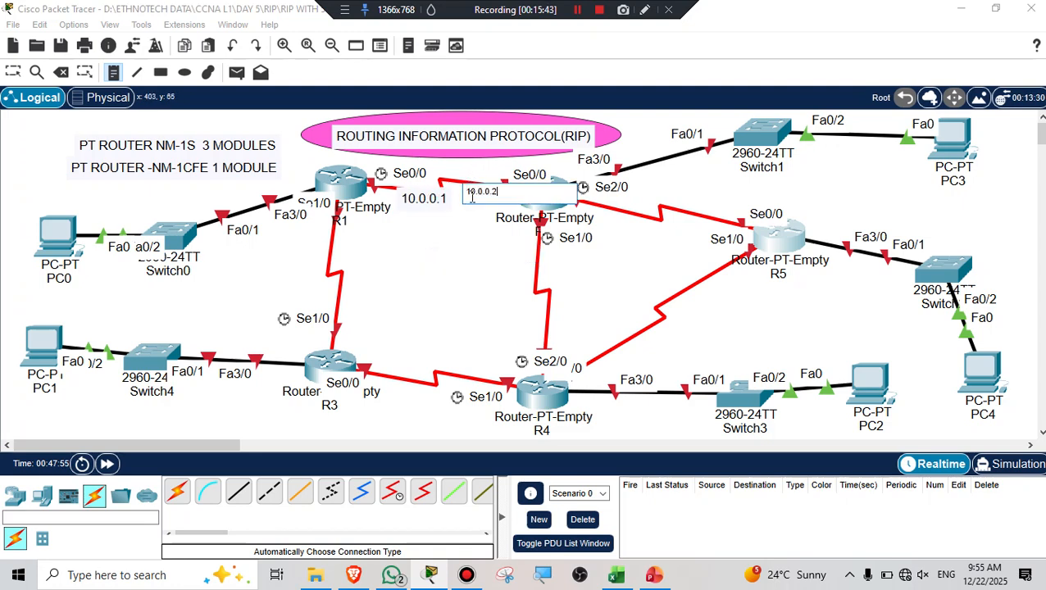
{"action": "left_click", "coordinate": [439, 310]}
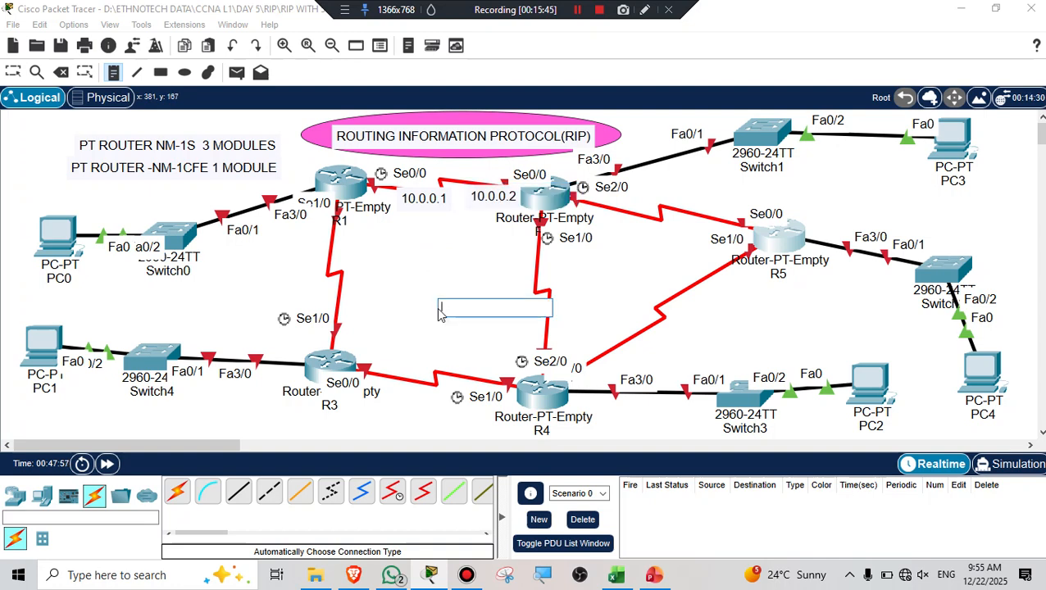
Label the serial link between R2 and R4 with notes 20.0.0.1 near R2 and 20.0.0.2 near R4.
{"action": "left_click", "coordinate": [493, 249]}
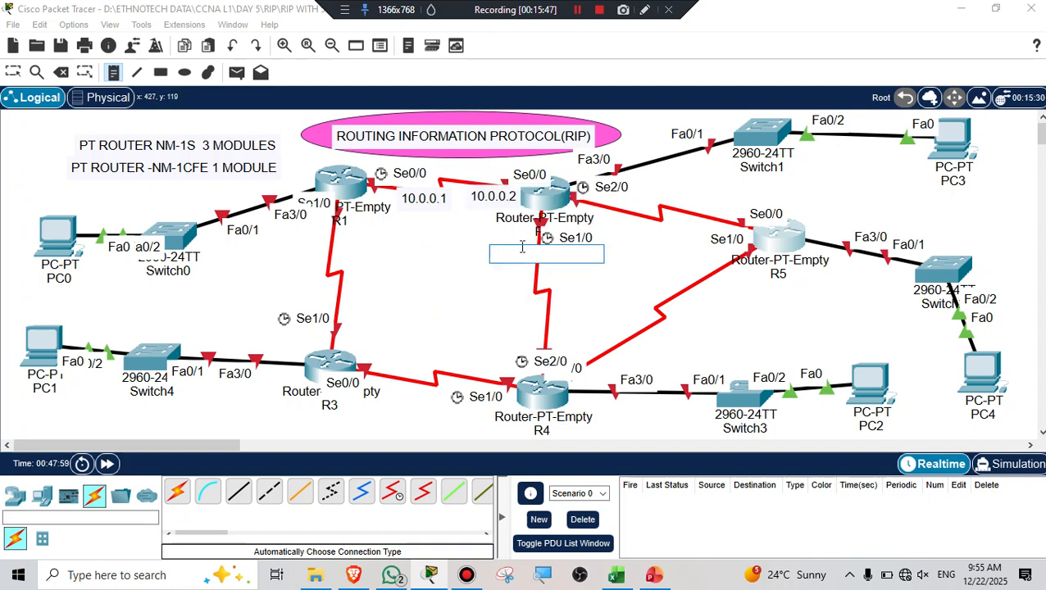
{"action": "left_click", "coordinate": [653, 248]}
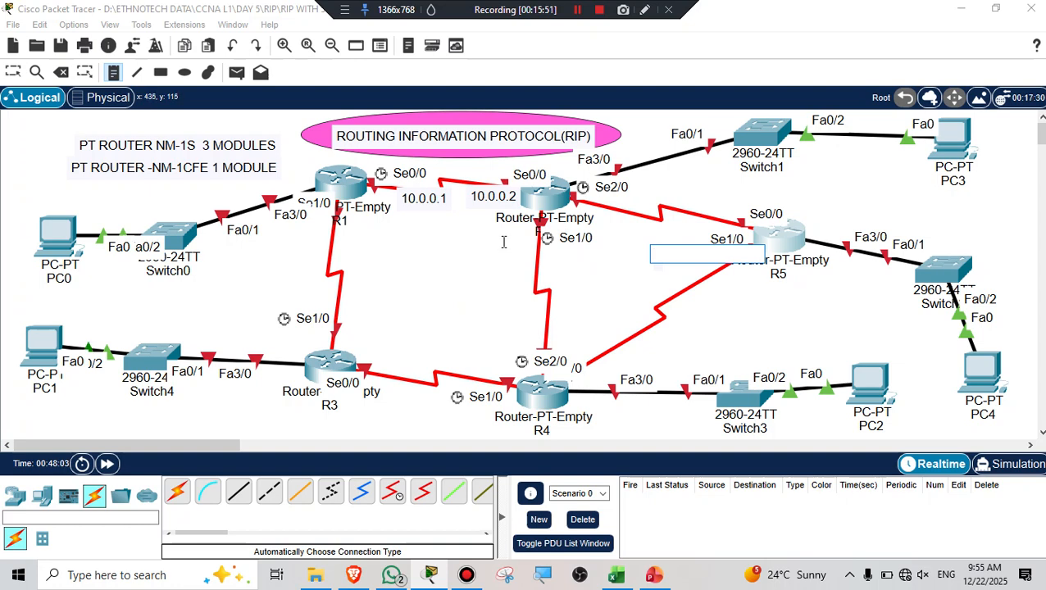
{"action": "left_click", "coordinate": [504, 243]}
{"action": "type", "text": "11"}
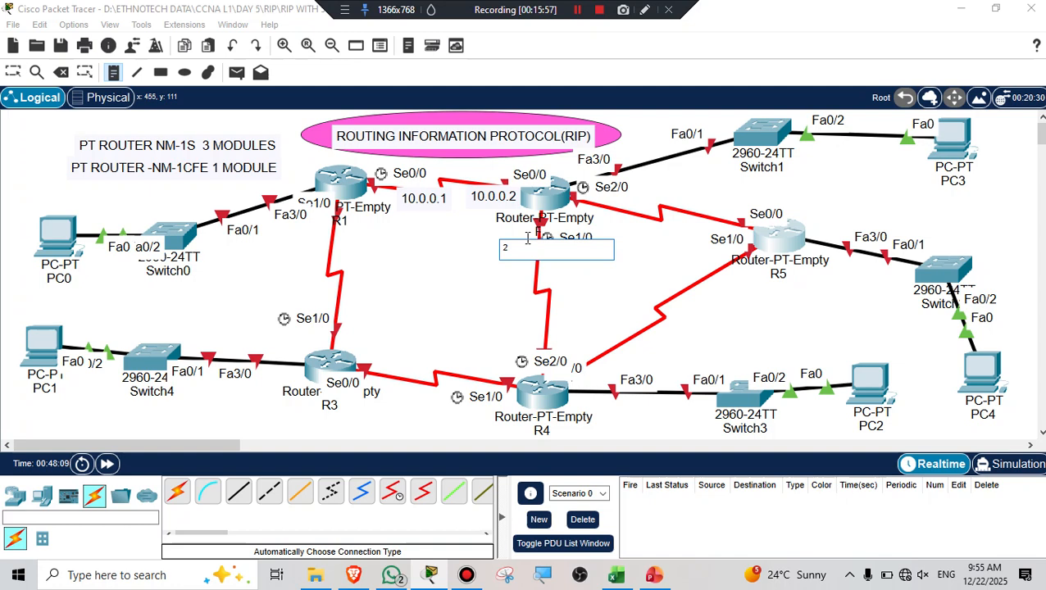
{"action": "type", "text": "20.0.0.1"}
{"action": "left_click", "coordinate": [494, 318]}
{"action": "type", "text": "20"}
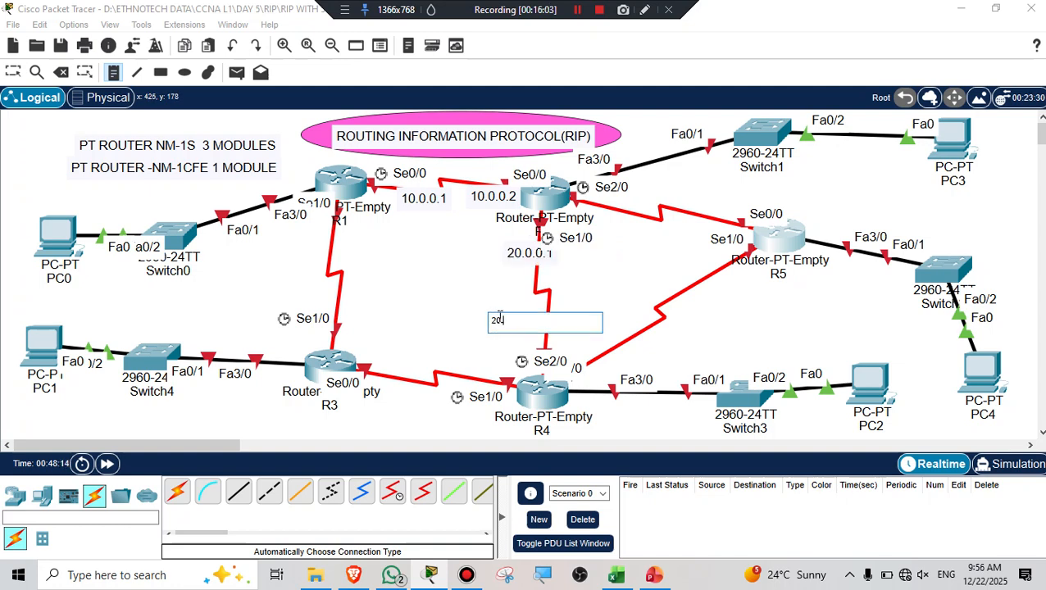
{"action": "type", "text": ".0.0.2"}
Label the serial link between R4 and R3 with notes 30.0.0.1 near R4 and 30.0.0.2 near R3.
{"action": "left_click", "coordinate": [447, 361]}
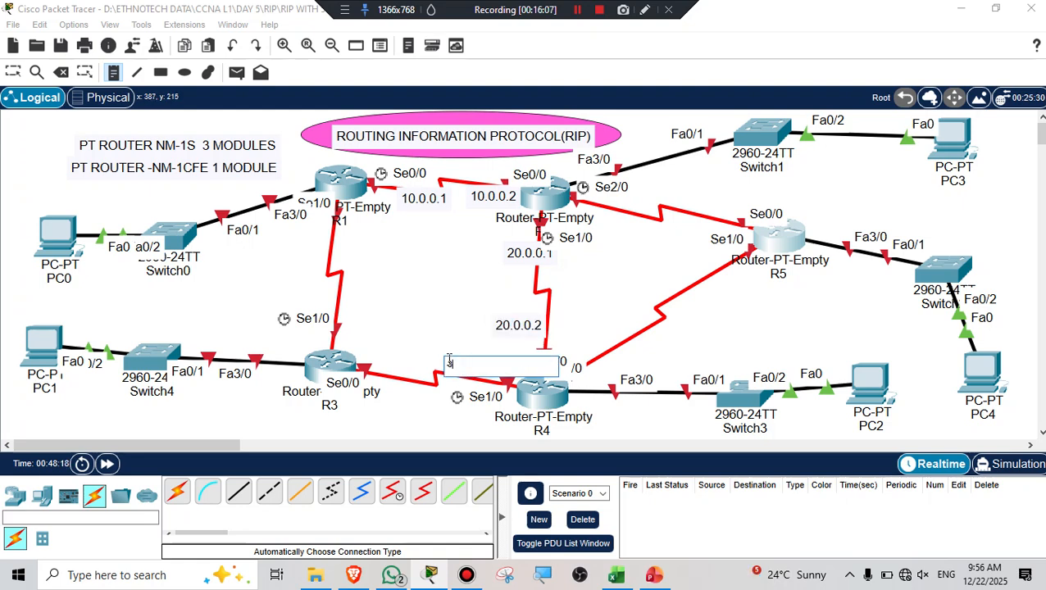
{"action": "type", "text": "30.0.0.1"}
{"action": "left_click", "coordinate": [369, 345]}
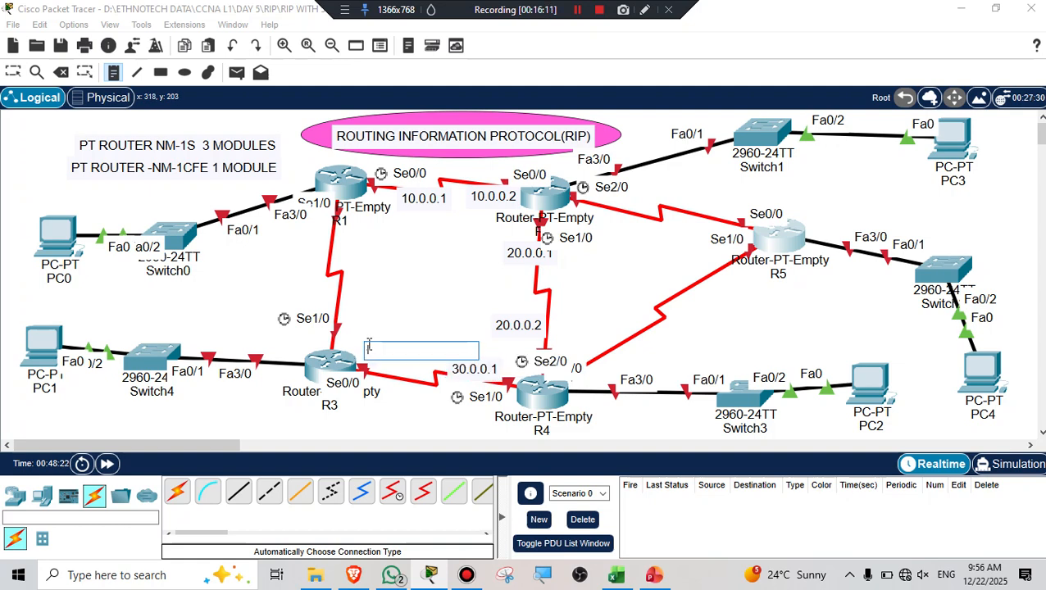
{"action": "type", "text": "30"}
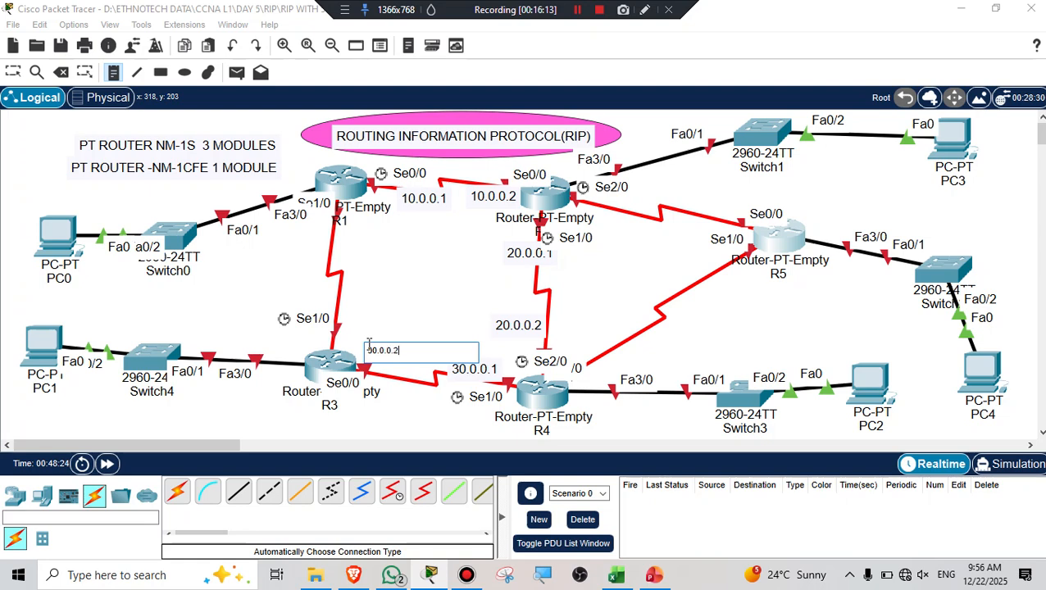
{"action": "type", "text": ".0.0.2"}
{"action": "left_click", "coordinate": [382, 427]}
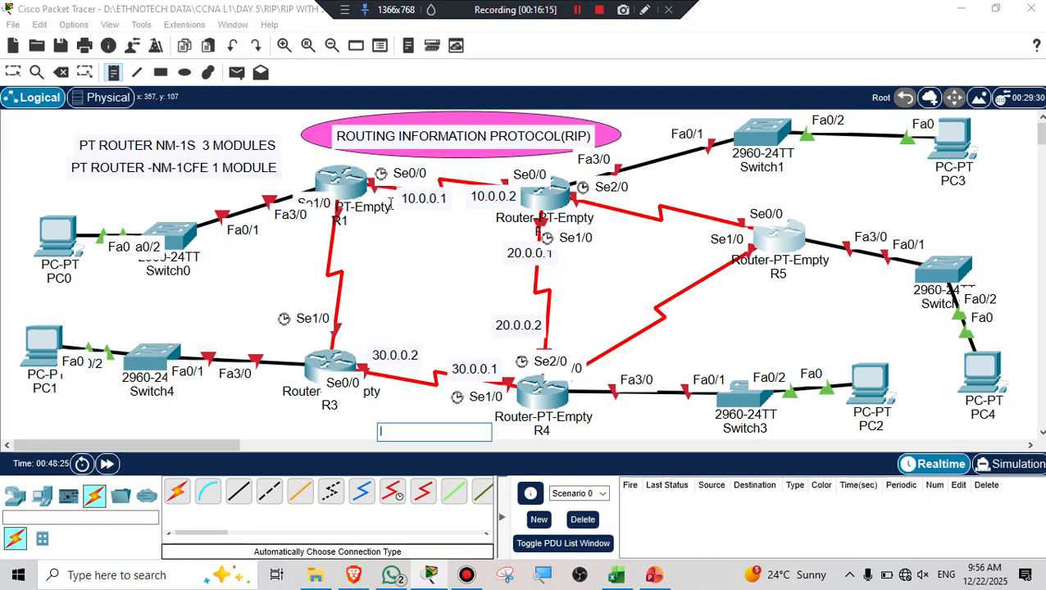
Label the serial link between R3 and R1 with notes 40.0.0.1 near R3 and 40.0.0.2 near R1.
{"action": "left_click", "coordinate": [347, 321]}
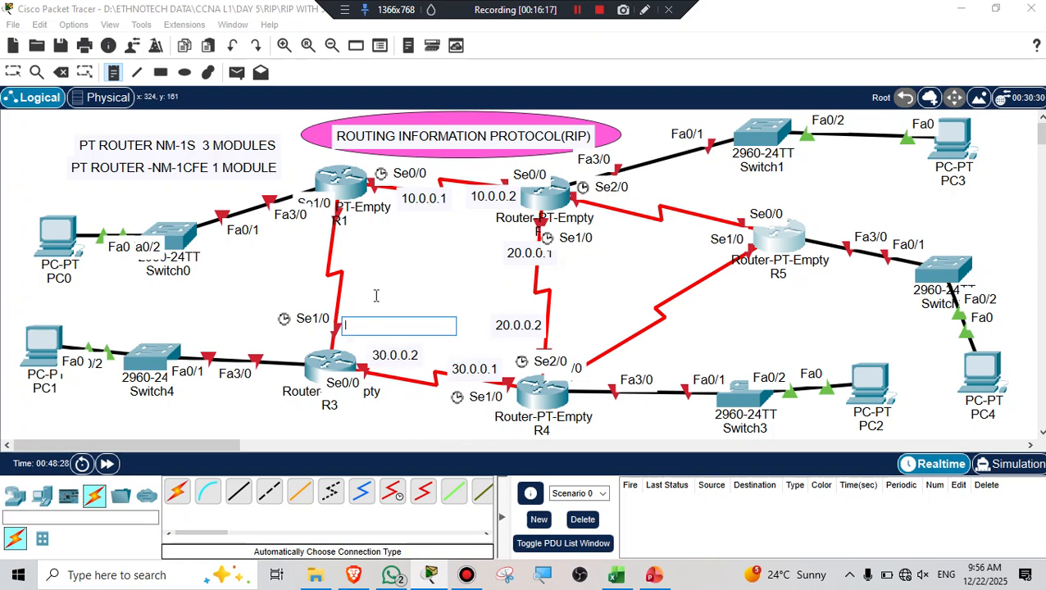
{"action": "type", "text": "40.0"}
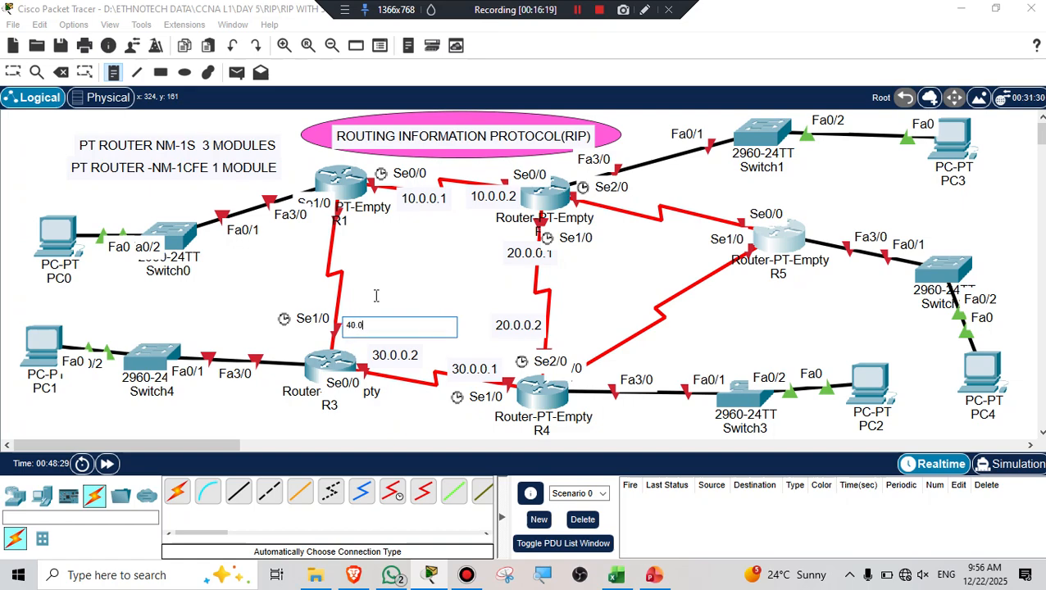
{"action": "type", "text": ".0.1"}
{"action": "left_click", "coordinate": [347, 229]}
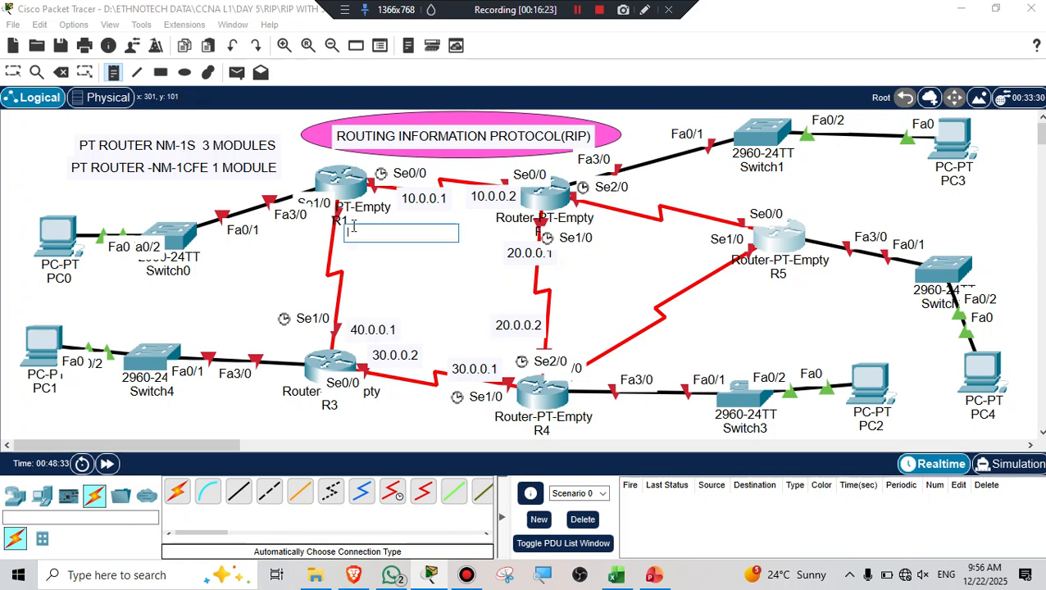
{"action": "type", "text": "40.0.0.2"}
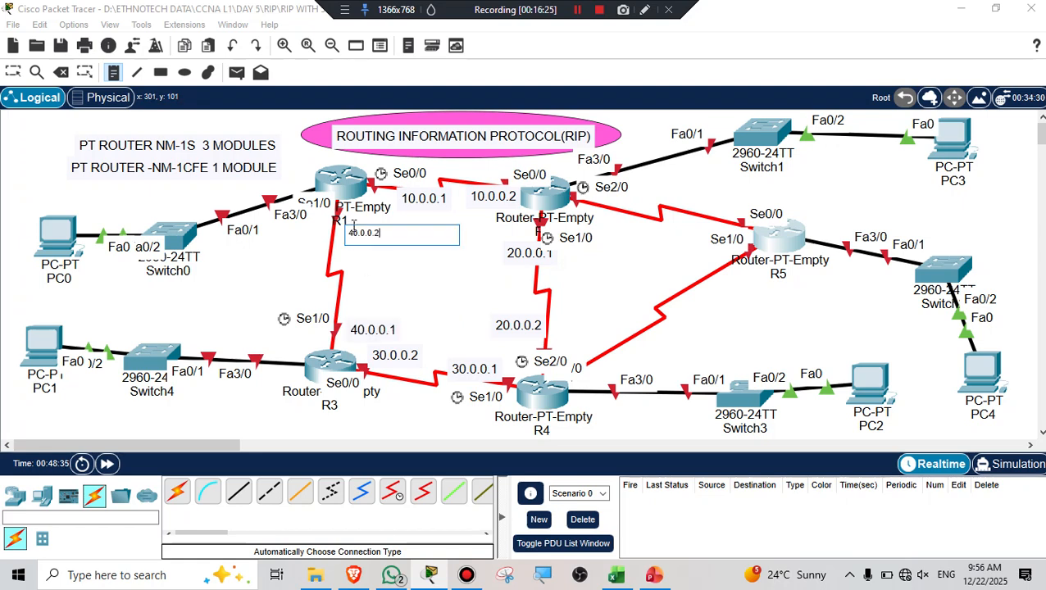
{"action": "left_click", "coordinate": [456, 289]}
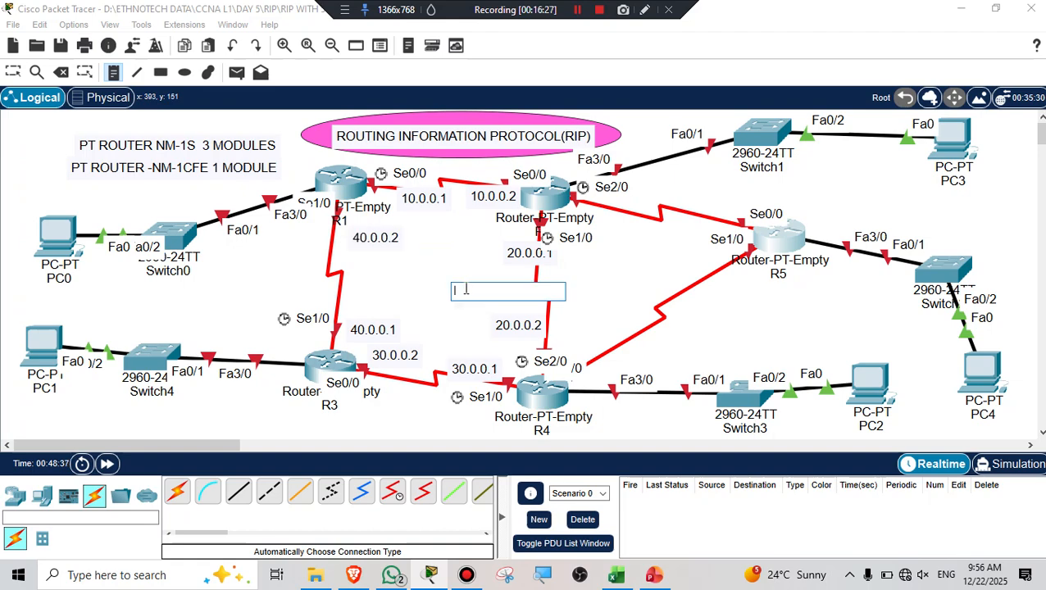
{"action": "key", "text": "Escape"}
Move the 40.0.0.2, 40.0.0.1, 30.0.0.2, 20.0.0.2 and 20.0.0.1 notes closer to their serial links and interfaces.
{"action": "left_click_drag", "start_coordinate": [379, 243], "coordinate": [342, 243]}
{"action": "left_click_drag", "start_coordinate": [375, 335], "coordinate": [330, 346]}
{"action": "left_click_drag", "start_coordinate": [402, 357], "coordinate": [400, 369]}
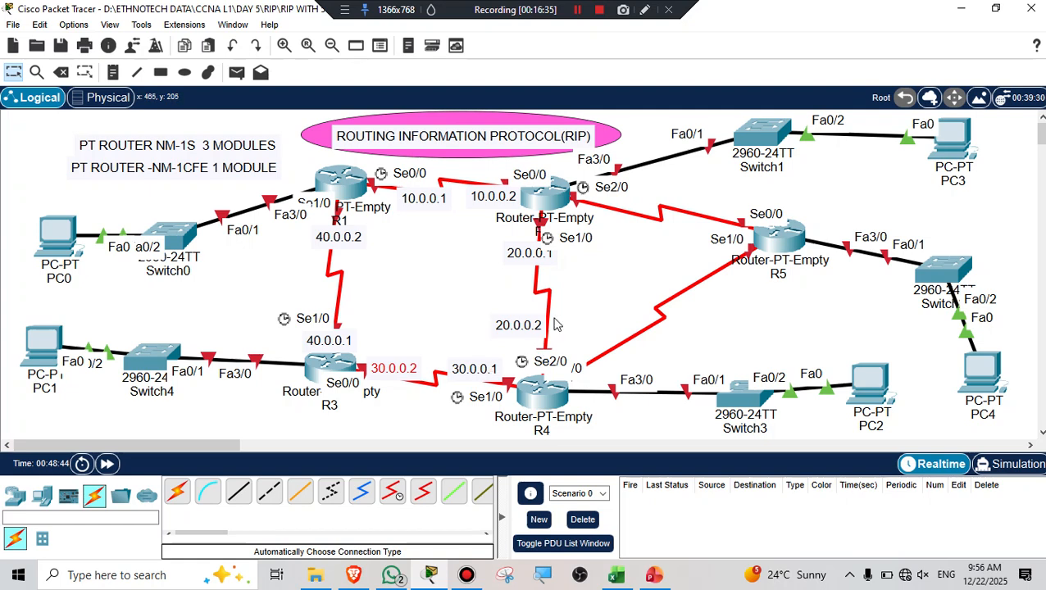
{"action": "left_click_drag", "start_coordinate": [521, 328], "coordinate": [549, 337]}
{"action": "left_click_drag", "start_coordinate": [529, 254], "coordinate": [540, 260]}
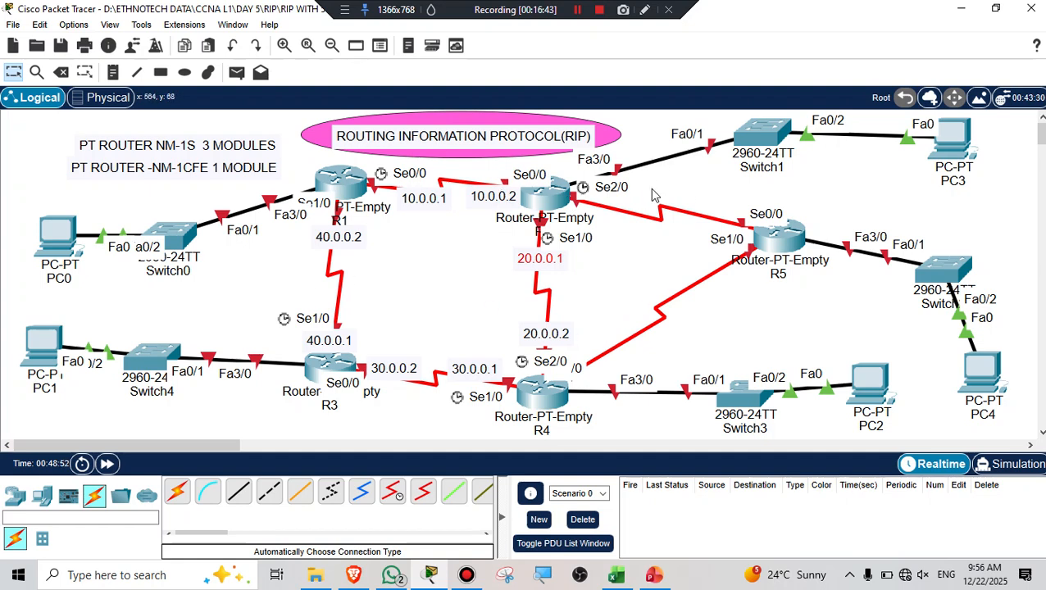
Label the serial link between R2 and R5 with notes 50.0.0.1 near R2 and 50.0.0.2 near R5.
{"action": "left_click", "coordinate": [115, 72]}
{"action": "left_click", "coordinate": [605, 202]}
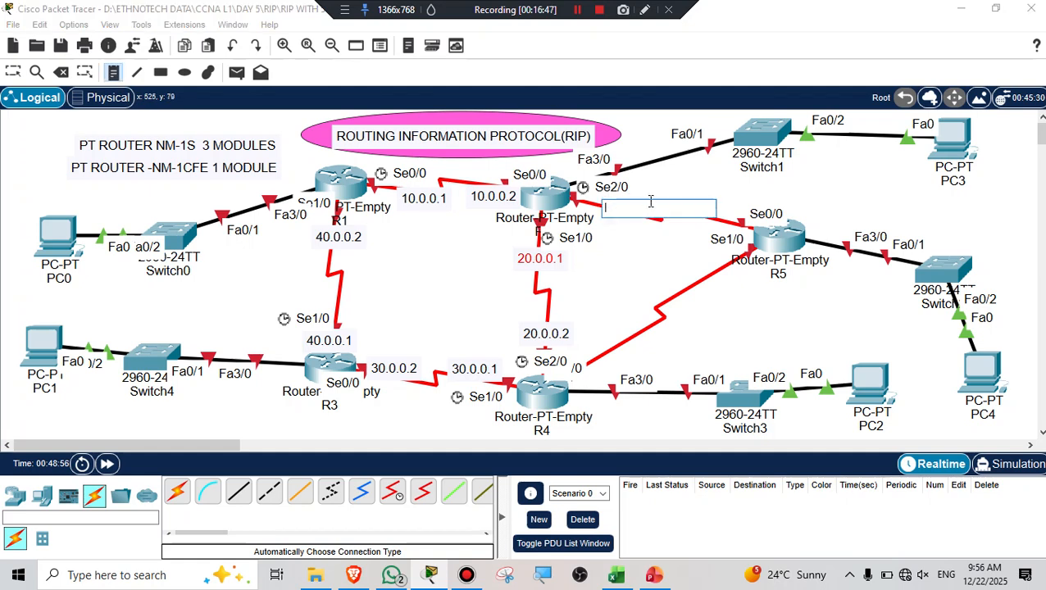
{"action": "type", "text": "50.0.0.1"}
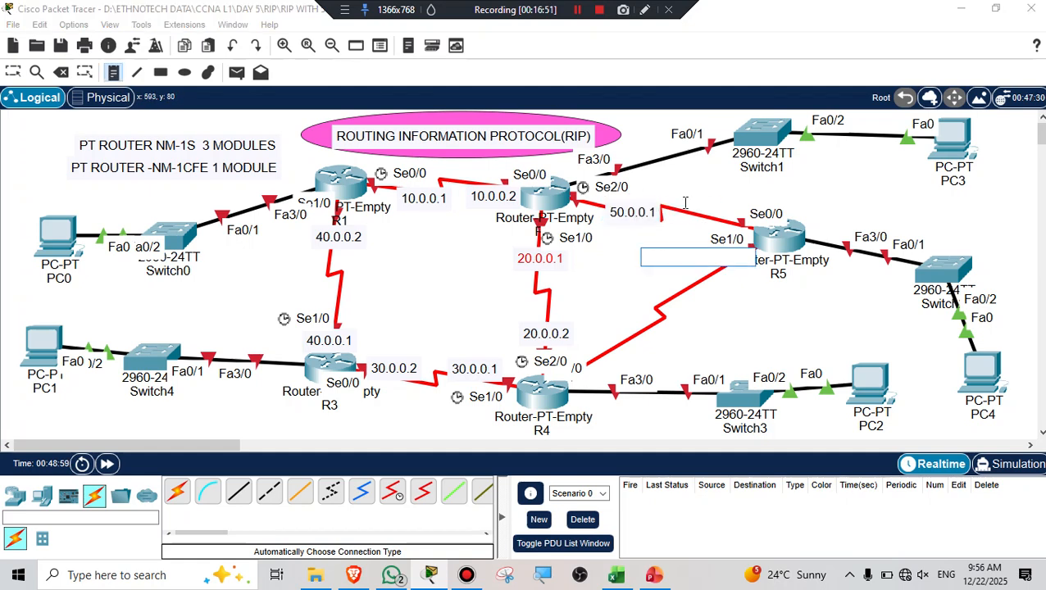
{"action": "left_click", "coordinate": [680, 193]}
{"action": "type", "text": "50"}
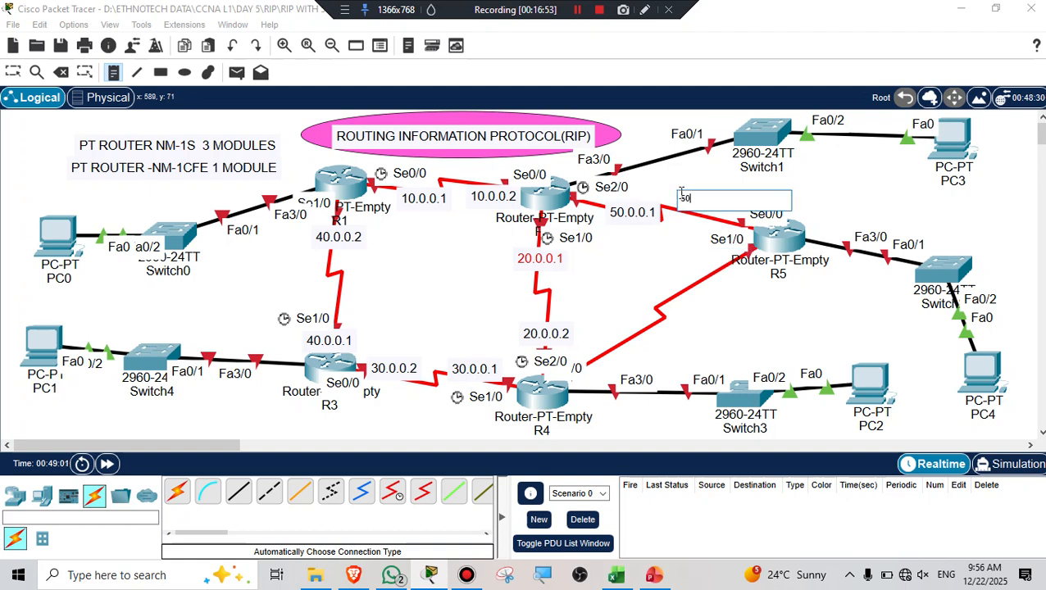
{"action": "type", "text": ".0.0.2"}
{"action": "left_click", "coordinate": [748, 320]}
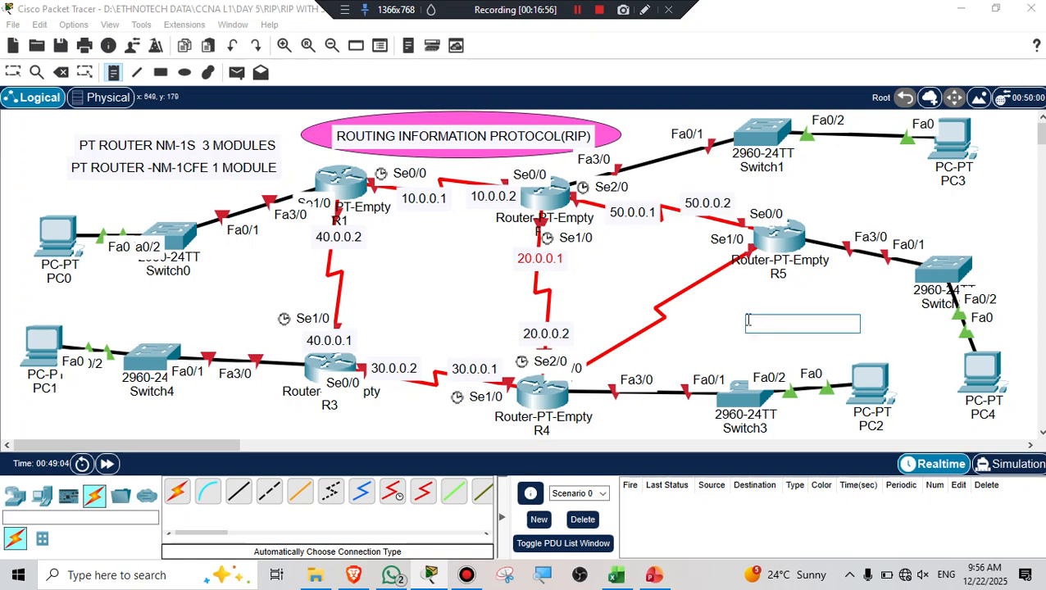
Label the serial link between R5 and R4 with notes 60.0.0.1 near R5 and 60.0.0.2 near R4.
{"action": "left_click", "coordinate": [681, 269]}
{"action": "type", "text": "50.0"}
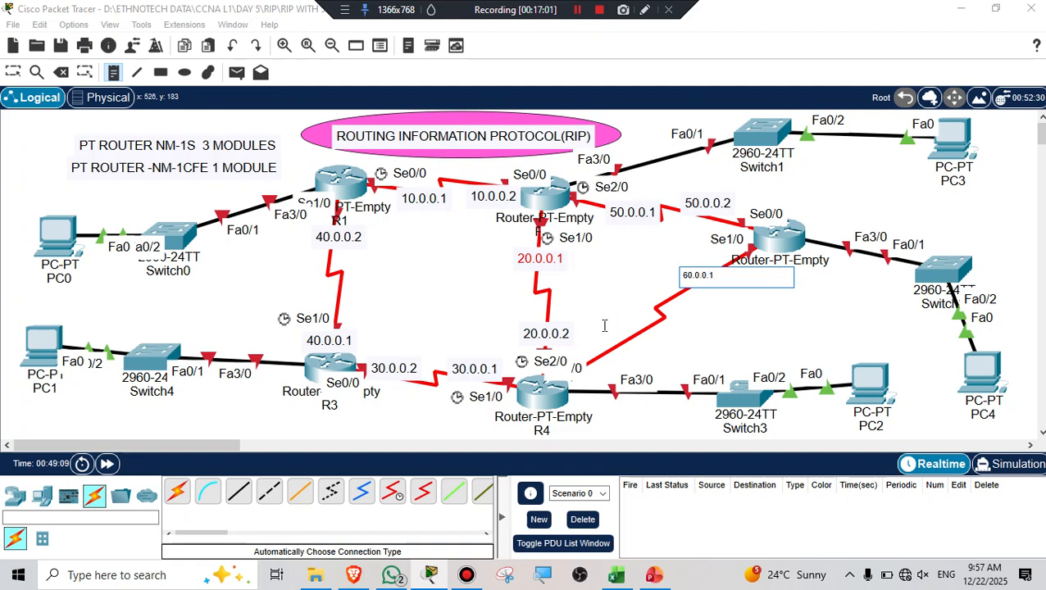
{"action": "left_click", "coordinate": [588, 350]}
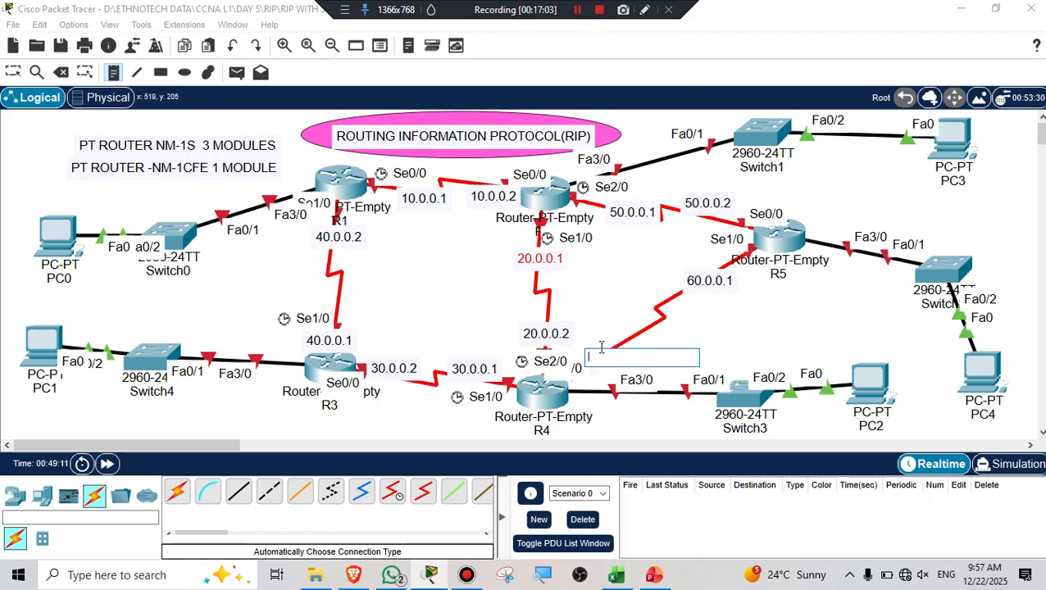
{"action": "type", "text": "60.0.0"}
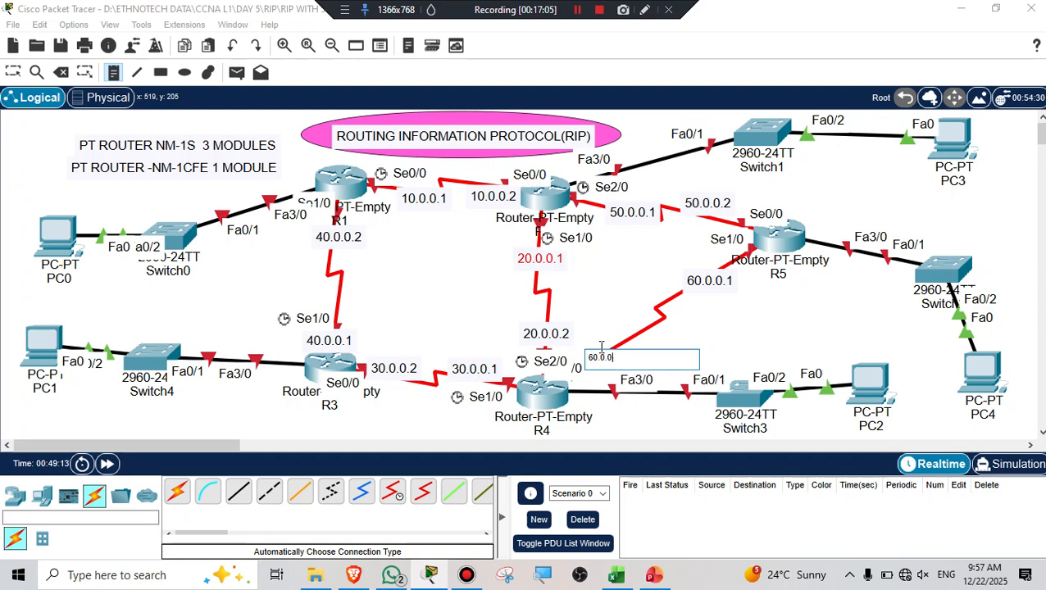
{"action": "type", "text": ".2"}
{"action": "left_click", "coordinate": [778, 304]}
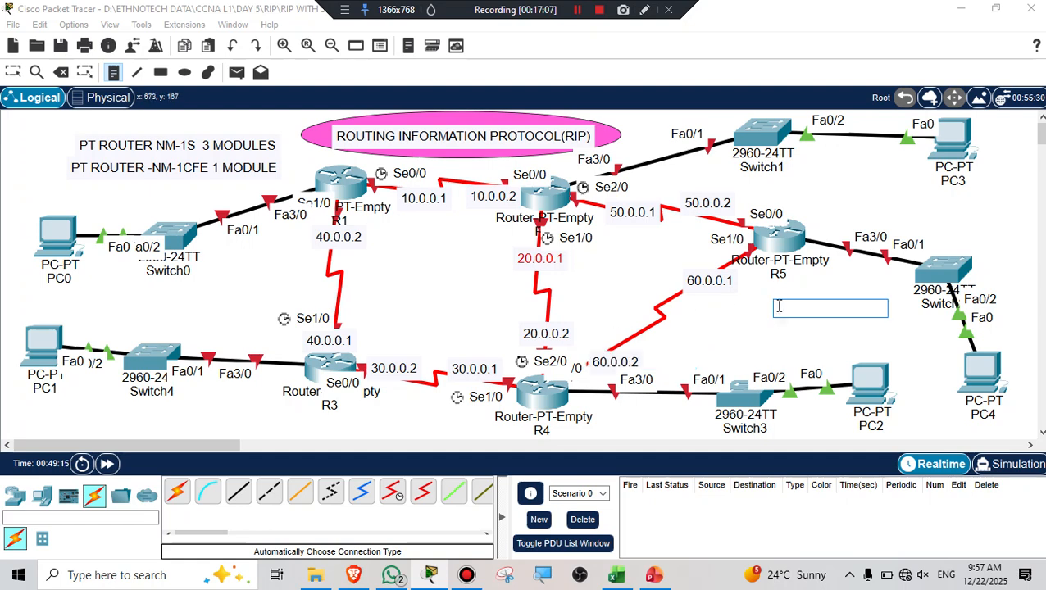
{"action": "key", "text": "Escape"}
Reposition the 60.0.0.1 and 60.0.0.2 notes along the R5–R4 link and shift router R4 slightly toward Switch3.
{"action": "left_click_drag", "start_coordinate": [700, 288], "coordinate": [695, 278]}
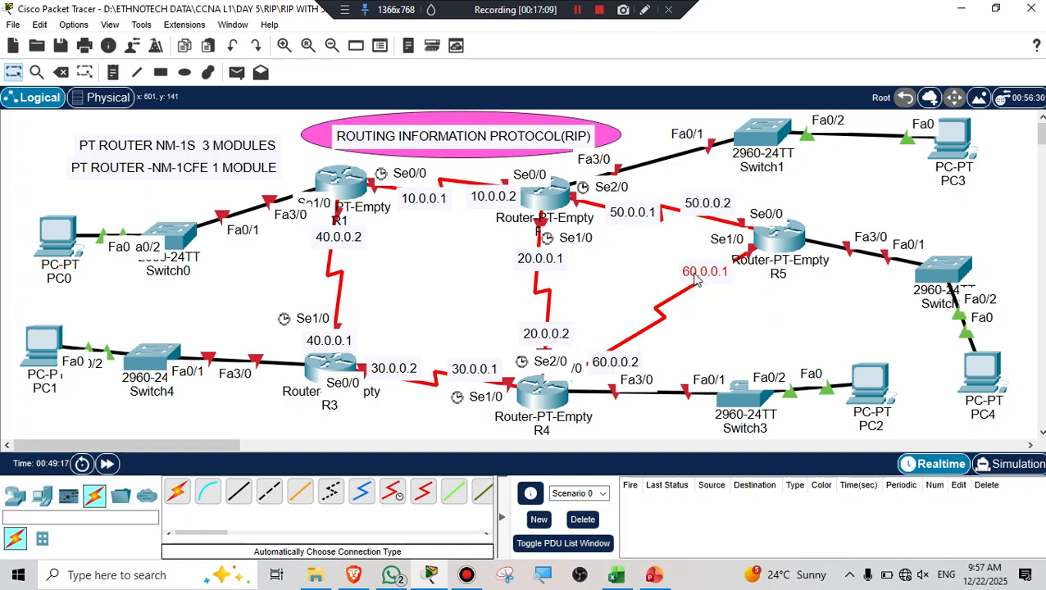
{"action": "left_click_drag", "start_coordinate": [616, 365], "coordinate": [619, 349]}
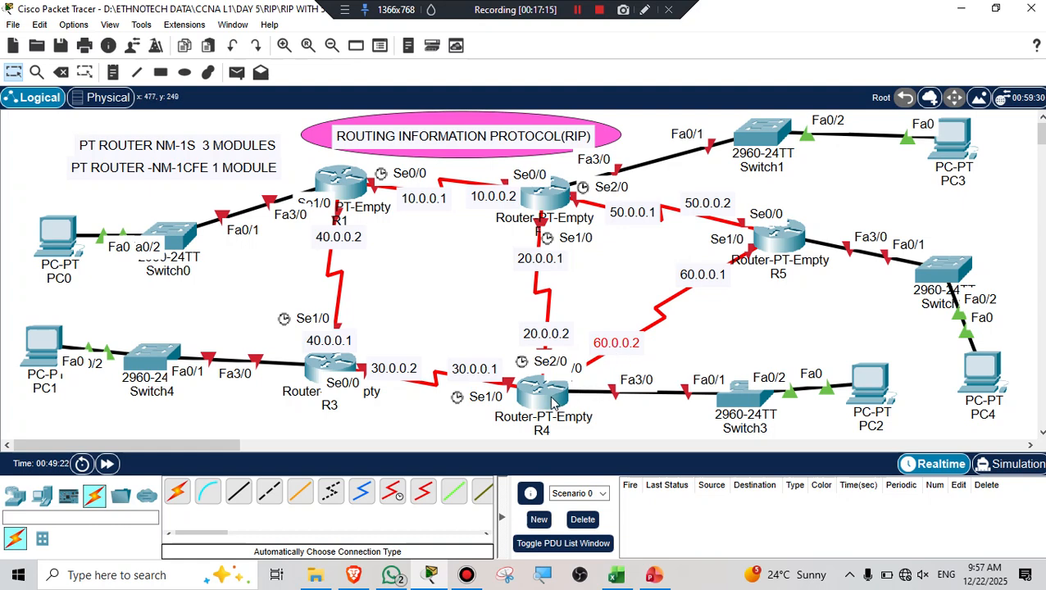
{"action": "mouse_move", "coordinate": [554, 403]}
{"action": "left_mouse_down"}
{"action": "mouse_move", "coordinate": [547, 389]}
{"action": "mouse_move", "coordinate": [568, 402]}
{"action": "left_mouse_up"}
{"action": "left_click_drag", "start_coordinate": [635, 348], "coordinate": [656, 348]}
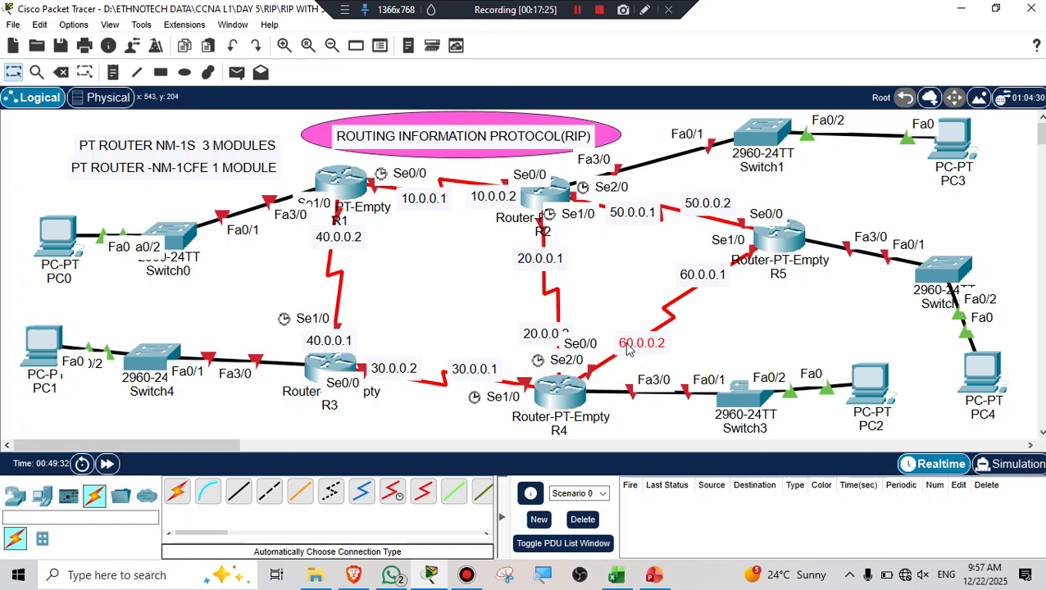
{"action": "left_click", "coordinate": [555, 399]}
{"action": "mouse_move", "coordinate": [556, 399]}
{"action": "left_mouse_down"}
{"action": "mouse_move", "coordinate": [491, 392]}
{"action": "mouse_move", "coordinate": [557, 394]}
{"action": "left_mouse_up"}
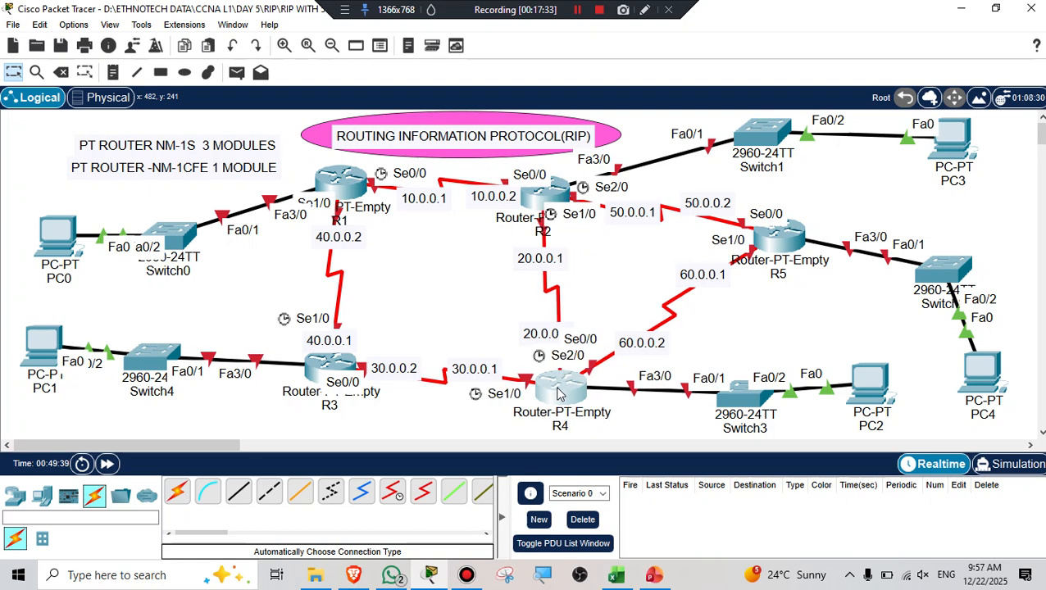
{"action": "mouse_move", "coordinate": [558, 394]}
{"action": "left_mouse_down"}
{"action": "mouse_move", "coordinate": [656, 394]}
{"action": "mouse_move", "coordinate": [560, 394]}
{"action": "left_mouse_up"}
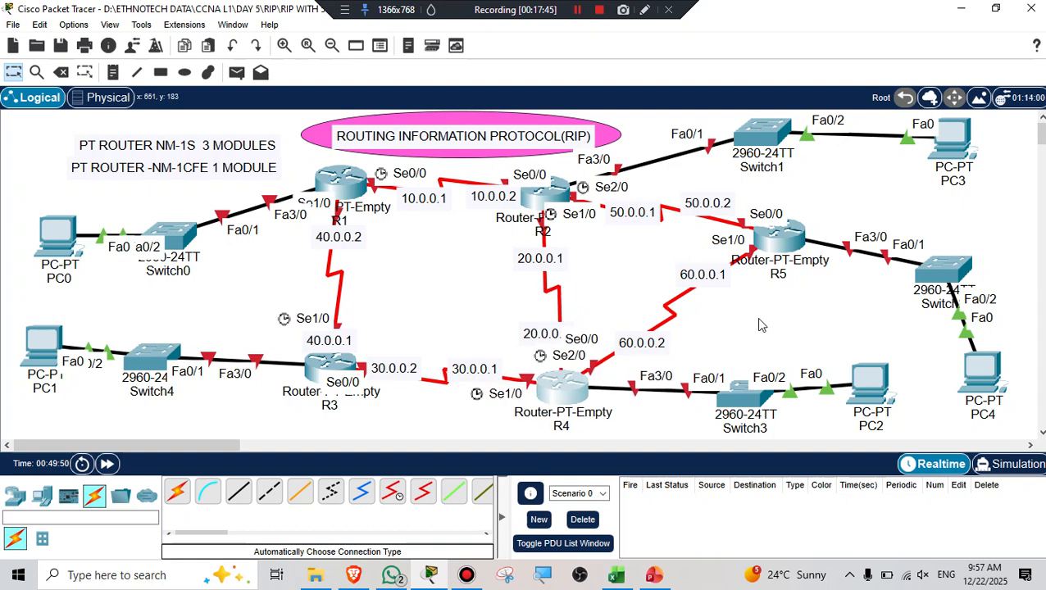
Nudge the 60.0.0.1 and 50.0.0.2 notes closer to R5 and the 50.0.0.1 note onto the R2–R5 link.
{"action": "left_click_drag", "start_coordinate": [711, 275], "coordinate": [727, 277]}
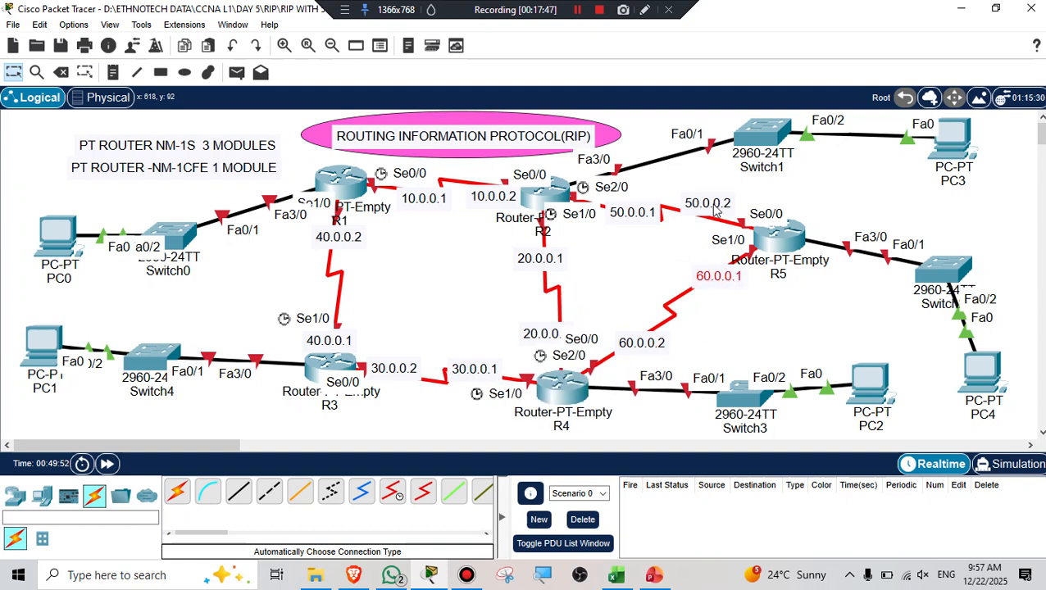
{"action": "left_click_drag", "start_coordinate": [715, 211], "coordinate": [711, 222]}
{"action": "left_click", "coordinate": [632, 214]}
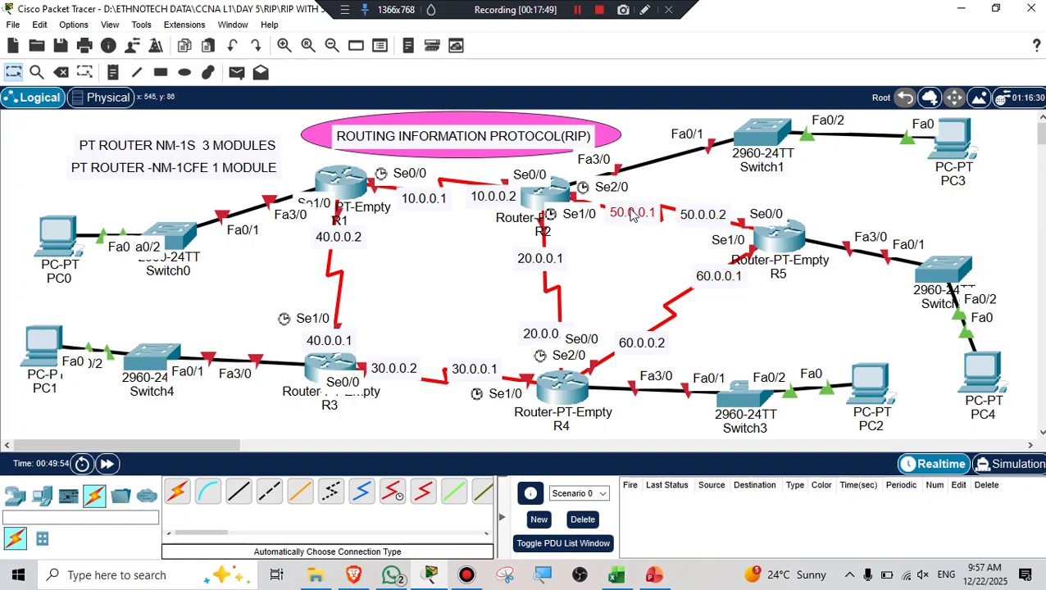
{"action": "left_click_drag", "start_coordinate": [631, 214], "coordinate": [629, 206]}
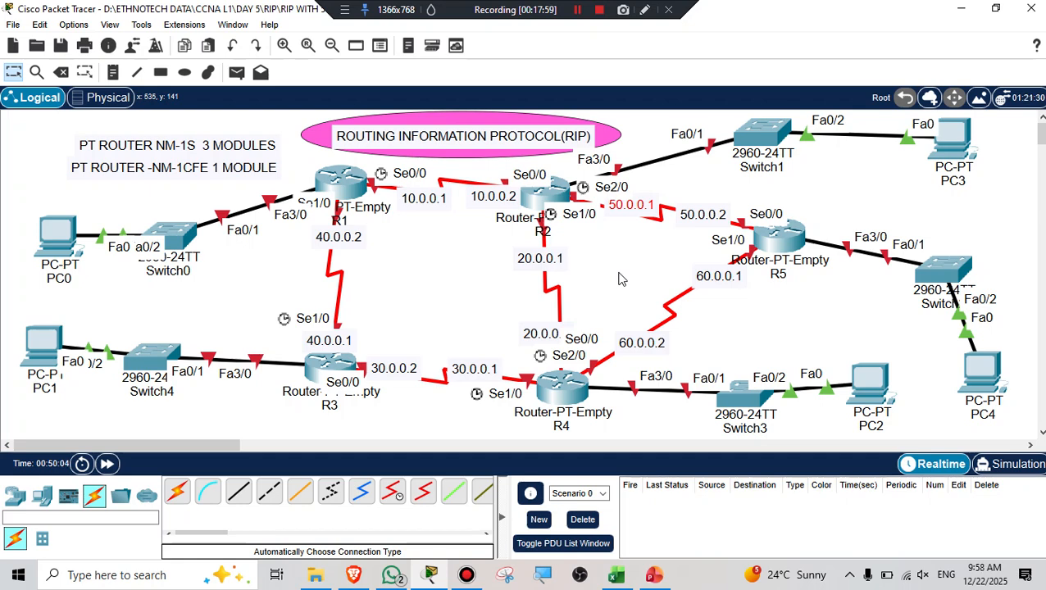
Label the link between Switch0 and R1 with the note 200.0.0.1.
{"action": "mouse_move", "coordinate": [776, 244]}
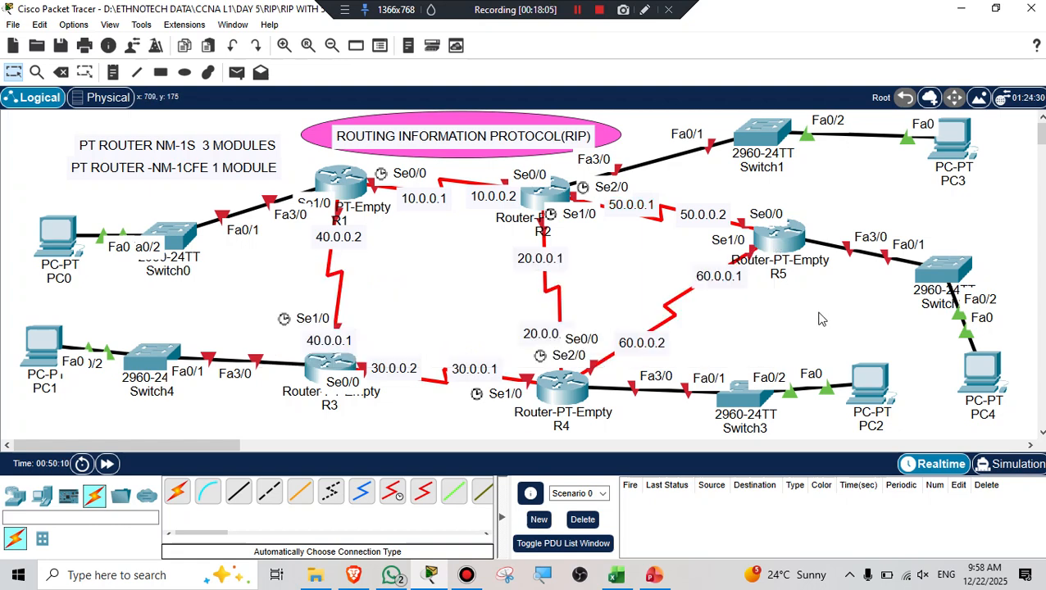
{"action": "left_click", "coordinate": [114, 73]}
{"action": "left_click", "coordinate": [203, 194]}
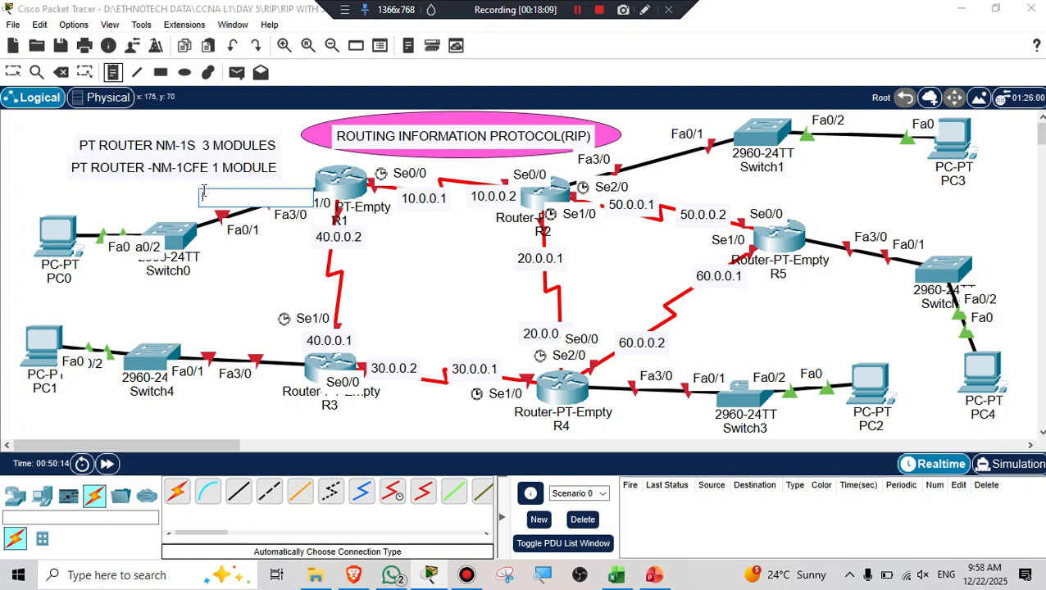
{"action": "type", "text": "192"}
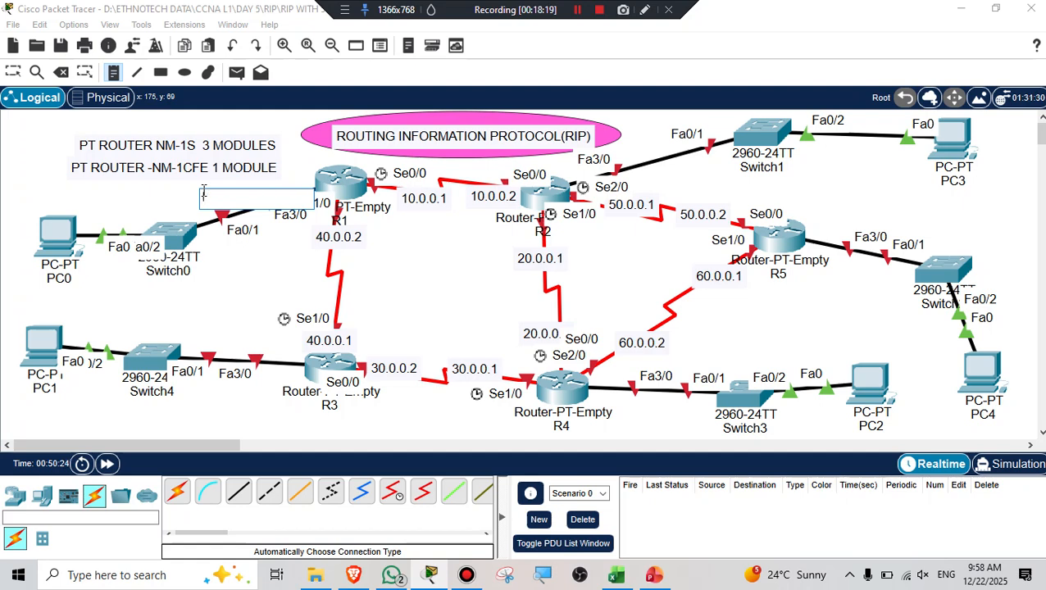
{"action": "type", "text": "200.0.0.1"}
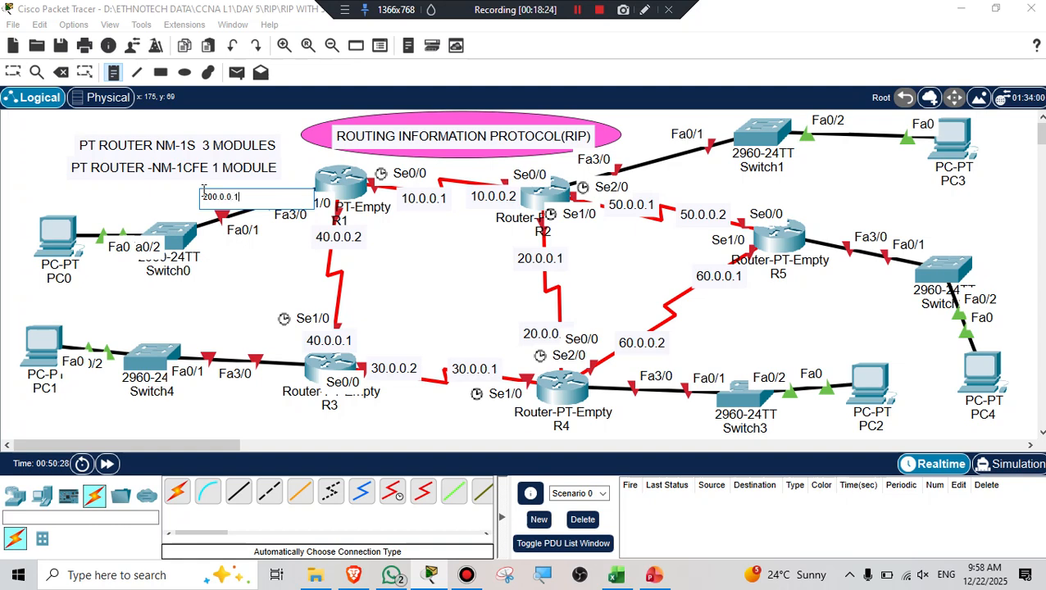
Add a 200.0.0.2 note above the R3–Switch4 link and move it beside the R2–Switch1 link.
{"action": "left_click", "coordinate": [211, 341]}
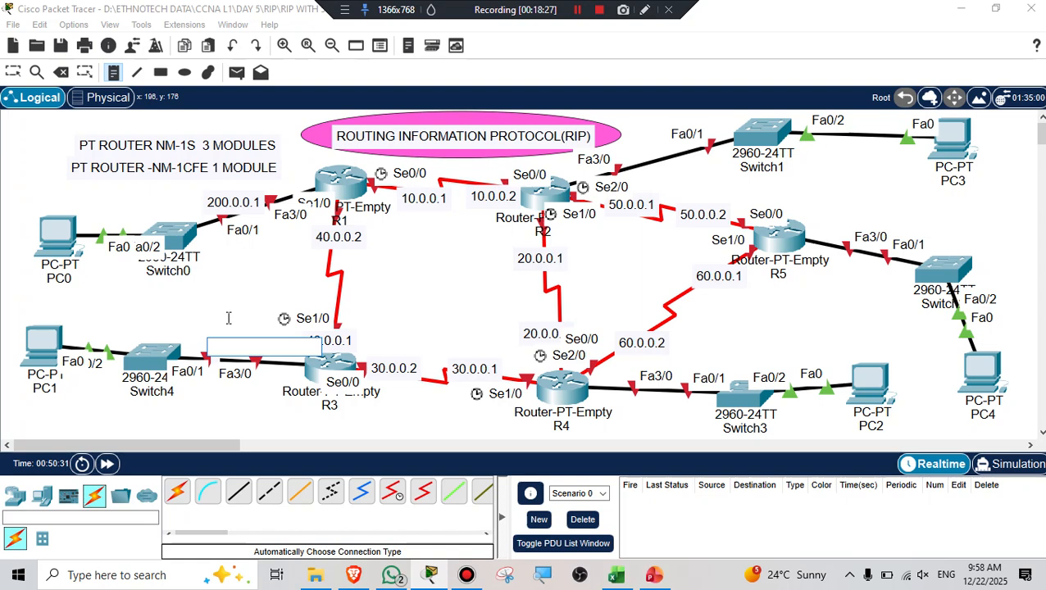
{"action": "type", "text": "200."}
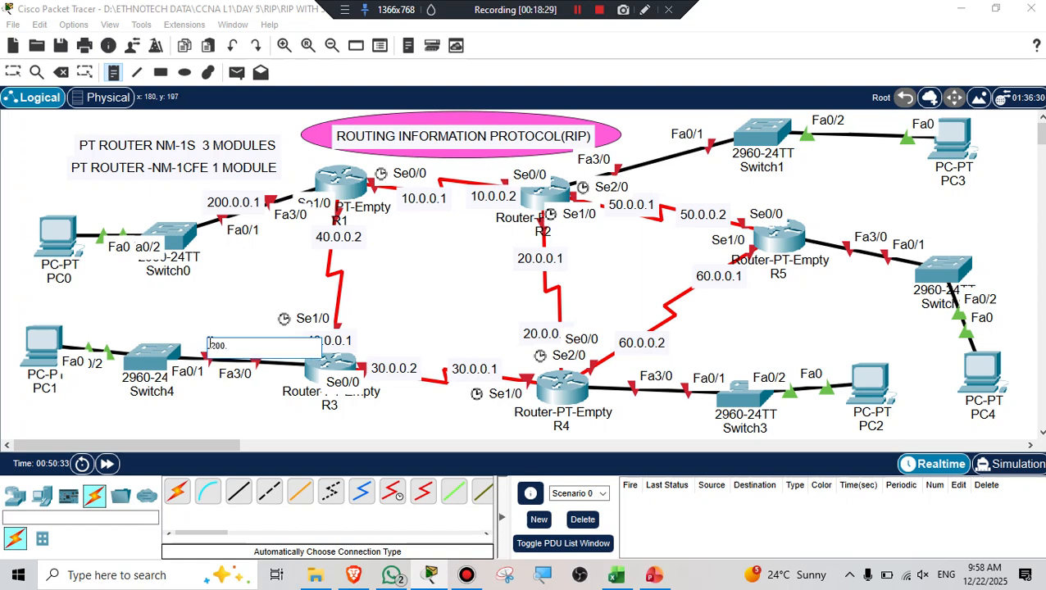
{"action": "type", "text": "0.0.2"}
{"action": "left_click", "coordinate": [432, 300]}
{"action": "key", "text": "Escape"}
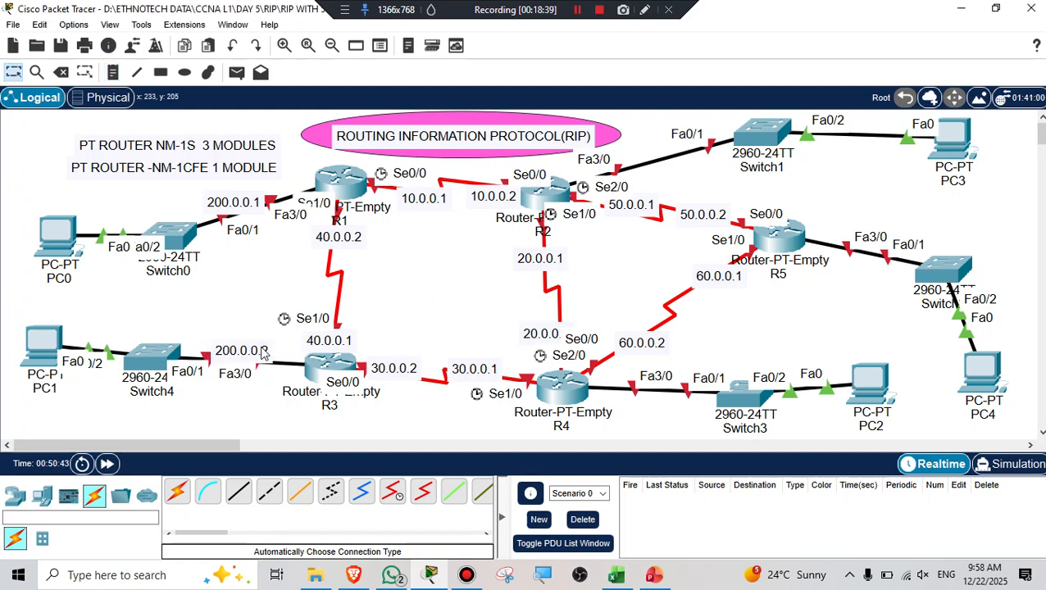
{"action": "left_click_drag", "start_coordinate": [259, 355], "coordinate": [667, 163]}
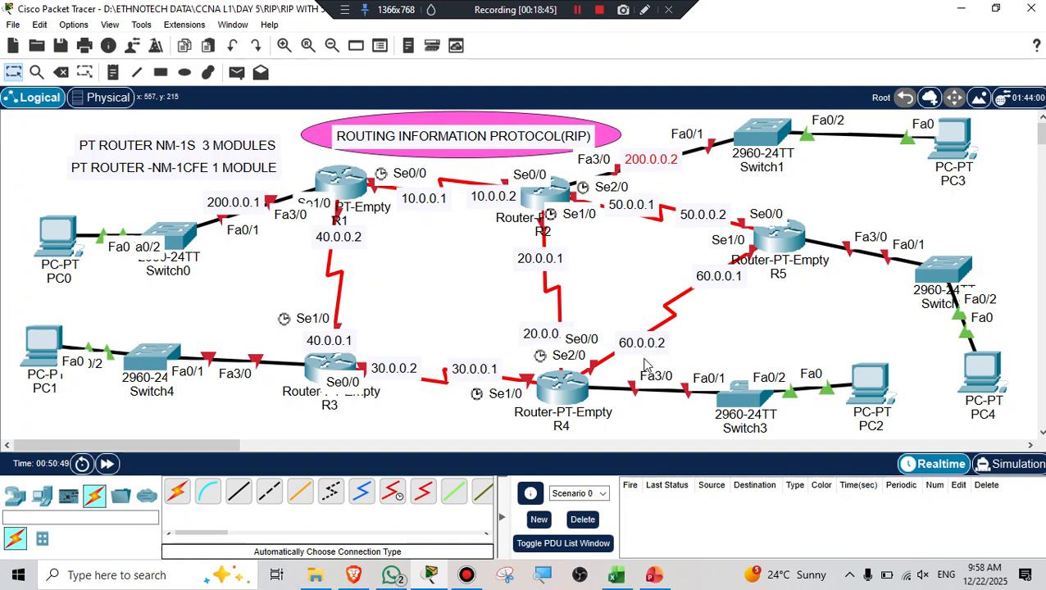
{"action": "left_click", "coordinate": [113, 73]}
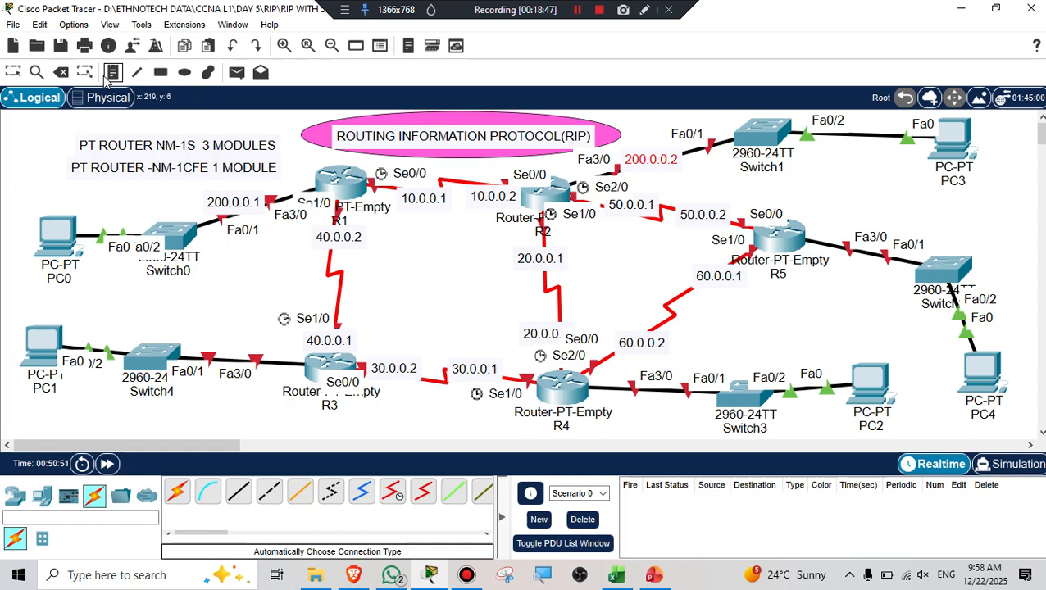
{"action": "left_click", "coordinate": [632, 403]}
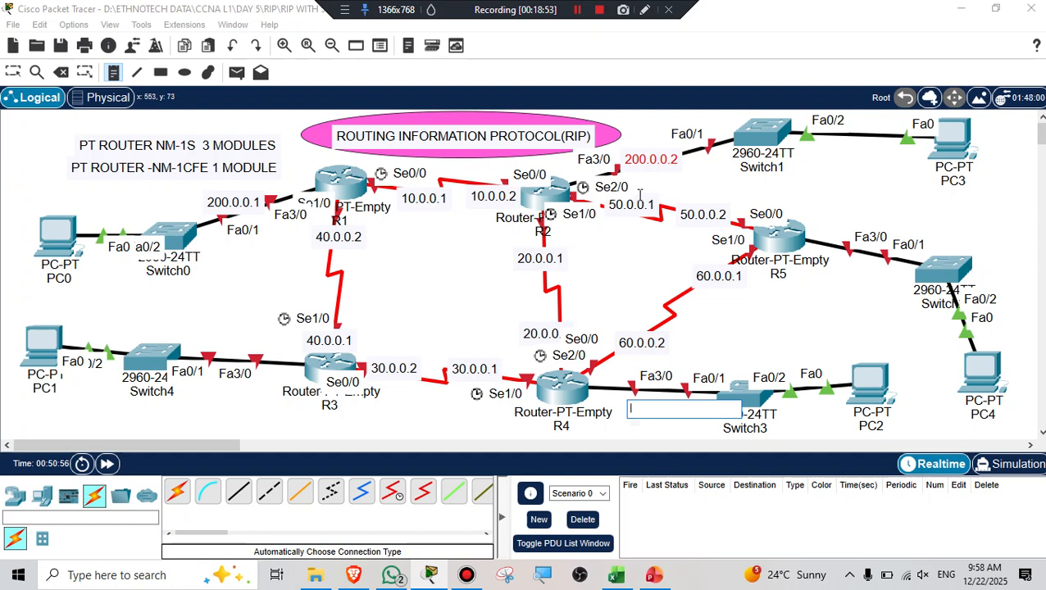
{"action": "key", "text": "Escape"}
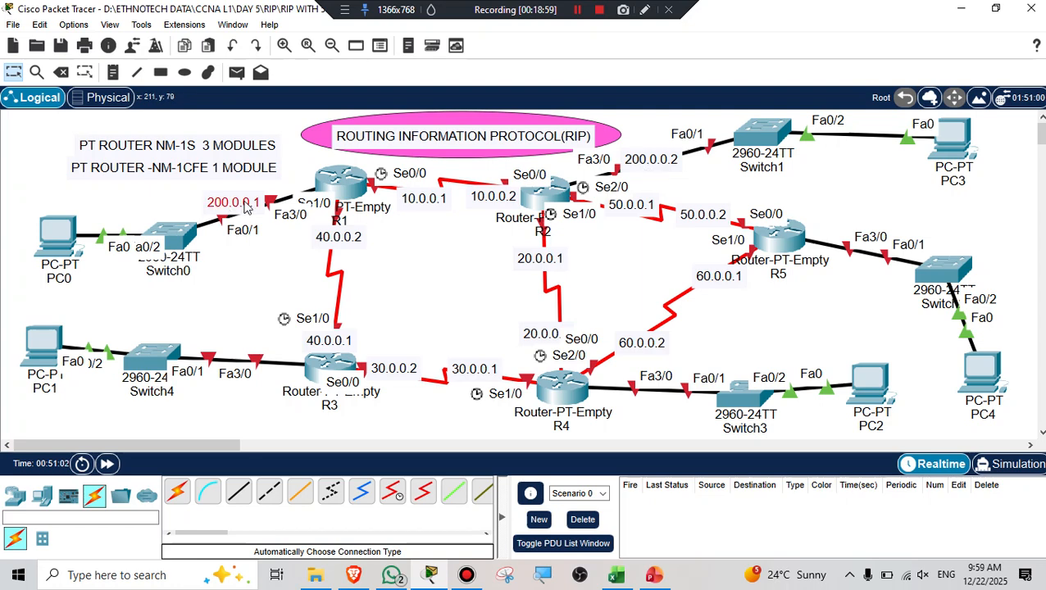
Change the Switch0–R1 link note to 200.0.1.1 and the R2–Switch1 link note to 200.0.2.1.
{"action": "double_click", "coordinate": [244, 205]}
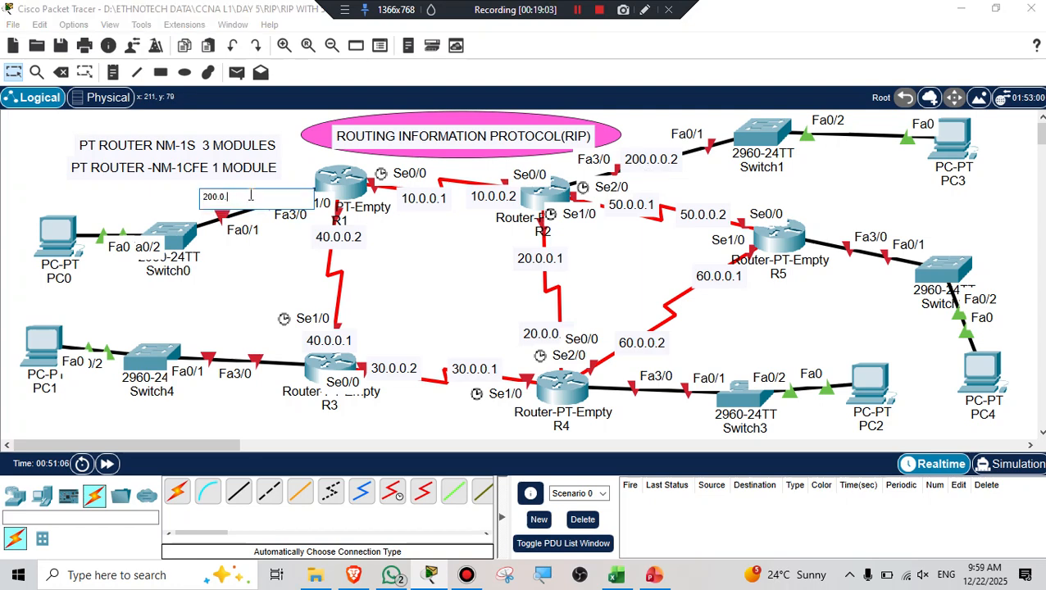
{"action": "type", "text": ".1"}
{"action": "left_click", "coordinate": [695, 180]}
{"action": "double_click", "coordinate": [666, 164]}
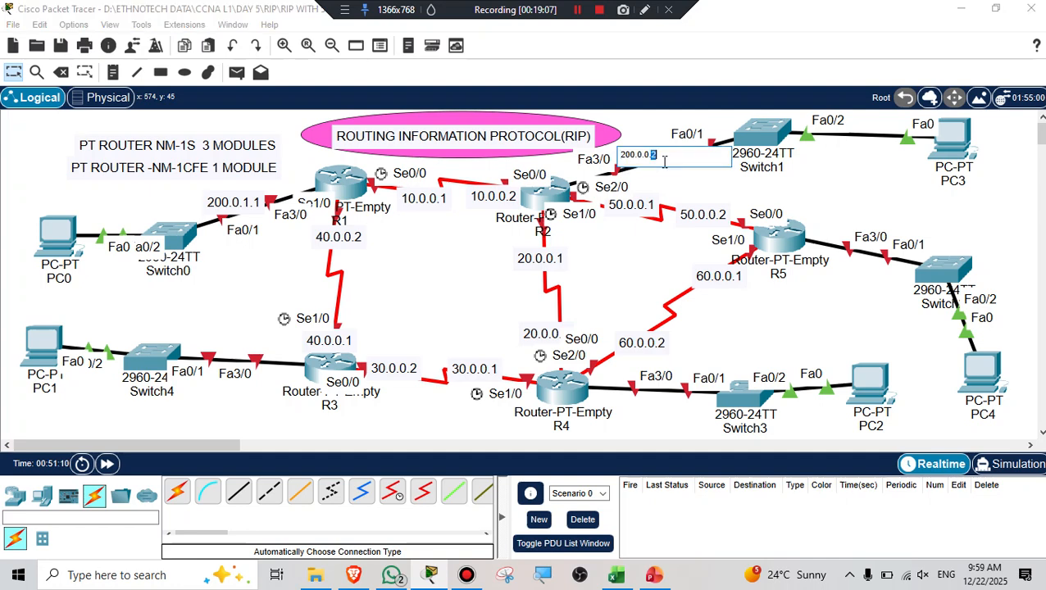
{"action": "key", "text": "BackSpace"}
{"action": "type", "text": "1"}
{"action": "left_click", "coordinate": [730, 332]}
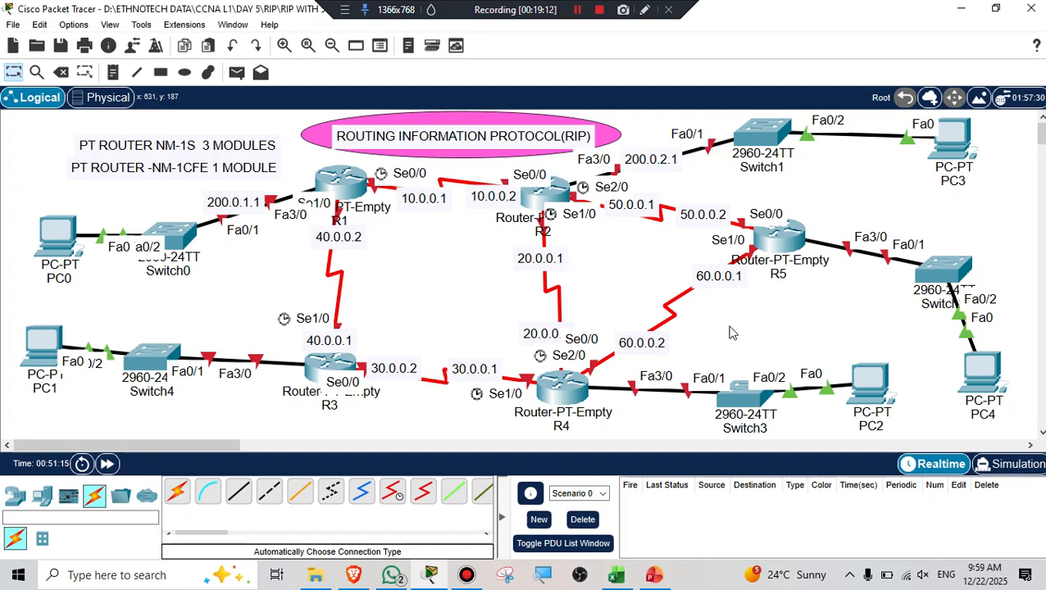
Copy the 200.0.2.1 note's text and use it to add a 200.0.3.1 note below the R4–Switch3 link.
{"action": "left_click", "coordinate": [665, 167]}
{"action": "left_click_drag", "start_coordinate": [668, 155], "coordinate": [617, 149]}
{"action": "key", "text": "ctrl+c"}
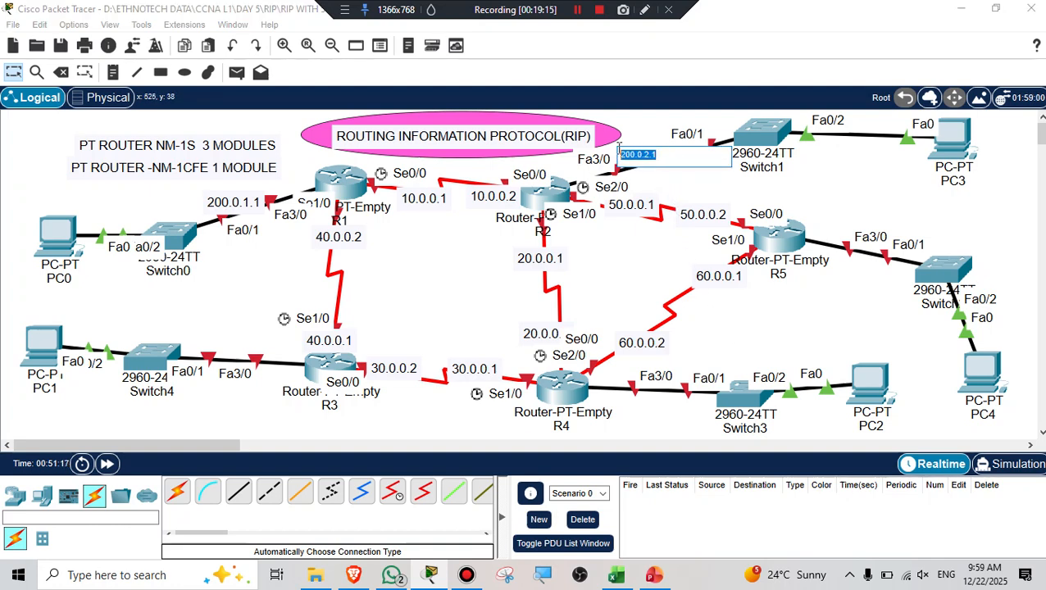
{"action": "left_click", "coordinate": [709, 336]}
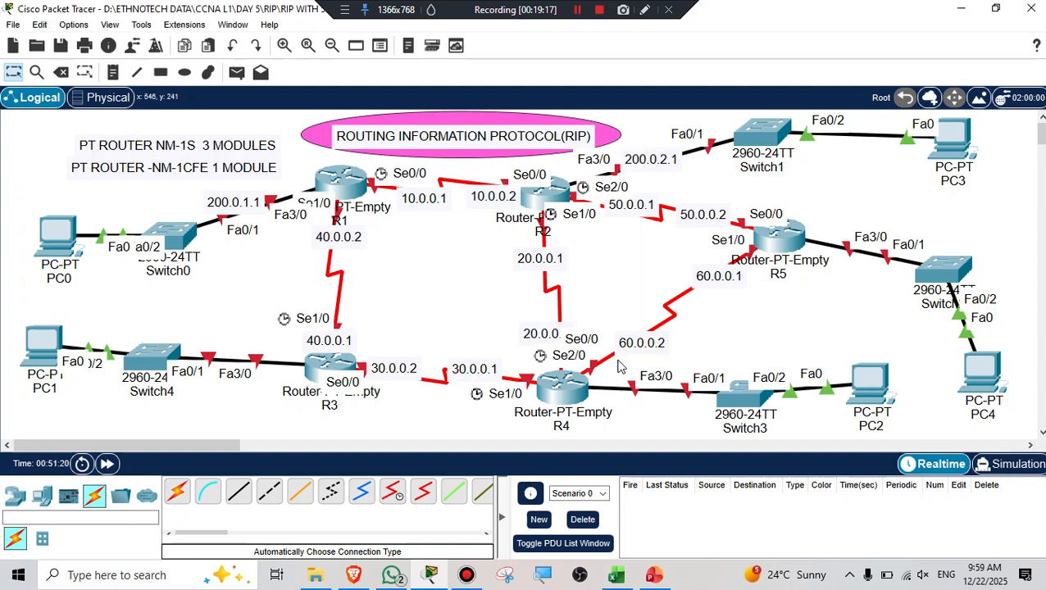
{"action": "left_click", "coordinate": [637, 398]}
{"action": "key", "text": "ctrl+v"}
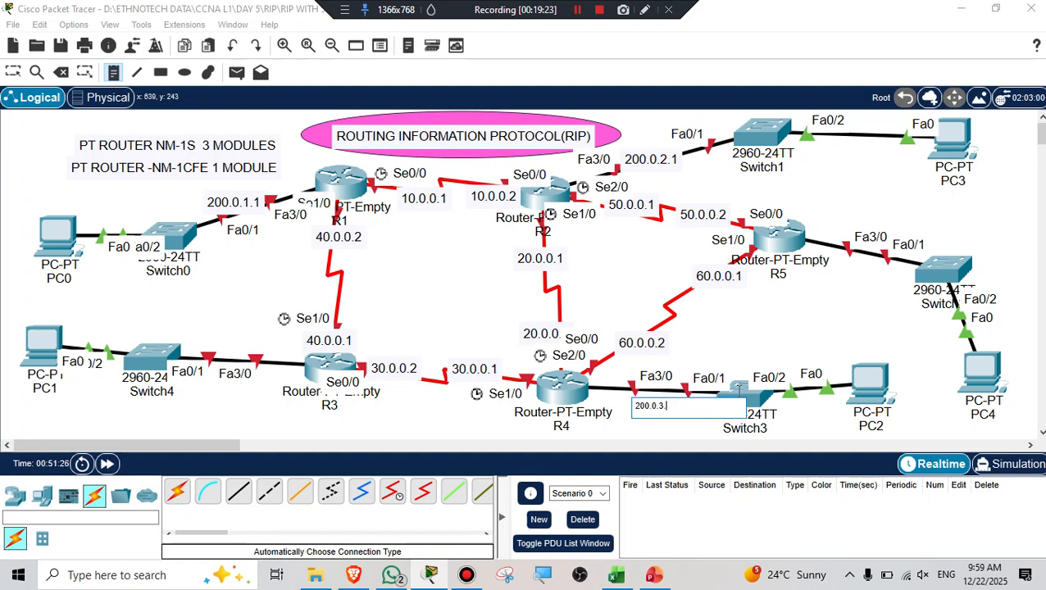
{"action": "left_click", "coordinate": [247, 400]}
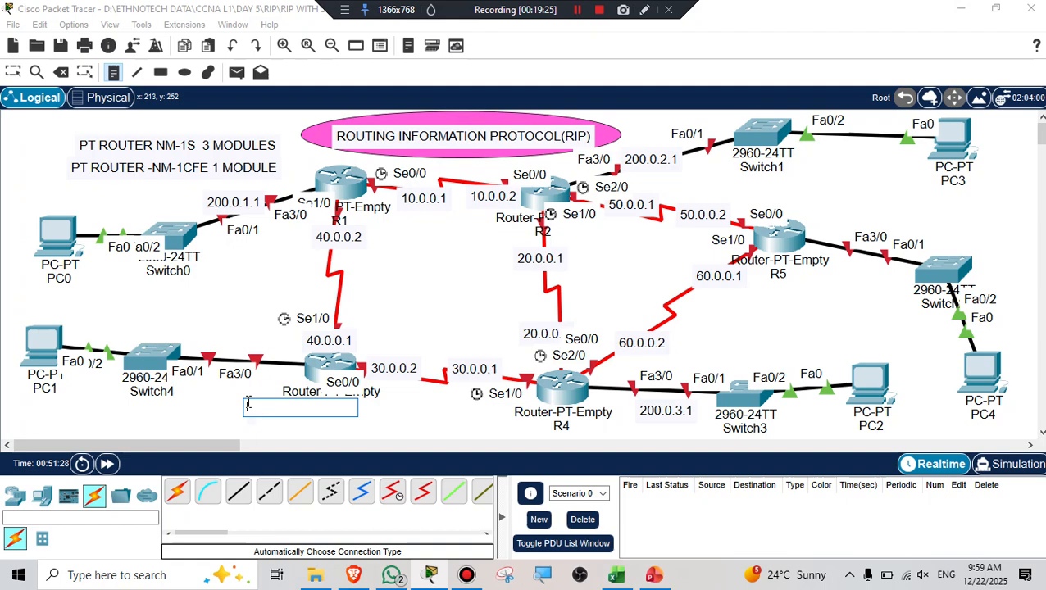
Add a 200.0.4.1 note above the link between Switch4 and R3, based on the copied address.
{"action": "left_click", "coordinate": [221, 341]}
{"action": "key", "text": "ctrl+v"}
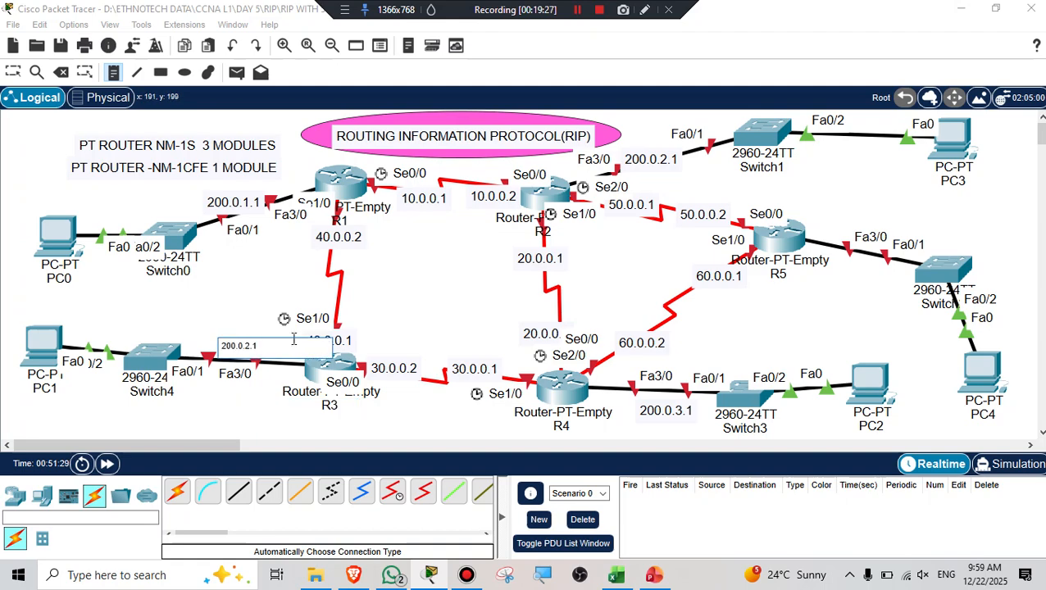
{"action": "key", "text": "BackSpace"}
{"action": "key", "text": "BackSpace"}
{"action": "type", "text": "4.1"}
{"action": "left_click", "coordinate": [449, 311]}
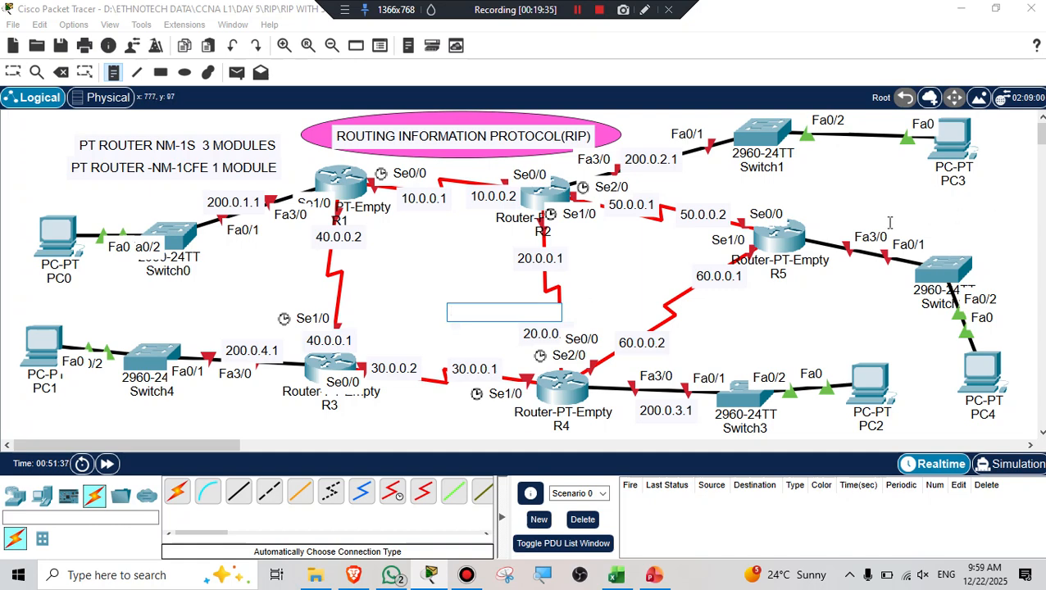
Add a 200.0.5.1 note above the link between R5 and its LAN switch.
{"action": "left_click", "coordinate": [836, 205]}
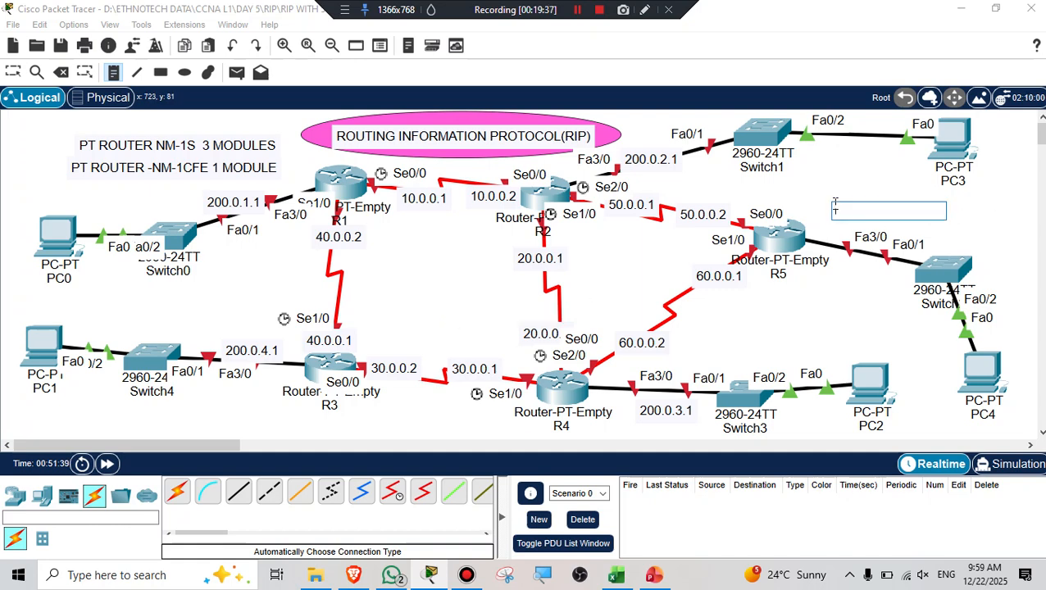
{"action": "key", "text": "ctrl+v"}
{"action": "key", "text": "BackSpace"}
{"action": "key", "text": "BackSpace"}
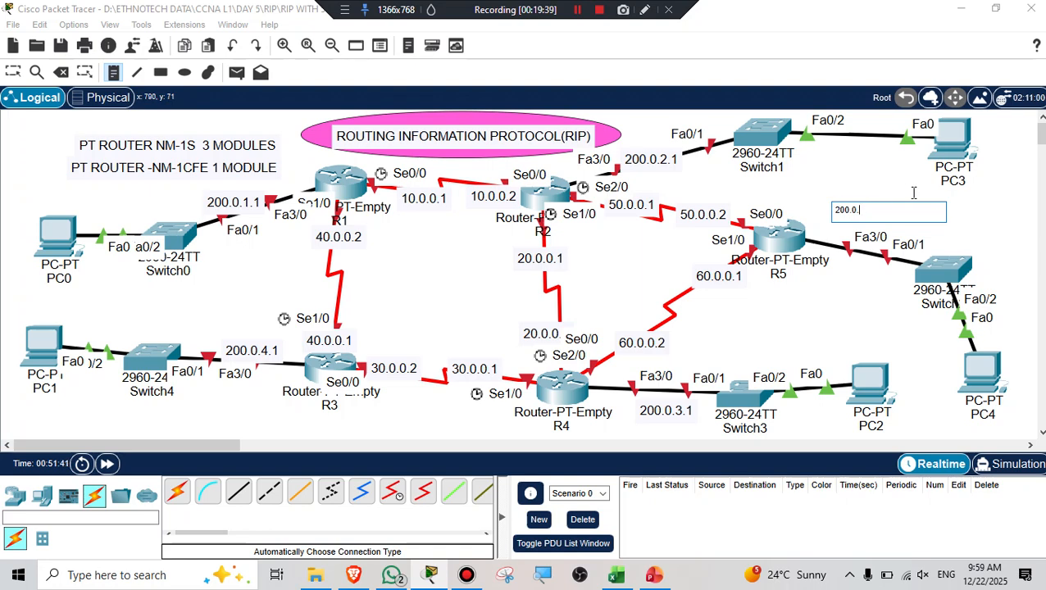
{"action": "type", "text": "5.1"}
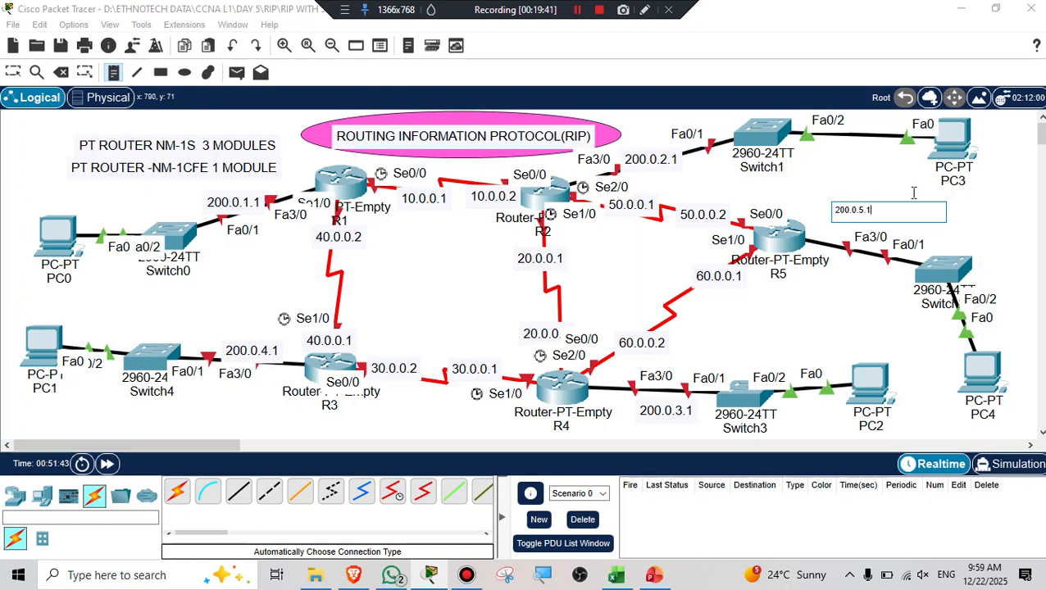
{"action": "left_click", "coordinate": [936, 223]}
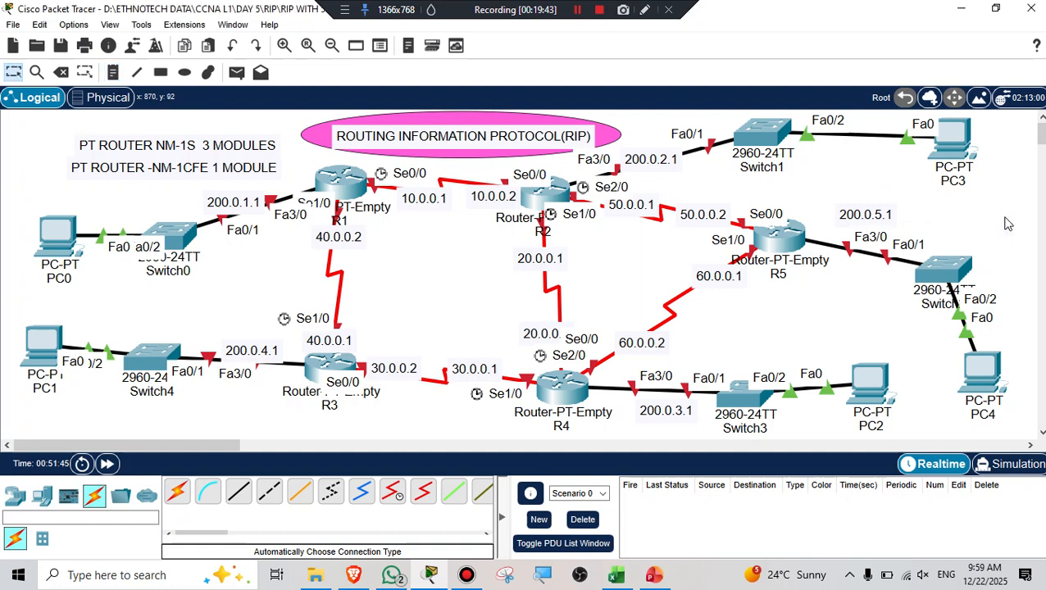
Raise the 200.0.4.1 and 200.0.1.1 notes slightly off their links and move the 200.0.5.1 note below the R5 LAN link.
{"action": "left_click_drag", "start_coordinate": [255, 355], "coordinate": [256, 343]}
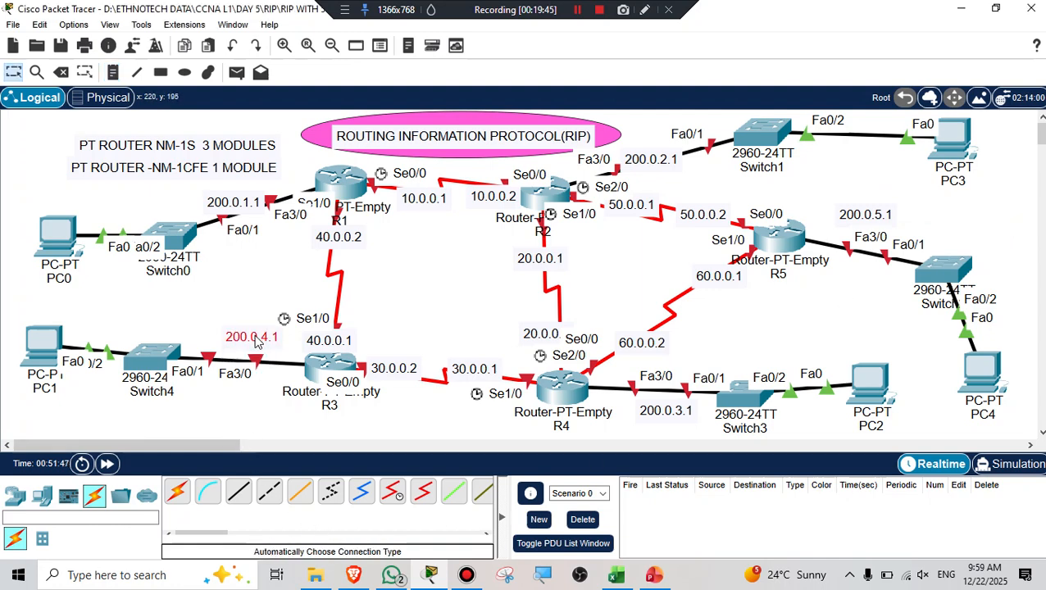
{"action": "left_click_drag", "start_coordinate": [233, 208], "coordinate": [234, 200]}
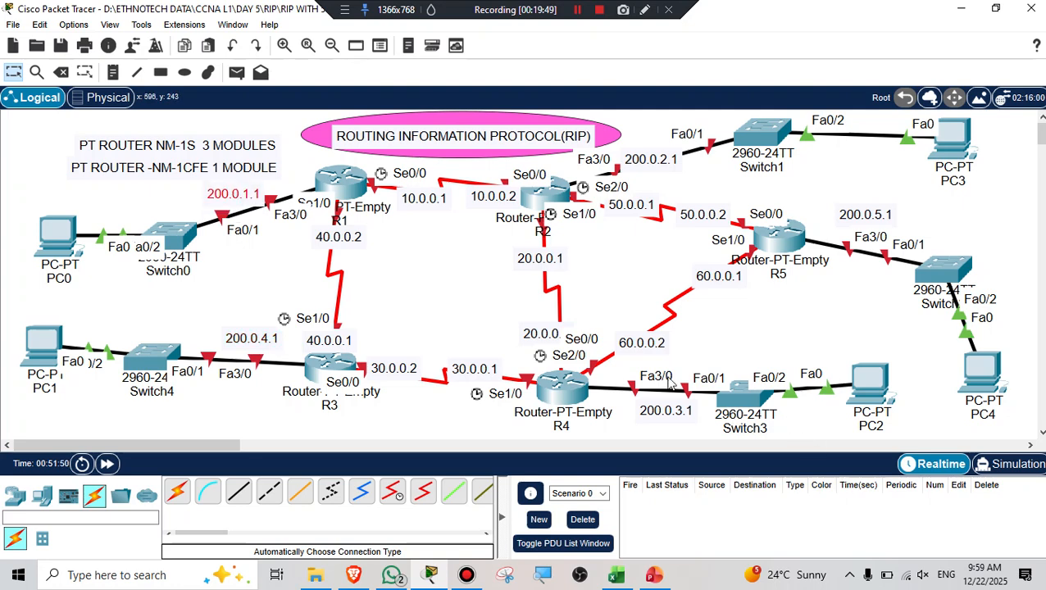
{"action": "left_click_drag", "start_coordinate": [870, 215], "coordinate": [852, 264]}
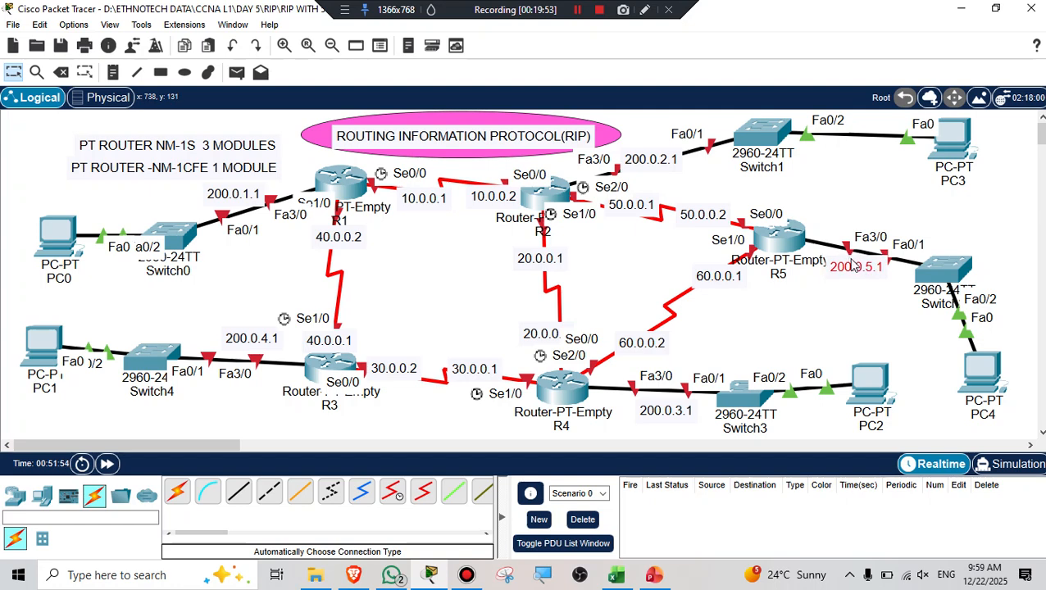
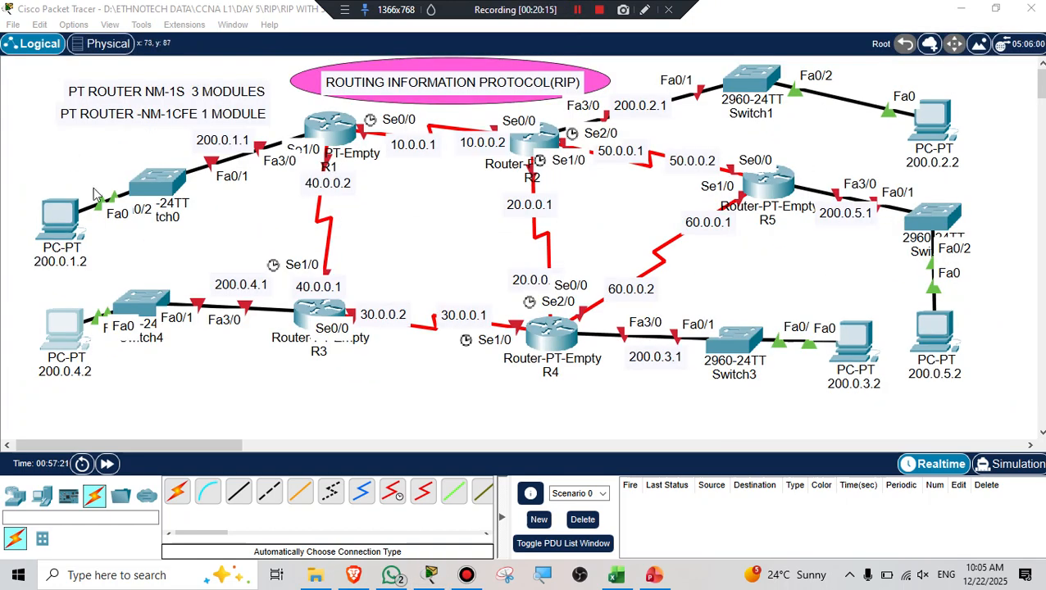
Give the PC attached to Switch0 the static IPv4 address 200.0.1.2 with subnet mask 255.255.255.0.
{"action": "left_click", "coordinate": [85, 262]}
{"action": "left_click_drag", "start_coordinate": [82, 262], "coordinate": [28, 264]}
{"action": "left_click", "coordinate": [58, 218]}
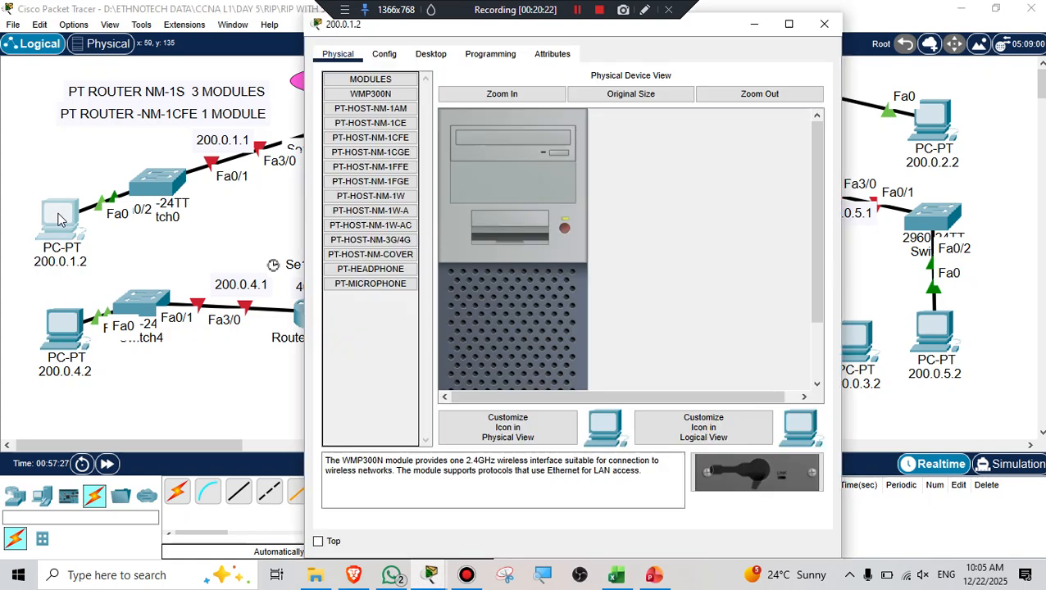
{"action": "left_click", "coordinate": [431, 53]}
{"action": "left_click", "coordinate": [382, 97]}
{"action": "left_click", "coordinate": [518, 158]}
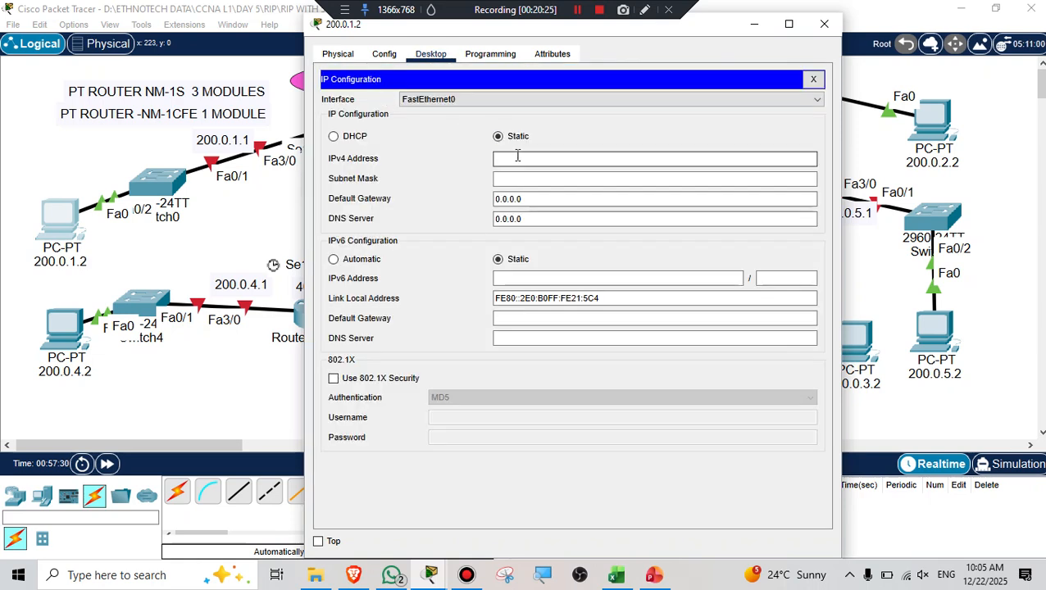
{"action": "type", "text": "200.0.4.2"}
{"action": "left_click", "coordinate": [518, 173]}
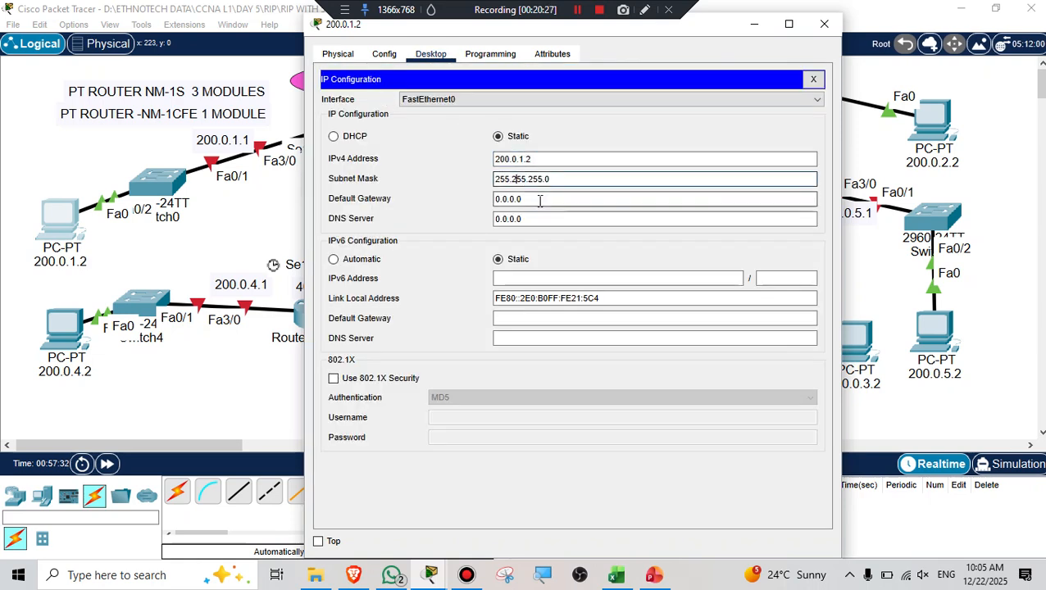
Set the default gateway of the PC on Switch0 to 200.0.1.1 and close its configuration window.
{"action": "key", "text": "Tab"}
{"action": "type", "text": "200.0.1.2"}
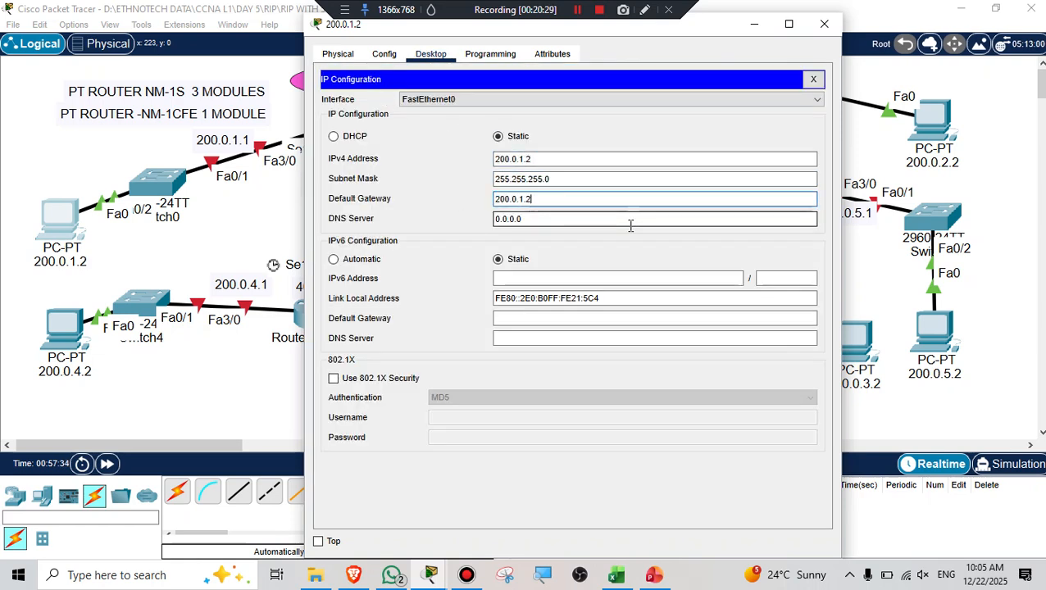
{"action": "type", "text": "1"}
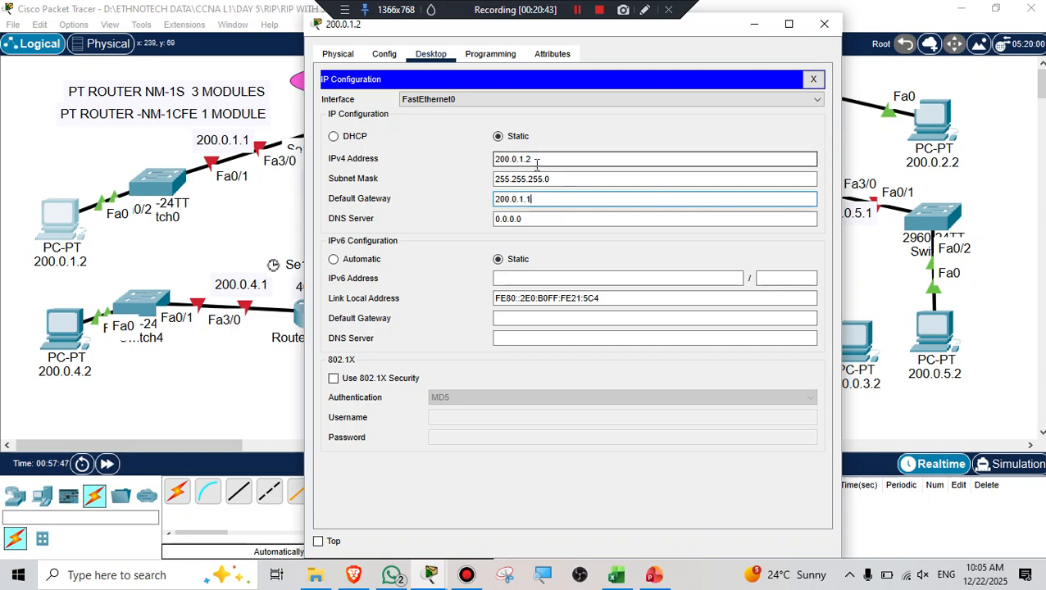
{"action": "left_click", "coordinate": [824, 24]}
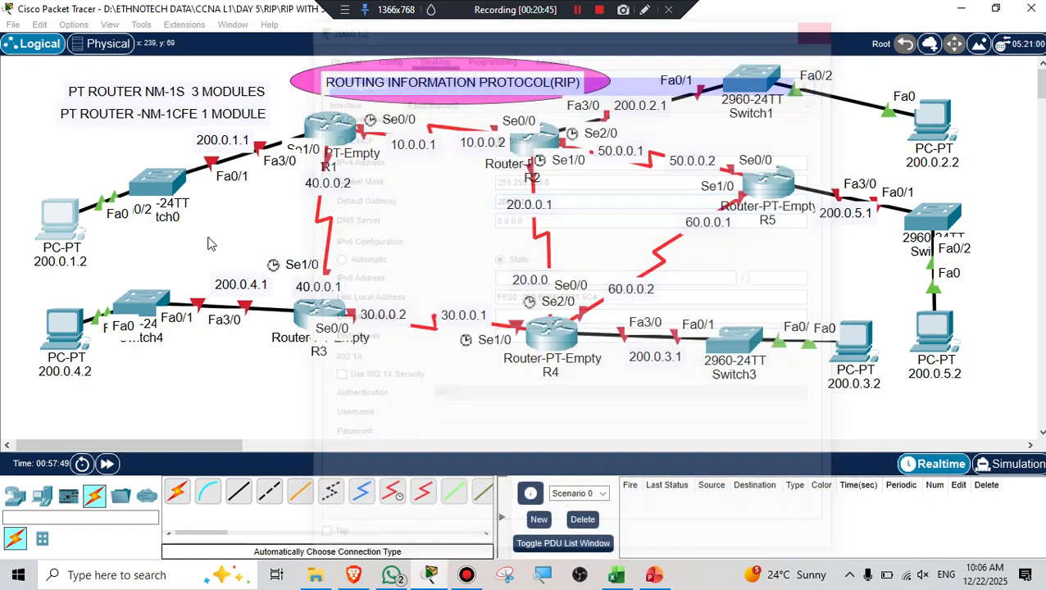
Copy the 200.0.4.2 label of the PC on Switch4 and allow msedge.exe network access in the antivirus dialog.
{"action": "double_click", "coordinate": [79, 372]}
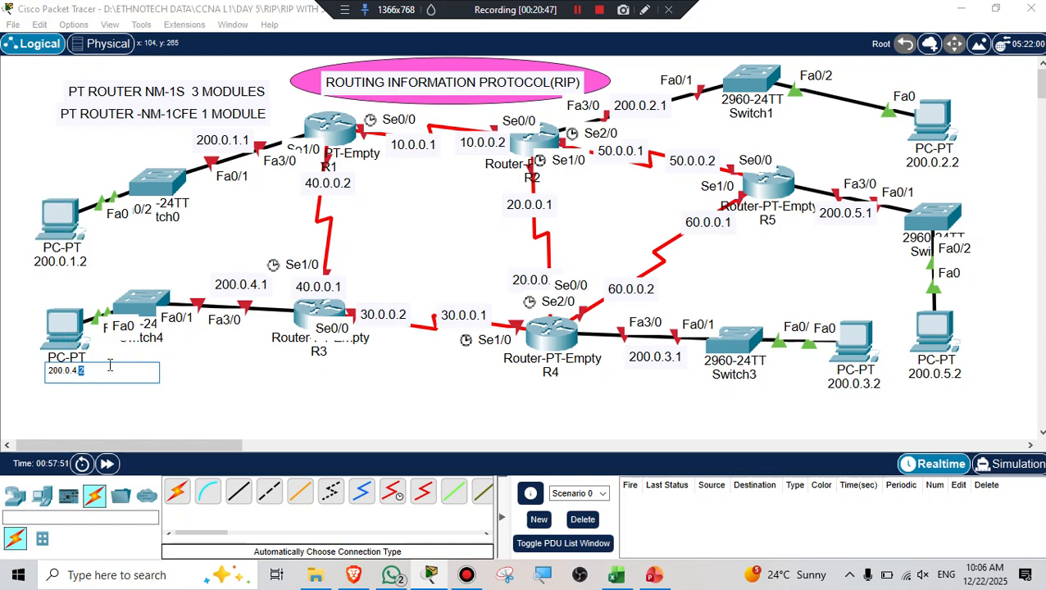
{"action": "left_click", "coordinate": [89, 370]}
{"action": "left_click_drag", "start_coordinate": [46, 368], "coordinate": [112, 369]}
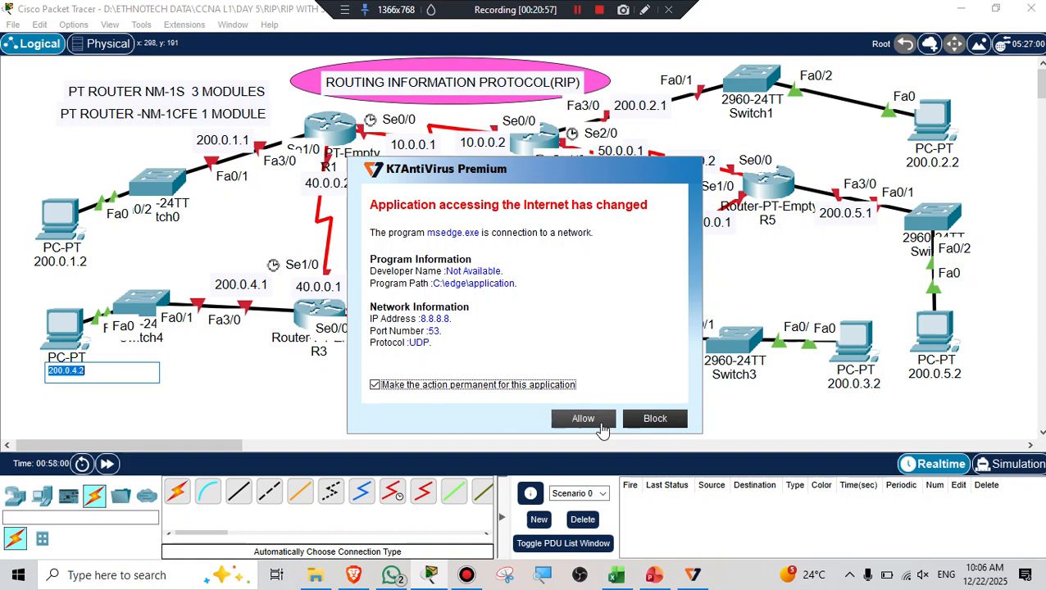
{"action": "left_click", "coordinate": [583, 419]}
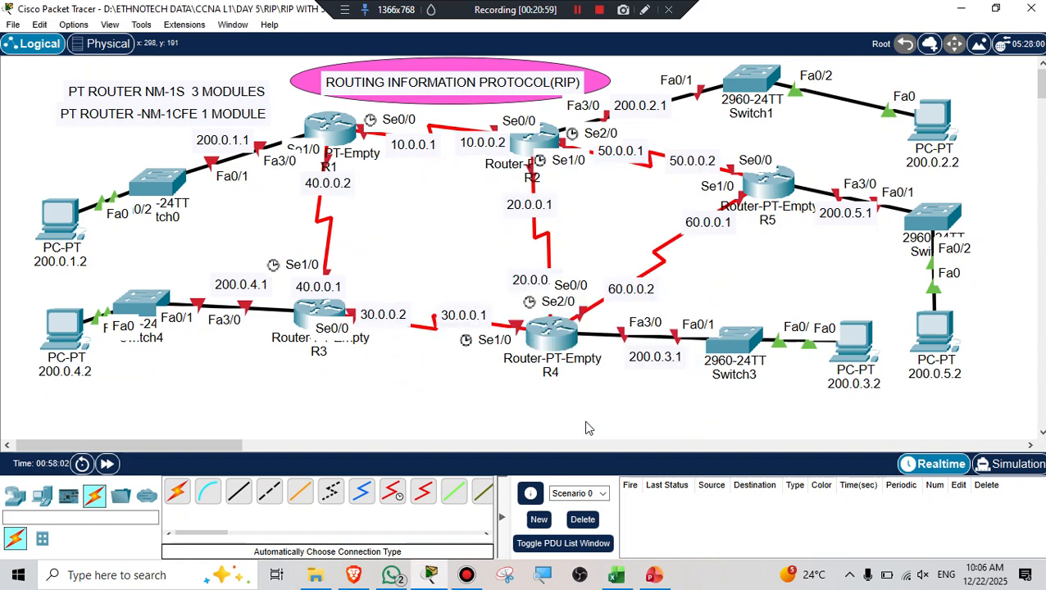
Give the PC attached to Switch4 the static IPv4 address 200.0.4.2 with subnet mask 255.255.255.0.
{"action": "left_click", "coordinate": [69, 338]}
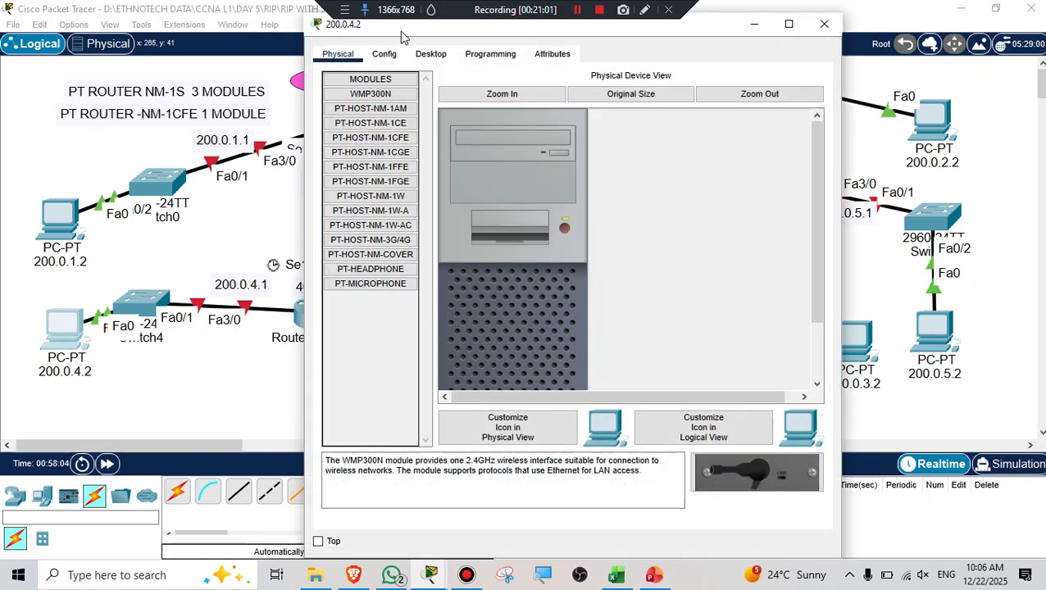
{"action": "left_click", "coordinate": [431, 54]}
{"action": "left_click", "coordinate": [385, 105]}
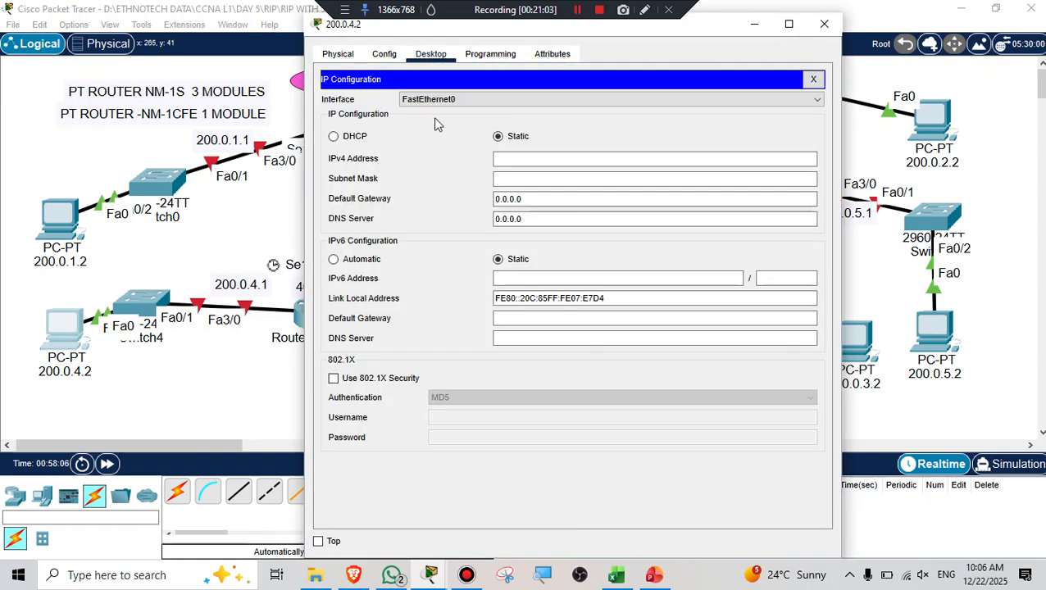
{"action": "left_click", "coordinate": [506, 158]}
{"action": "type", "text": "200.0.4.2"}
{"action": "left_click", "coordinate": [506, 178]}
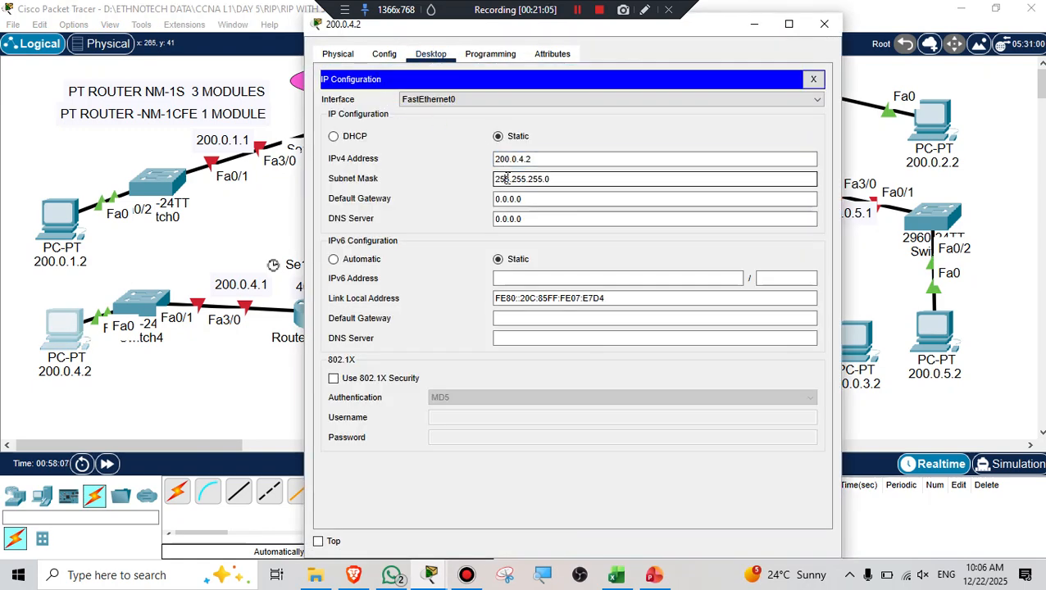
Set the default gateway of the PC on Switch4 to R3's LAN address and close its configuration window.
{"action": "double_click", "coordinate": [543, 199]}
{"action": "type", "text": "200.0.4.2"}
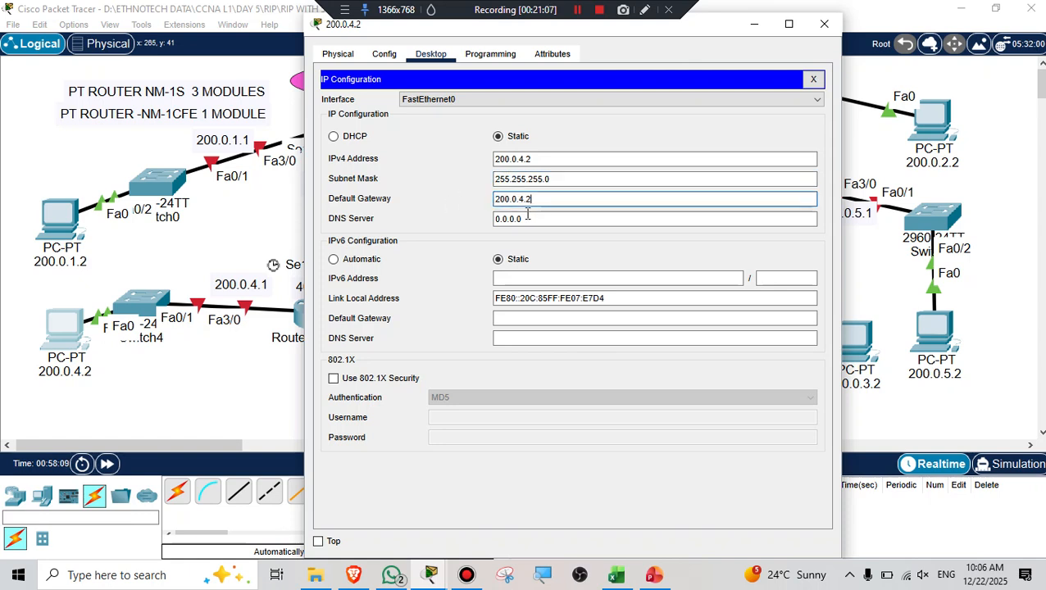
{"action": "key", "text": "BackSpace"}
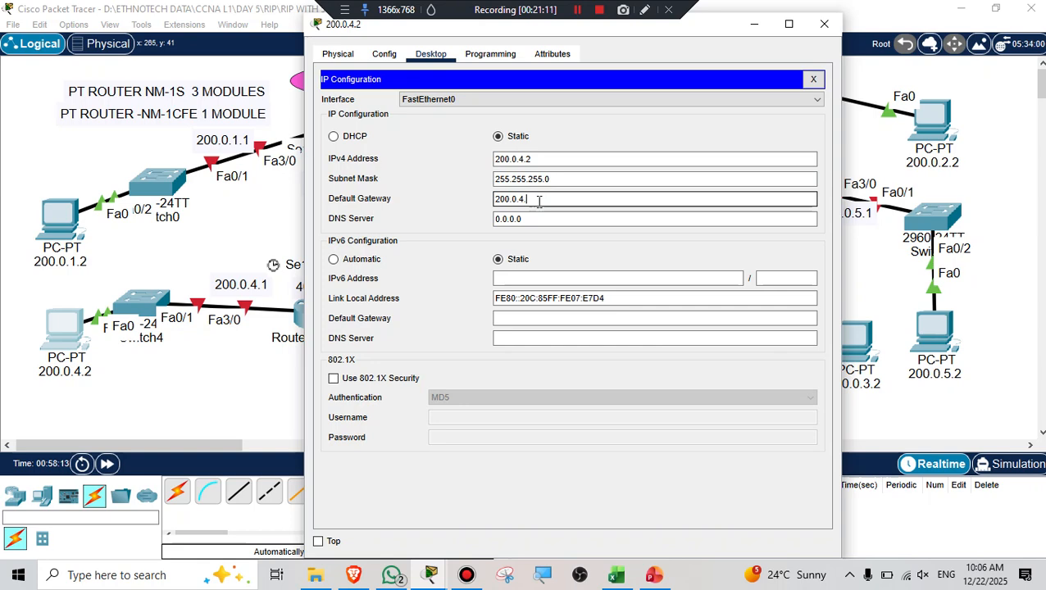
{"action": "left_click", "coordinate": [825, 30]}
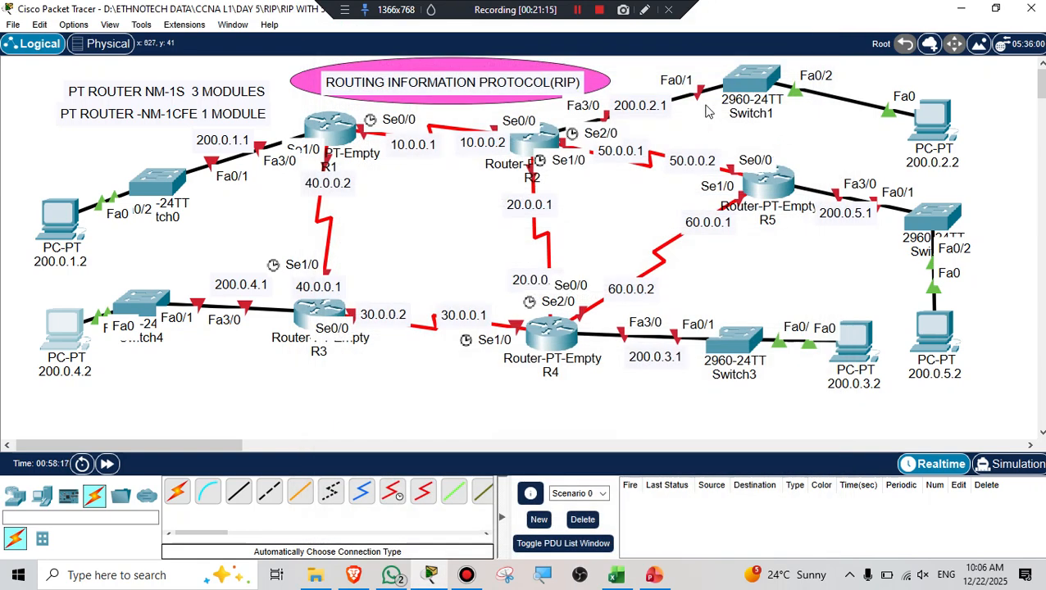
Copy R2's 200.0.2.1 LAN label and give the PC on Switch1 the static IPv4 address 200.0.2.2 with subnet mask 255.255.255.0.
{"action": "double_click", "coordinate": [661, 105]}
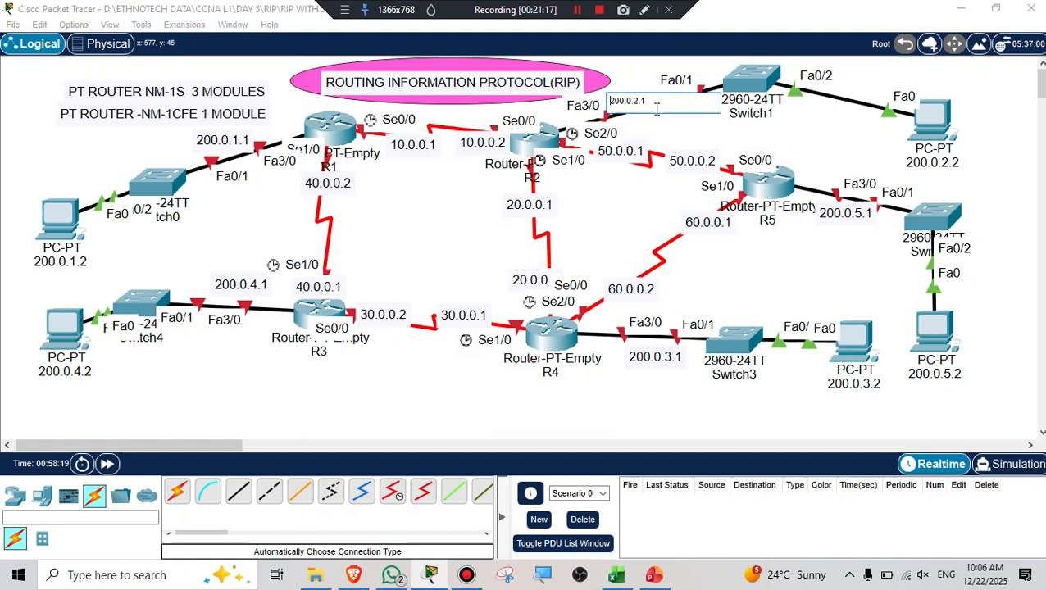
{"action": "left_click_drag", "start_coordinate": [635, 105], "coordinate": [583, 104]}
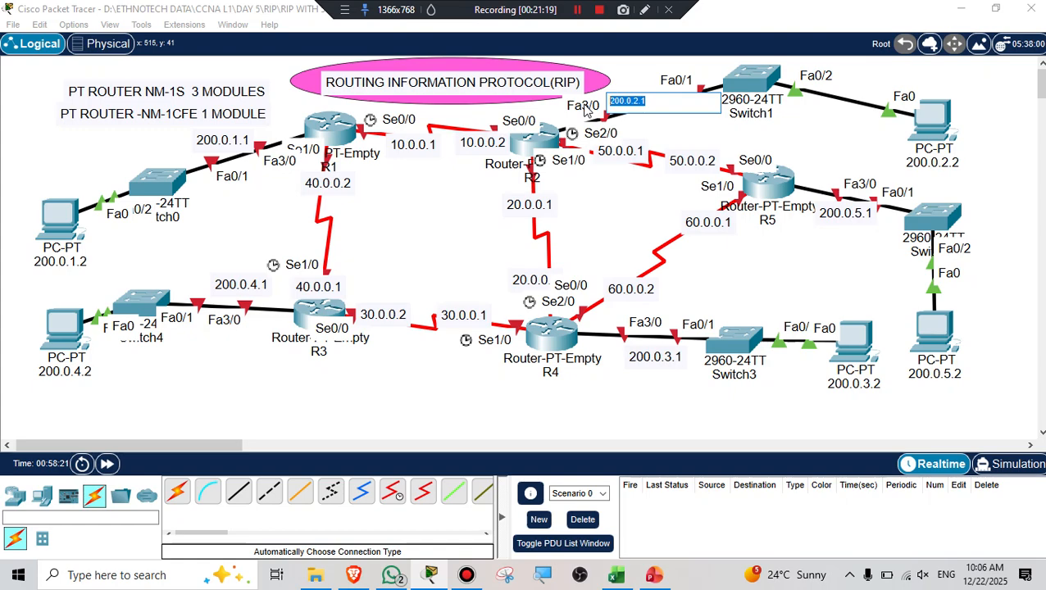
{"action": "left_click", "coordinate": [937, 121]}
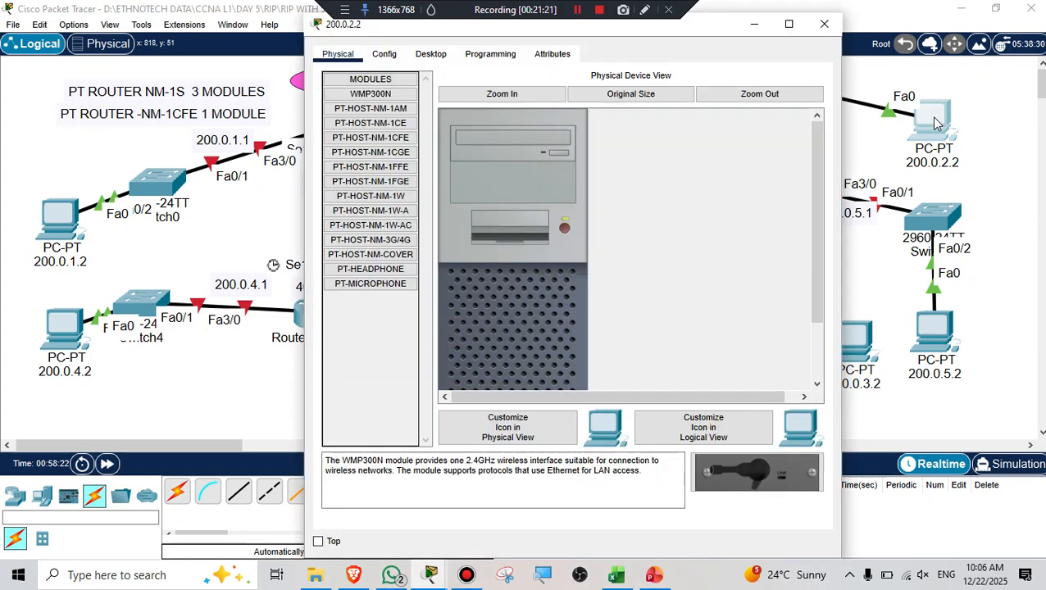
{"action": "left_click", "coordinate": [431, 54]}
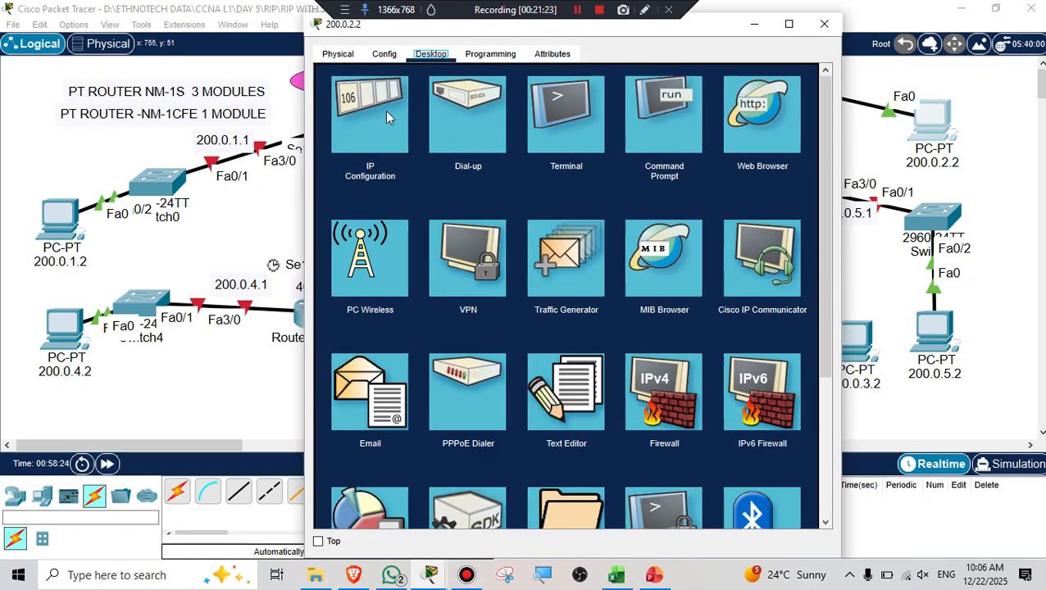
{"action": "left_click", "coordinate": [385, 110]}
{"action": "left_click", "coordinate": [519, 158]}
{"action": "type", "text": "200.0.2."}
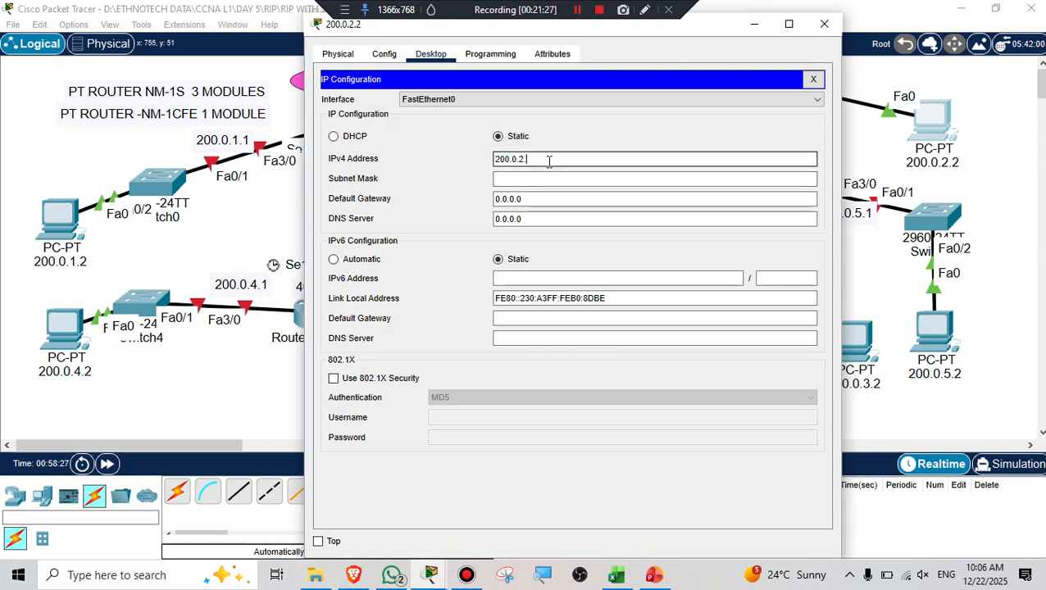
{"action": "type", "text": "12"}
{"action": "left_click", "coordinate": [519, 179]}
Set the default gateway of the PC on Switch1 to 200.0.2.1 and close its configuration window.
{"action": "left_click", "coordinate": [535, 201]}
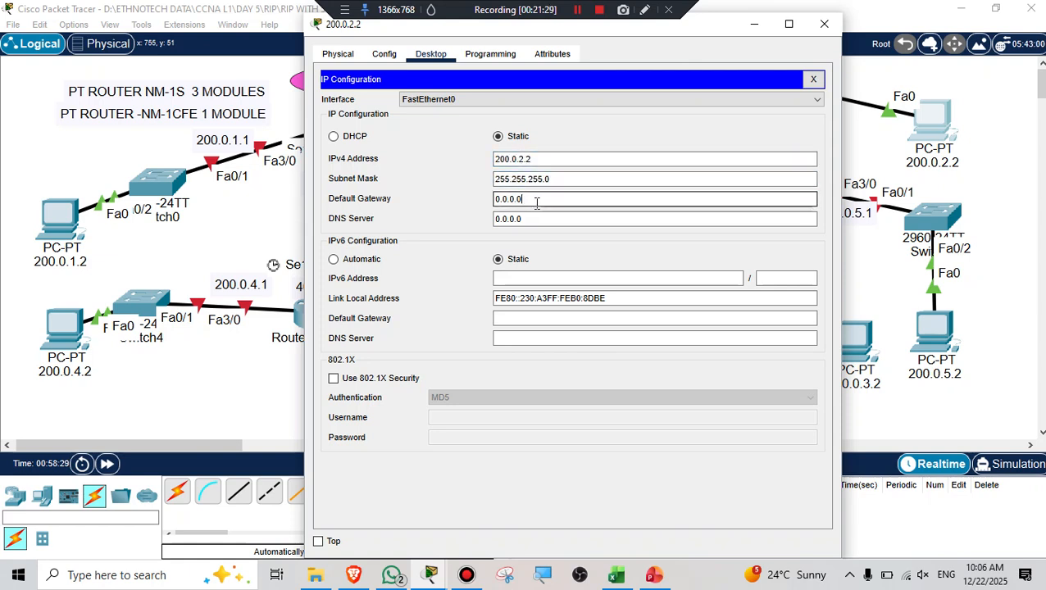
{"action": "left_click_drag", "start_coordinate": [536, 201], "coordinate": [478, 201]}
{"action": "type", "text": "200.0.2.1"}
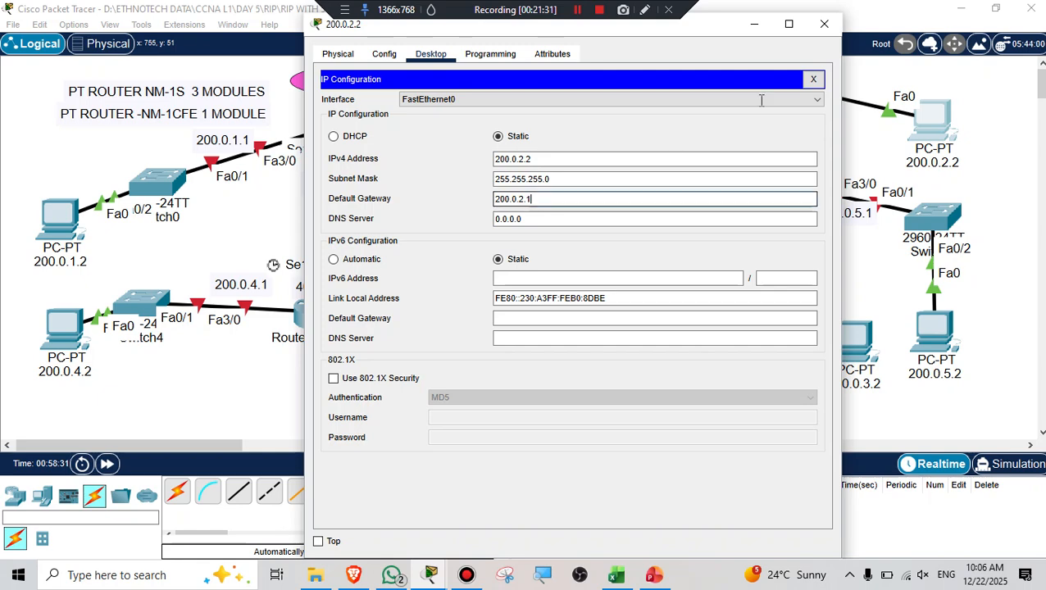
{"action": "left_click", "coordinate": [825, 25]}
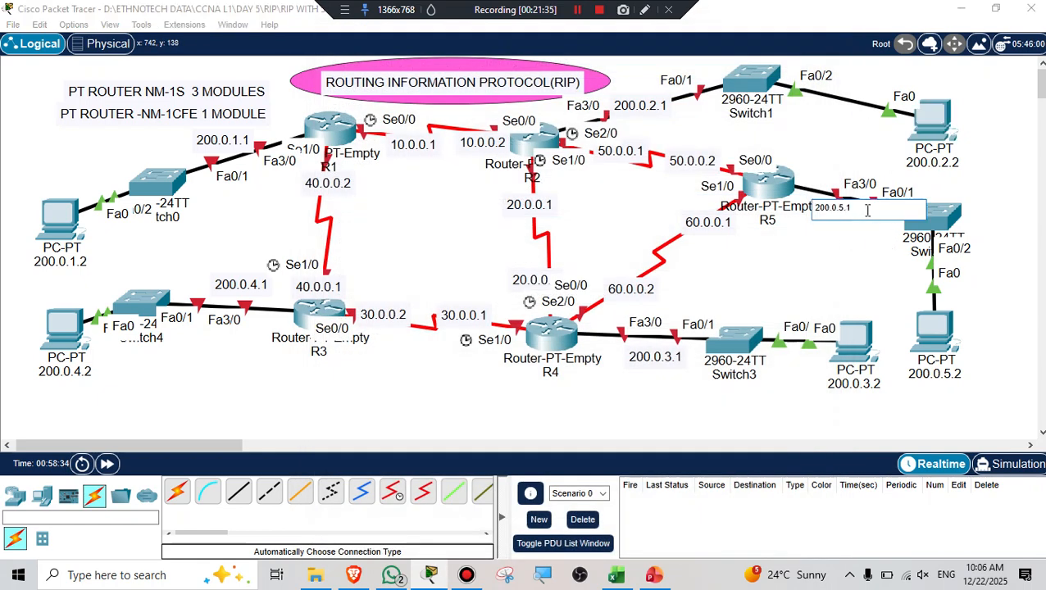
Copy R5's 200.0.5.1 LAN label and give the PC on R5's LAN the static IPv4 address 200.0.5.2 with subnet mask 255.255.255.0.
{"action": "left_click_drag", "start_coordinate": [868, 210], "coordinate": [814, 211]}
{"action": "key", "text": "ctrl+c"}
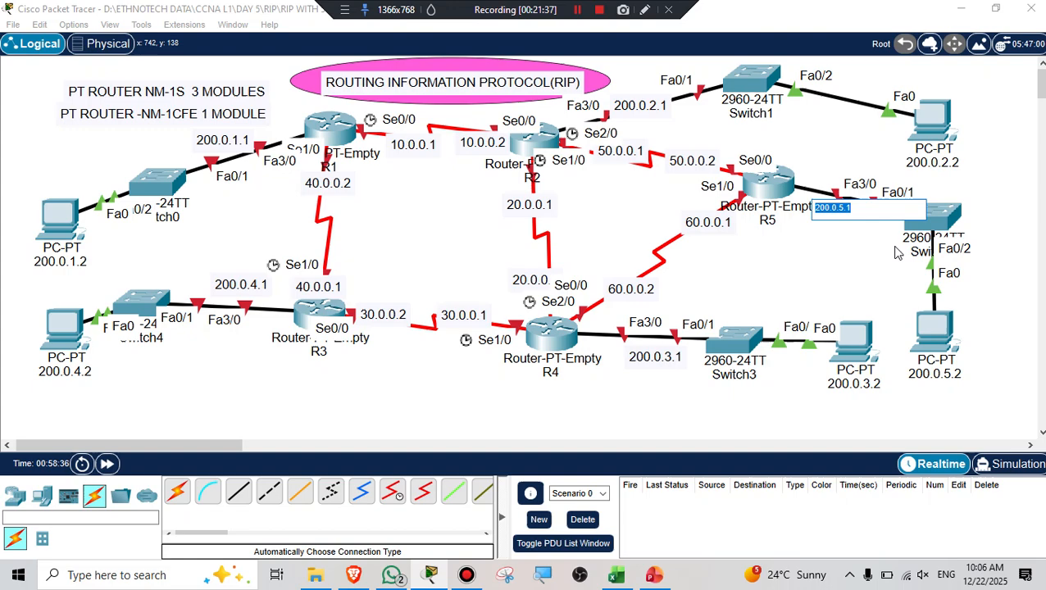
{"action": "left_click", "coordinate": [936, 338]}
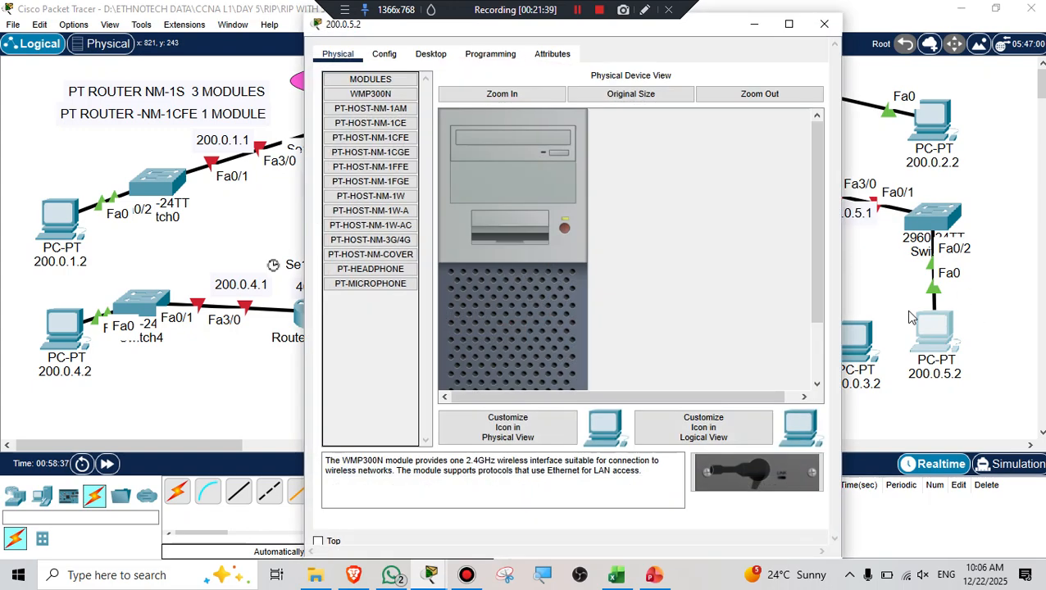
{"action": "left_click", "coordinate": [449, 56]}
{"action": "left_click", "coordinate": [392, 115]}
{"action": "left_click", "coordinate": [513, 160]}
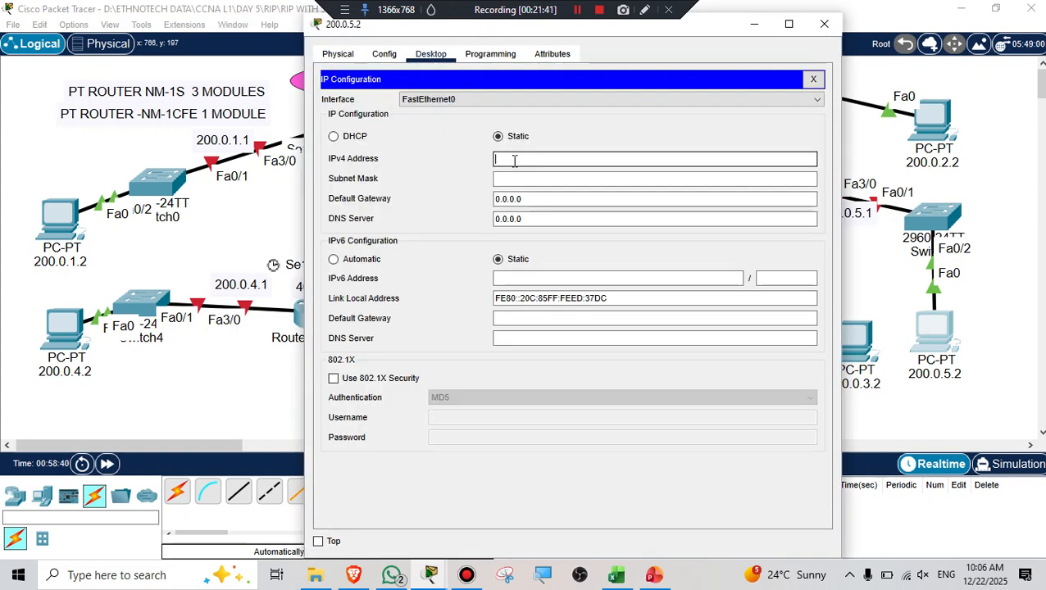
{"action": "key", "text": "ctrl+v"}
{"action": "type", "text": "2"}
{"action": "left_click", "coordinate": [526, 178]}
Set the default gateway of the PC on R5's LAN to 200.0.5.1 and close its configuration window.
{"action": "triple_click", "coordinate": [527, 199]}
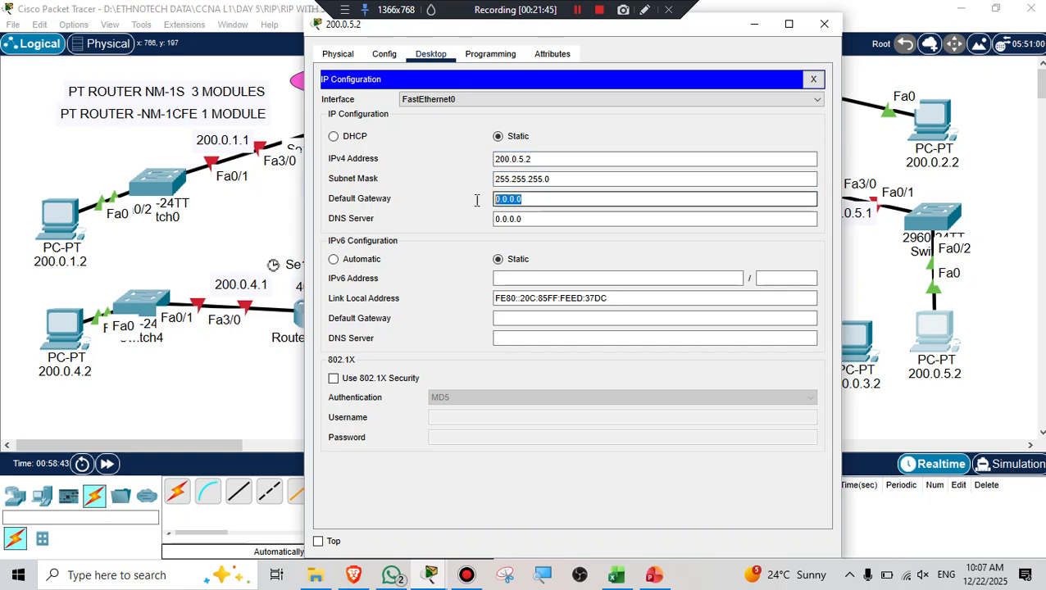
{"action": "key", "text": "ctrl+v"}
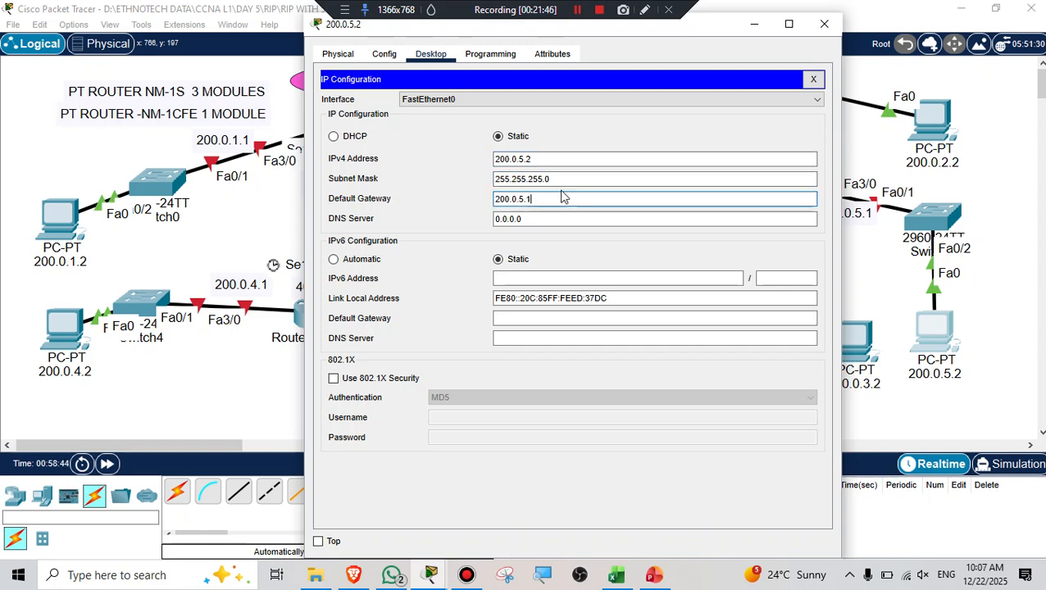
{"action": "left_click", "coordinate": [825, 25]}
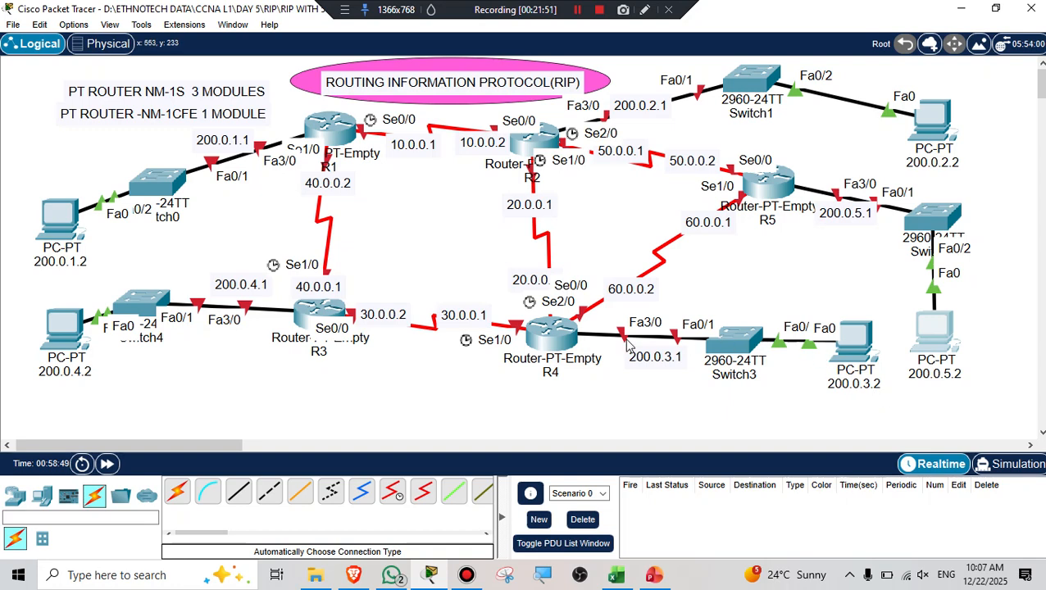
Copy R4's 200.0.3.1 LAN label and give the PC on Switch3 the static IPv4 address 200.0.3.2 with subnet mask 255.255.255.0.
{"action": "double_click", "coordinate": [662, 356]}
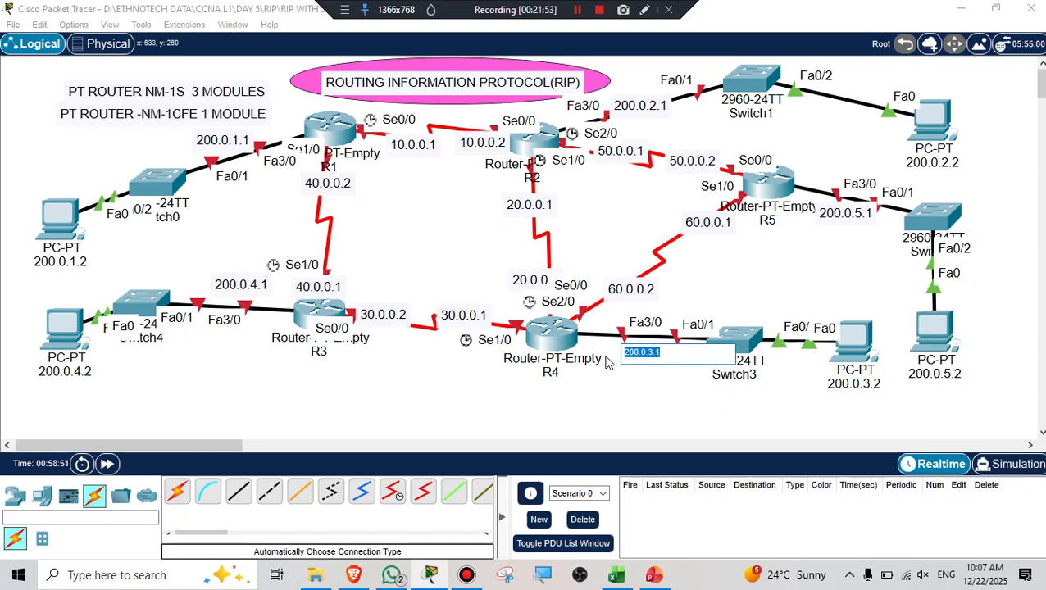
{"action": "left_click", "coordinate": [869, 348]}
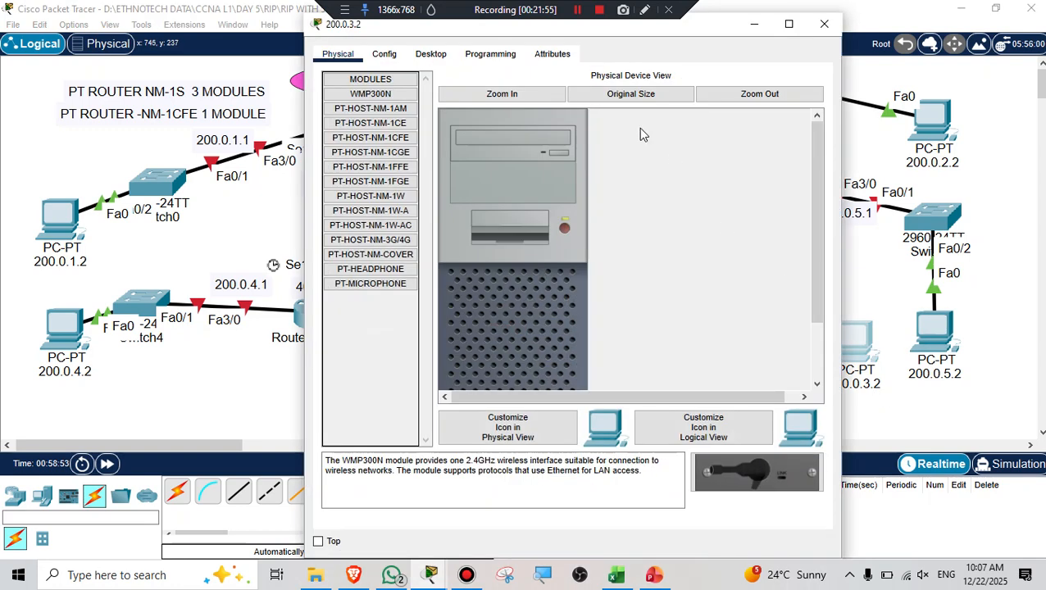
{"action": "left_click", "coordinate": [431, 54]}
{"action": "left_click", "coordinate": [400, 100]}
{"action": "left_click", "coordinate": [527, 160]}
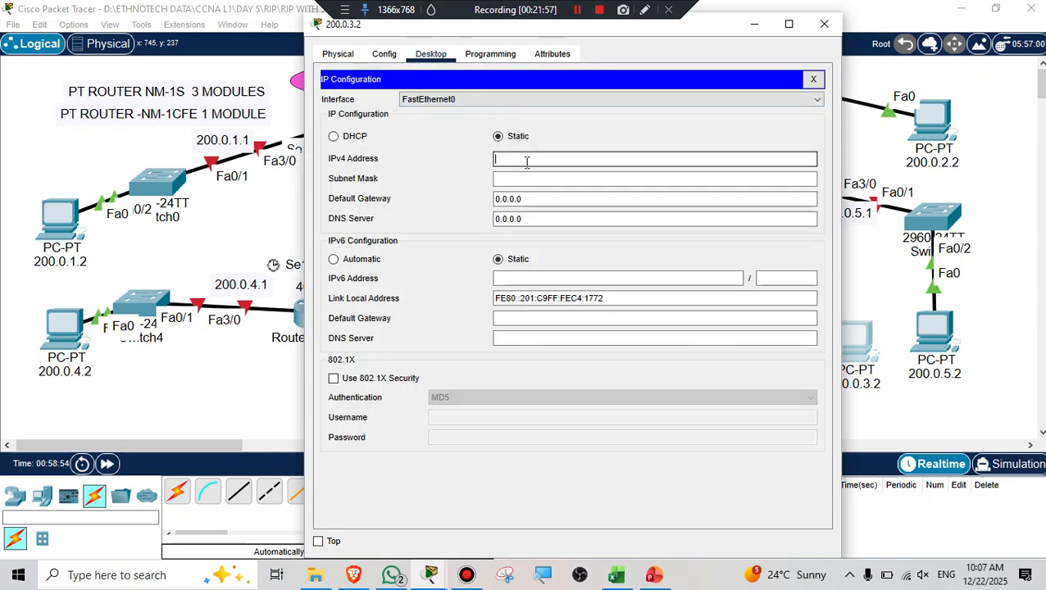
{"action": "type", "text": "200.0.3.2"}
{"action": "left_click", "coordinate": [524, 179]}
Set the default gateway of the PC on Switch3 to 200.0.3.1 and close its configuration window.
{"action": "left_click", "coordinate": [532, 203]}
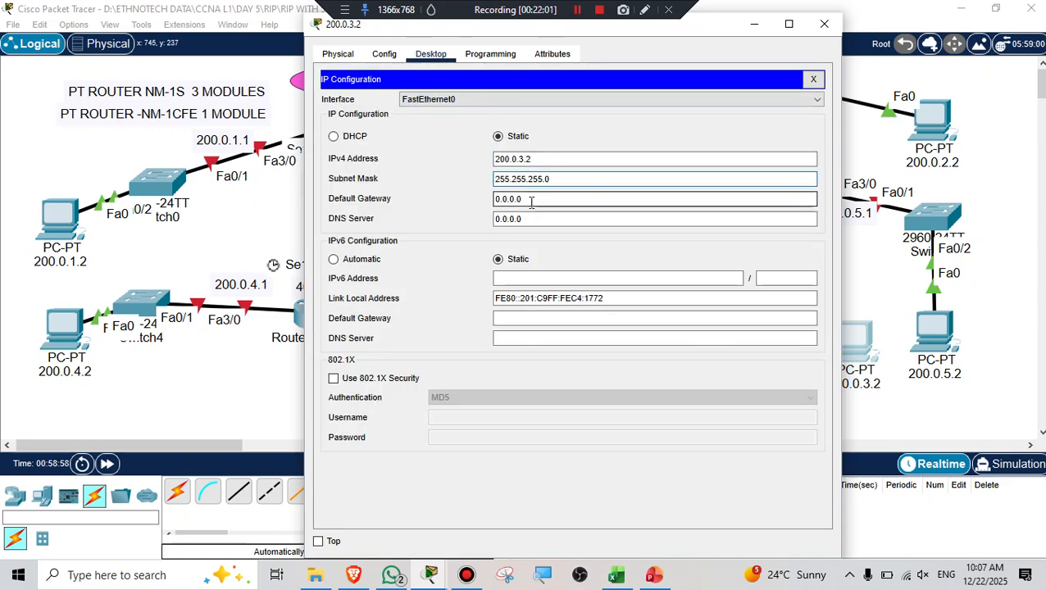
{"action": "left_click_drag", "start_coordinate": [532, 203], "coordinate": [471, 204]}
{"action": "type", "text": "200.0.3.1"}
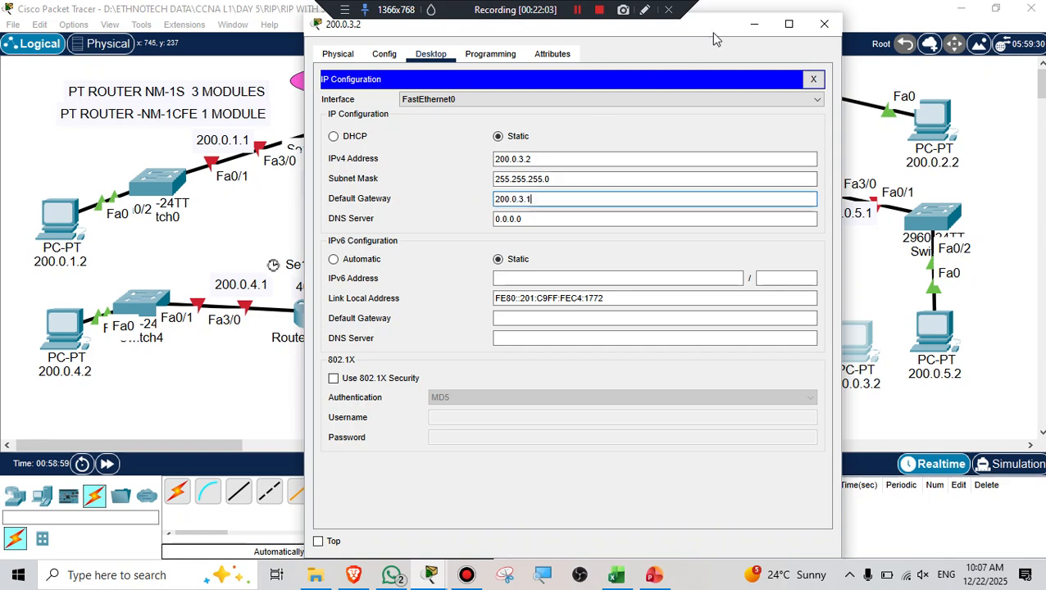
{"action": "left_click", "coordinate": [824, 24]}
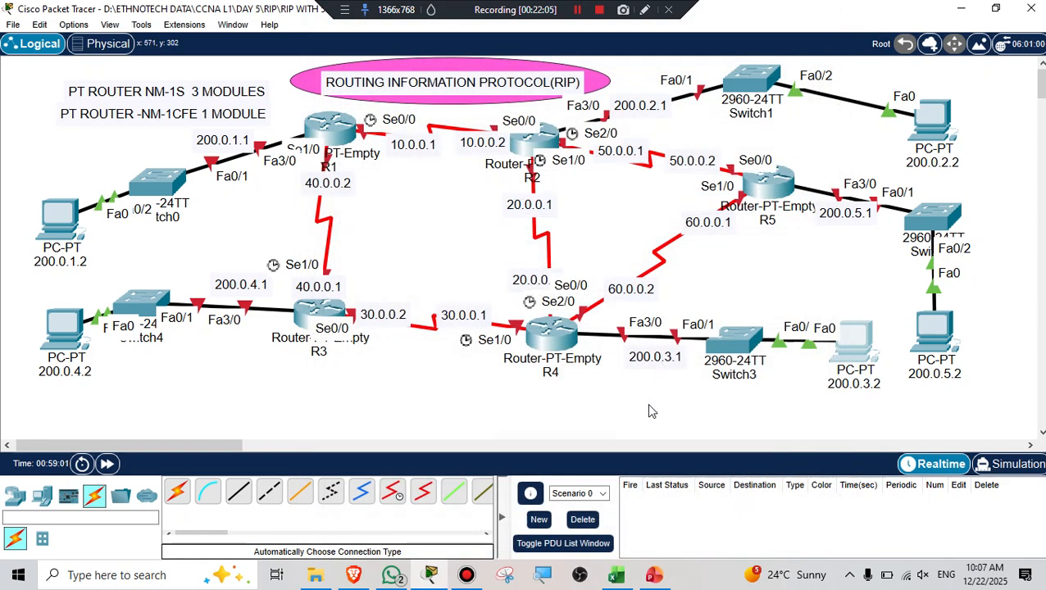
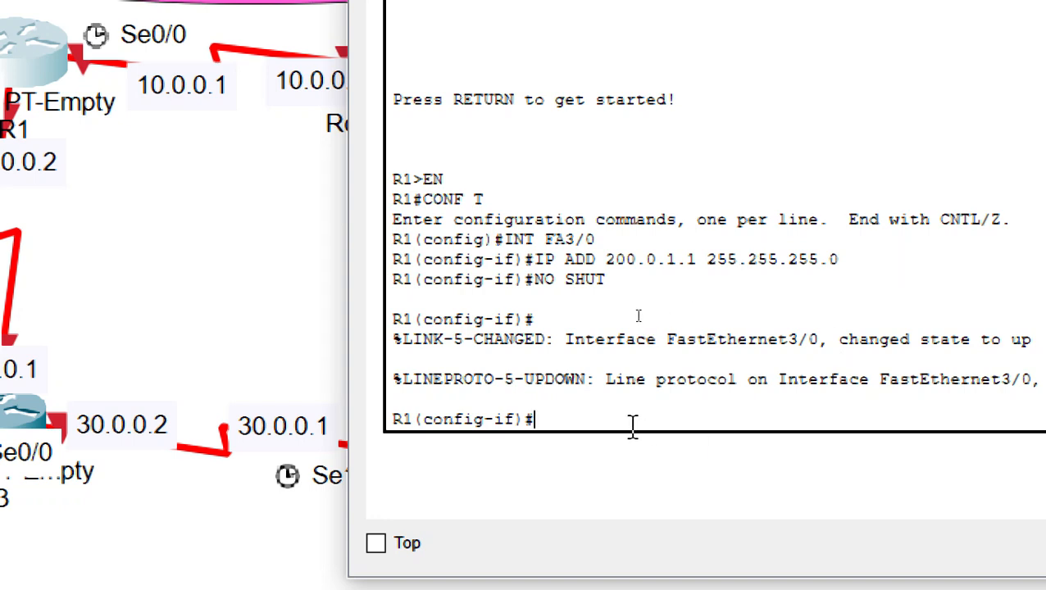
Assign R1's Serial0/0 interface the address 10.0.0.1 with mask 255.0.0.0 and enable it with NO SHUT.
{"action": "type", "text": "INT"}
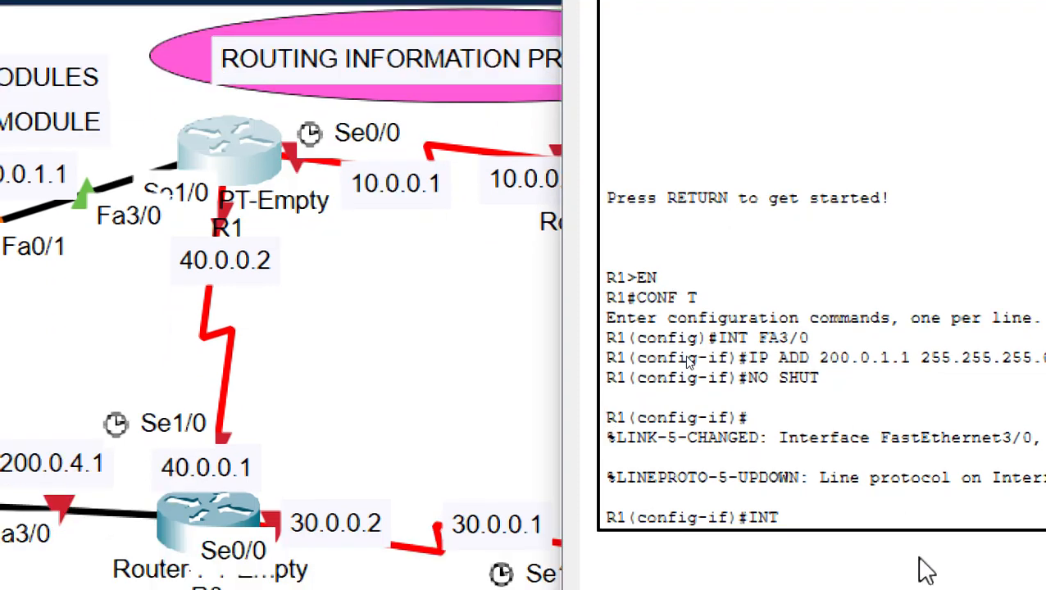
{"action": "type", "text": "SE"}
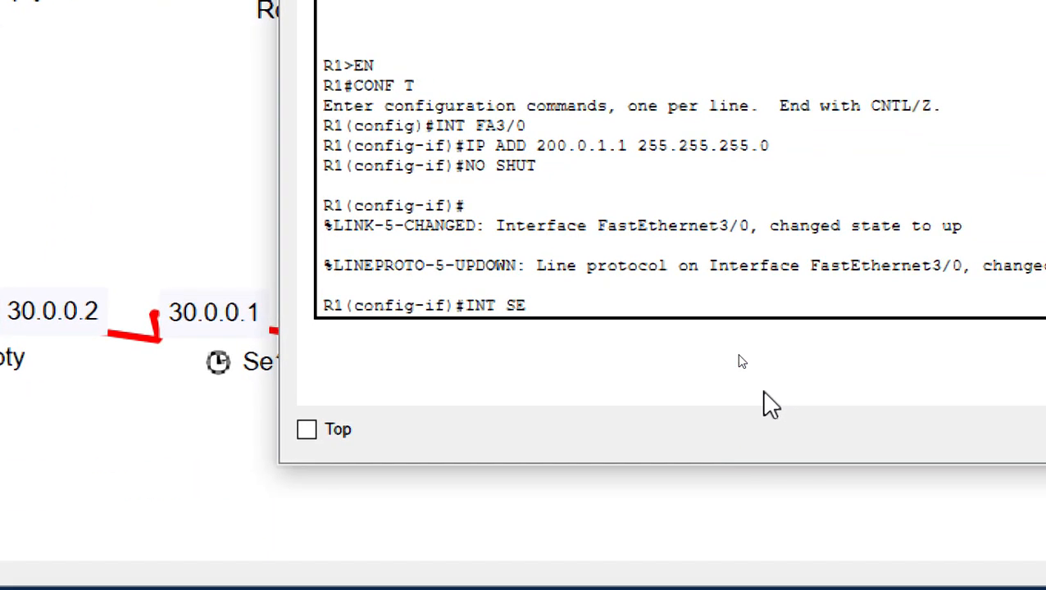
{"action": "type", "text": "0/0"}
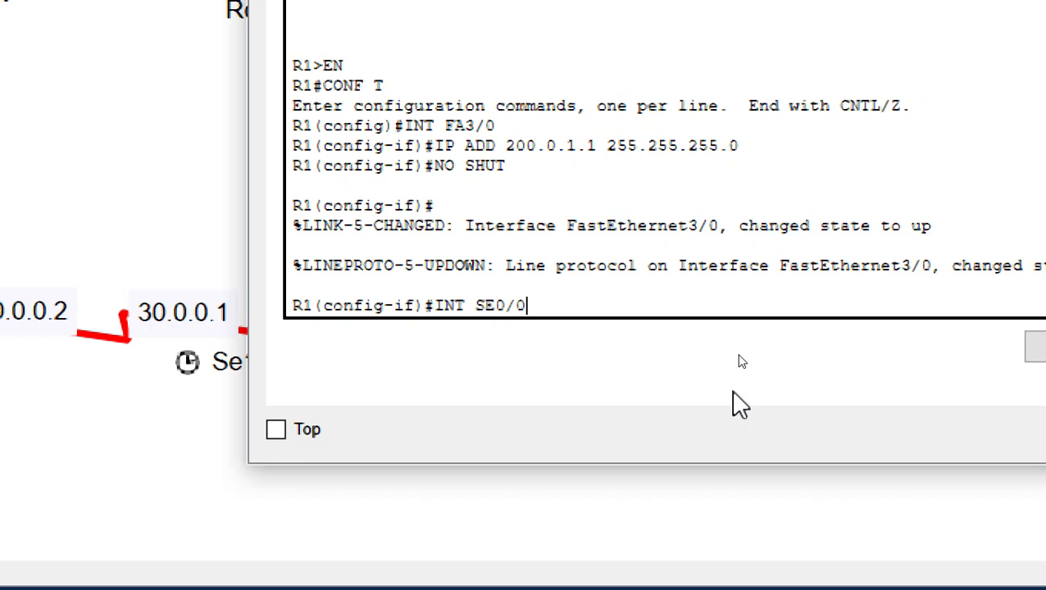
{"action": "key", "text": "Return"}
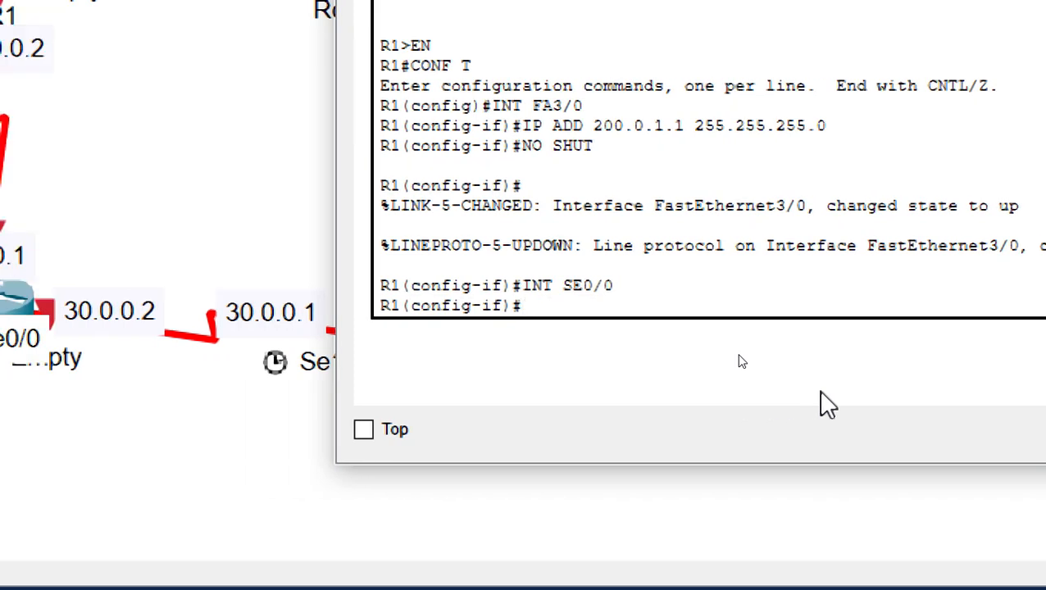
{"action": "type", "text": "IP ADDR"}
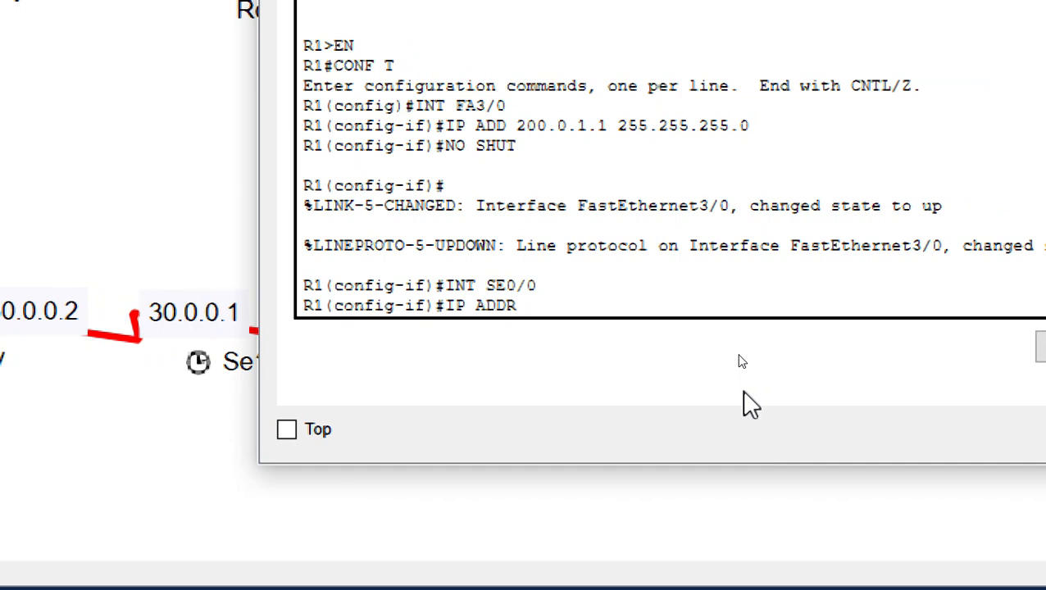
{"action": "type", "text": " 10.0.0."}
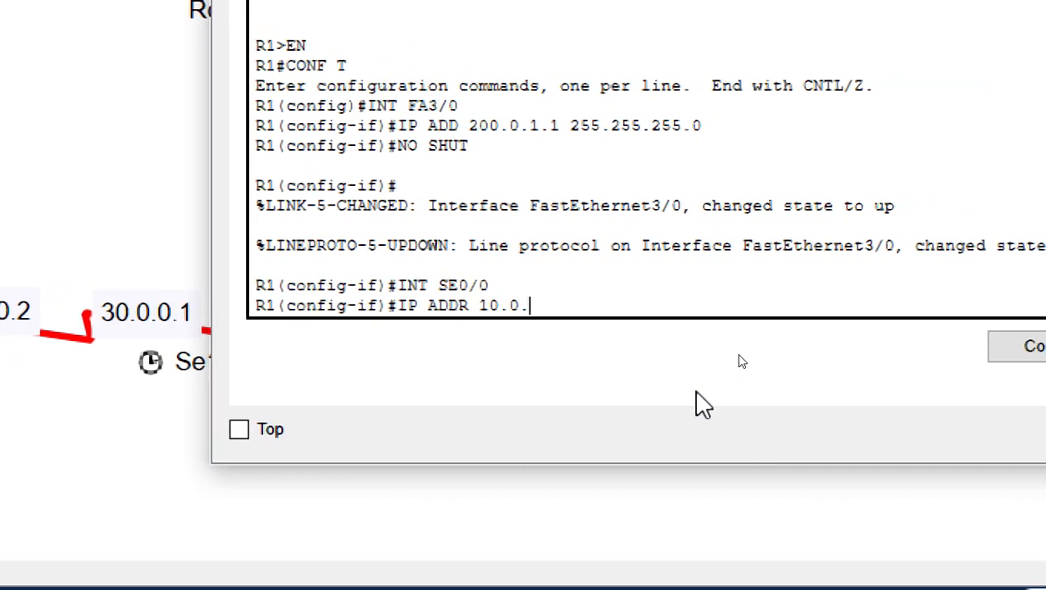
{"action": "type", "text": "1"}
{"action": "type", "text": " 255."}
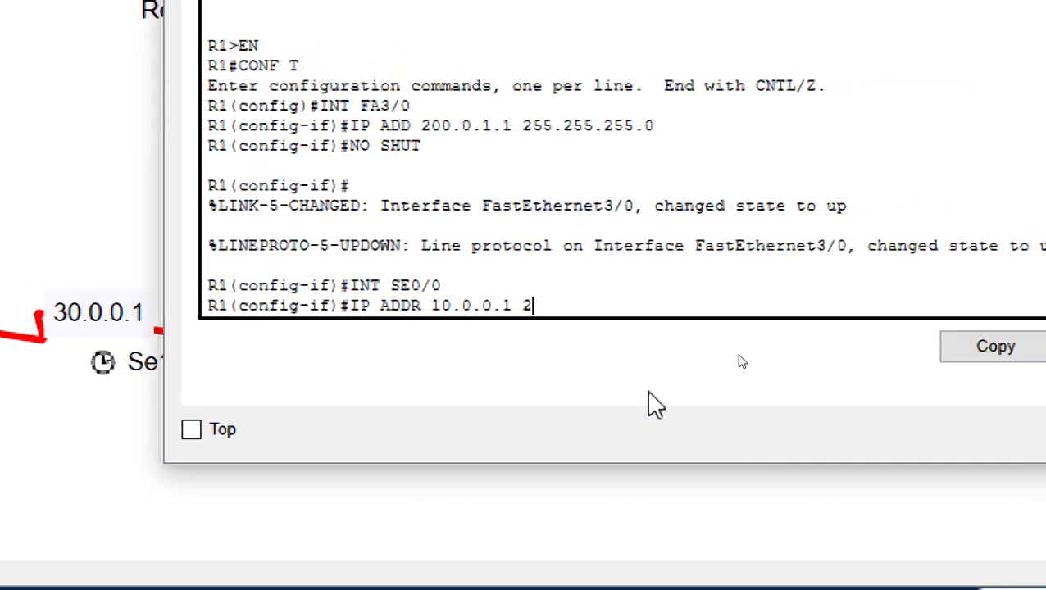
{"action": "type", "text": "0"}
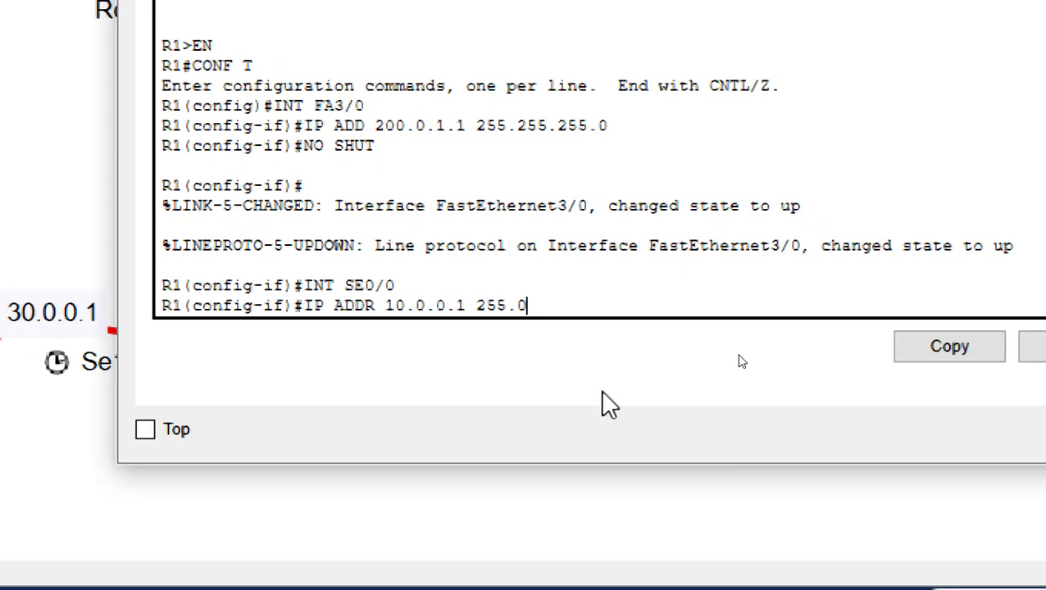
{"action": "type", "text": ".0.0"}
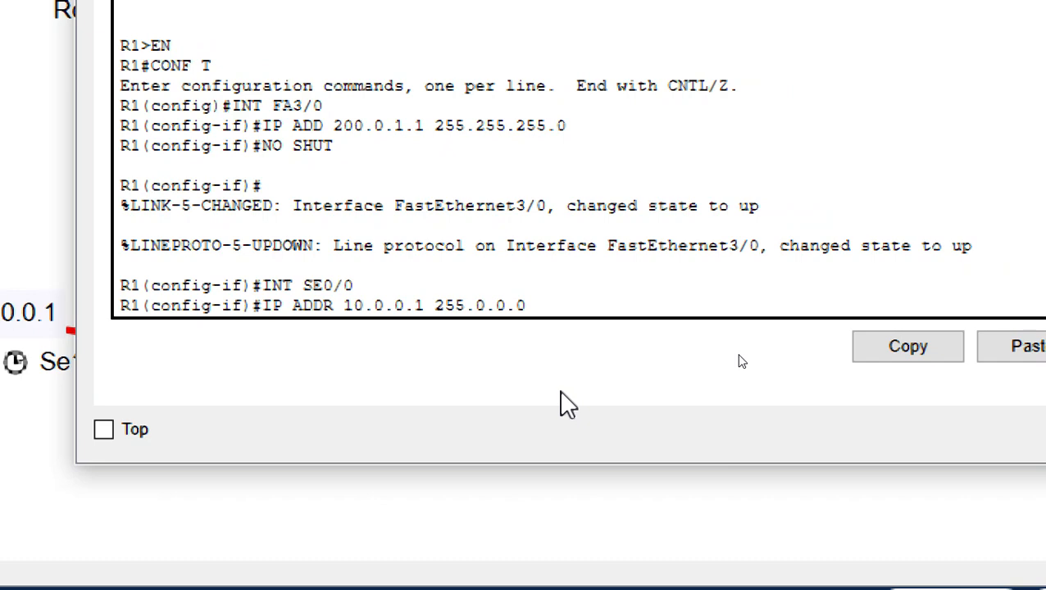
{"action": "key", "text": "Return"}
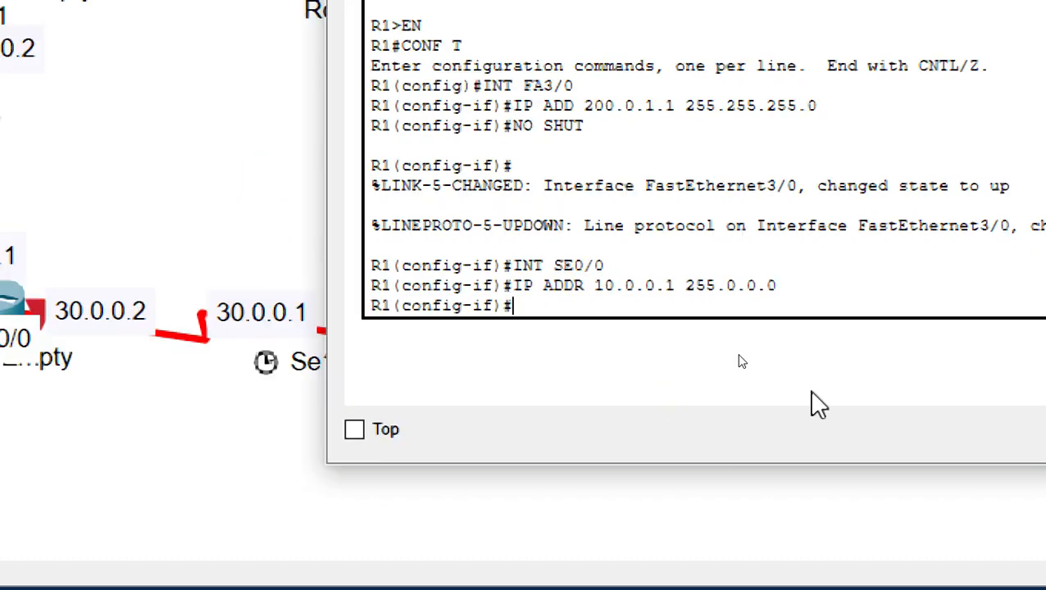
{"action": "type", "text": "NO SHUT"}
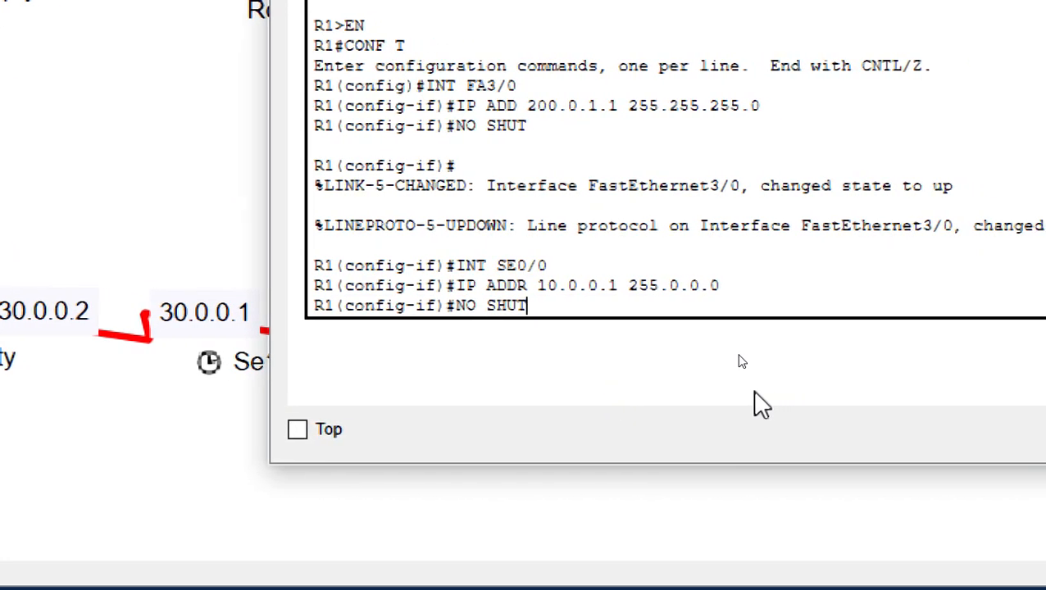
{"action": "key", "text": "Return"}
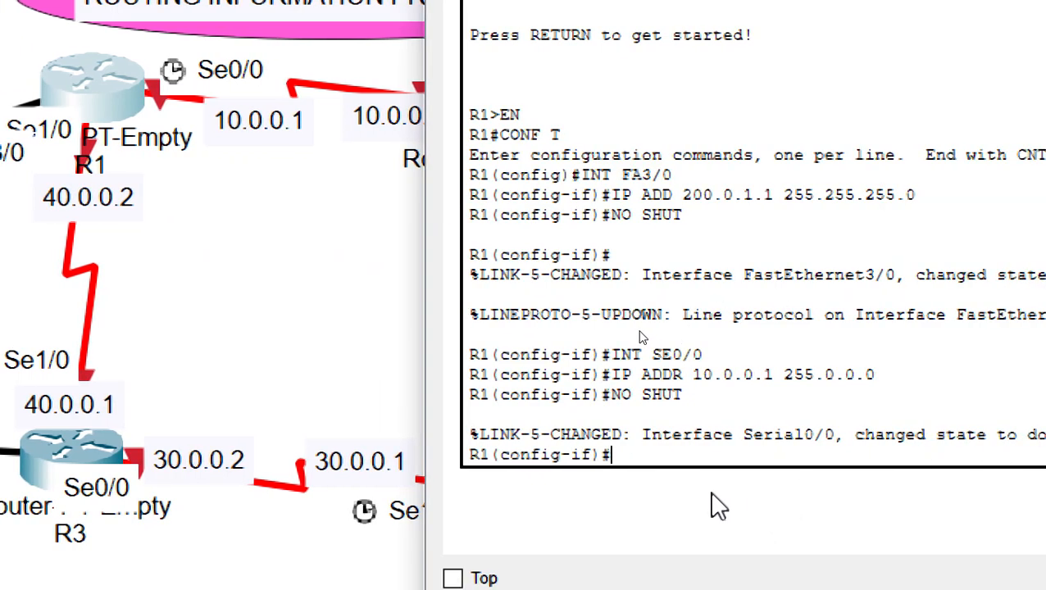
Assign R1's Serial1/0 interface the address 40.0.0.2 with mask 255.0.0.0 and enable it with NO SHUT.
{"action": "type", "text": "INT "}
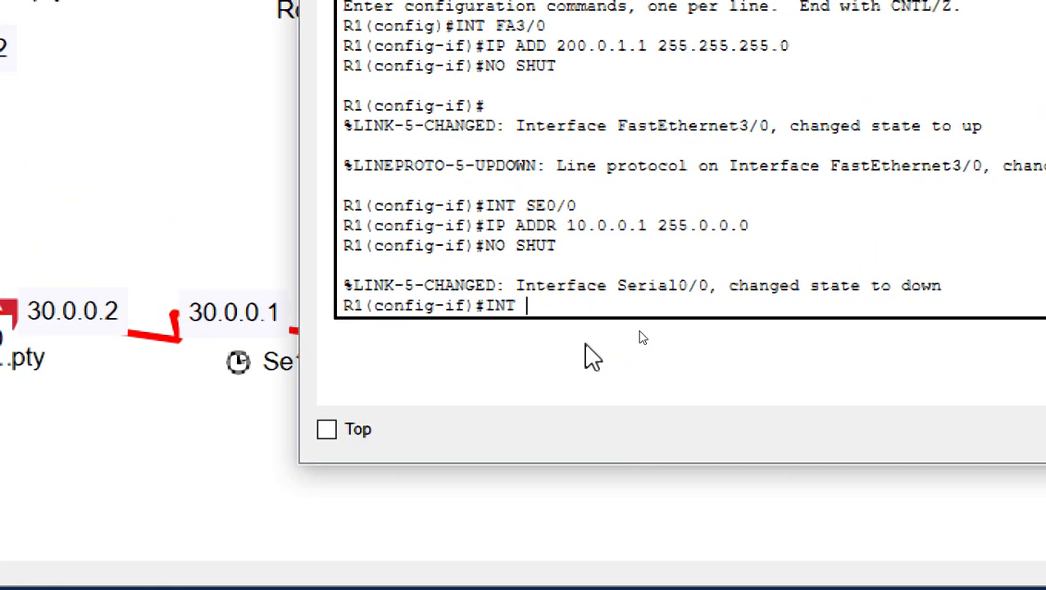
{"action": "type", "text": "SE"}
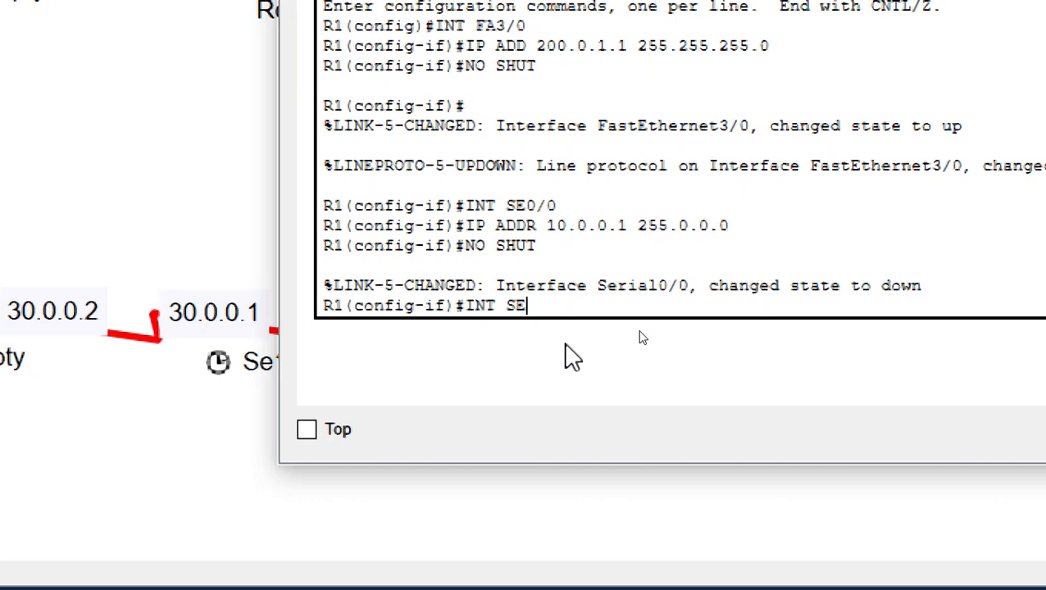
{"action": "type", "text": "1/0"}
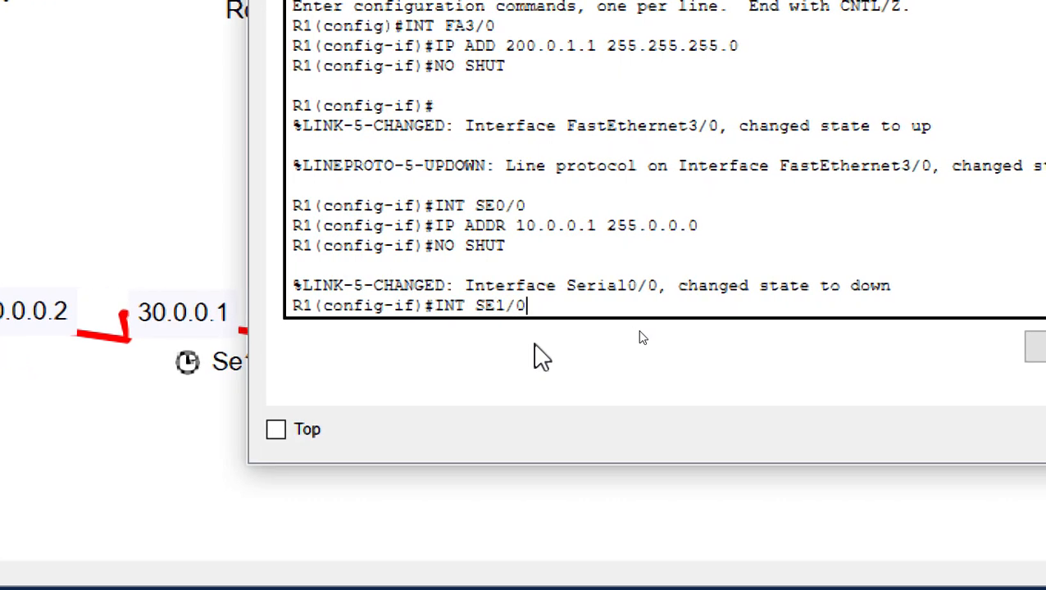
{"action": "key", "text": "Return"}
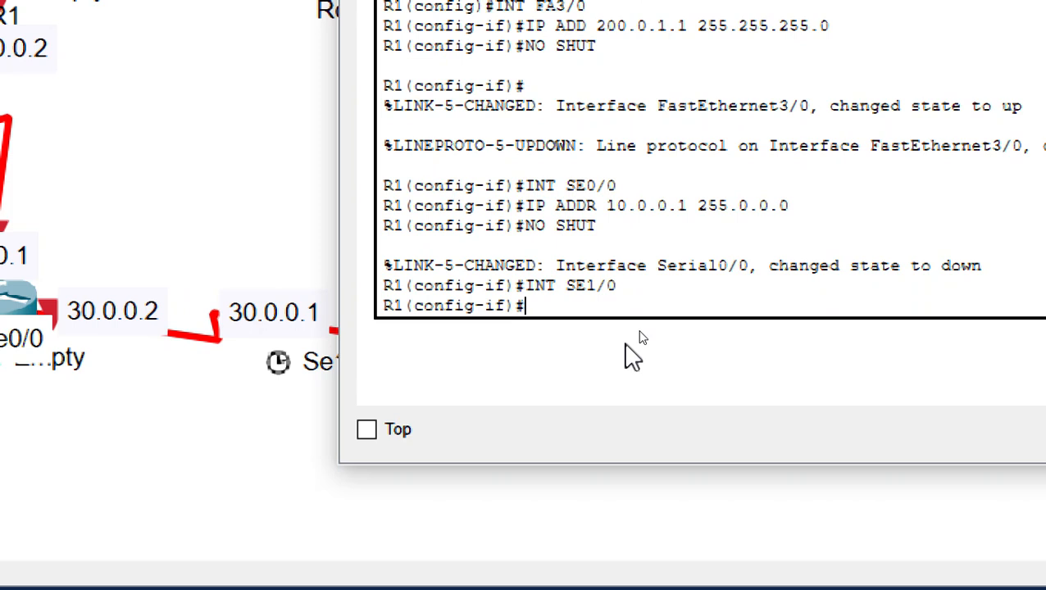
{"action": "type", "text": "IP ADD"}
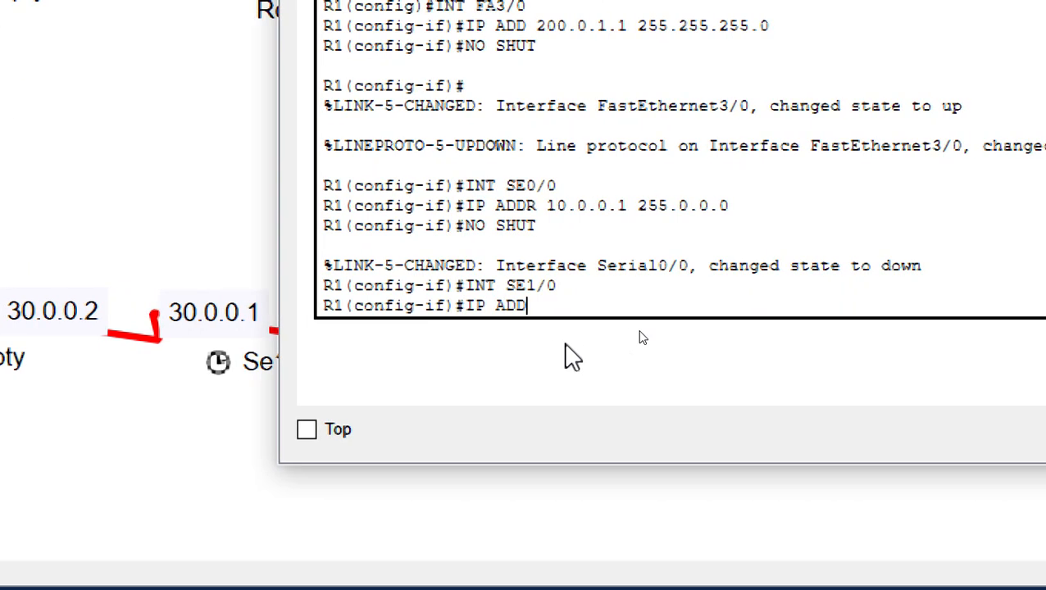
{"action": "type", "text": " 40.0.0"}
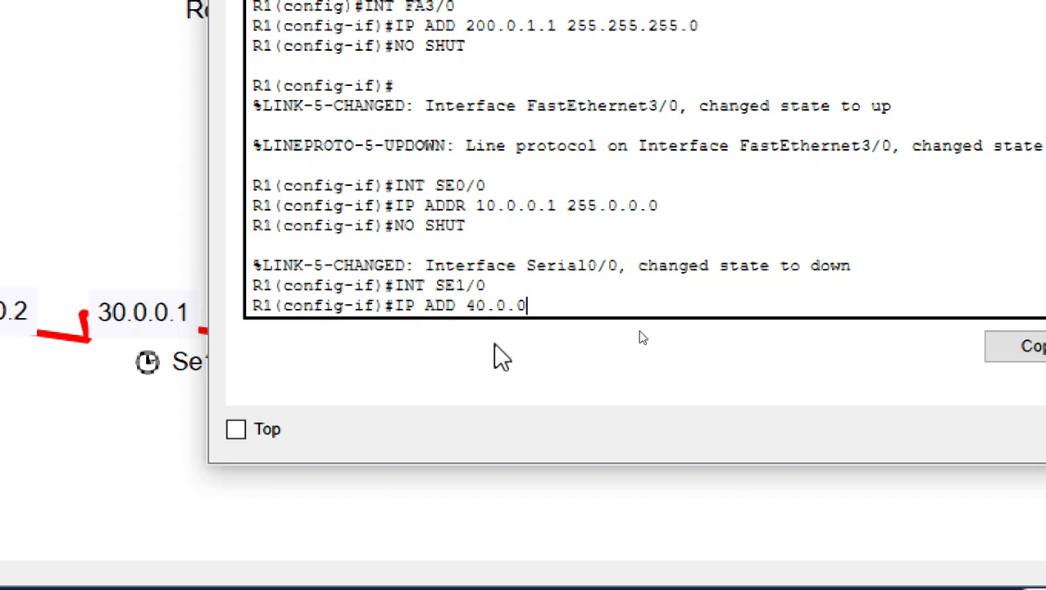
{"action": "type", "text": ".2 255"}
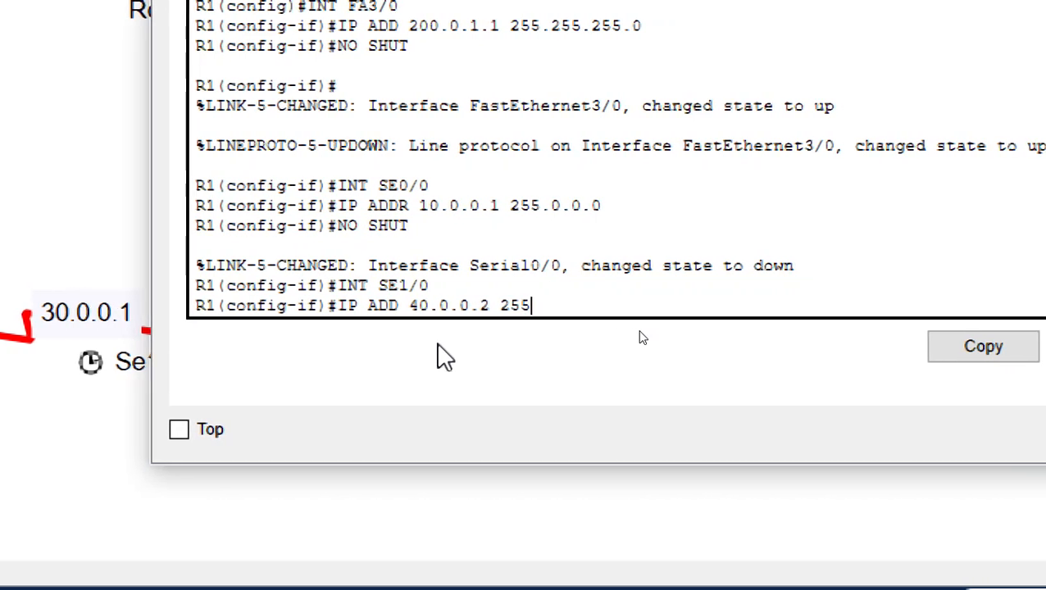
{"action": "type", "text": ".0.0.0"}
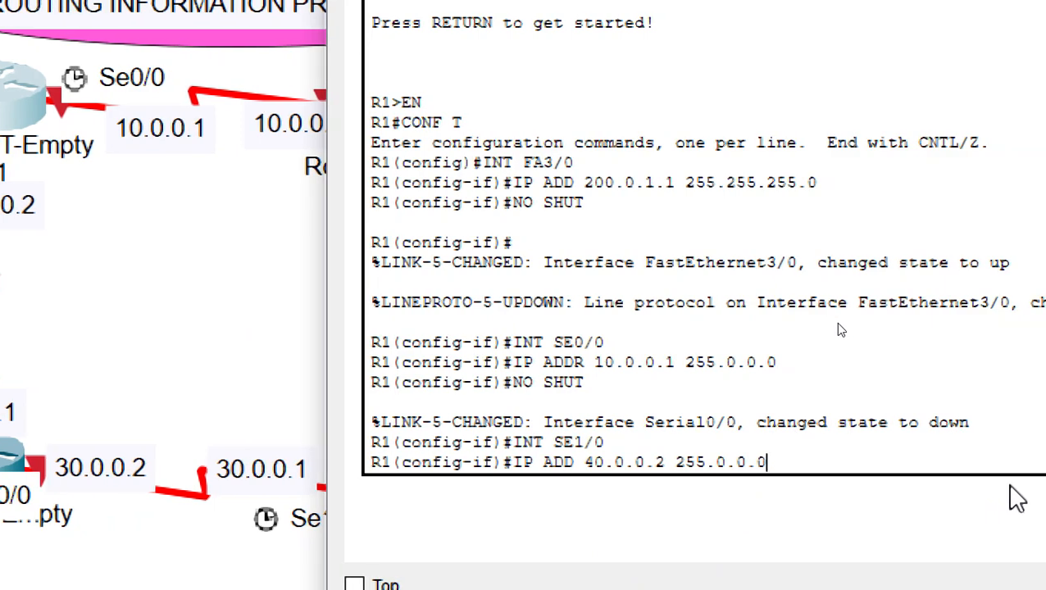
{"action": "key", "text": "Return"}
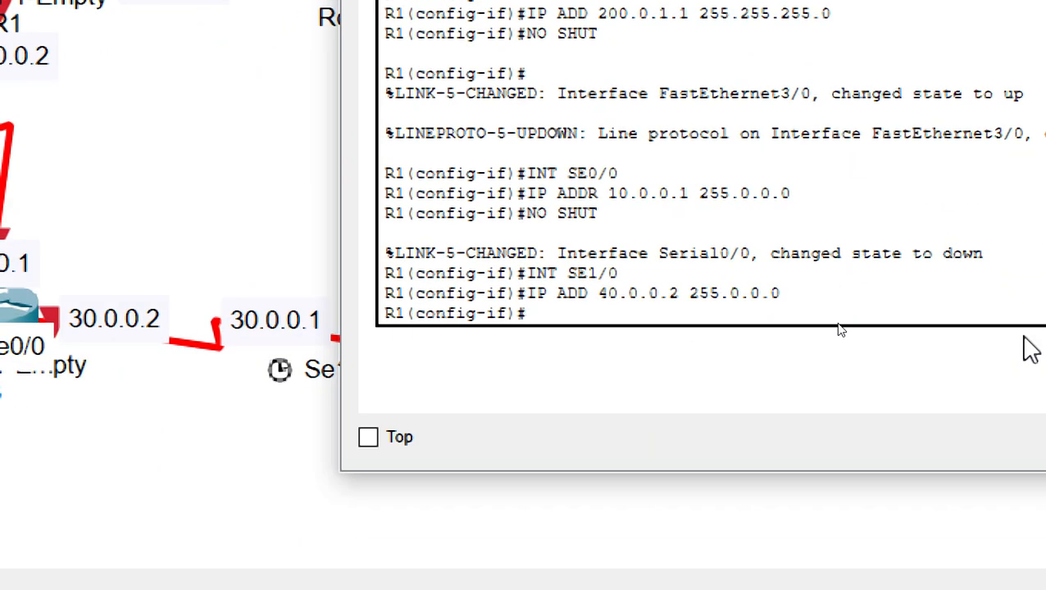
{"action": "type", "text": "NO SHUT"}
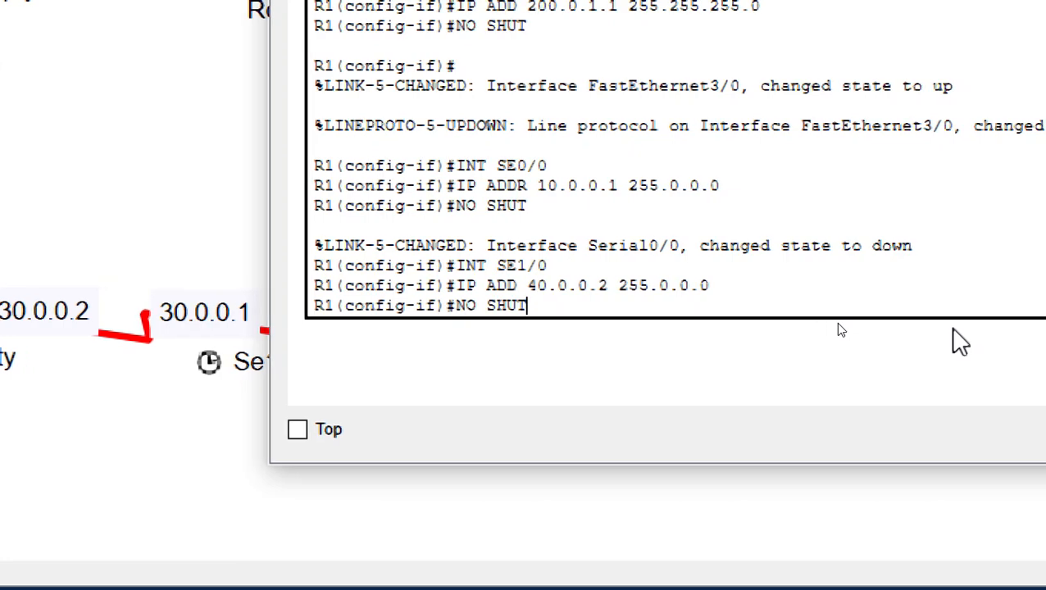
{"action": "key", "text": "Return"}
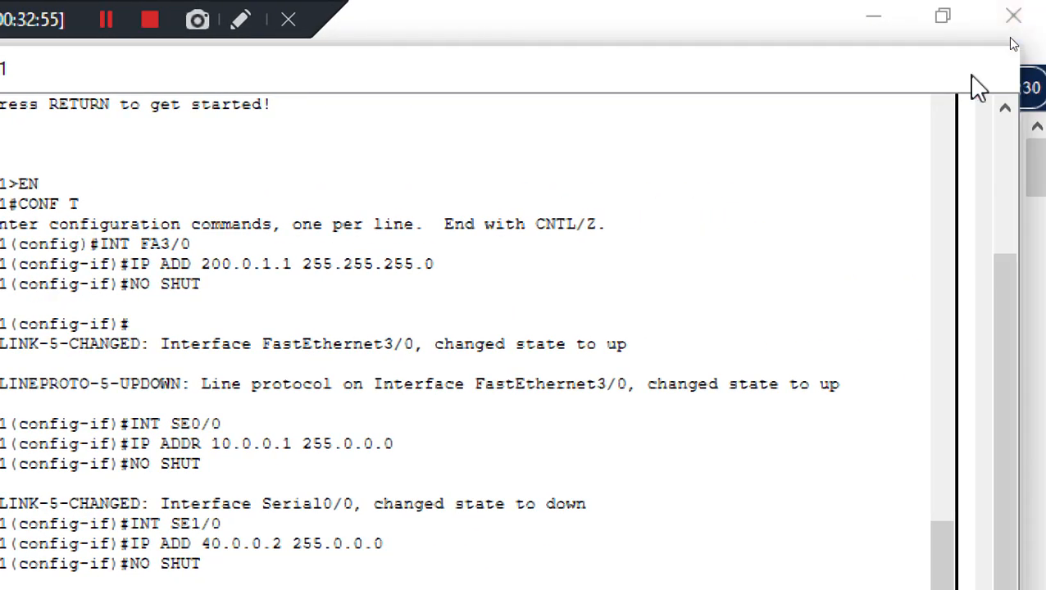
Close R1's window, open router R2's command-line interface and move its window clear of the upper topology.
{"action": "left_click", "coordinate": [1014, 16]}
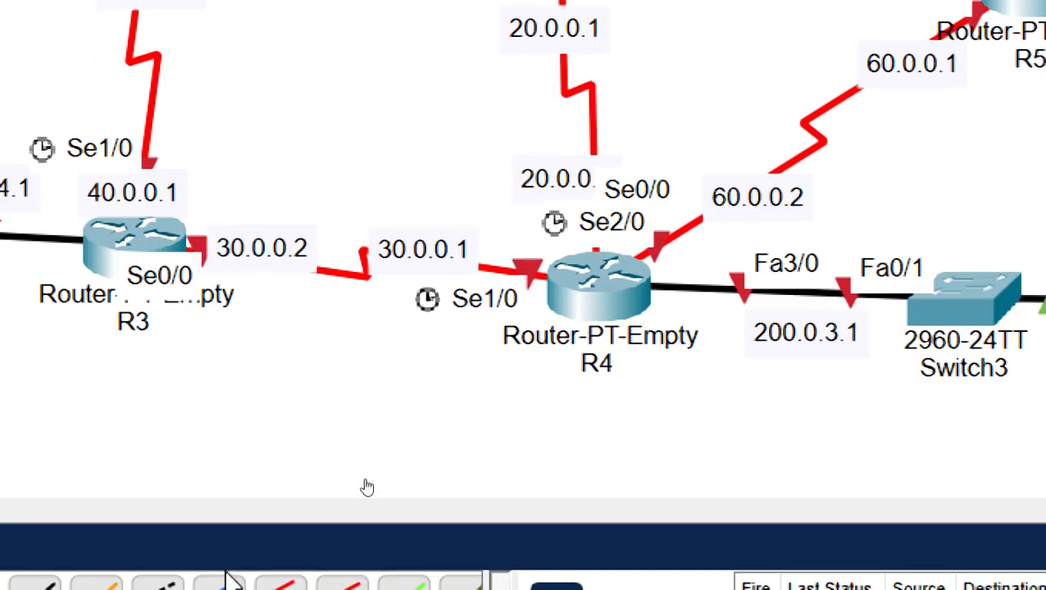
{"action": "left_click", "coordinate": [385, 555]}
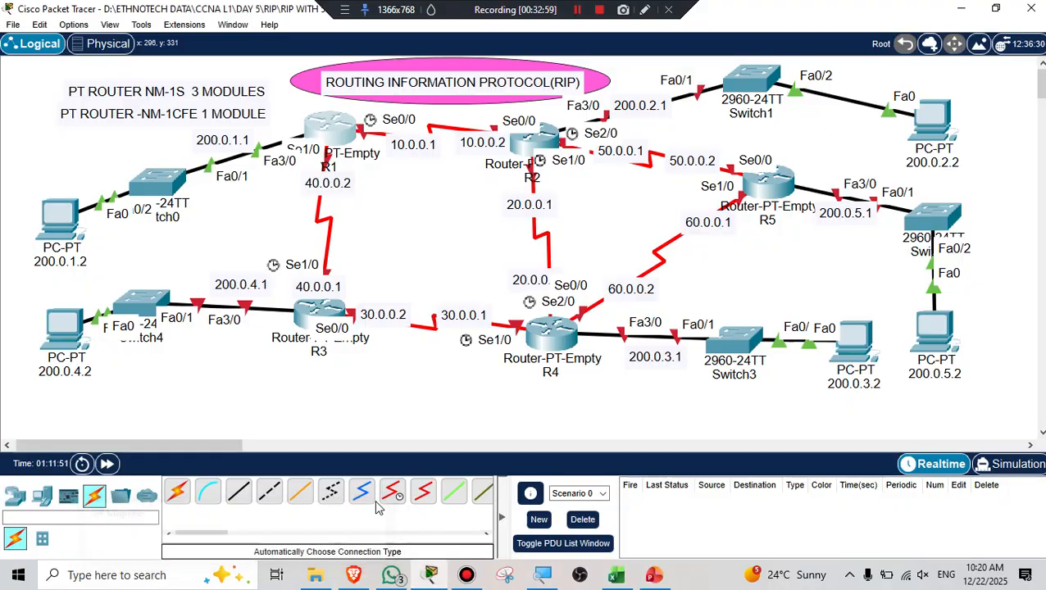
{"action": "left_click", "coordinate": [538, 146]}
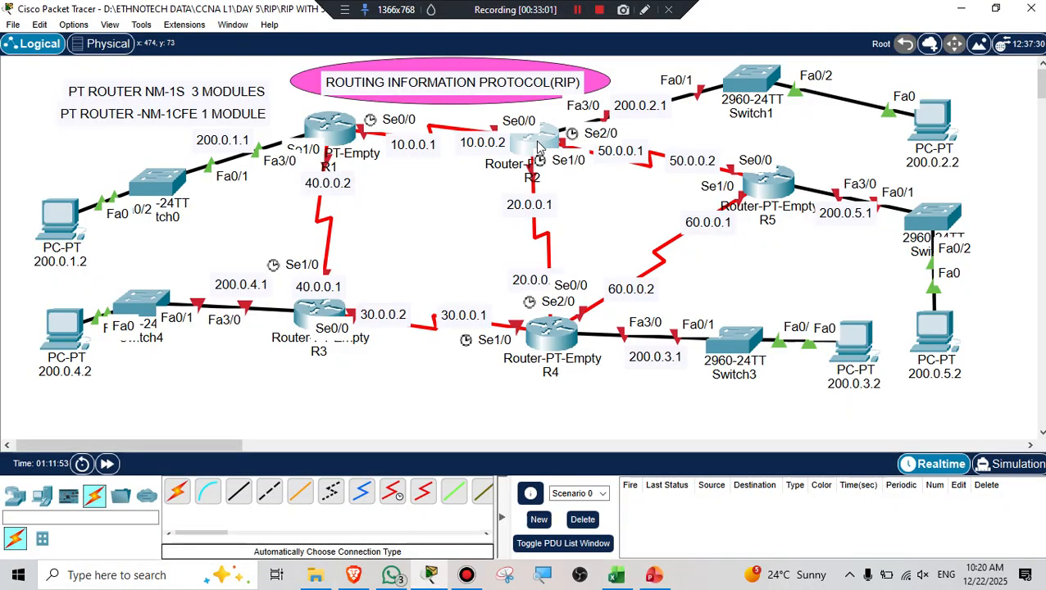
{"action": "left_click_drag", "start_coordinate": [722, 31], "coordinate": [816, 226]}
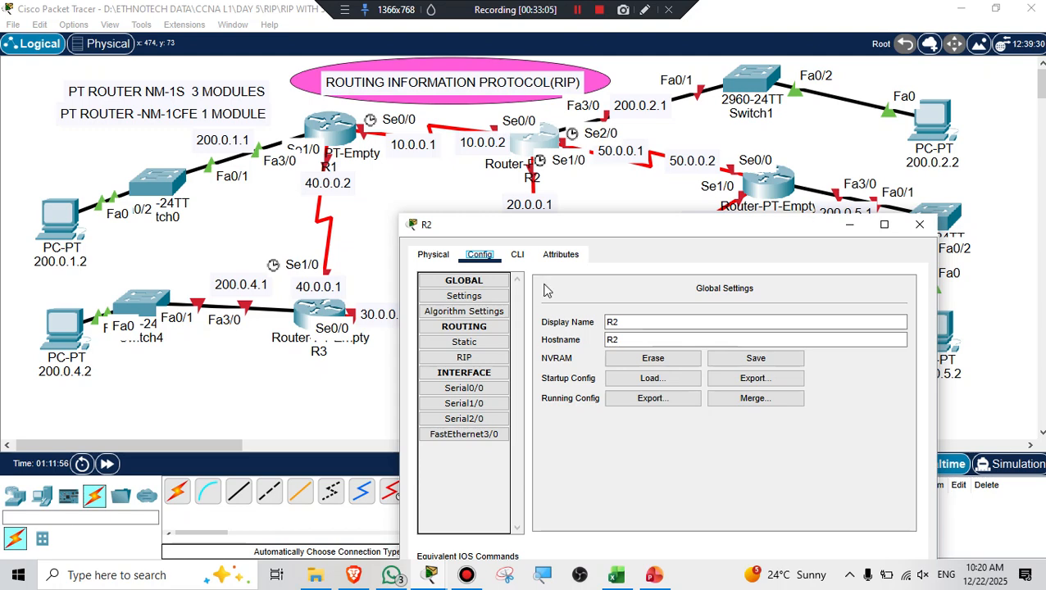
{"action": "left_click", "coordinate": [518, 255]}
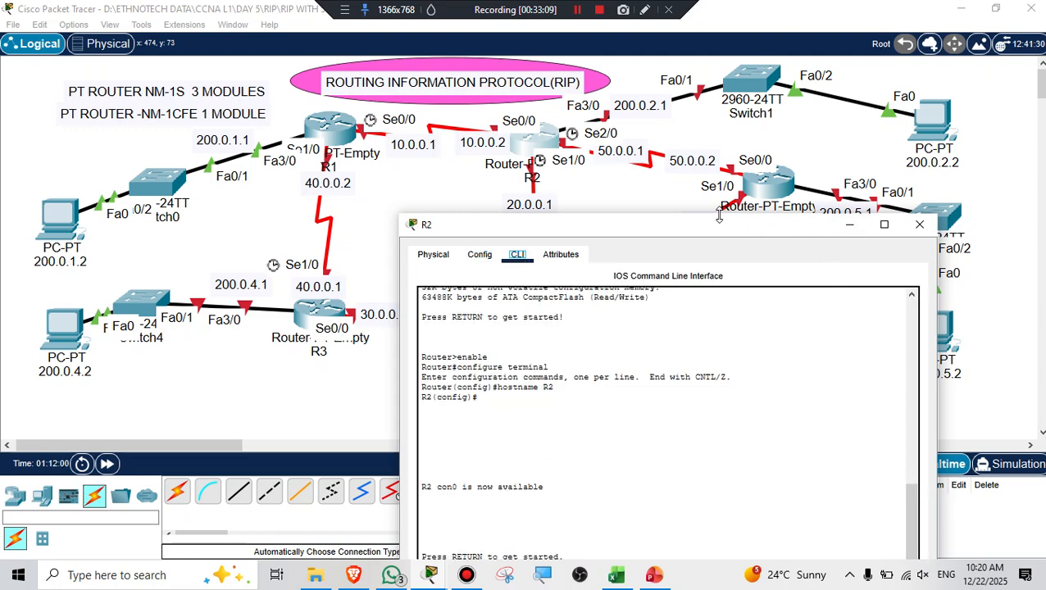
{"action": "left_click_drag", "start_coordinate": [717, 217], "coordinate": [674, 238]}
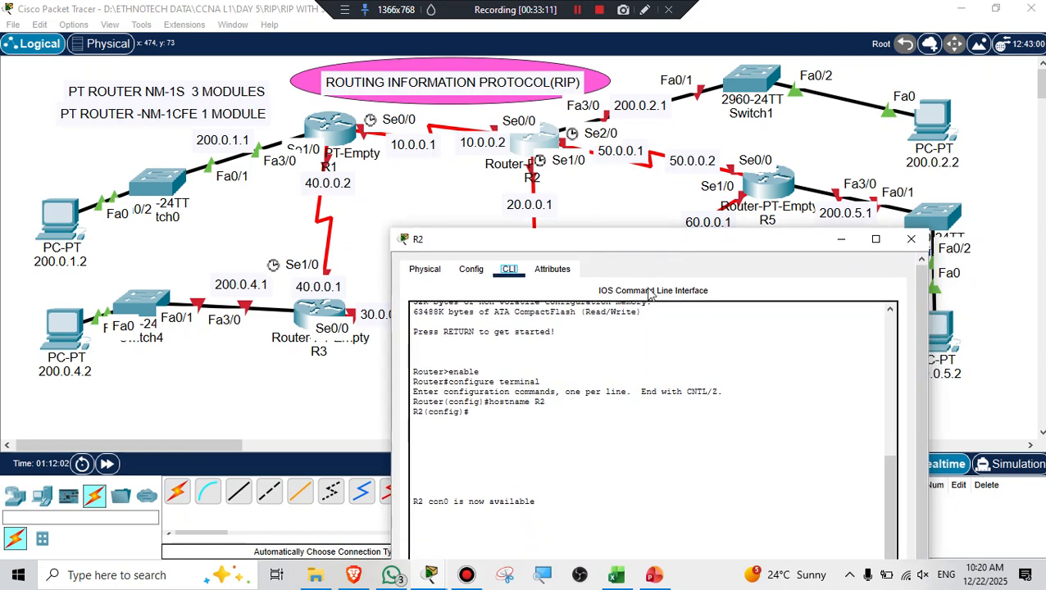
Start R2's console session and enter global configuration mode with EN and CONF T.
{"action": "left_click", "coordinate": [496, 536]}
{"action": "key", "text": "Return"}
{"action": "key", "text": "Return"}
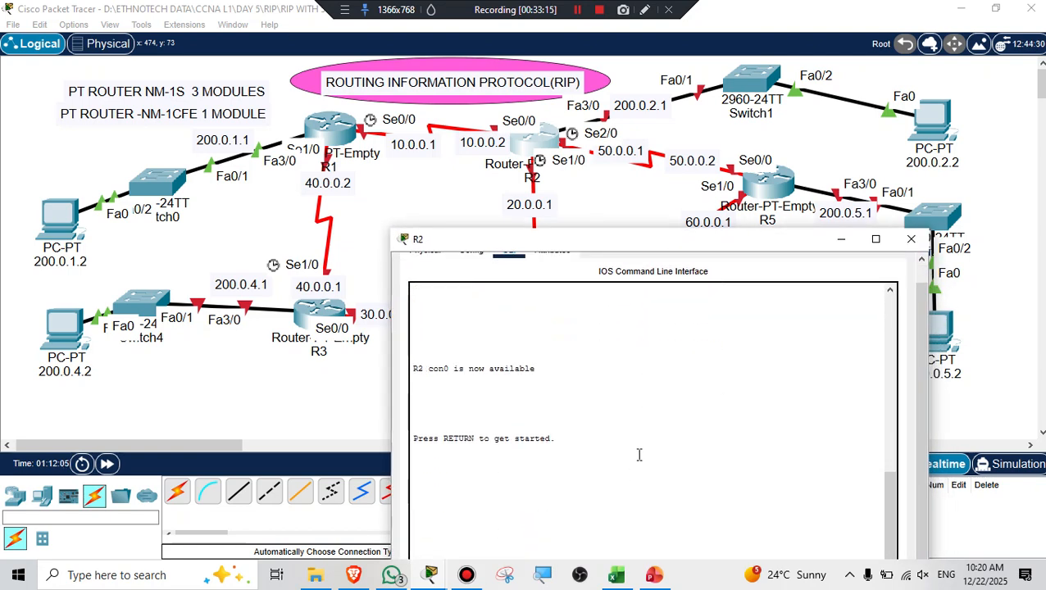
{"action": "left_click_drag", "start_coordinate": [889, 503], "coordinate": [881, 512]}
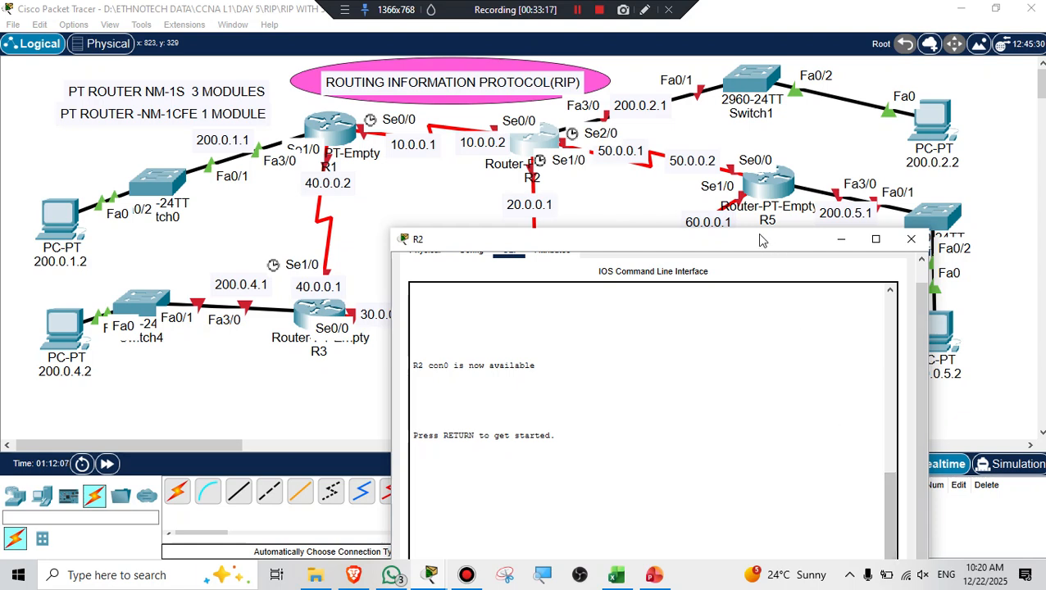
{"action": "mouse_move", "coordinate": [722, 243]}
{"action": "left_mouse_down"}
{"action": "mouse_move", "coordinate": [721, 371]}
{"action": "mouse_move", "coordinate": [722, 244]}
{"action": "left_mouse_up"}
{"action": "scroll", "coordinate": [643, 457], "scroll_direction": "down", "scroll_amount": 3}
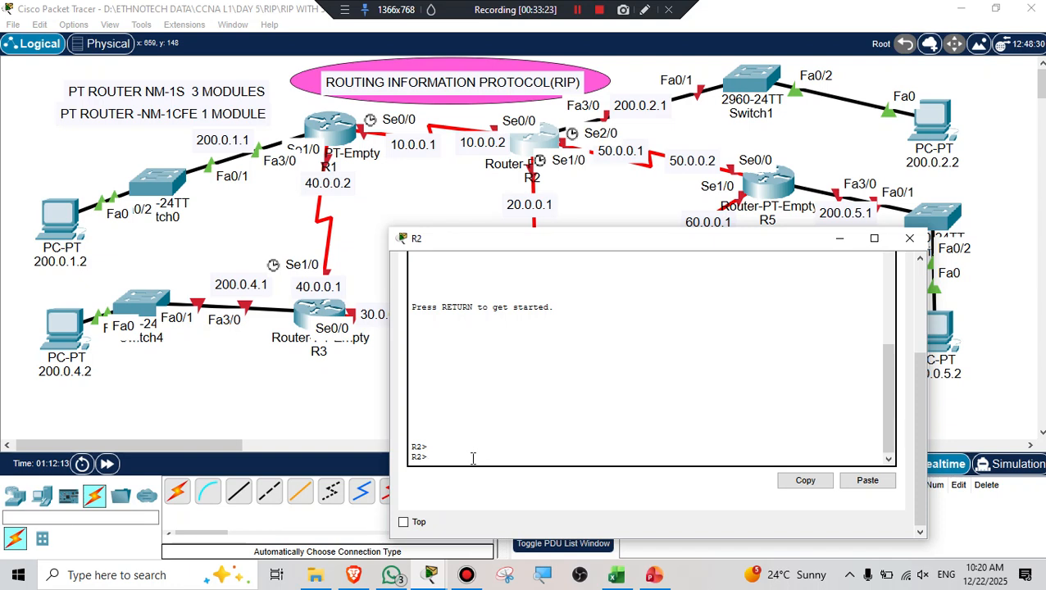
{"action": "type", "text": "EN"}
{"action": "key", "text": "Return"}
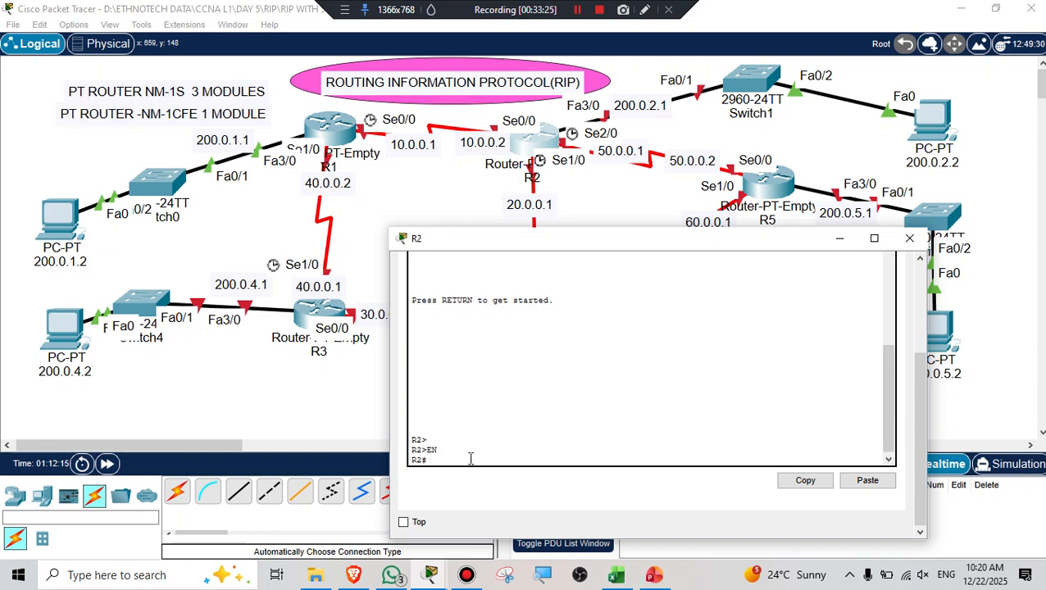
{"action": "type", "text": "CONF T"}
{"action": "key", "text": "Return"}
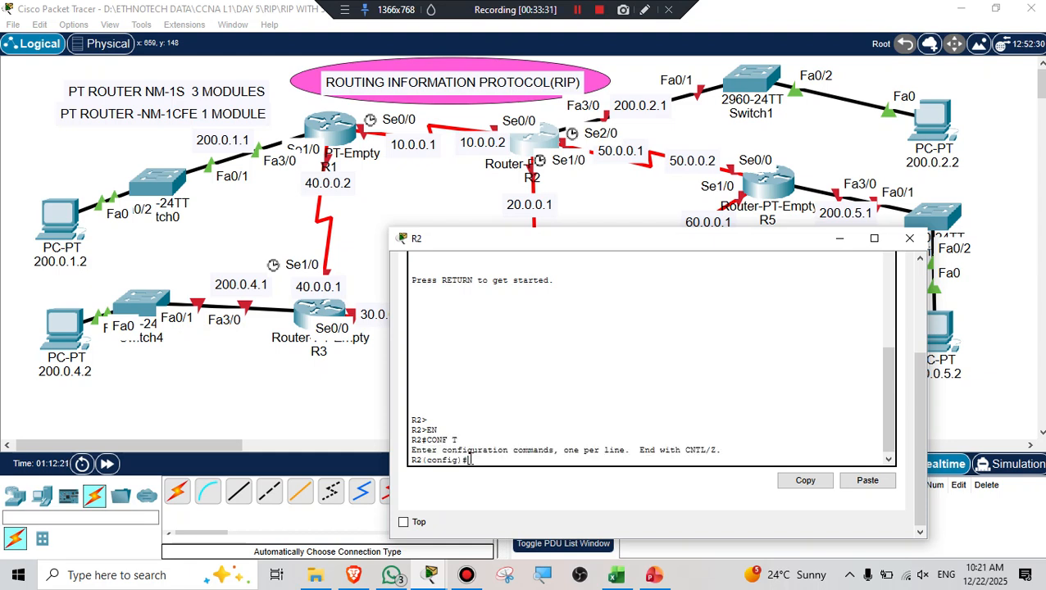
{"action": "type", "text": "BA"}
{"action": "type", "text": "3/0"}
{"action": "key", "text": "Return"}
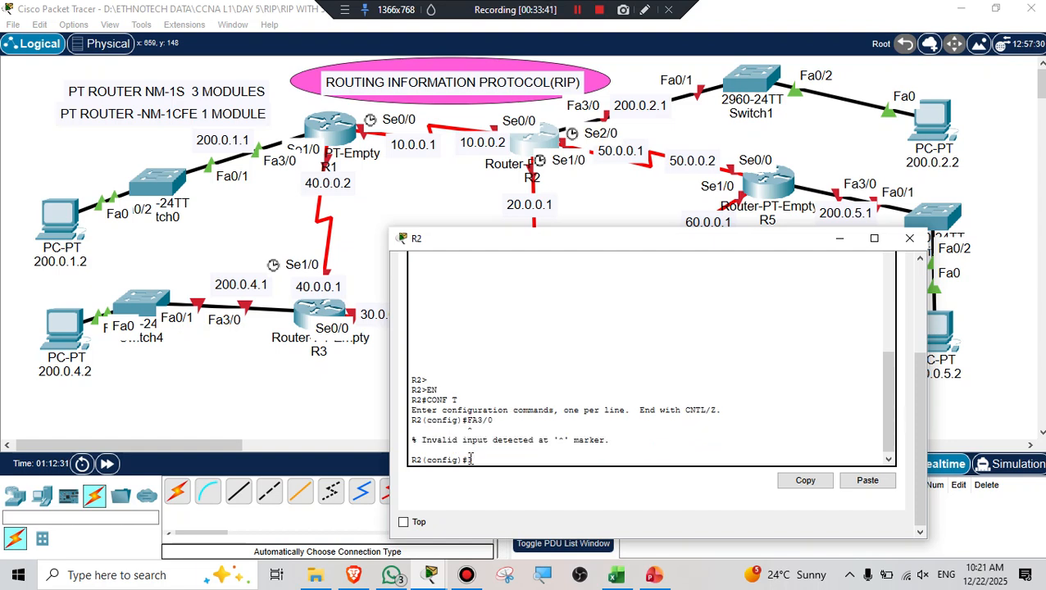
Assign 200.0.2.1 with mask 255.255.255.0 to R2's interface FA3/0 and enable it with NO SHUT.
{"action": "type", "text": "INT FA3/0"}
{"action": "key", "text": "Return"}
{"action": "type", "text": "IP ADD"}
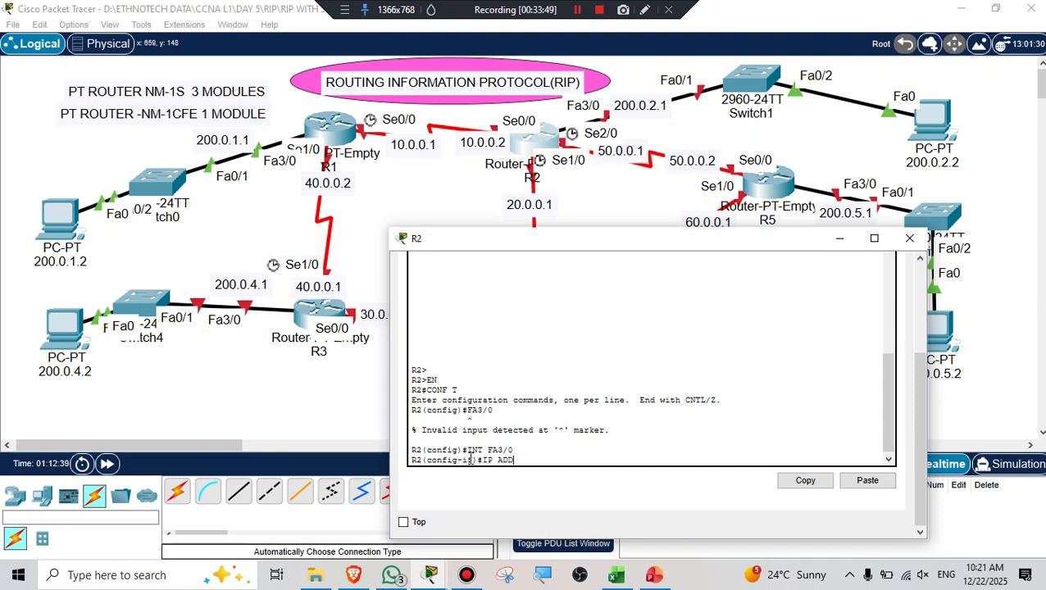
{"action": "type", "text": " 200.0.2.1 255.255.255"}
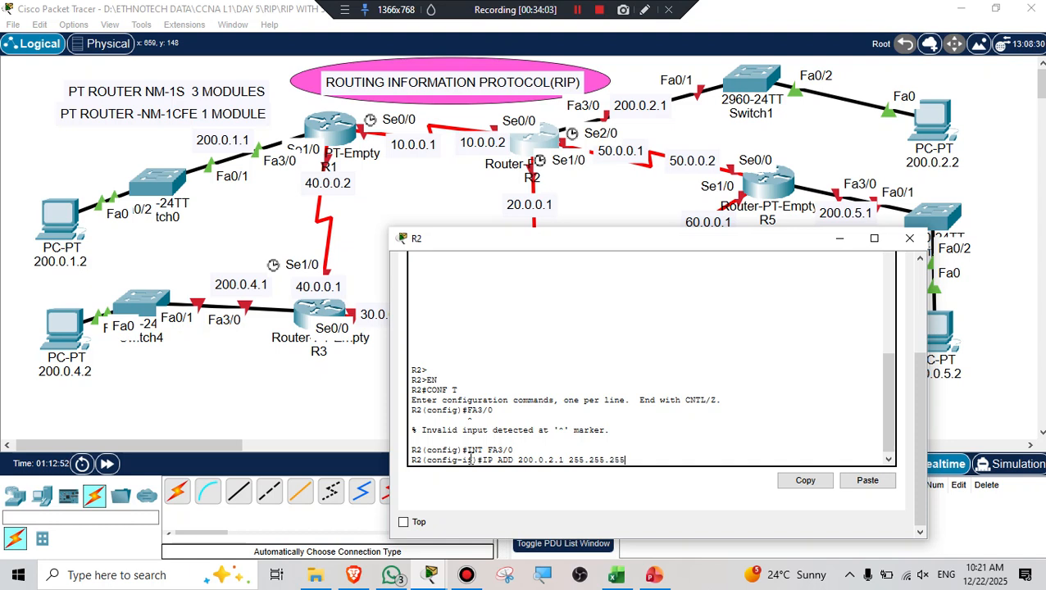
{"action": "type", "text": ".0"}
{"action": "key", "text": "Return"}
{"action": "type", "text": "N"}
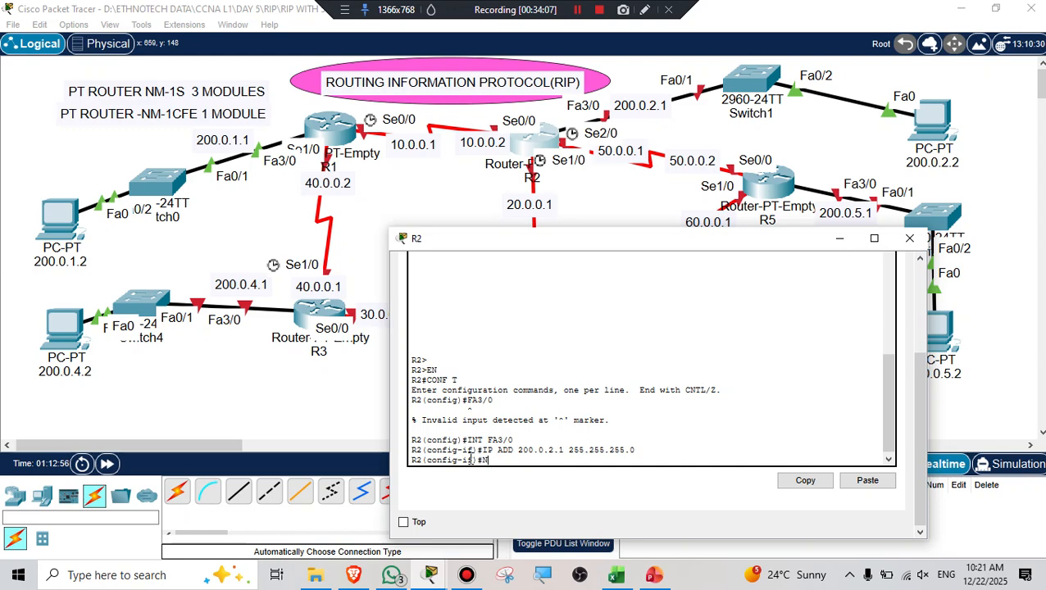
{"action": "type", "text": "O SHUT"}
{"action": "key", "text": "Return"}
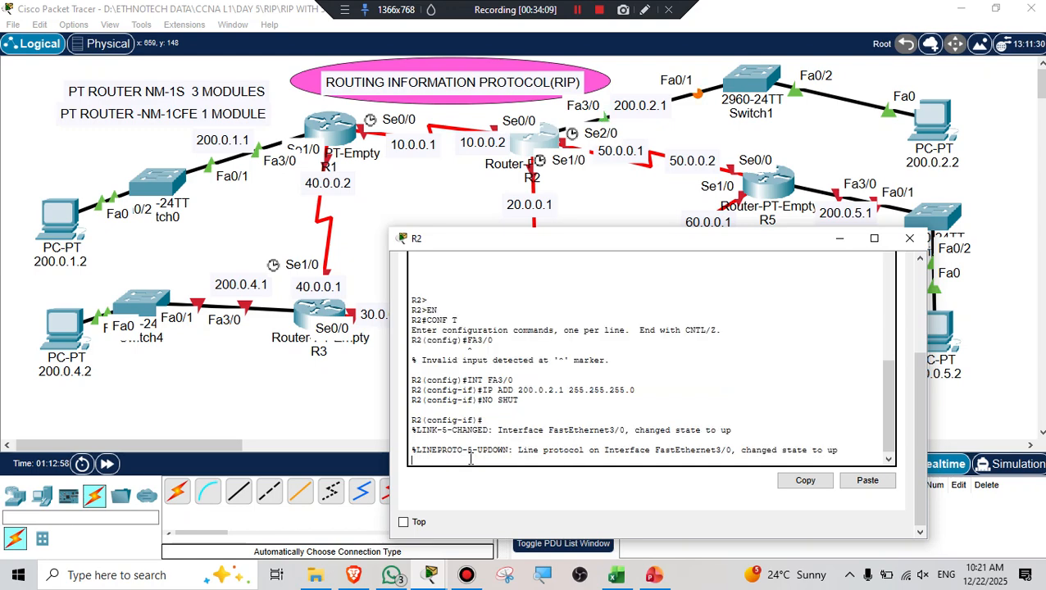
{"action": "key", "text": "Return"}
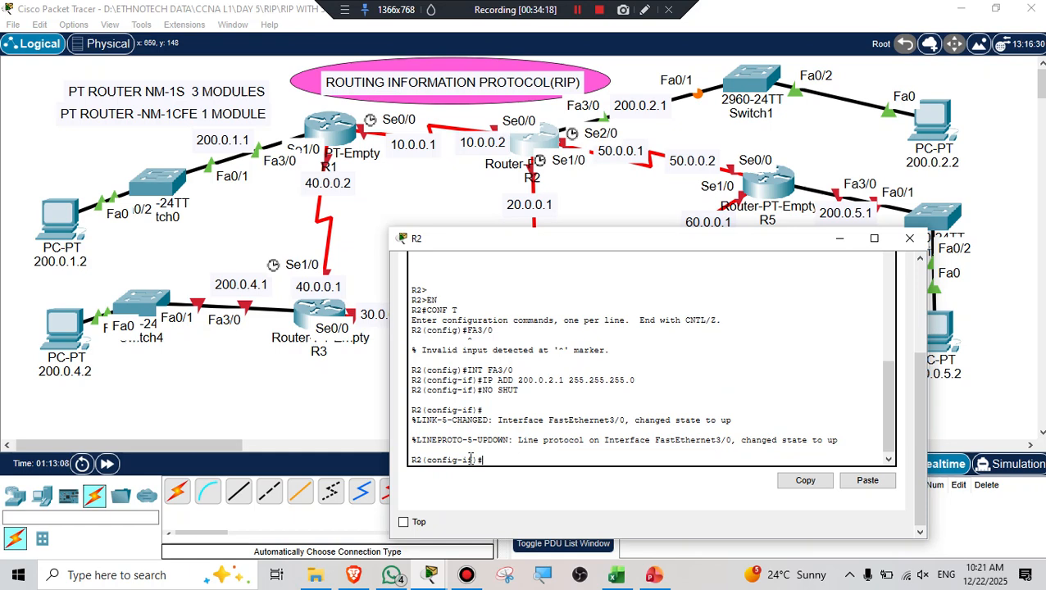
Assign 10.0.0.2 with mask 255.0.0.0 to R2's interface SE0/0 and enable it with NO SHUT.
{"action": "type", "text": "NT SE0/0"}
{"action": "key", "text": "Return"}
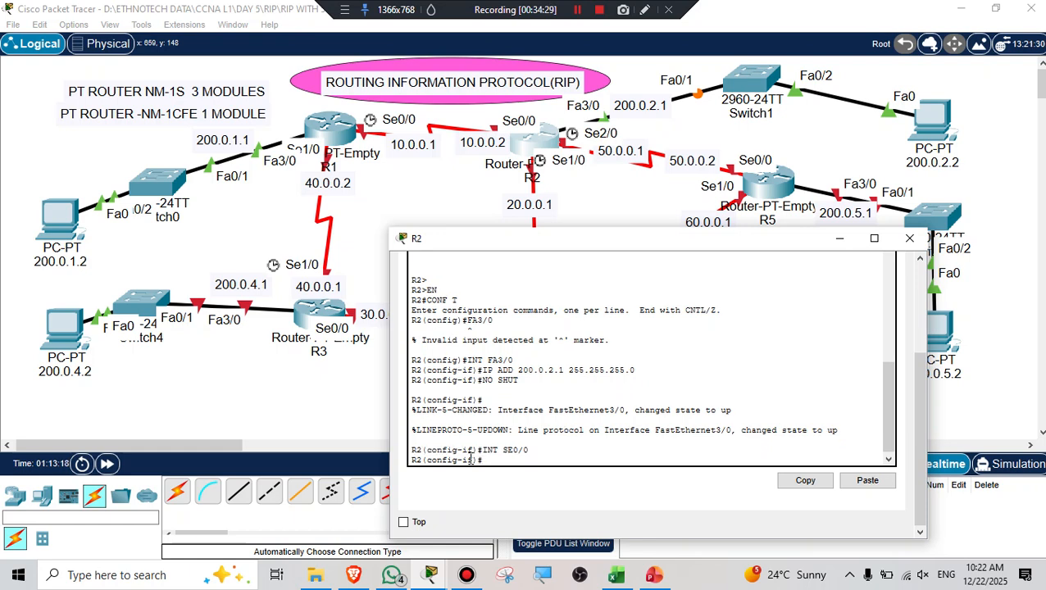
{"action": "type", "text": "IP ADD 10.0.0.2 255.0.0.0"}
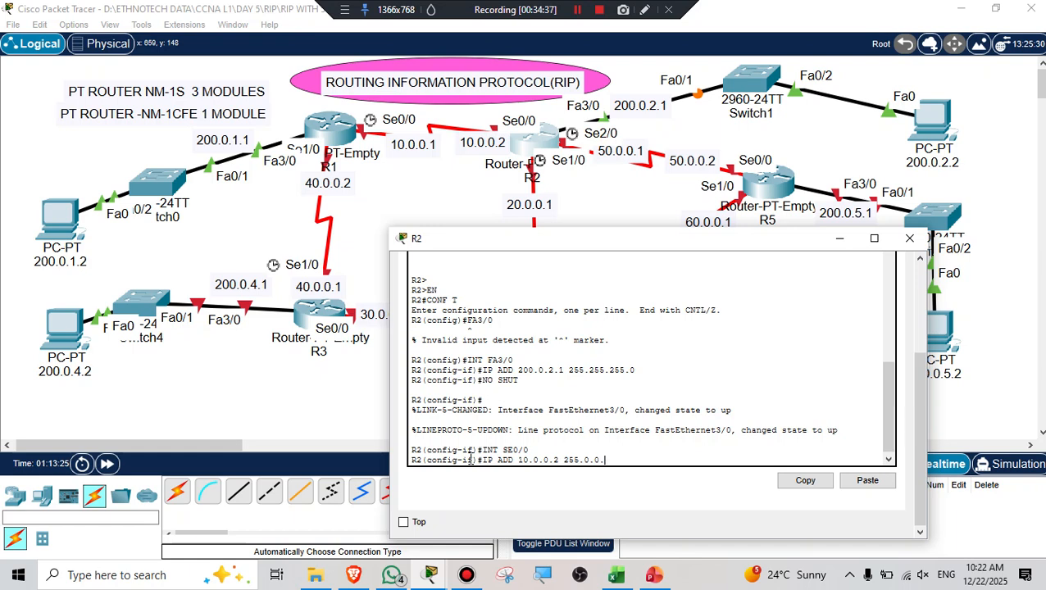
{"action": "key", "text": "Return"}
{"action": "type", "text": "NO SHUT"}
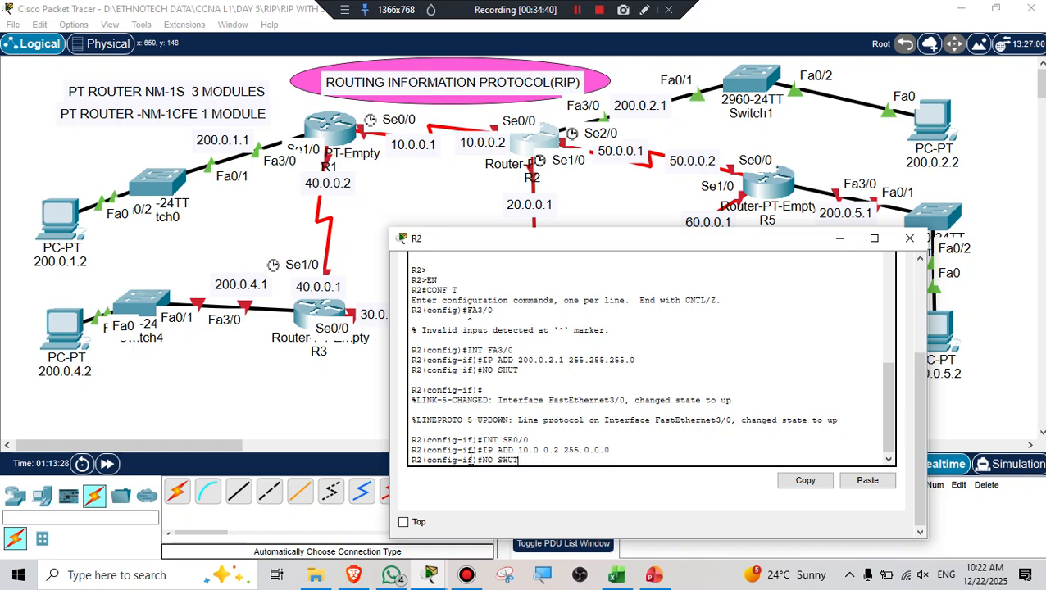
{"action": "key", "text": "Return"}
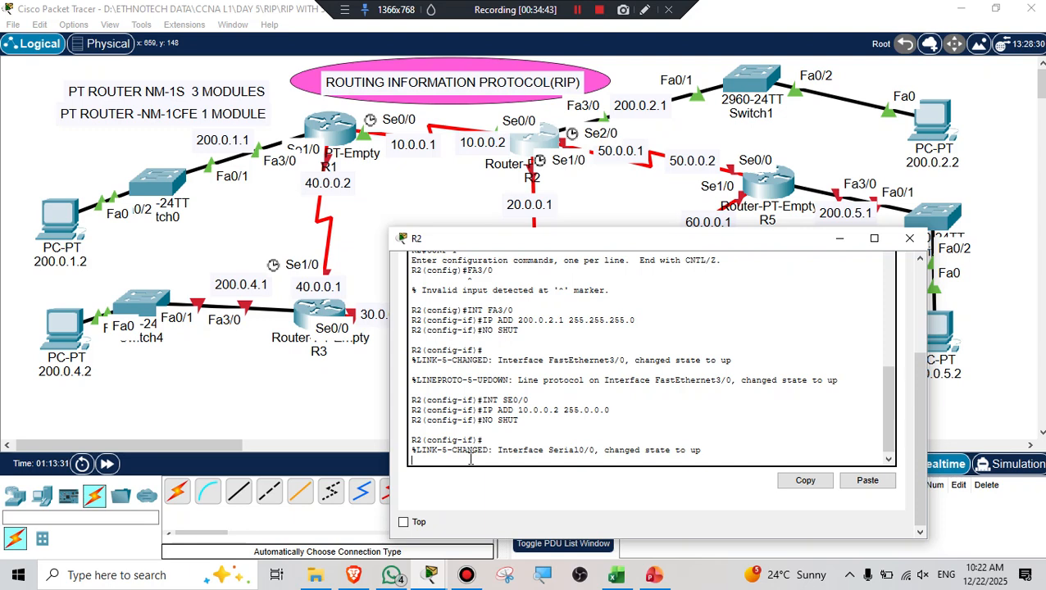
{"action": "key", "text": "Return"}
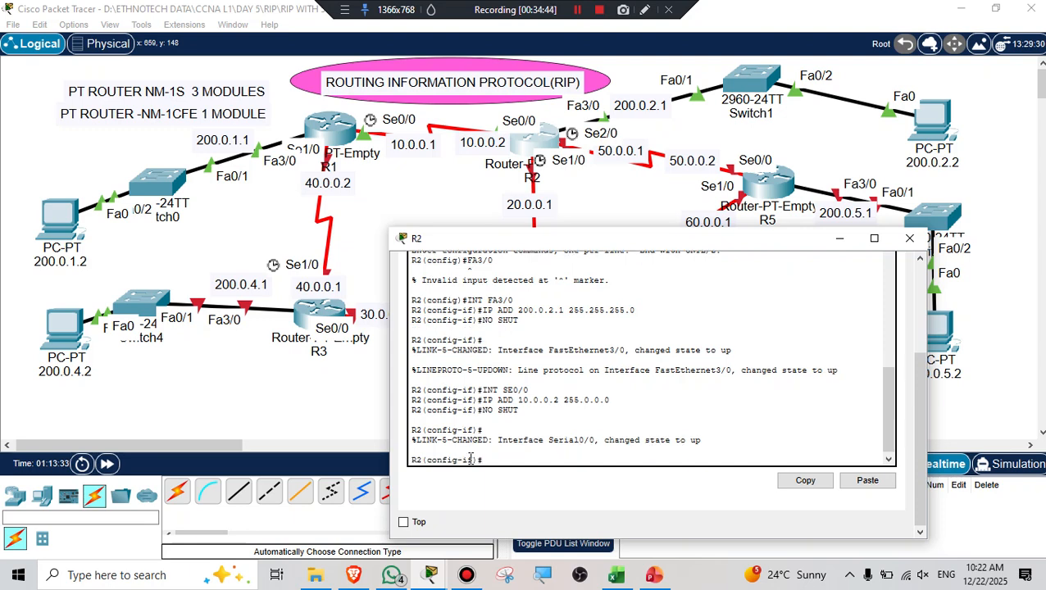
Assign 20.0.0.1 with mask 255.0.0.0 to R2's interface SE1/0 and enable it with NO SHUT.
{"action": "type", "text": "INT"}
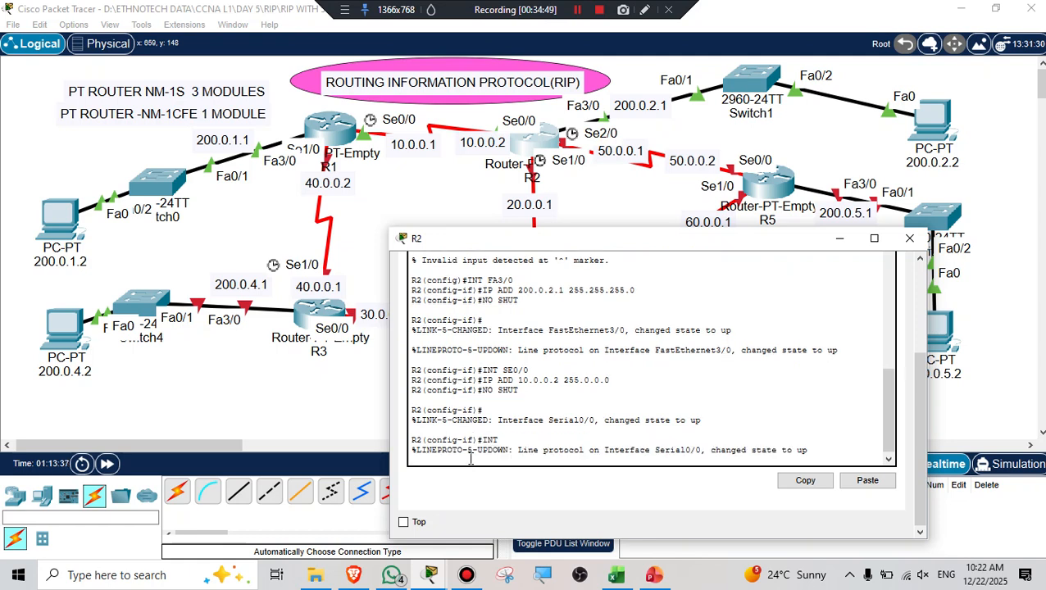
{"action": "key", "text": "Return"}
{"action": "type", "text": "IN"}
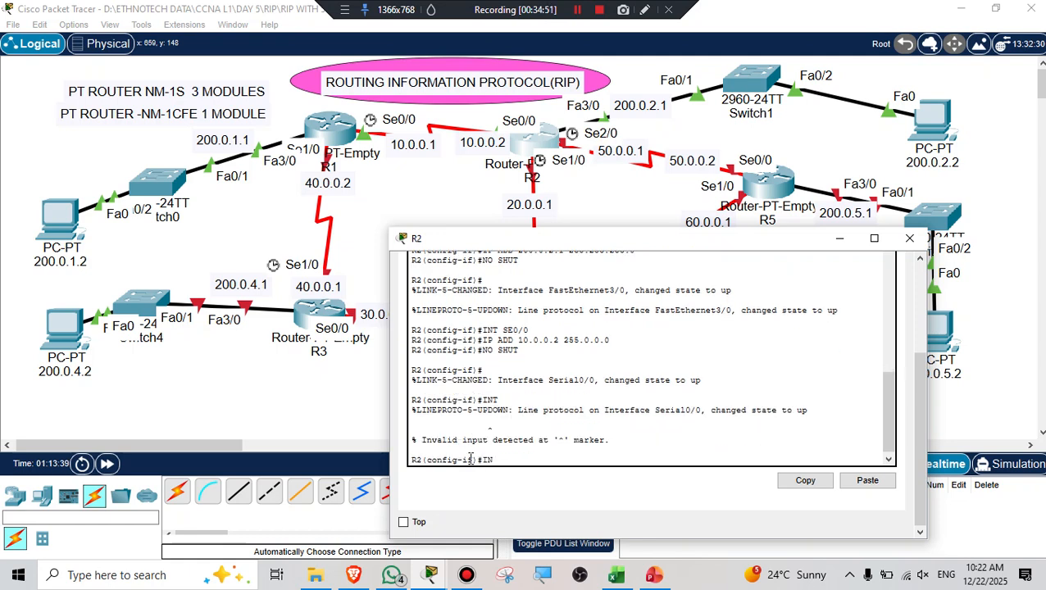
{"action": "type", "text": "T SE1/0"}
{"action": "key", "text": "Return"}
{"action": "type", "text": "O"}
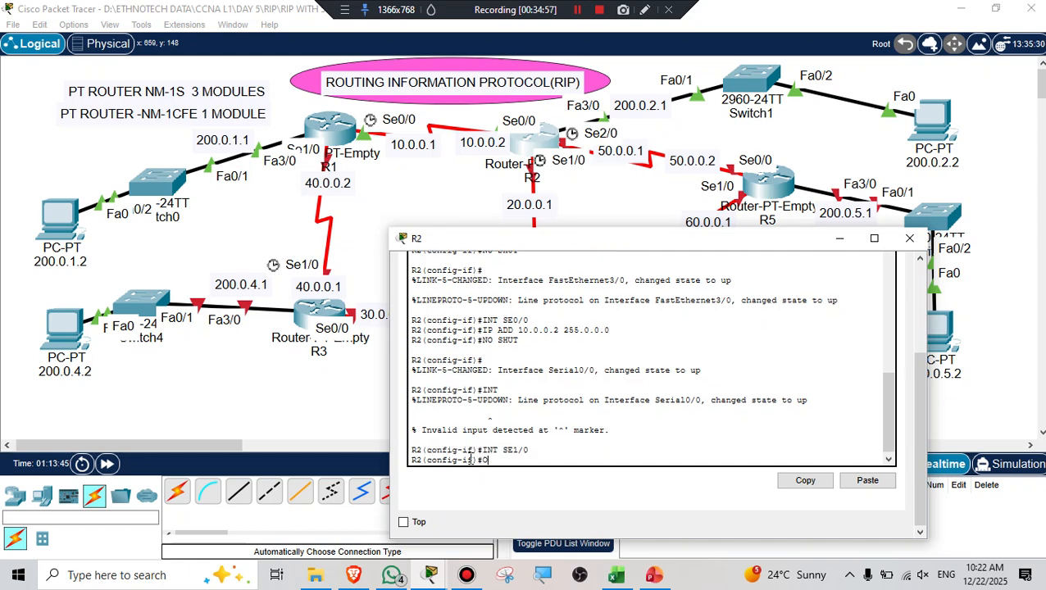
{"action": "key", "text": "BackSpace"}
{"action": "type", "text": "IP ADD 20.0.0.1 255.0.0.0"}
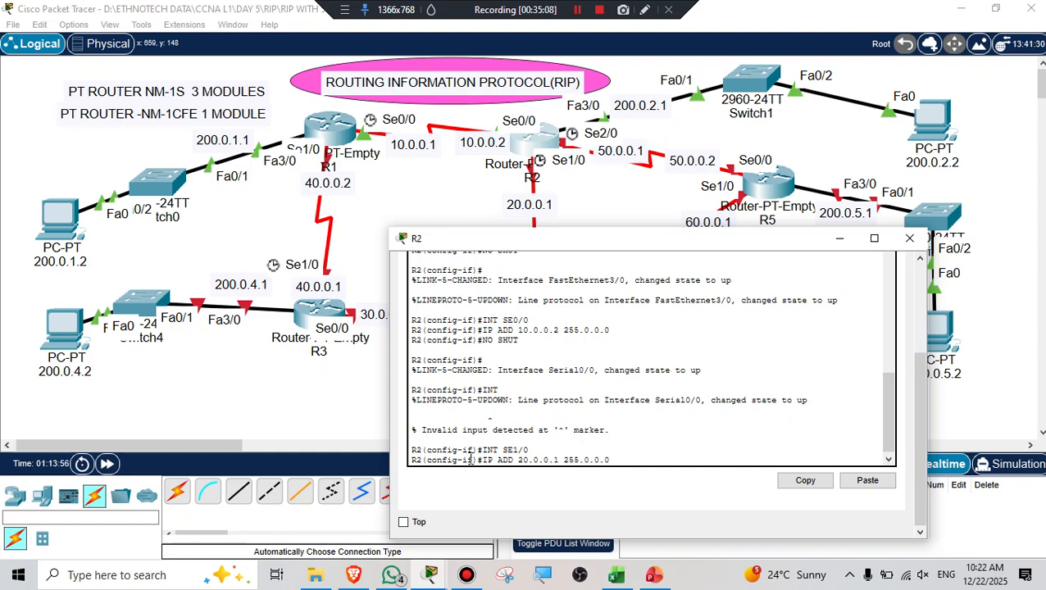
{"action": "key", "text": "Return"}
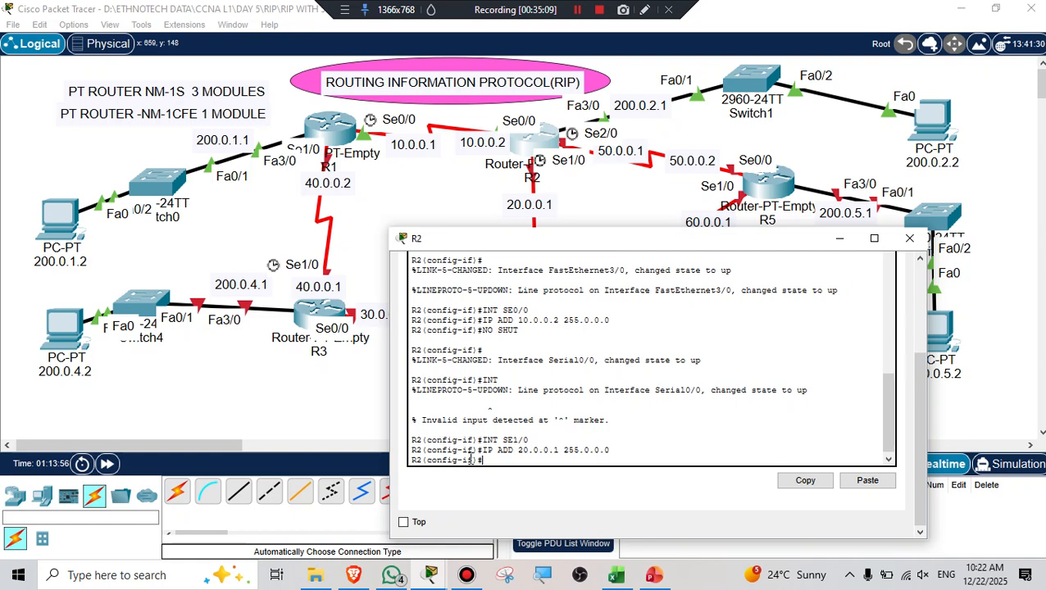
{"action": "type", "text": "NO SHUT"}
{"action": "key", "text": "Return"}
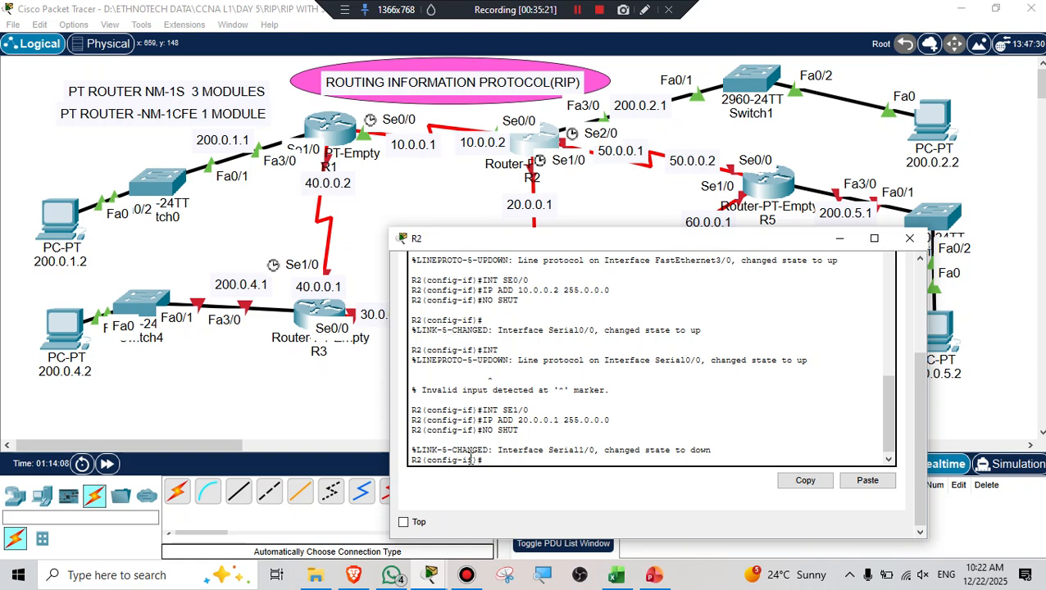
Assign 50.0.0.1 with mask 255.0.0.0 to R2's interface SE2/0 and enable it with NO SHUT.
{"action": "type", "text": "INT SE2/0"}
{"action": "key", "text": "Return"}
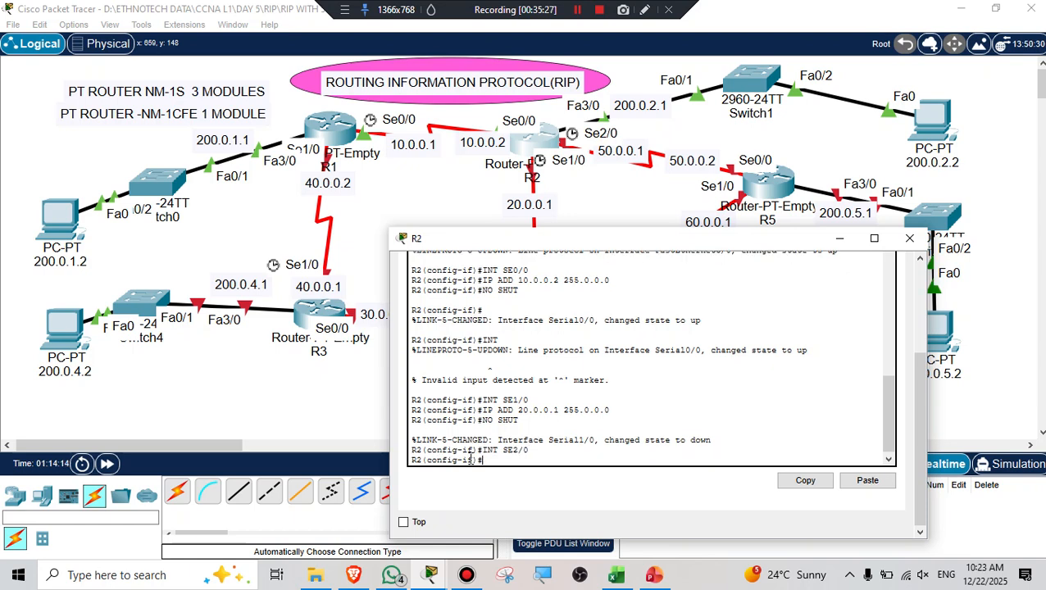
{"action": "type", "text": "IP ADDR 5"}
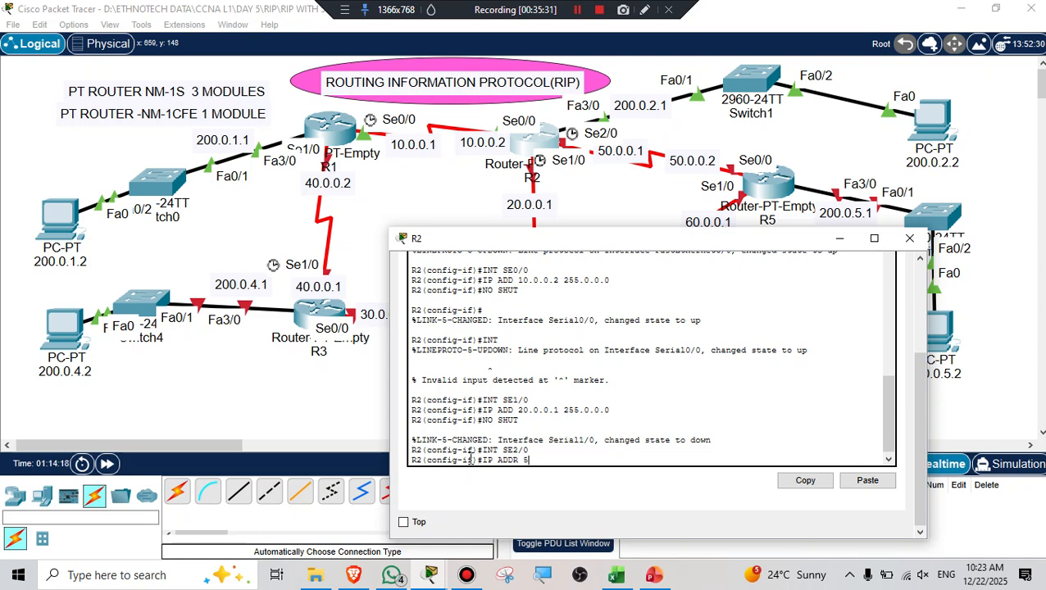
{"action": "type", "text": "0.0.0.1 255.0.0.0"}
{"action": "key", "text": "Return"}
{"action": "type", "text": "NO SH"}
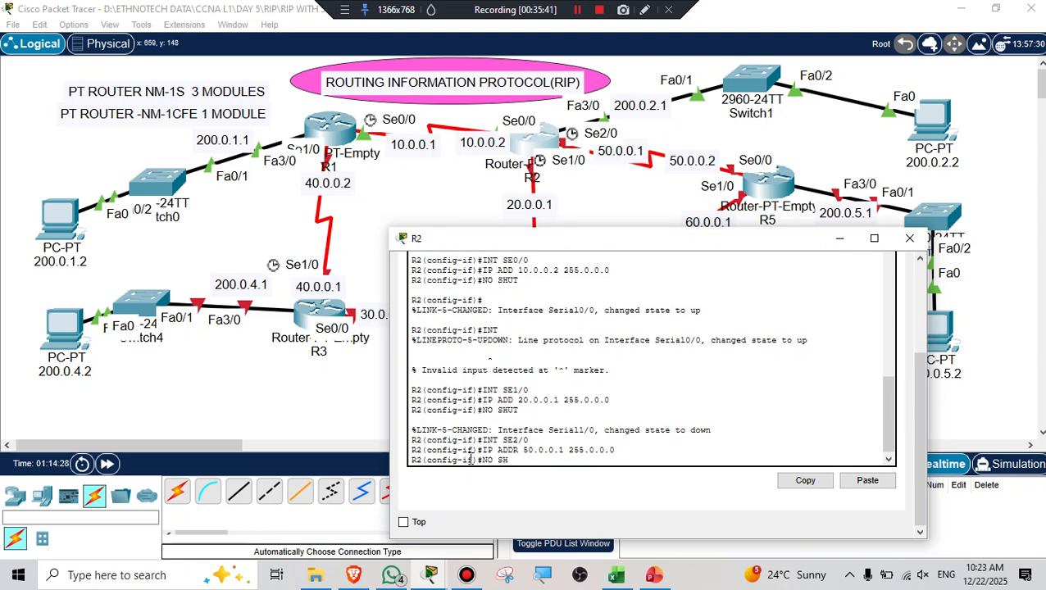
{"action": "type", "text": "UT"}
{"action": "key", "text": "Return"}
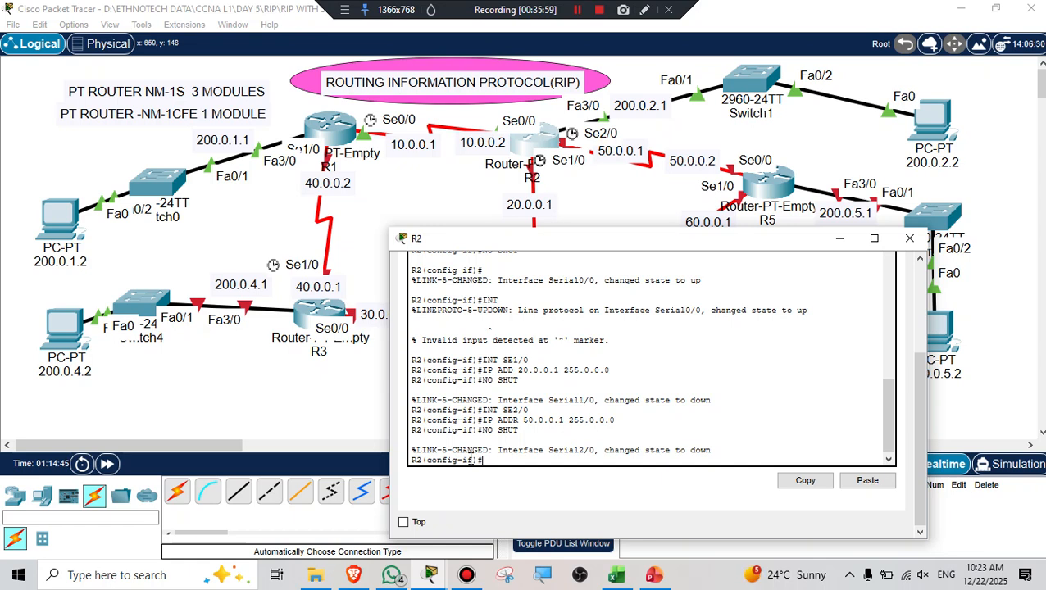
Close R2's window, open router R5's CLI and enter global configuration mode with EN and CONF T.
{"action": "left_click", "coordinate": [909, 240]}
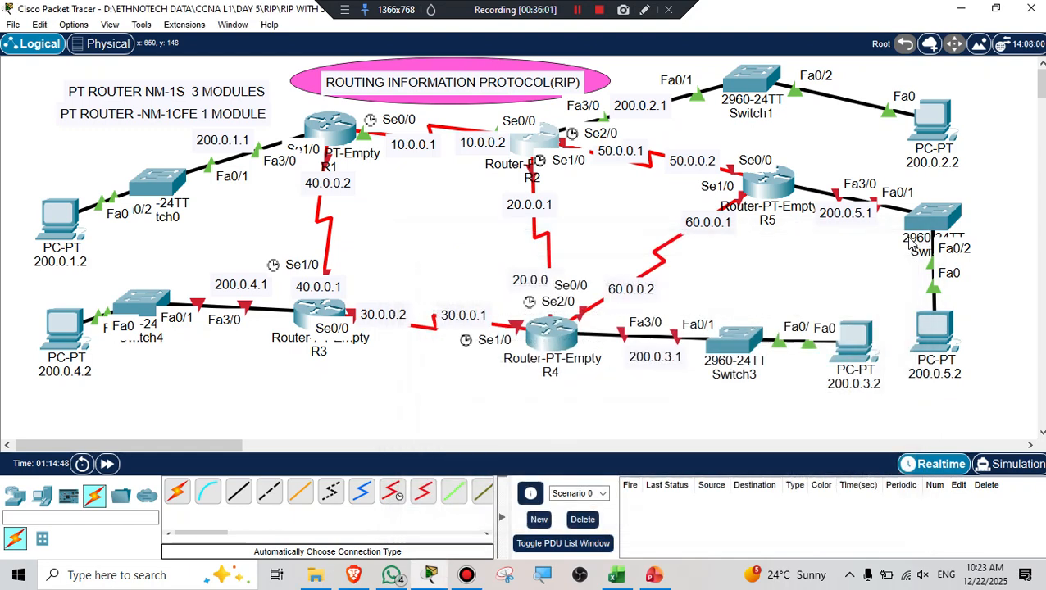
{"action": "left_click", "coordinate": [765, 182]}
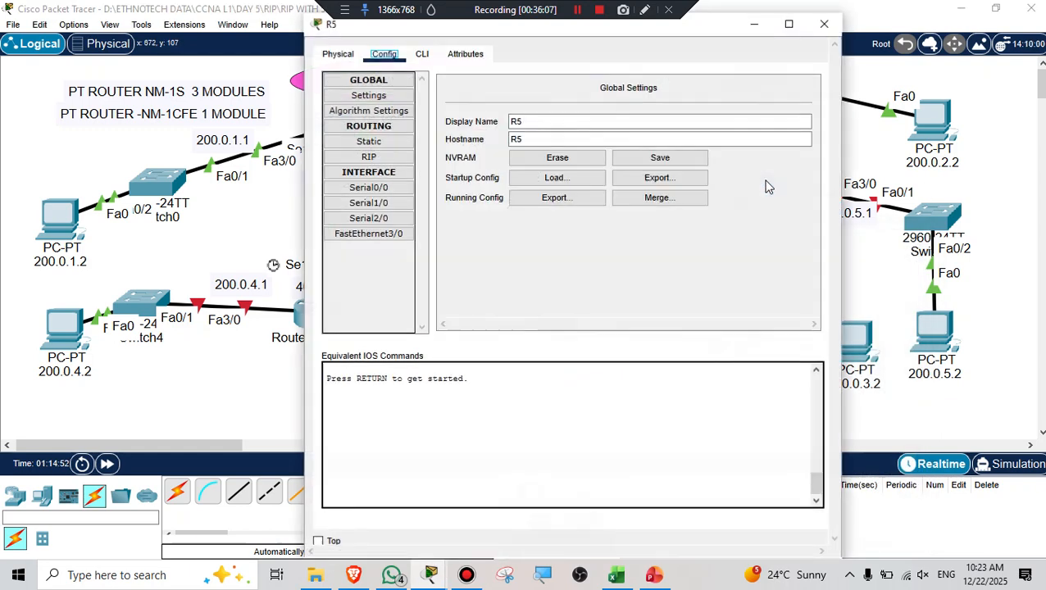
{"action": "left_click_drag", "start_coordinate": [598, 27], "coordinate": [379, 66]}
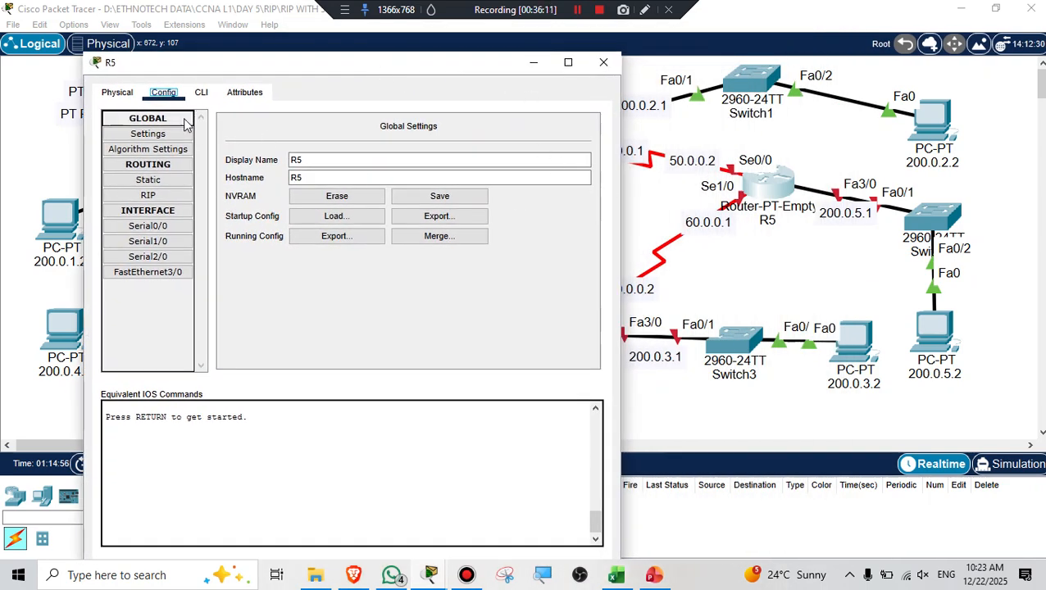
{"action": "left_click", "coordinate": [201, 93]}
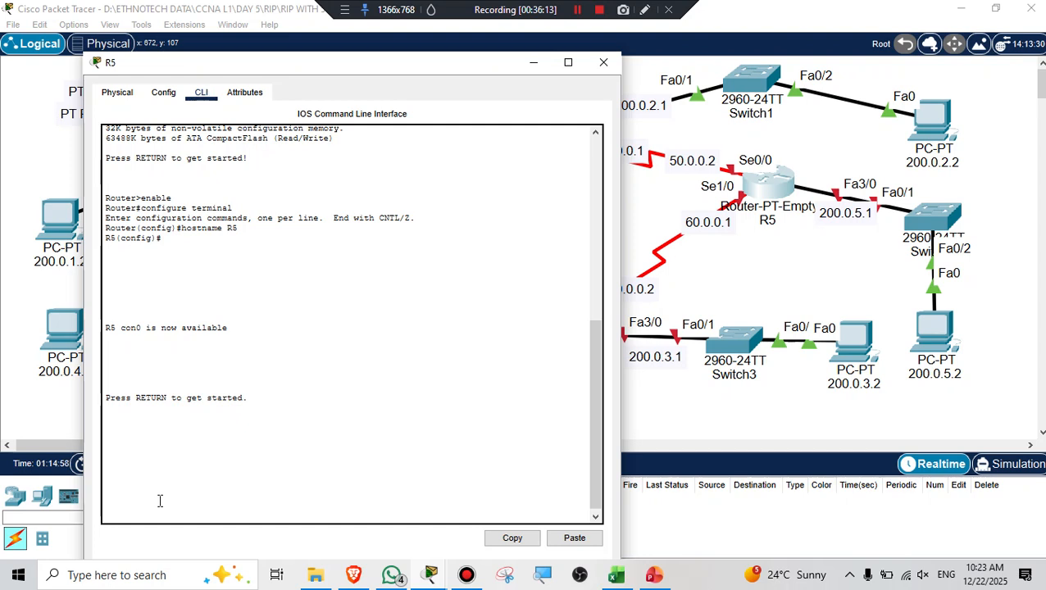
{"action": "key", "text": "Return"}
{"action": "type", "text": "EN"}
{"action": "key", "text": "Return"}
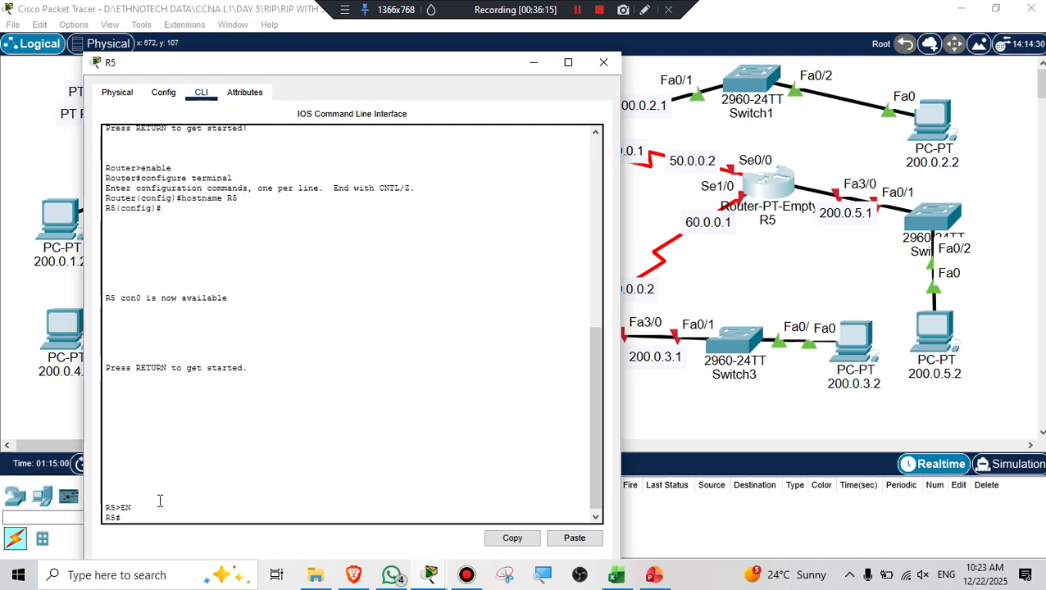
{"action": "type", "text": "CONF T"}
{"action": "key", "text": "Return"}
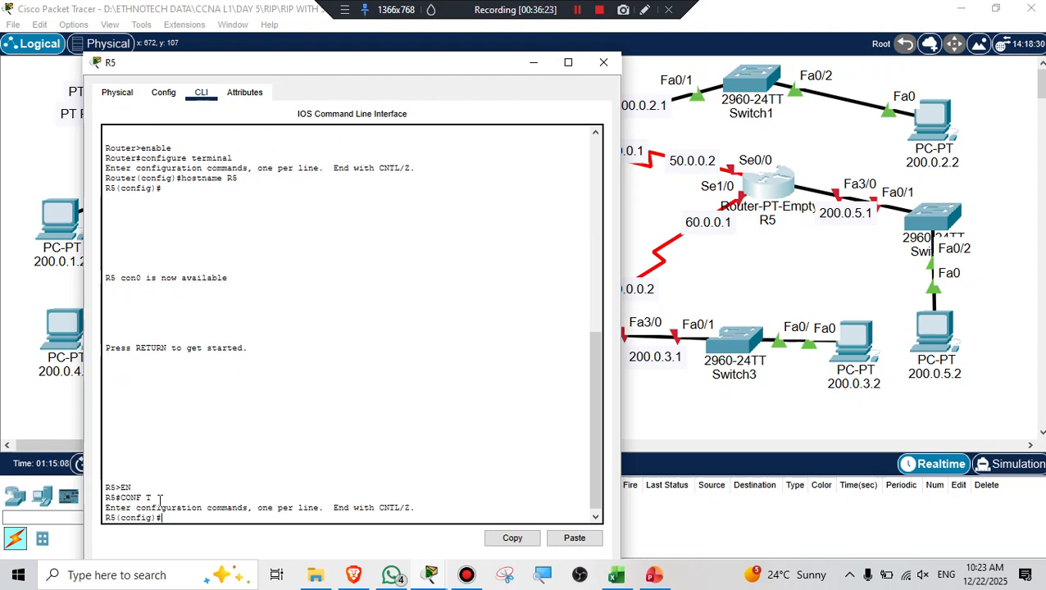
Assign 200.0.5.1 with mask 255.255.255.0 to R5's interface FA3/0 and enable it with NO SHUT.
{"action": "type", "text": "NT FA3/0"}
{"action": "key", "text": "Return"}
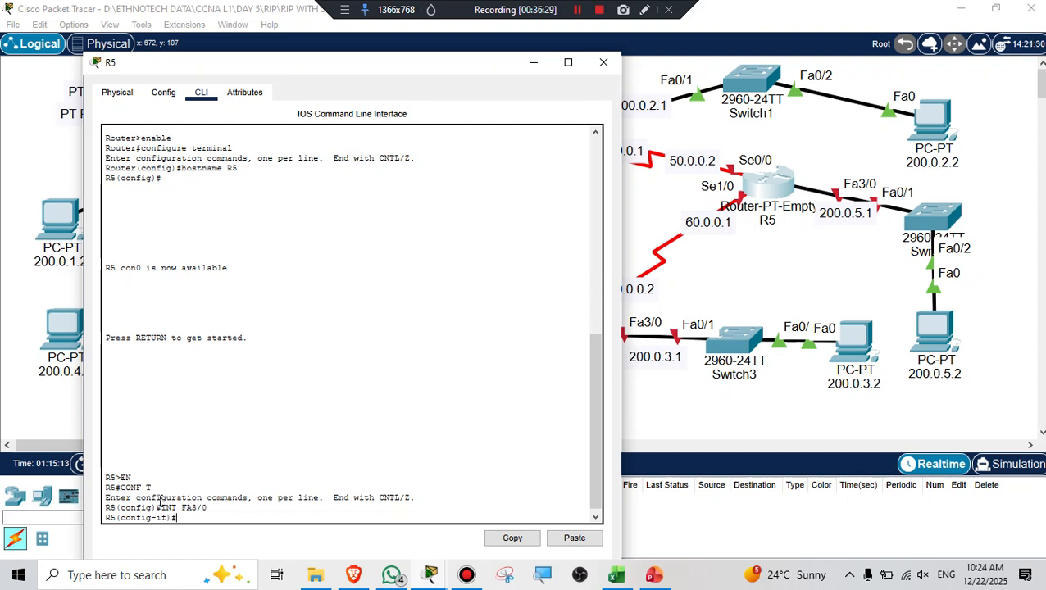
{"action": "type", "text": "IP ADDR 200.0.5.1 255.255"}
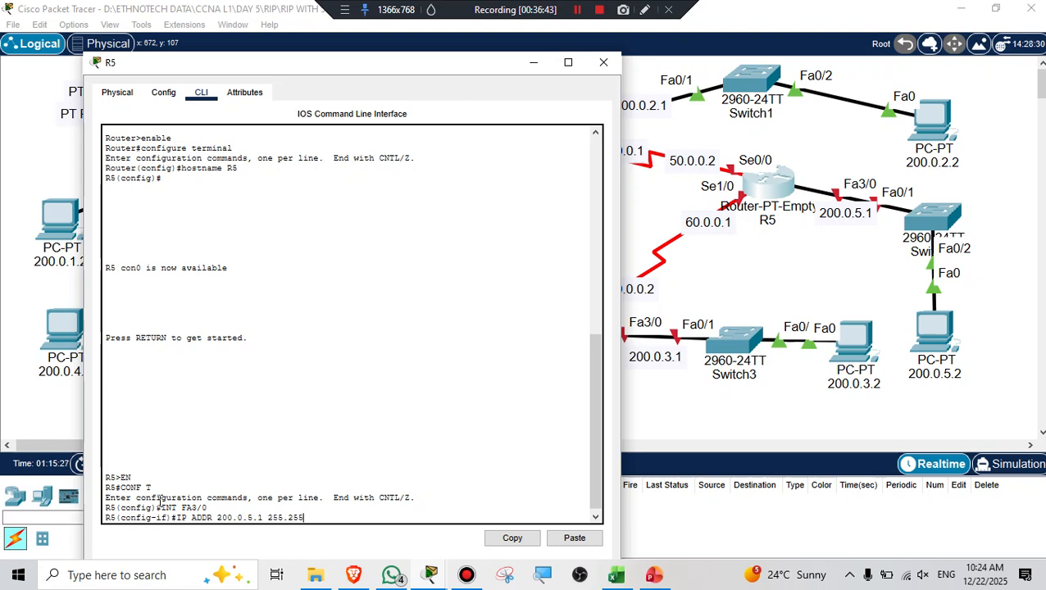
{"action": "type", "text": ".255.0"}
{"action": "key", "text": "Return"}
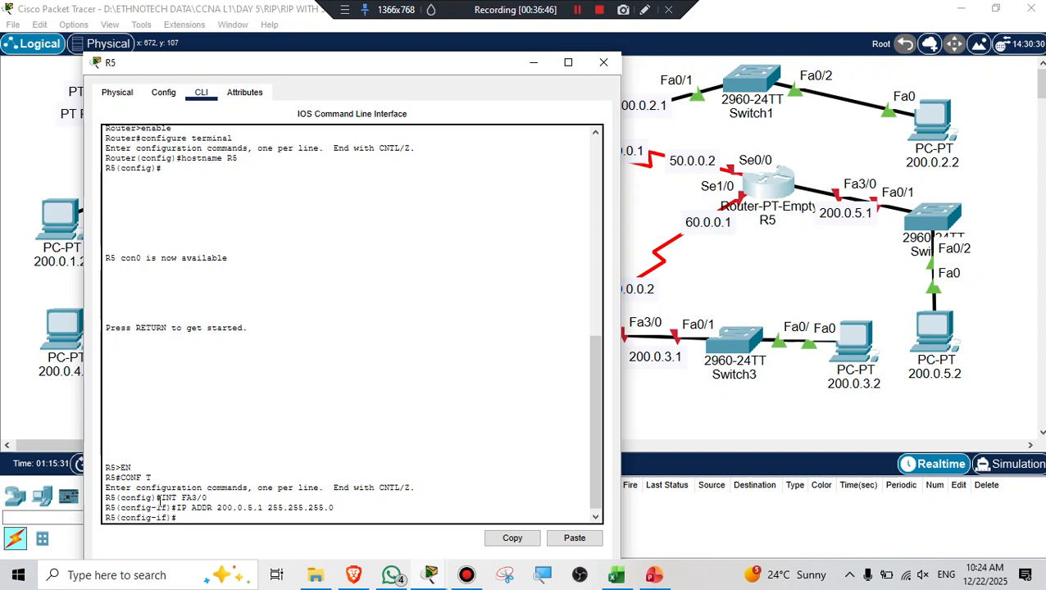
{"action": "type", "text": "NO SHUT"}
{"action": "key", "text": "Return"}
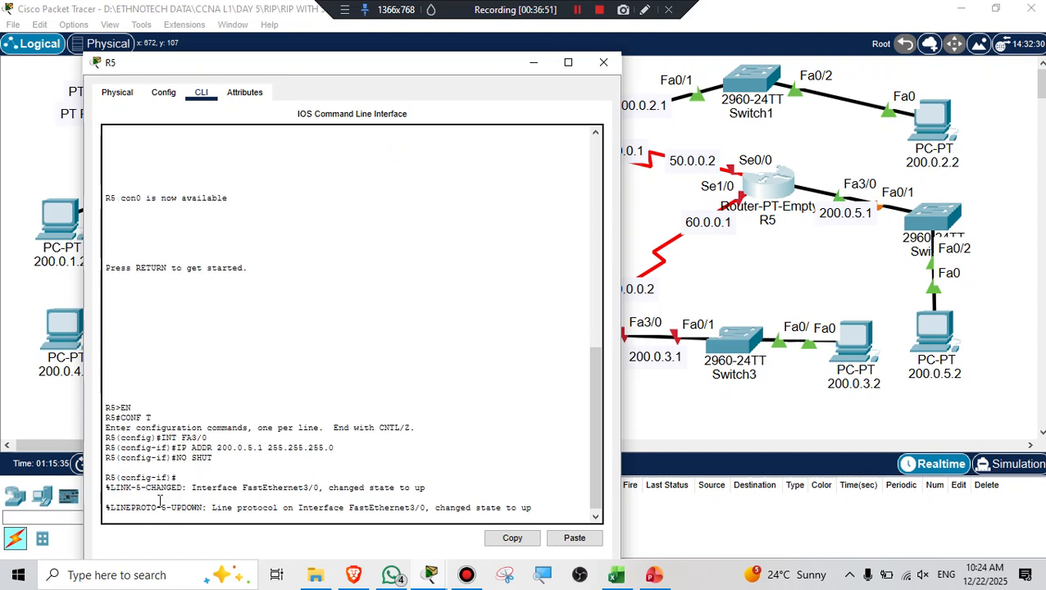
{"action": "key", "text": "Return"}
Assign 50.0.0.2 with mask 255.0.0.0 to R5's interface SE0/0 and enable it with NO SHUT.
{"action": "type", "text": "I"}
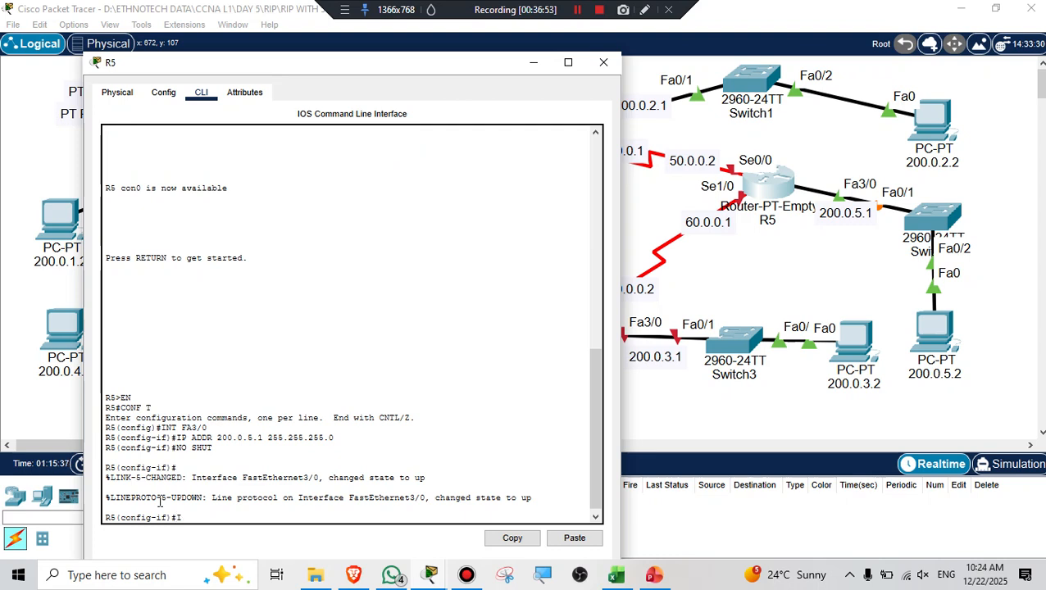
{"action": "type", "text": "NT SE0/0"}
{"action": "key", "text": "Return"}
{"action": "type", "text": "IP ADDR"}
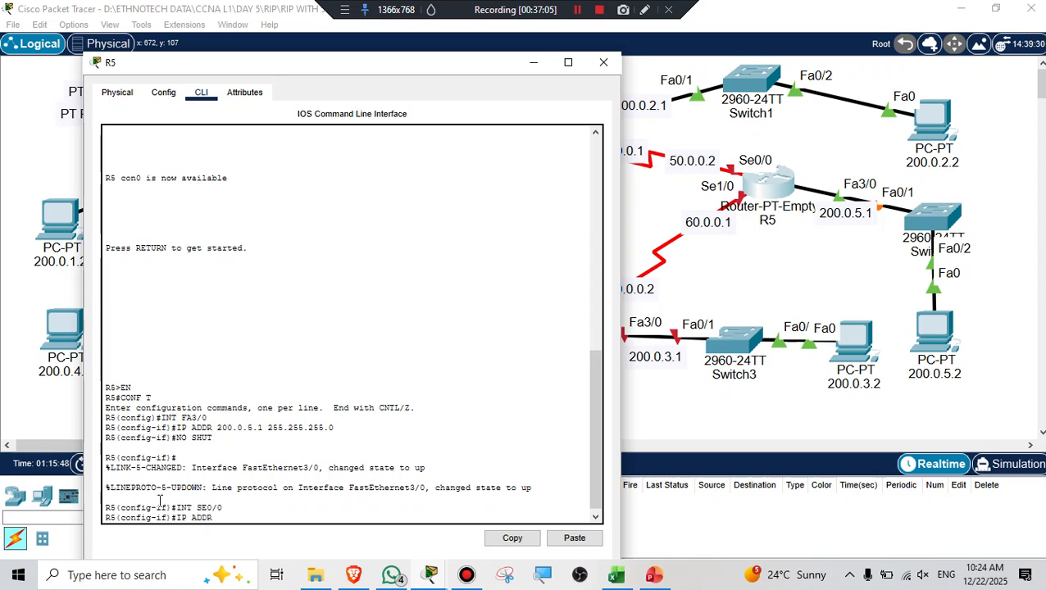
{"action": "type", "text": "50.0.0.2 255.0.0"}
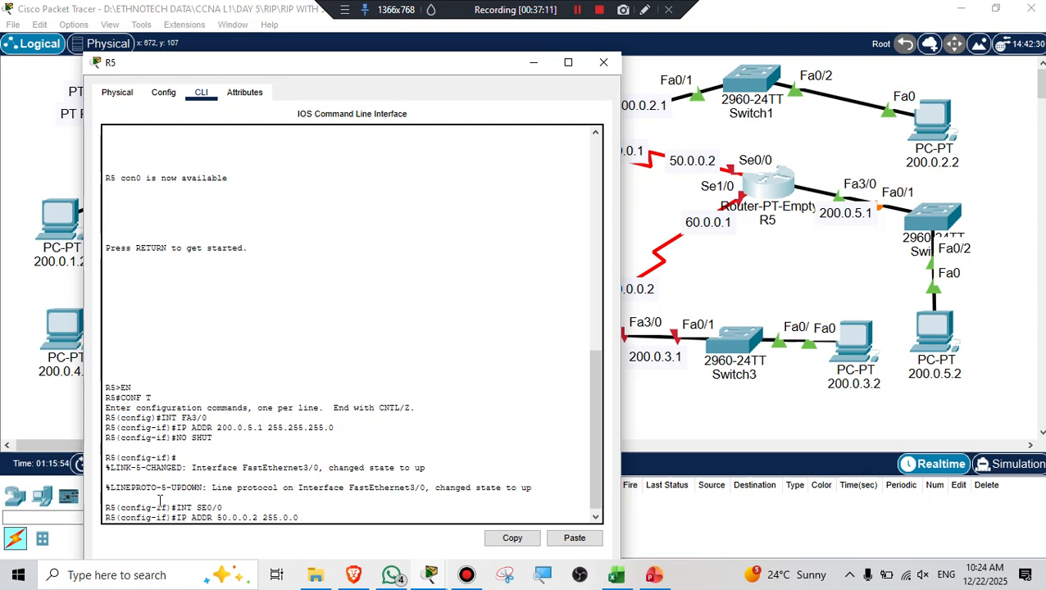
{"action": "type", "text": ".0.0"}
{"action": "key", "text": "Return"}
{"action": "type", "text": "NO SHU"}
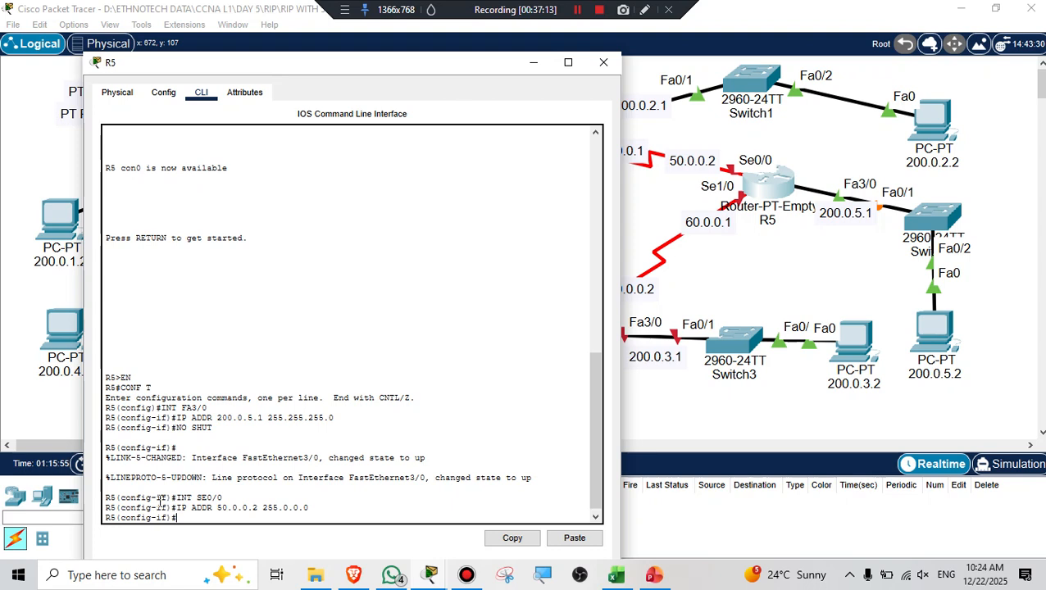
{"action": "type", "text": "T"}
{"action": "key", "text": "Return"}
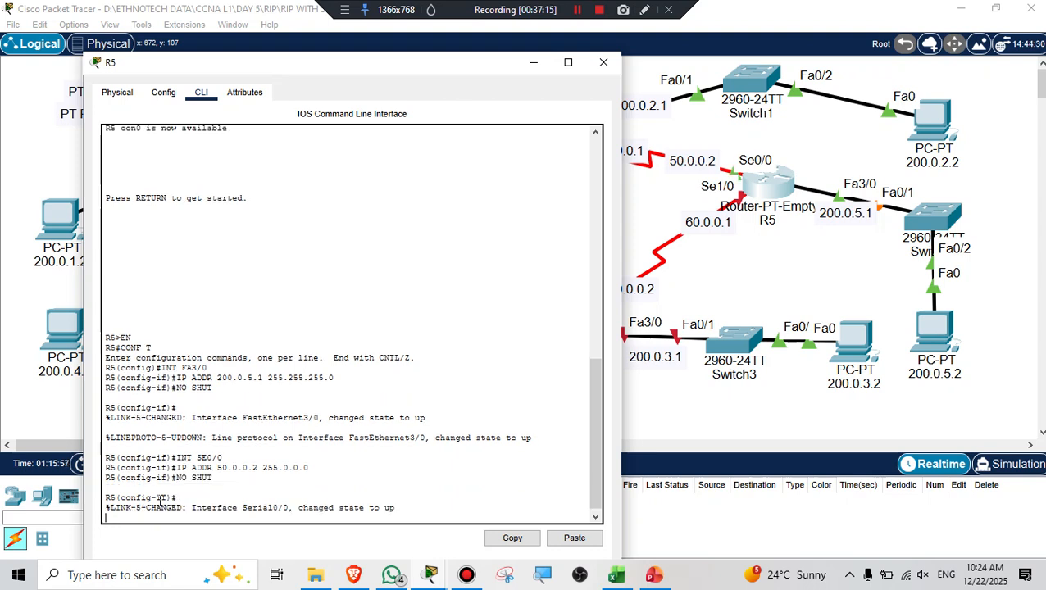
{"action": "key", "text": "Return"}
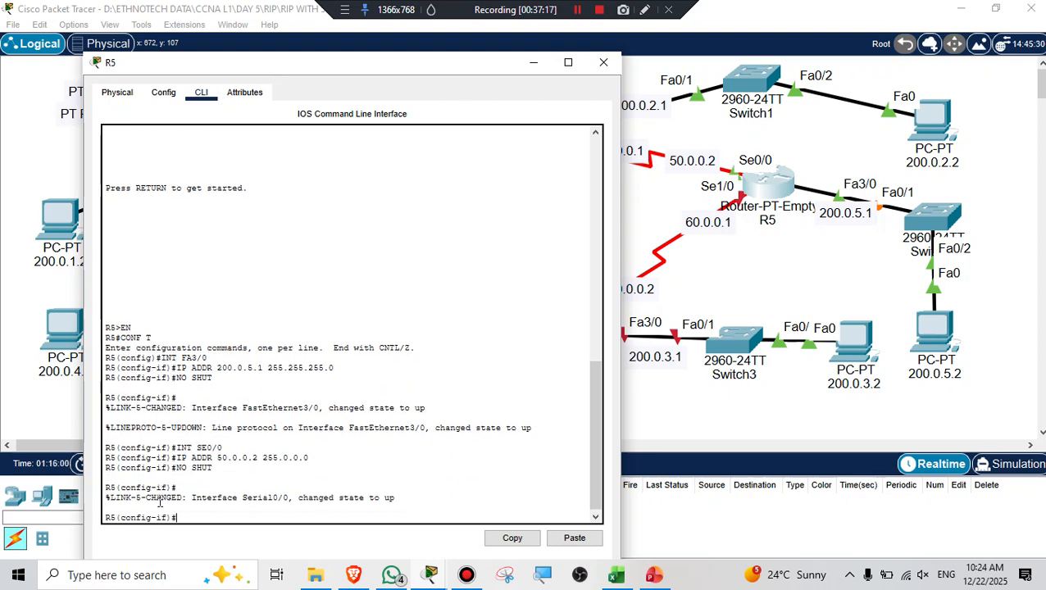
Assign 60.0.0.1 with mask 255.0.0.0 to R5's interface SE1/0, enable it with NO SHUT, and close R5's window.
{"action": "type", "text": "INT "}
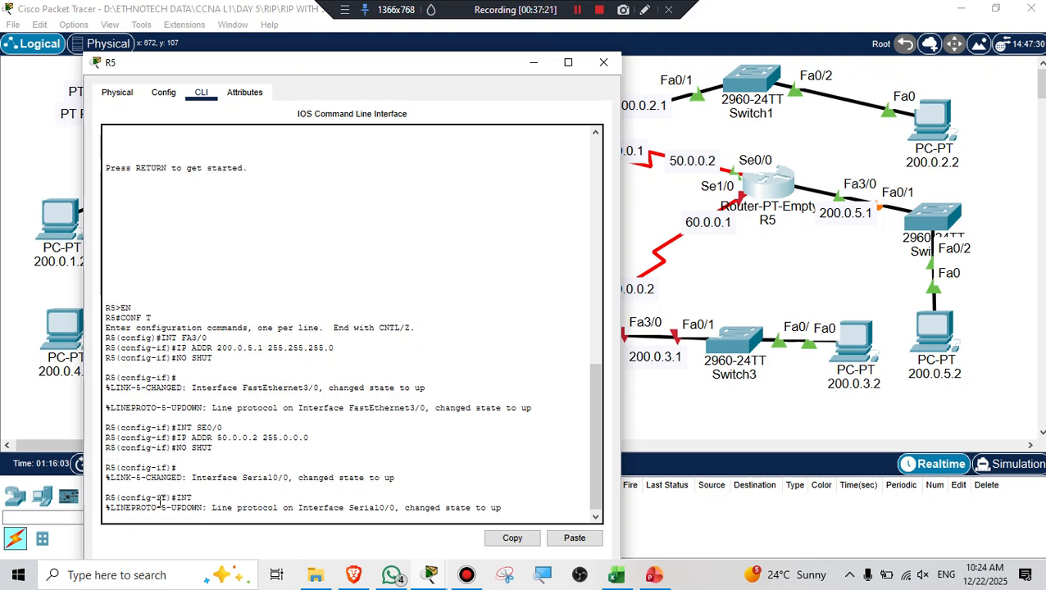
{"action": "type", "text": "SE1/0"}
{"action": "key", "text": "Return"}
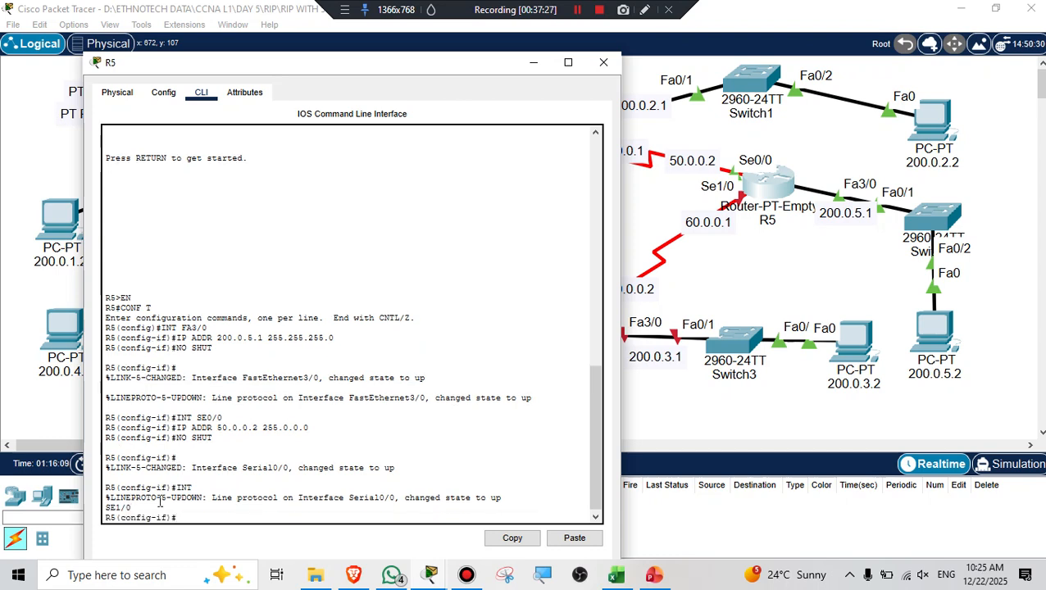
{"action": "type", "text": "INT SE1/0"}
{"action": "key", "text": "Return"}
{"action": "type", "text": "IP"}
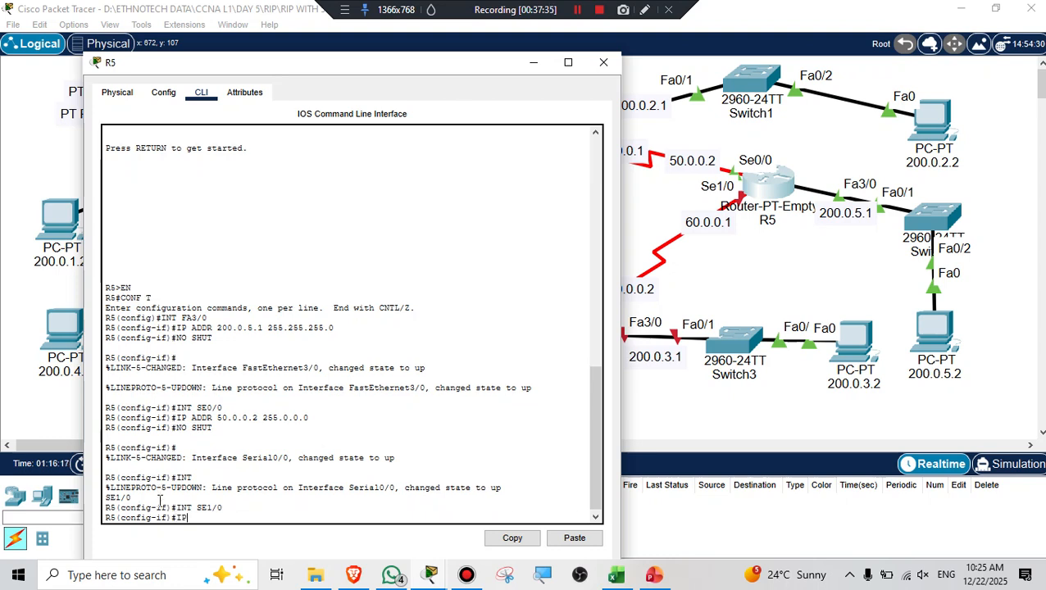
{"action": "type", "text": " ADD 60.0.0.1 255.0.0"}
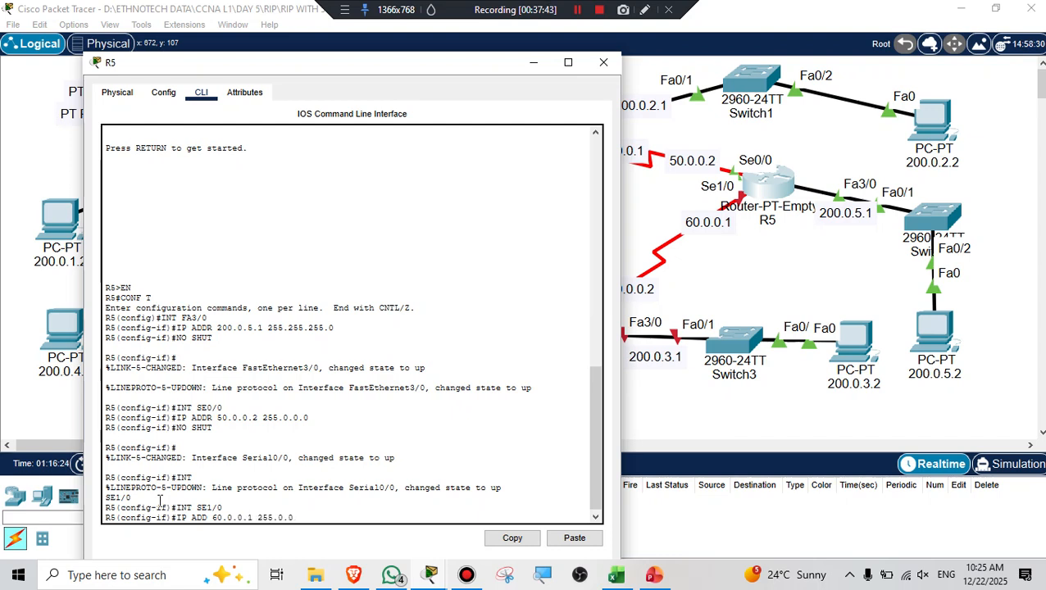
{"action": "type", "text": ".00"}
{"action": "key", "text": "Return"}
{"action": "type", "text": "NO S"}
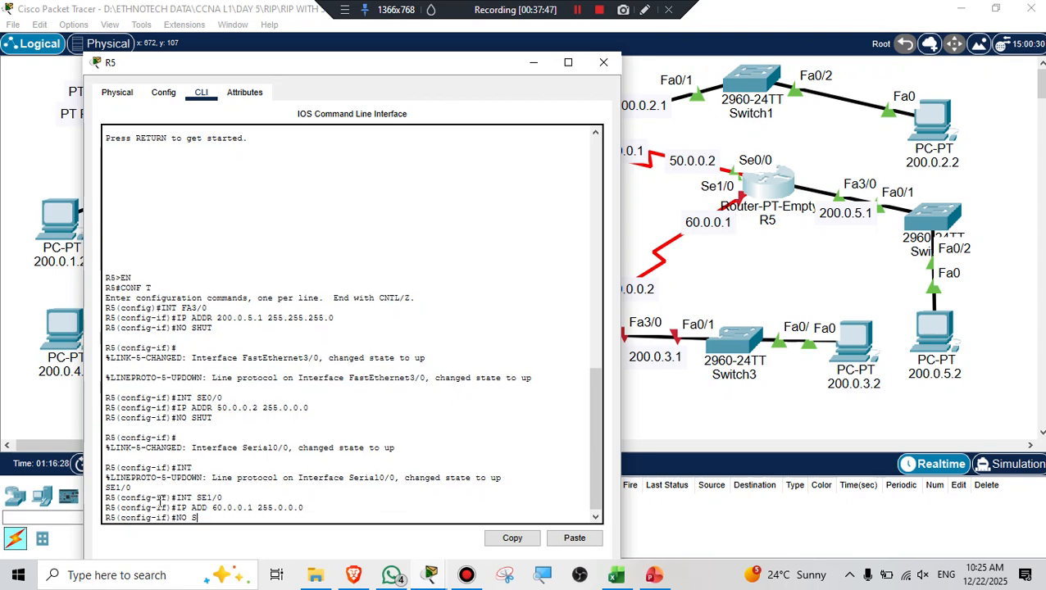
{"action": "type", "text": "HUT"}
{"action": "key", "text": "Return"}
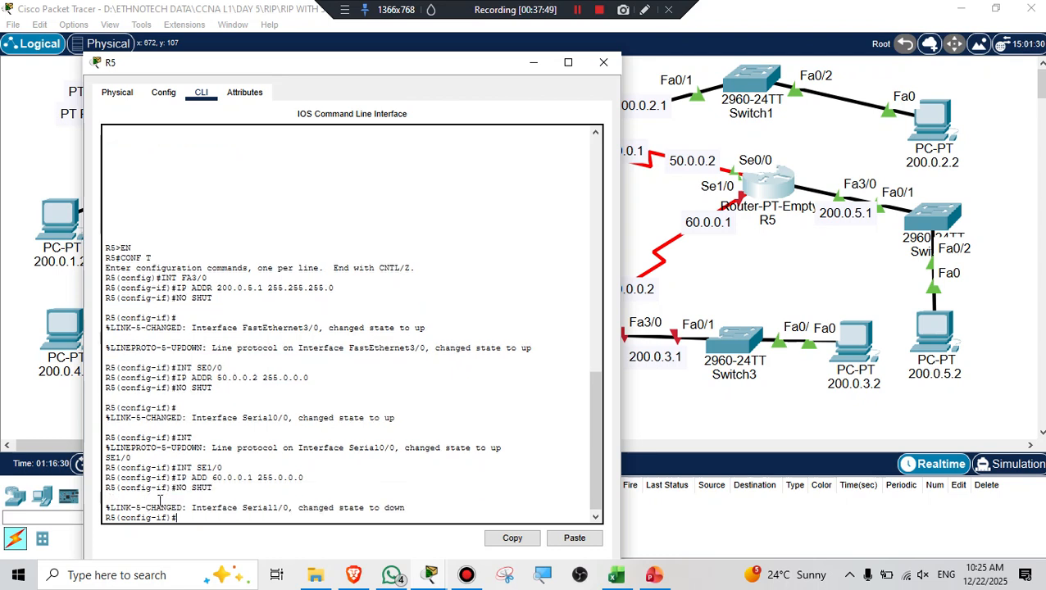
{"action": "key", "text": "Return"}
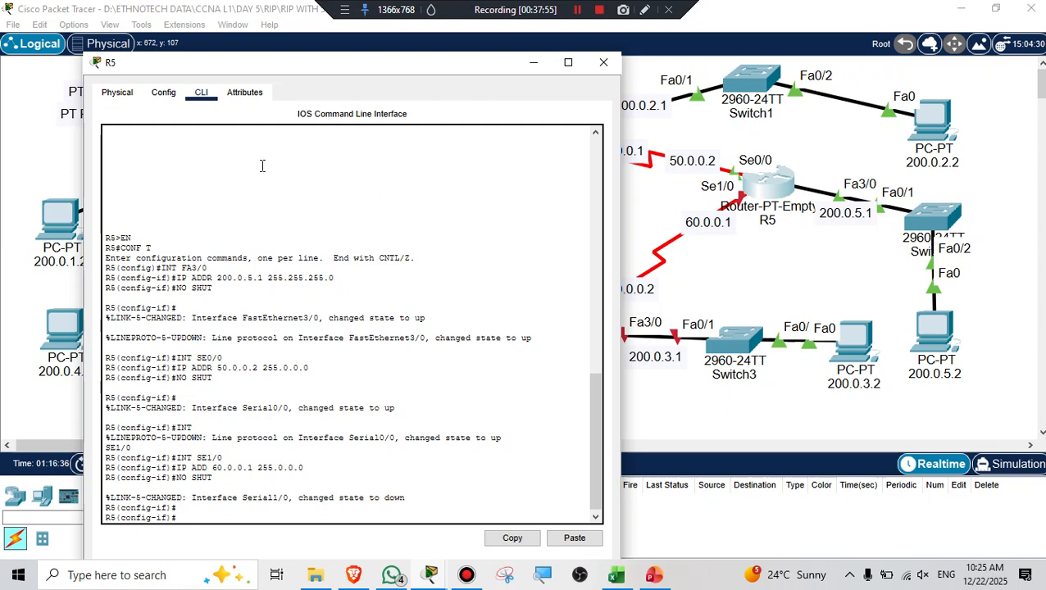
{"action": "left_click", "coordinate": [604, 68]}
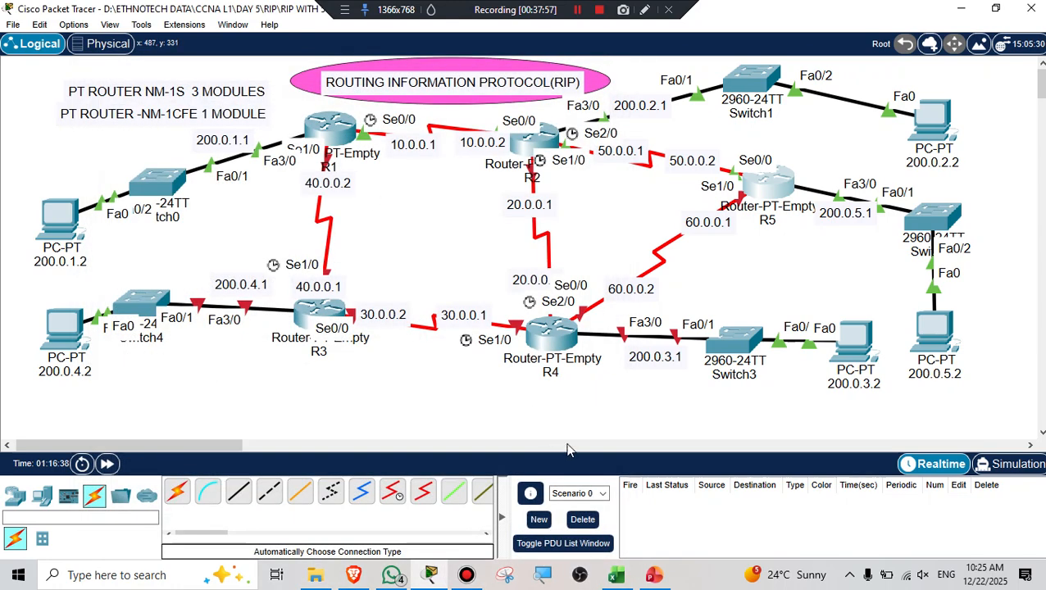
Open router R4's window and arrange it beside a half-width topology view showing R4's links and address labels.
{"action": "left_click", "coordinate": [554, 338]}
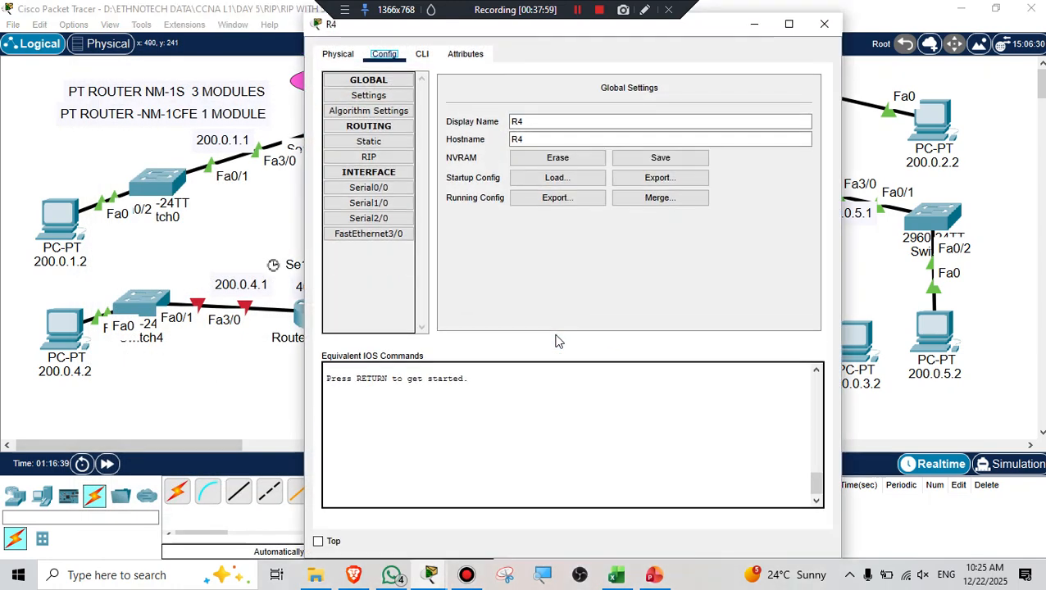
{"action": "left_click_drag", "start_coordinate": [705, 31], "coordinate": [1045, 50]}
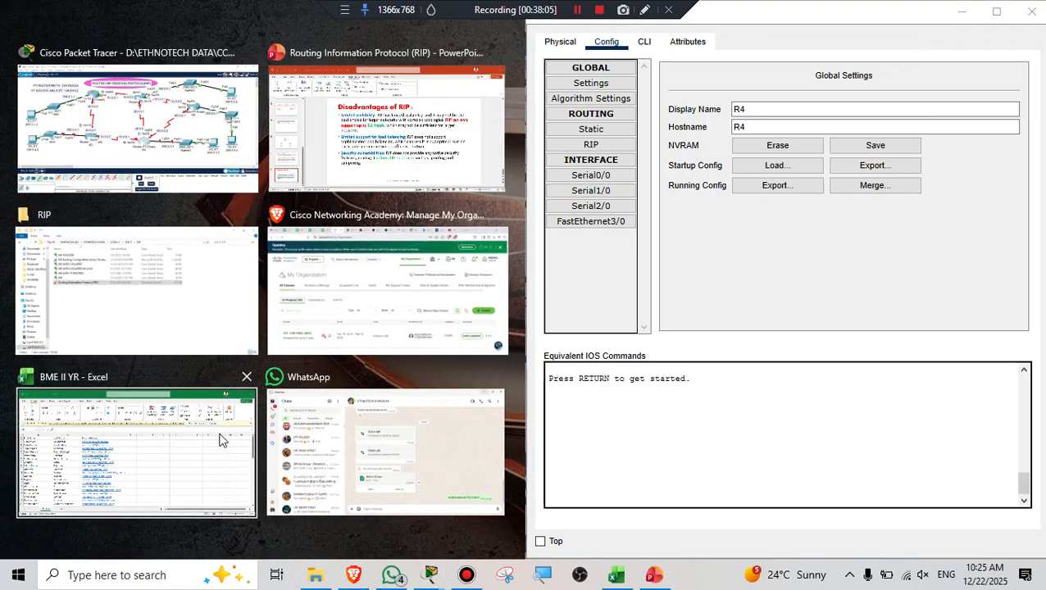
{"action": "left_click", "coordinate": [131, 150]}
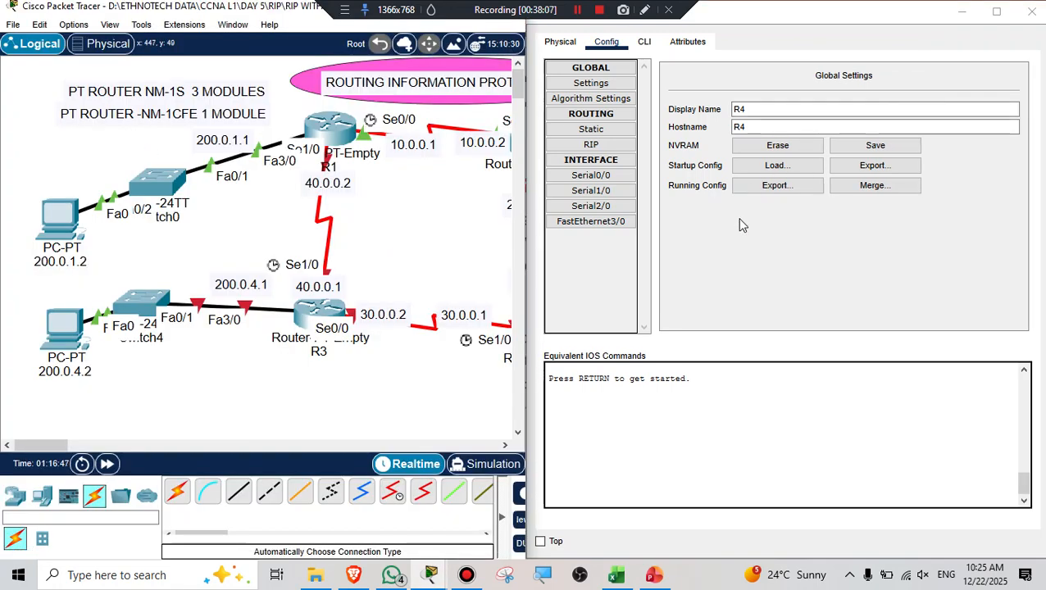
{"action": "left_click", "coordinate": [996, 13]}
{"action": "left_click", "coordinate": [997, 8]}
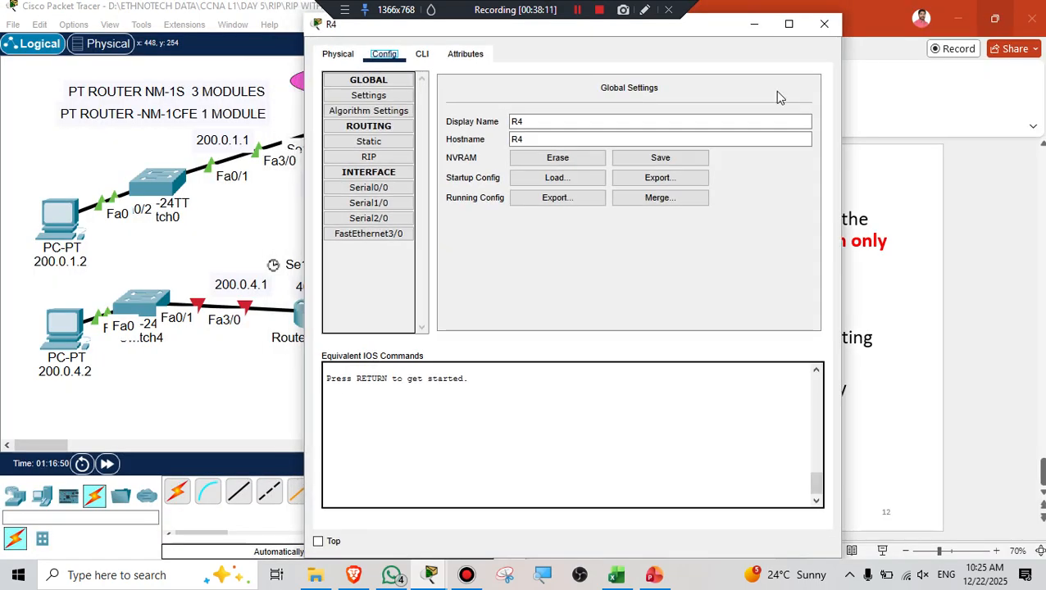
{"action": "left_click_drag", "start_coordinate": [691, 37], "coordinate": [801, 43]}
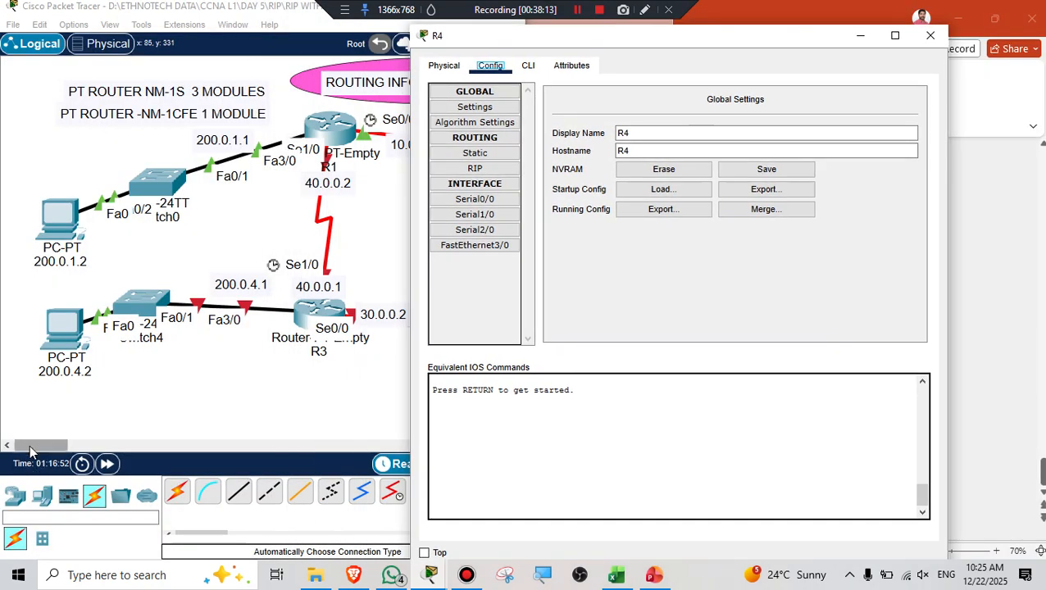
{"action": "left_click_drag", "start_coordinate": [29, 445], "coordinate": [56, 447]}
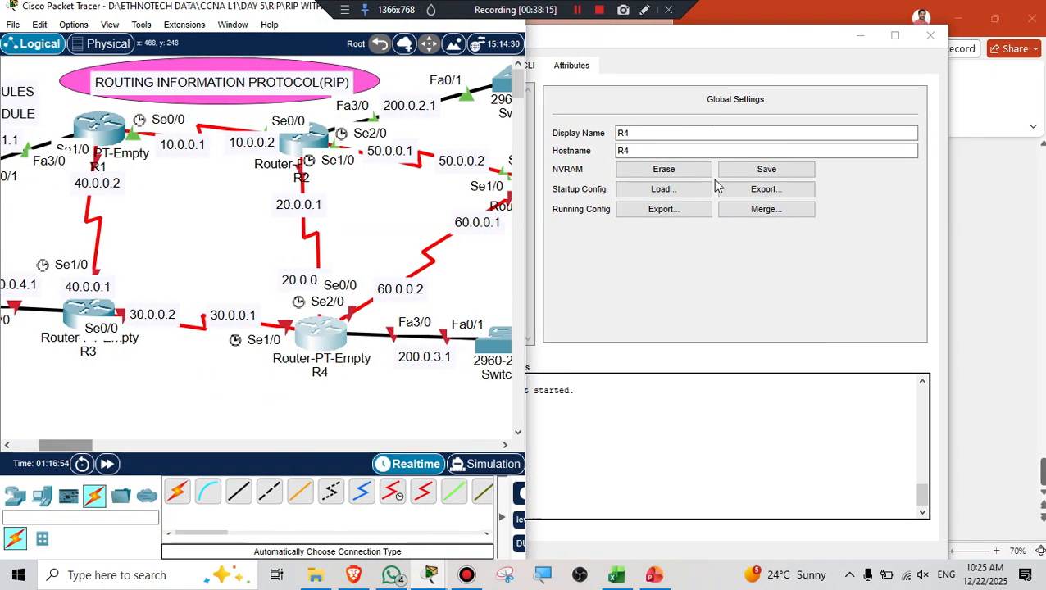
{"action": "left_click", "coordinate": [693, 33]}
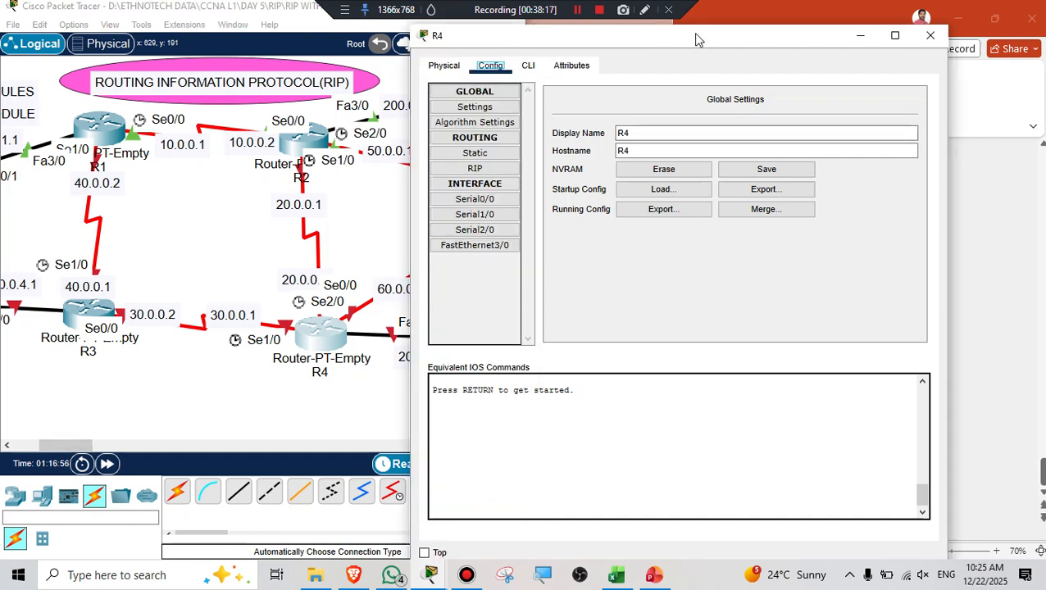
{"action": "left_click_drag", "start_coordinate": [710, 37], "coordinate": [756, 35]}
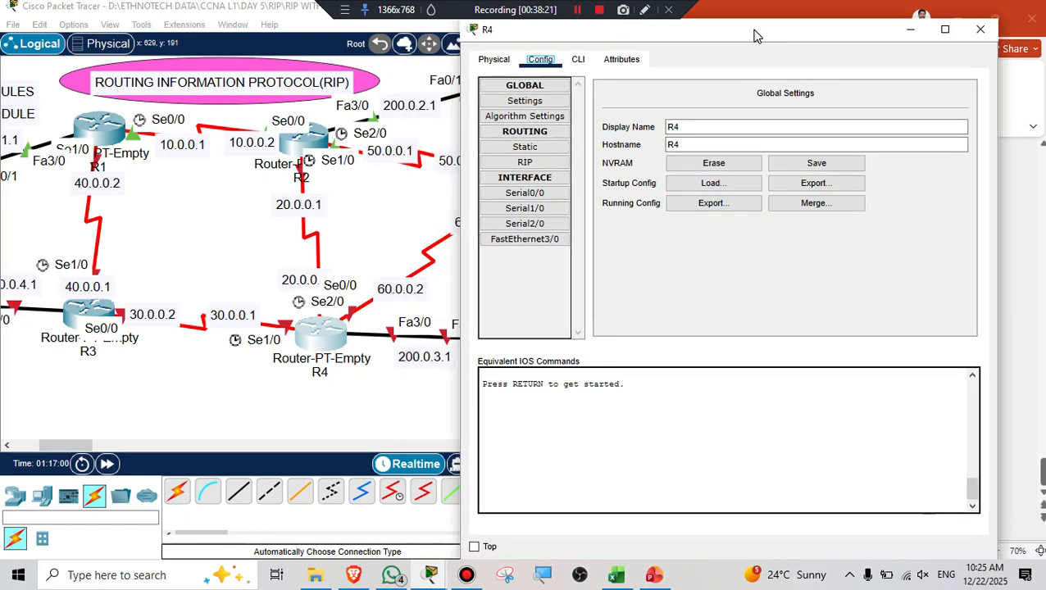
Open R4's CLI and enter global configuration mode with EN and CONF T.
{"action": "left_click", "coordinate": [576, 67]}
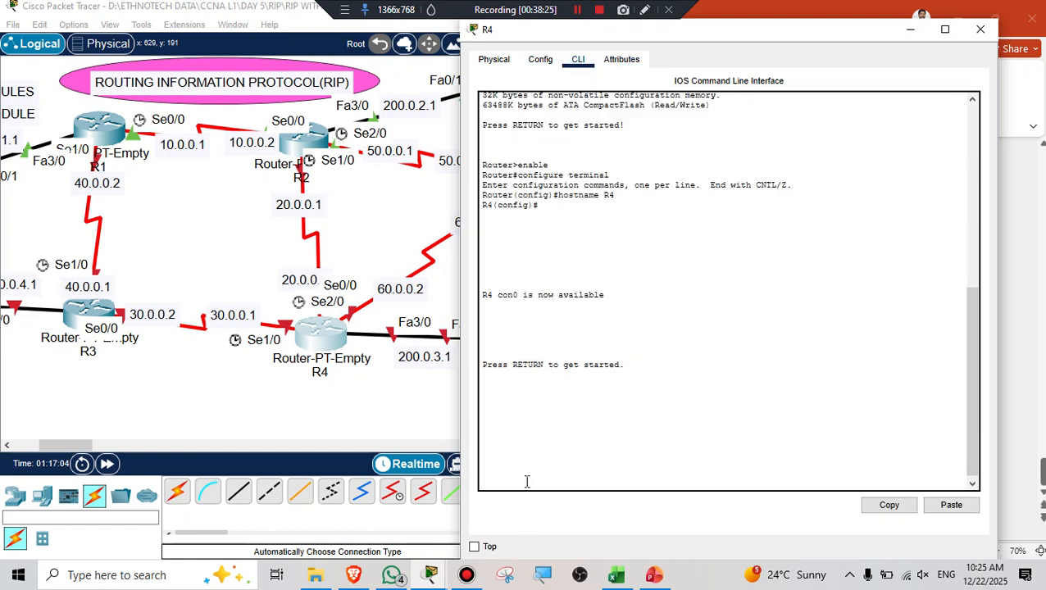
{"action": "key", "text": "Return"}
{"action": "type", "text": "EN"}
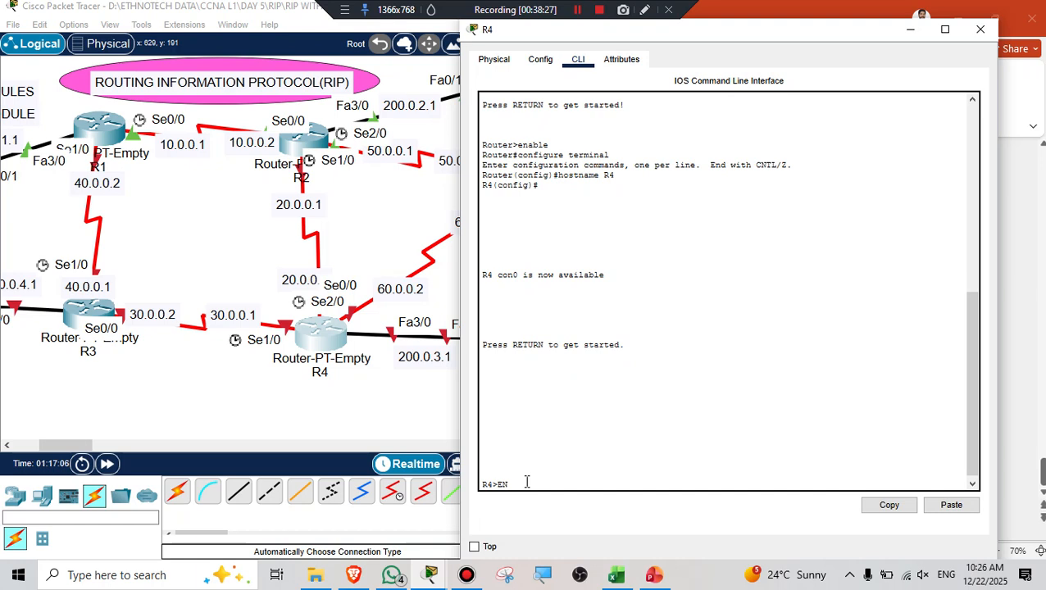
{"action": "key", "text": "Return"}
{"action": "type", "text": "CONF T"}
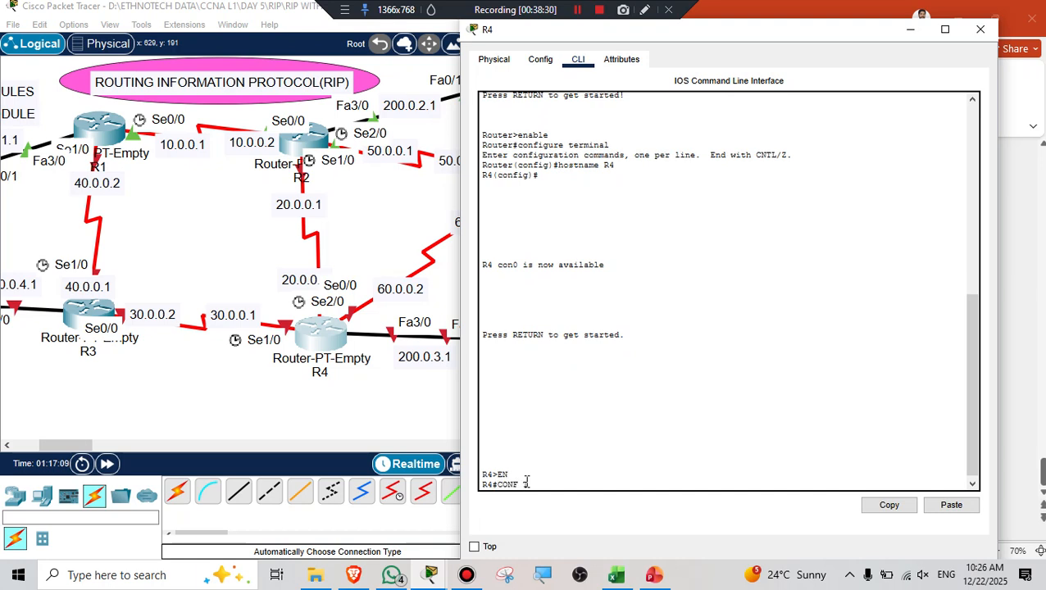
{"action": "key", "text": "Return"}
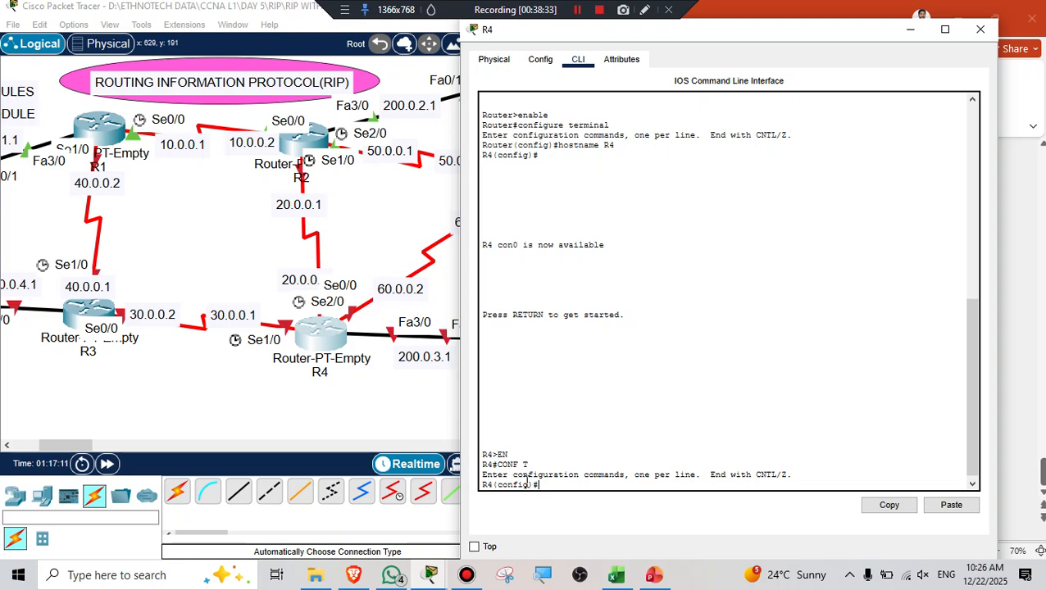
Assign 200.0.3.2 with mask 255.255.255.0 to R4's interface FA3/0 and enable it with NO SHUT.
{"action": "type", "text": "INT FA3/0"}
{"action": "key", "text": "Return"}
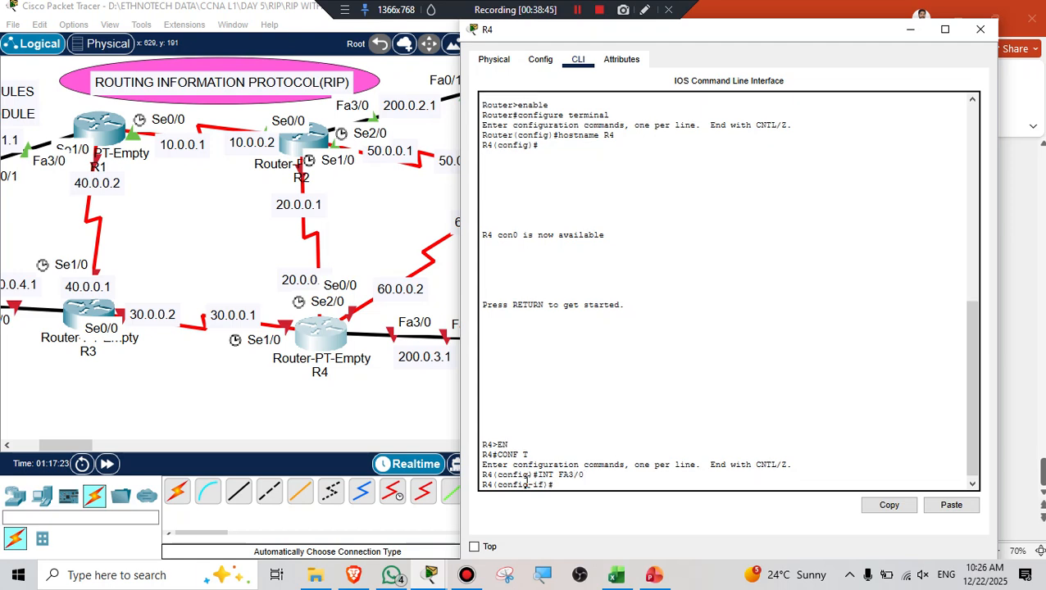
{"action": "type", "text": "IP ADDR 200.0.3.2 255"}
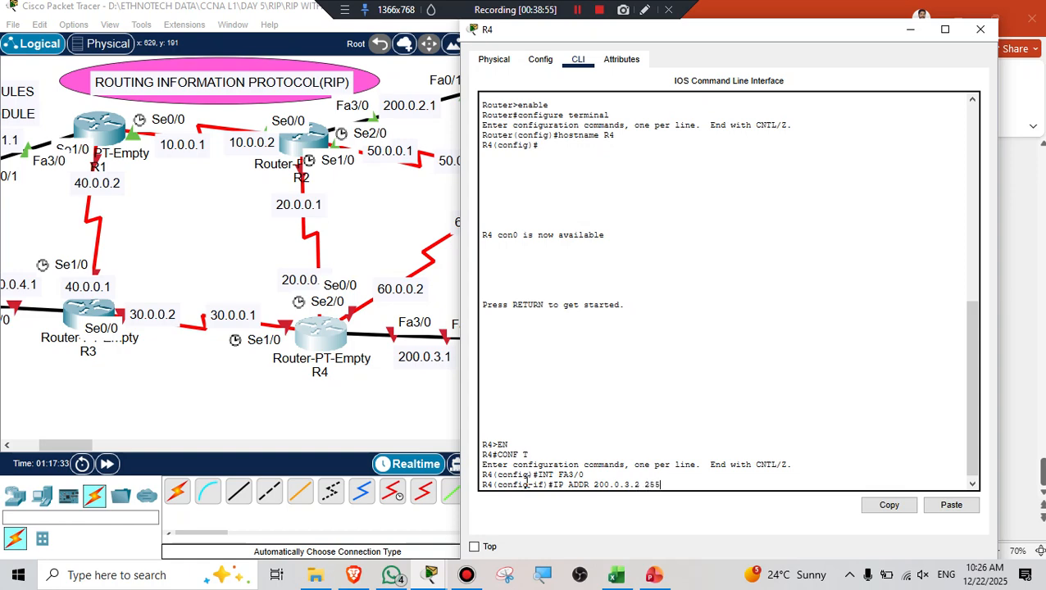
{"action": "type", "text": ".255.255.0"}
{"action": "key", "text": "Return"}
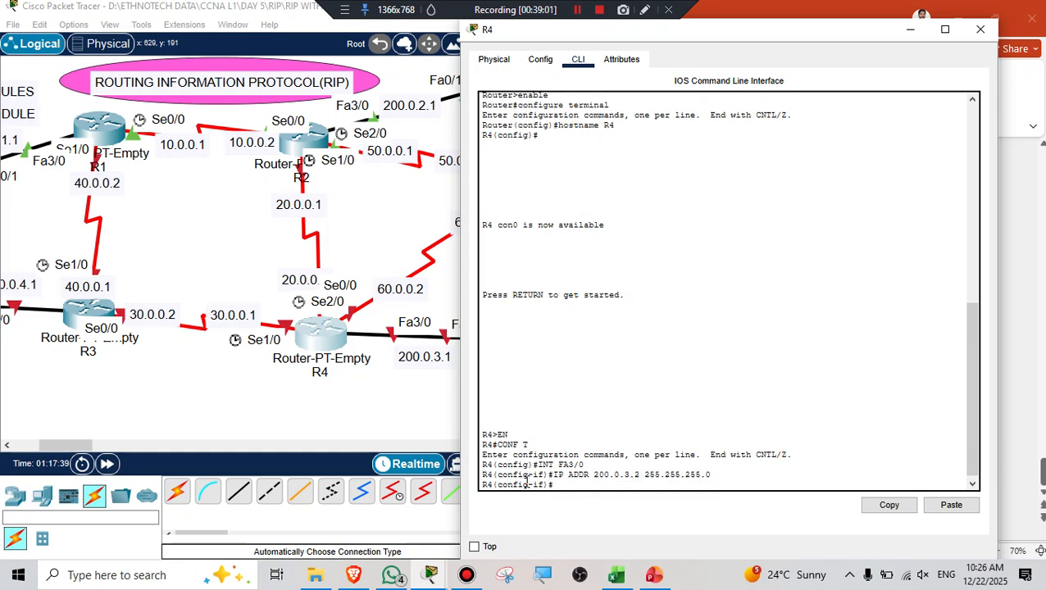
{"action": "type", "text": "NO SHUT"}
{"action": "key", "text": "Return"}
{"action": "key", "text": "Return"}
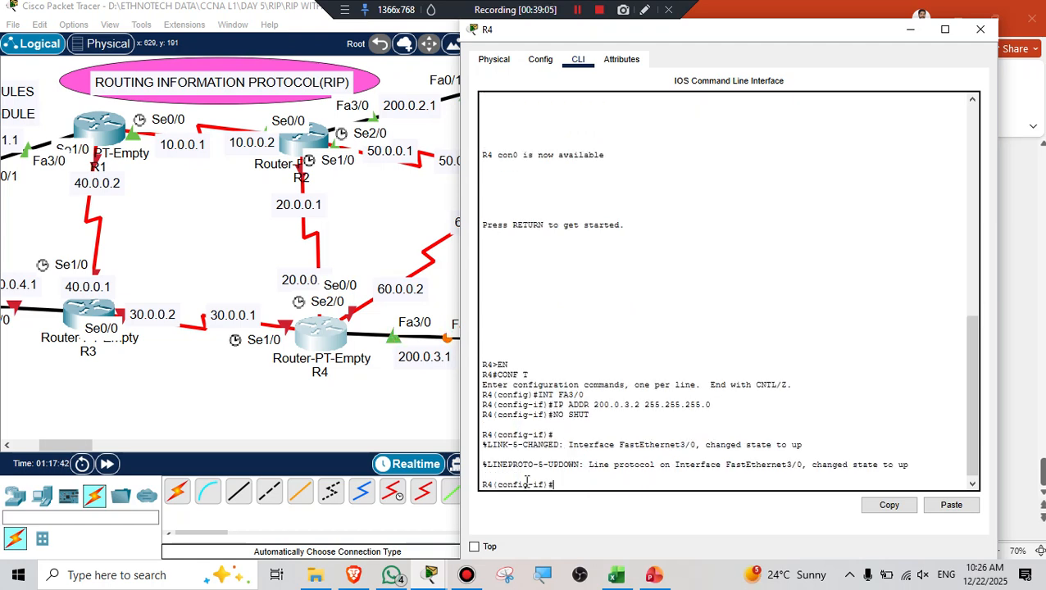
Assign 30.0.0.1 with mask 255.0.0.0 to R4's interface SE1/0 and enable it with NO SHUT.
{"action": "type", "text": "INT"}
{"action": "type", "text": "SE1/0"}
{"action": "key", "text": "Return"}
{"action": "type", "text": "IP ADD"}
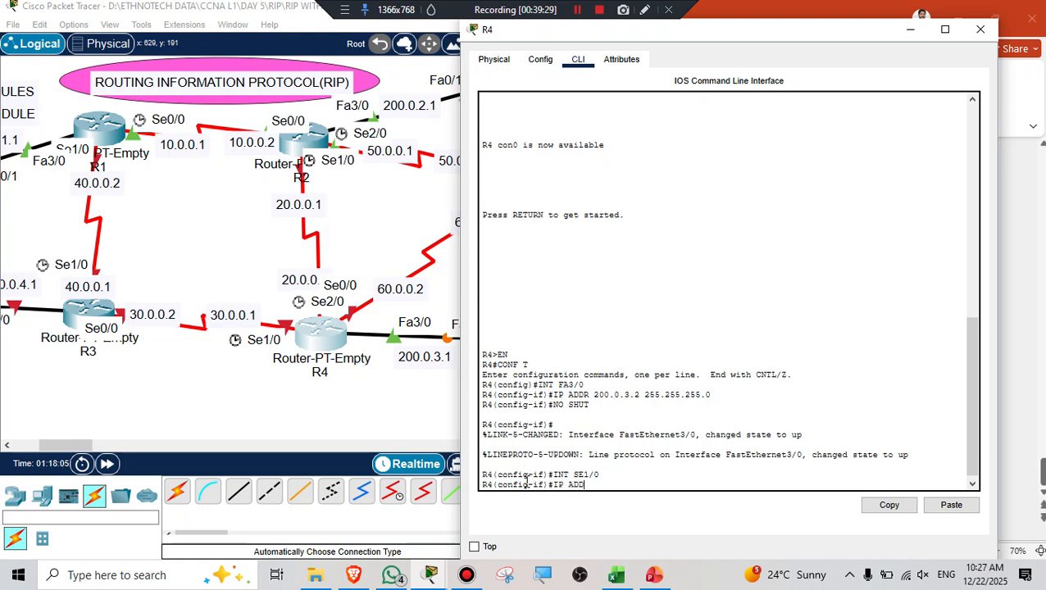
{"action": "type", "text": "R 30.0.0.1 255.0.0."}
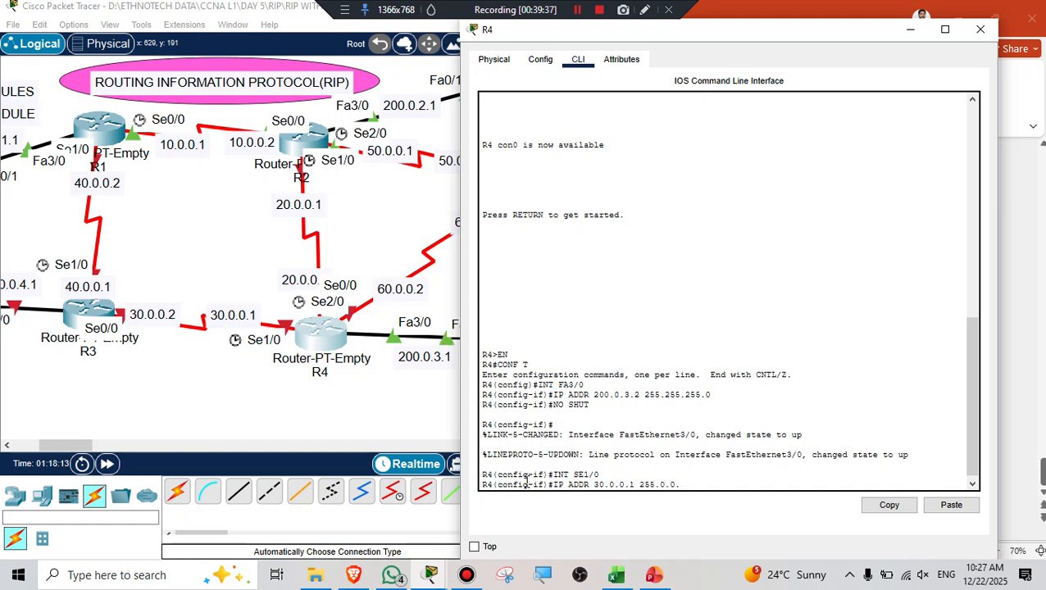
{"action": "type", "text": "0"}
{"action": "key", "text": "Return"}
{"action": "type", "text": "NO SHUT"}
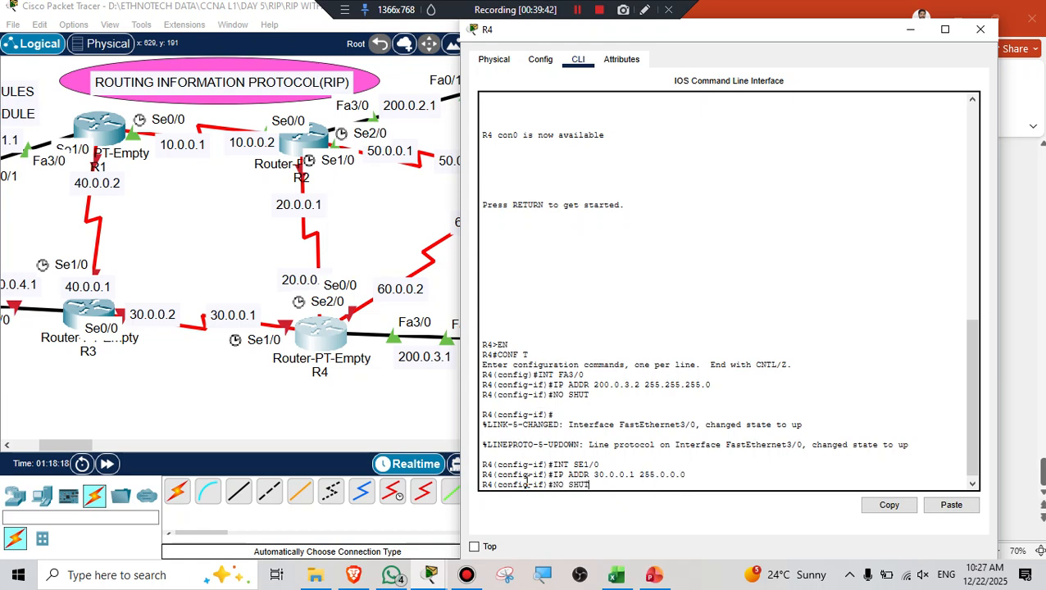
{"action": "key", "text": "Return"}
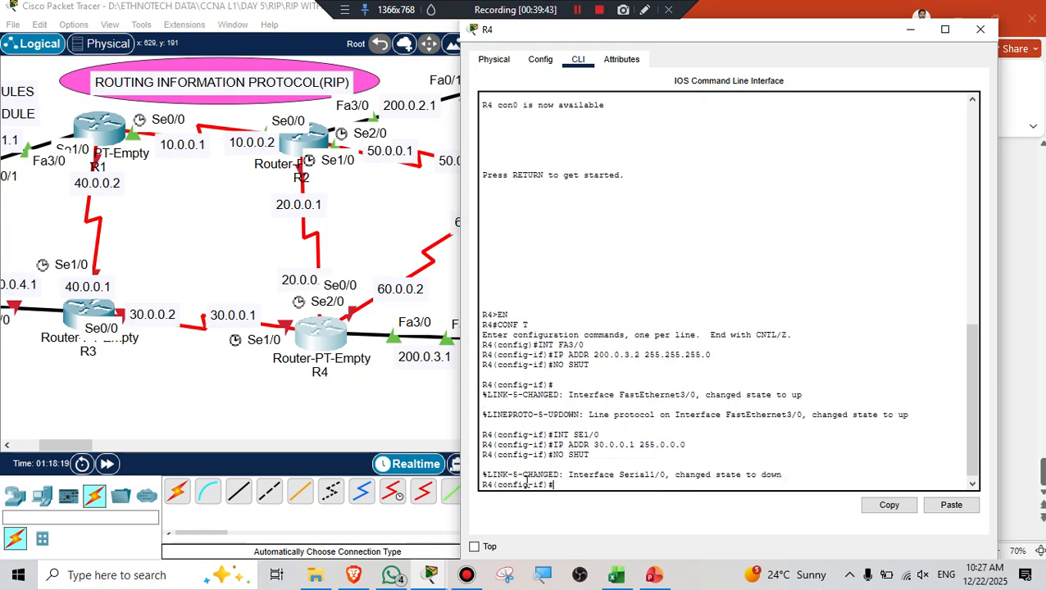
Shift router R4 slightly leftward in the topology and highlight the Serial1/0 link-state message in its CLI.
{"action": "left_click", "coordinate": [332, 338]}
{"action": "mouse_move", "coordinate": [332, 337]}
{"action": "left_mouse_down"}
{"action": "mouse_move", "coordinate": [275, 276]}
{"action": "mouse_move", "coordinate": [176, 258]}
{"action": "mouse_move", "coordinate": [175, 227]}
{"action": "mouse_move", "coordinate": [161, 227]}
{"action": "mouse_move", "coordinate": [292, 380]}
{"action": "mouse_move", "coordinate": [345, 400]}
{"action": "mouse_move", "coordinate": [355, 366]}
{"action": "mouse_move", "coordinate": [314, 339]}
{"action": "mouse_move", "coordinate": [324, 341]}
{"action": "left_mouse_up"}
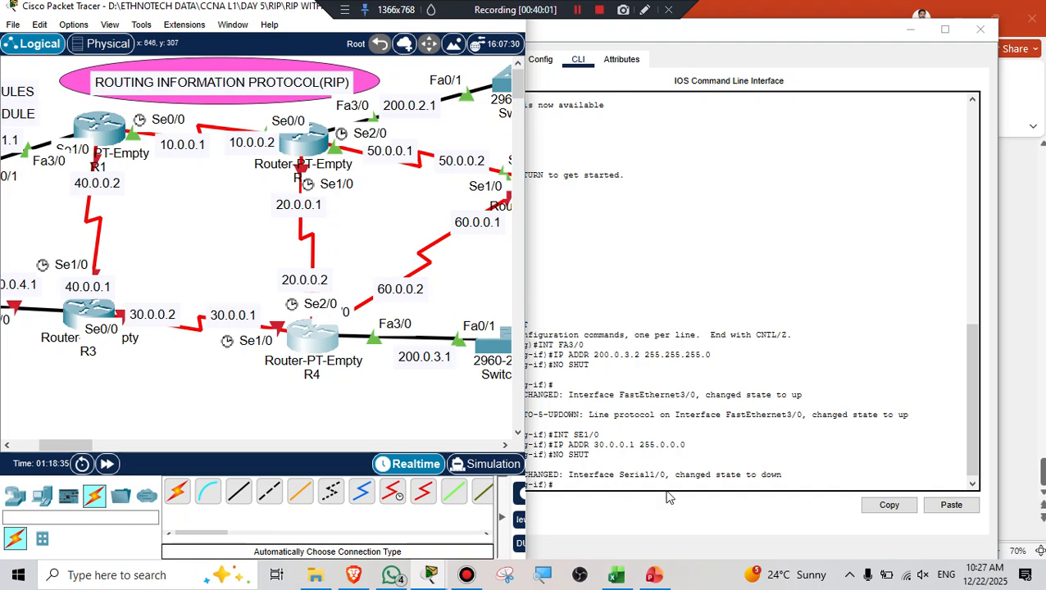
{"action": "left_click_drag", "start_coordinate": [806, 471], "coordinate": [572, 479]}
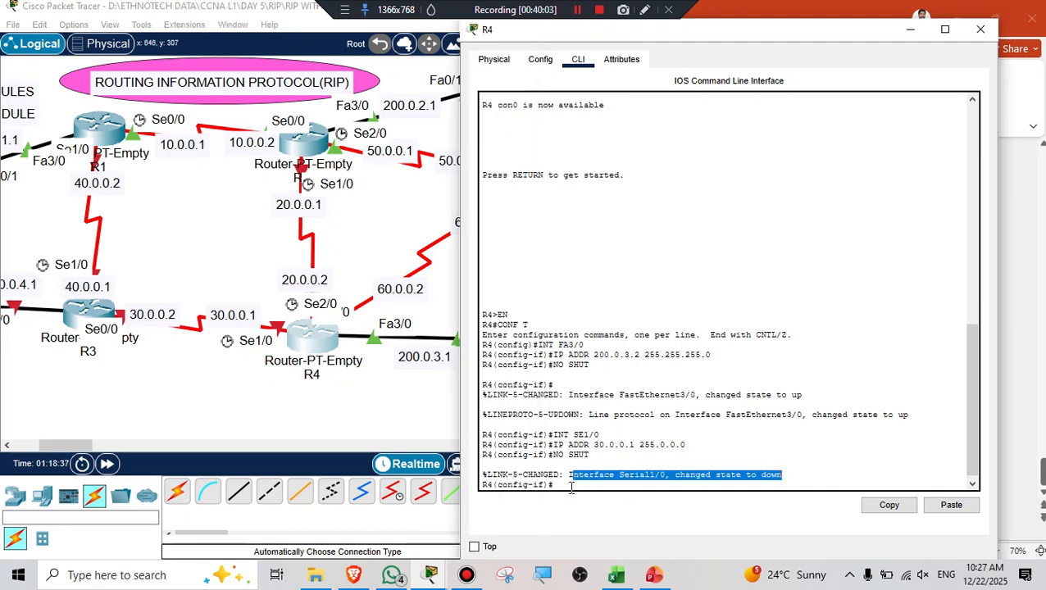
Assign 20.0.0.2 with mask 255.0.0.0 to R4's interface SE2/0 and enable it with NO SHUT.
{"action": "left_click", "coordinate": [571, 487]}
{"action": "type", "text": "INT"}
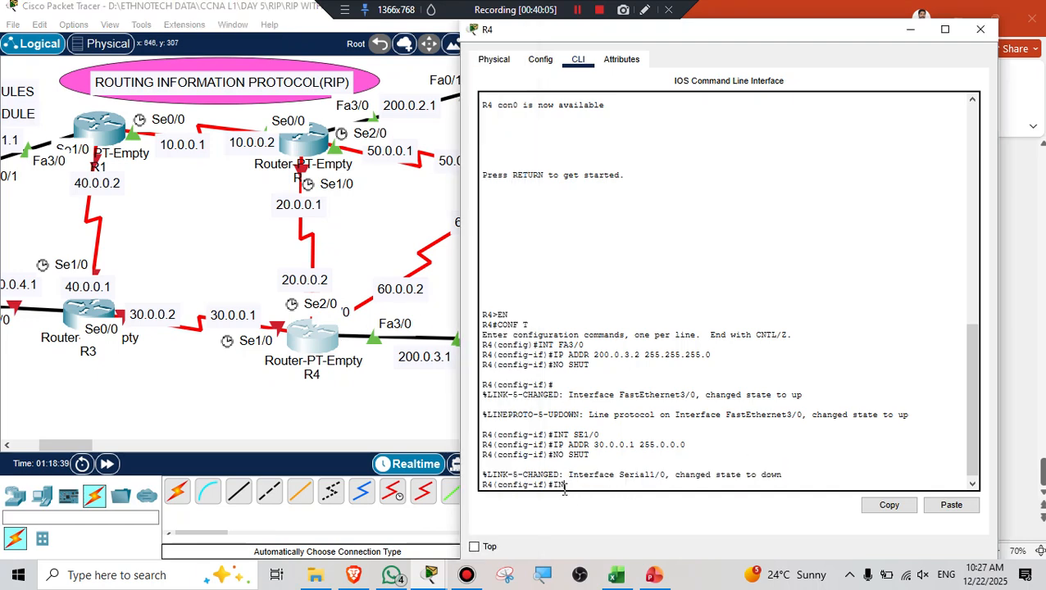
{"action": "type", "text": " SE2/0"}
{"action": "key", "text": "Return"}
{"action": "type", "text": "IP ADD"}
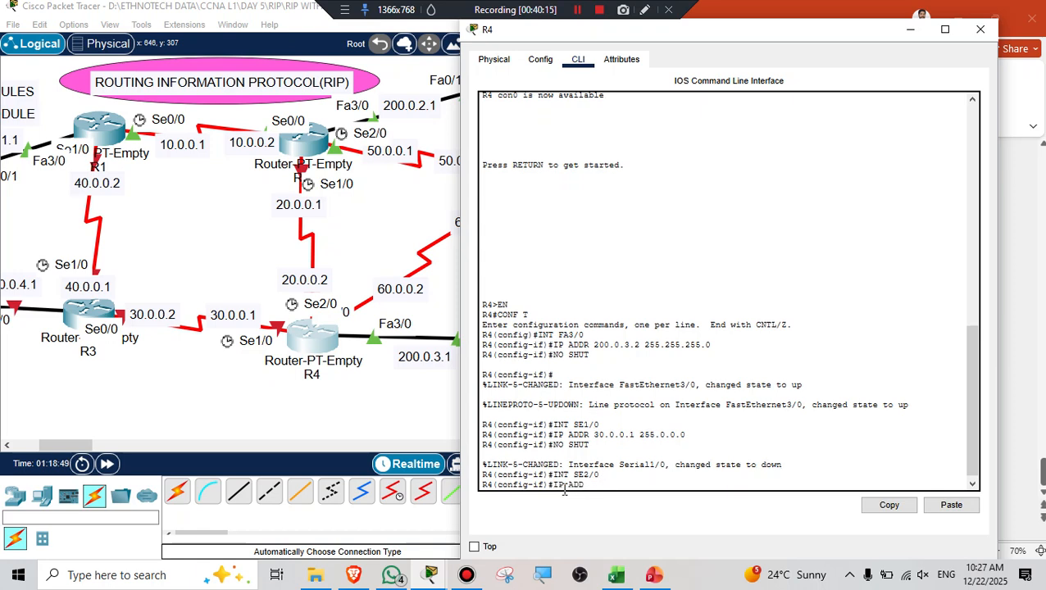
{"action": "type", "text": "R 20.0.0.2 255.0.0.0"}
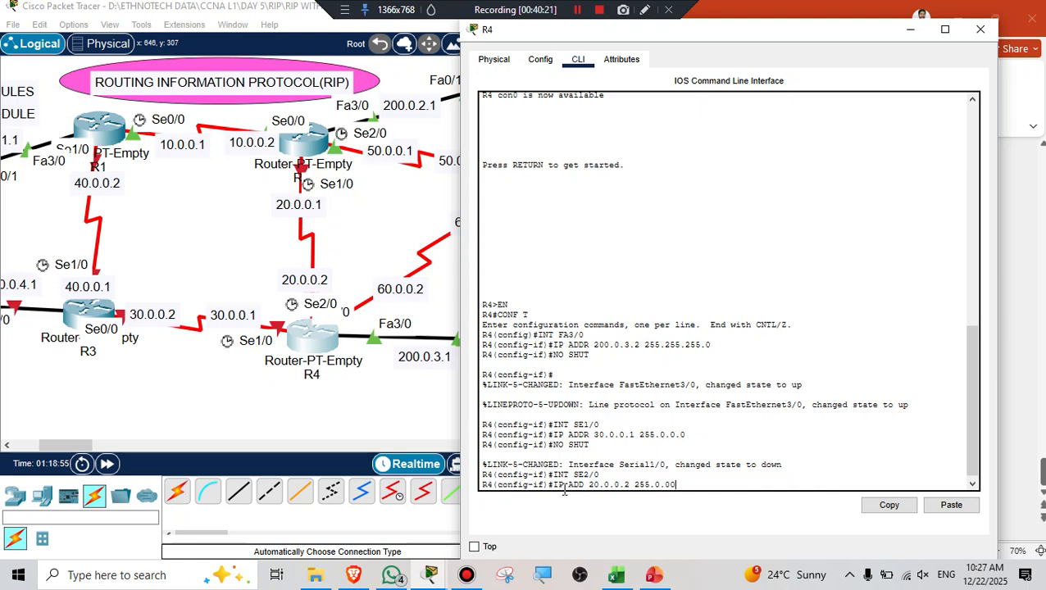
{"action": "key", "text": "BackSpace"}
{"action": "type", "text": ".0"}
{"action": "key", "text": "Return"}
{"action": "type", "text": "NO S"}
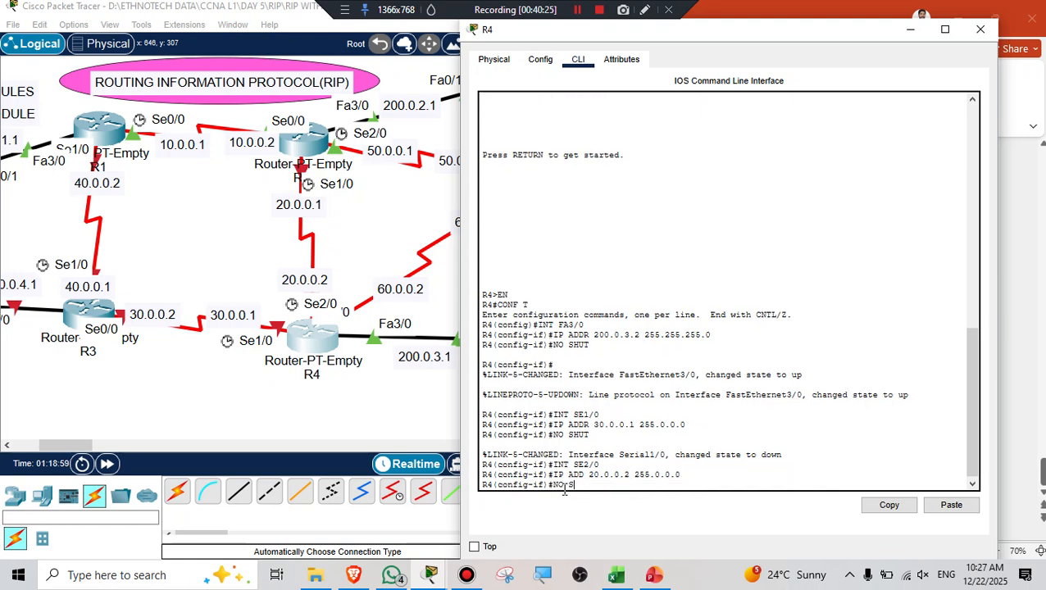
{"action": "type", "text": "HUT"}
{"action": "key", "text": "Return"}
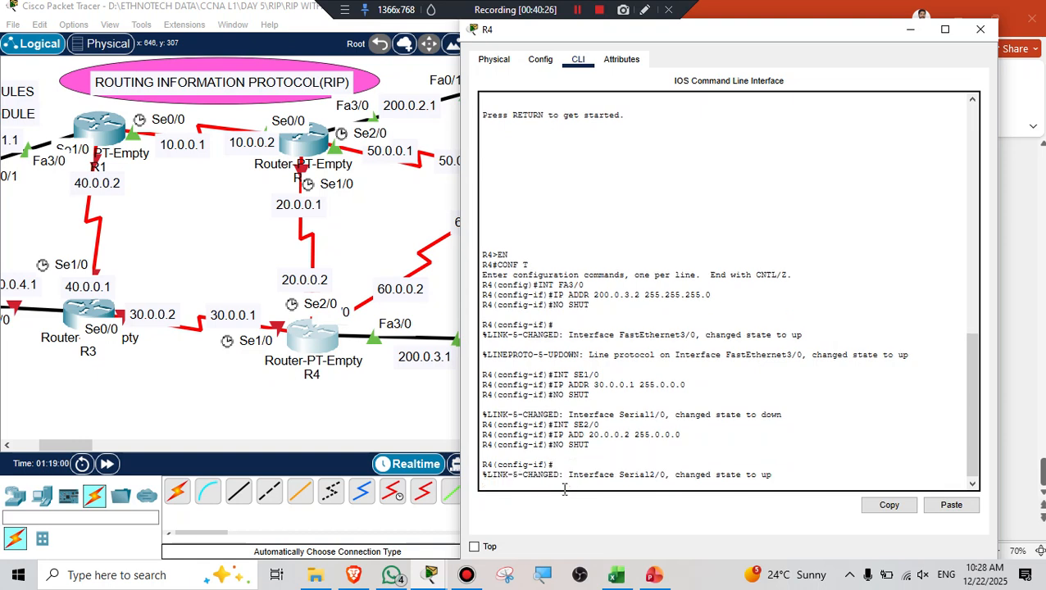
{"action": "key", "text": "Return"}
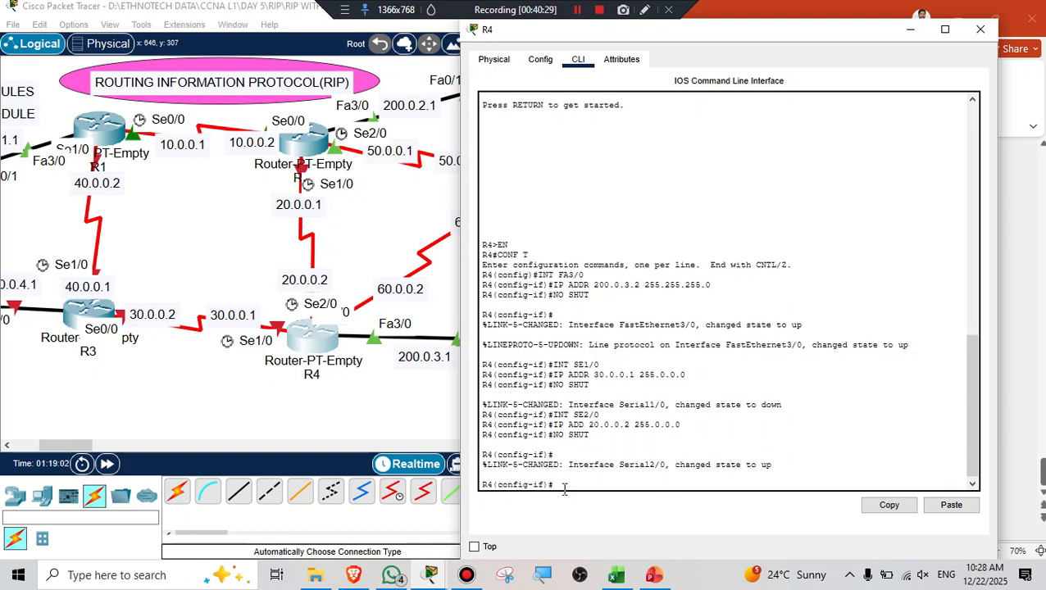
Assign 60.0.0.2 with mask 255.0.0.0 to R4's interface SE0/0, enable it with NO SHUT, and close R4's window.
{"action": "type", "text": "INT SE"}
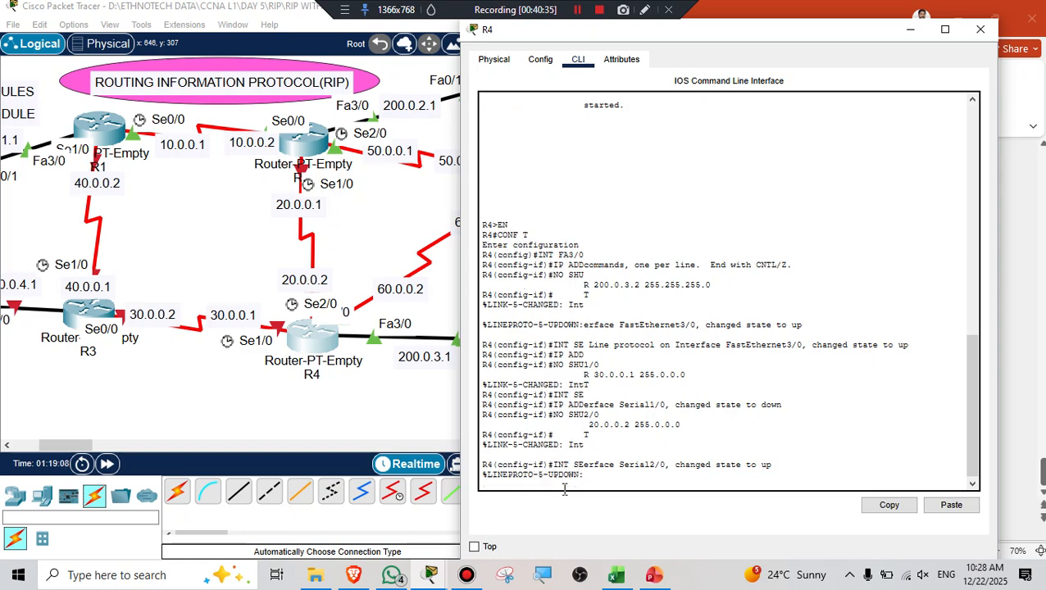
{"action": "type", "text": "0/0"}
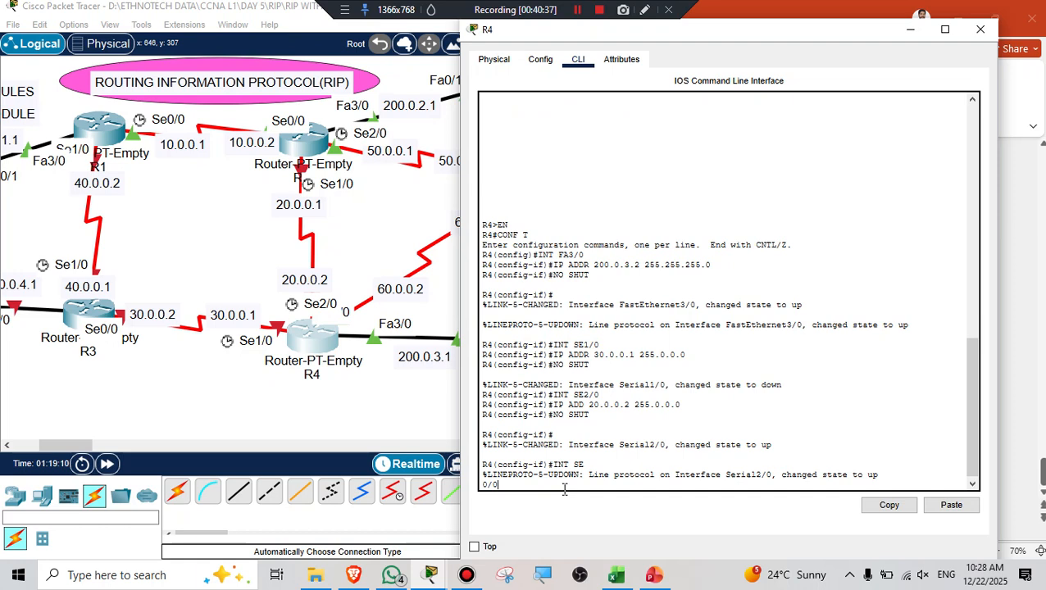
{"action": "key", "text": "Return"}
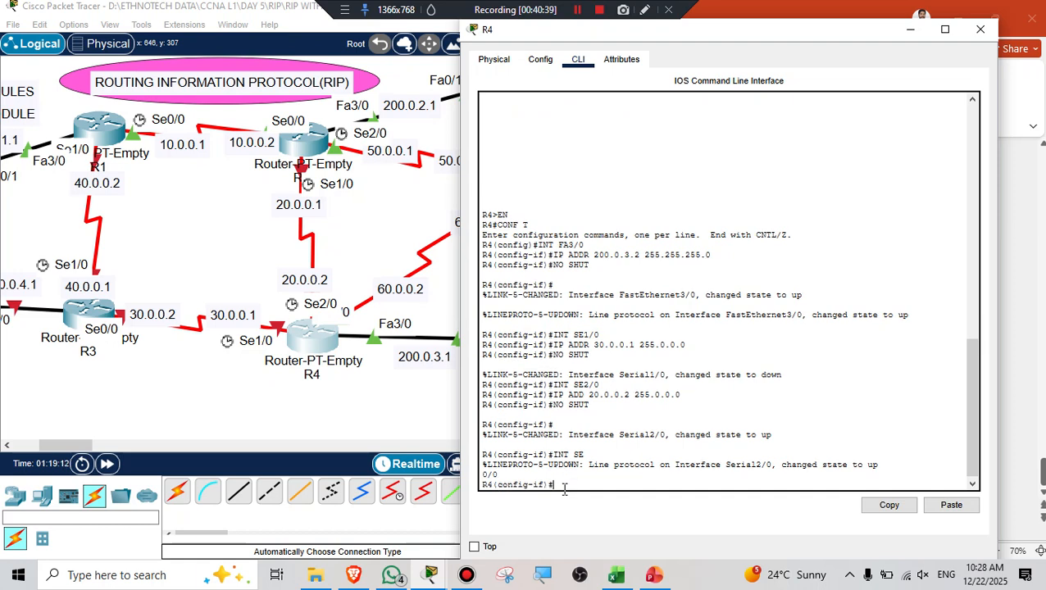
{"action": "type", "text": "INT SE0/0"}
{"action": "key", "text": "Return"}
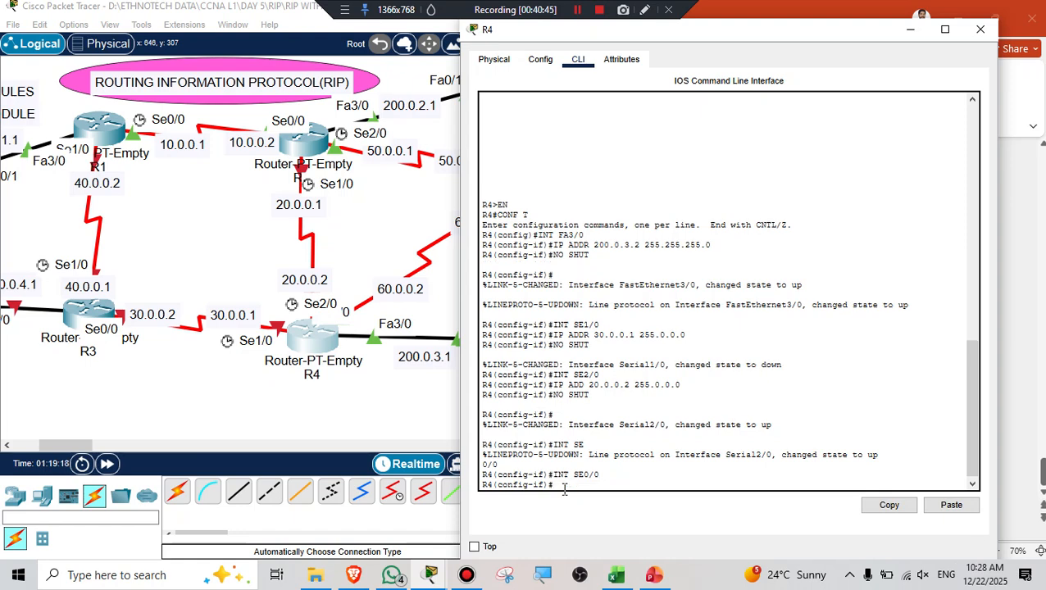
{"action": "type", "text": "IP ADDR 60.0.0.2 255"}
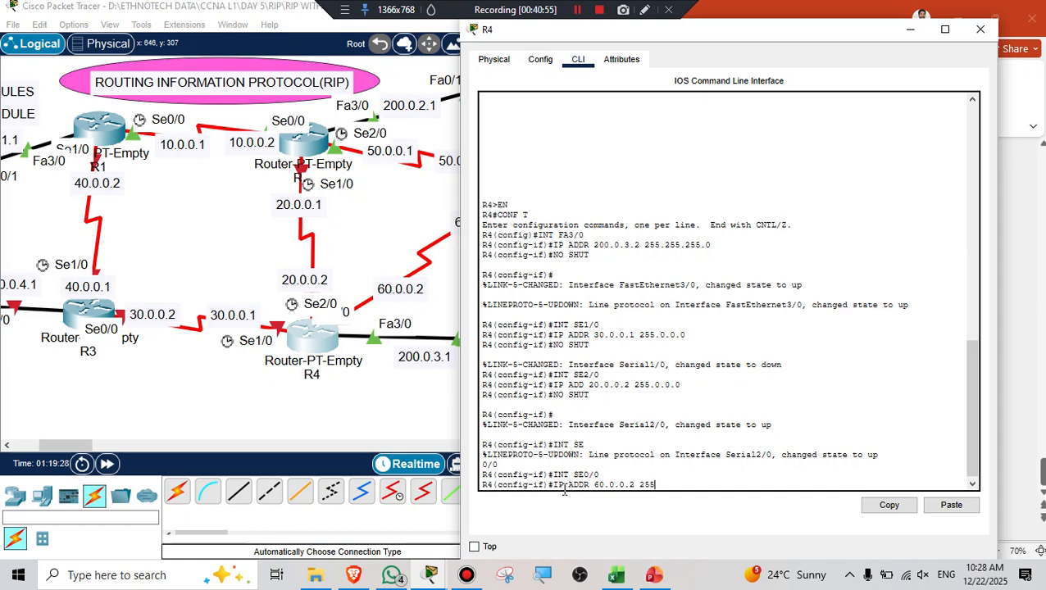
{"action": "type", "text": ".0.0.0"}
{"action": "key", "text": "Return"}
{"action": "type", "text": "NO SHUT"}
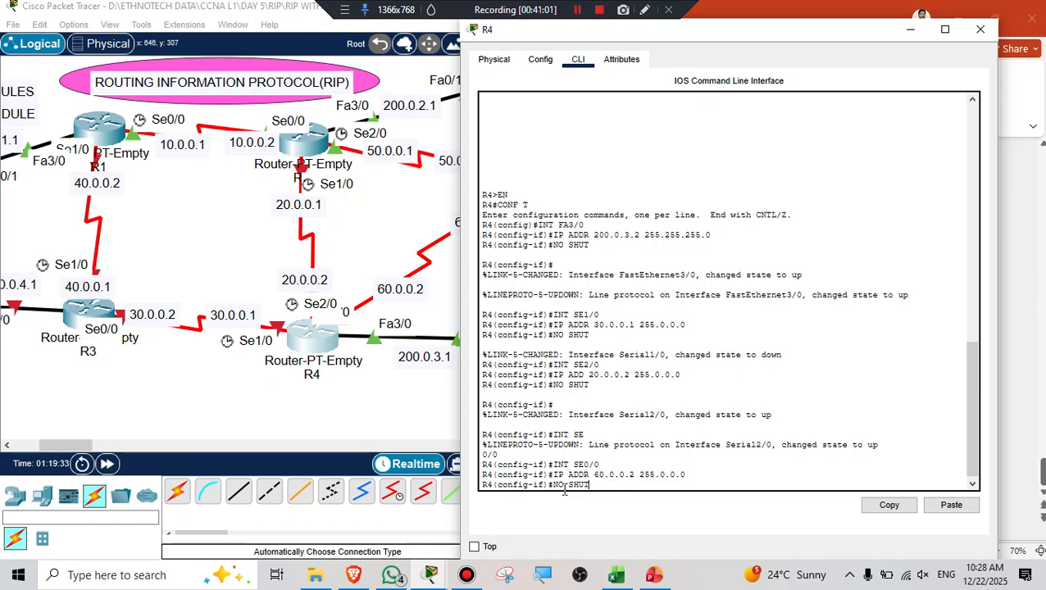
{"action": "key", "text": "Return"}
{"action": "key", "text": "Return"}
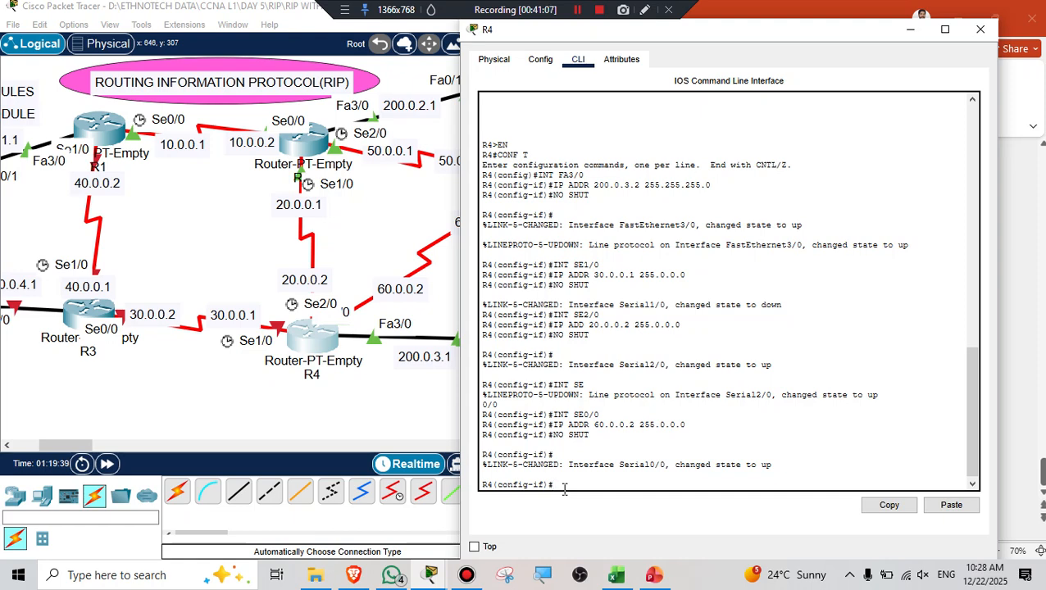
{"action": "left_click", "coordinate": [980, 32]}
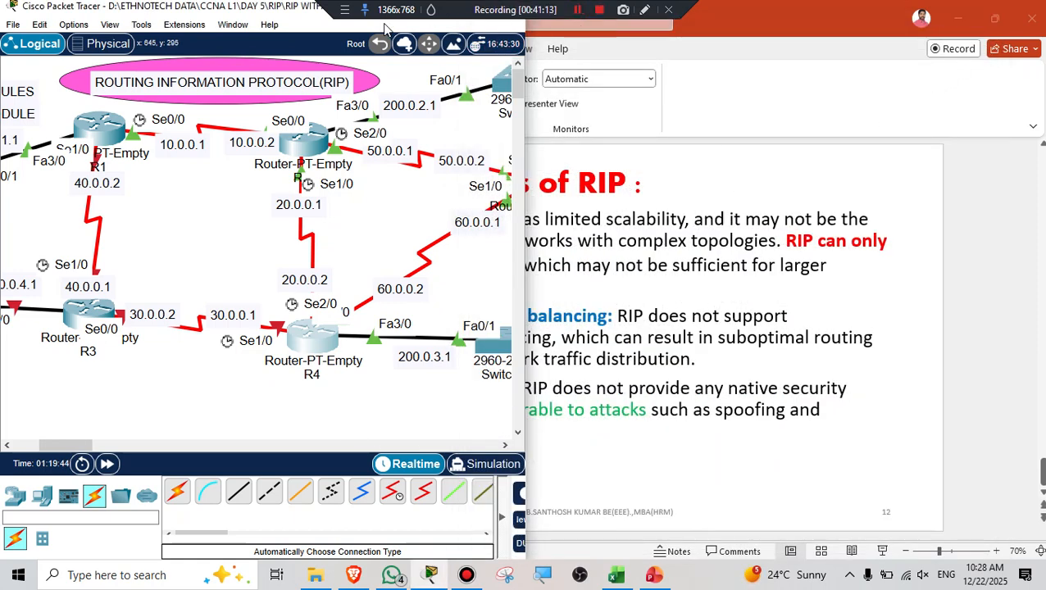
Maximize the topology window, then open router R3's window and place it clear of R3's links and address labels.
{"action": "left_click_drag", "start_coordinate": [273, 16], "coordinate": [271, 46]}
{"action": "left_click", "coordinate": [470, 42]}
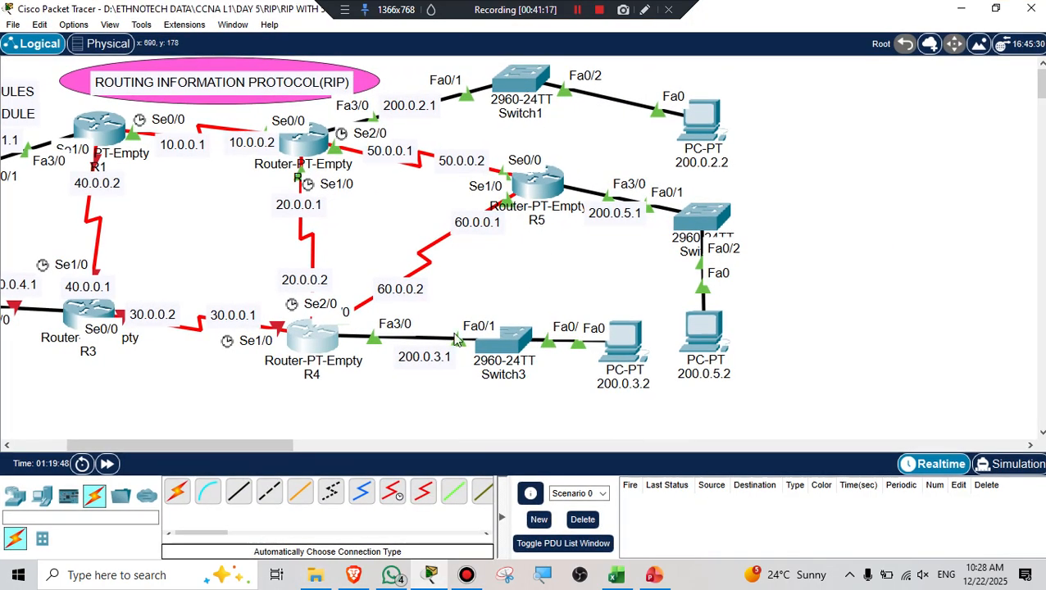
{"action": "left_click_drag", "start_coordinate": [221, 445], "coordinate": [169, 447]}
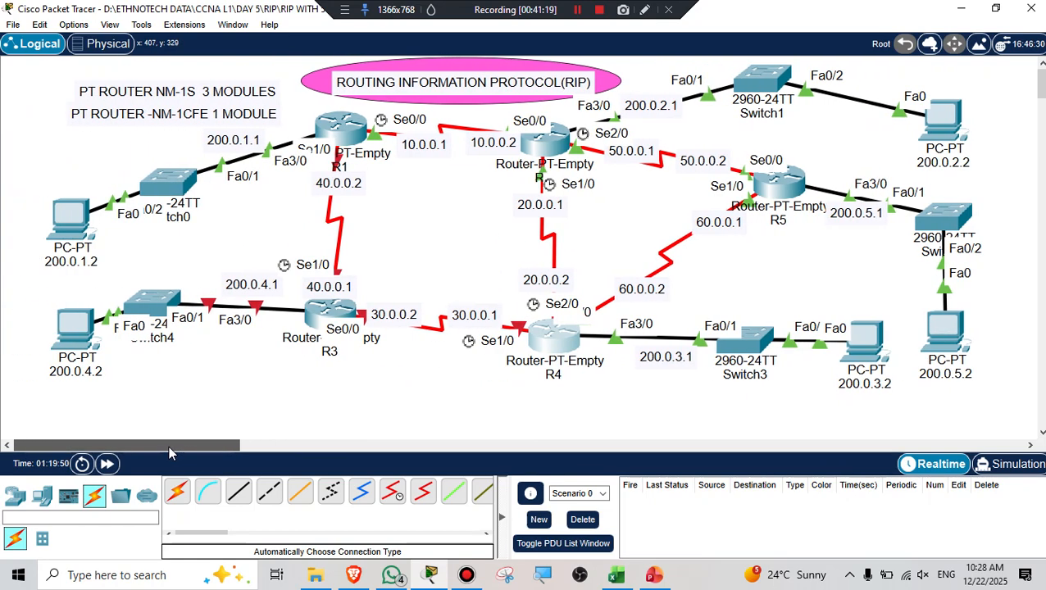
{"action": "left_click", "coordinate": [317, 318]}
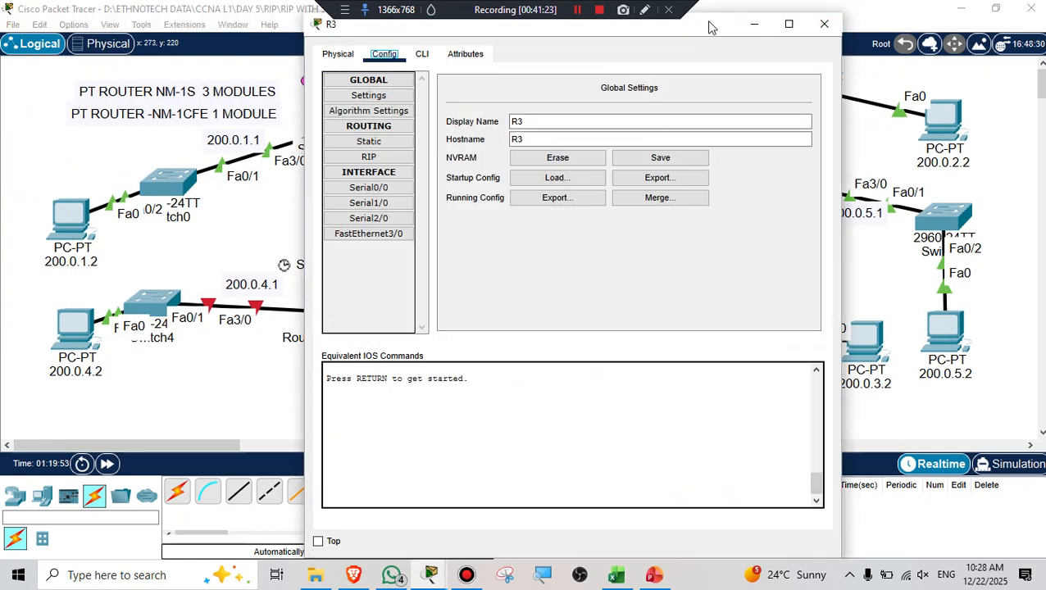
{"action": "left_click_drag", "start_coordinate": [711, 26], "coordinate": [862, 28]}
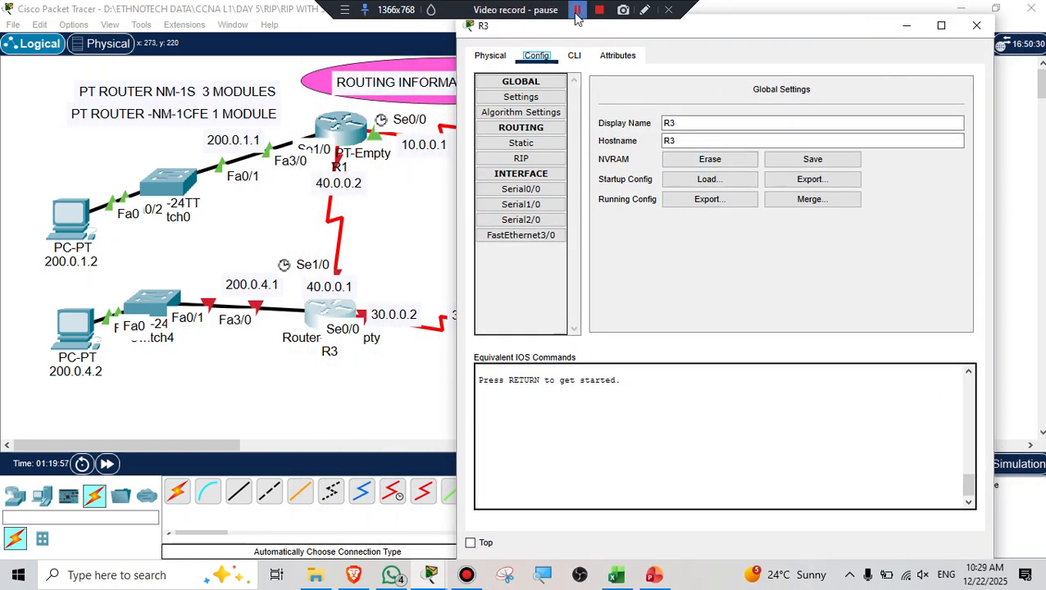
Enter privileged mode and then global configuration mode in router R3's CLI using EN and CONF T.
{"action": "left_click", "coordinate": [578, 10]}
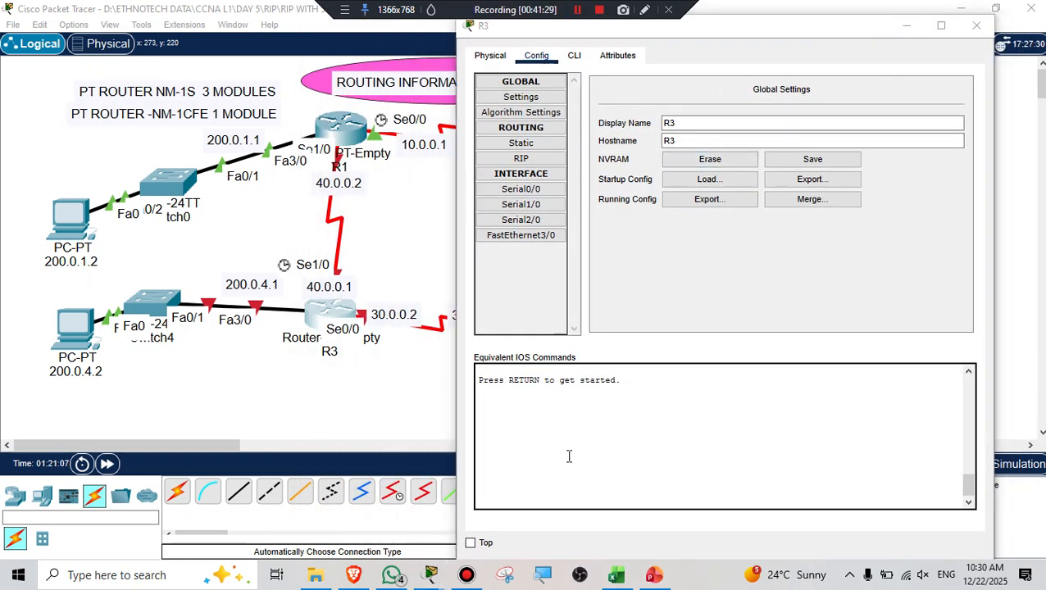
{"action": "left_click", "coordinate": [574, 55]}
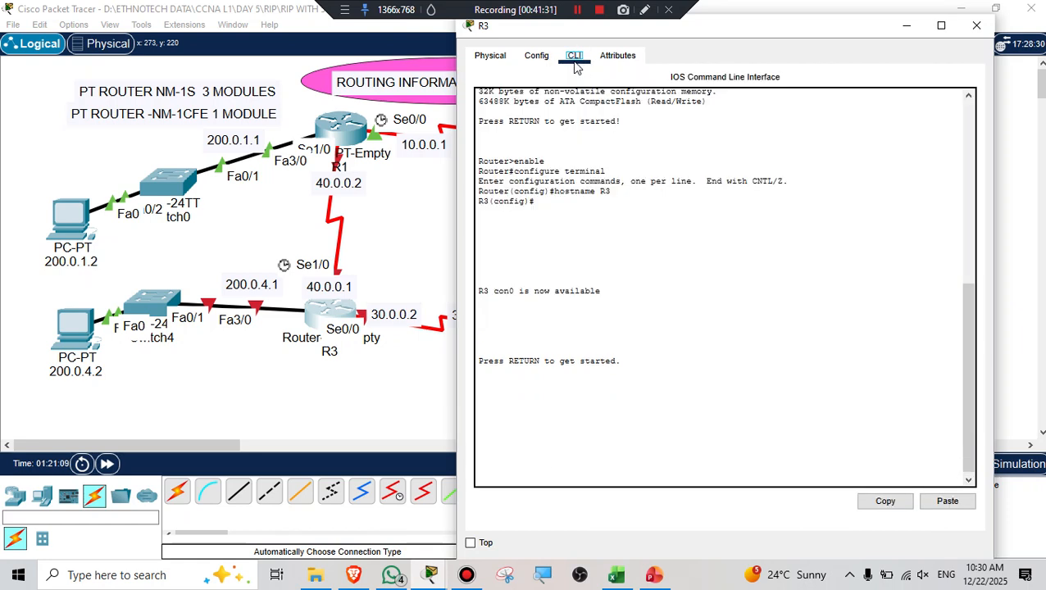
{"action": "key", "text": "Return"}
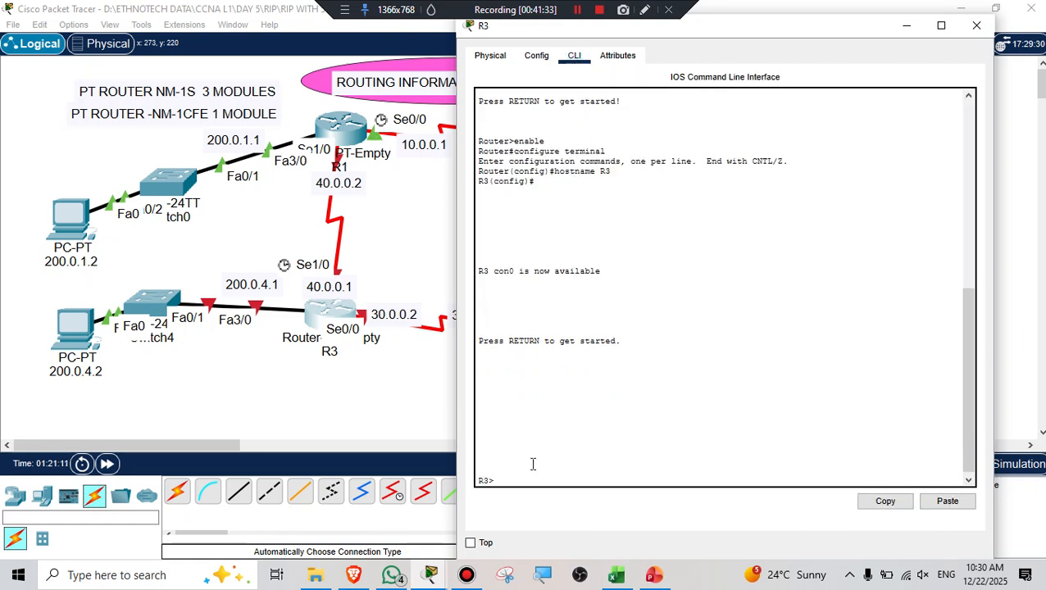
{"action": "type", "text": "EN"}
{"action": "key", "text": "Return"}
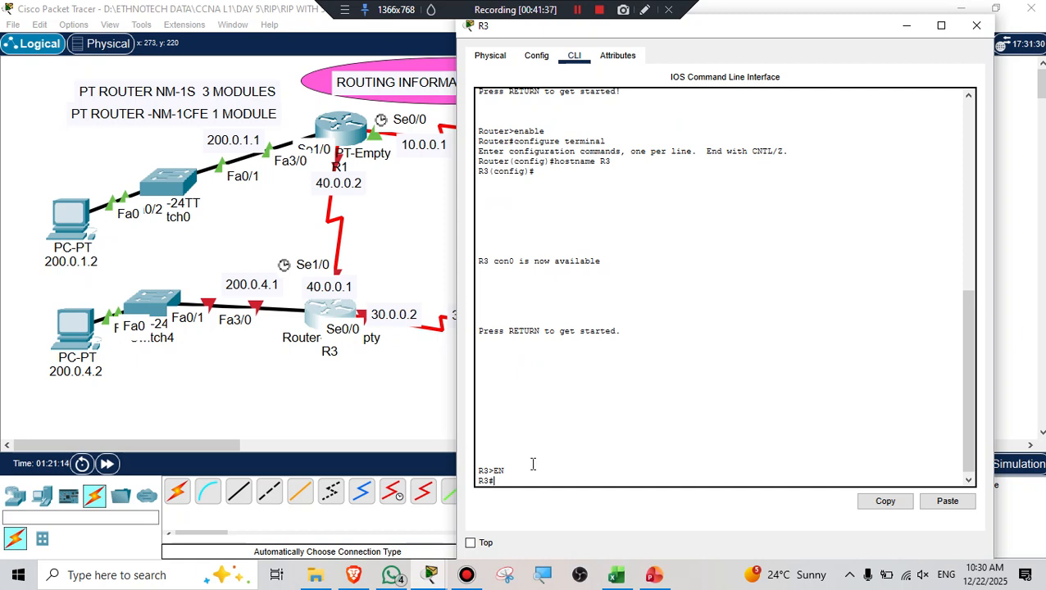
{"action": "type", "text": "CONF T"}
{"action": "key", "text": "Return"}
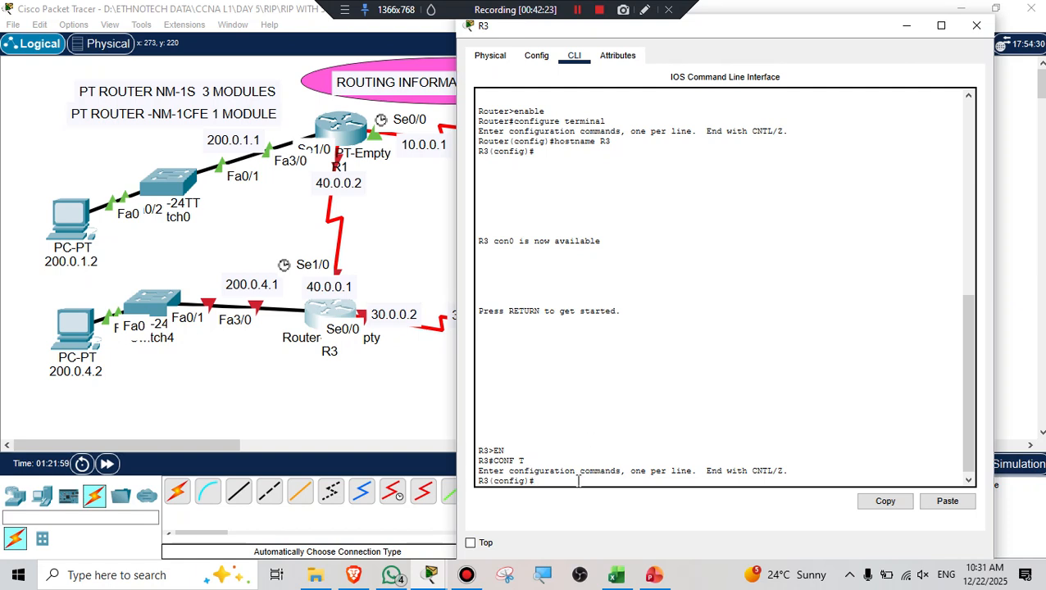
Assign 30.0.0.2 with mask 255.0.0.0 to R3's interface SE0/0 and enable it with NO SHUT.
{"action": "type", "text": "INT"}
{"action": "type", "text": "SE0/0"}
{"action": "key", "text": "Return"}
{"action": "type", "text": "IP ADD "}
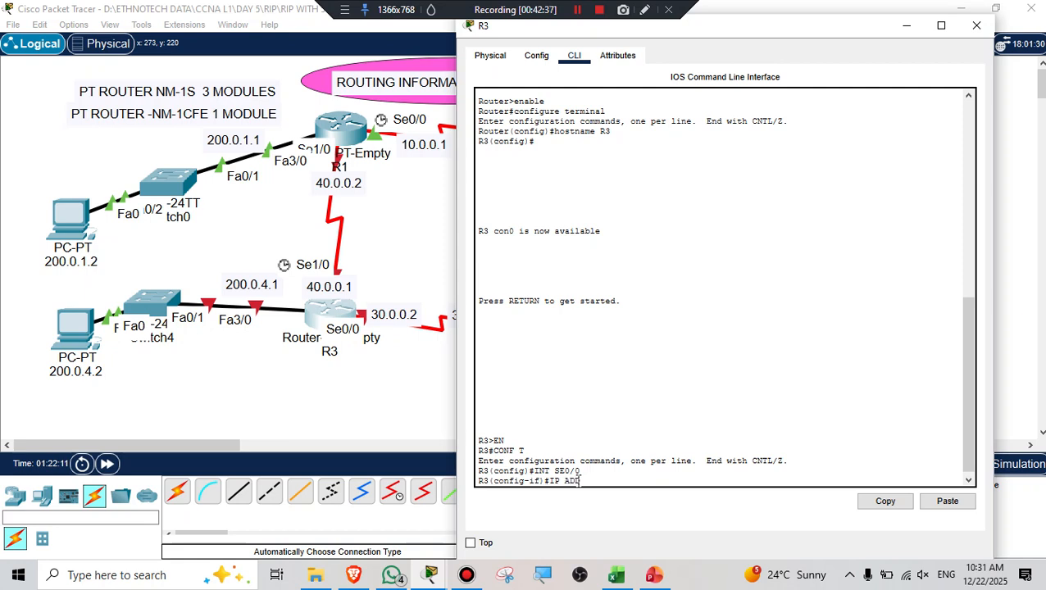
{"action": "type", "text": "30.0.0.2 255.0.0.0"}
{"action": "key", "text": "Return"}
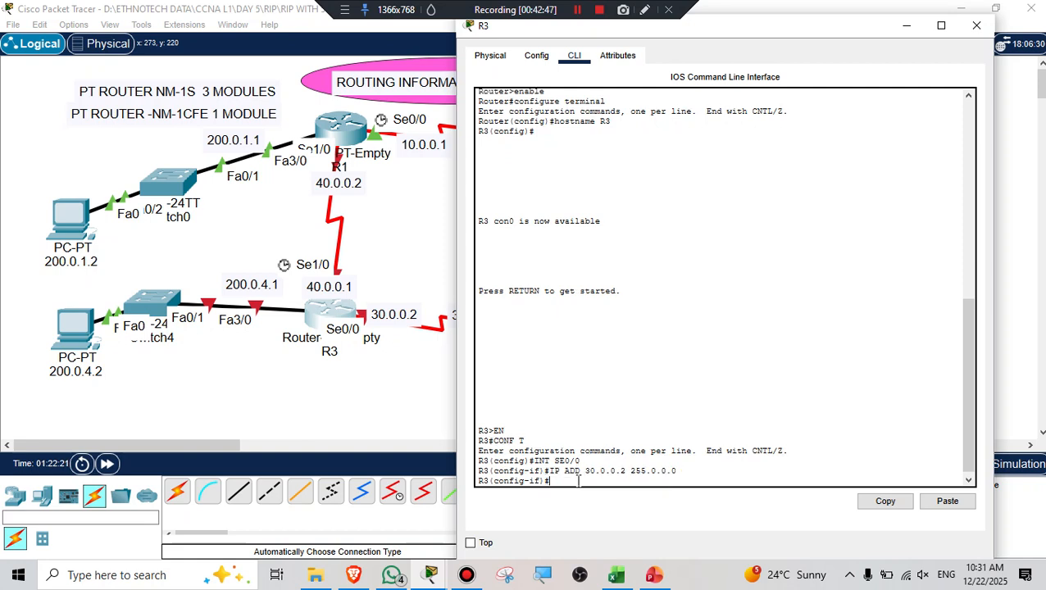
{"action": "type", "text": "NO SHUT"}
{"action": "key", "text": "Return"}
{"action": "key", "text": "Return"}
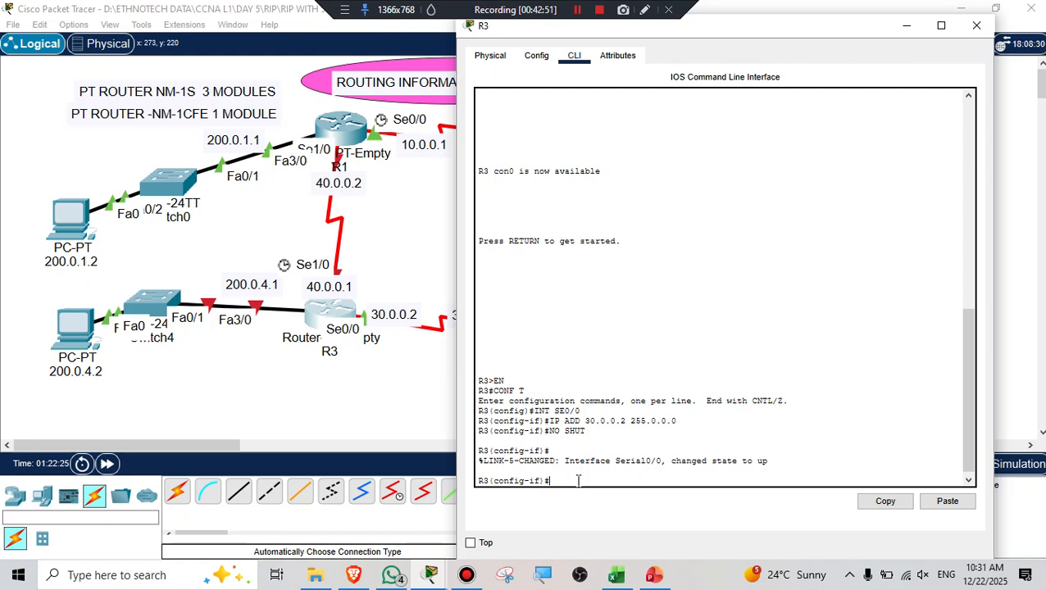
Assign 40.0.0.1 with mask 255.0.0.0 to R3's interface SE1/0 and enable it with NO SHUT.
{"action": "type", "text": "INT SE1/0"}
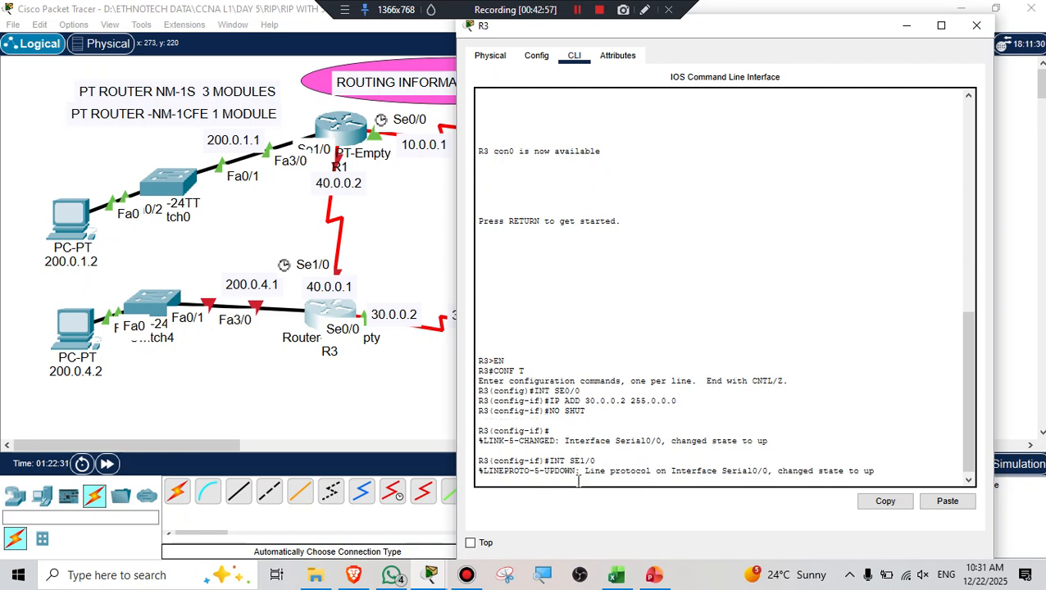
{"action": "key", "text": "Return"}
{"action": "type", "text": "IN"}
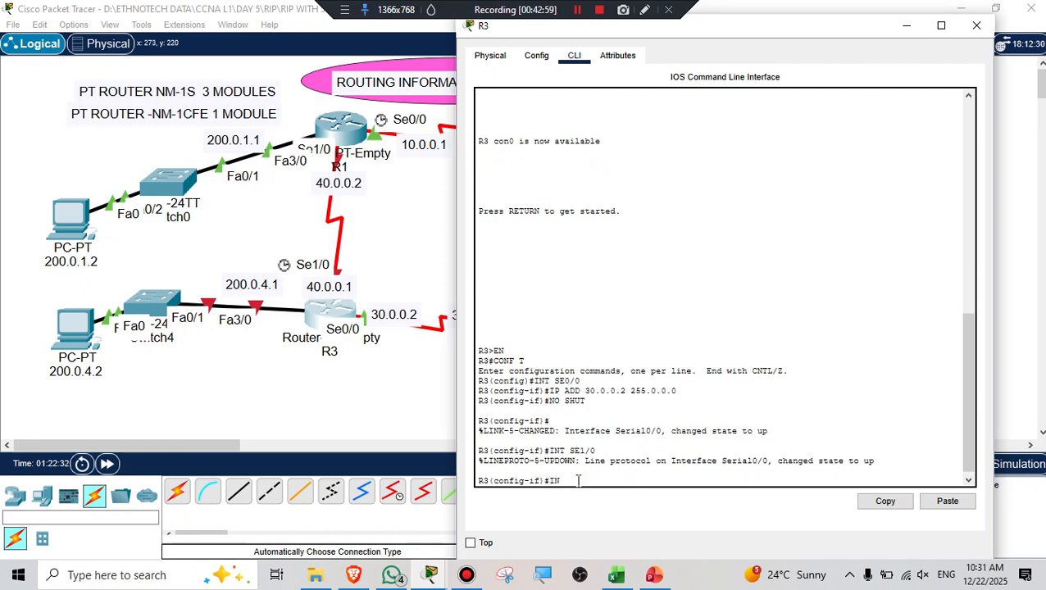
{"action": "type", "text": "T SE"}
{"action": "type", "text": "1/0"}
{"action": "key", "text": "Return"}
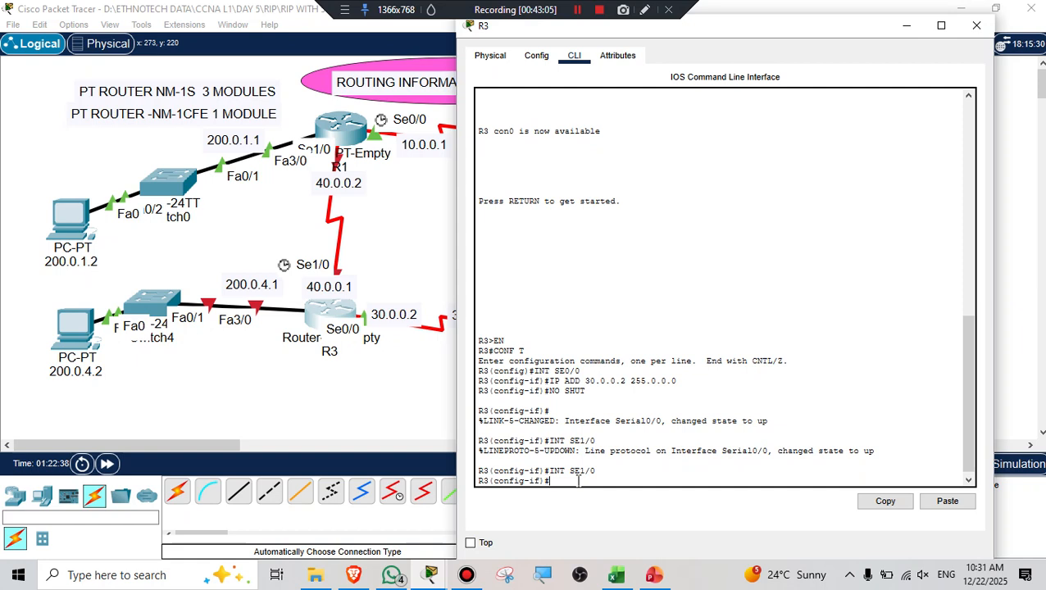
{"action": "type", "text": "IP ADD 40.0.0.1 255"}
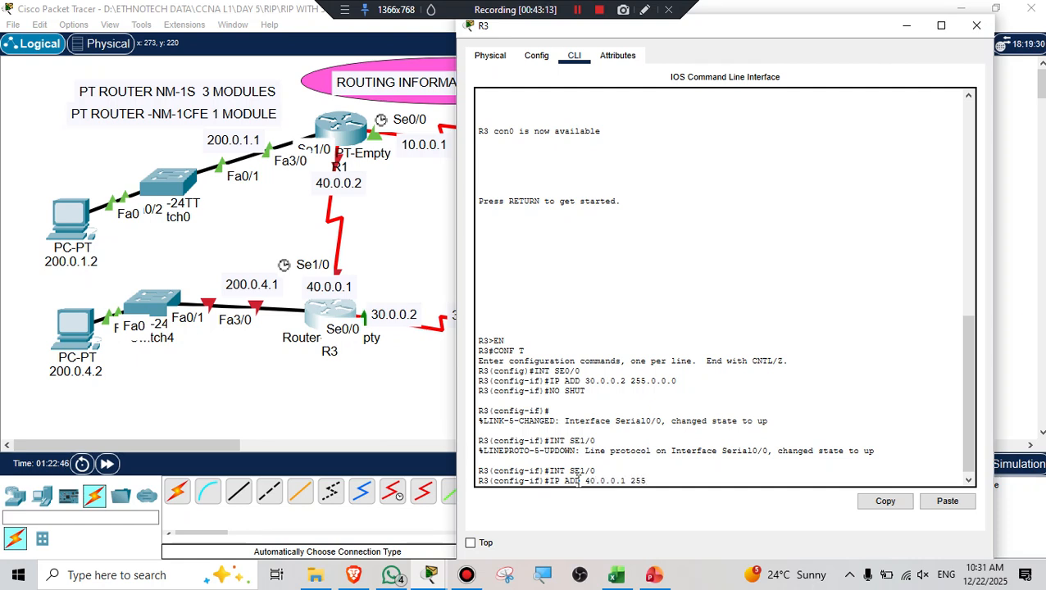
{"action": "type", "text": ".0.0.0"}
{"action": "key", "text": "Return"}
{"action": "type", "text": "N"}
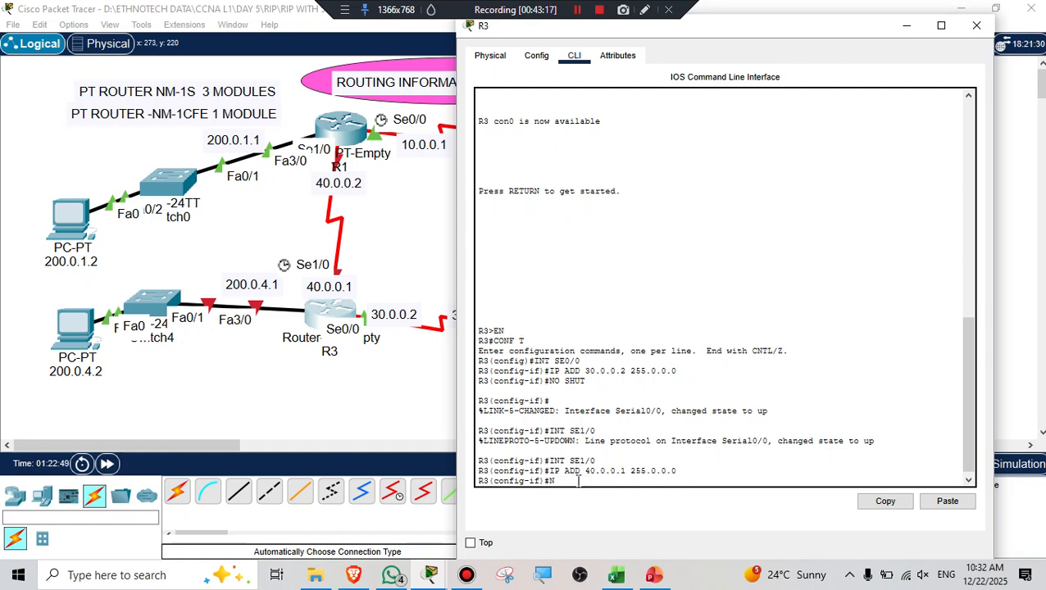
{"action": "type", "text": "O SHUT"}
{"action": "key", "text": "Return"}
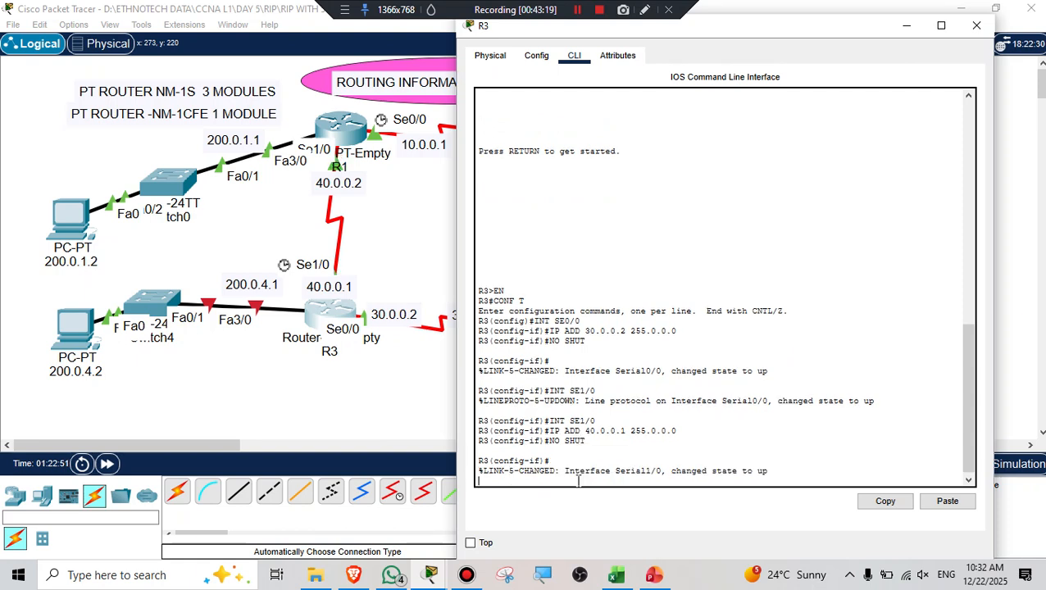
{"action": "key", "text": "Return"}
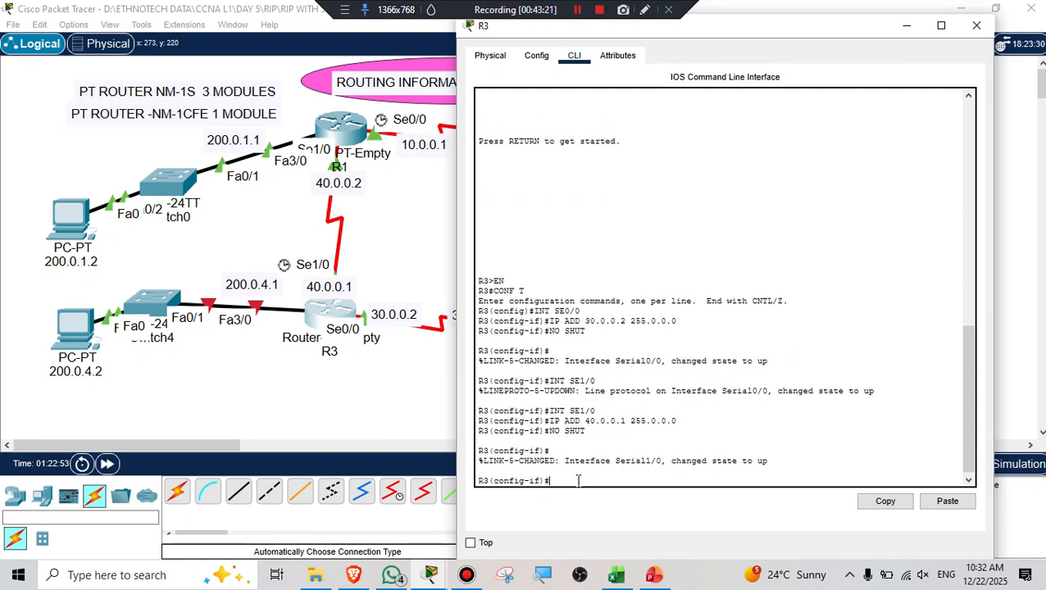
Assign 200.0.4.1 with mask 255.255.255.0 to R3's interface FA3/0 and enable it with NO SHUT.
{"action": "type", "text": "INT FA3/0"}
{"action": "key", "text": "Return"}
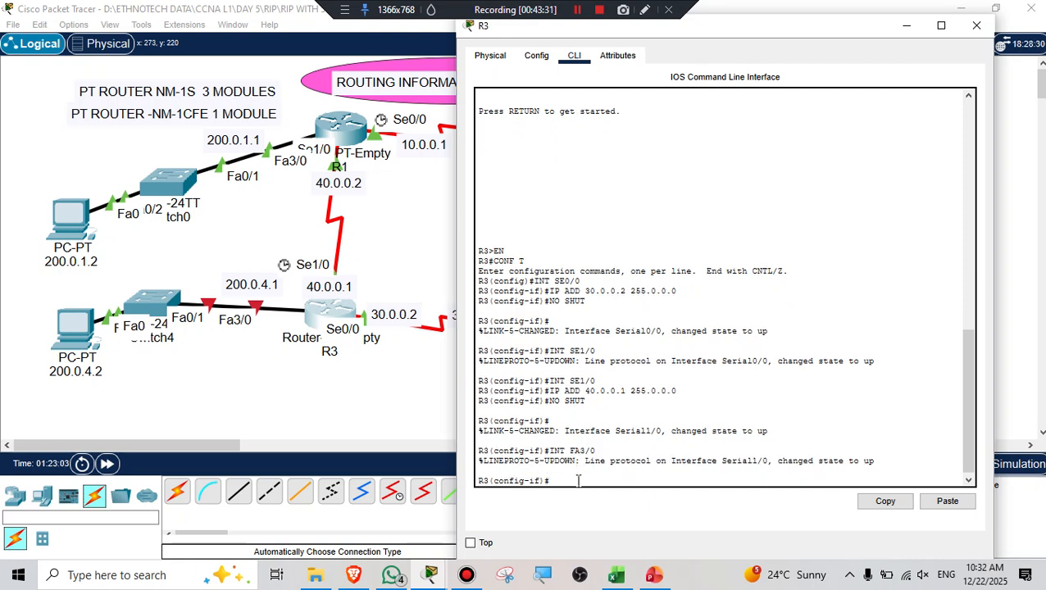
{"action": "type", "text": "INT FA3/0"}
{"action": "key", "text": "Return"}
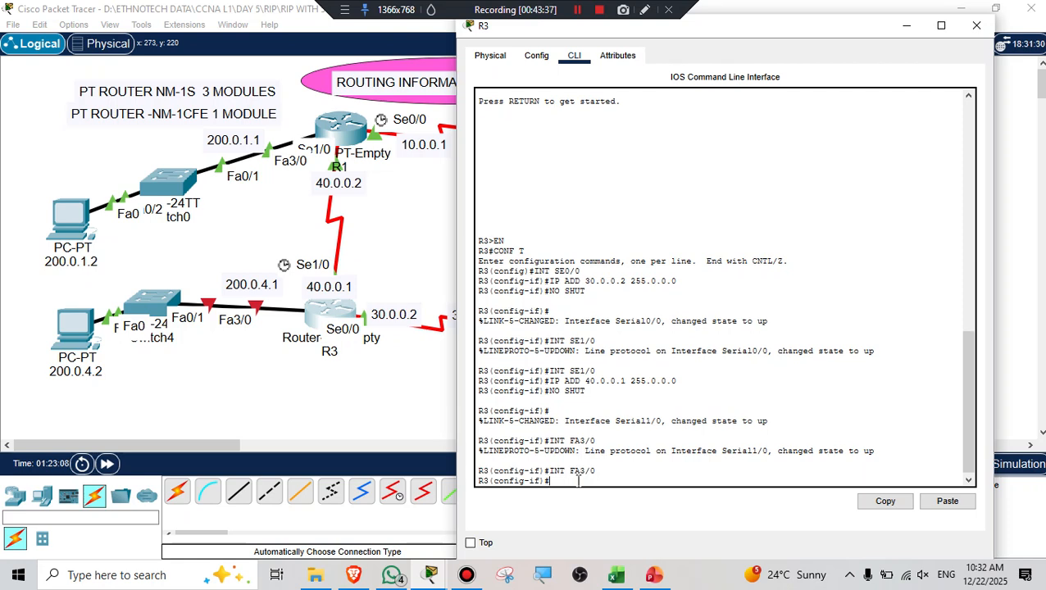
{"action": "type", "text": "IP ADD 200.0.4.1 255."}
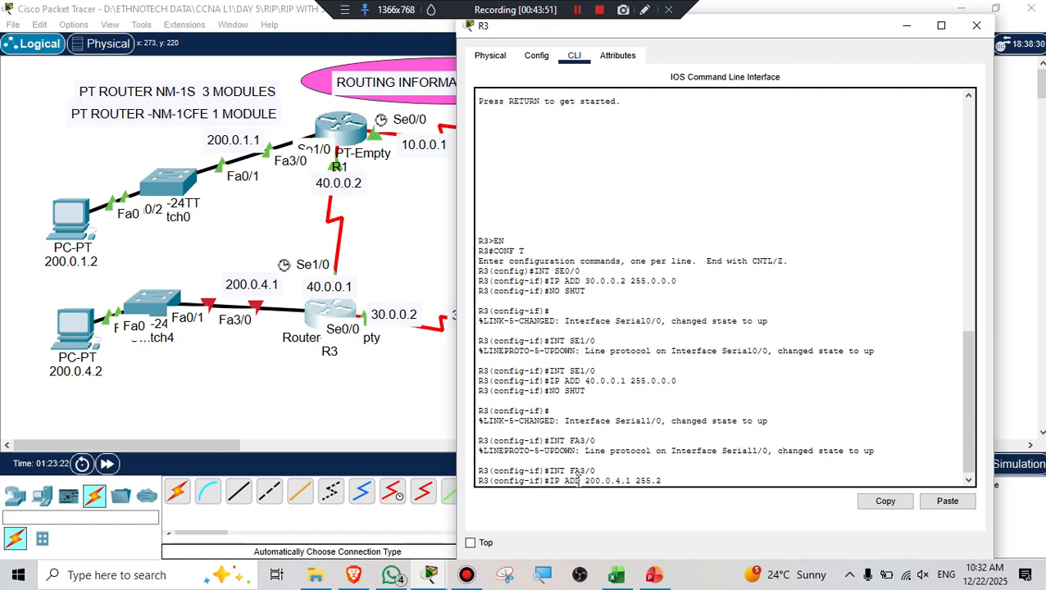
{"action": "type", "text": "255.255.0"}
{"action": "key", "text": "Return"}
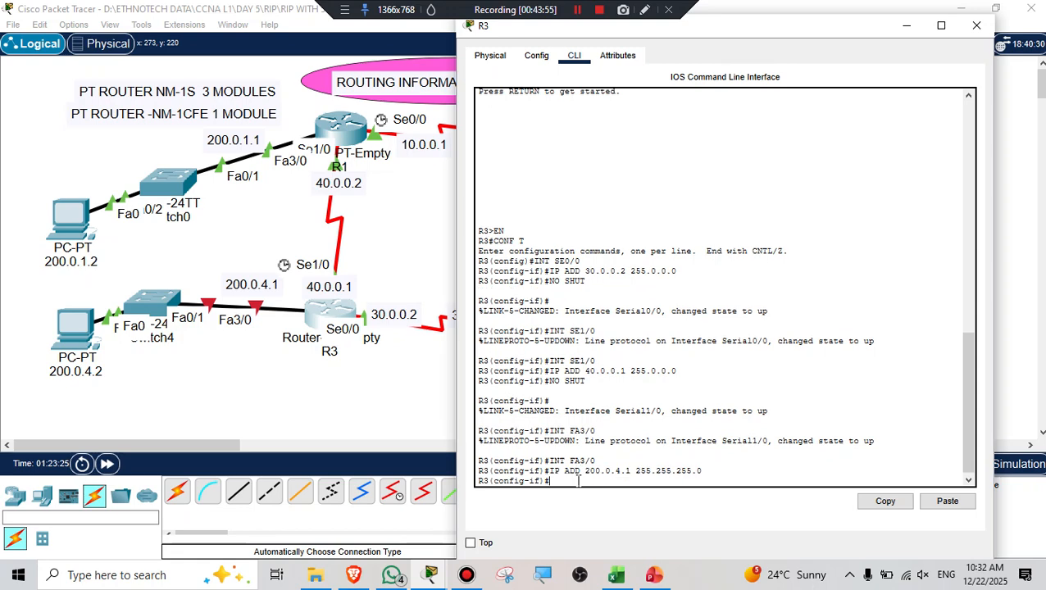
{"action": "type", "text": "NO SHUT"}
{"action": "key", "text": "Return"}
{"action": "key", "text": "Return"}
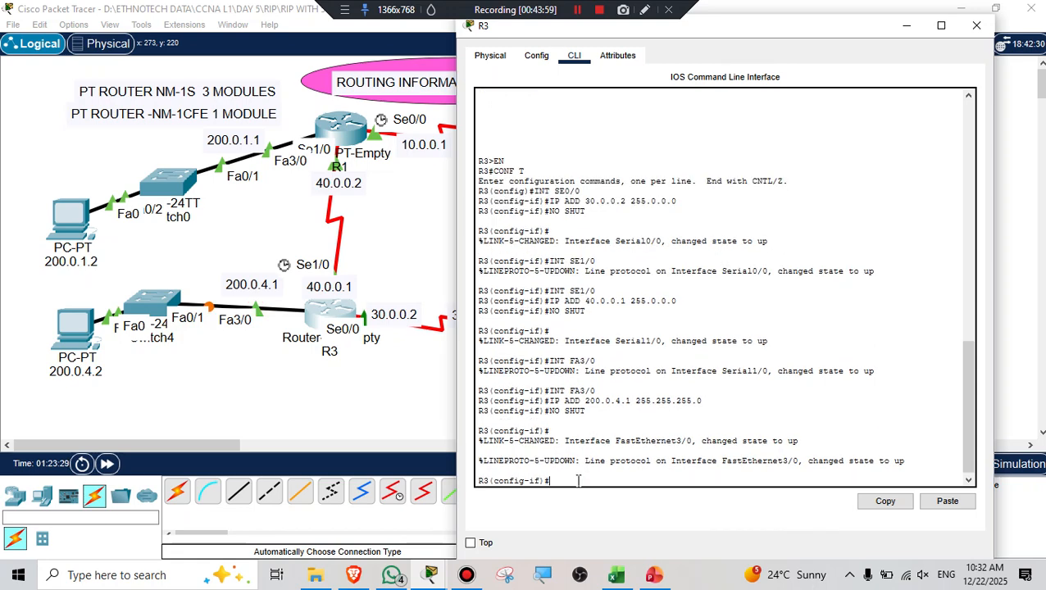
Leave R3's interface configuration mode with EX and close the router's window.
{"action": "type", "text": "EX"}
{"action": "key", "text": "Return"}
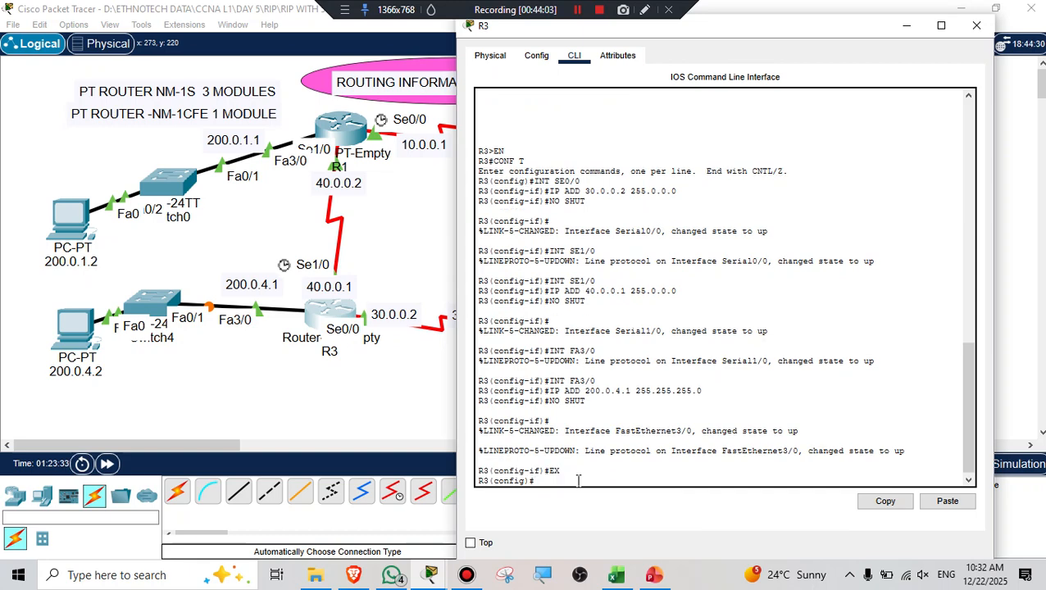
{"action": "left_click", "coordinate": [976, 26]}
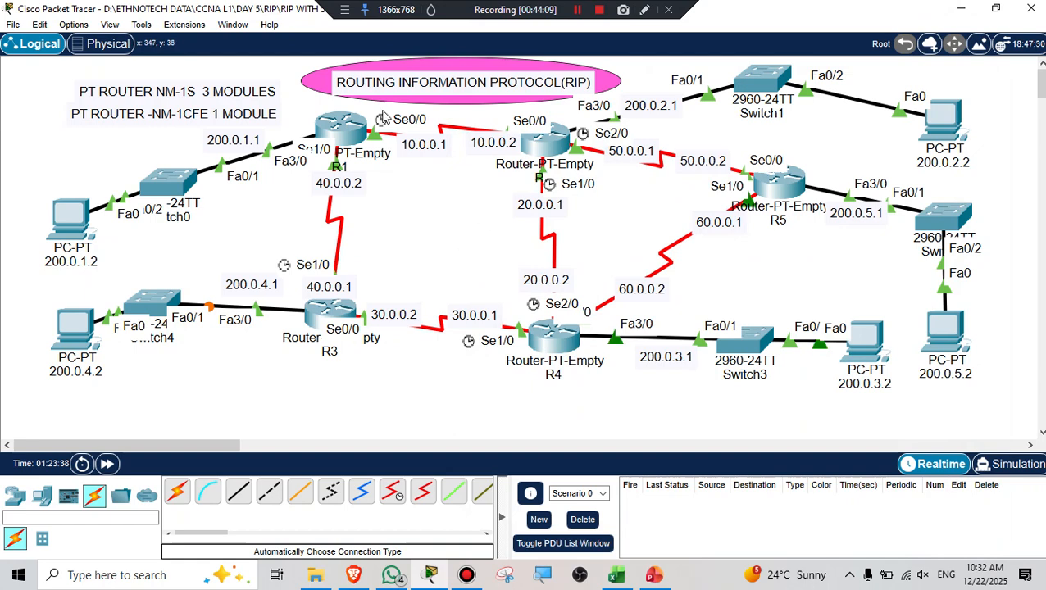
Review the interface link and IP address summaries of routers R1, R2, R5 and R4 in the topology.
{"action": "mouse_move", "coordinate": [342, 138]}
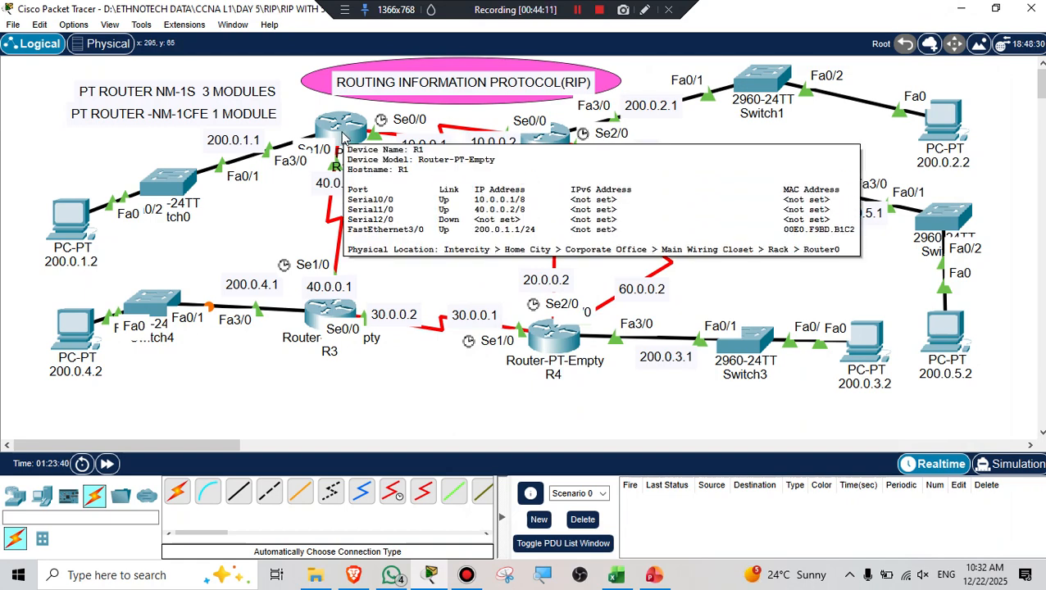
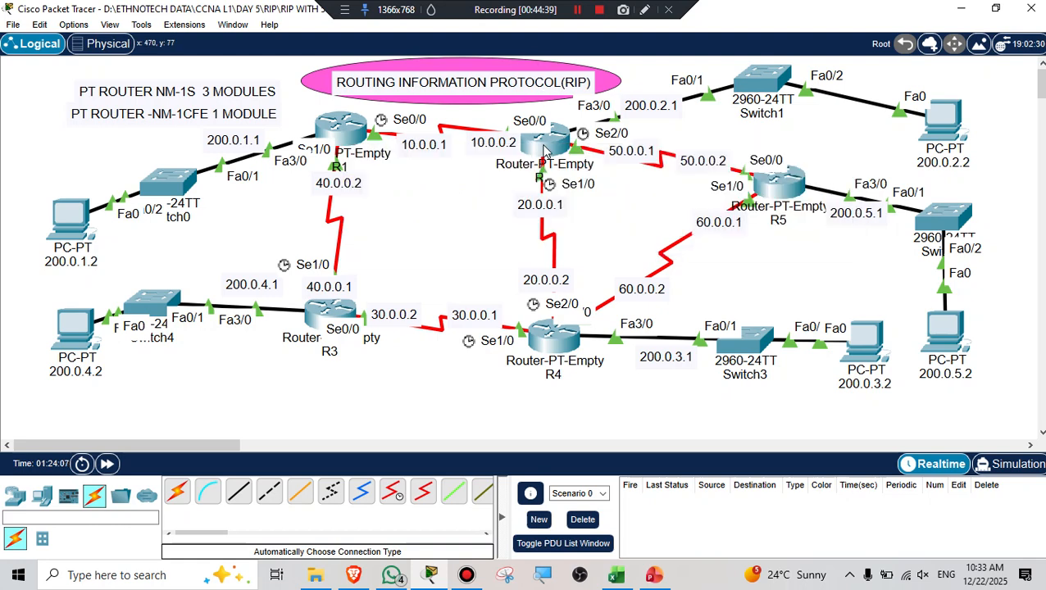
{"action": "mouse_move", "coordinate": [543, 149]}
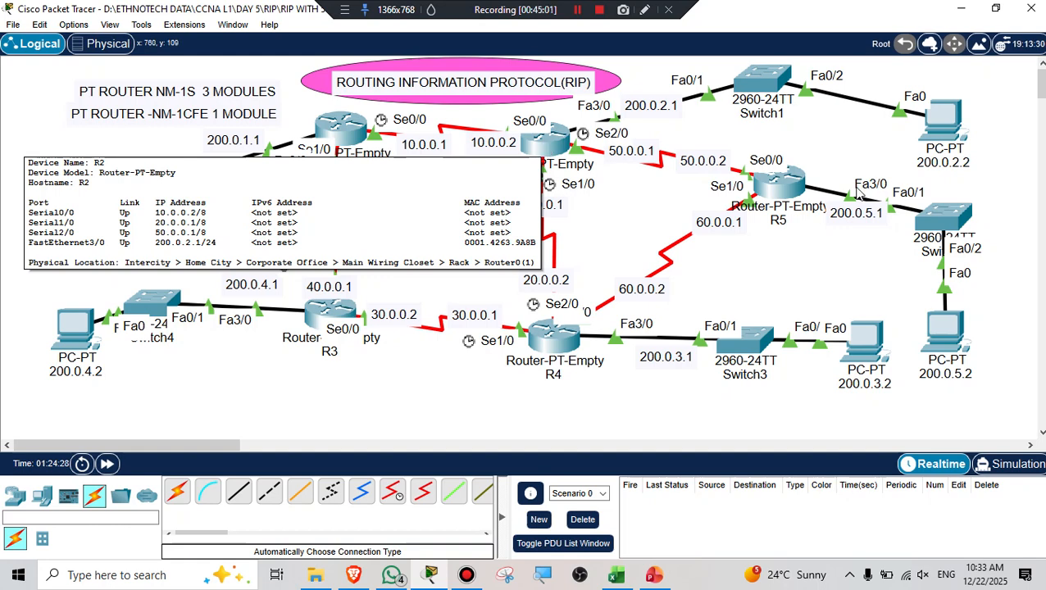
{"action": "mouse_move", "coordinate": [787, 193]}
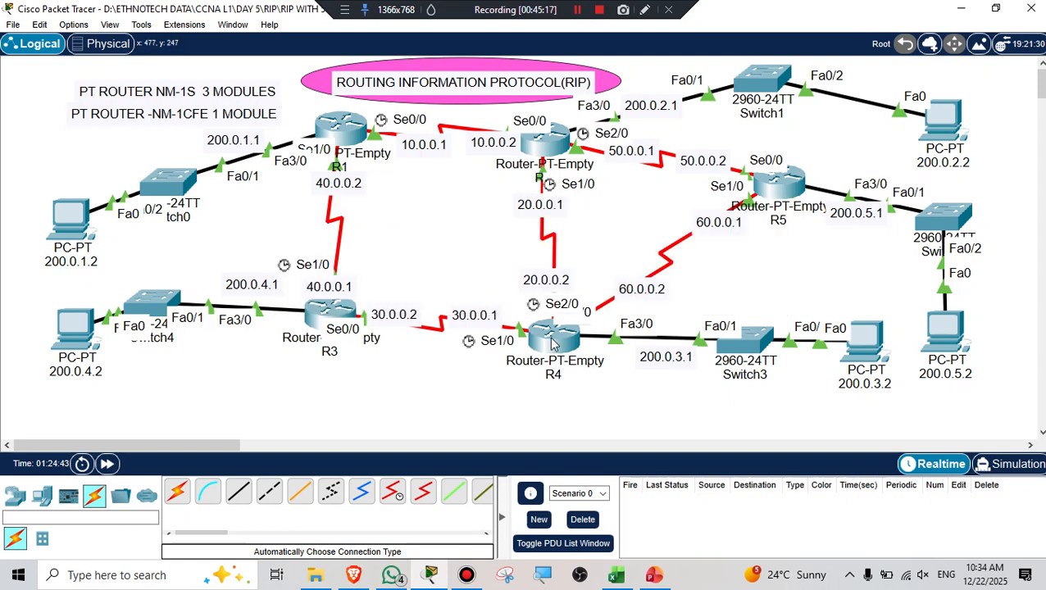
{"action": "mouse_move", "coordinate": [552, 344]}
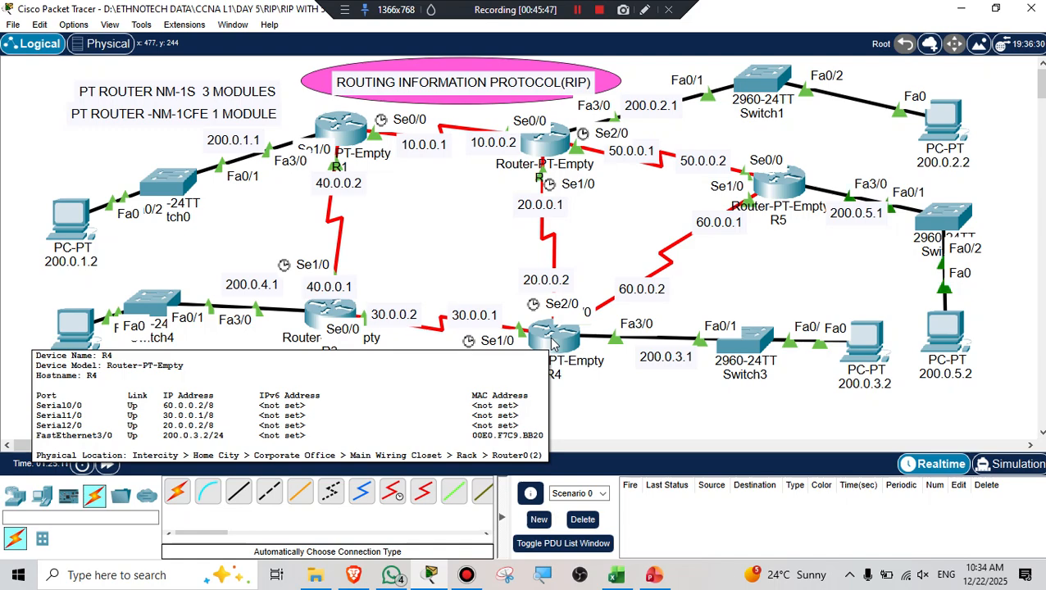
Correct the IPv4 address of R4's FastEthernet3/0 interface to 200.0.3.1 and close R4's window.
{"action": "left_click", "coordinate": [553, 337]}
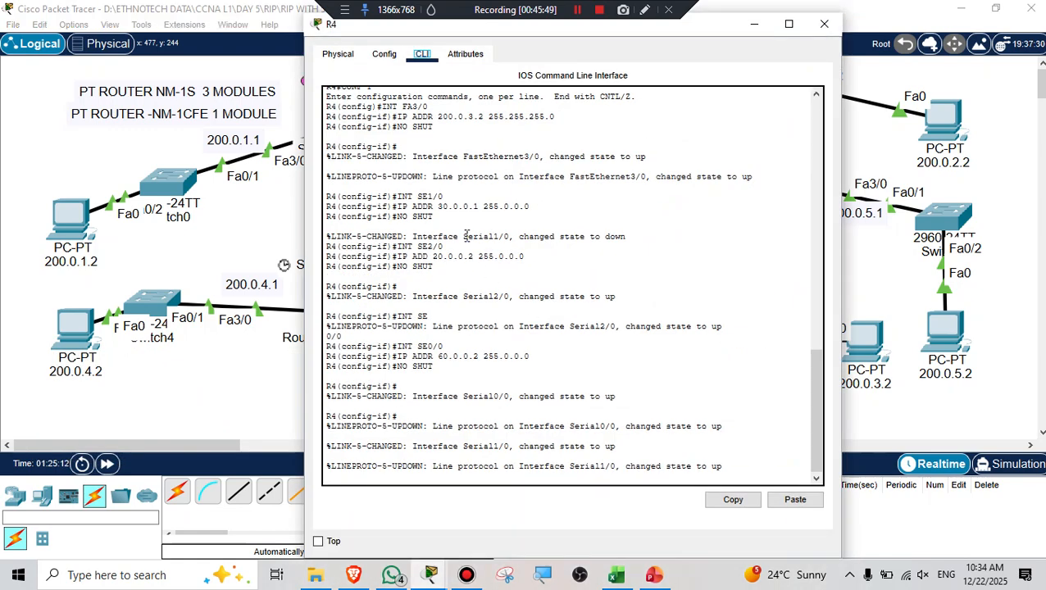
{"action": "left_click", "coordinate": [383, 54]}
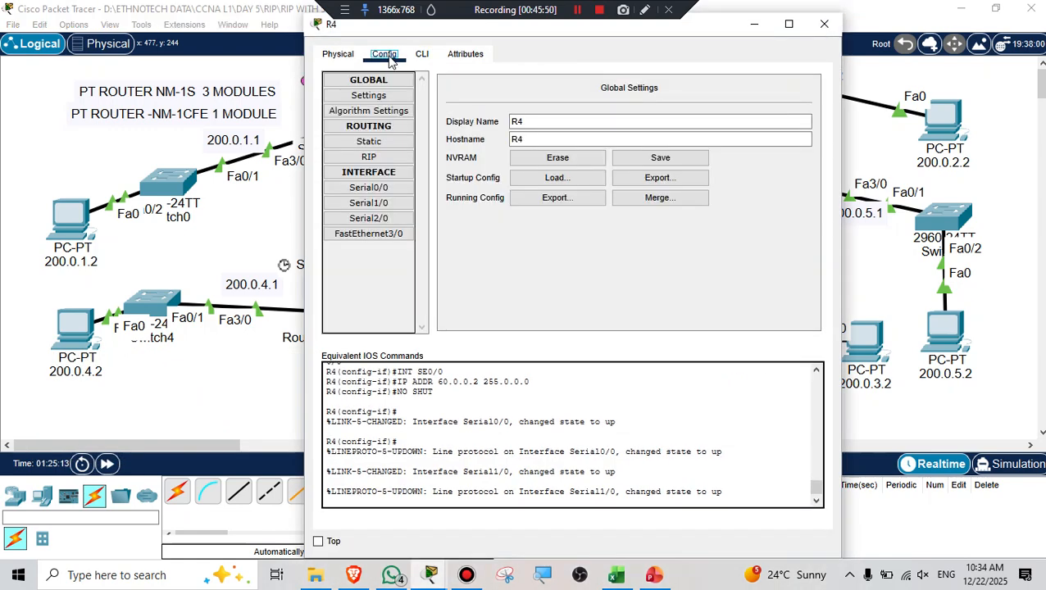
{"action": "left_click", "coordinate": [371, 235]}
{"action": "left_click", "coordinate": [683, 182]}
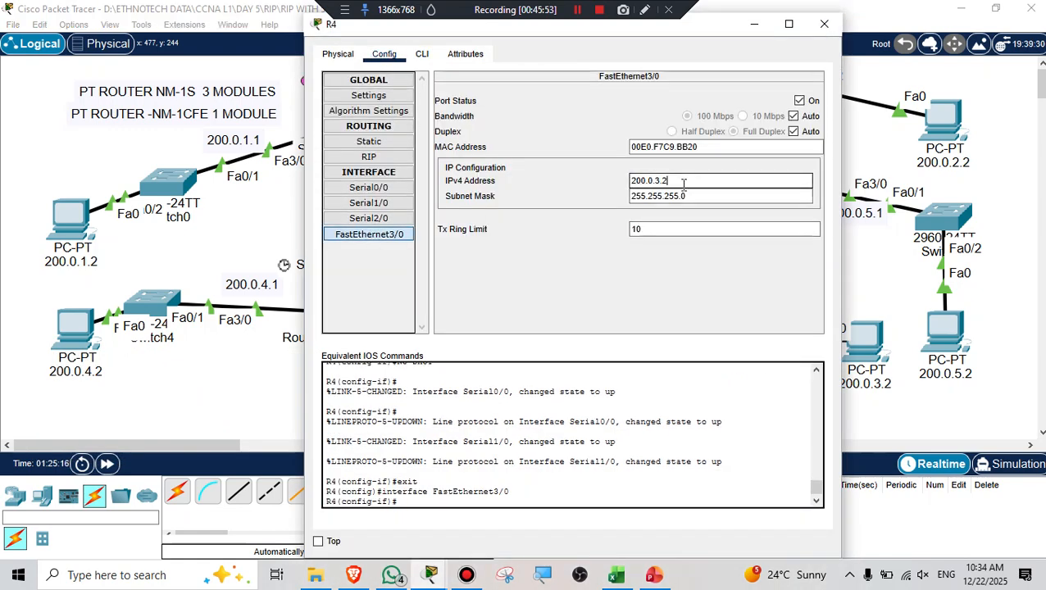
{"action": "key", "text": "BackSpace"}
{"action": "type", "text": "1"}
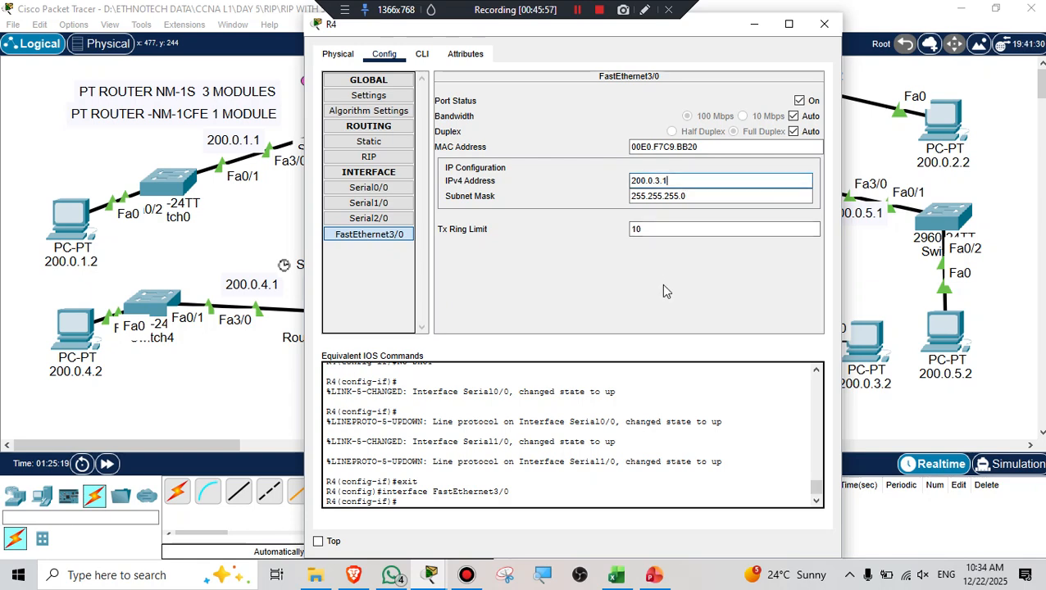
{"action": "key", "text": "Return"}
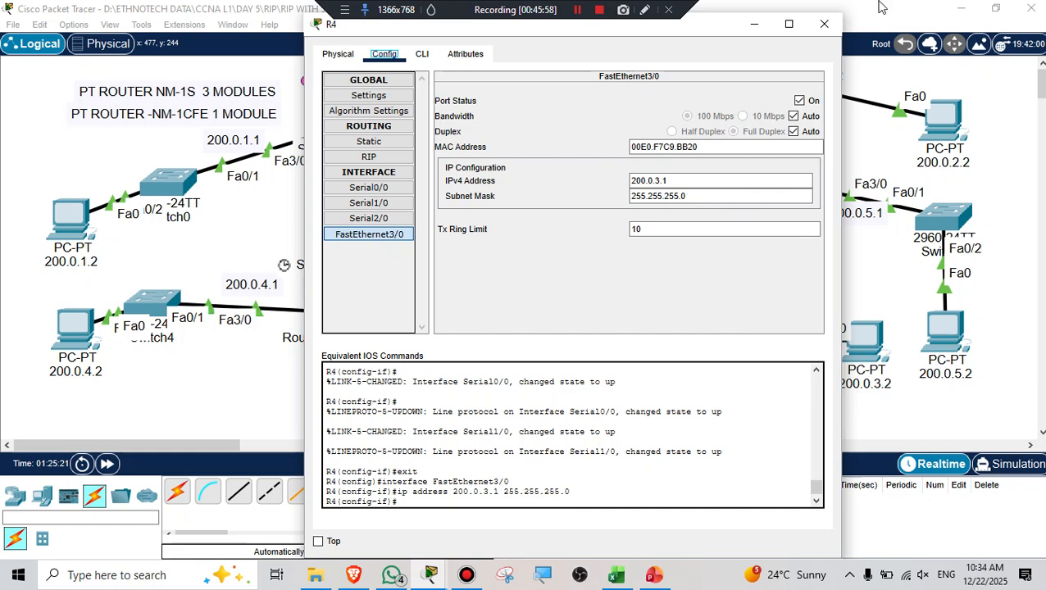
{"action": "left_click", "coordinate": [823, 26]}
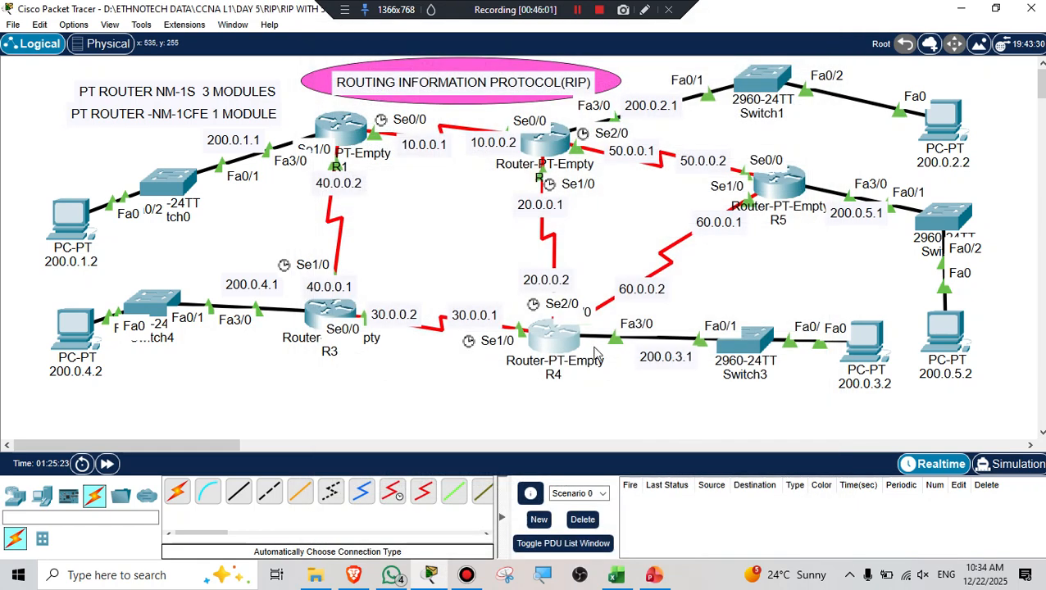
Open router R3's FastEthernet3/0 configuration to check its IPv4 address and subnet mask.
{"action": "left_click", "coordinate": [327, 318]}
{"action": "left_click", "coordinate": [384, 54]}
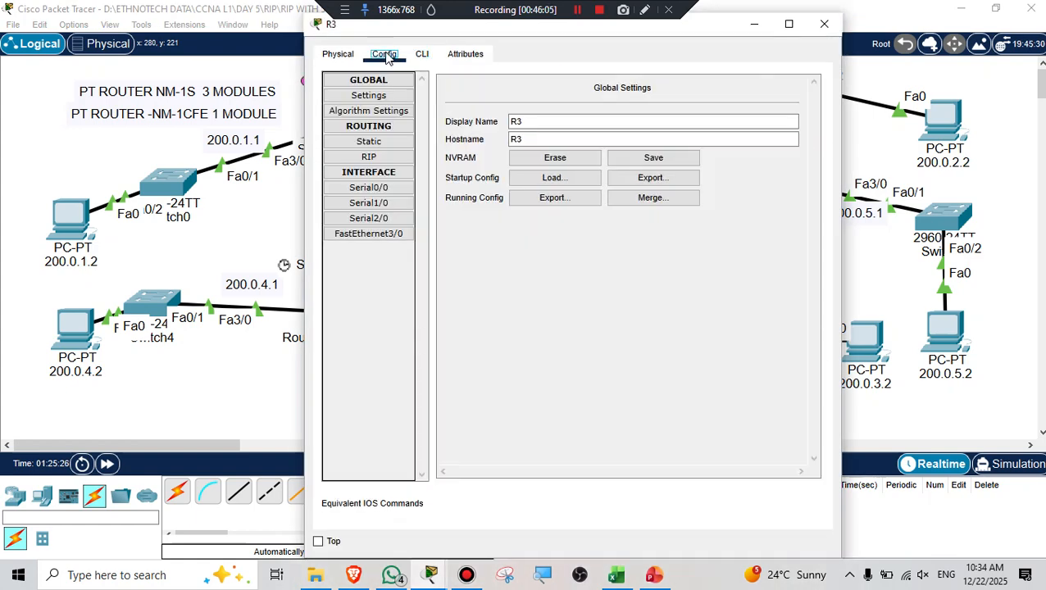
{"action": "left_click", "coordinate": [370, 235]}
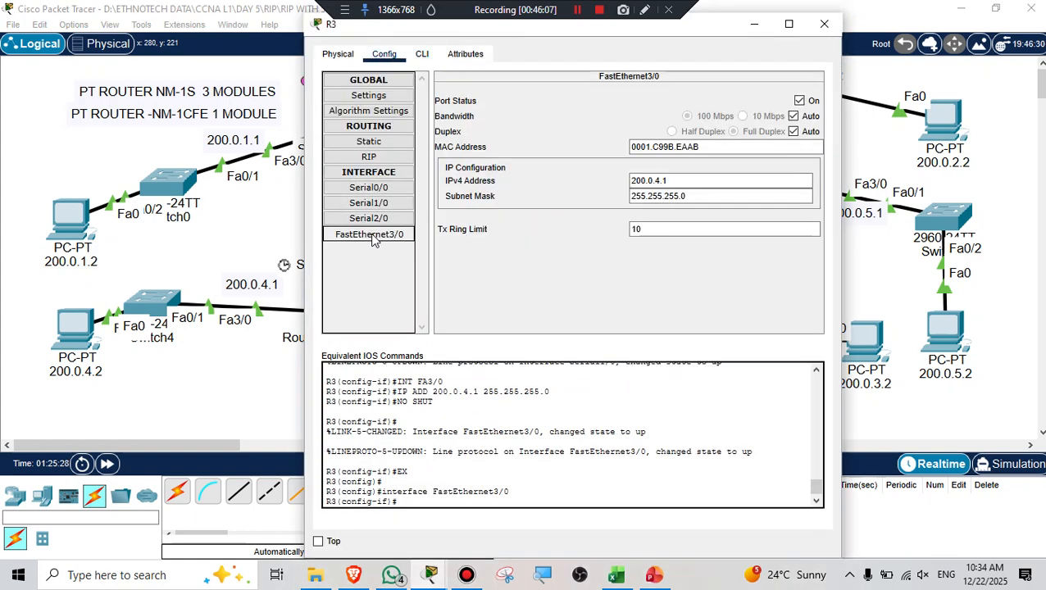
Check the configurations of R3's Serial2/0, Serial1/0 and Serial0/0 interfaces and close the router's window.
{"action": "left_click", "coordinate": [376, 217]}
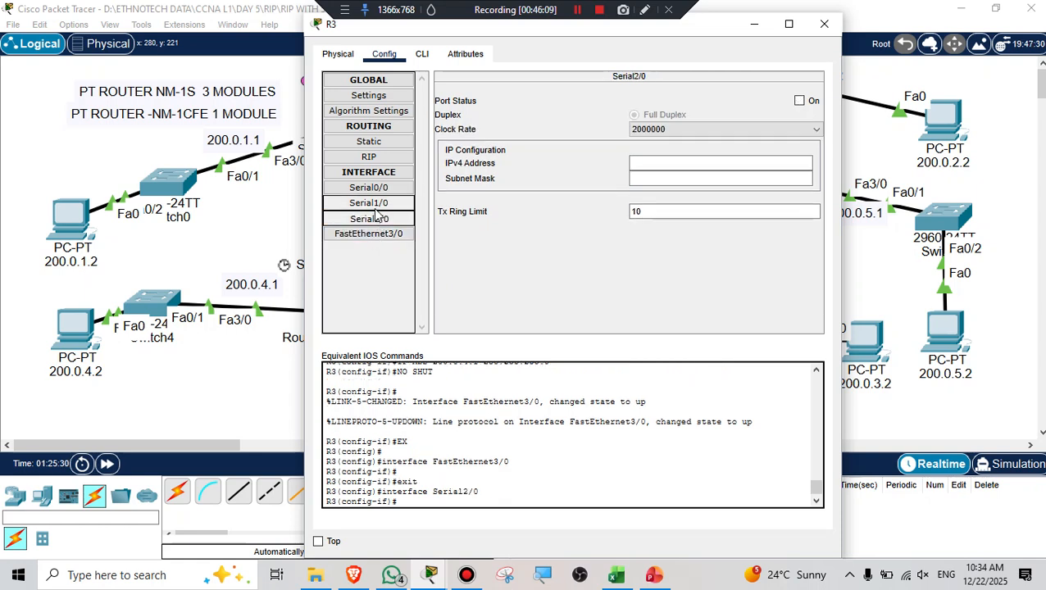
{"action": "left_click", "coordinate": [376, 203]}
{"action": "left_click", "coordinate": [377, 188]}
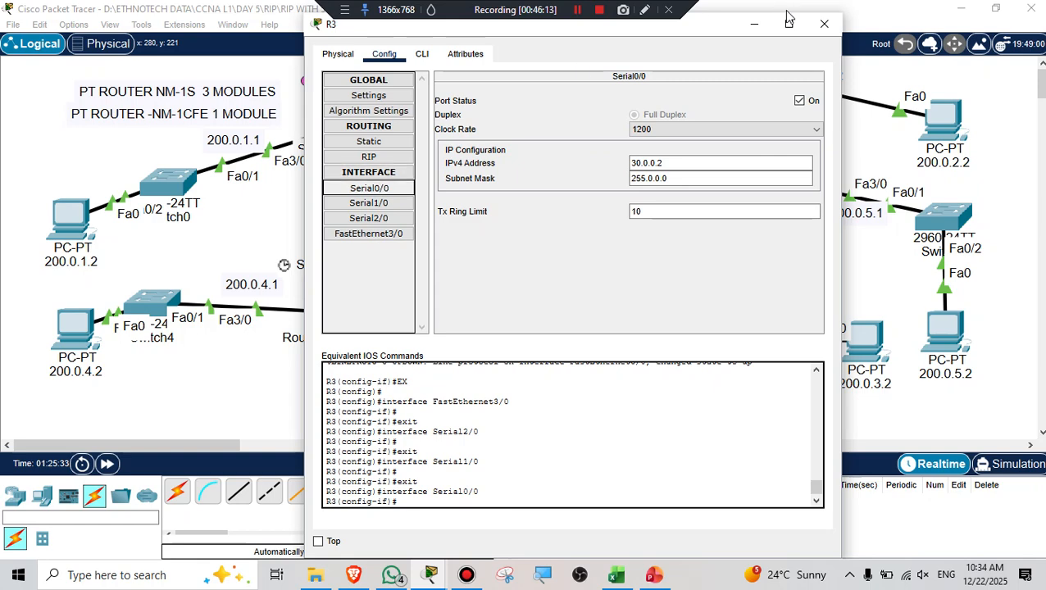
{"action": "left_click", "coordinate": [824, 24]}
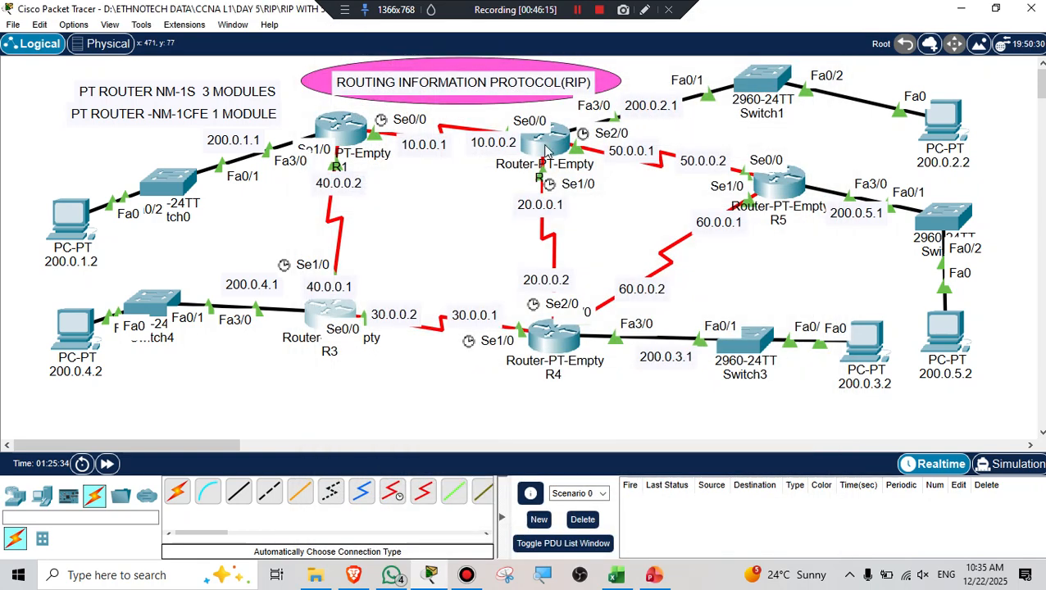
Review the interface summaries of routers R2, R5, R4, R3 and R1 and of the PC attached to Switch3.
{"action": "mouse_move", "coordinate": [546, 150]}
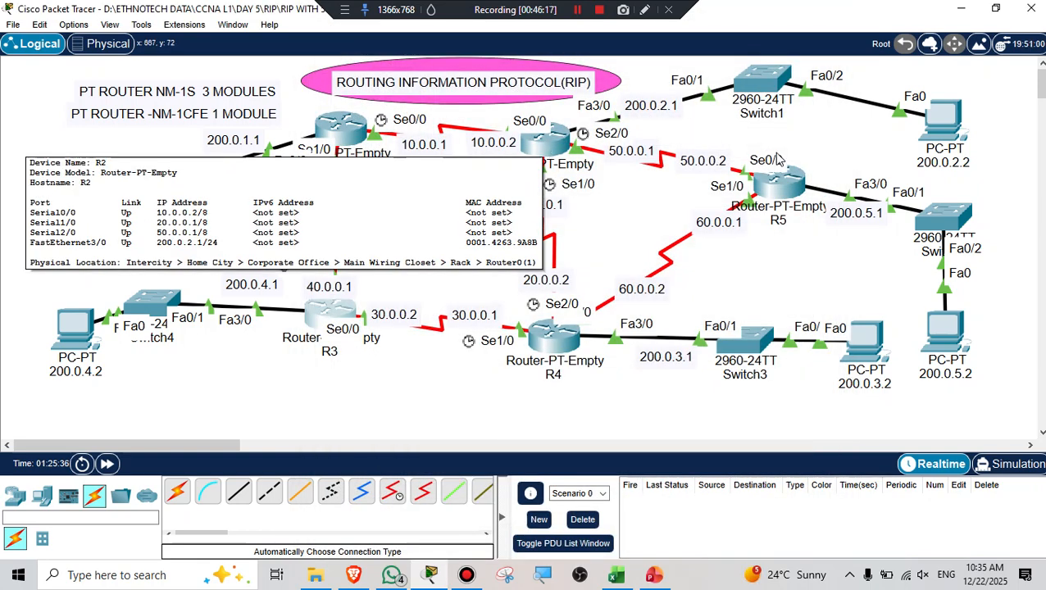
{"action": "mouse_move", "coordinate": [785, 182]}
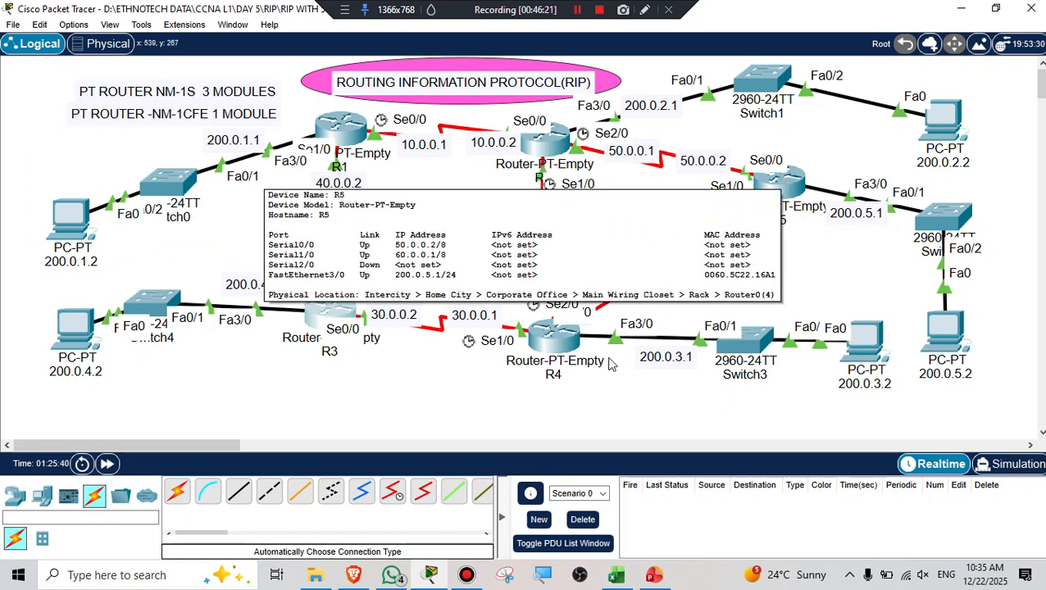
{"action": "mouse_move", "coordinate": [556, 349]}
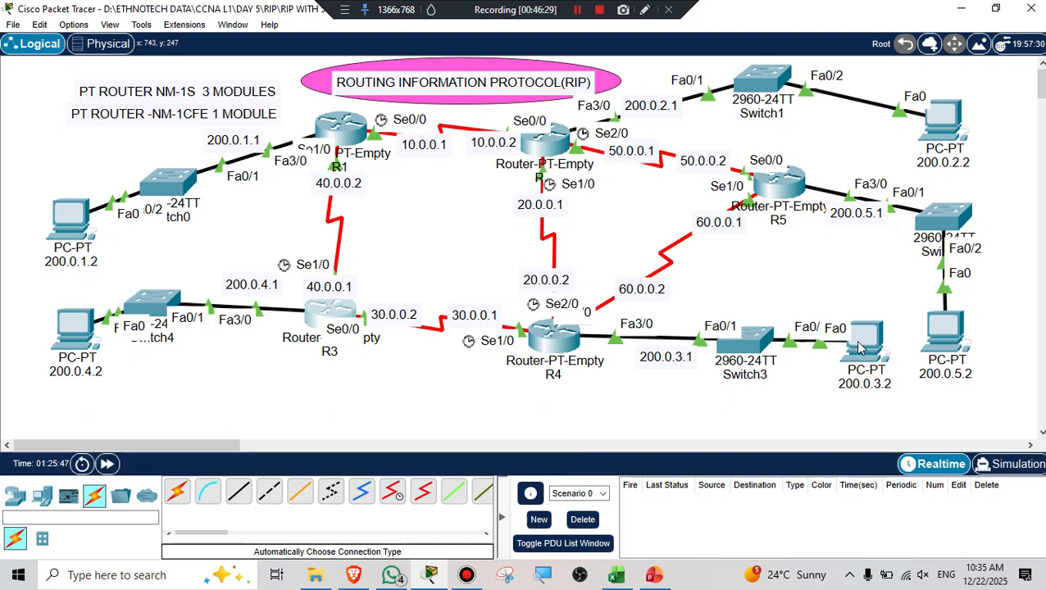
{"action": "mouse_move", "coordinate": [859, 348]}
{"action": "mouse_move", "coordinate": [333, 314]}
{"action": "mouse_move", "coordinate": [340, 127]}
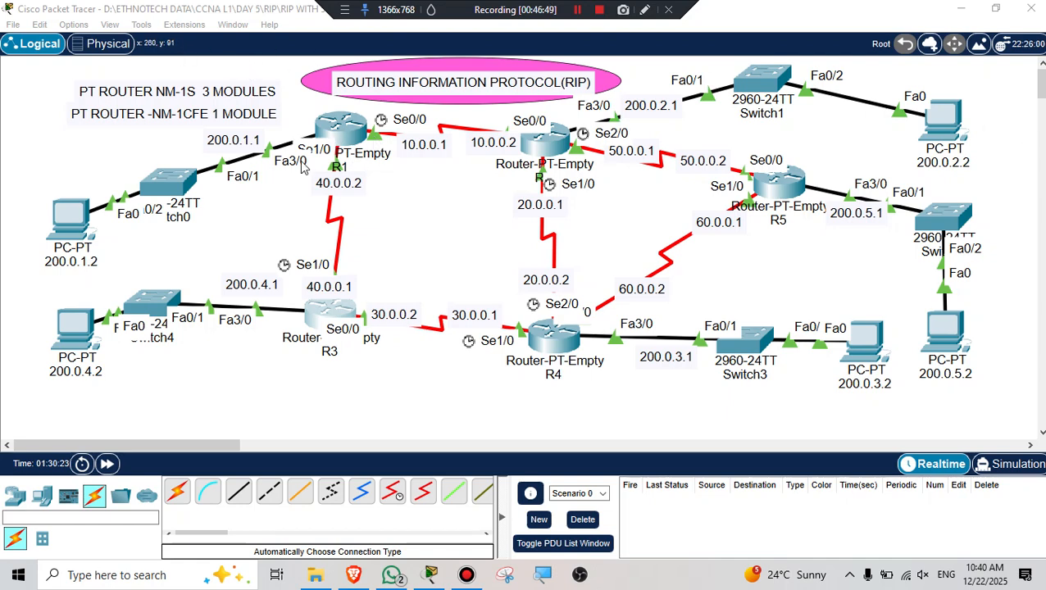
Ping 200.0.2.2 and 200.0.5.2 from the command prompt of PC 200.0.1.2 and close the PC's window.
{"action": "left_click", "coordinate": [73, 225]}
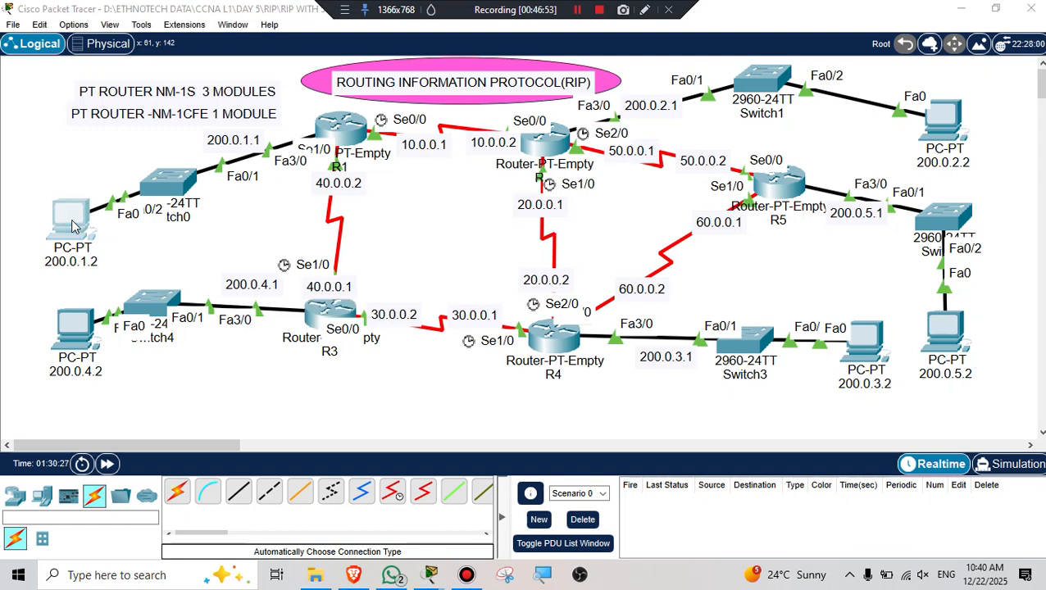
{"action": "left_click", "coordinate": [660, 128]}
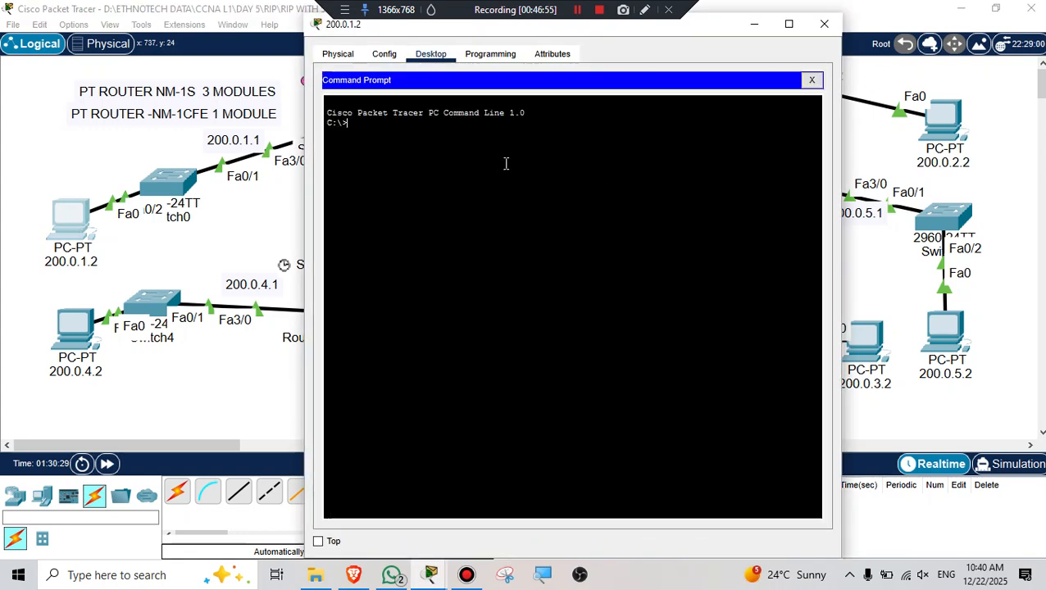
{"action": "type", "text": "ping 200.0.2.2"}
{"action": "key", "text": "Return"}
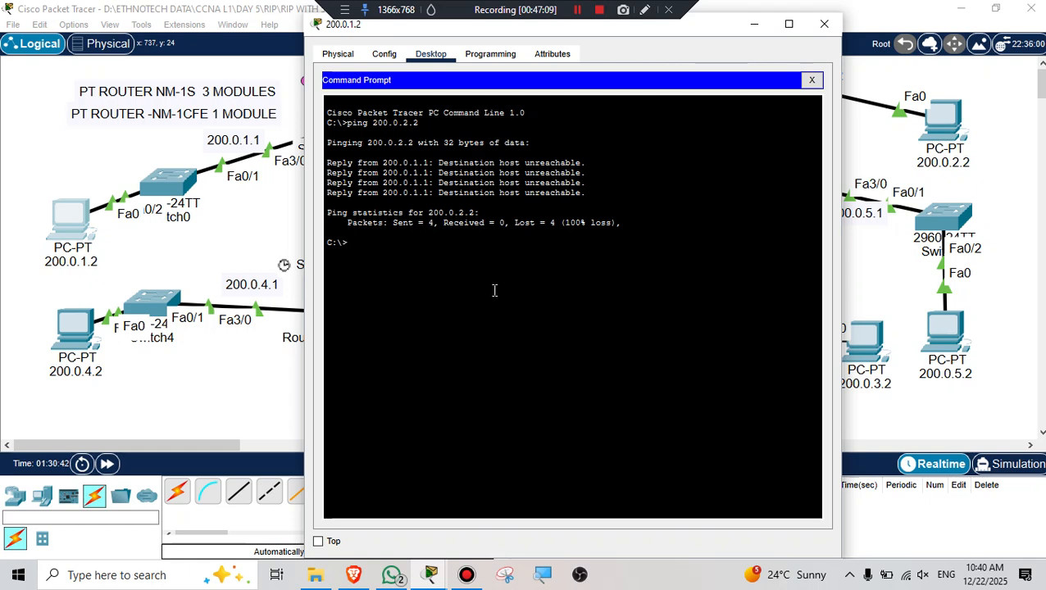
{"action": "type", "text": "ping 200.0.5.2"}
{"action": "key", "text": "Return"}
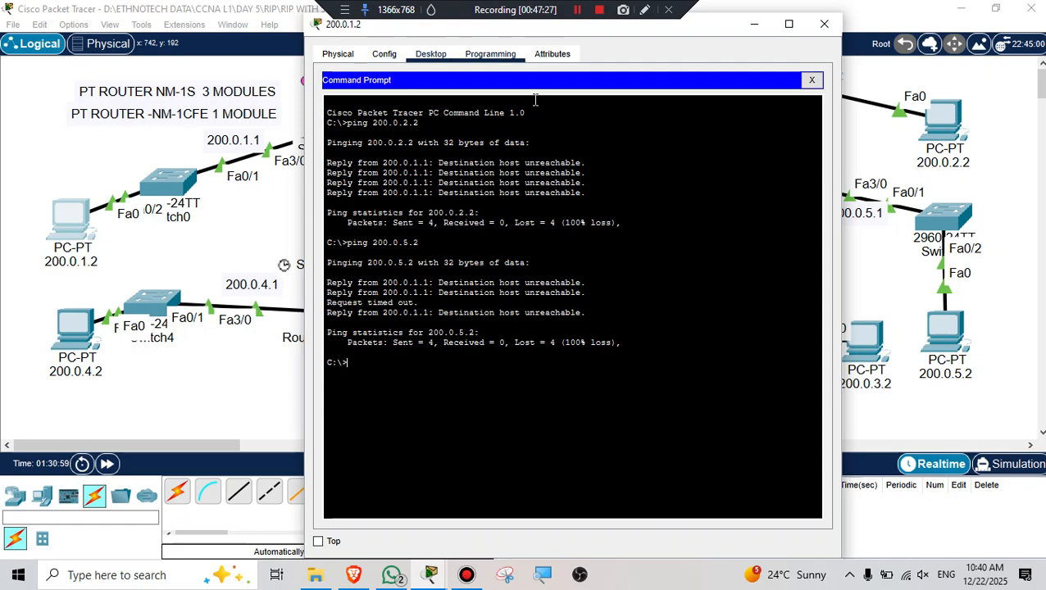
{"action": "left_click", "coordinate": [824, 23]}
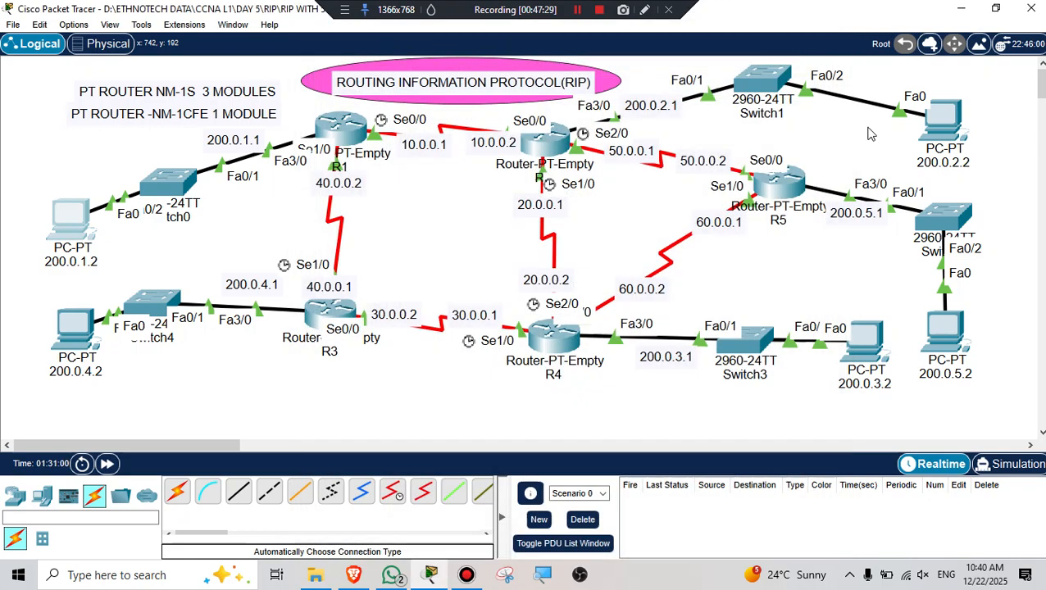
Ping 200.0.1.2 from the command prompt of PC 200.0.3.2 and close the PC's window.
{"action": "left_click", "coordinate": [870, 345]}
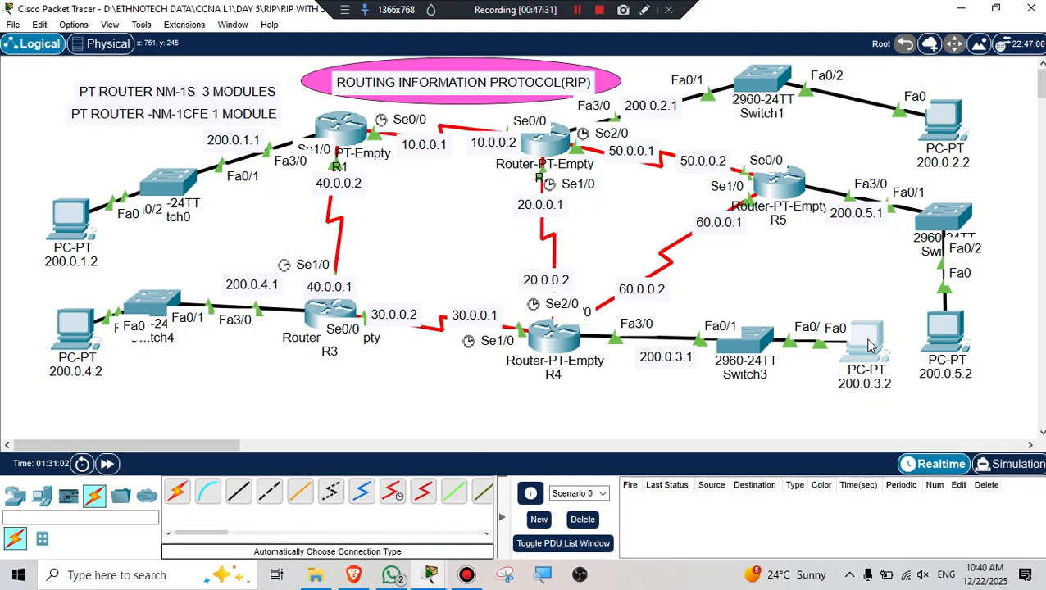
{"action": "left_click", "coordinate": [871, 345]}
{"action": "left_click", "coordinate": [652, 113]}
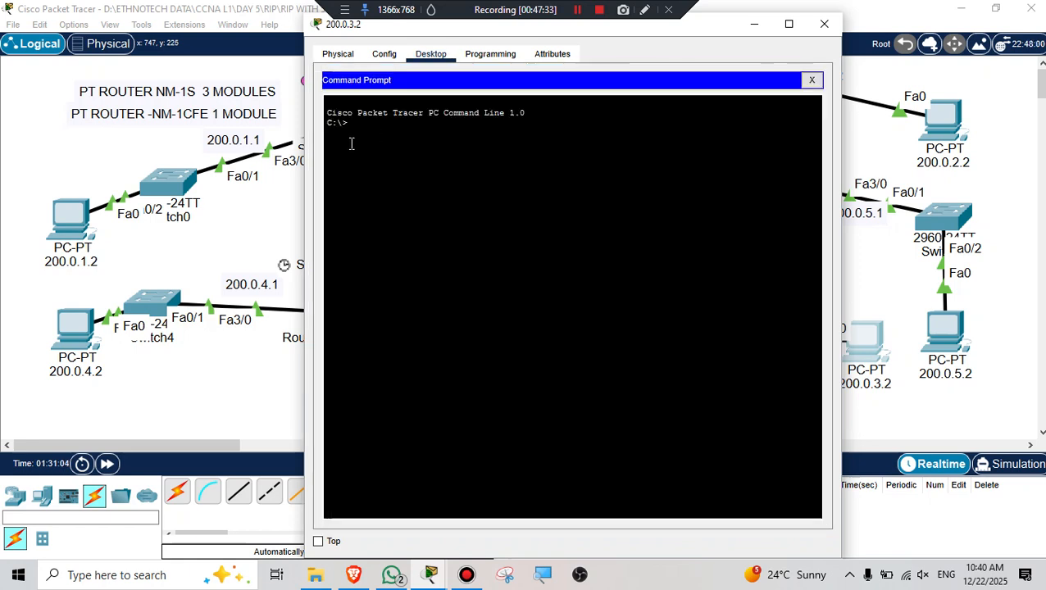
{"action": "type", "text": "ping 200.0.1.2"}
{"action": "key", "text": "Return"}
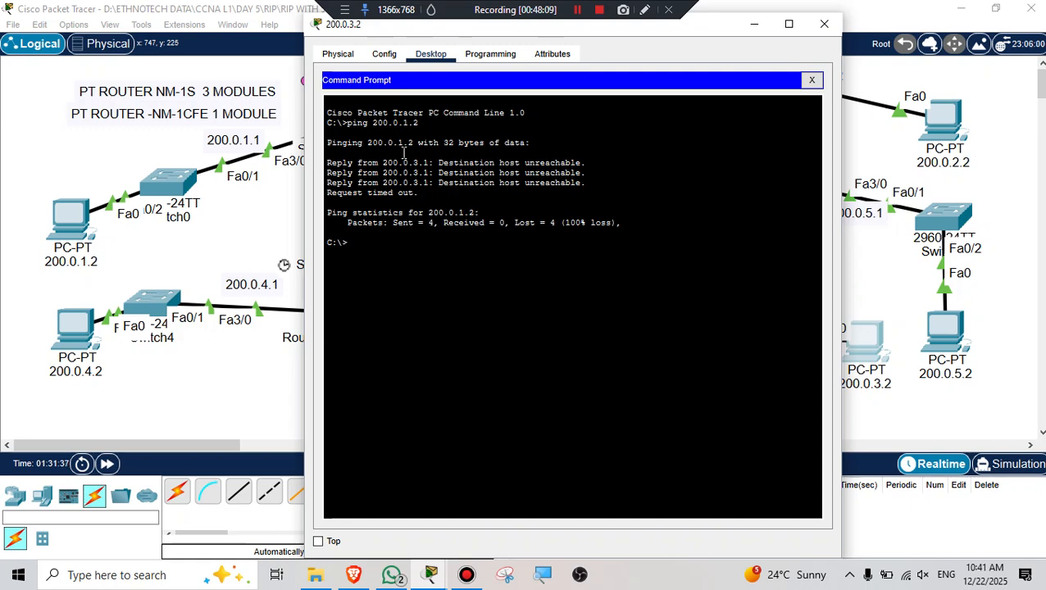
{"action": "left_click", "coordinate": [823, 25]}
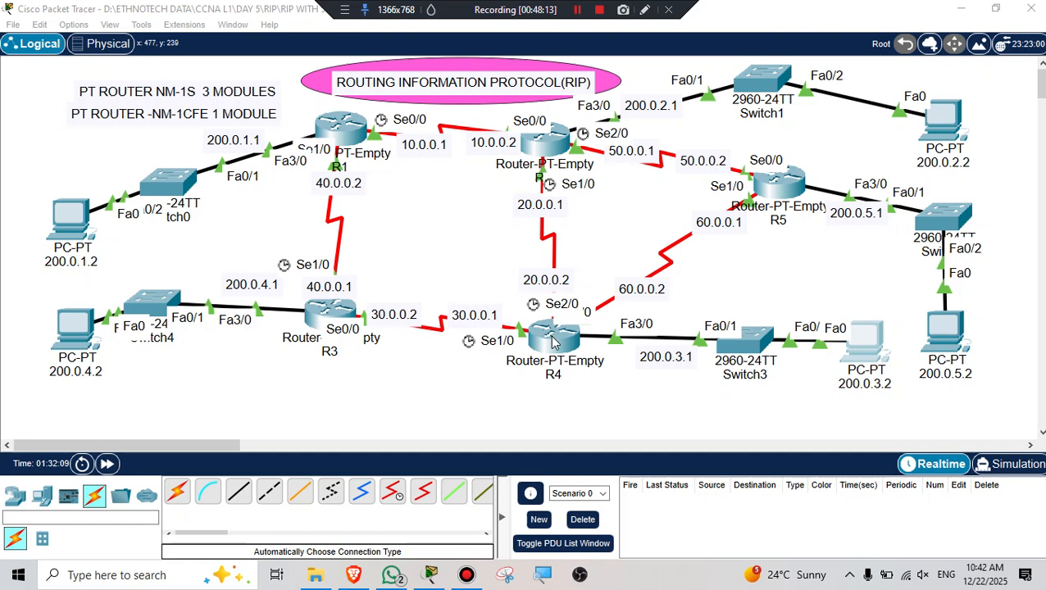
Move routers R4 and R3, Switch4 and PC 200.0.4.2 lower in the topology to align them in one row.
{"action": "left_click_drag", "start_coordinate": [553, 343], "coordinate": [555, 398]}
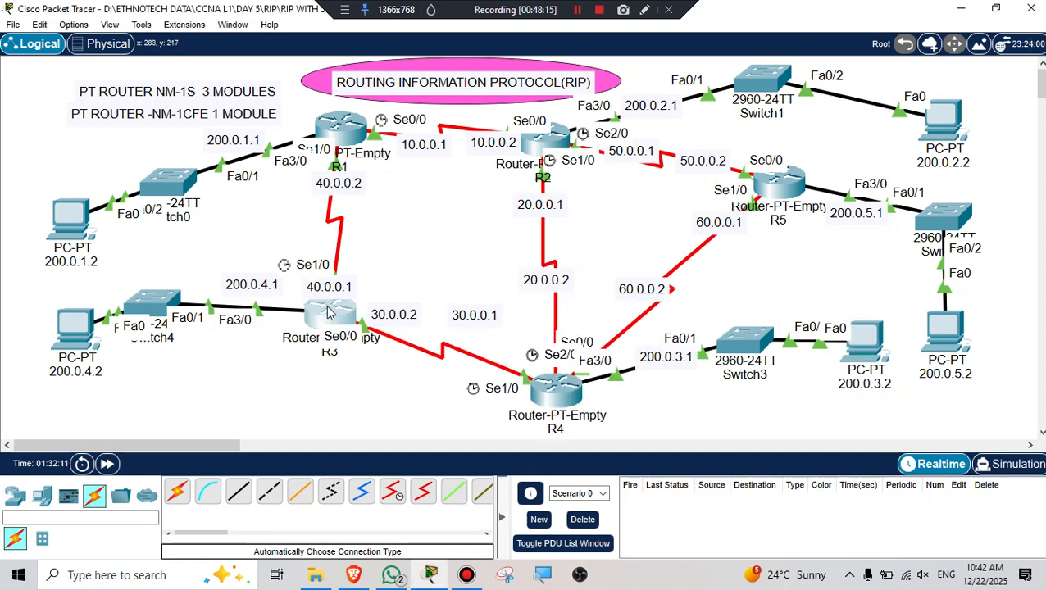
{"action": "left_click_drag", "start_coordinate": [329, 312], "coordinate": [328, 390]}
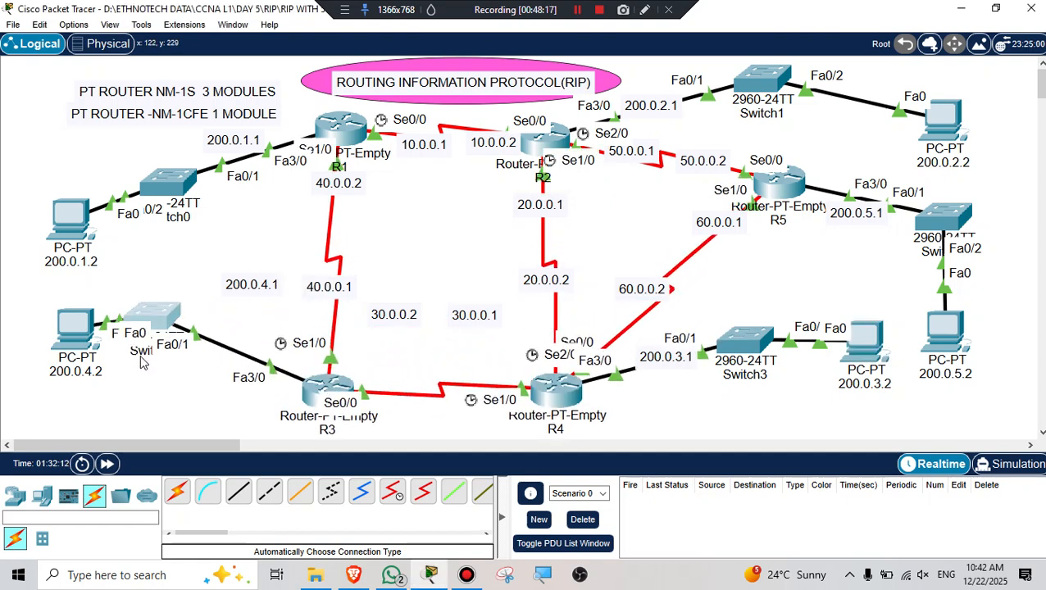
{"action": "left_click_drag", "start_coordinate": [149, 320], "coordinate": [145, 379]}
{"action": "left_click_drag", "start_coordinate": [78, 328], "coordinate": [64, 370]}
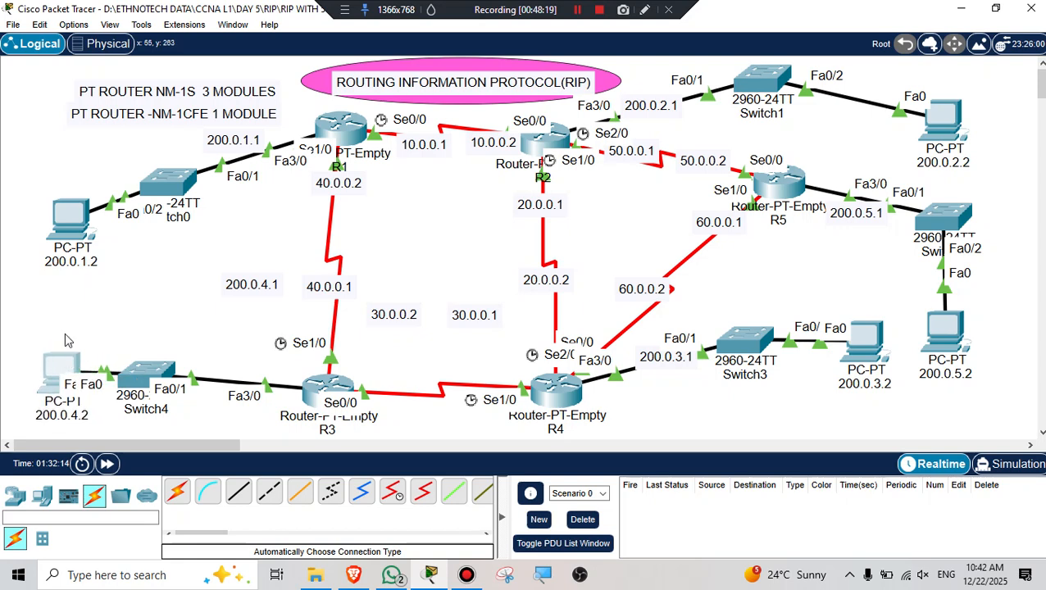
Move Switch0 and PC 200.0.1.2 up level with R1 and shift R2 slightly away from R1.
{"action": "left_click_drag", "start_coordinate": [173, 189], "coordinate": [176, 155]}
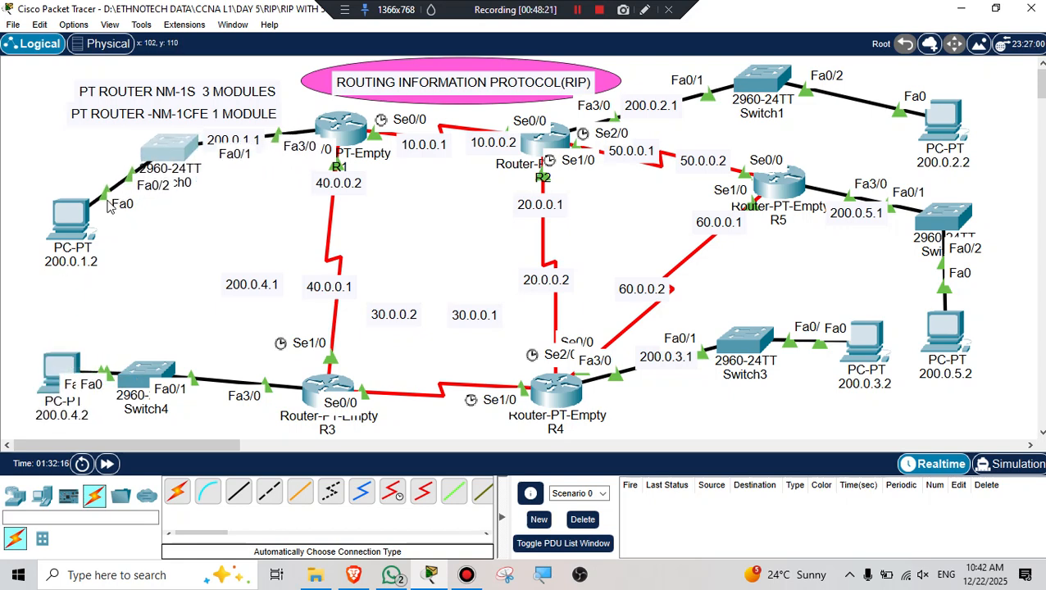
{"action": "left_click_drag", "start_coordinate": [72, 214], "coordinate": [66, 149]}
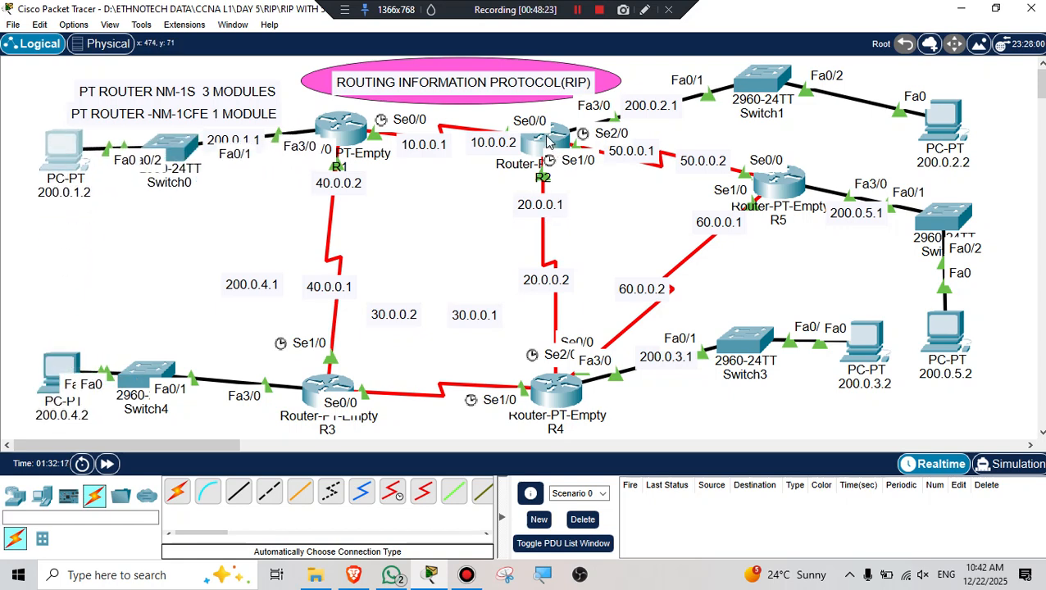
{"action": "left_click_drag", "start_coordinate": [548, 141], "coordinate": [566, 136]}
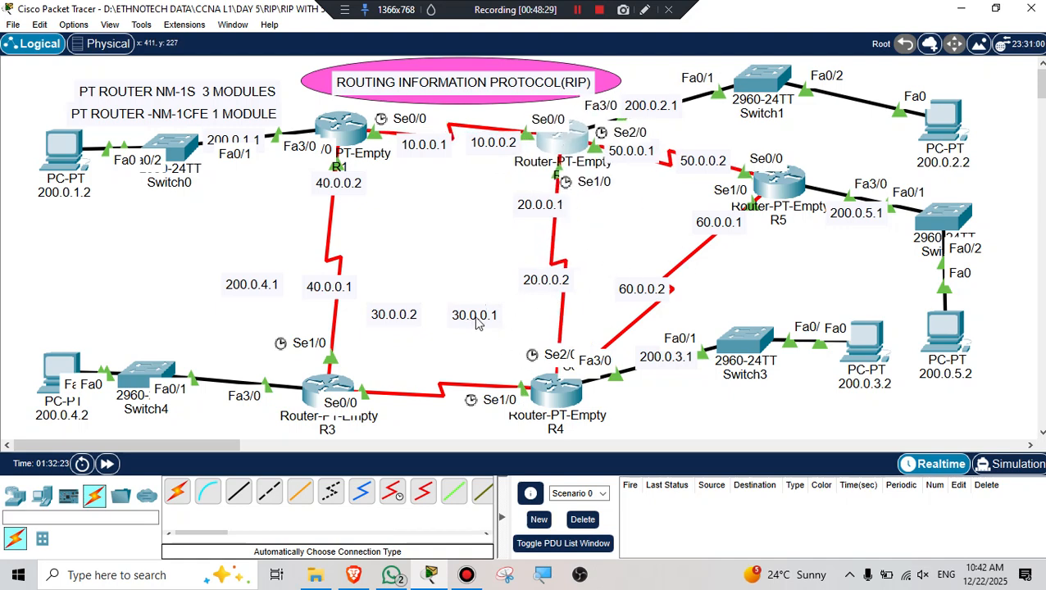
Reposition the 30.0.0.1, 30.0.0.2, 20.0.0.2 and 20.0.0.1 labels beside their serial links.
{"action": "left_click_drag", "start_coordinate": [479, 321], "coordinate": [495, 372]}
{"action": "left_click_drag", "start_coordinate": [394, 319], "coordinate": [391, 375]}
{"action": "left_click_drag", "start_coordinate": [548, 281], "coordinate": [559, 301]}
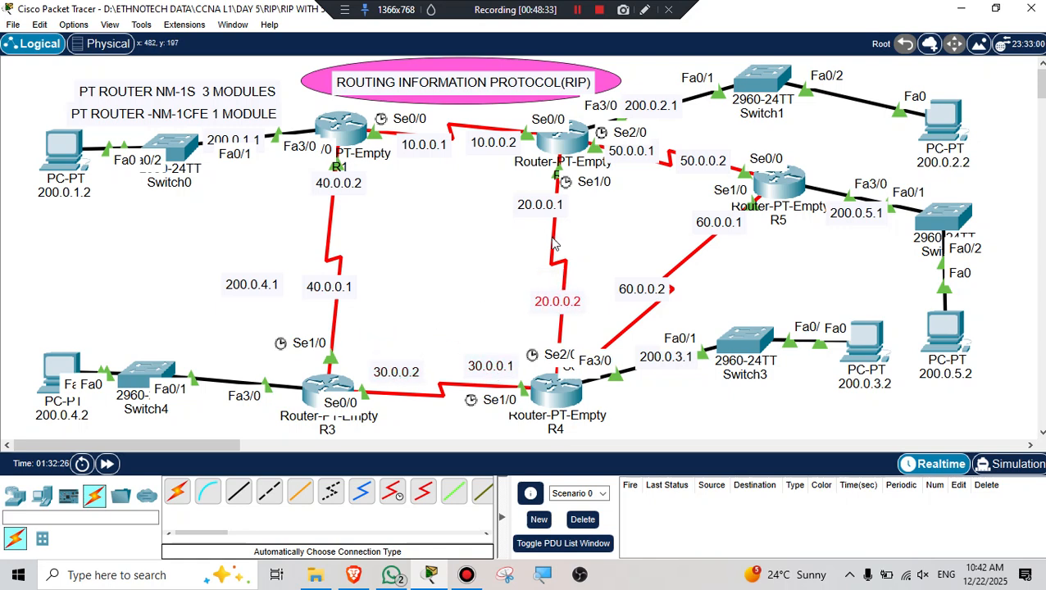
{"action": "left_click_drag", "start_coordinate": [548, 207], "coordinate": [557, 196]}
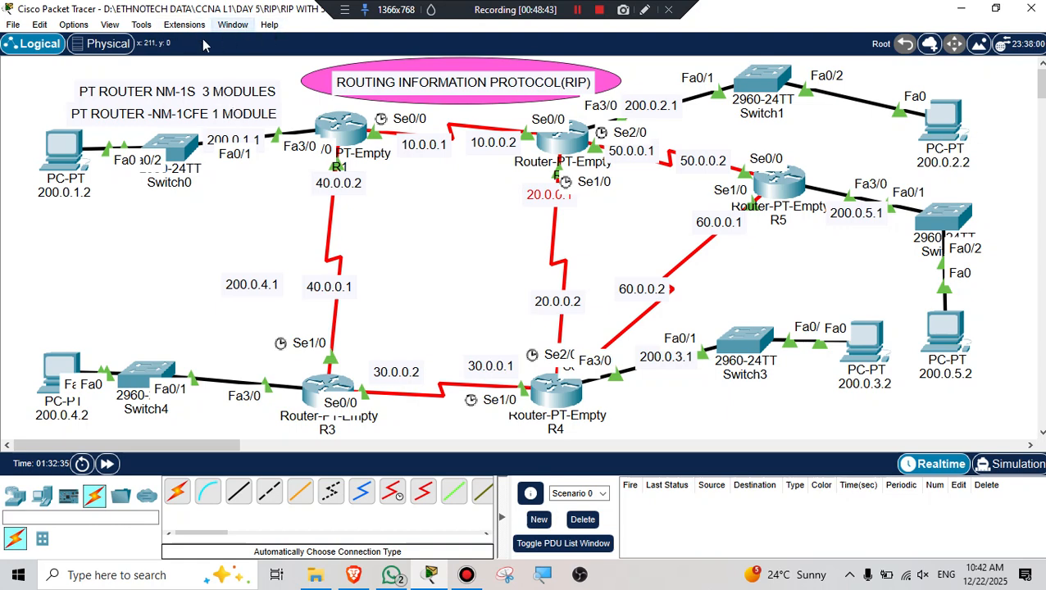
Display the secondary toolbar that holds the note and drawing tools.
{"action": "left_click", "coordinate": [110, 26]}
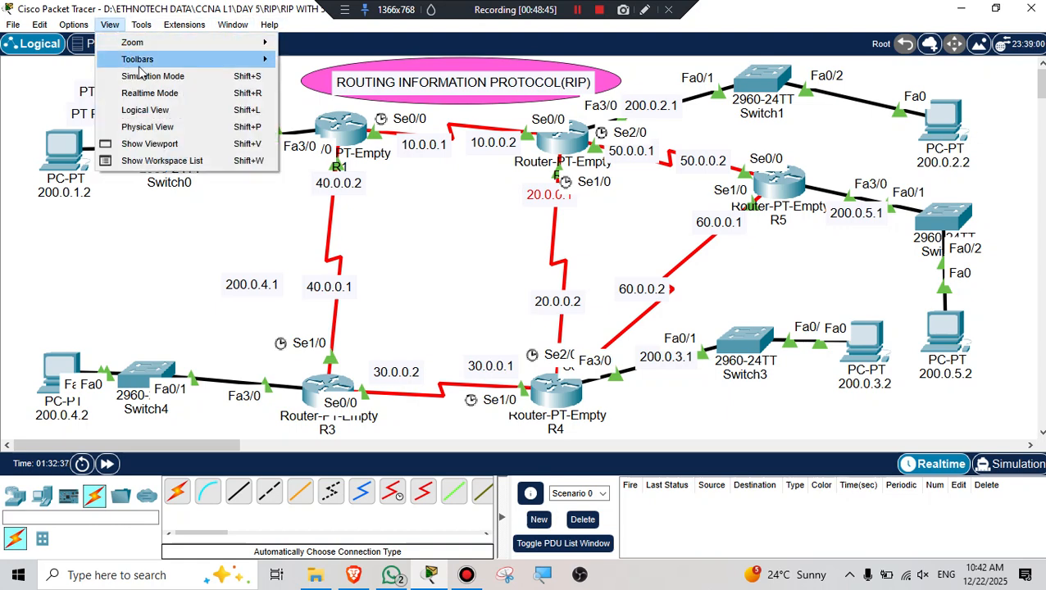
{"action": "mouse_move", "coordinate": [250, 60]}
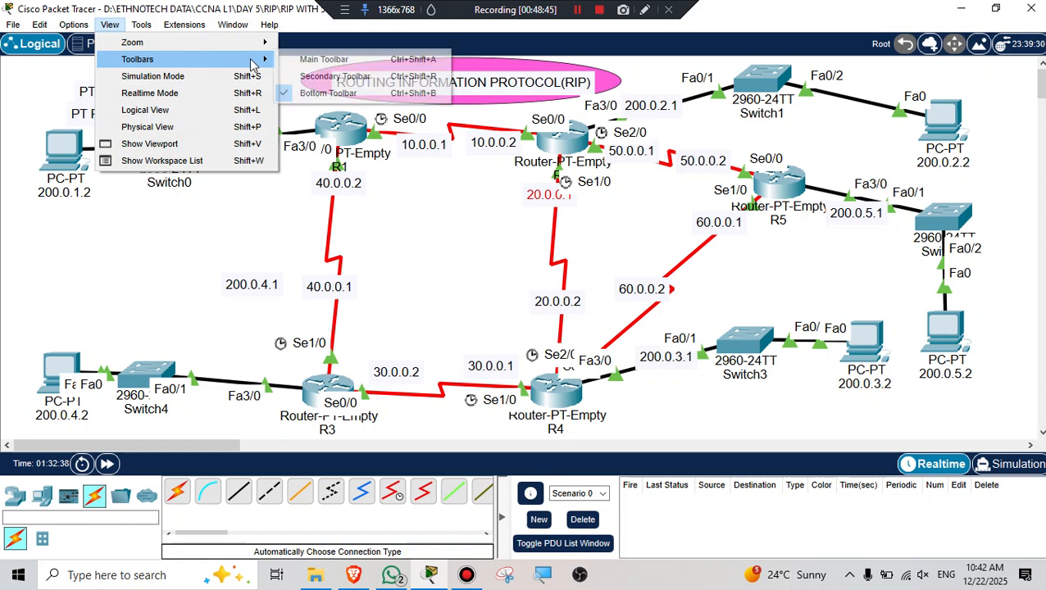
{"action": "left_click", "coordinate": [317, 76]}
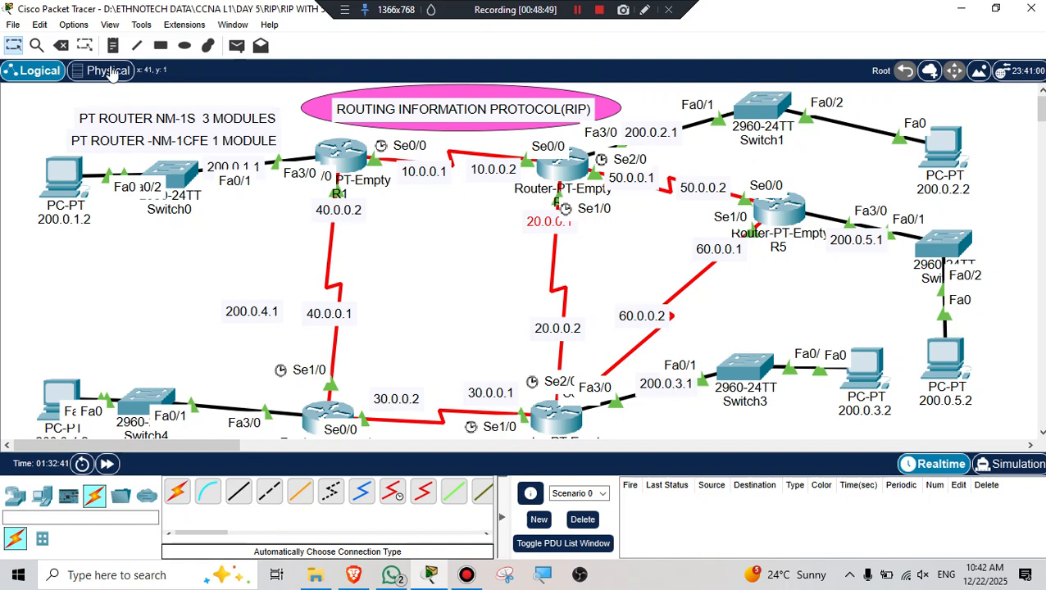
Place a text note in the empty area below PC 200.0.1.2 with the lines R1 and ROUTER RIP.
{"action": "left_click", "coordinate": [114, 47]}
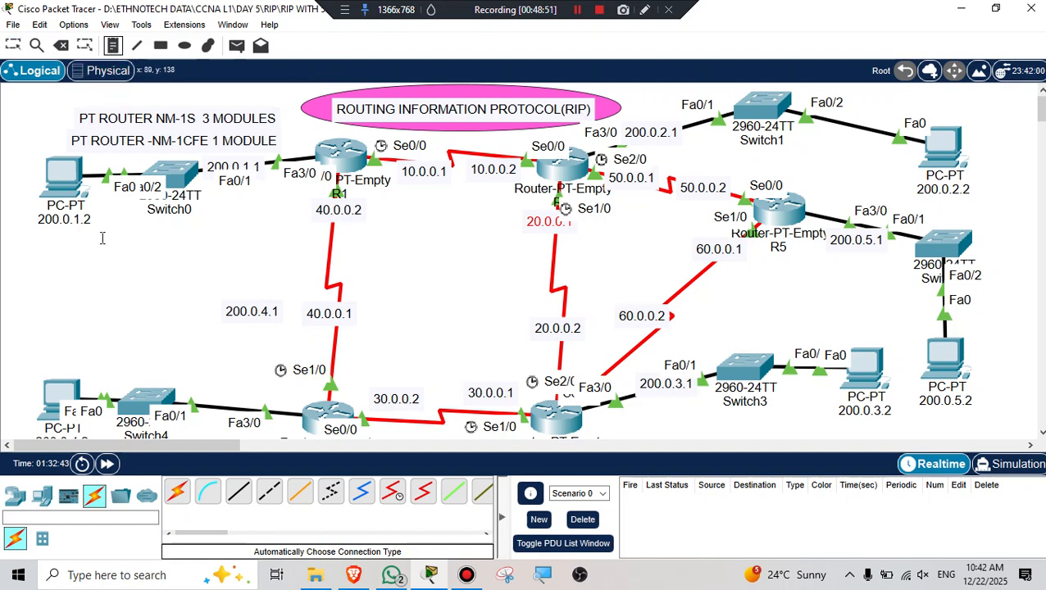
{"action": "left_click", "coordinate": [90, 239]}
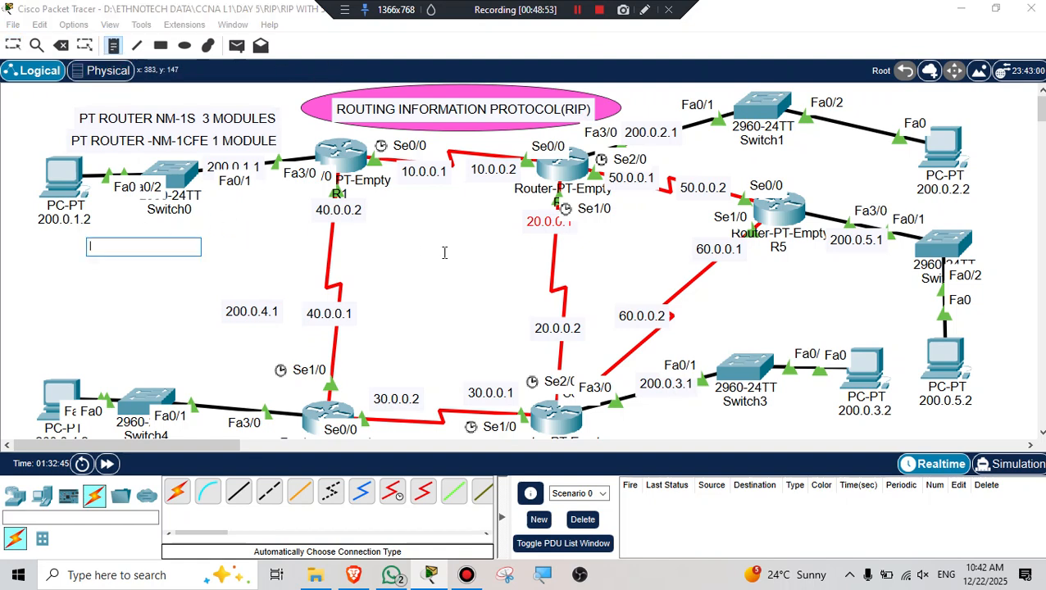
{"action": "type", "text": "r"}
{"action": "key", "text": "Return"}
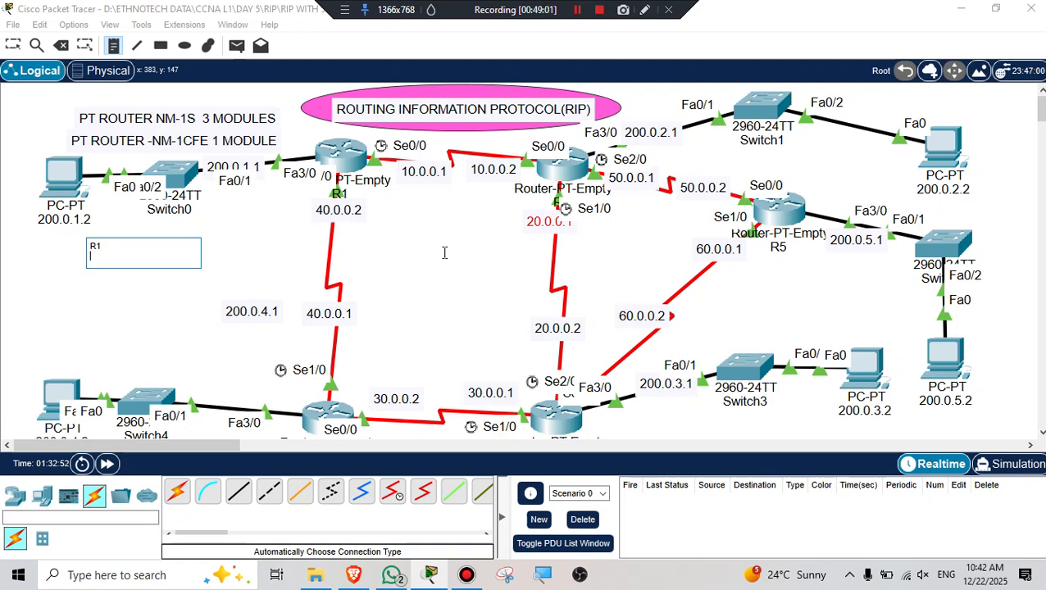
{"action": "type", "text": "ROUTER RIP"}
{"action": "key", "text": "Return"}
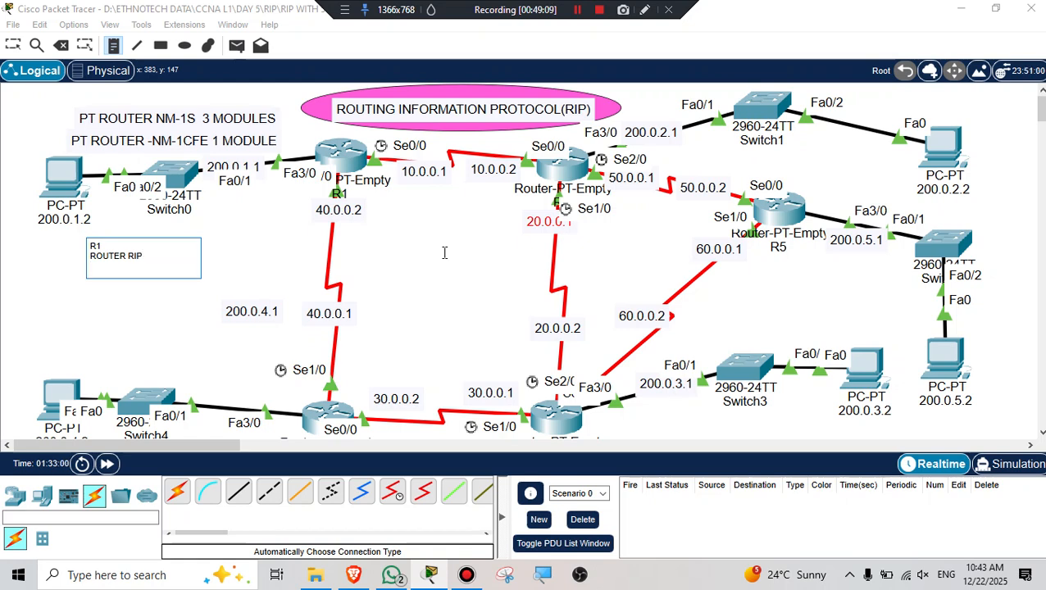
Complete the R1 note with the lines NETWORK 200.0.1.0, NETWORK 10.0.0.0 and NETWORK 40.0.0.0.
{"action": "type", "text": "NETWORK"}
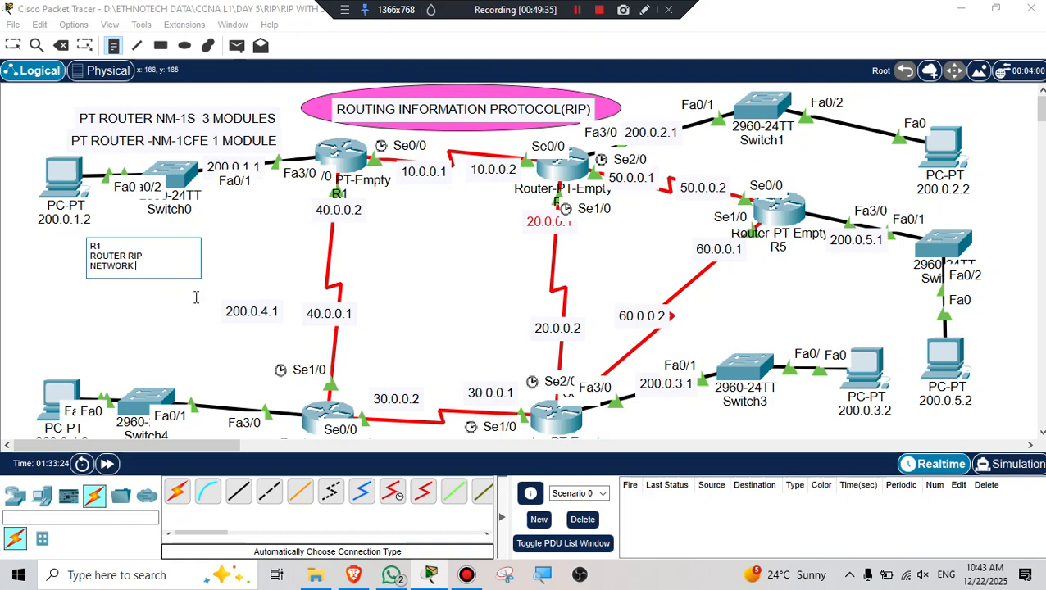
{"action": "type", "text": "200.0.1.0"}
{"action": "key", "text": "Return"}
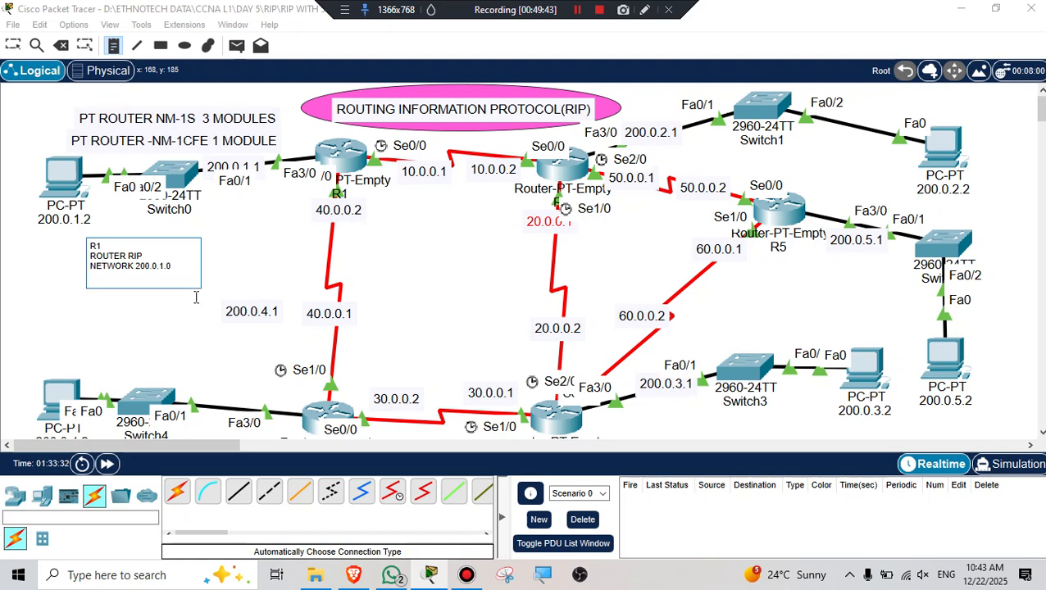
{"action": "type", "text": "NETWORK 10.0"}
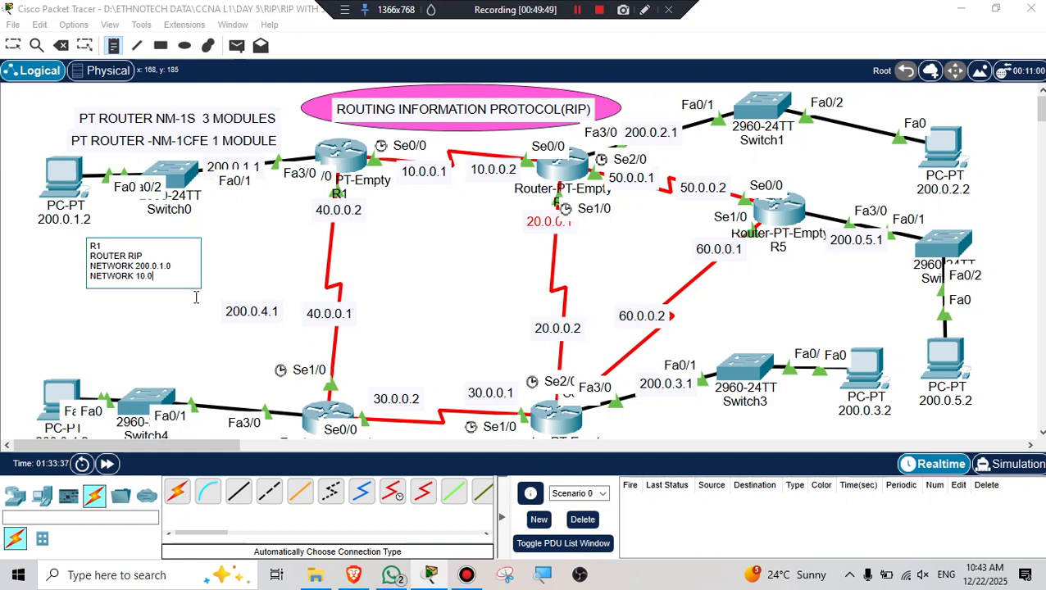
{"action": "type", "text": ".0.0"}
{"action": "key", "text": "Return"}
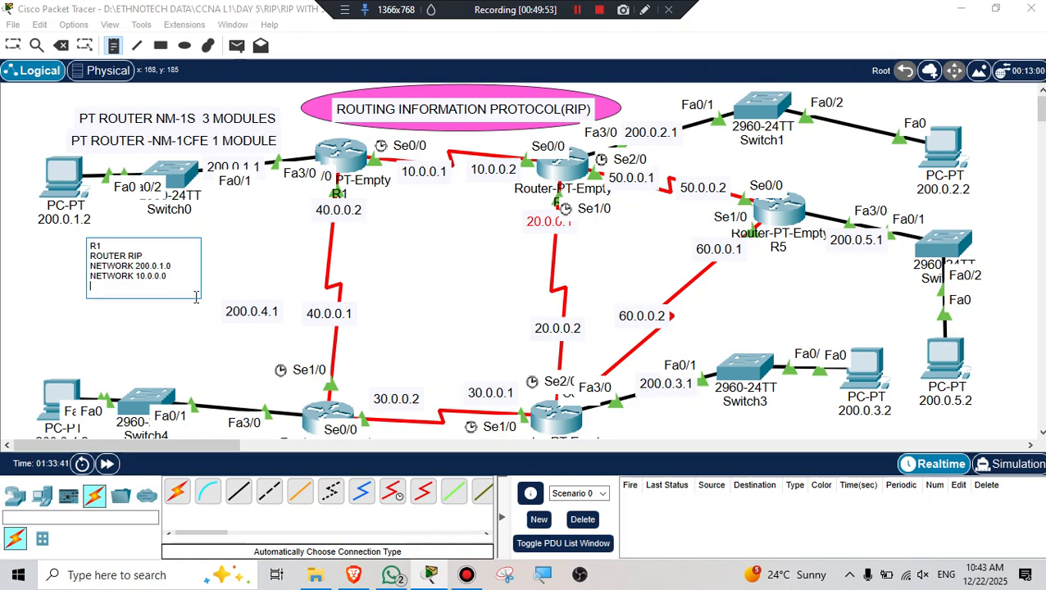
{"action": "type", "text": "NETWORK 40.0.0.0"}
{"action": "left_click", "coordinate": [440, 293]}
Move the R1 note into the space below Switch0 and R1, and the 200.0.4.1 label beside the link between Switch4 and its router.
{"action": "left_click", "coordinate": [186, 293]}
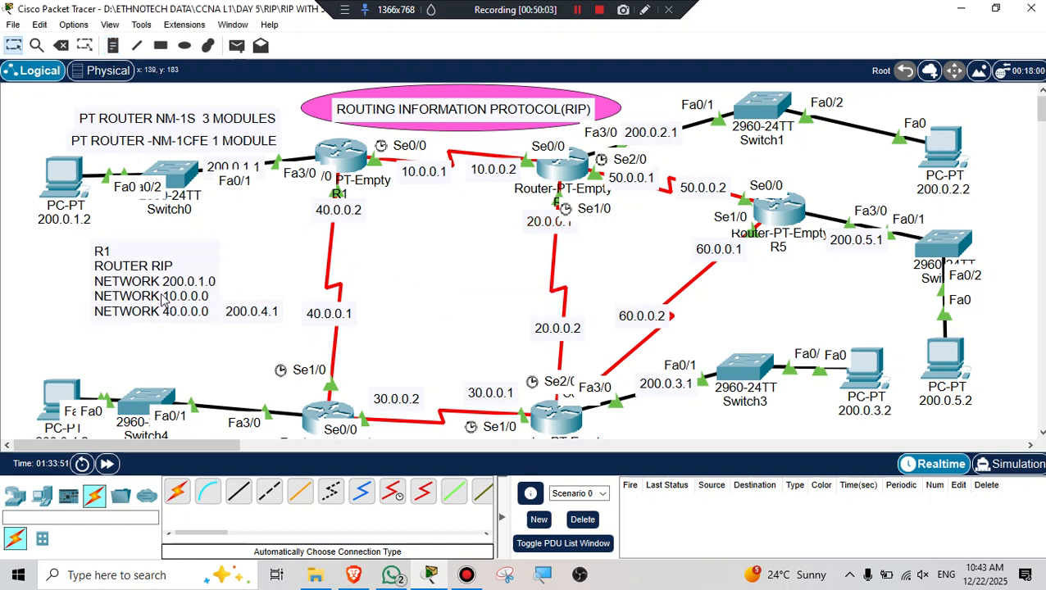
{"action": "left_click_drag", "start_coordinate": [169, 300], "coordinate": [262, 271]}
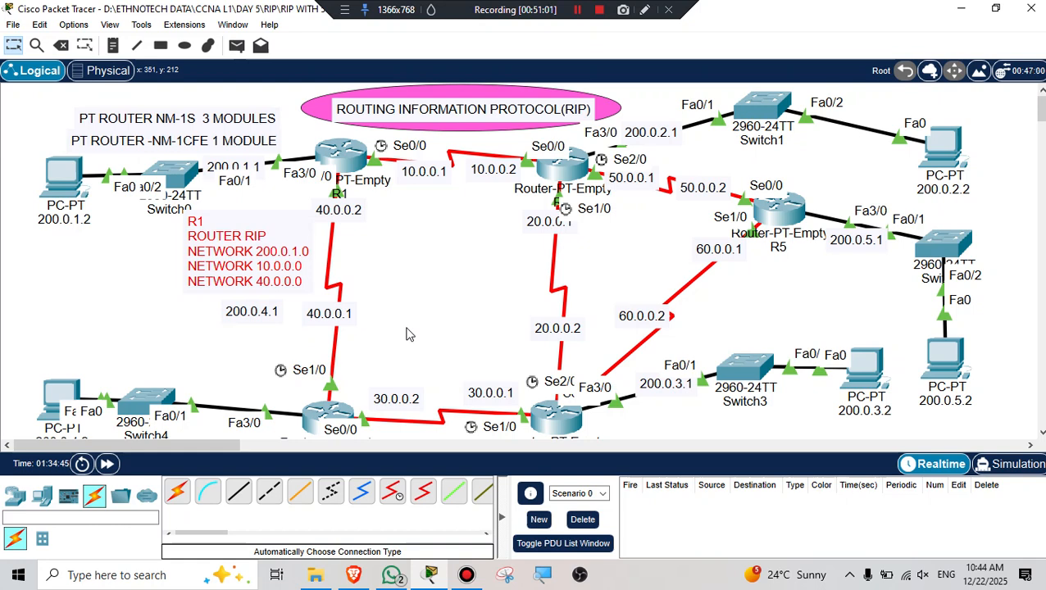
{"action": "left_click", "coordinate": [246, 313]}
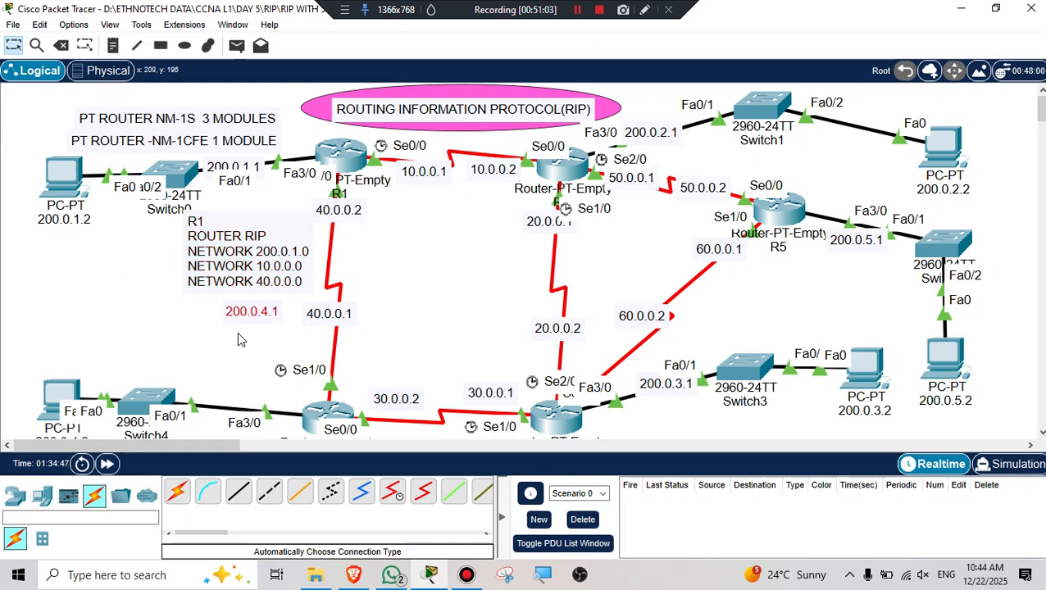
{"action": "left_click_drag", "start_coordinate": [240, 339], "coordinate": [216, 420]}
{"action": "left_click", "coordinate": [232, 254]}
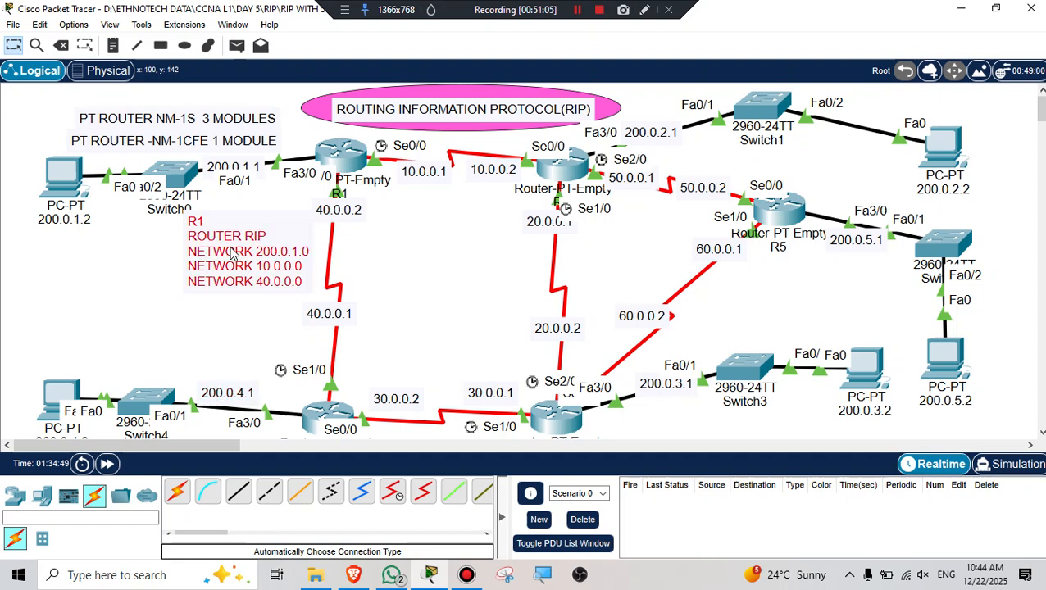
{"action": "left_click_drag", "start_coordinate": [232, 254], "coordinate": [241, 247]}
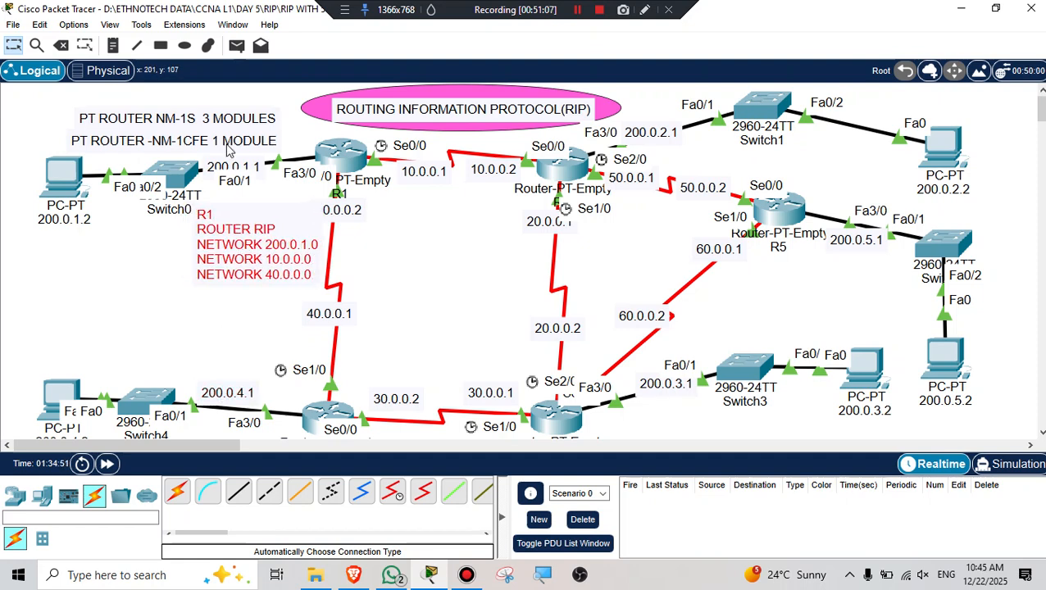
Place a new text note below the R1 note with the lines R2 and ROUTER RIP.
{"action": "left_click", "coordinate": [114, 45]}
{"action": "left_click", "coordinate": [166, 309]}
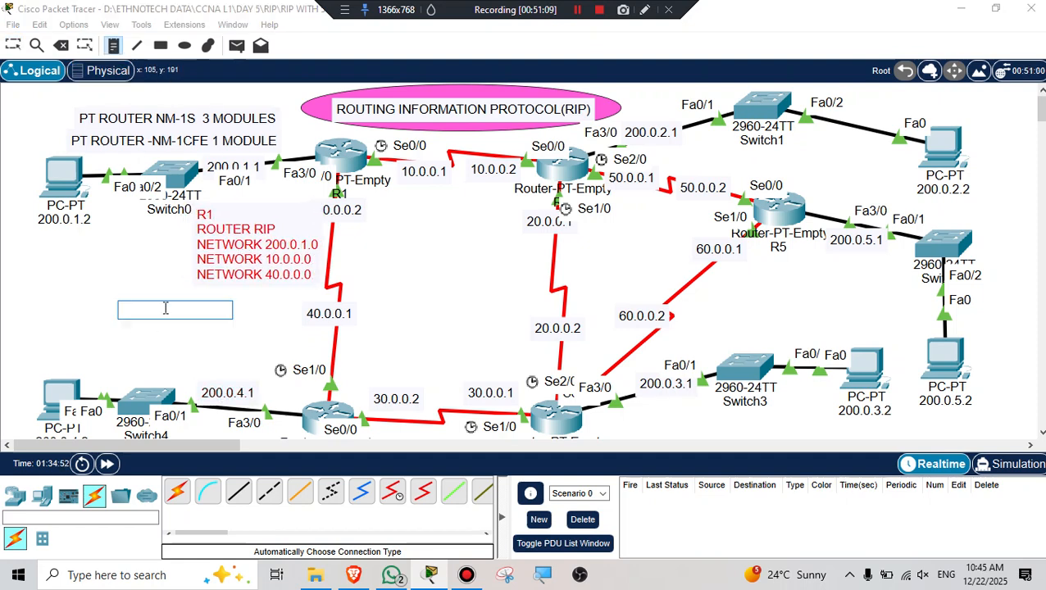
{"action": "type", "text": "R"}
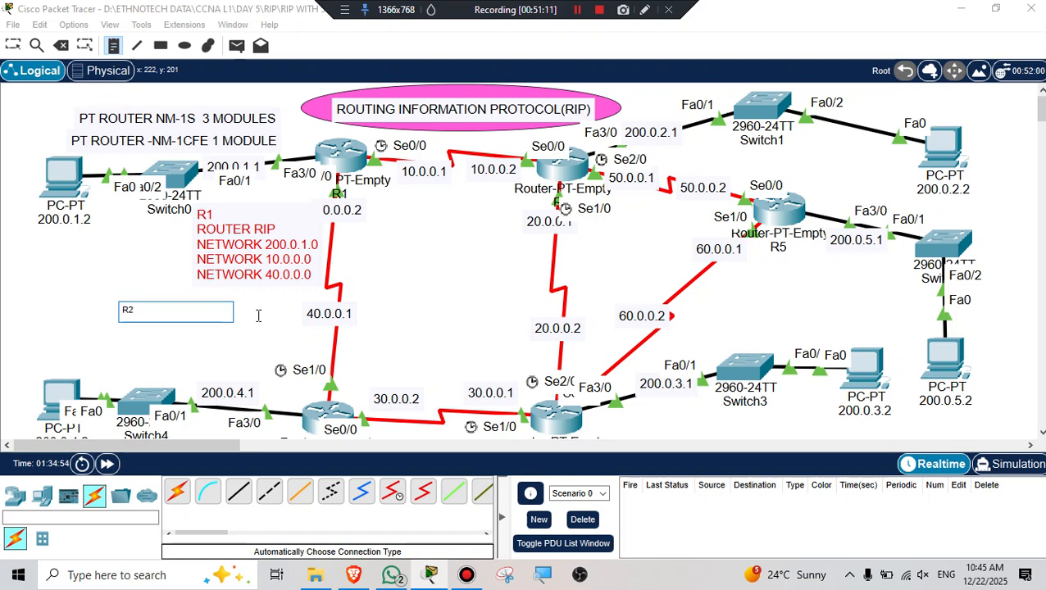
{"action": "type", "text": "2"}
{"action": "key", "text": "Return"}
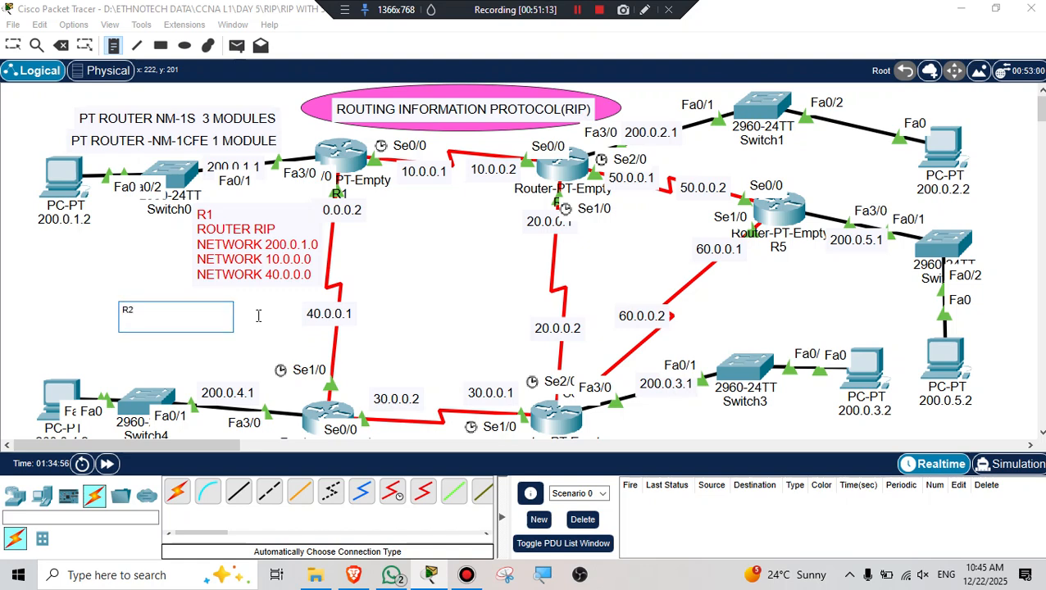
{"action": "type", "text": "ROUTER RIP"}
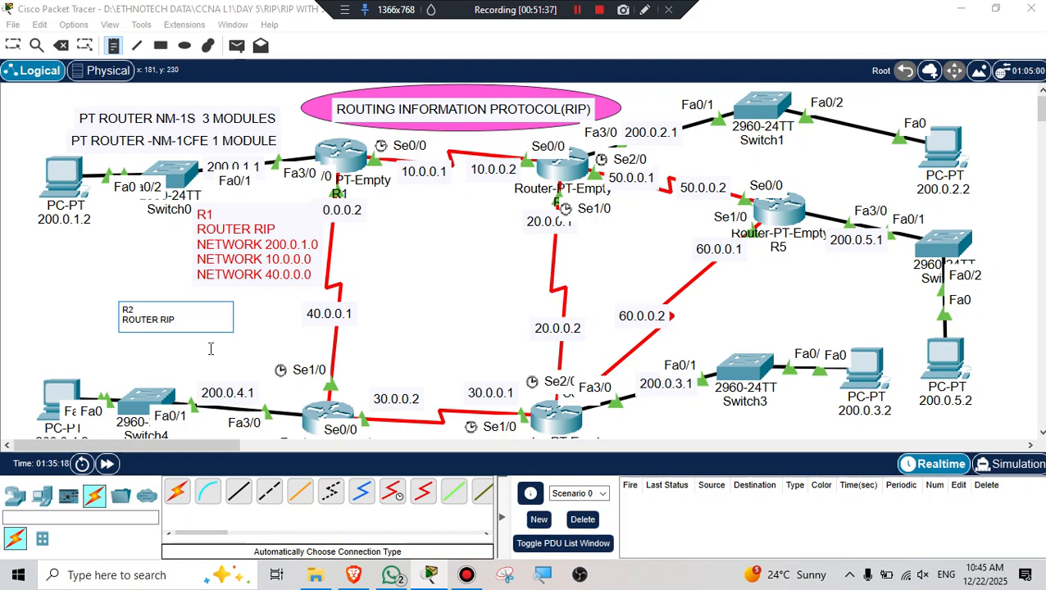
Add NETWORK 200.0.0.2.0 to the R2 note as a separate line under ROUTER RIP.
{"action": "type", "text": "200.0.0.2"}
{"action": "key", "text": "Return"}
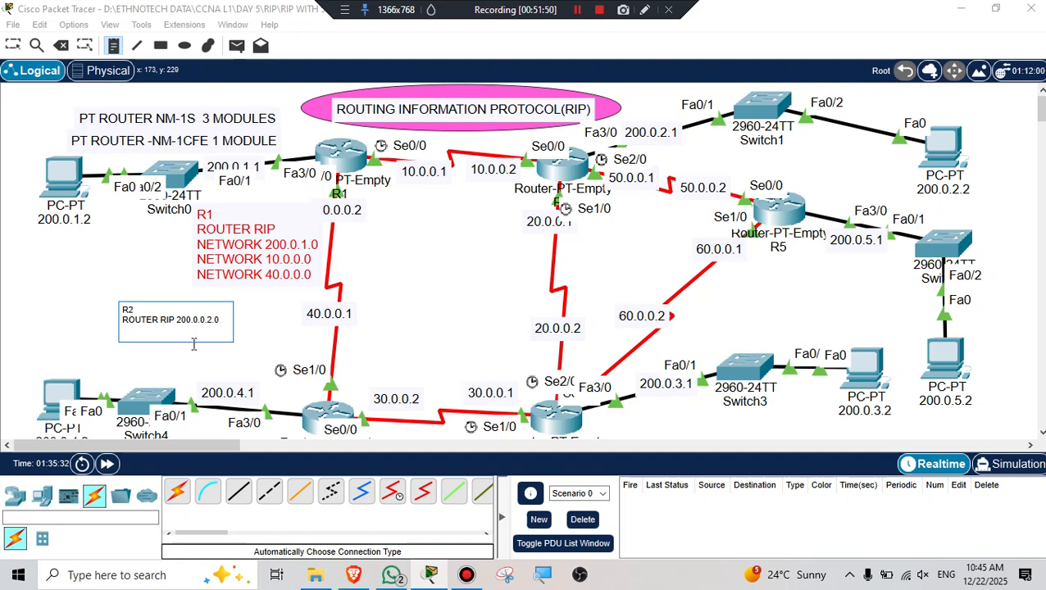
{"action": "left_click", "coordinate": [177, 320]}
{"action": "key", "text": "Return"}
{"action": "type", "text": "NETWOR"}
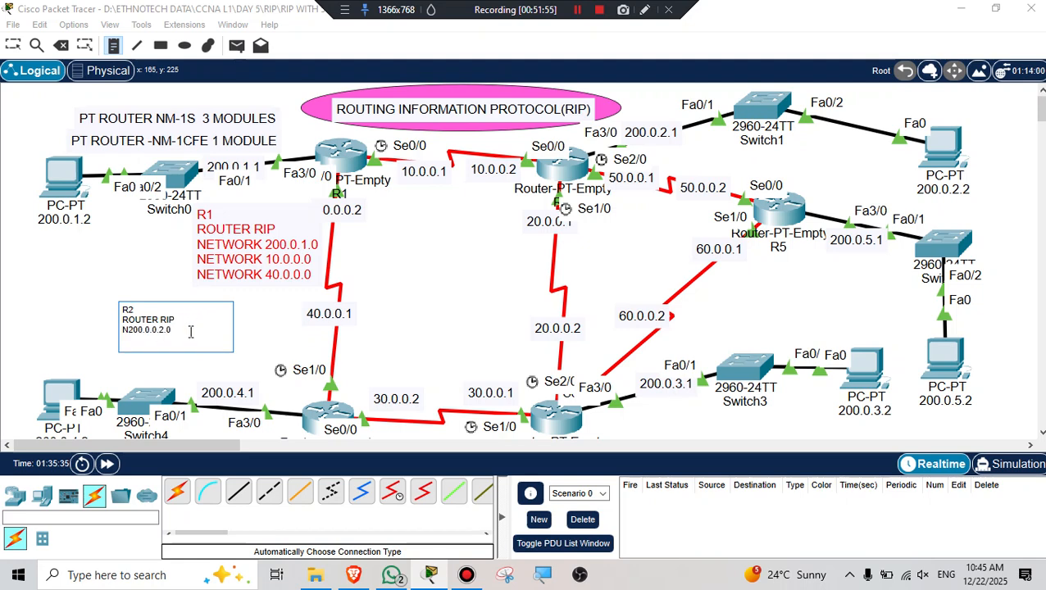
{"action": "type", "text": "K"}
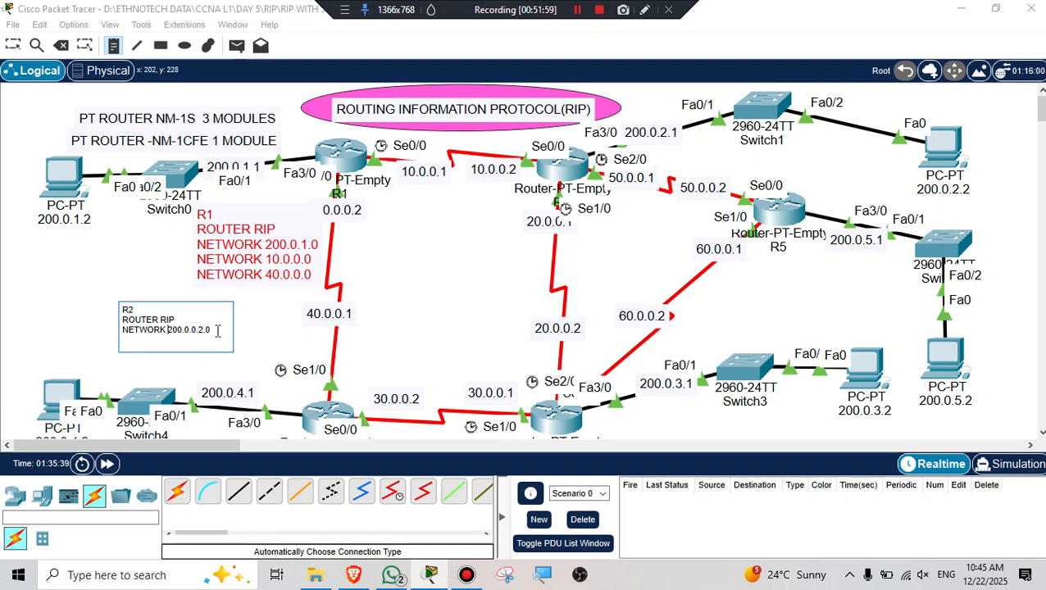
Extend the R2 note with the lines NETWORK 10.0.0.0, NETWORK 20.0.0.0 and NETWORK 50.0.0.0.
{"action": "left_click", "coordinate": [218, 331]}
{"action": "key", "text": "Return"}
{"action": "type", "text": "N"}
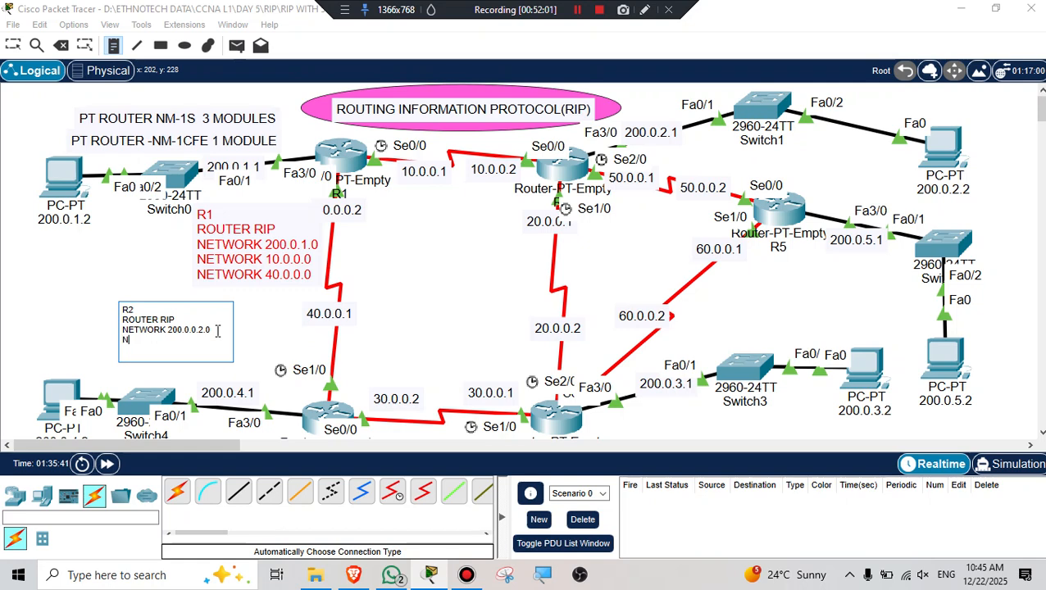
{"action": "type", "text": "ETWORK 10.0.0.0"}
{"action": "key", "text": "Return"}
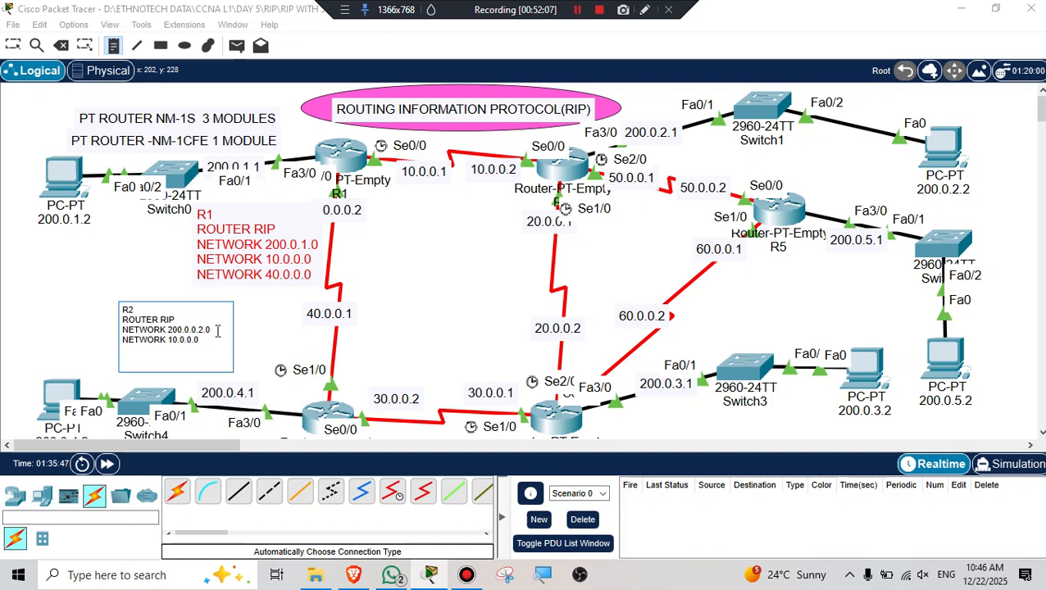
{"action": "type", "text": "NETWORK 20.0.0.0"}
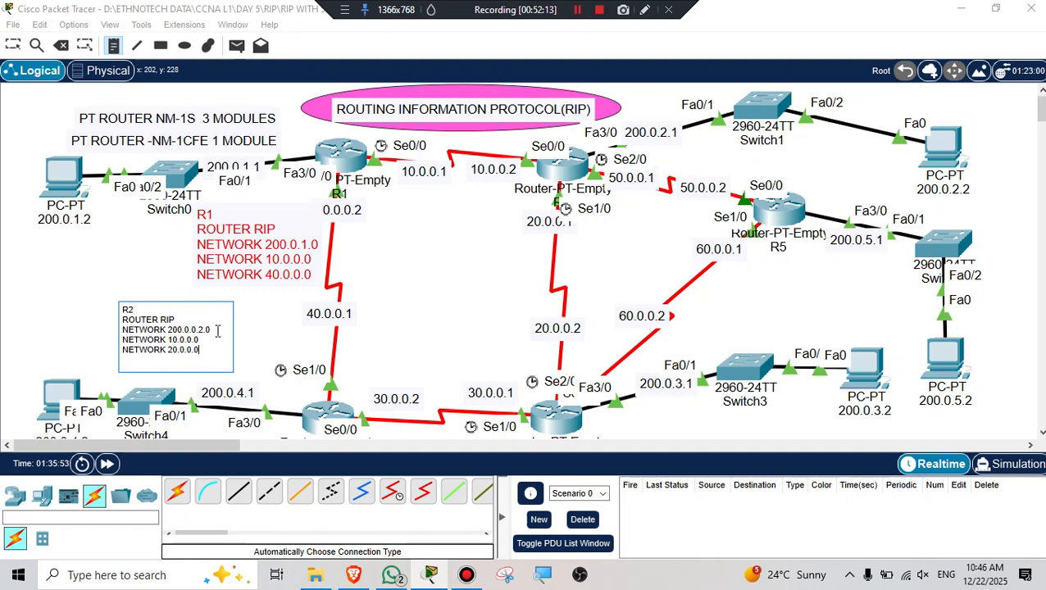
{"action": "key", "text": "Return"}
{"action": "type", "text": "NETWORK "}
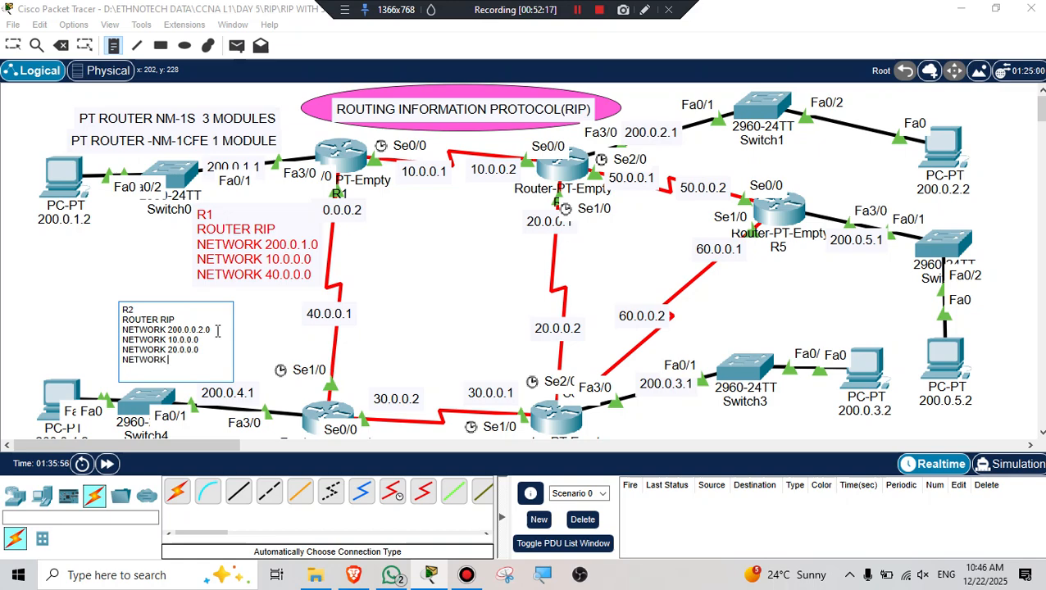
{"action": "type", "text": "50.0.0.0"}
Finish the R2 note and move it into the space between the 40.0.0.0 and 20.0.0.0 serial links.
{"action": "left_click", "coordinate": [52, 304]}
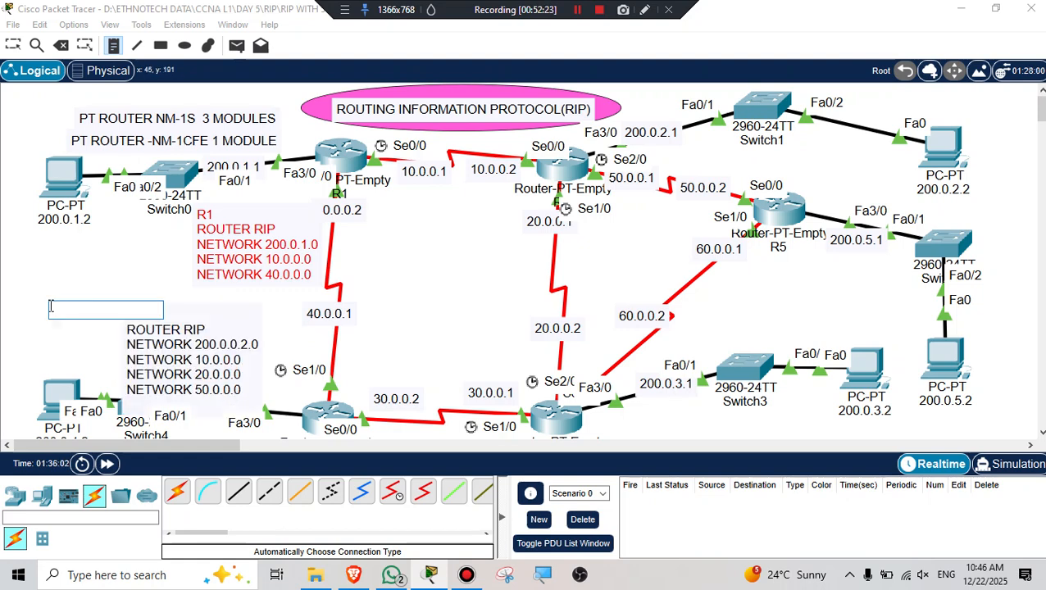
{"action": "key", "text": "Escape"}
{"action": "left_click_drag", "start_coordinate": [186, 351], "coordinate": [447, 246]}
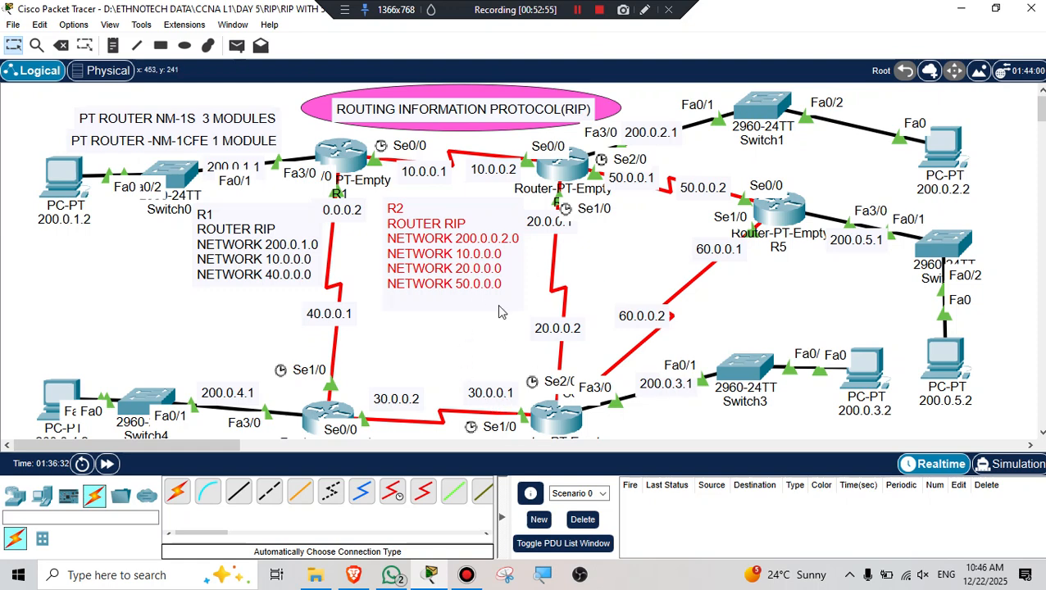
Copy the full text of the R2 note into a new note directly below it.
{"action": "double_click", "coordinate": [441, 275]}
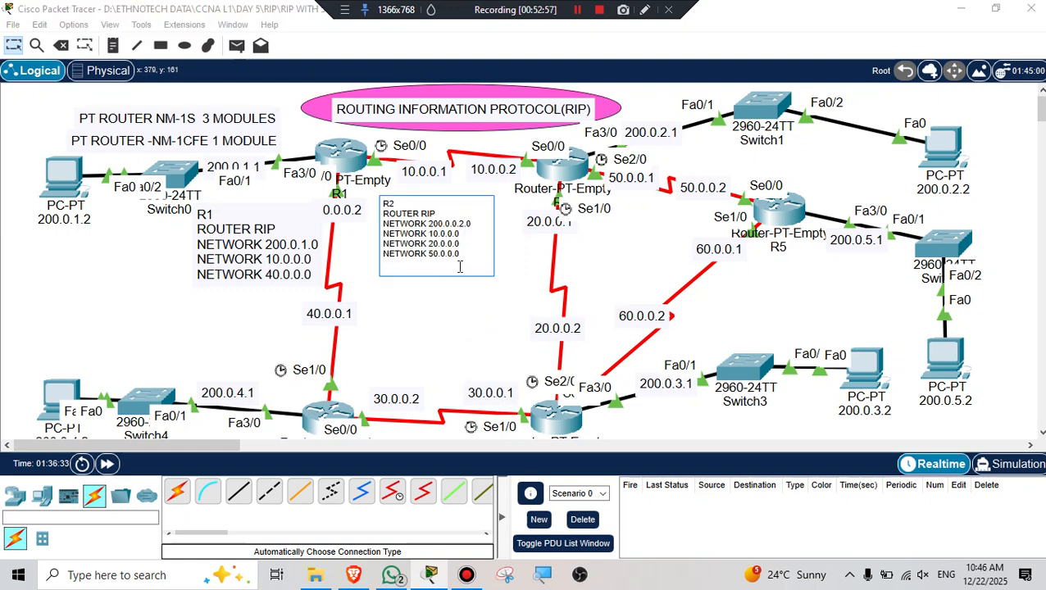
{"action": "left_click_drag", "start_coordinate": [419, 264], "coordinate": [361, 212]}
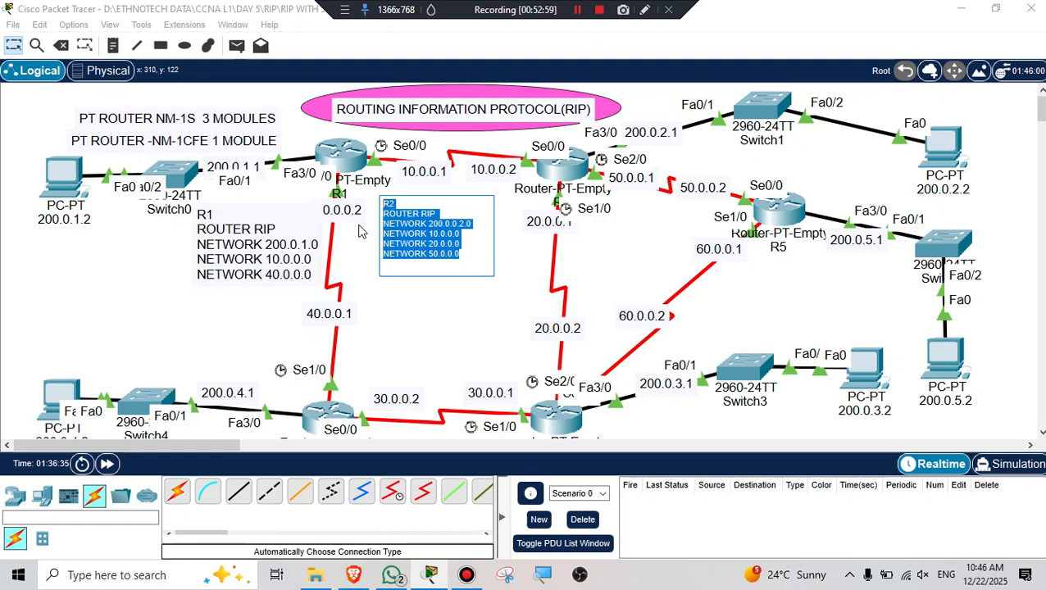
{"action": "left_click", "coordinate": [429, 318]}
{"action": "left_click", "coordinate": [113, 47]}
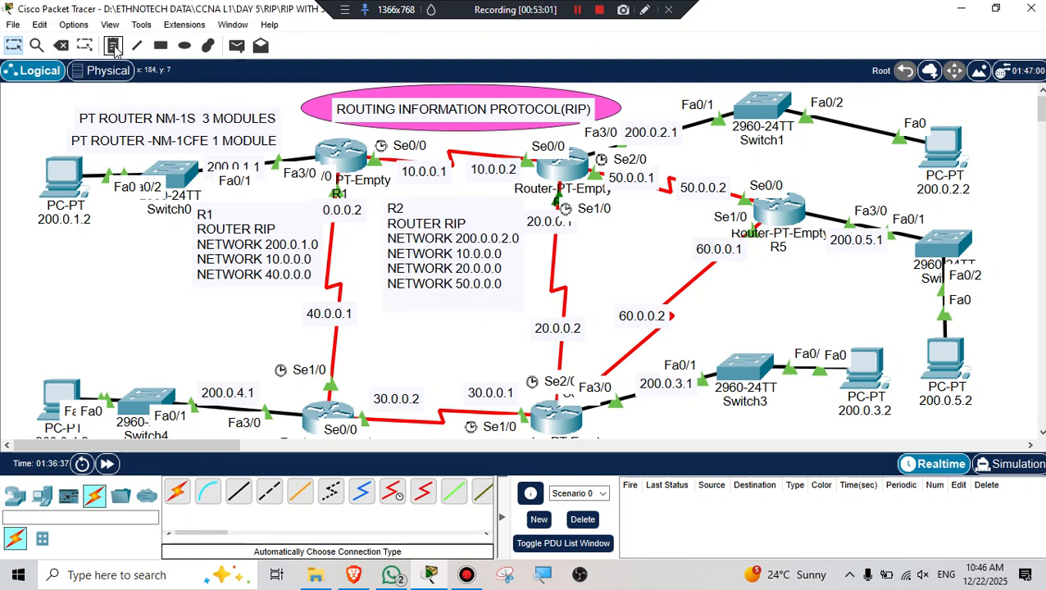
{"action": "left_click", "coordinate": [383, 319]}
{"action": "type", "text": "R2 ROUTER RIP NETWORK 200.0.0.2.0 NETWORK 10.0.0.0 NETWORK 20.0.0.0 NETWORK 50.0.0.0"}
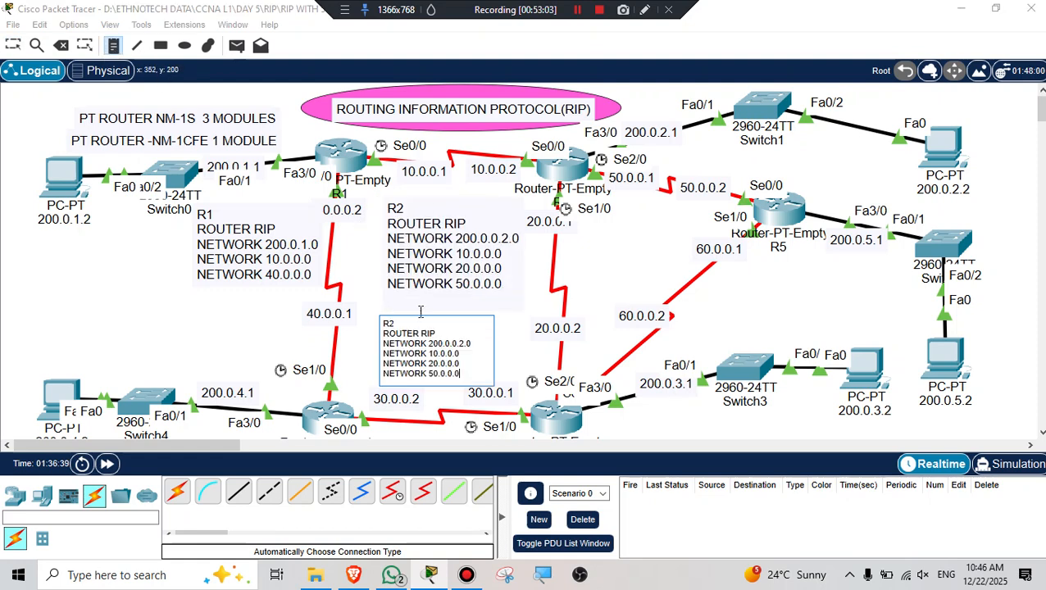
Edit the copied note for R3 with the networks 200.0.0.3.0, 60.0.0.0, 20.0.0.0 and 30.0.0.0.
{"action": "key", "text": "BackSpace"}
{"action": "key", "text": "BackSpace"}
{"action": "type", "text": "3"}
{"action": "left_click", "coordinate": [434, 354]}
{"action": "key", "text": "BackSpace"}
{"action": "type", "text": "6"}
{"action": "left_click", "coordinate": [434, 374]}
{"action": "key", "text": "BackSpace"}
{"action": "type", "text": "3"}
{"action": "left_click", "coordinate": [505, 353]}
{"action": "left_click", "coordinate": [745, 435]}
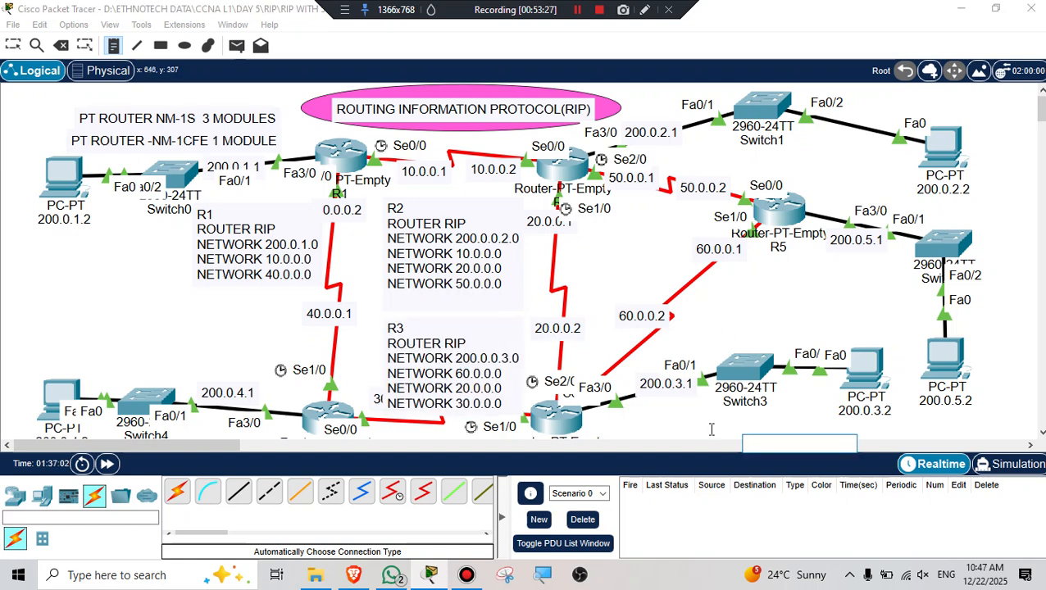
Discard the empty extra note and move the R3 note up against the R2 note, clear of the 30.0.0.0 link labels.
{"action": "left_click", "coordinate": [466, 353]}
{"action": "key", "text": "Escape"}
{"action": "left_click_drag", "start_coordinate": [443, 373], "coordinate": [444, 342]}
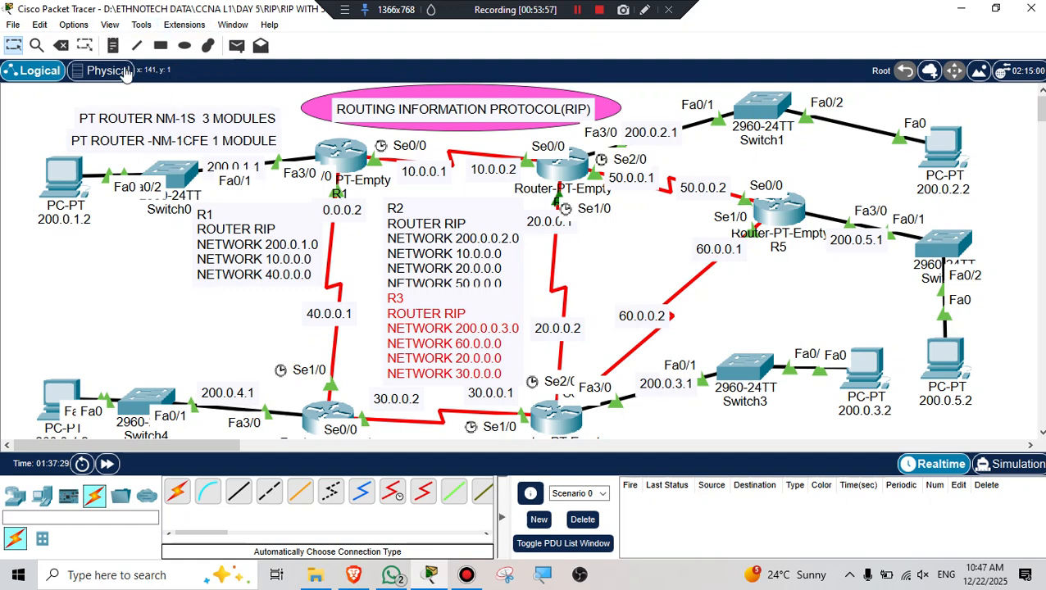
Paste the R2 text into a new note below the R1 note, changing its heading to R4 and first network to 200.0.0.4.0.
{"action": "left_click", "coordinate": [113, 45]}
{"action": "left_click", "coordinate": [171, 295]}
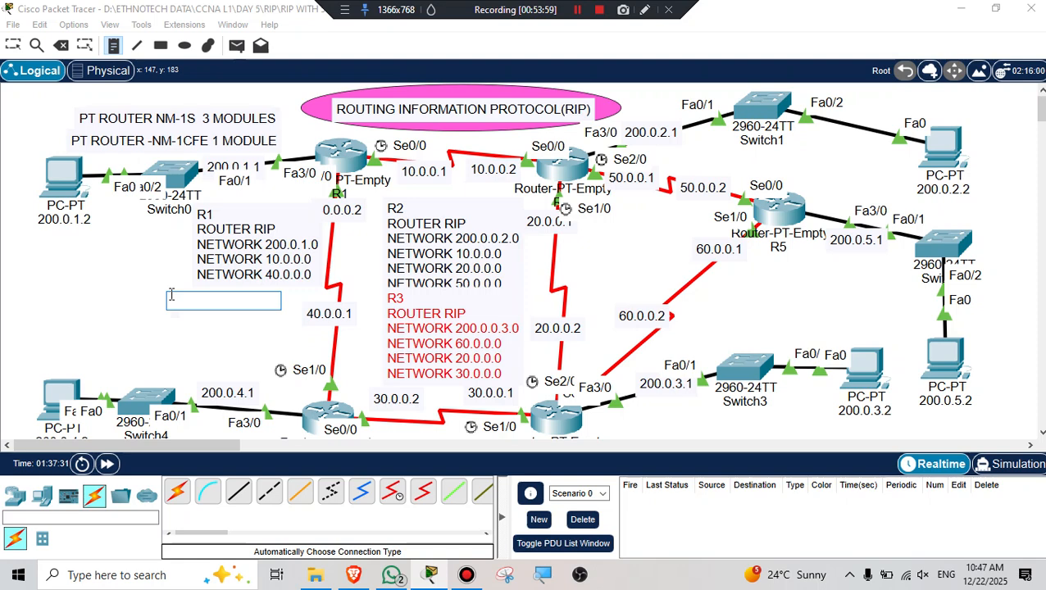
{"action": "type", "text": "R2 ROUTER RIP NETWORK 200.0.2.0 NETWORK 10.0.0.0 NETWORK 20.0.0.0 NETWORK 50.0.0.0"}
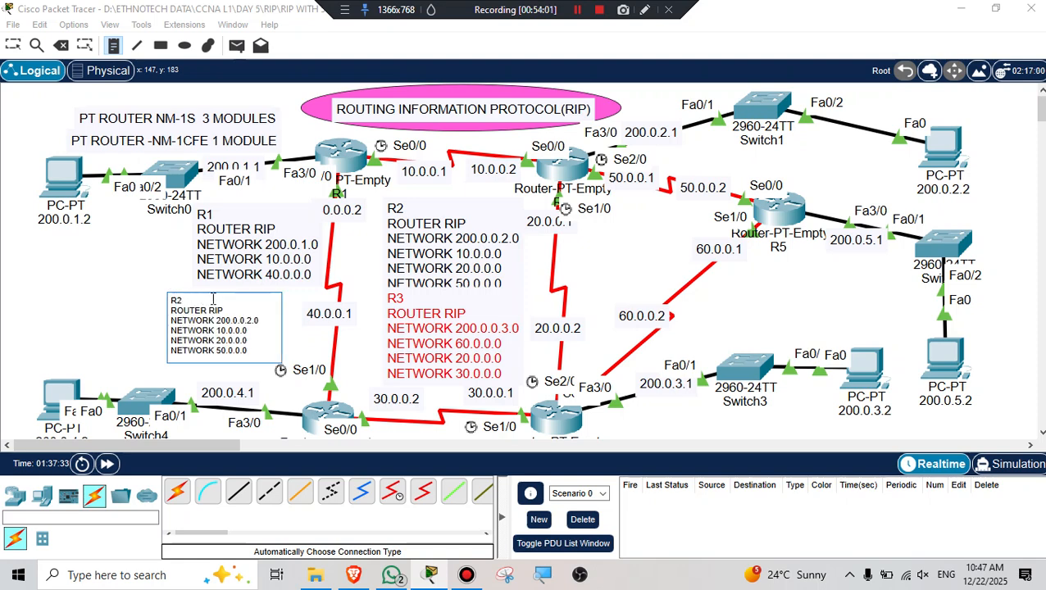
{"action": "type", "text": "4"}
{"action": "left_click", "coordinate": [251, 321]}
{"action": "key", "text": "BackSpace"}
{"action": "type", "text": "4"}
Remove the NETWORK 10.0.0.0 line from the R4 note and set its remaining two networks to 30.0.0.0 and 40.0.0.0.
{"action": "left_click_drag", "start_coordinate": [257, 330], "coordinate": [169, 331]}
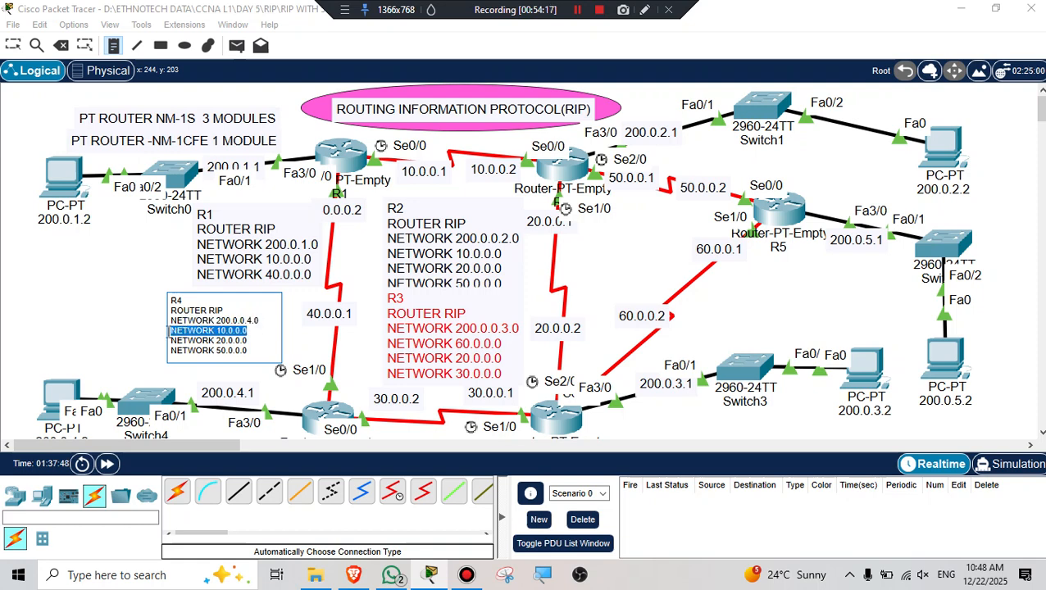
{"action": "key", "text": "BackSpace"}
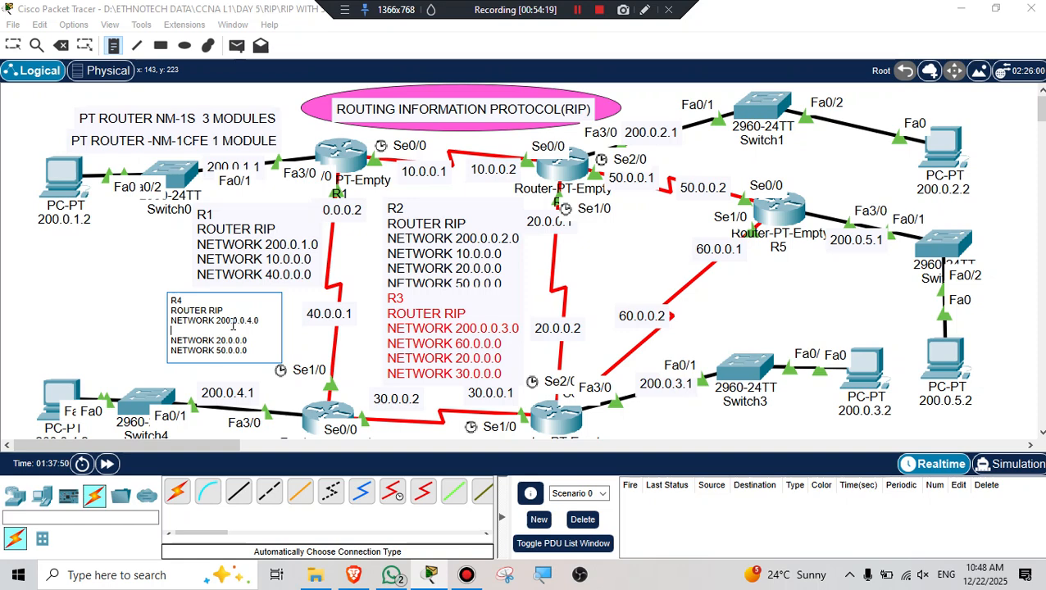
{"action": "key", "text": "BackSpace"}
{"action": "left_click", "coordinate": [223, 331]}
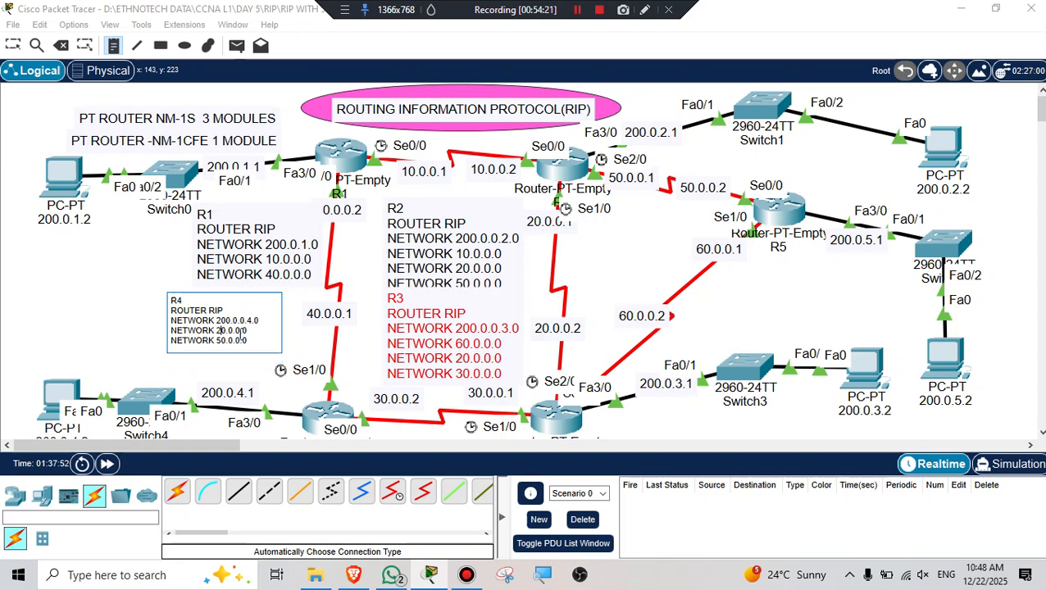
{"action": "key", "text": "BackSpace"}
{"action": "type", "text": "3"}
{"action": "left_click", "coordinate": [222, 341]}
{"action": "key", "text": "BackSpace"}
{"action": "type", "text": "4"}
Finish the R4 note and shift it away from the Se1/0 and 40.0.0.1 labels.
{"action": "left_click", "coordinate": [69, 319]}
{"action": "key", "text": "Escape"}
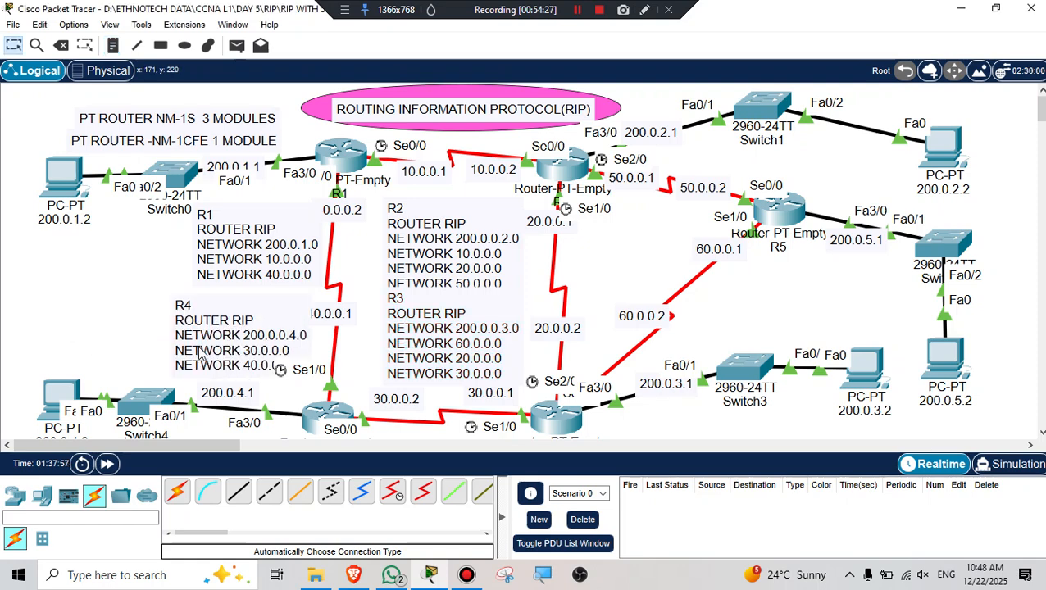
{"action": "left_click_drag", "start_coordinate": [202, 341], "coordinate": [172, 334]}
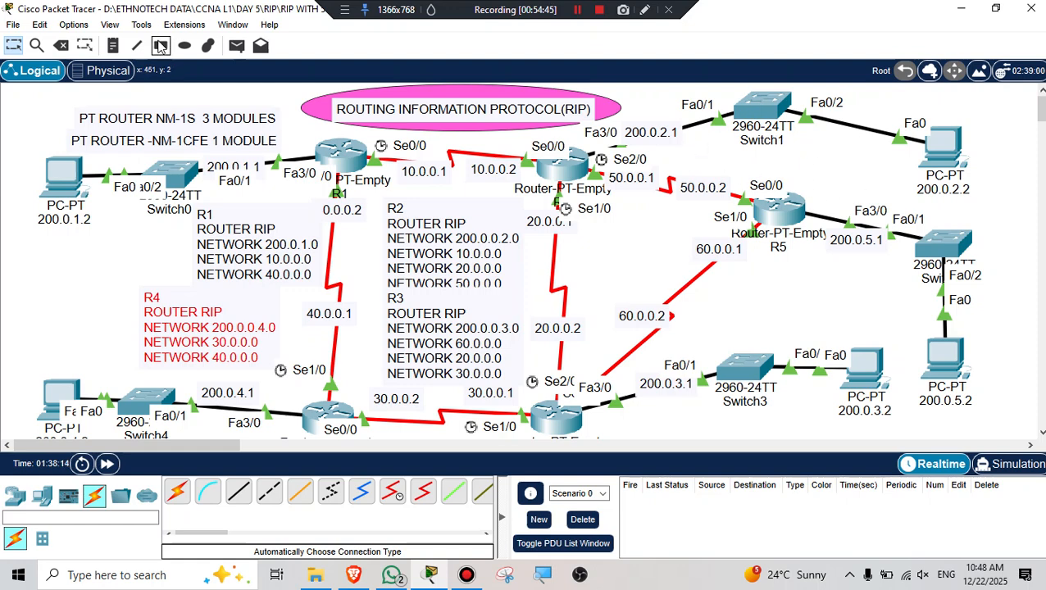
Paste the R2 text into a new note below router R5, changing its heading to R5 and first network to 200.0.0.5.0.
{"action": "left_click", "coordinate": [113, 45]}
{"action": "left_click", "coordinate": [742, 273]}
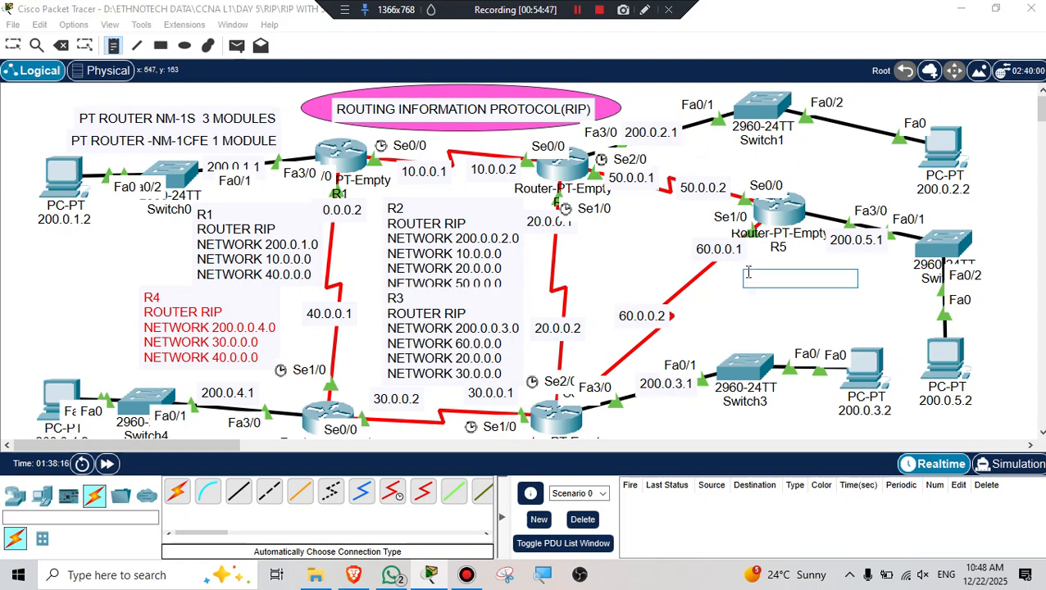
{"action": "type", "text": "R2 ROUTER RIP NETWORK 200.0.0.2.0 NETWORK 10.0.0.0 NETWORK 20.0.0.0 NETWORK 50.0.0.0"}
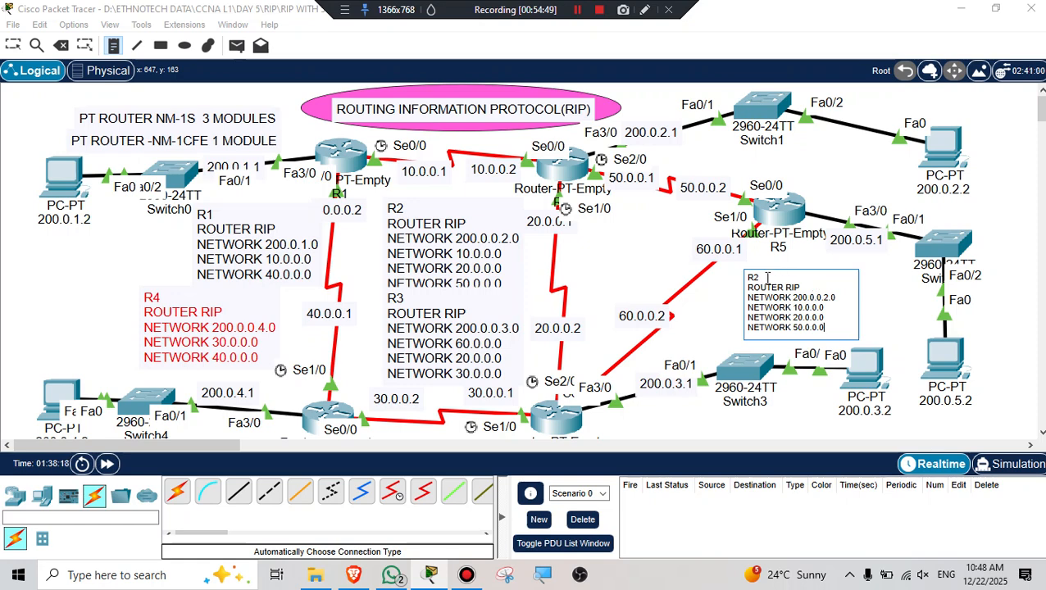
{"action": "type", "text": "5"}
{"action": "left_click", "coordinate": [834, 300]}
{"action": "type", "text": "5"}
Remove the NETWORK 20.0.0.0 line from the R5 note and change the NETWORK 10.0.0.0 line to 60.0.0.0.
{"action": "left_click_drag", "start_coordinate": [822, 317], "coordinate": [744, 317]}
{"action": "key", "text": "BackSpace"}
{"action": "key", "text": "BackSpace"}
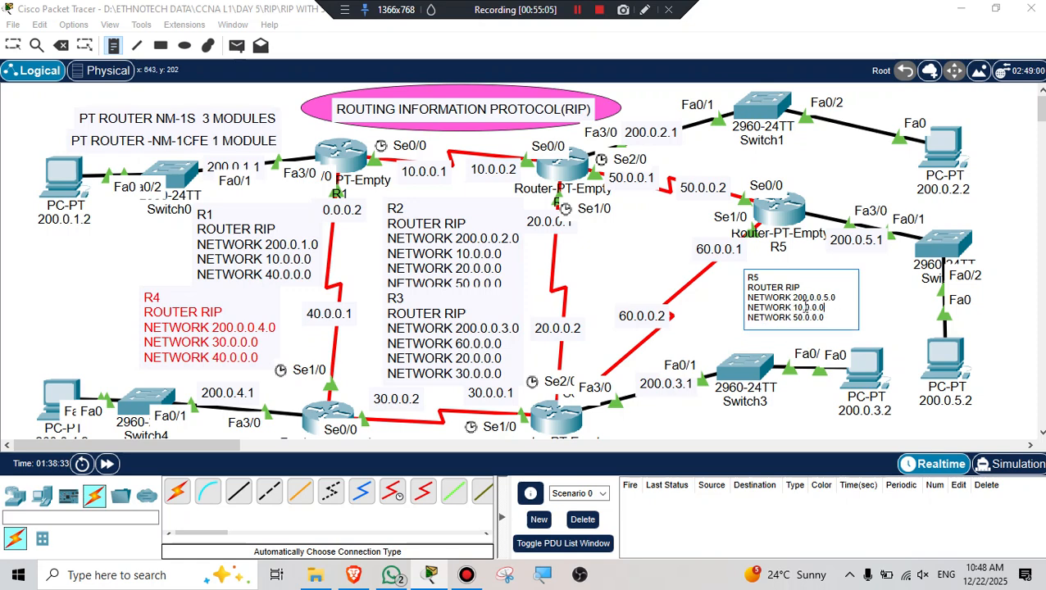
{"action": "key", "text": "BackSpace"}
{"action": "type", "text": "6"}
Finish the R5 note and shift it up, clear of PC 200.0.3.2 and its interface labels.
{"action": "left_click", "coordinate": [888, 306]}
{"action": "key", "text": "Escape"}
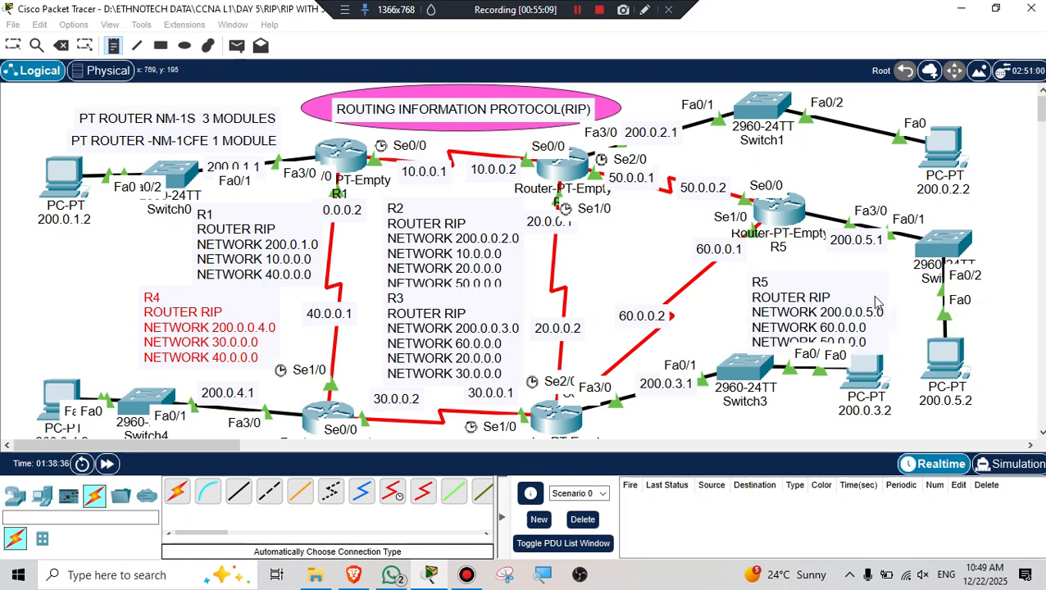
{"action": "left_click_drag", "start_coordinate": [820, 316], "coordinate": [819, 302]}
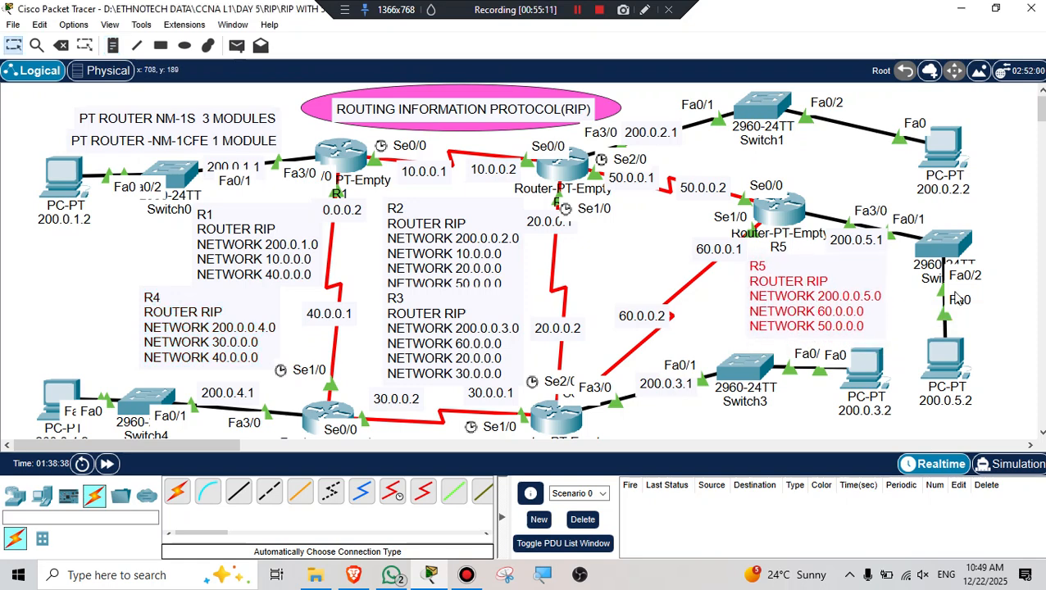
{"action": "left_click", "coordinate": [1025, 320]}
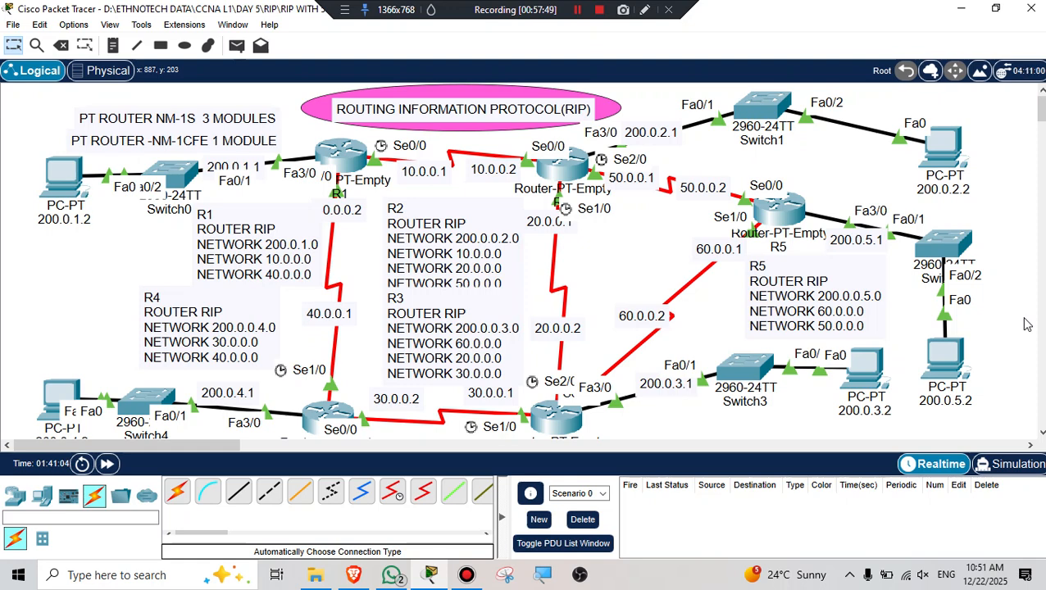
Move the R2 note up off the R3 note and shift the 200.0.1.1 and 40.0.0.2 labels so they read fully.
{"action": "left_click_drag", "start_coordinate": [423, 249], "coordinate": [425, 233]}
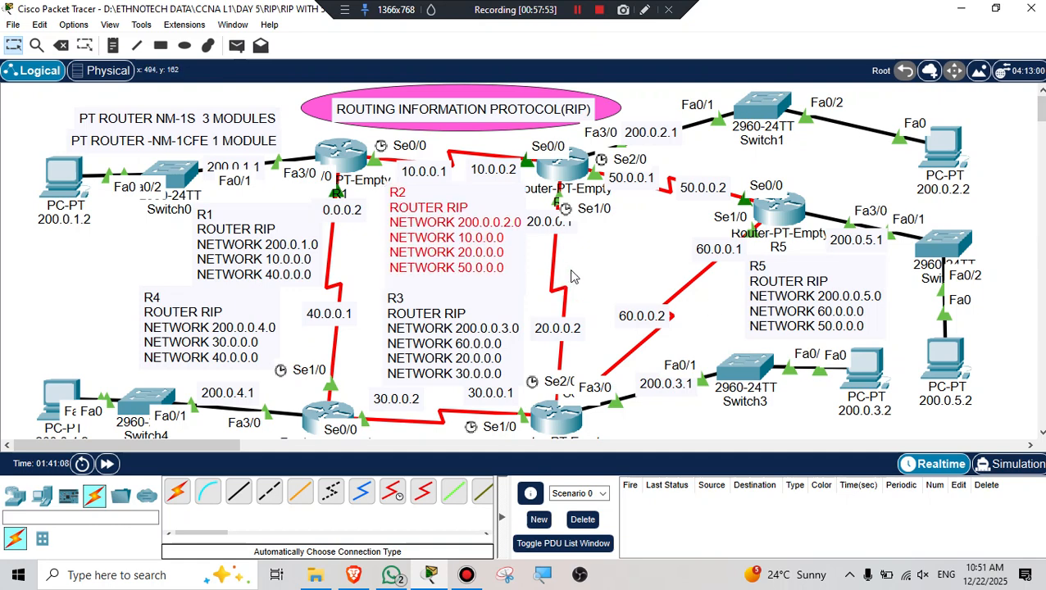
{"action": "mouse_move", "coordinate": [346, 166]}
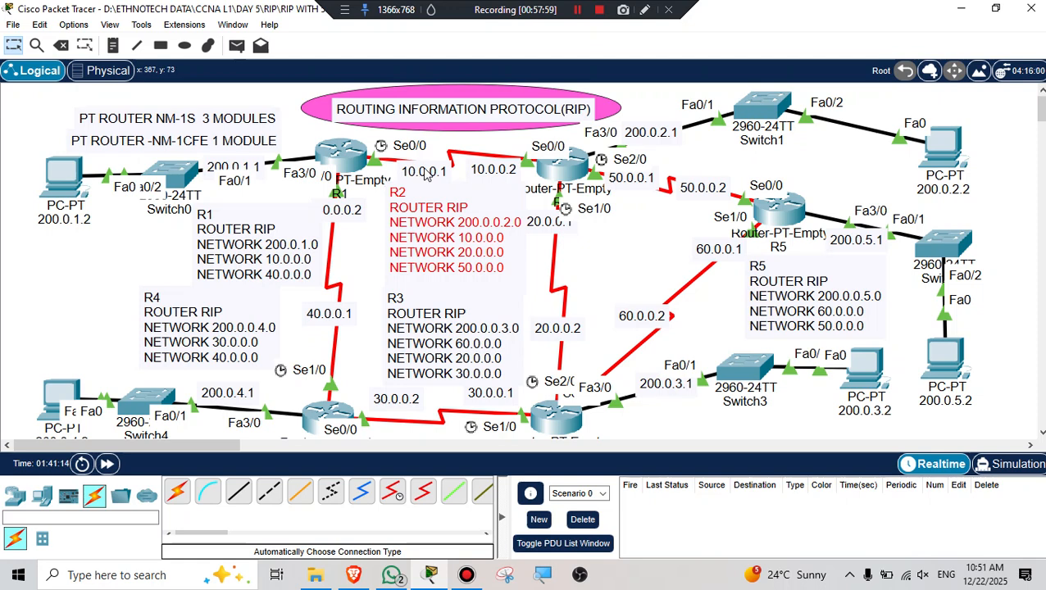
{"action": "left_click_drag", "start_coordinate": [236, 167], "coordinate": [236, 157]}
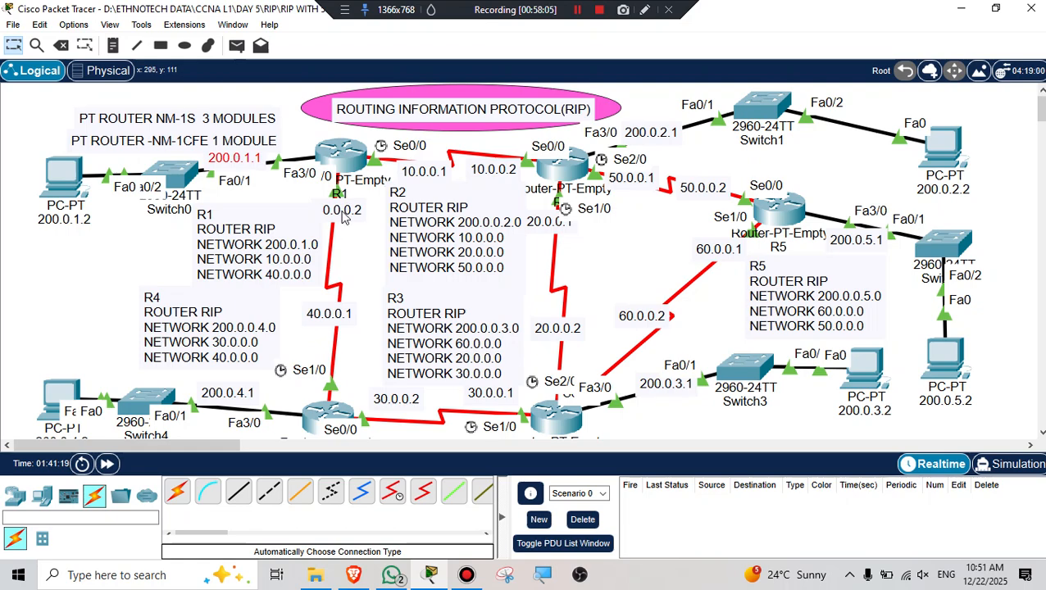
{"action": "left_click_drag", "start_coordinate": [343, 212], "coordinate": [334, 197]}
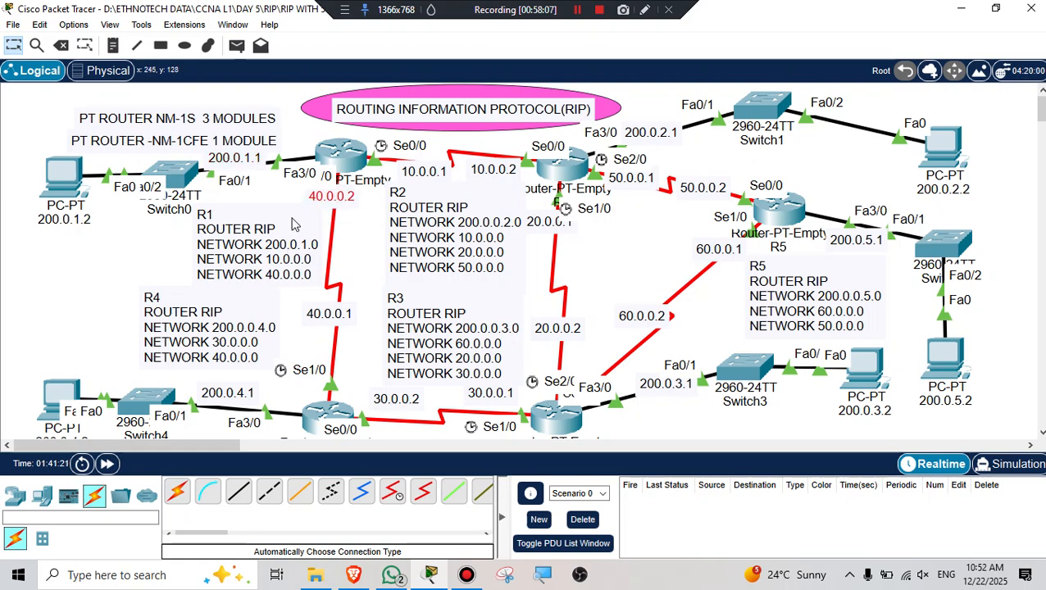
Open router R1's command line beside its note and enter global configuration mode with EN and CONF T.
{"action": "left_click", "coordinate": [346, 159]}
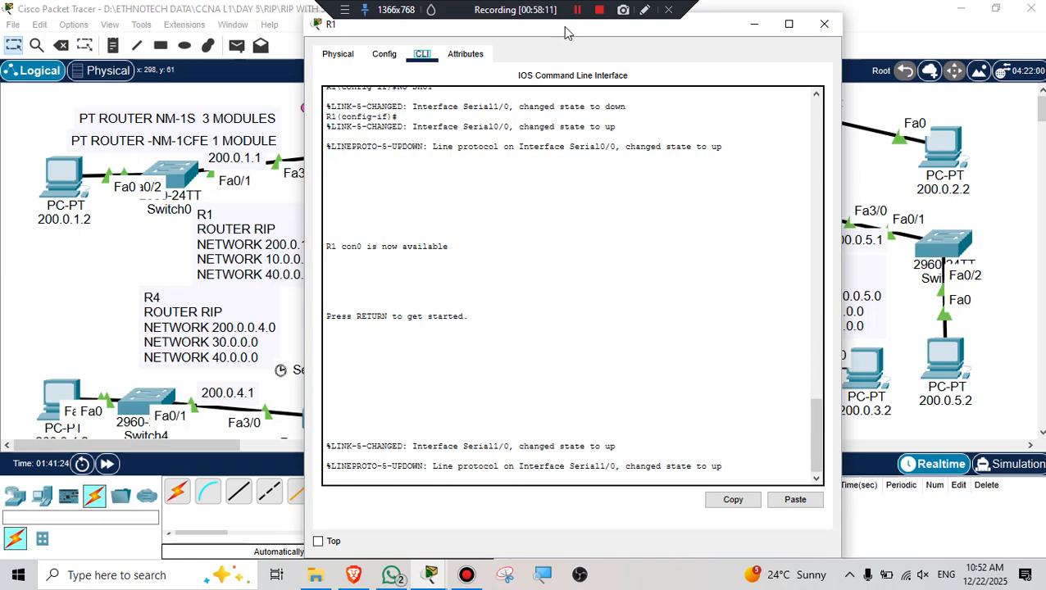
{"action": "left_click_drag", "start_coordinate": [553, 26], "coordinate": [685, 31]}
{"action": "left_click", "coordinate": [489, 478]}
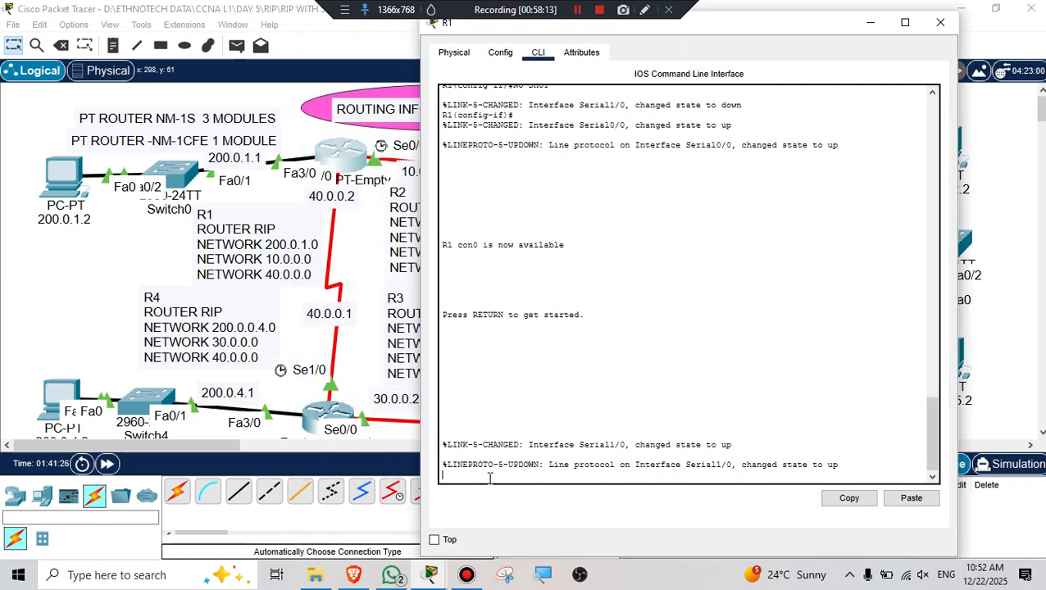
{"action": "key", "text": "Return"}
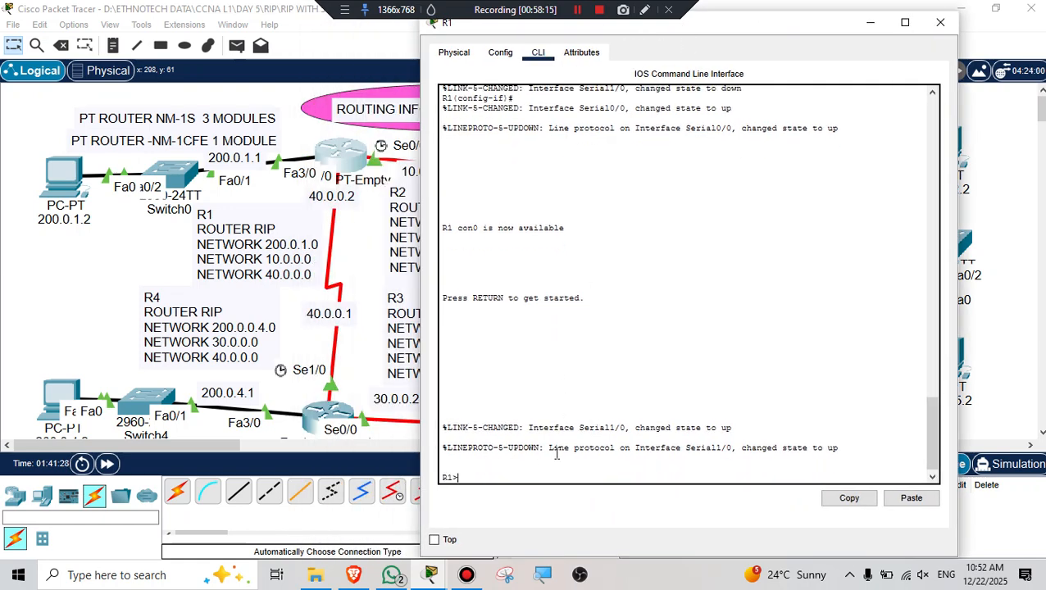
{"action": "type", "text": "EN"}
{"action": "key", "text": "Return"}
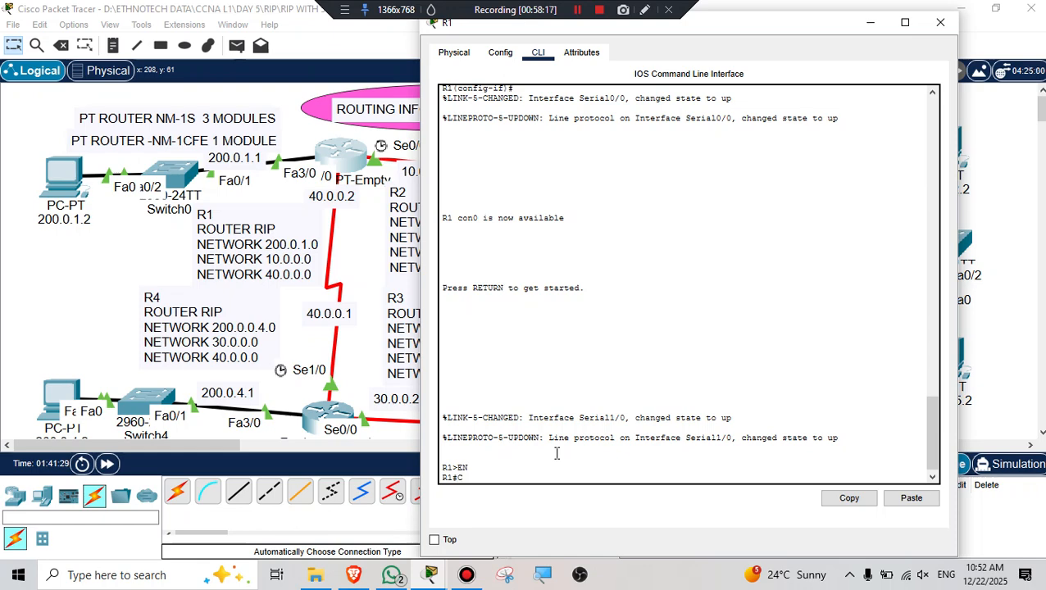
{"action": "type", "text": "CONF T"}
{"action": "key", "text": "Return"}
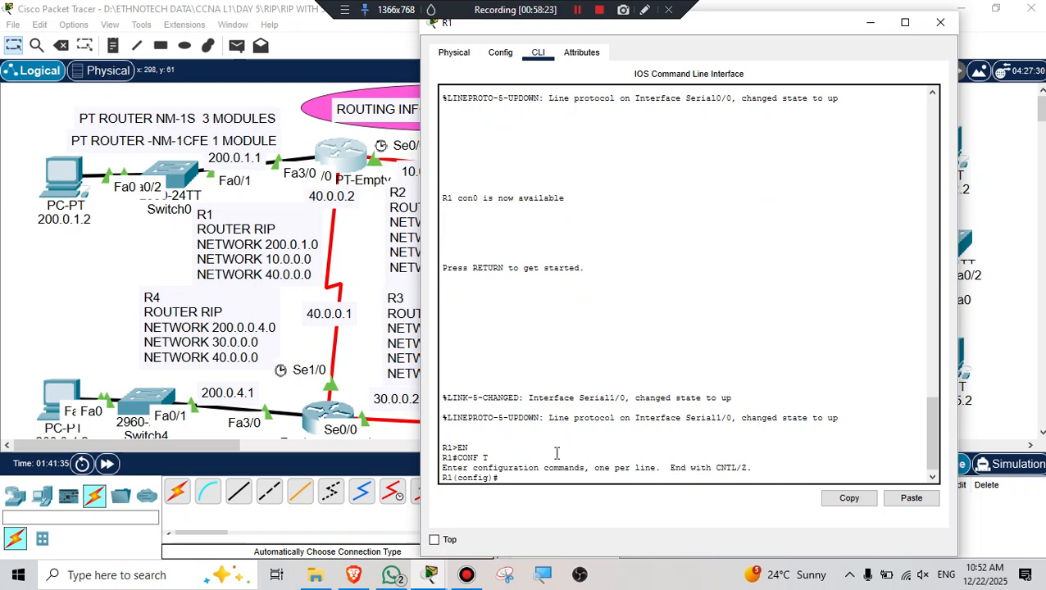
Start RIP on R1 with ROUTER RIP and advertise network 200.0.1.0.
{"action": "type", "text": "ROUTER RIP"}
{"action": "key", "text": "Return"}
{"action": "type", "text": "N"}
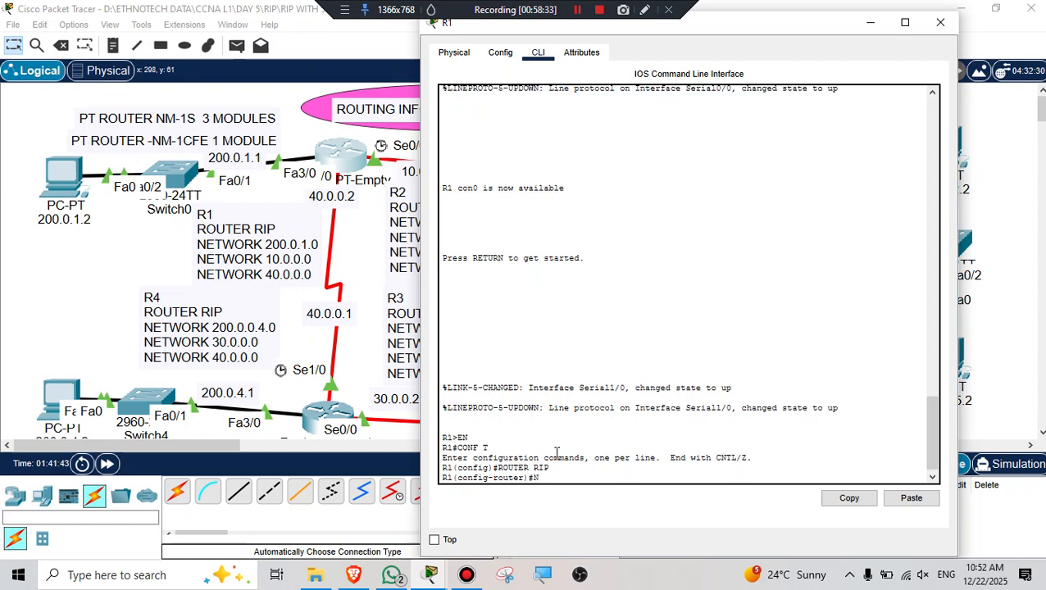
{"action": "type", "text": "ETWORK 200.0.1.0"}
{"action": "key", "text": "Return"}
Advertise networks 10.0.0.0 and 40.0.0.0 in R1's RIP configuration and exit router configuration mode.
{"action": "type", "text": "N"}
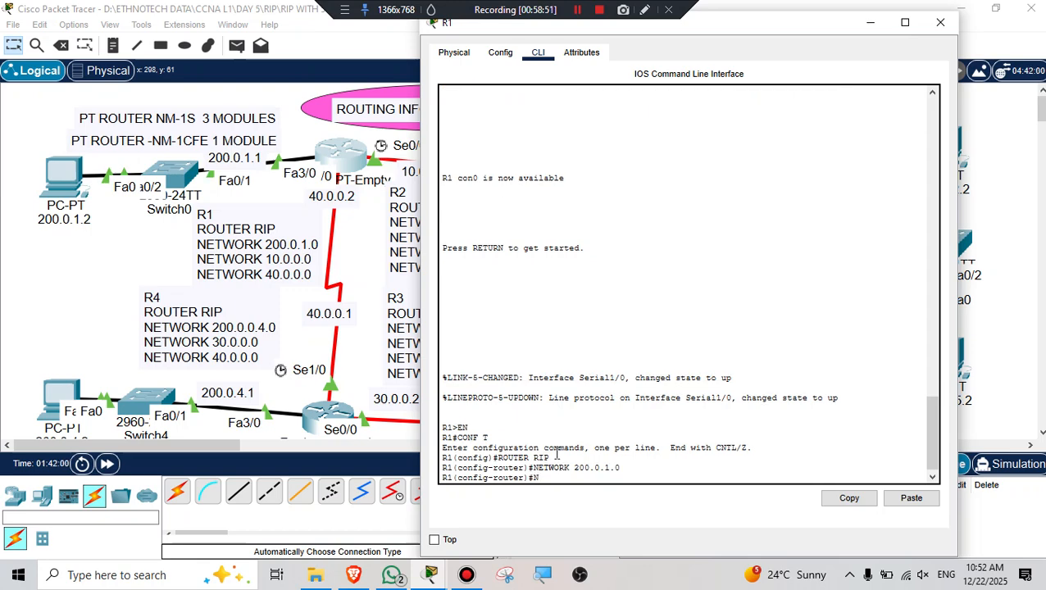
{"action": "type", "text": "ETWORK 10.0.0.0"}
{"action": "key", "text": "Return"}
{"action": "type", "text": "NET"}
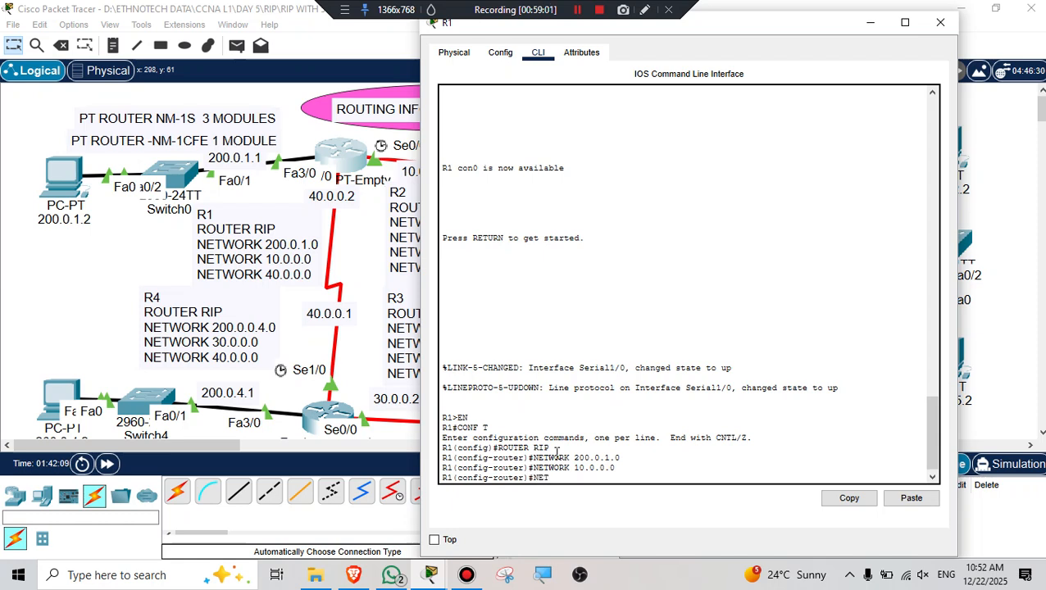
{"action": "type", "text": "WORK 40.0.0.0"}
{"action": "key", "text": "Return"}
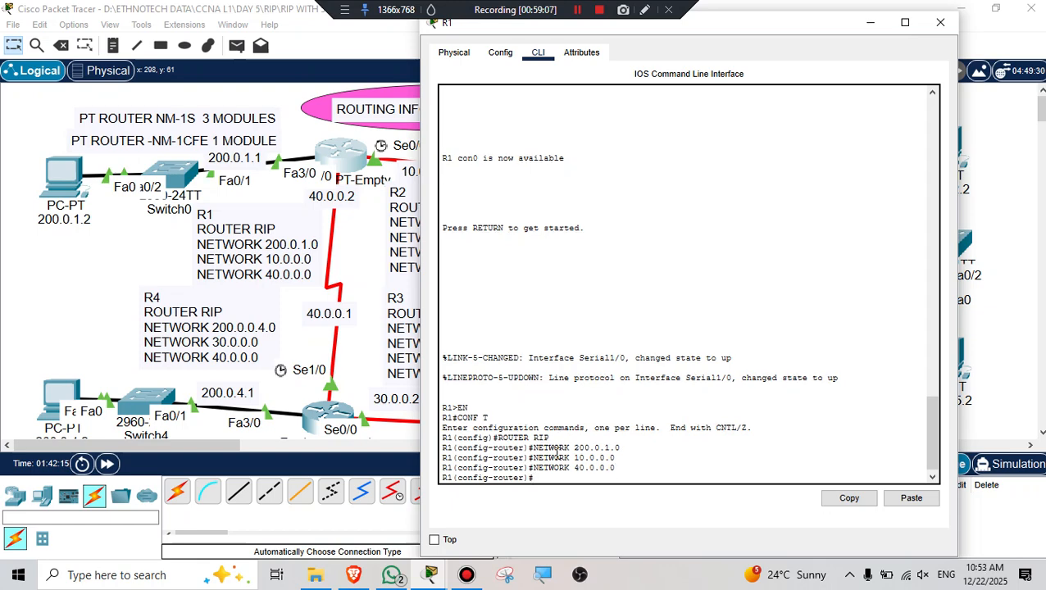
{"action": "type", "text": "EX"}
{"action": "key", "text": "Return"}
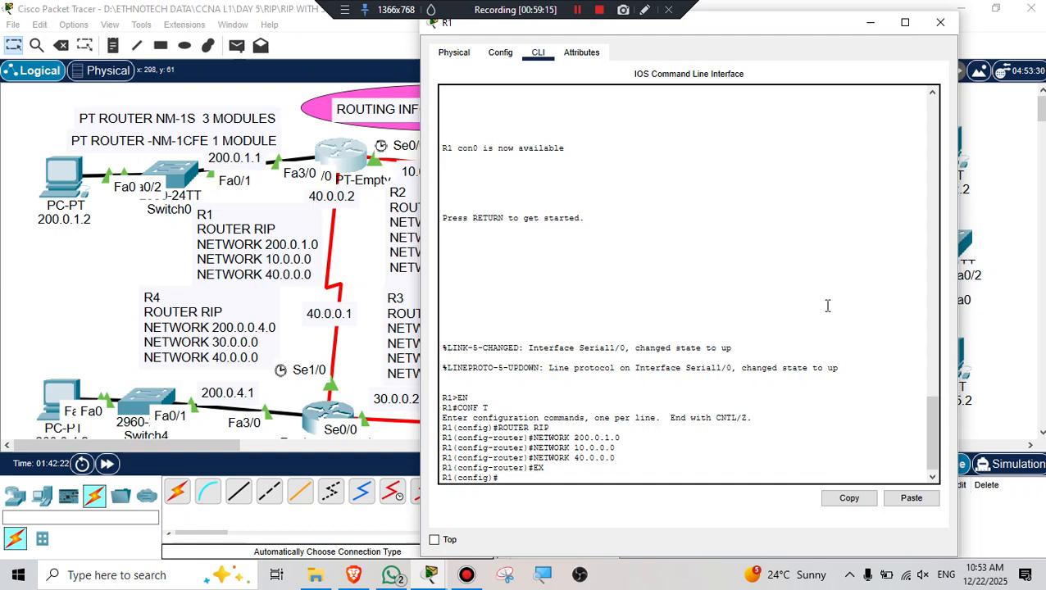
{"action": "left_click", "coordinate": [577, 10]}
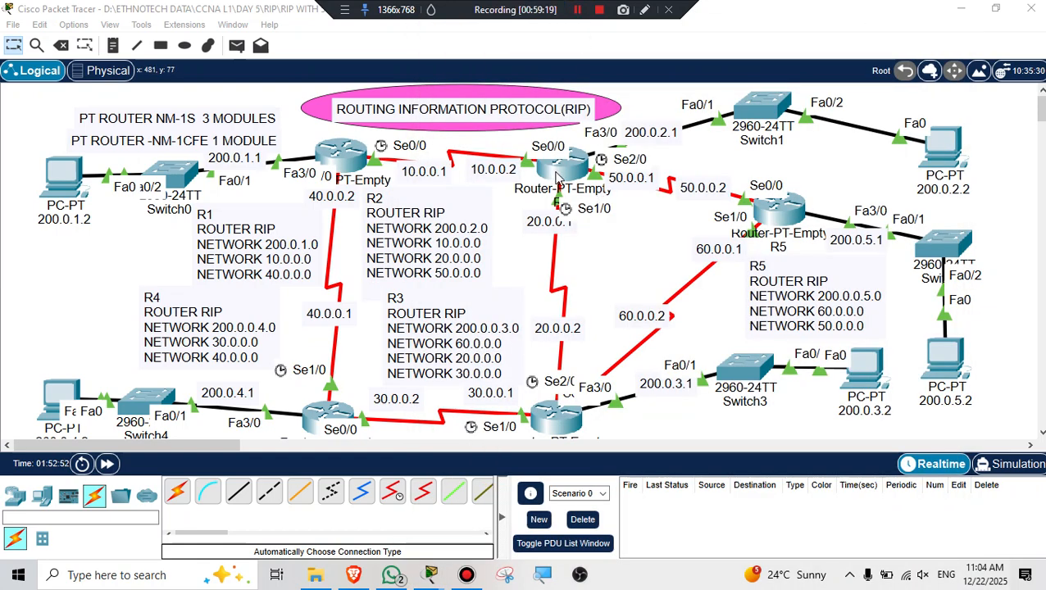
Open the R2 note for editing.
{"action": "double_click", "coordinate": [472, 228]}
{"action": "left_click_drag", "start_coordinate": [449, 212], "coordinate": [335, 215]}
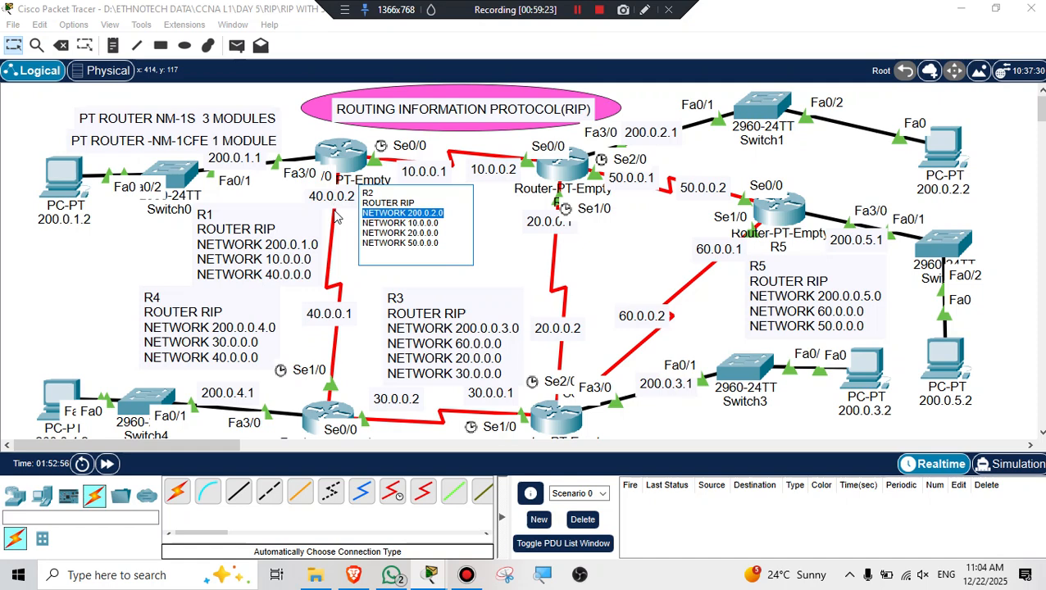
{"action": "type", "text": "R2 ROUTER RIP NETWORK 200.0.0.2.0 NETWORK 10.0.0.0 NETWORK 20.0.0.0 NETWORK 50.0.0.0"}
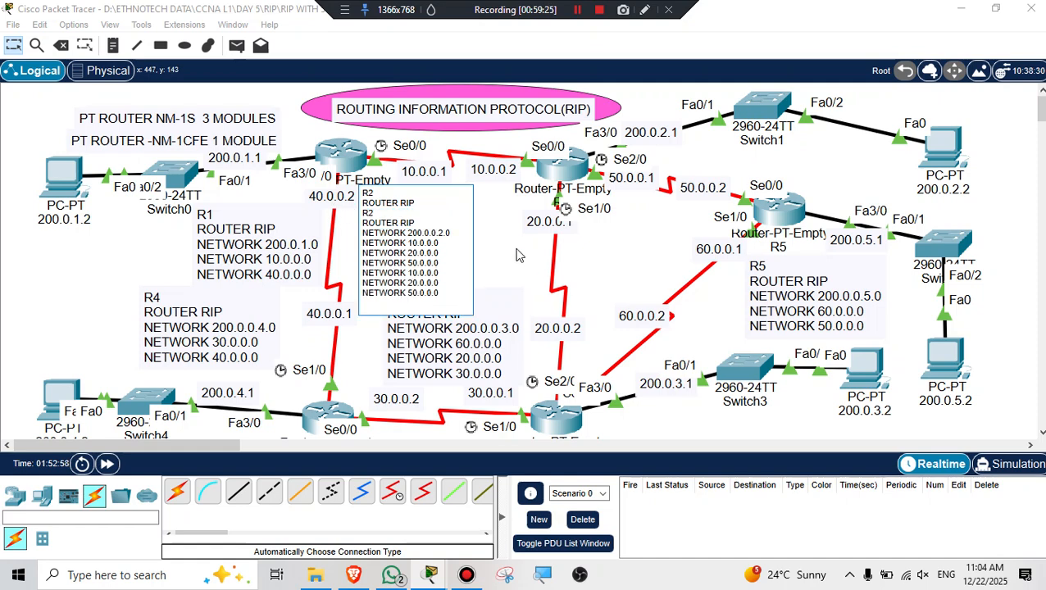
{"action": "key", "text": "ctrl+z"}
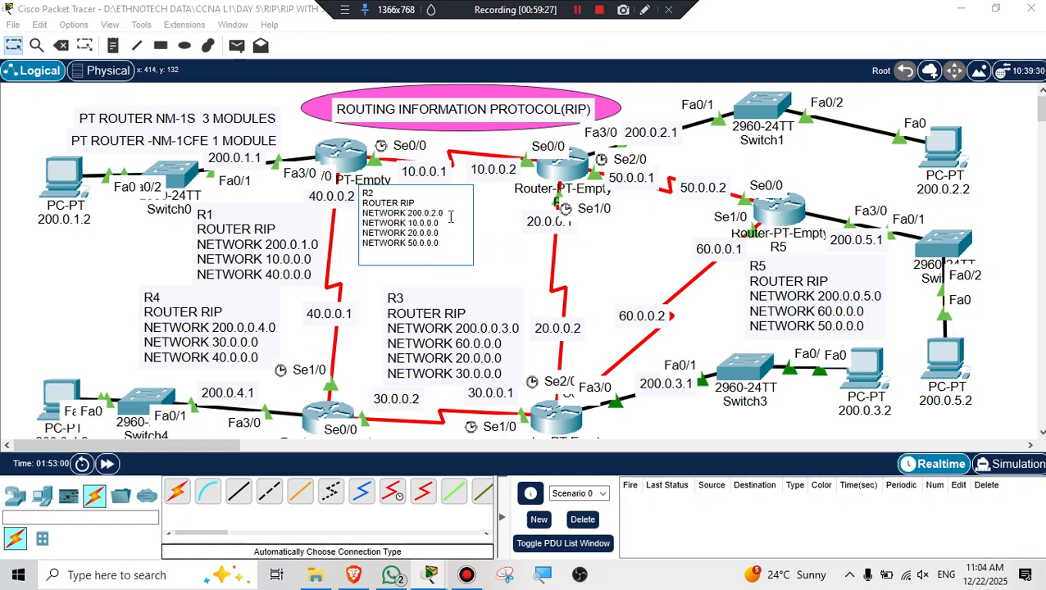
Copy the ROUTER RIP and NETWORK 200.0.2.0 lines from the R2 note and leave the note.
{"action": "left_click_drag", "start_coordinate": [450, 216], "coordinate": [360, 213]}
{"action": "key", "text": "ctrl+c"}
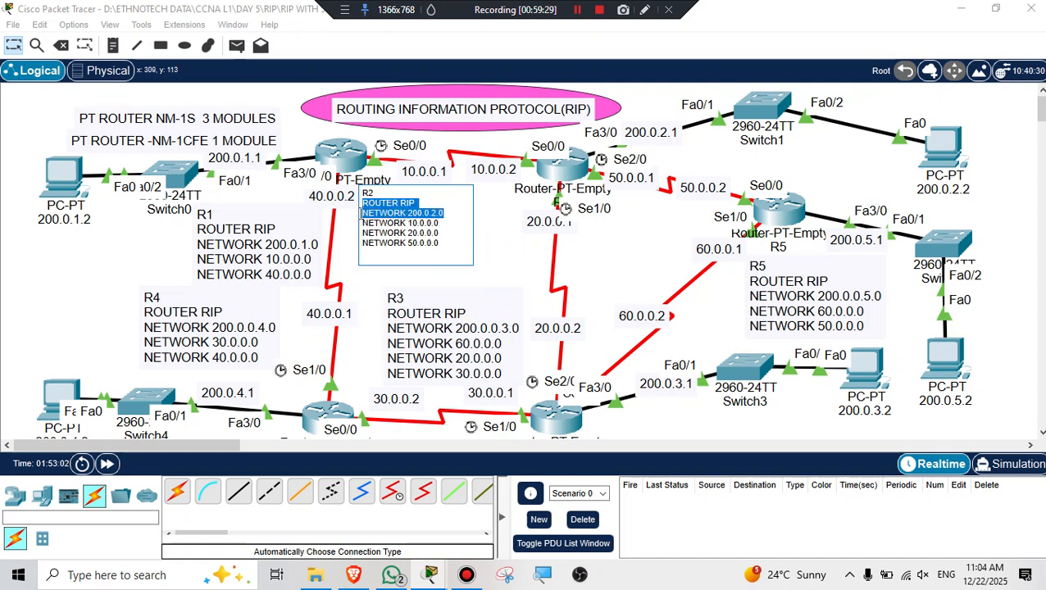
{"action": "left_click", "coordinate": [515, 220]}
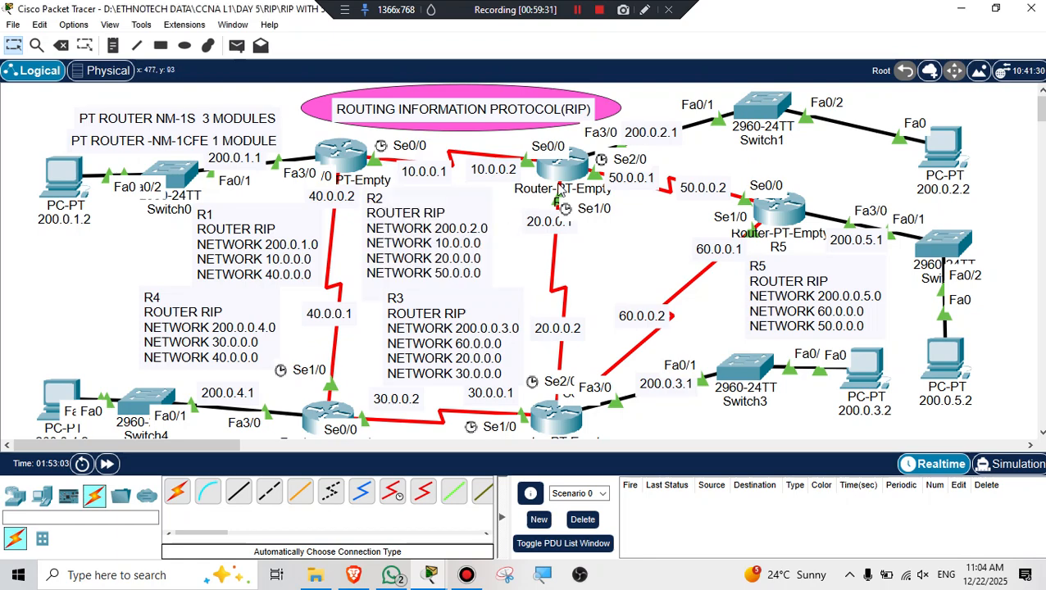
Open router R2's command line clear of its note and enter global configuration mode with EN and CONF T.
{"action": "left_click", "coordinate": [560, 189]}
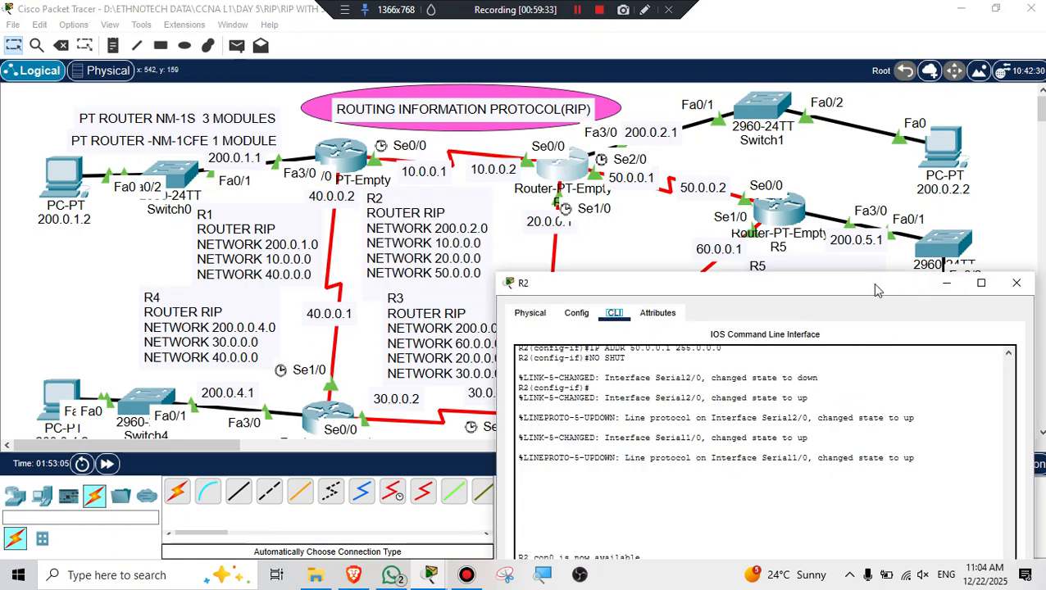
{"action": "left_click_drag", "start_coordinate": [876, 288], "coordinate": [842, 81]}
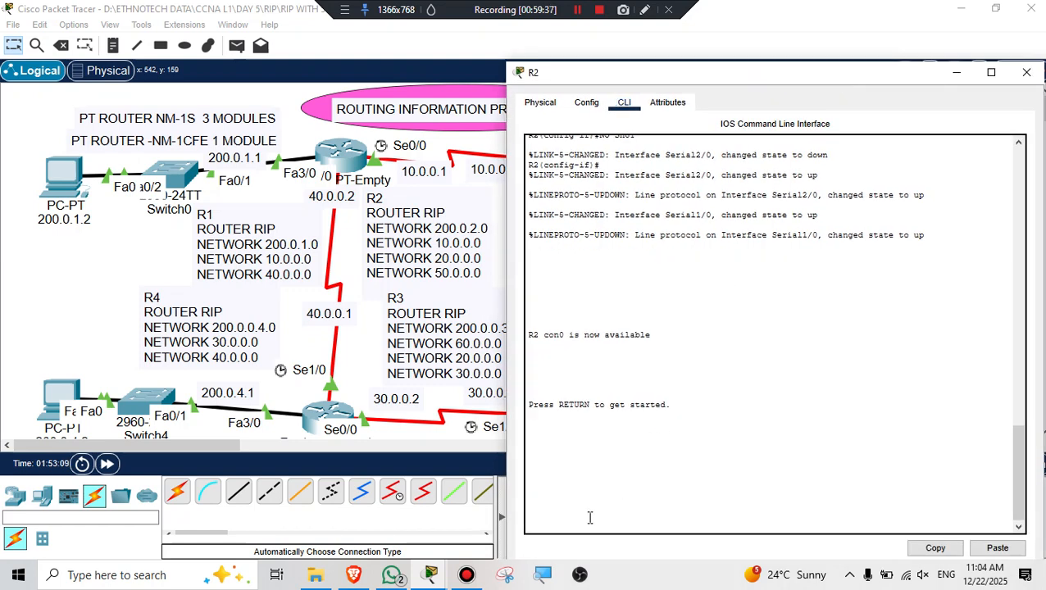
{"action": "key", "text": "Return"}
{"action": "type", "text": "EN"}
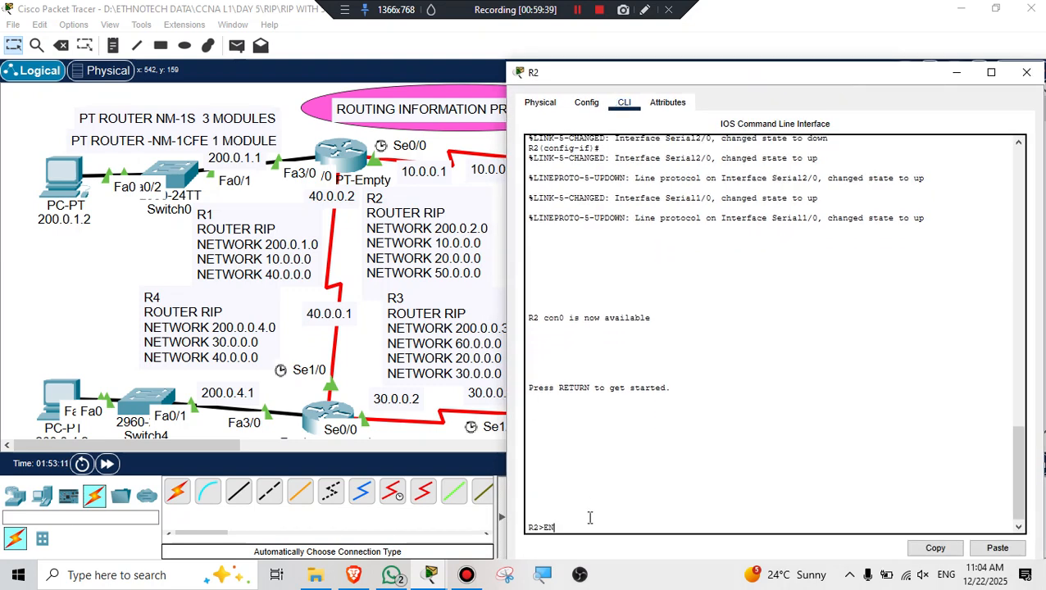
{"action": "key", "text": "Return"}
{"action": "type", "text": "CONF"}
{"action": "type", "text": "T"}
{"action": "key", "text": "Return"}
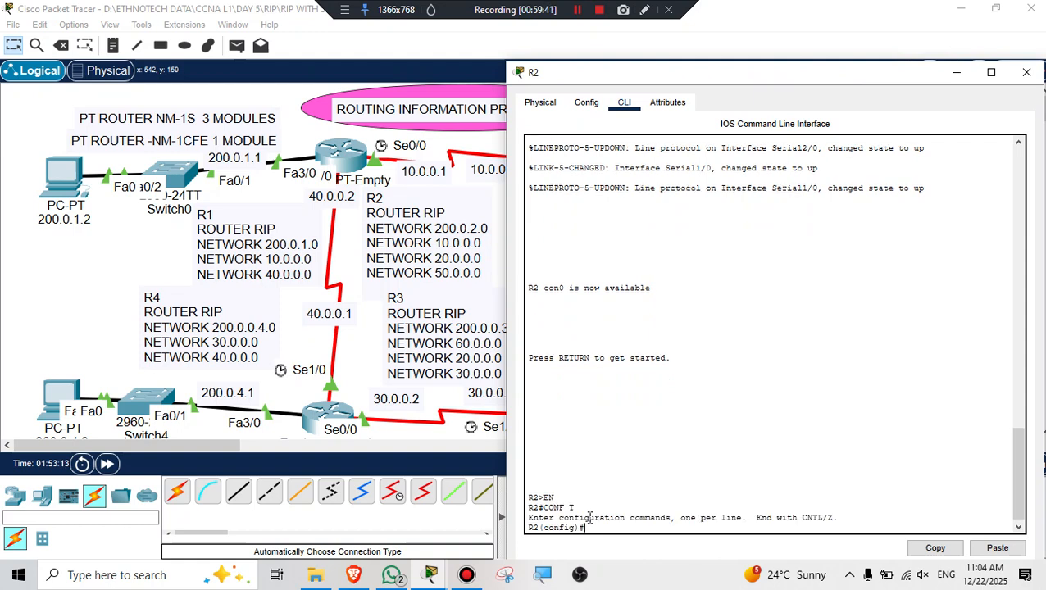
Paste the copied ROUTER RIP and NETWORK 200.0.2.0 commands into R2's command line and run them.
{"action": "right_click", "coordinate": [611, 530]}
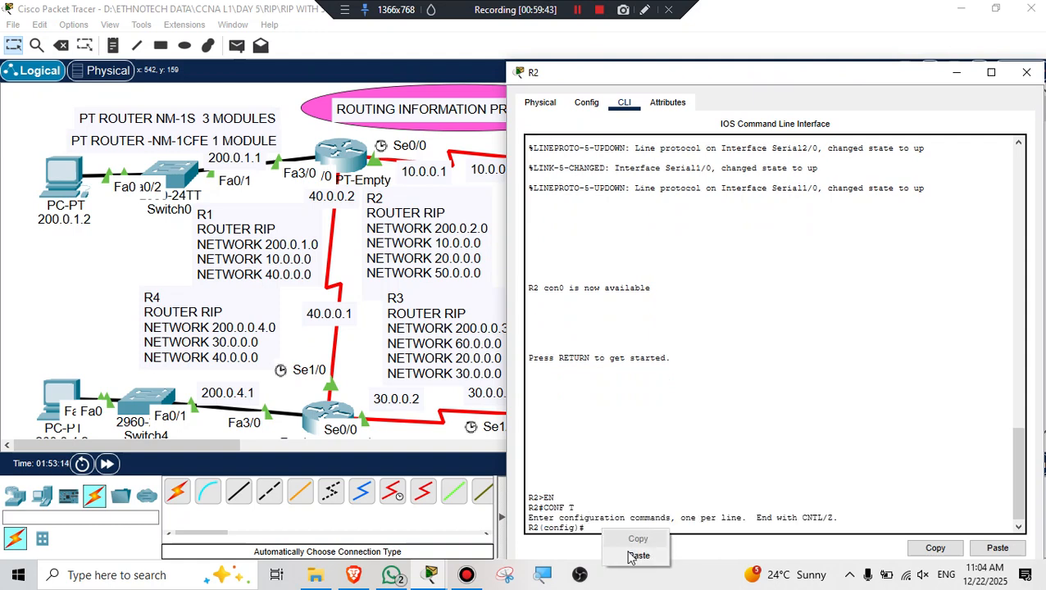
{"action": "left_click", "coordinate": [633, 557]}
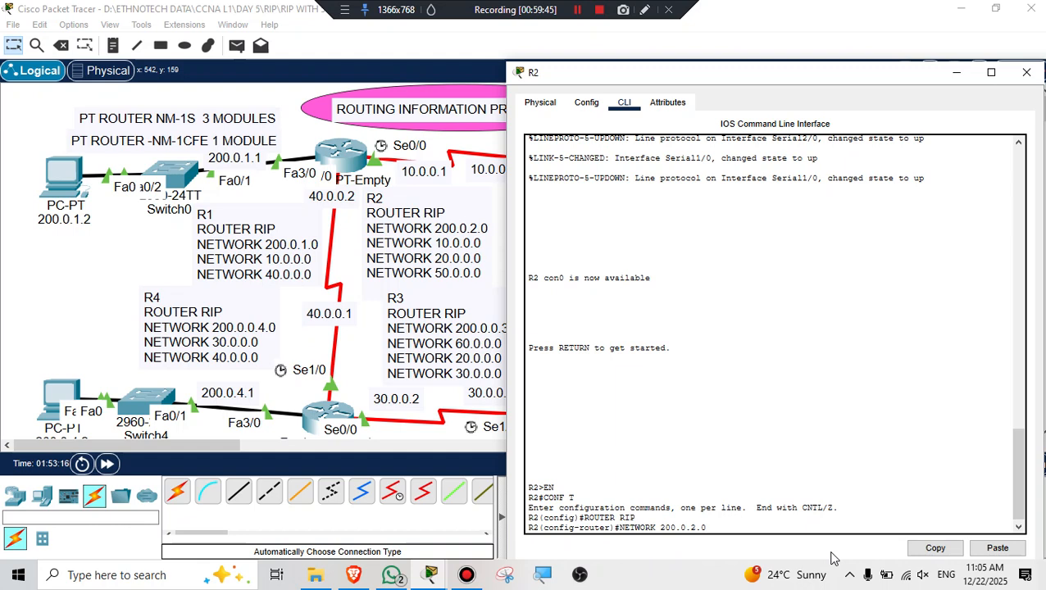
{"action": "key", "text": "Return"}
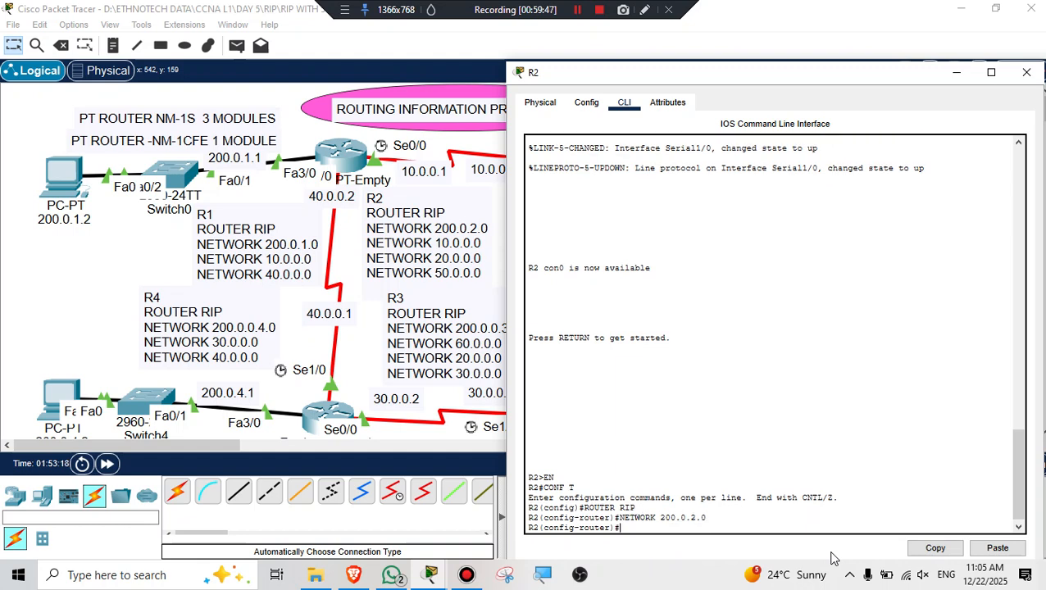
Advertise networks 10.0.0.0 and 20.0.0.0 in R2's RIP configuration.
{"action": "type", "text": "NETWORK 10.0.0.0"}
{"action": "key", "text": "Return"}
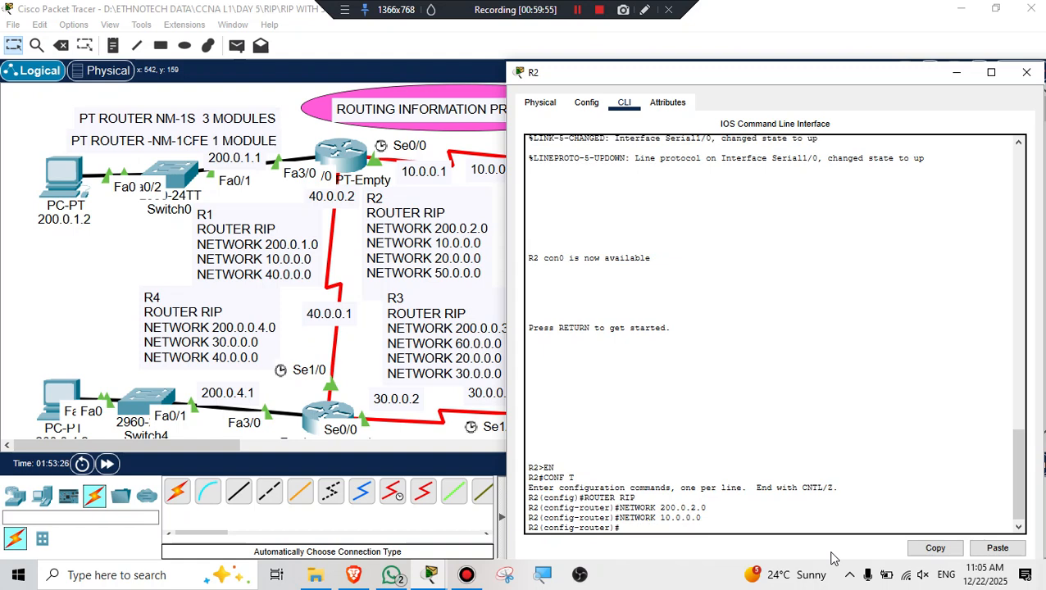
{"action": "type", "text": "NETWORK 20.0.0.0"}
{"action": "key", "text": "Return"}
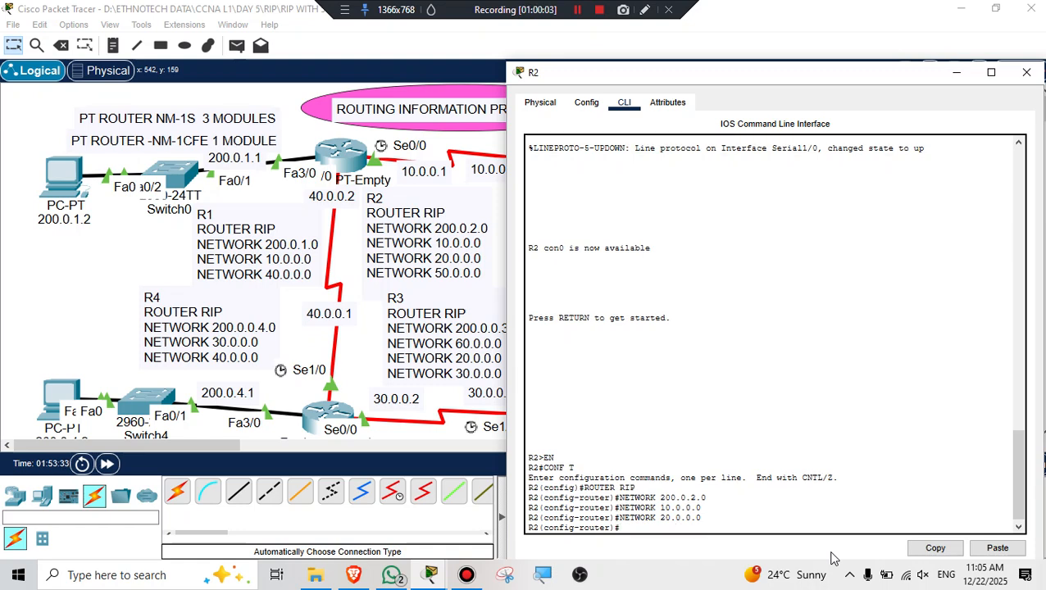
Advertise network 50.0.0.0 in R2's RIP configuration and close R2's window.
{"action": "type", "text": "NETWORK 50.0.0.0"}
{"action": "key", "text": "Return"}
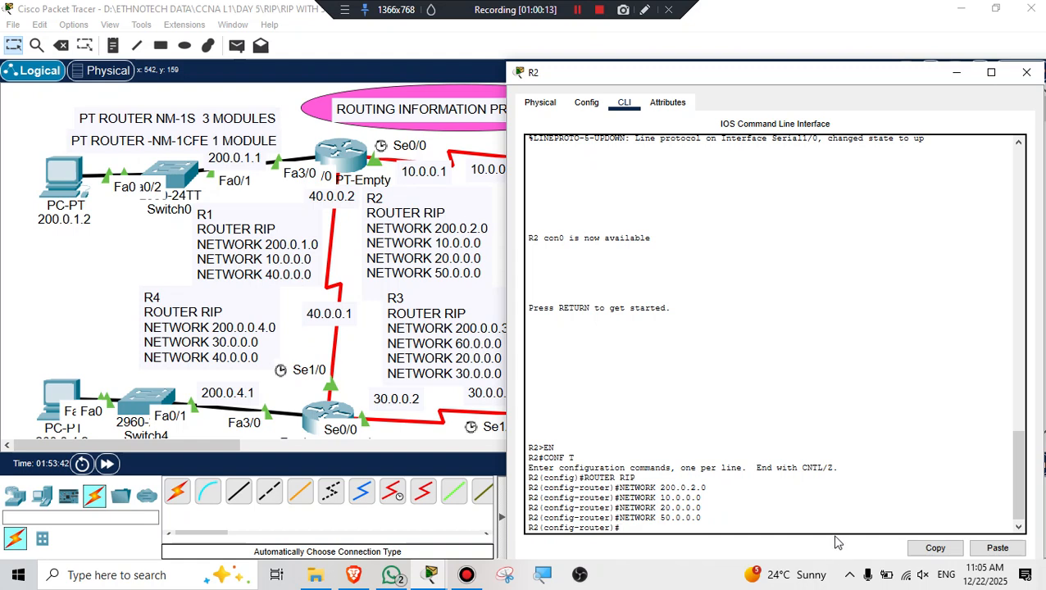
{"action": "left_click", "coordinate": [1028, 74]}
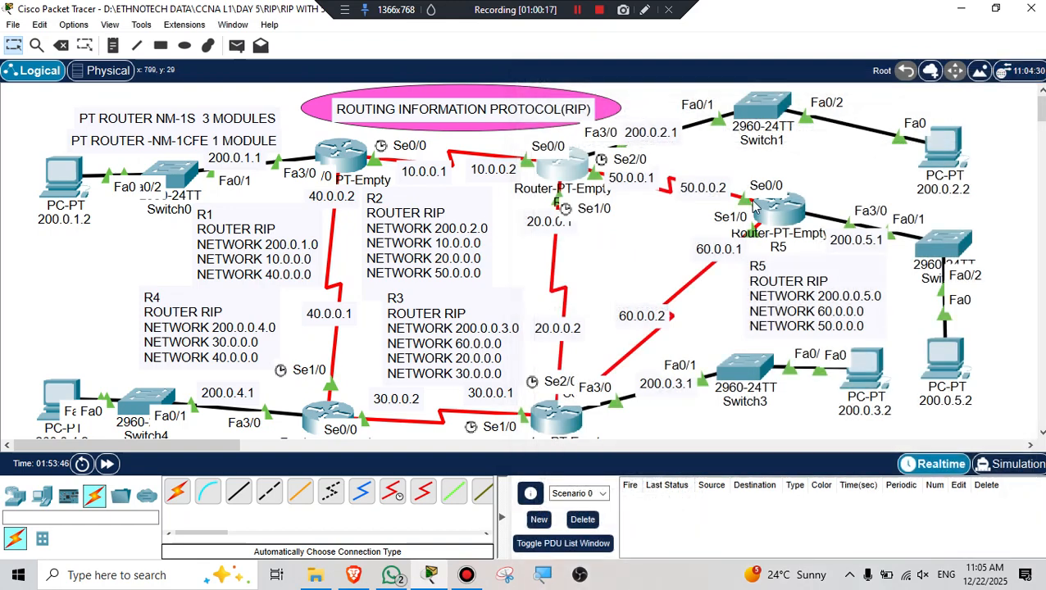
Move the two lower routers R4 and R3 slightly upward in the topology so their name labels are readable.
{"action": "left_click_drag", "start_coordinate": [557, 420], "coordinate": [572, 393]}
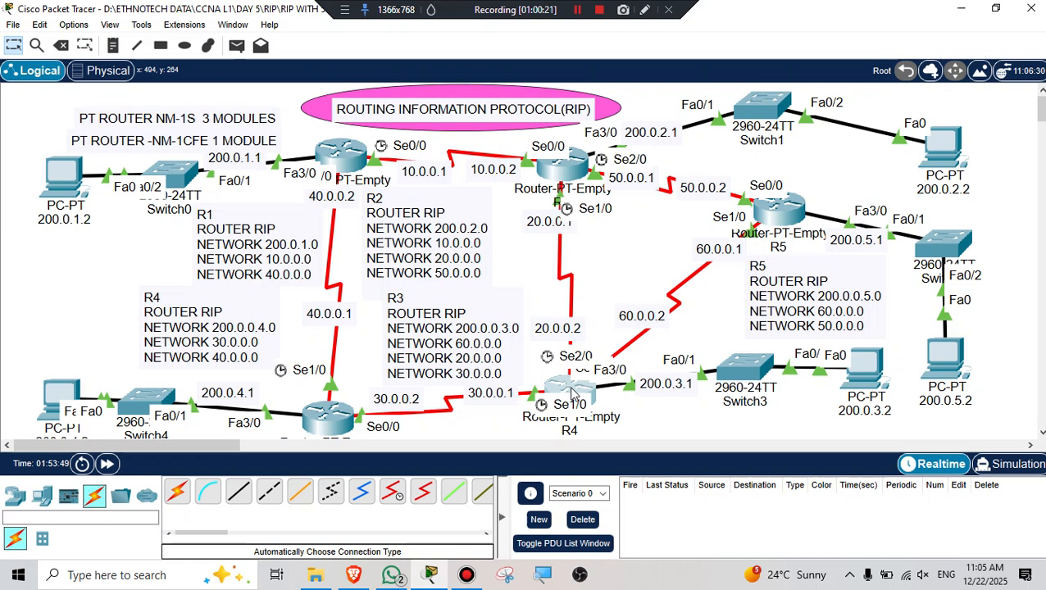
{"action": "left_click_drag", "start_coordinate": [571, 393], "coordinate": [581, 384]}
{"action": "left_click_drag", "start_coordinate": [328, 418], "coordinate": [334, 399]}
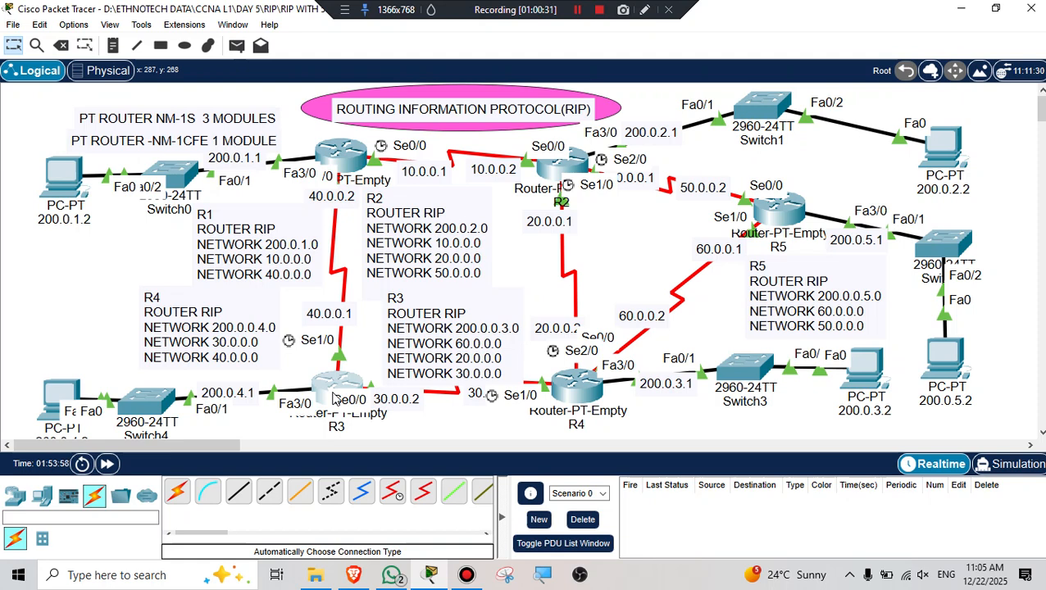
Swap the headings of the two lower notes, renaming the R4 note as R3 and the R3 note as R4.
{"action": "double_click", "coordinate": [154, 298]}
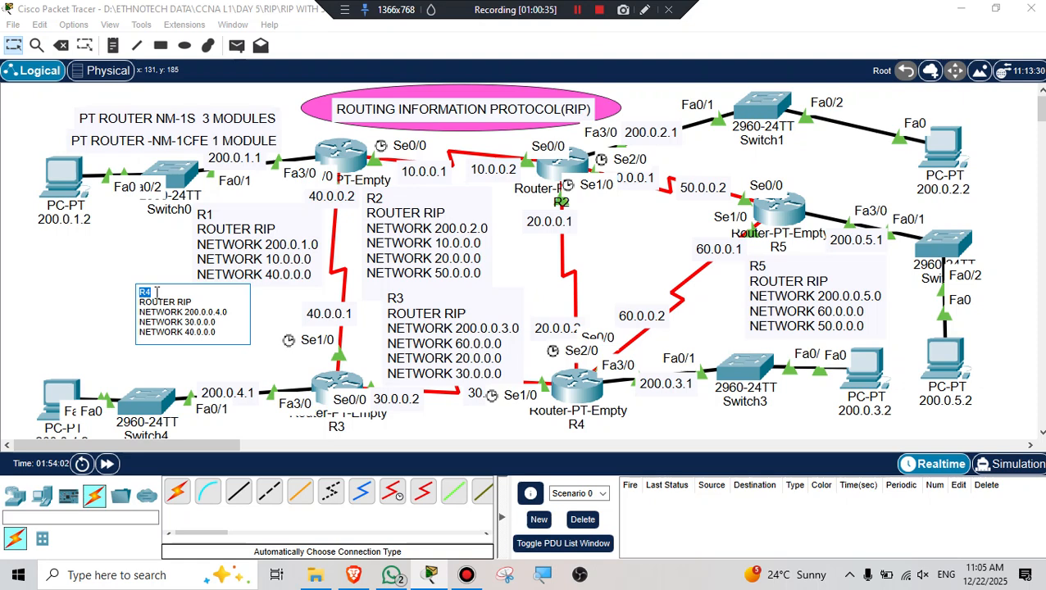
{"action": "type", "text": "R3"}
{"action": "double_click", "coordinate": [398, 301]}
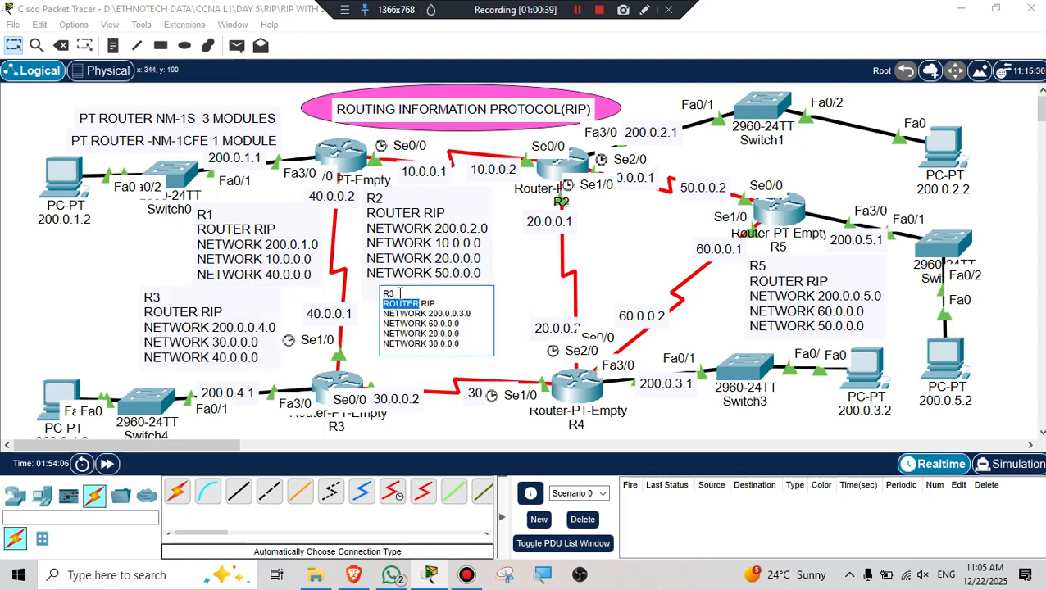
{"action": "left_click_drag", "start_coordinate": [399, 295], "coordinate": [382, 294]}
{"action": "type", "text": "R4"}
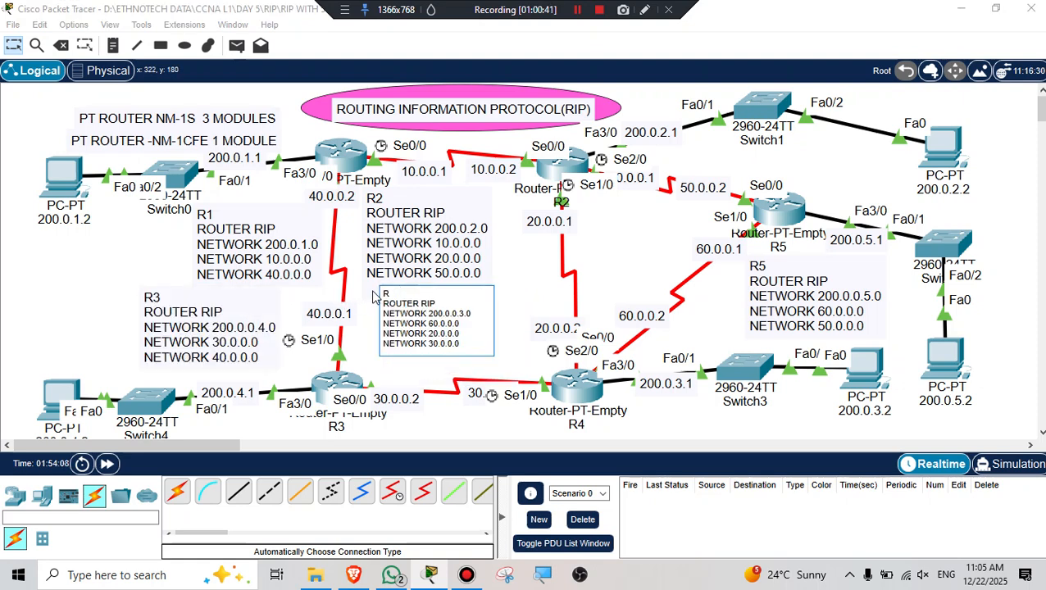
{"action": "left_click", "coordinate": [527, 288]}
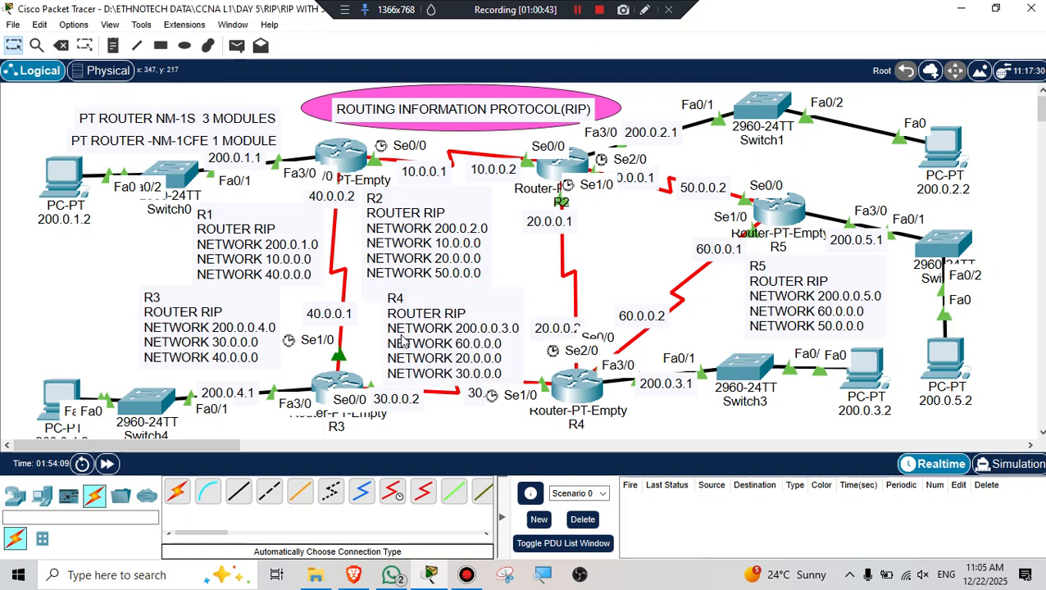
Copy the ROUTER RIP line and all four NETWORK lines from the R4 note.
{"action": "left_click", "coordinate": [399, 320]}
{"action": "left_click_drag", "start_coordinate": [384, 303], "coordinate": [466, 348]}
{"action": "key", "text": "ctrl+c"}
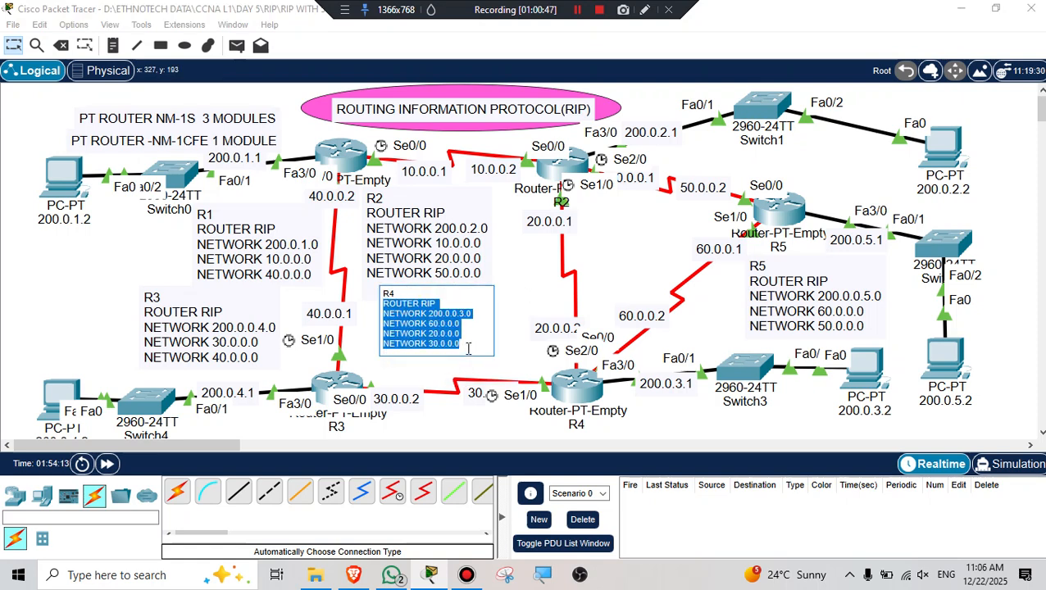
Open router R4's command line and enter global configuration mode with EN and CONF T.
{"action": "left_click", "coordinate": [574, 384]}
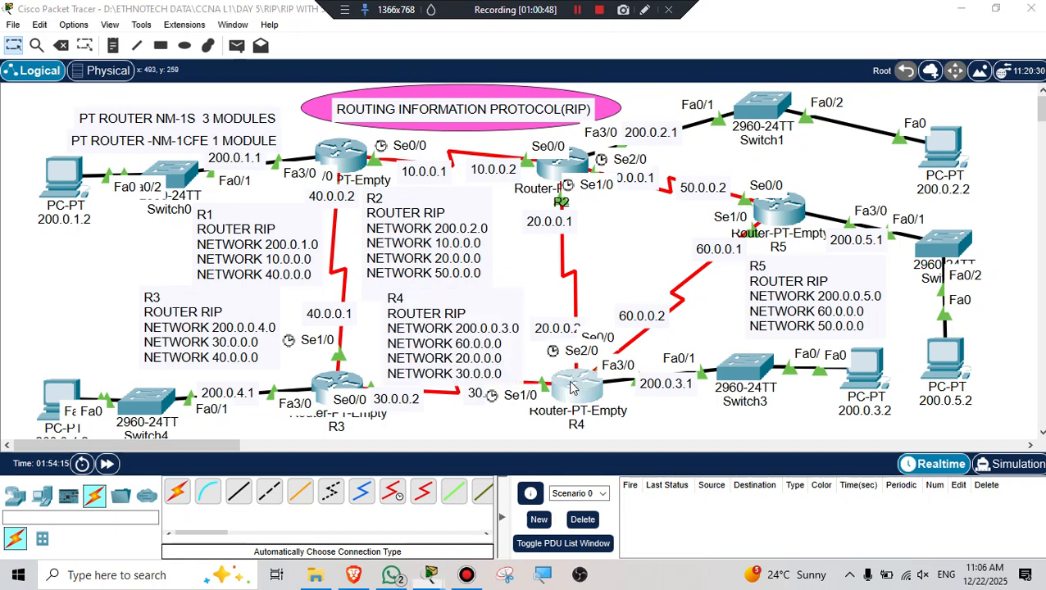
{"action": "left_click", "coordinate": [572, 387]}
{"action": "left_click", "coordinate": [423, 56]}
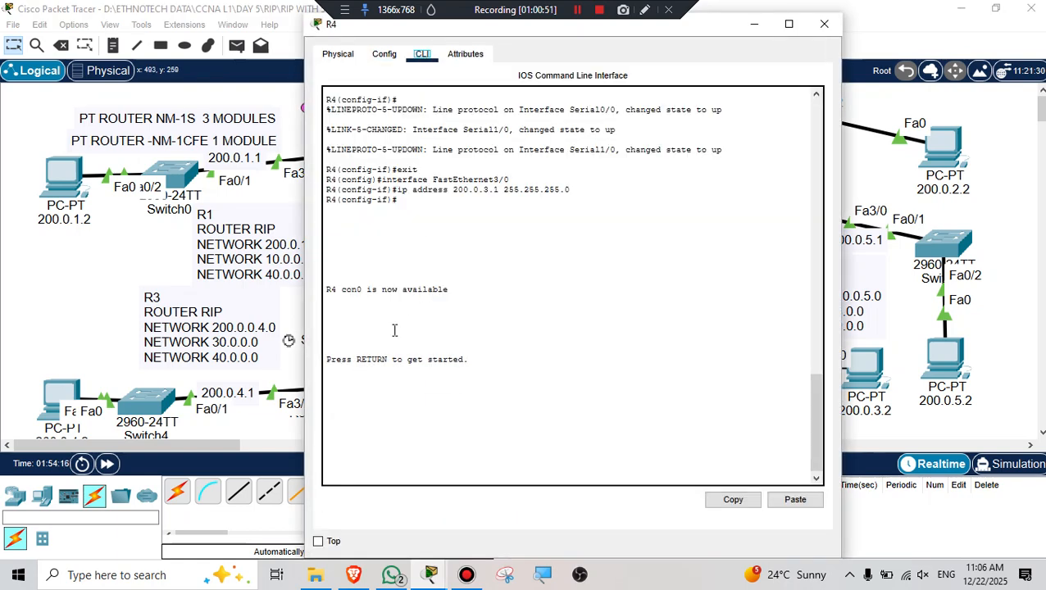
{"action": "key", "text": "Return"}
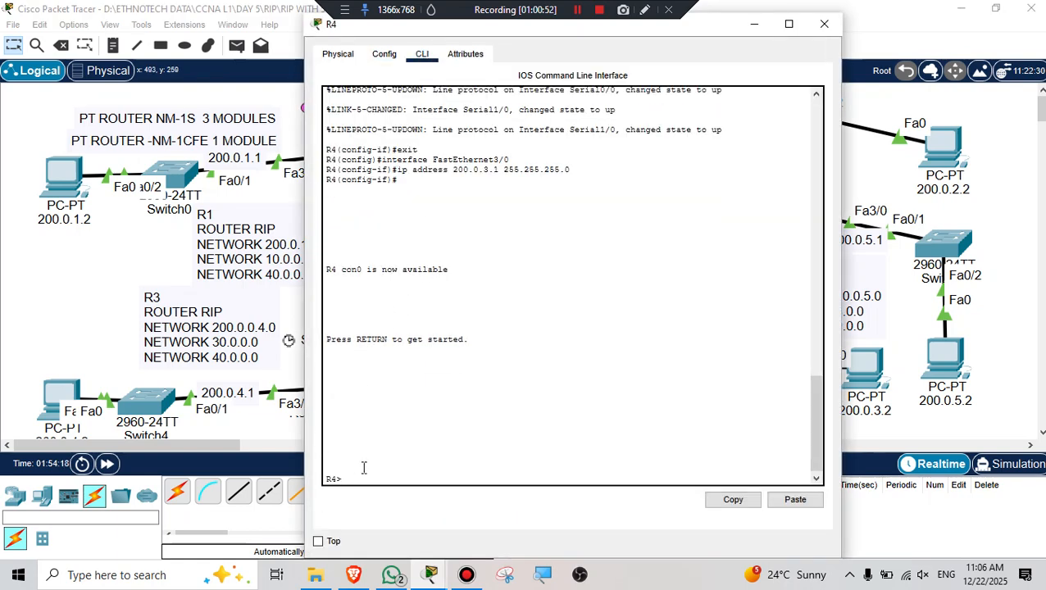
{"action": "type", "text": "EN"}
{"action": "key", "text": "Return"}
{"action": "type", "text": "C"}
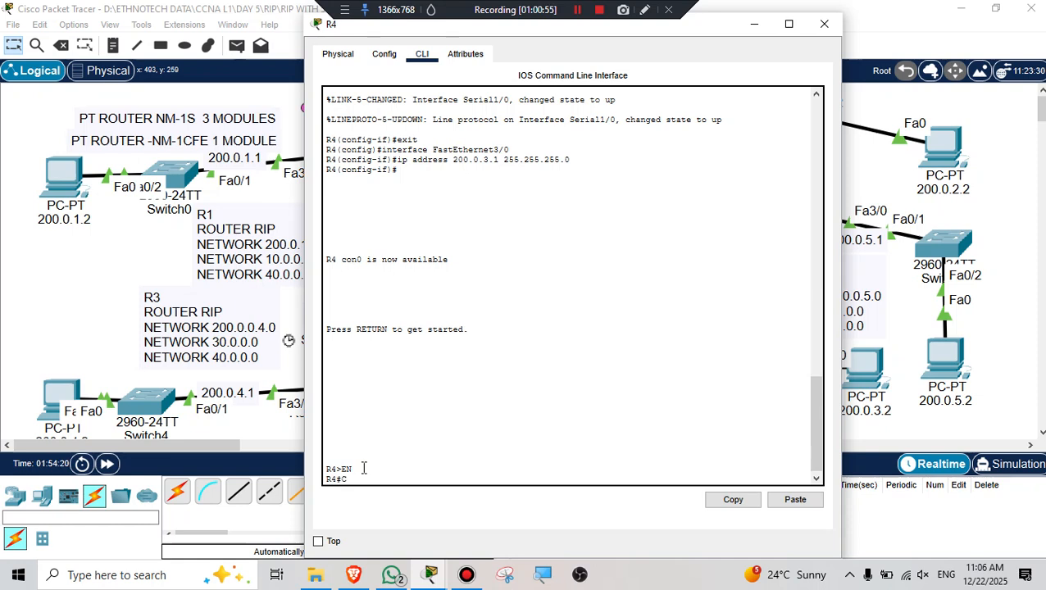
{"action": "type", "text": "ONF T"}
{"action": "key", "text": "Return"}
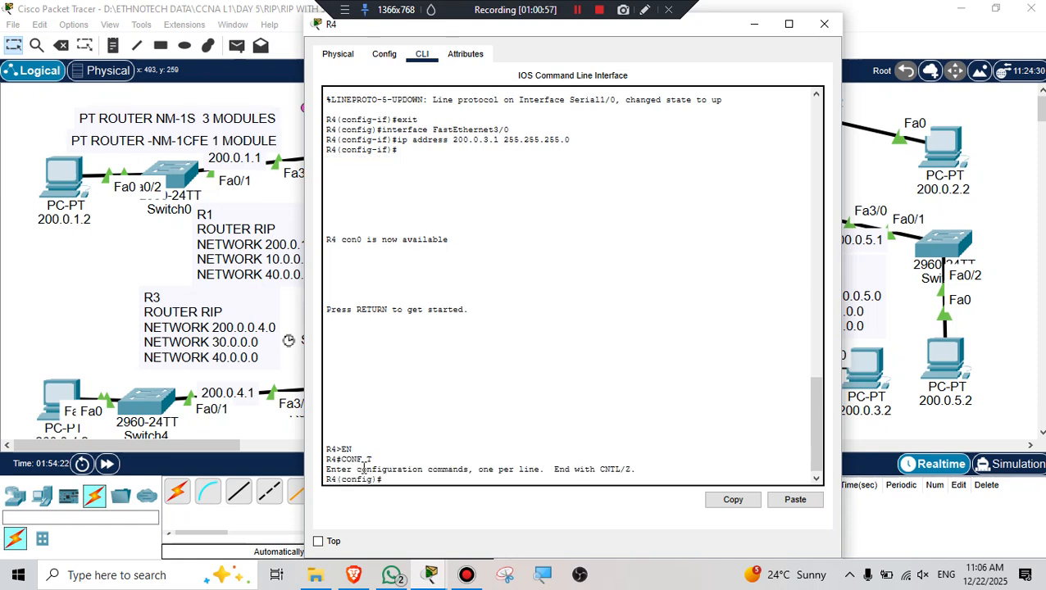
Paste the copied RIP commands into R4's command line and run them through NETWORK 30.0.0.0.
{"action": "right_click", "coordinate": [399, 486]}
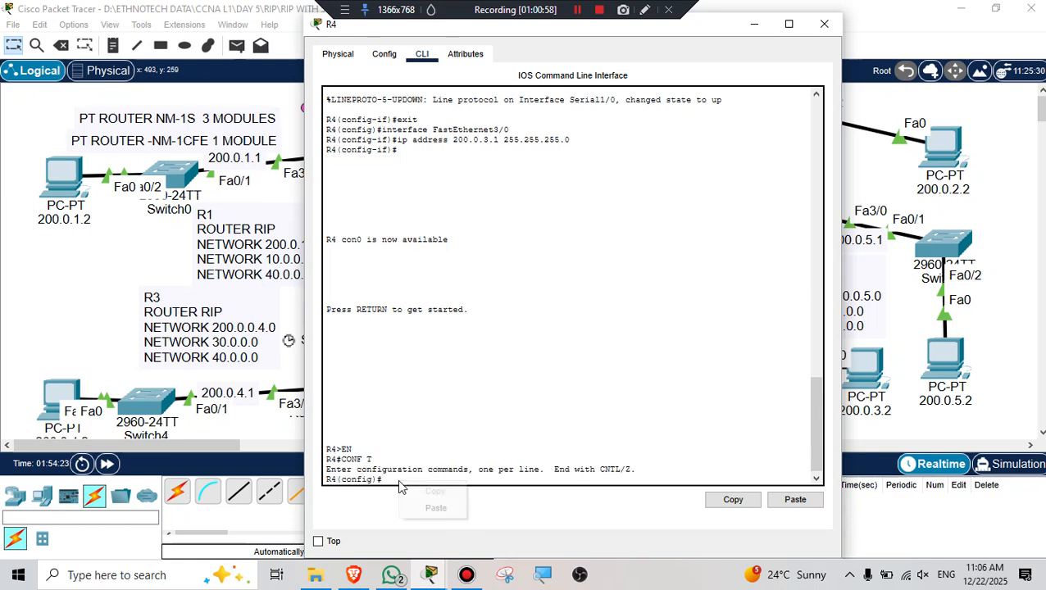
{"action": "left_click", "coordinate": [435, 508]}
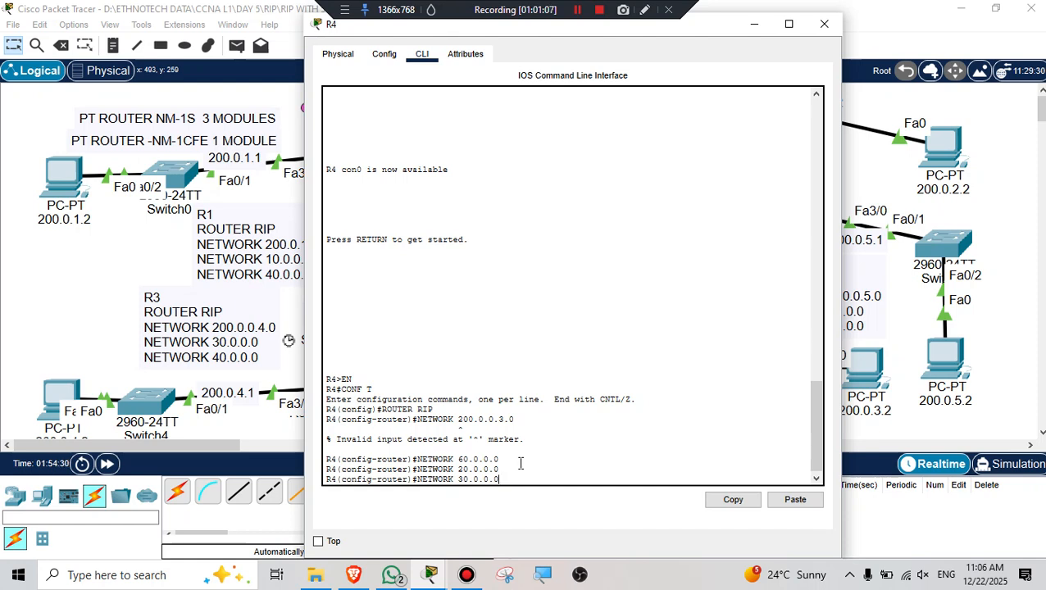
{"action": "key", "text": "Return"}
Advertise network 200.0.3.0 in R4's RIP configuration and close R4's window.
{"action": "type", "text": "NE"}
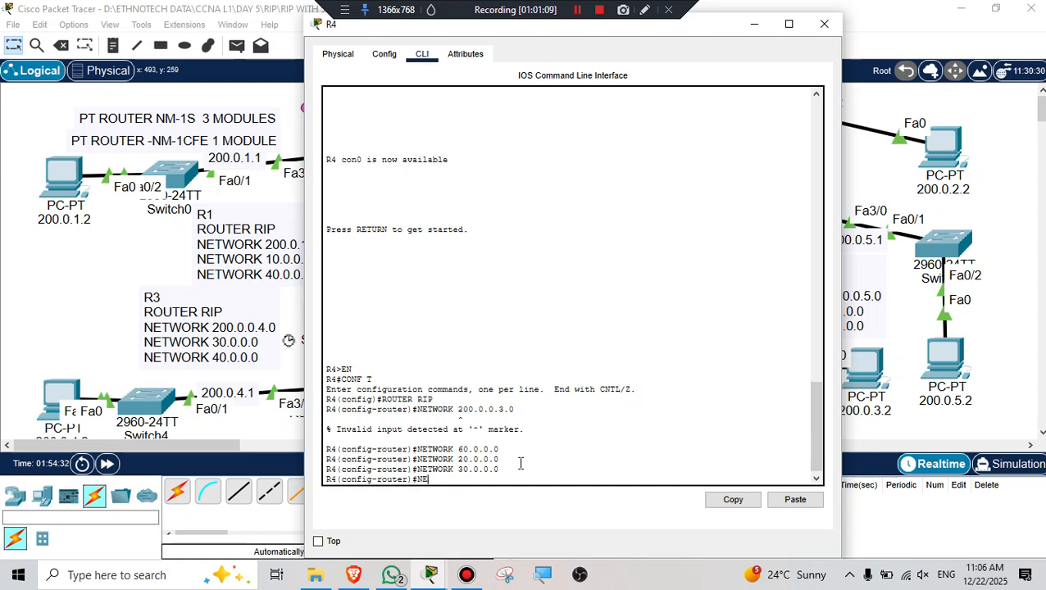
{"action": "type", "text": "TWORK 200.0.3.0"}
{"action": "key", "text": "Return"}
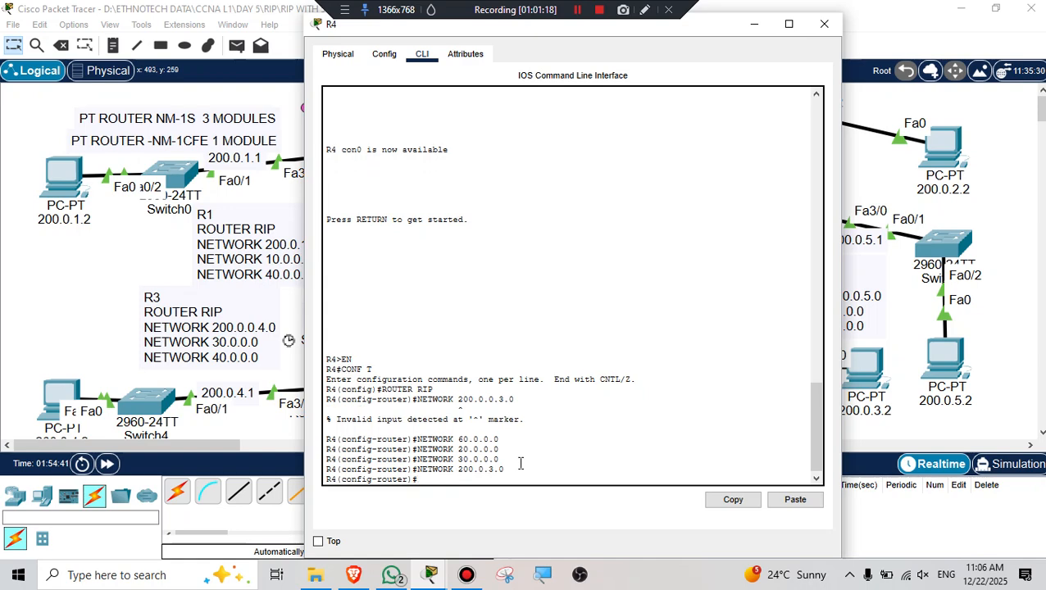
{"action": "left_click", "coordinate": [824, 23]}
Correct the first network line in the R4 note to NETWORK 200.0.3.0.
{"action": "double_click", "coordinate": [496, 336]}
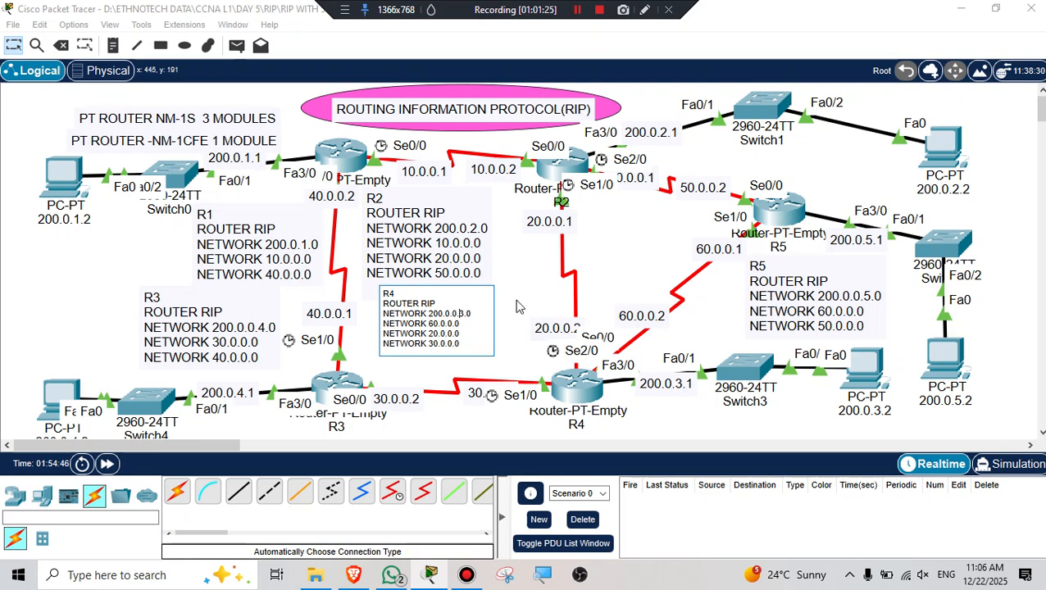
{"action": "key", "text": "BackSpace"}
{"action": "key", "text": "BackSpace"}
{"action": "left_click", "coordinate": [551, 311]}
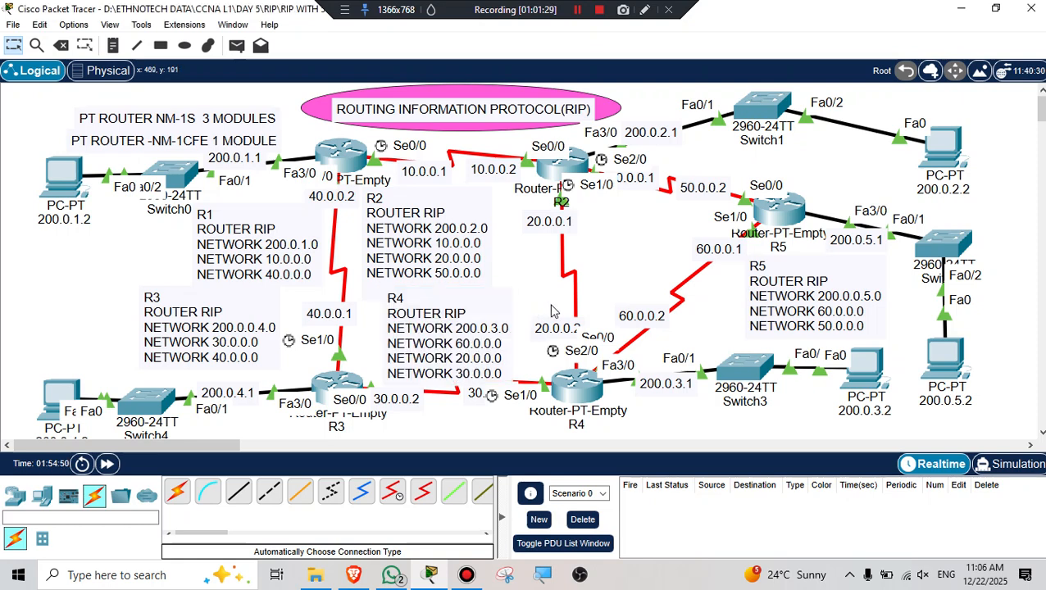
Correct the first network line in the R3 note to NETWORK 200.0.4.0.
{"action": "double_click", "coordinate": [254, 329]}
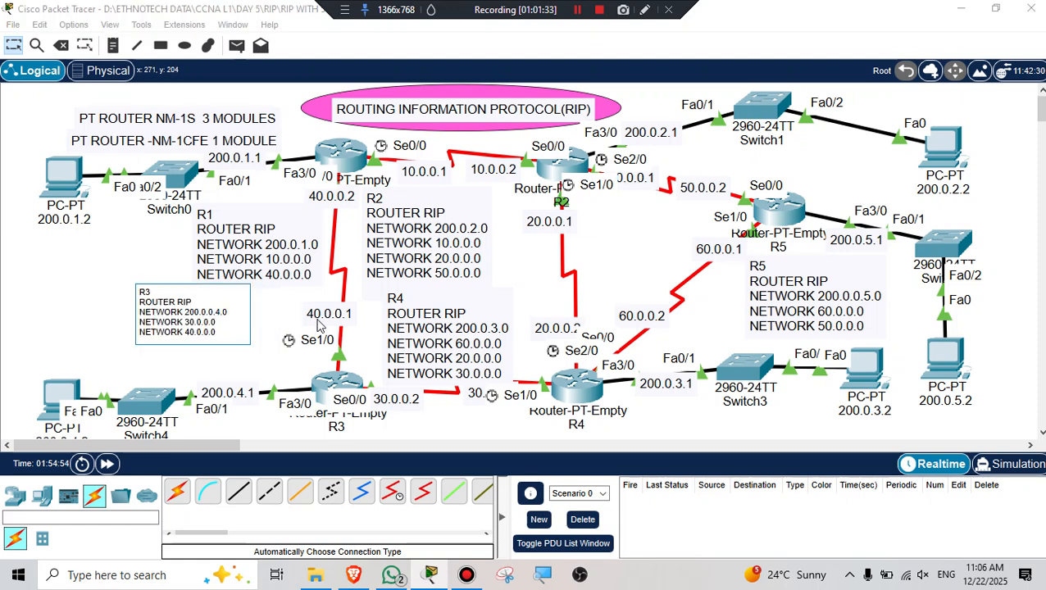
{"action": "key", "text": "BackSpace"}
{"action": "key", "text": "BackSpace"}
{"action": "left_click", "coordinate": [276, 305]}
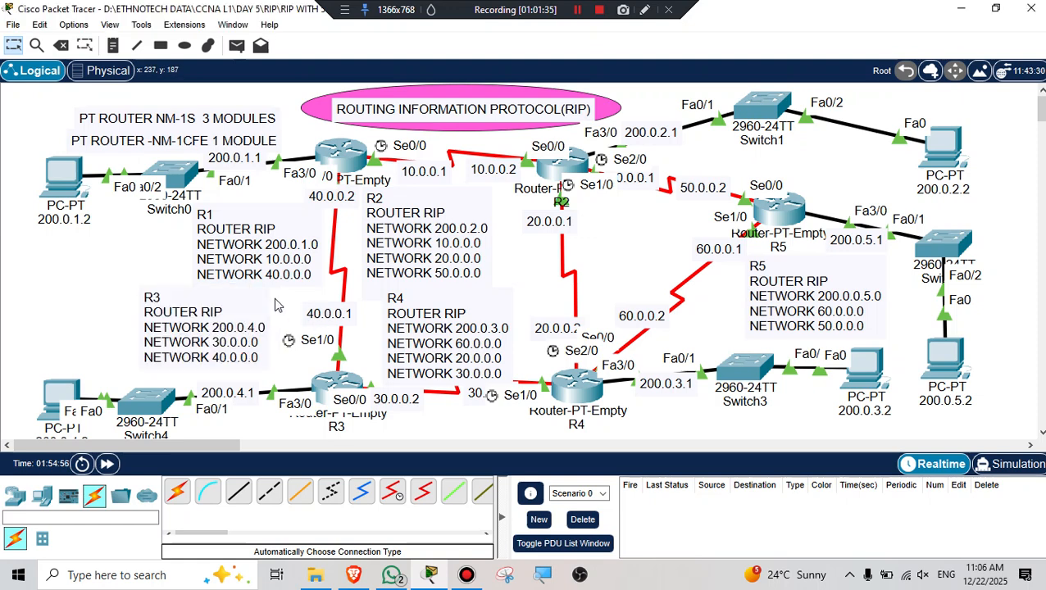
Copy the ROUTER RIP line and the three NETWORK lines from the R3 note.
{"action": "double_click", "coordinate": [233, 347]}
{"action": "left_click_drag", "start_coordinate": [214, 333], "coordinate": [127, 299]}
{"action": "key", "text": "ctrl+c"}
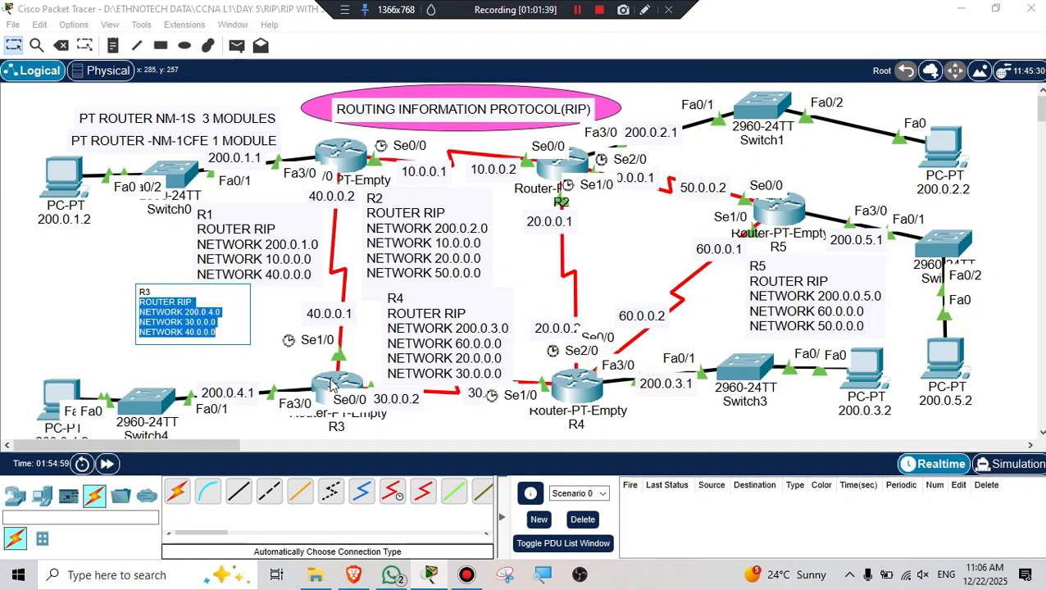
Open router R3's command line and enter global configuration mode with EN and CONF T.
{"action": "left_click", "coordinate": [332, 384]}
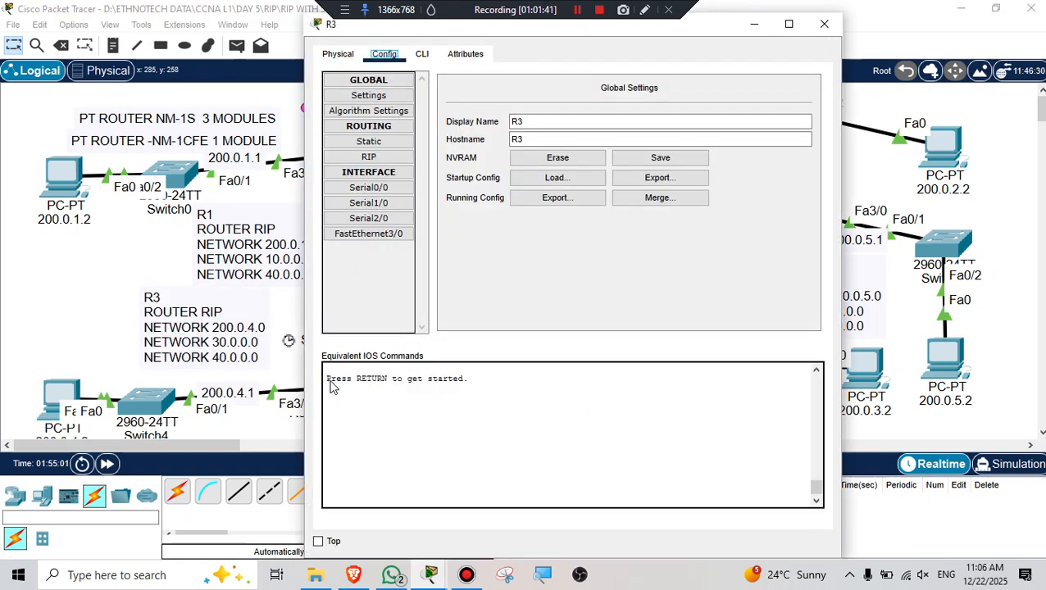
{"action": "left_click", "coordinate": [422, 55]}
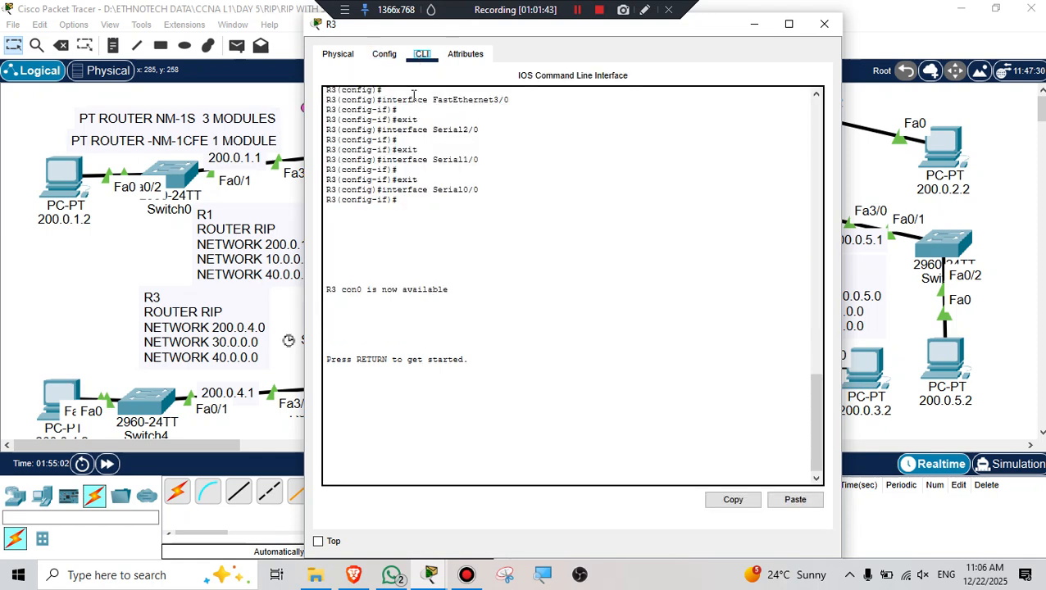
{"action": "left_click", "coordinate": [391, 464]}
{"action": "key", "text": "Return"}
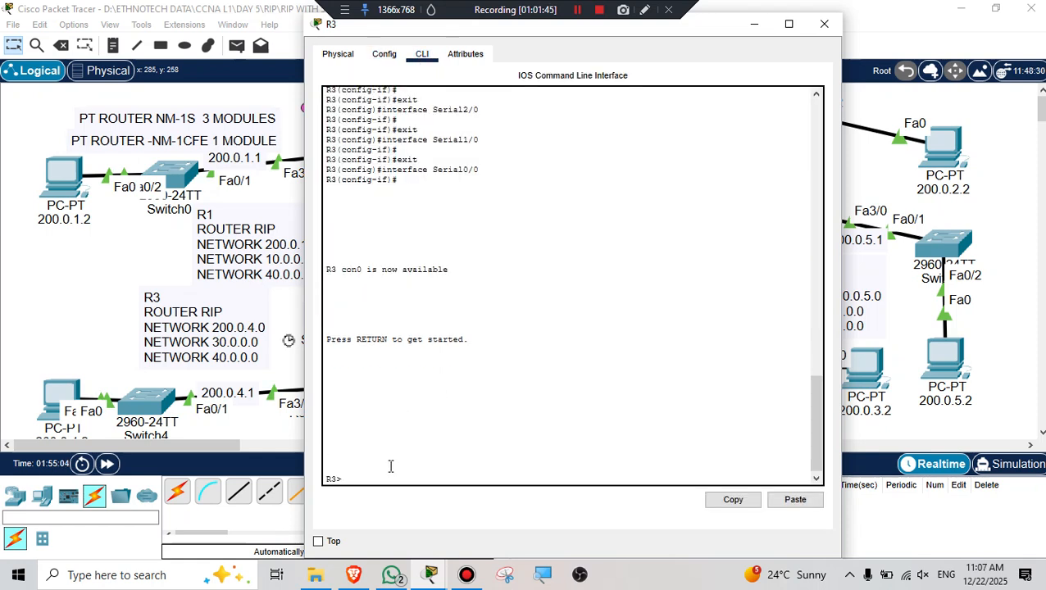
{"action": "type", "text": "EN"}
{"action": "key", "text": "Return"}
{"action": "type", "text": "CO"}
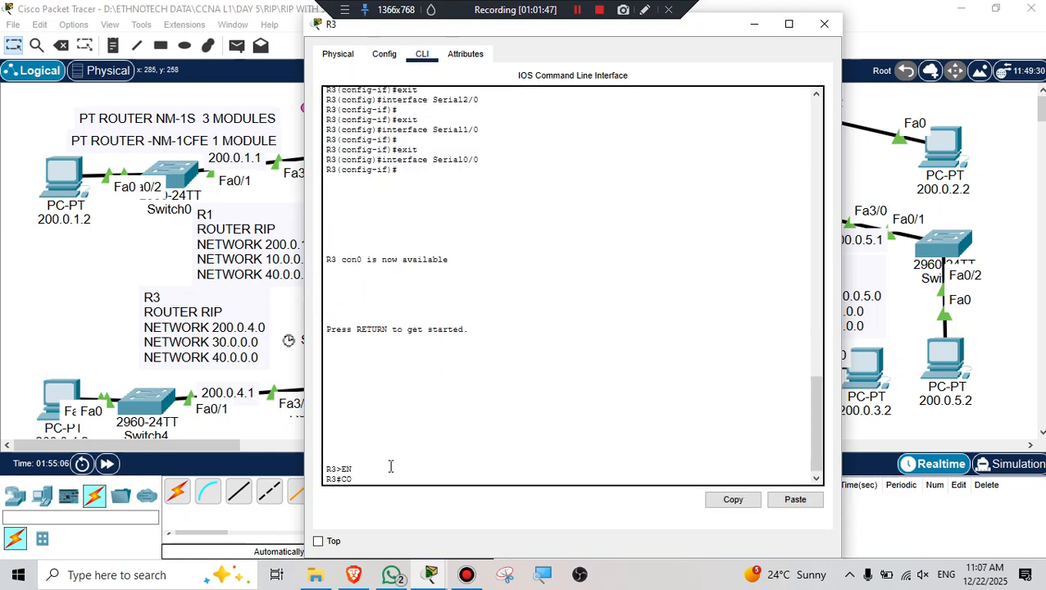
{"action": "type", "text": "NF T"}
{"action": "key", "text": "Return"}
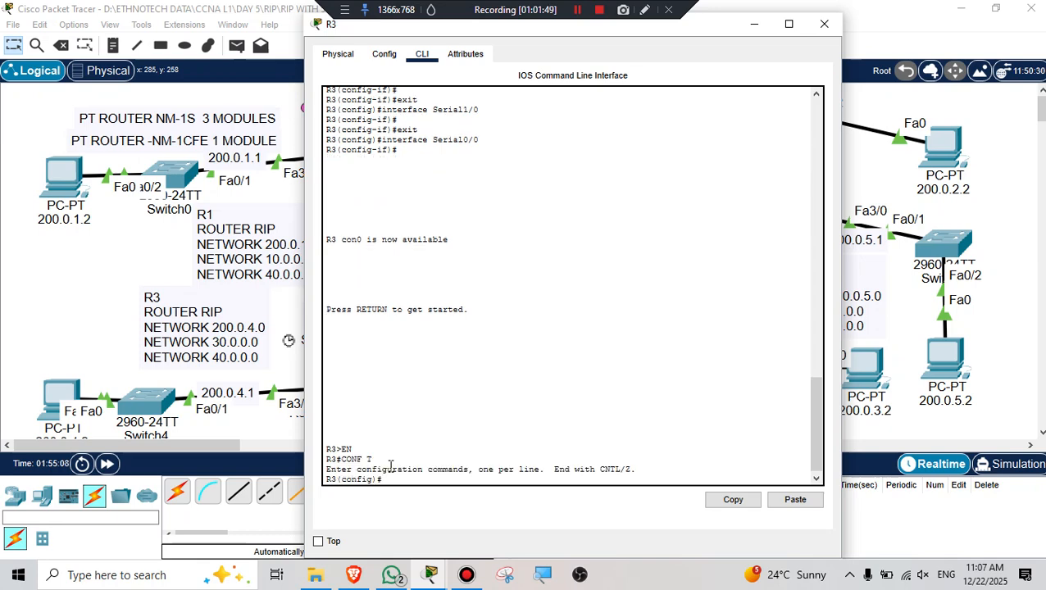
Paste and run the copied RIP commands for networks 200.0.4.0, 30.0.0.0 and 40.0.0.0 on R3, then exit RIP configuration and close its window.
{"action": "right_click", "coordinate": [391, 474]}
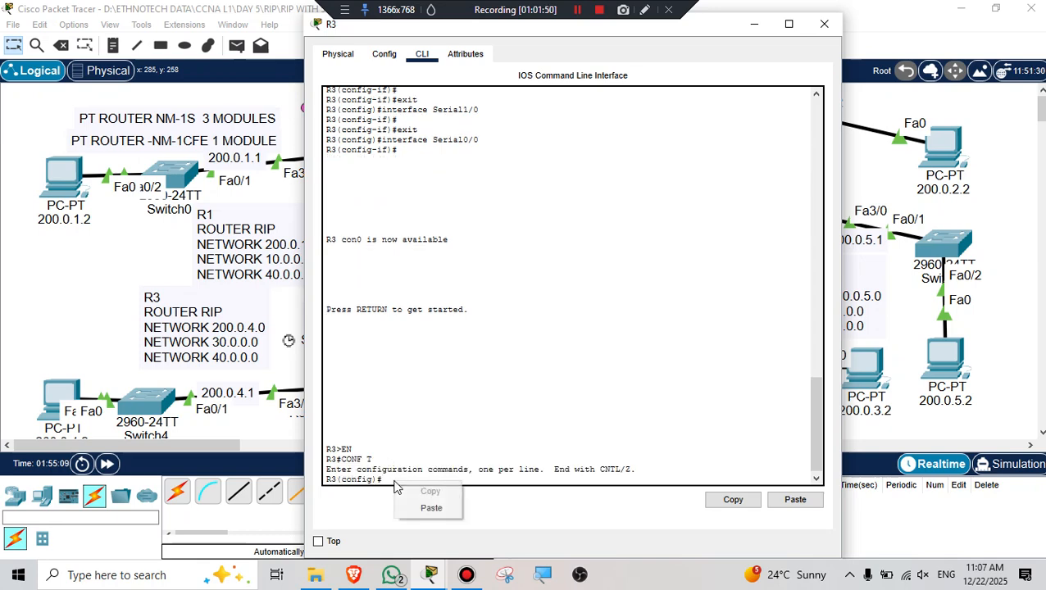
{"action": "left_click", "coordinate": [435, 510]}
{"action": "key", "text": "Return"}
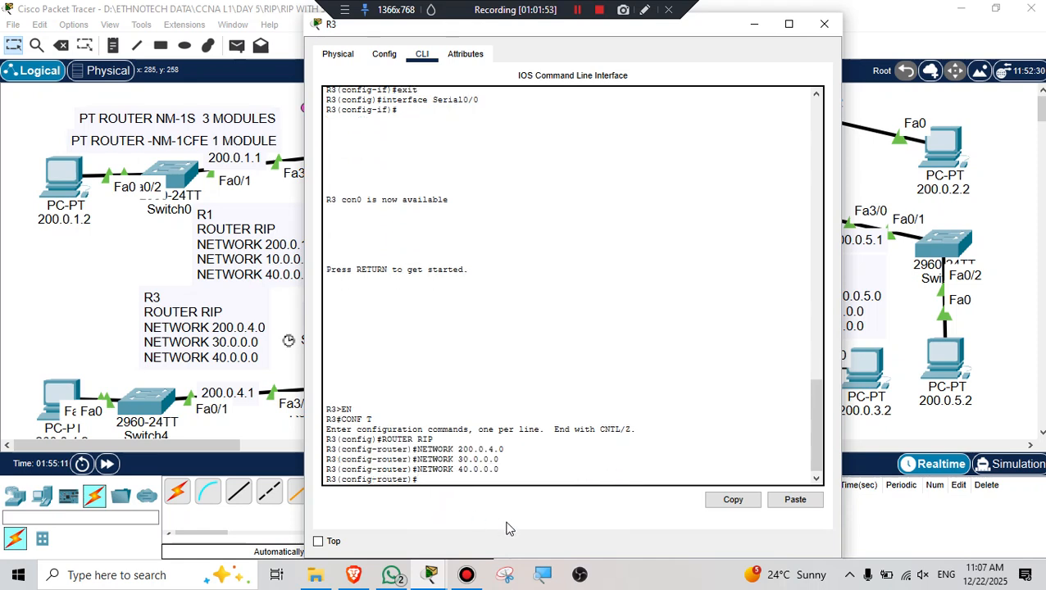
{"action": "type", "text": "EXIT"}
{"action": "key", "text": "Return"}
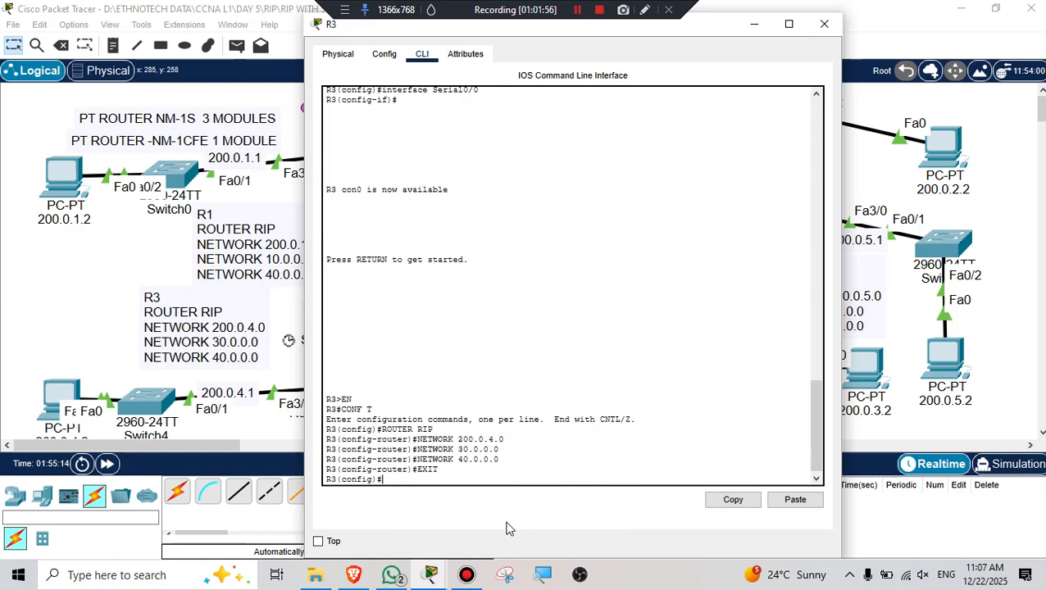
{"action": "left_click", "coordinate": [825, 24]}
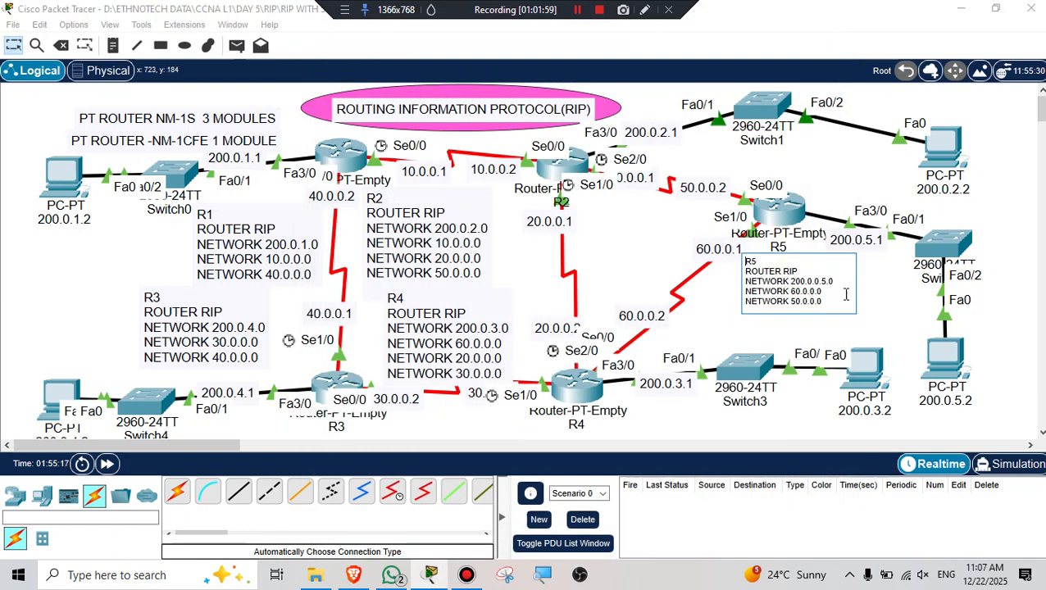
Correct the R5 note's first network to 200.0.5.0 and copy its ROUTER RIP and three NETWORK lines.
{"action": "left_click", "coordinate": [823, 280]}
{"action": "key", "text": "BackSpace"}
{"action": "key", "text": "BackSpace"}
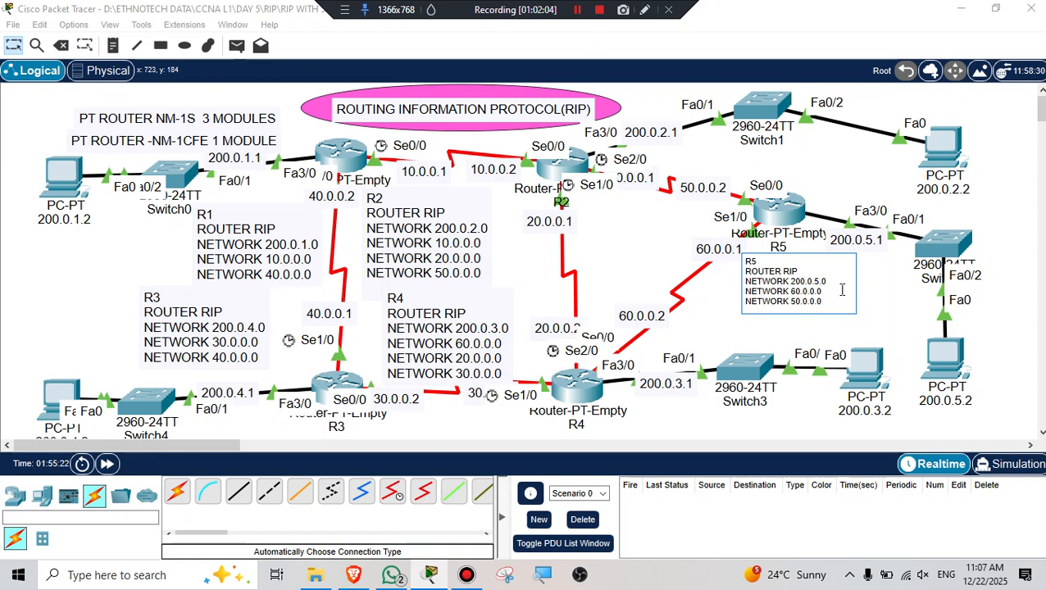
{"action": "left_click_drag", "start_coordinate": [823, 302], "coordinate": [744, 271]}
{"action": "key", "text": "ctrl+c"}
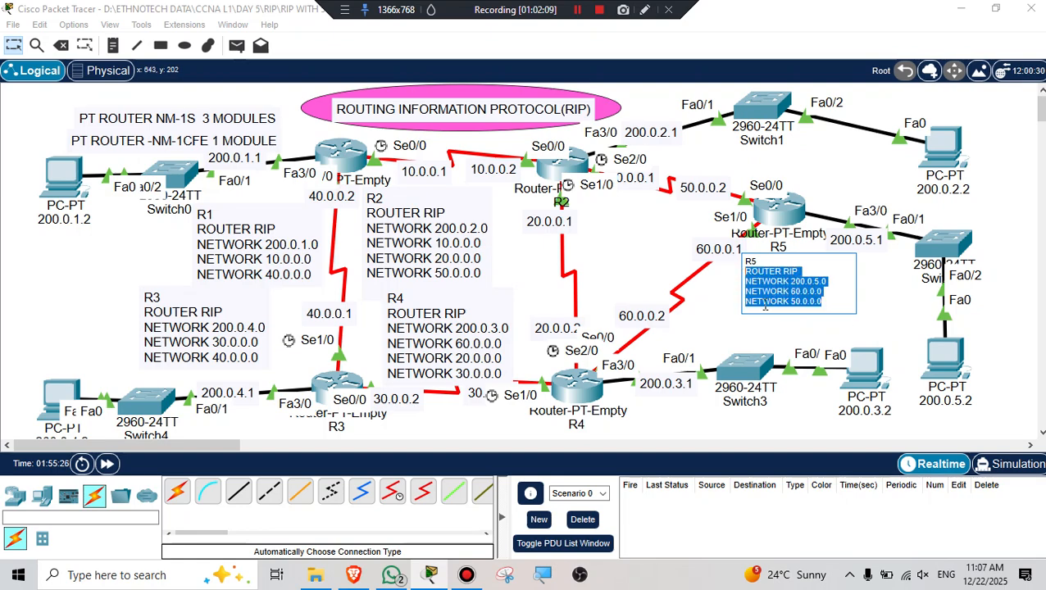
Open router R5's command line and enter global configuration mode with EN and CONF T.
{"action": "left_click", "coordinate": [779, 208]}
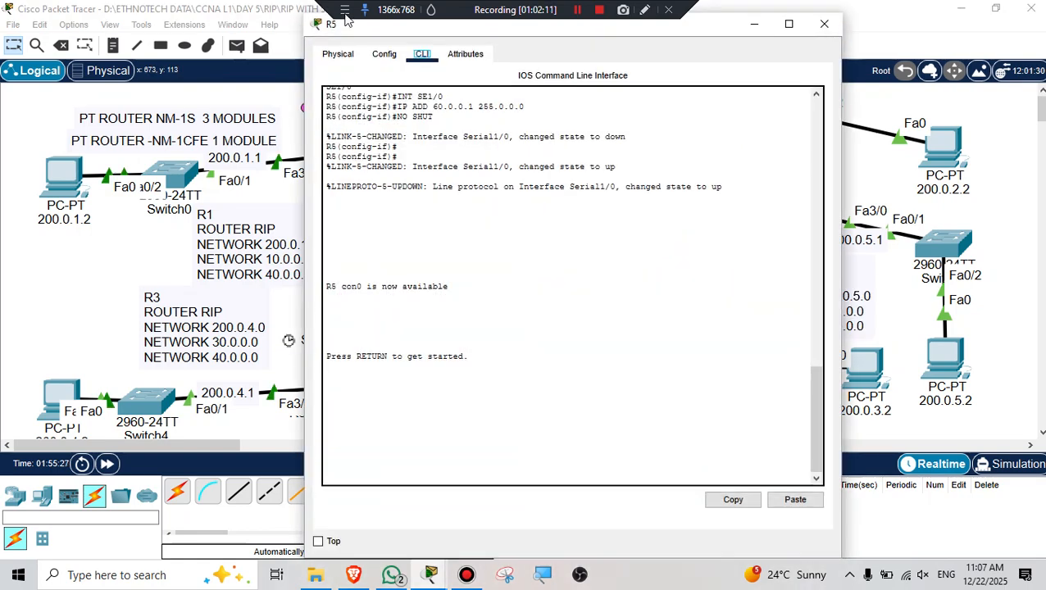
{"action": "left_click", "coordinate": [402, 468]}
{"action": "key", "text": "Return"}
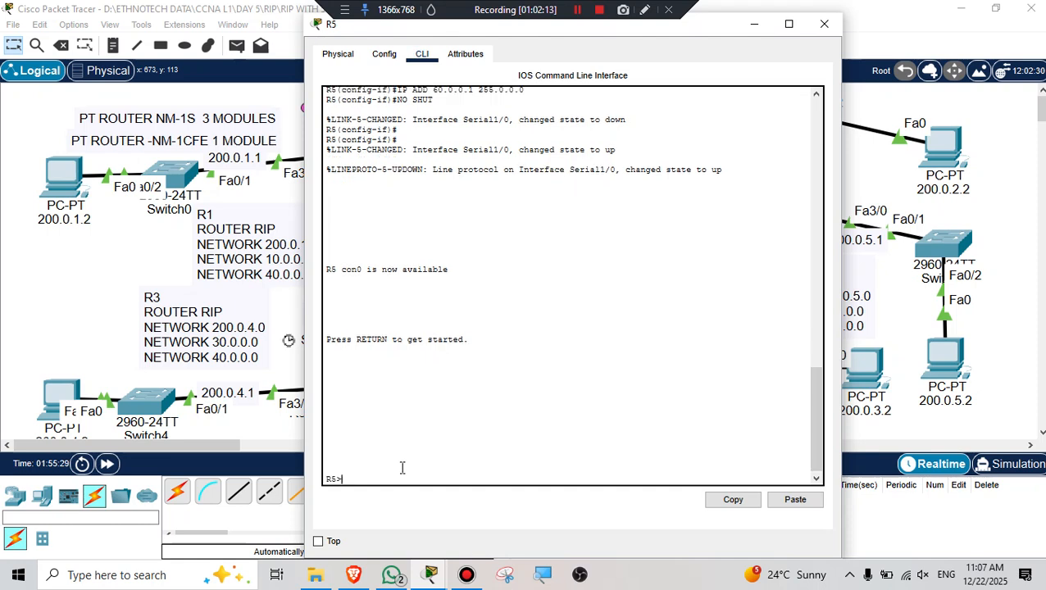
{"action": "type", "text": "EN"}
{"action": "key", "text": "Return"}
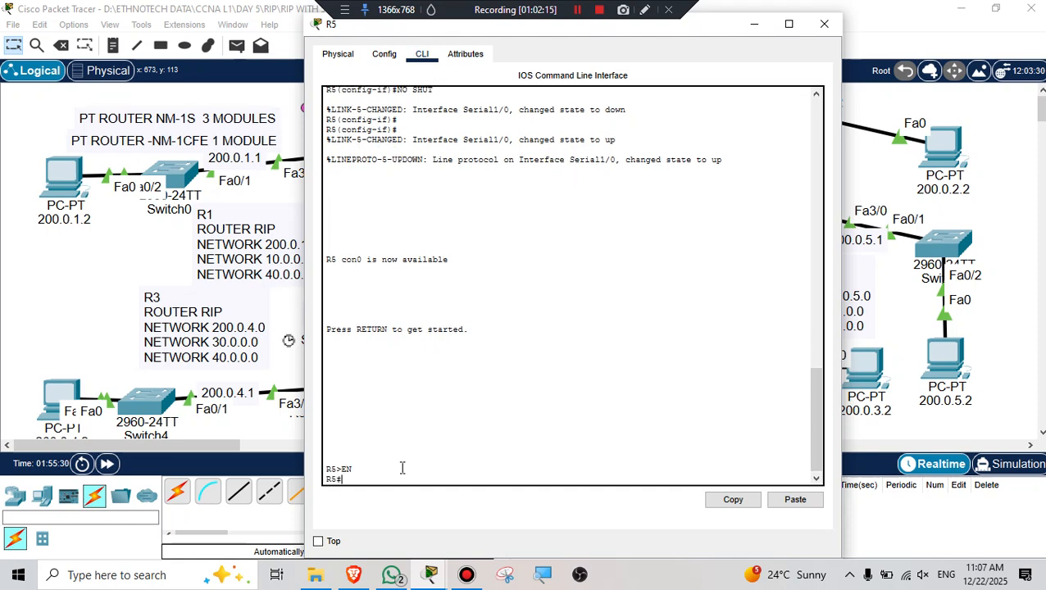
{"action": "type", "text": "CONF T"}
{"action": "key", "text": "Return"}
Paste and run the copied RIP commands for networks 200.0.5.0, 60.0.0.0 and 50.0.0.0 on R5, then exit RIP configuration and close its window.
{"action": "right_click", "coordinate": [397, 484]}
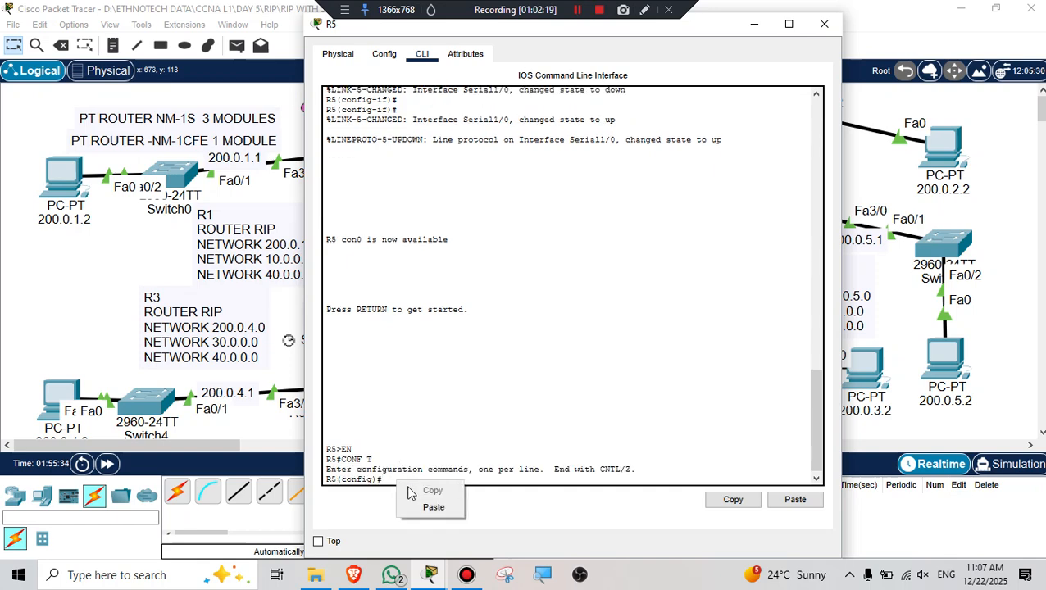
{"action": "left_click", "coordinate": [428, 505]}
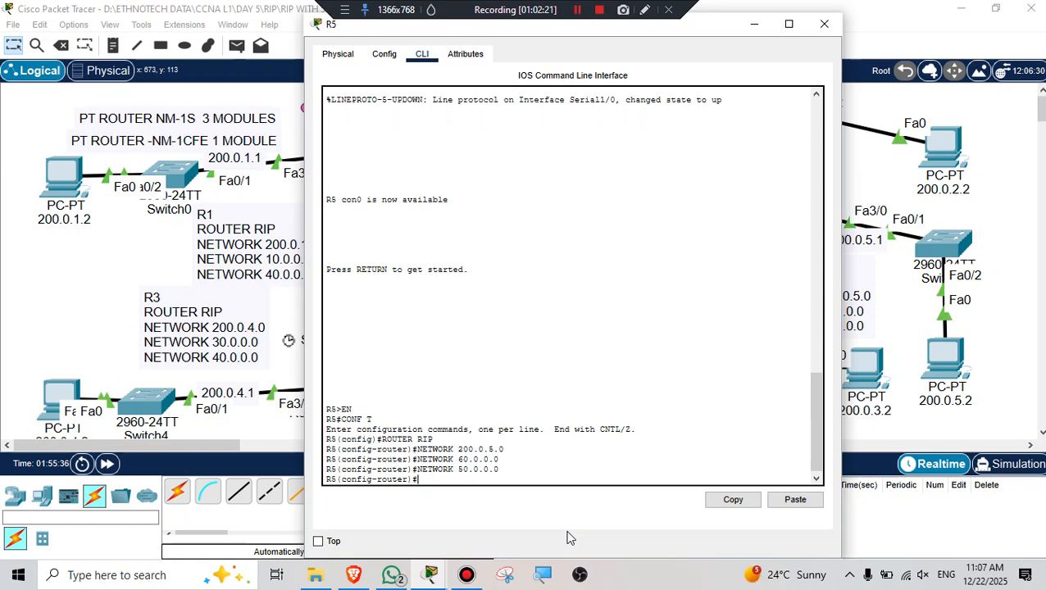
{"action": "type", "text": "EXIT"}
{"action": "key", "text": "Return"}
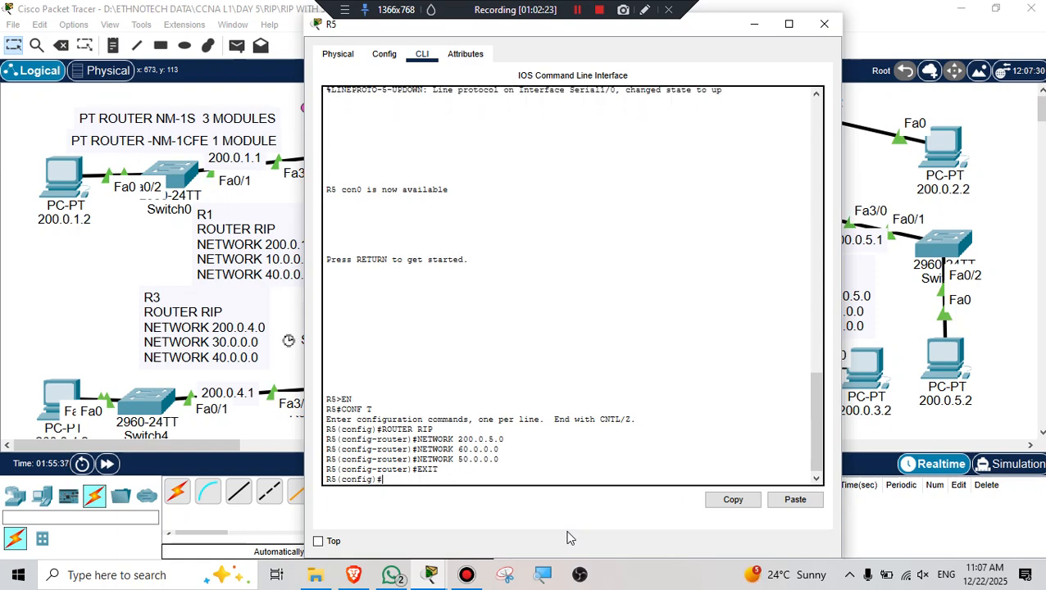
{"action": "left_click", "coordinate": [824, 24]}
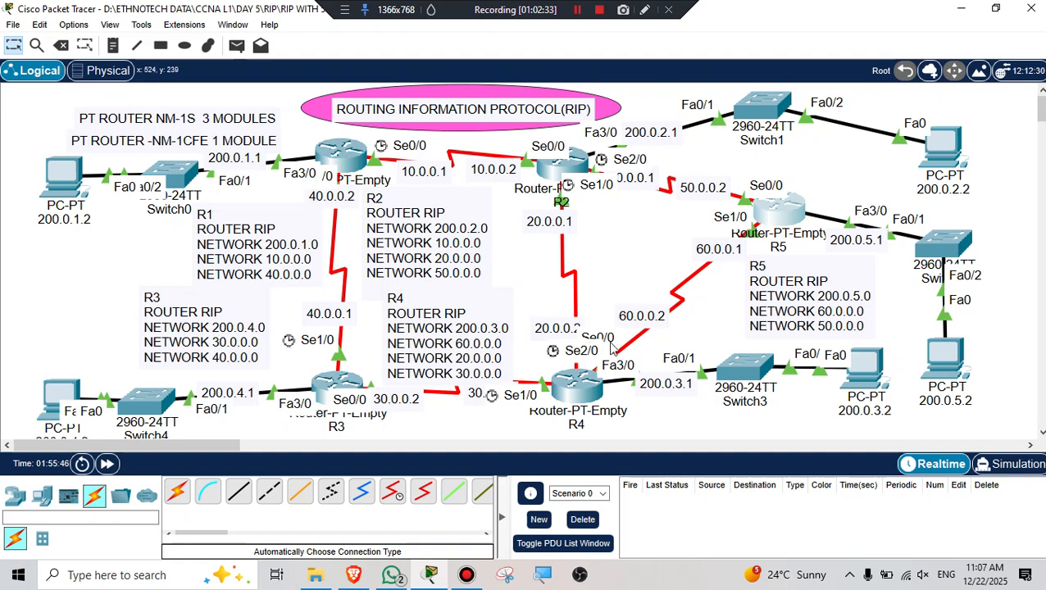
Reopen R5's command line and try to run SHOW IP ROUTE from global configuration mode.
{"action": "mouse_move", "coordinate": [792, 220]}
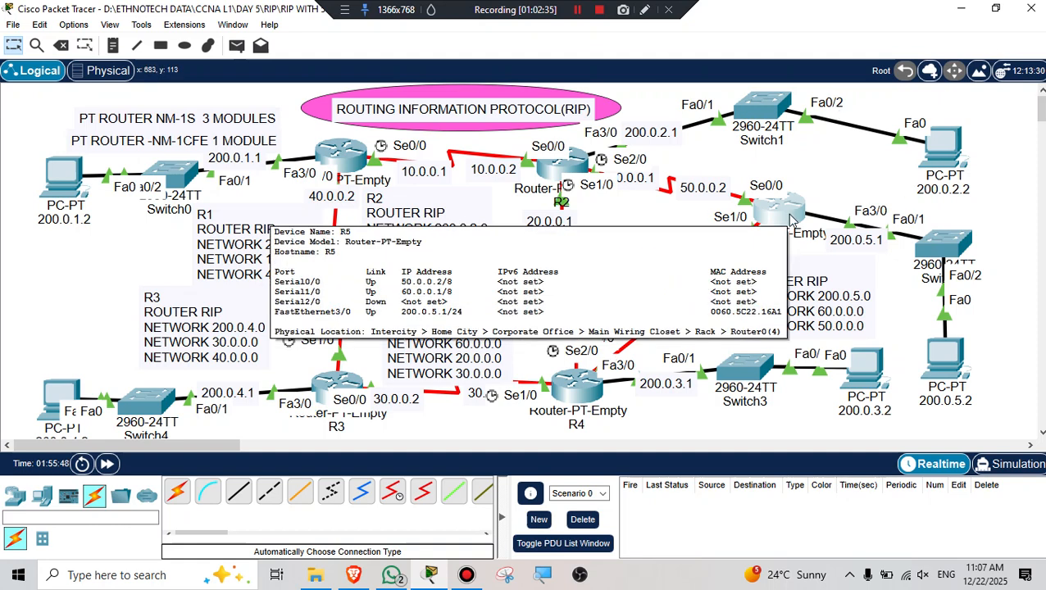
{"action": "left_click", "coordinate": [779, 213]}
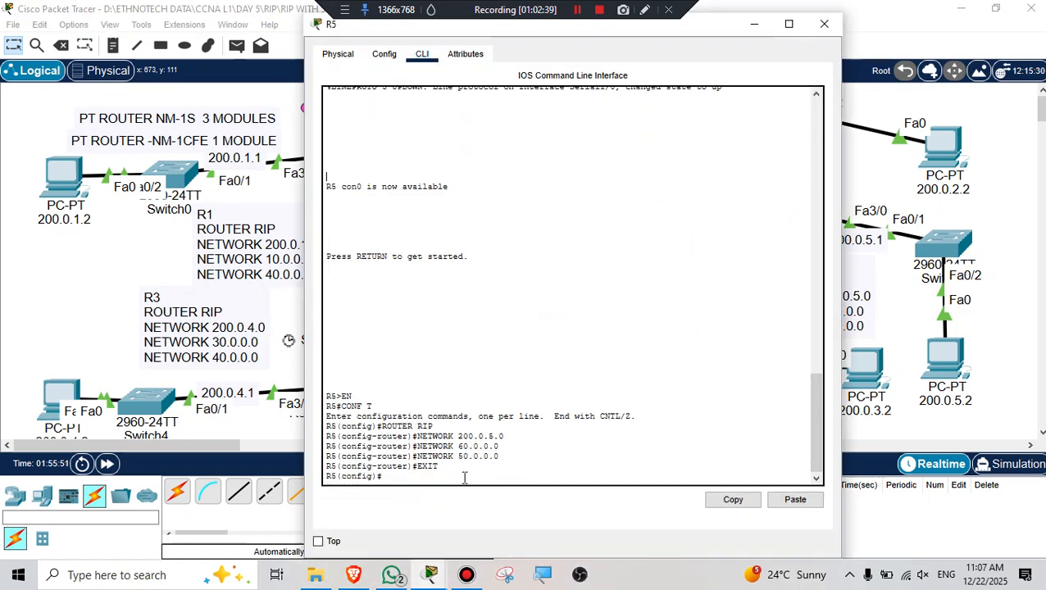
{"action": "type", "text": "SHOW IP ROUTE"}
{"action": "key", "text": "Return"}
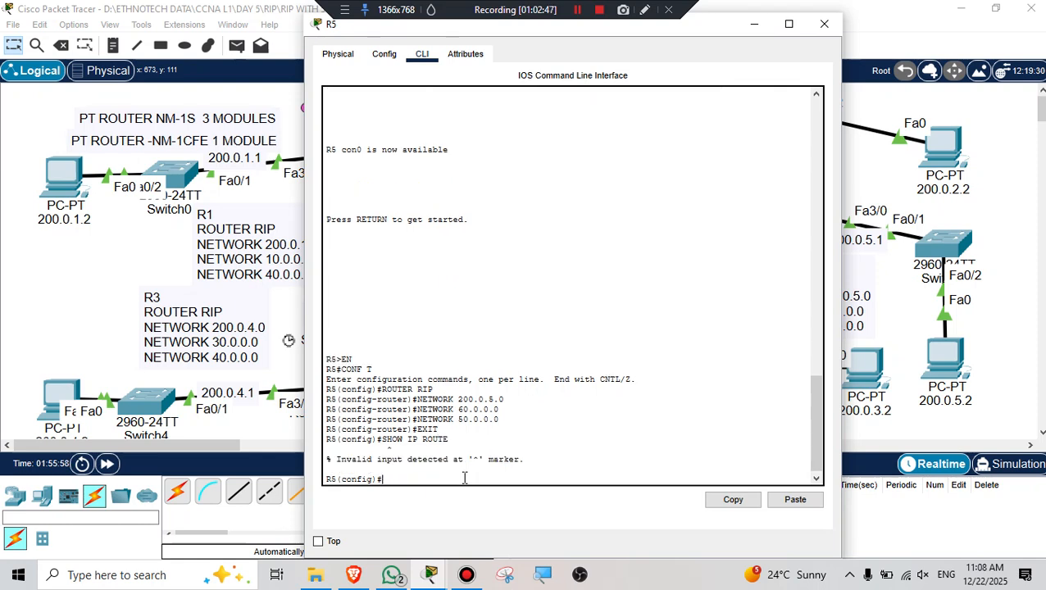
Exit R5's global configuration mode and display its routing table with SHOW IP ROUTE from privileged mode.
{"action": "type", "text": "EXIT"}
{"action": "key", "text": "Return"}
{"action": "key", "text": "Return"}
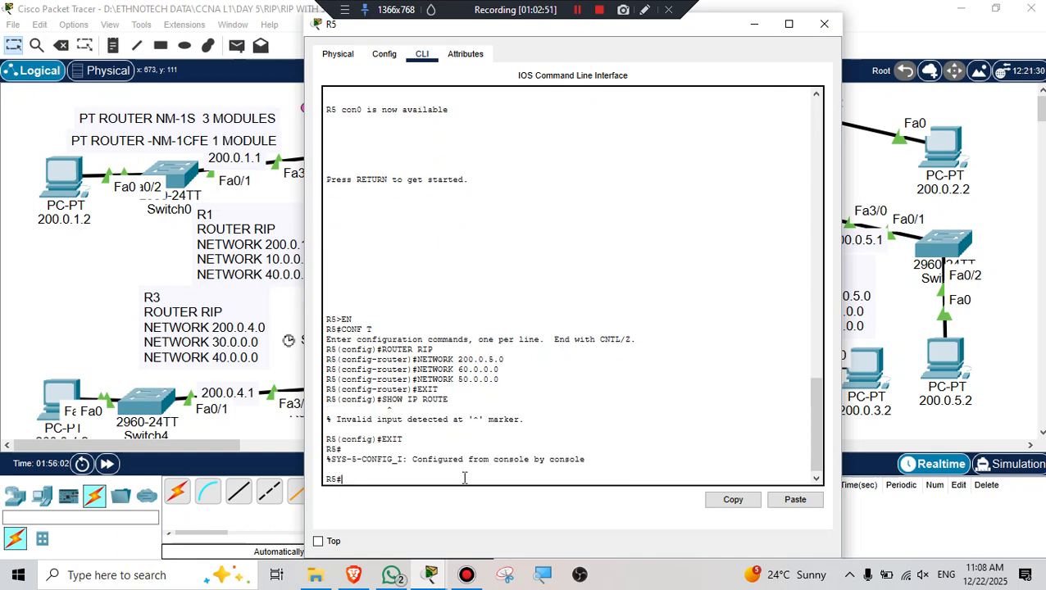
{"action": "type", "text": "SHOW IP ROUTE"}
{"action": "key", "text": "Return"}
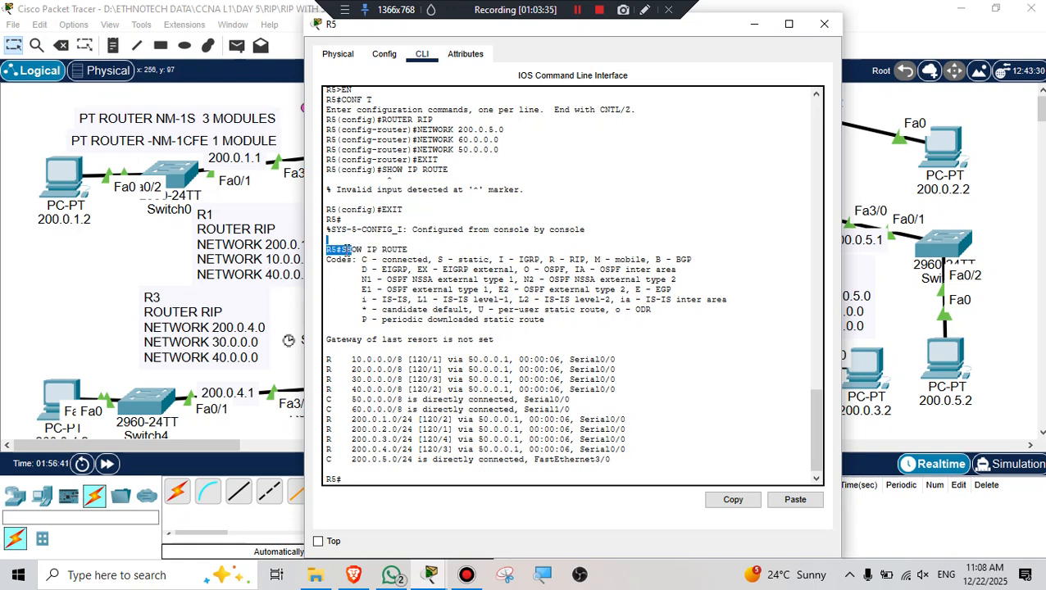
Highlight the SHOW IP ROUTE command in R5's output and examine it with Magnifier, then close Magnifier and the R5 window.
{"action": "left_click_drag", "start_coordinate": [328, 239], "coordinate": [410, 250]}
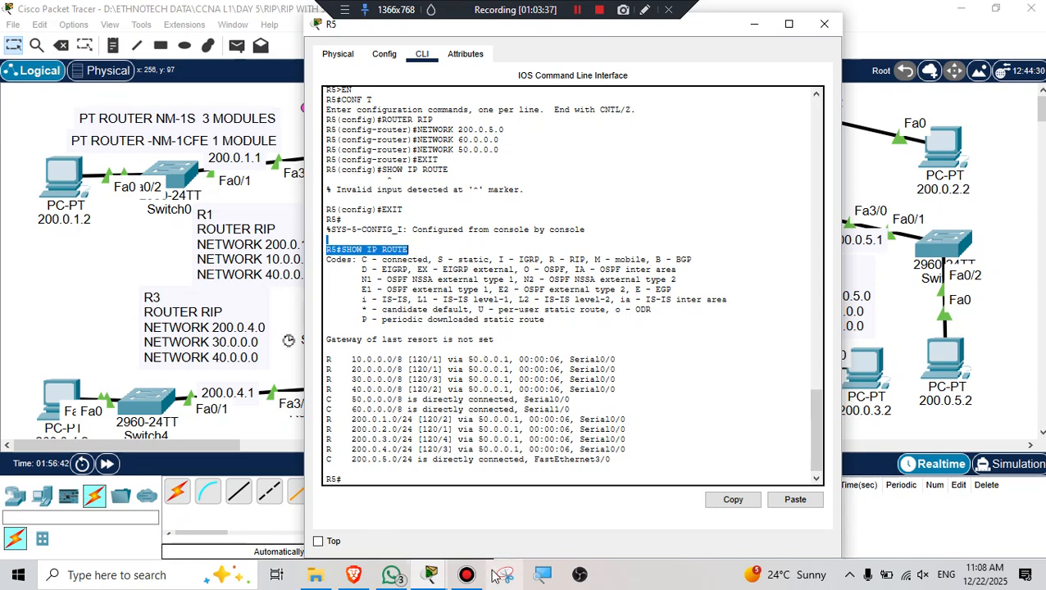
{"action": "left_click", "coordinate": [545, 579]}
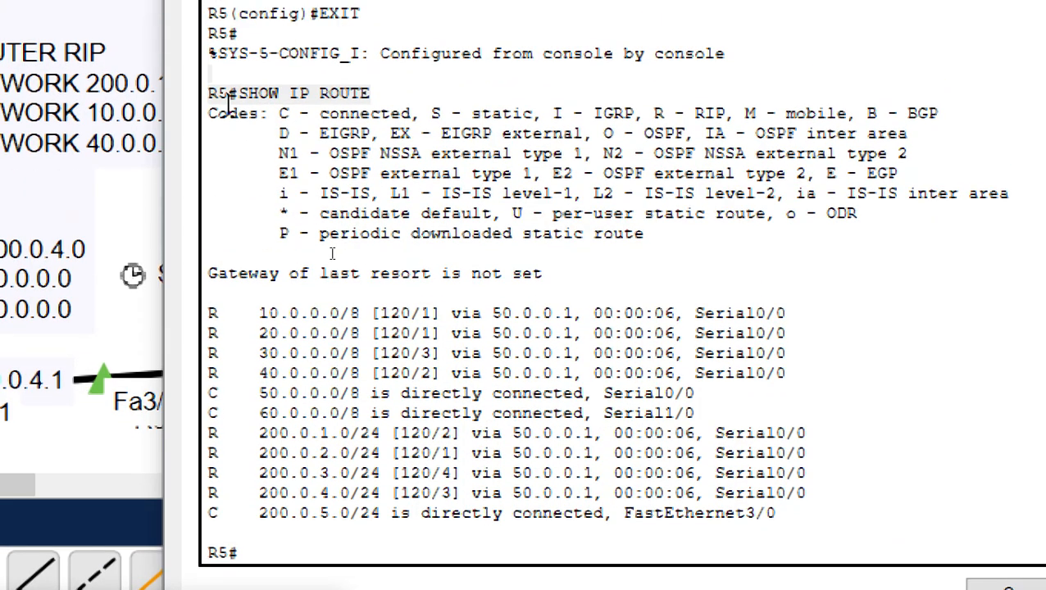
{"action": "left_click", "coordinate": [206, 60]}
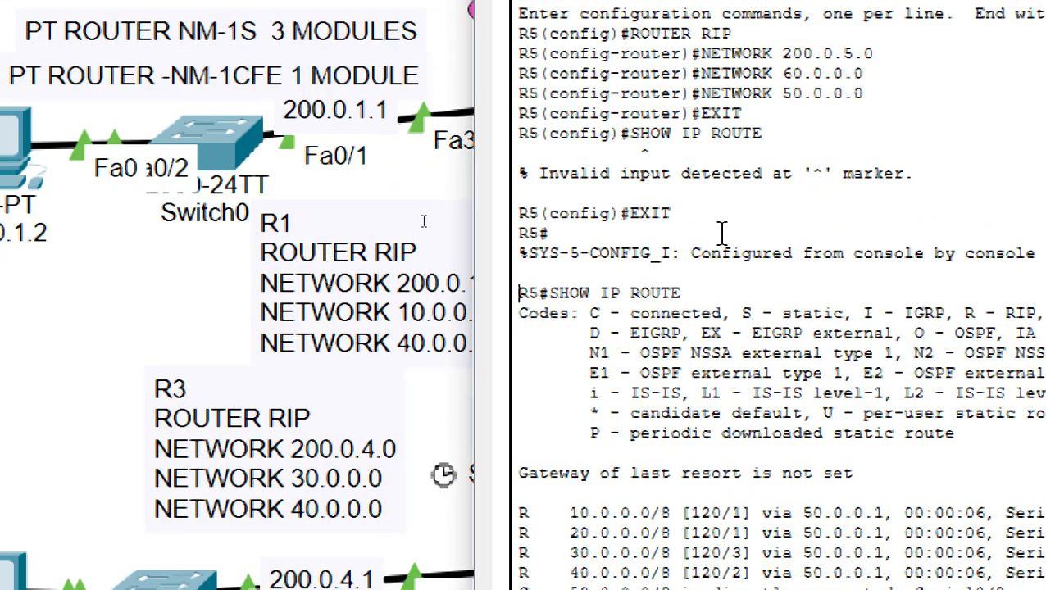
{"action": "left_click_drag", "start_coordinate": [687, 293], "coordinate": [508, 292]}
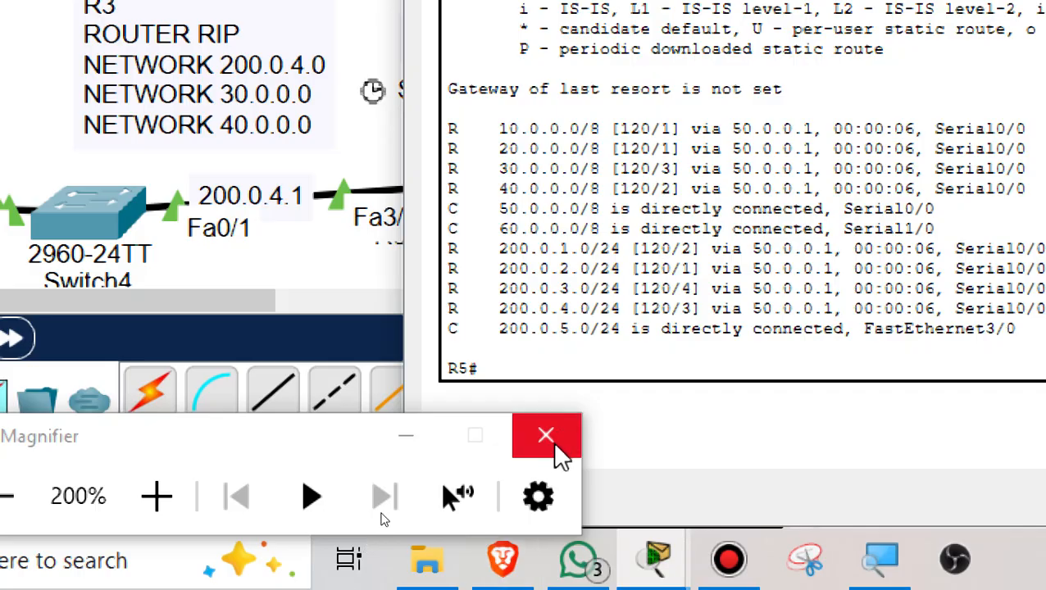
{"action": "left_click", "coordinate": [551, 438]}
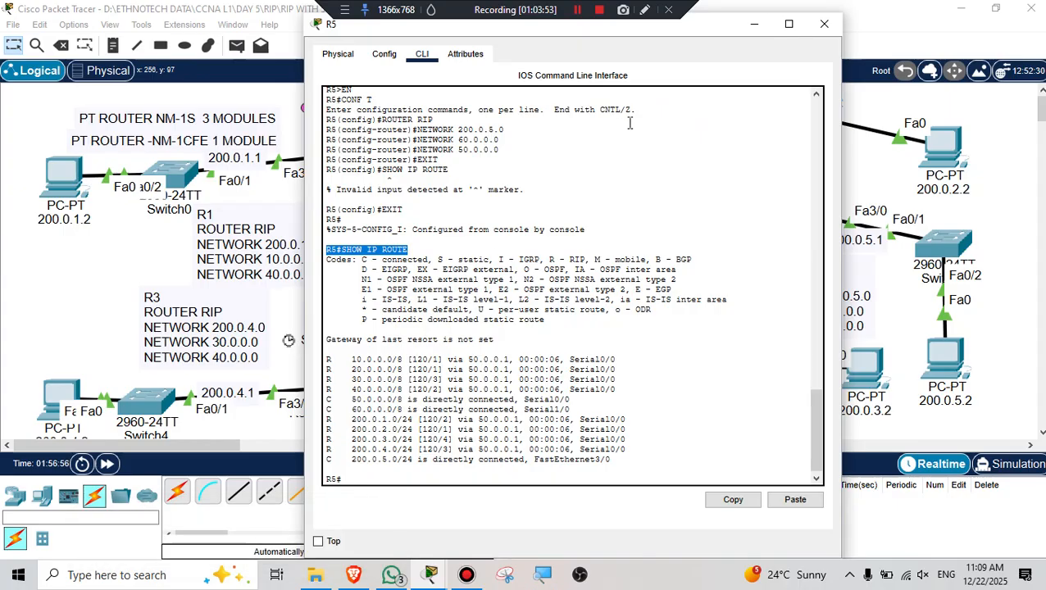
{"action": "left_click", "coordinate": [824, 25]}
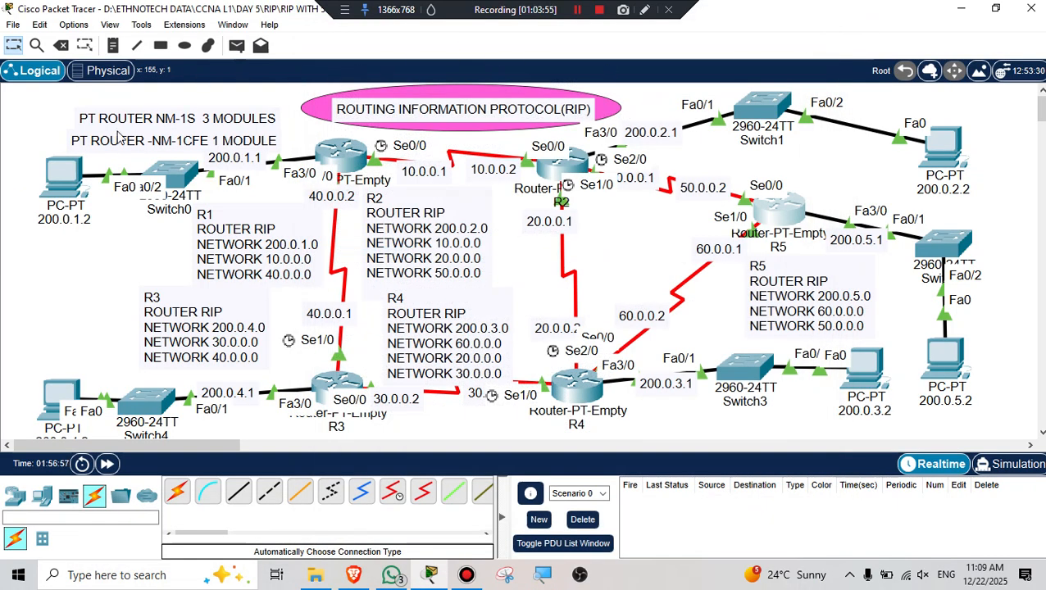
Open the command prompt of PC 200.0.1.2 and ping 200.0.2.2.
{"action": "left_click", "coordinate": [62, 195]}
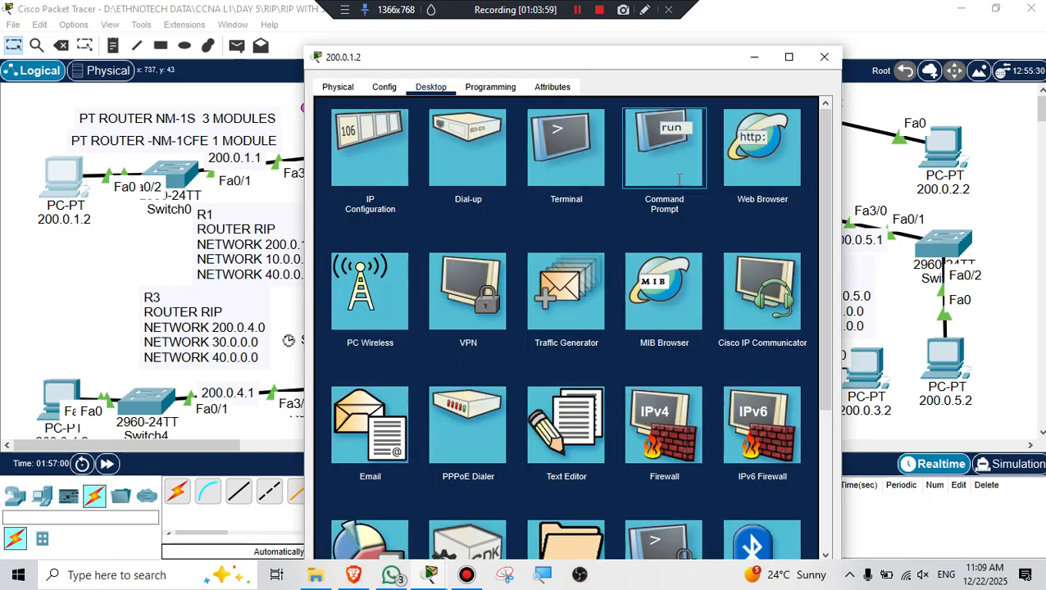
{"action": "left_click", "coordinate": [662, 152]}
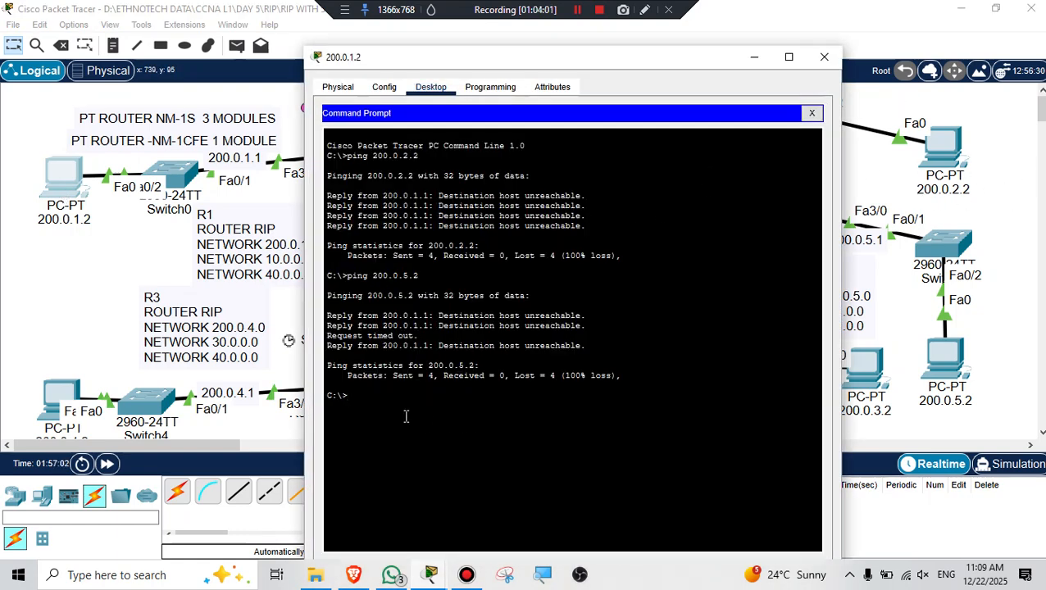
{"action": "type", "text": "PING 200.0.2.2"}
{"action": "key", "text": "Return"}
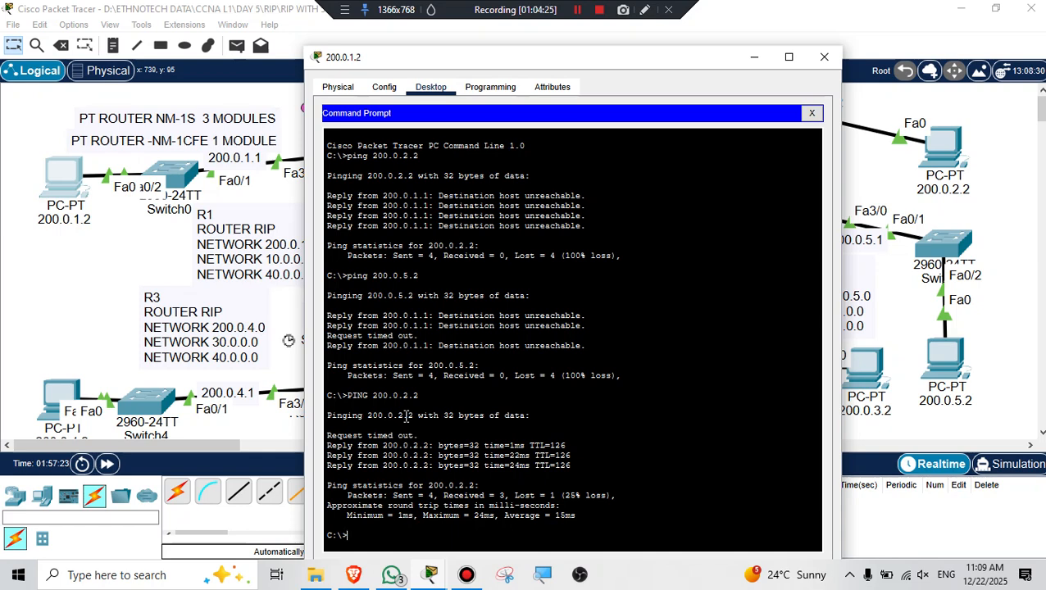
Highlight the first reply line of the ping, repeat the ping to 200.0.2.2, and close the PC's window.
{"action": "left_click_drag", "start_coordinate": [328, 425], "coordinate": [416, 435]}
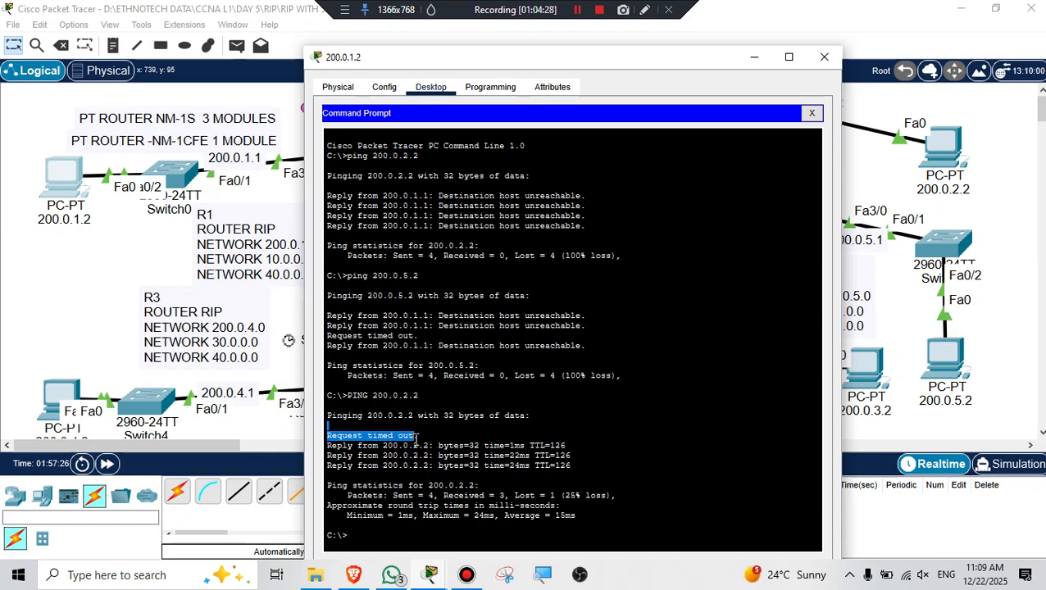
{"action": "left_click", "coordinate": [371, 538]}
{"action": "type", "text": "PING"}
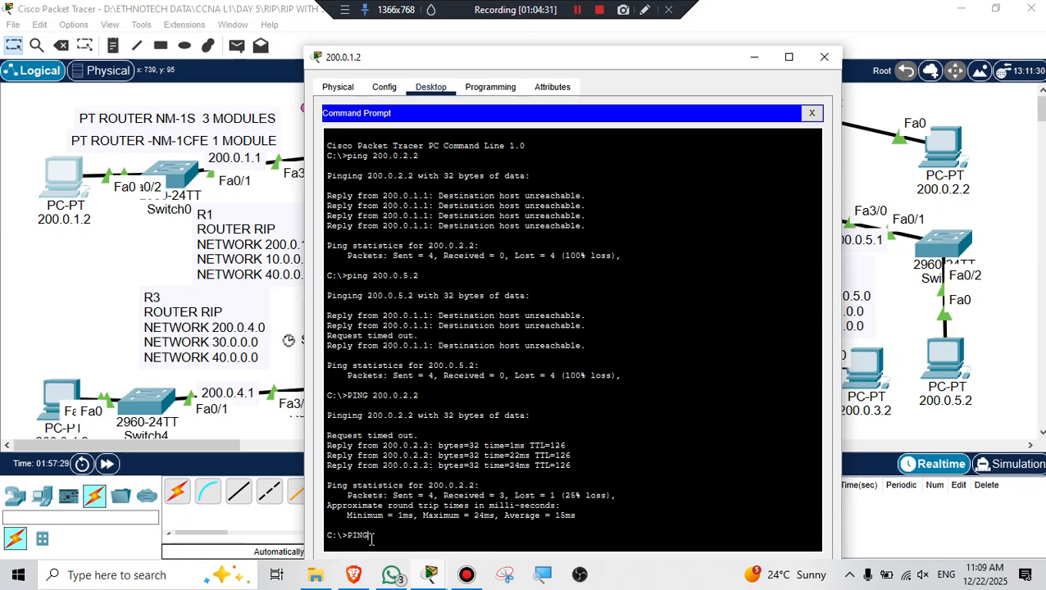
{"action": "type", "text": " 200"}
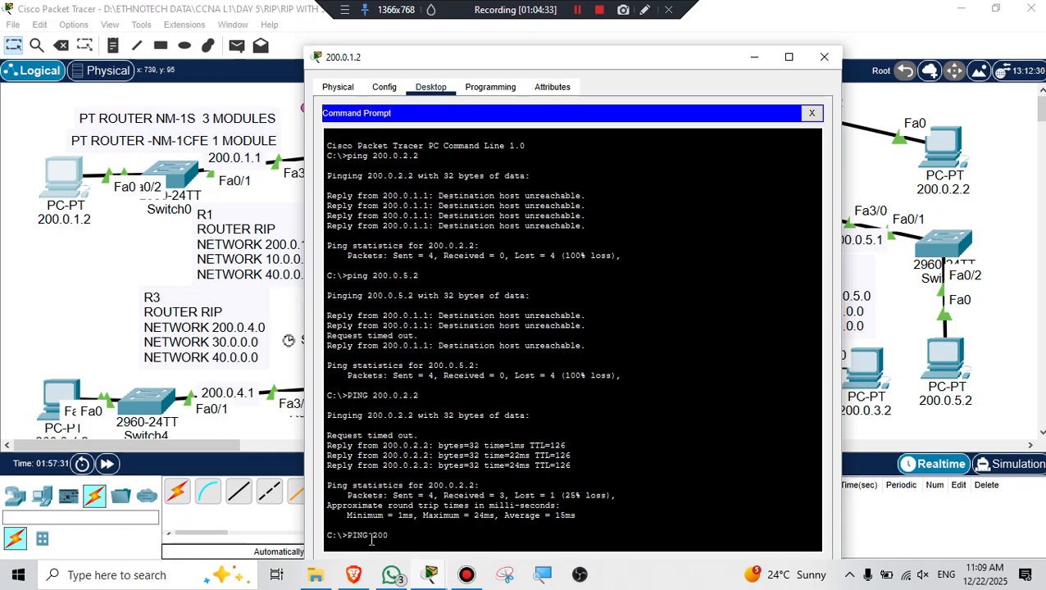
{"action": "type", "text": ".0.2.2"}
{"action": "key", "text": "Return"}
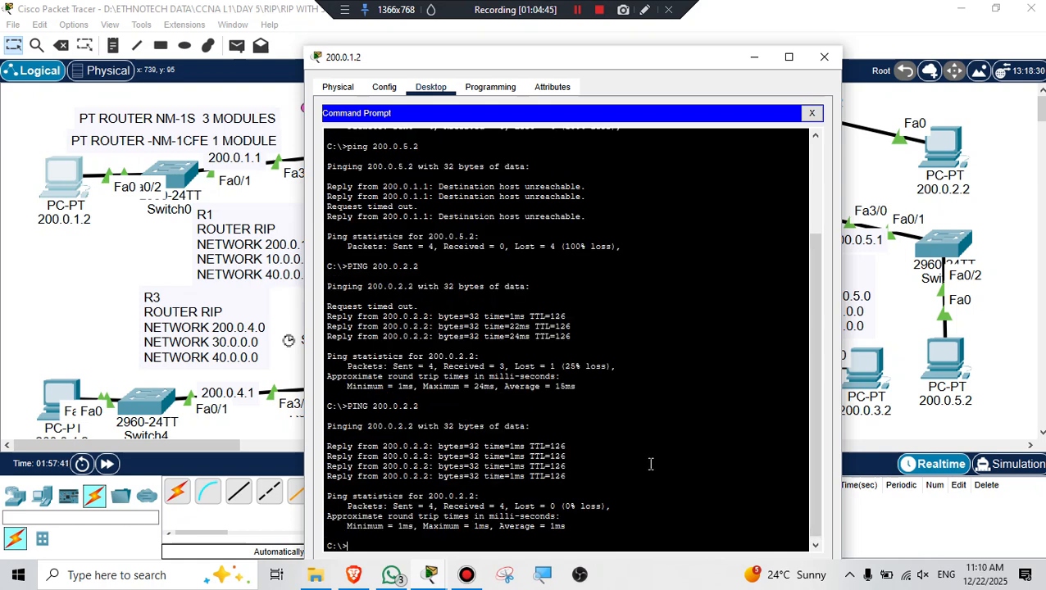
{"action": "left_click", "coordinate": [824, 57]}
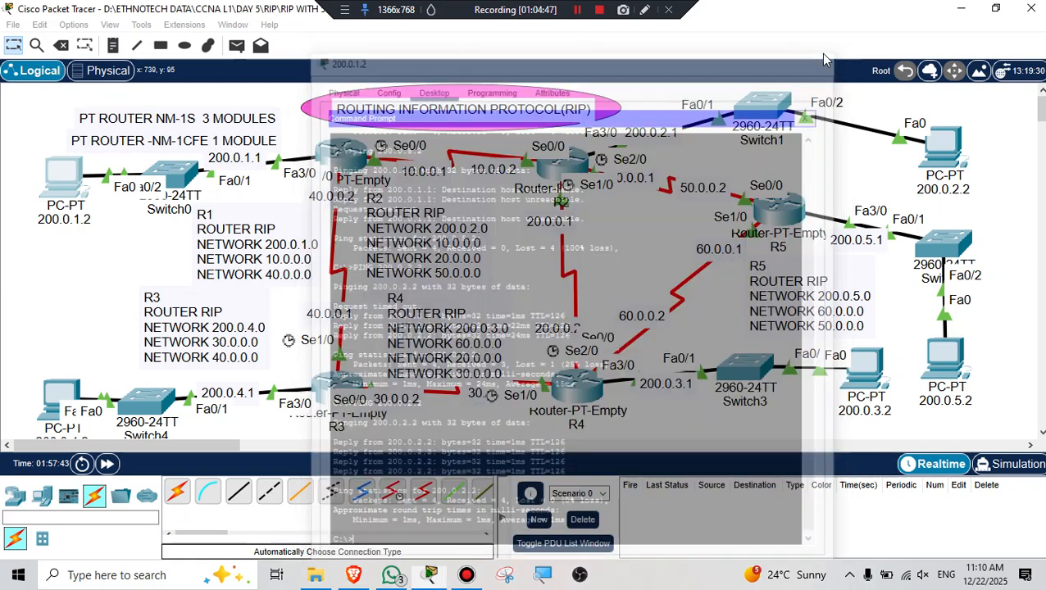
Send a simple PDU from PC 200.0.1.2 to PC 200.0.2.2.
{"action": "left_click", "coordinate": [236, 46]}
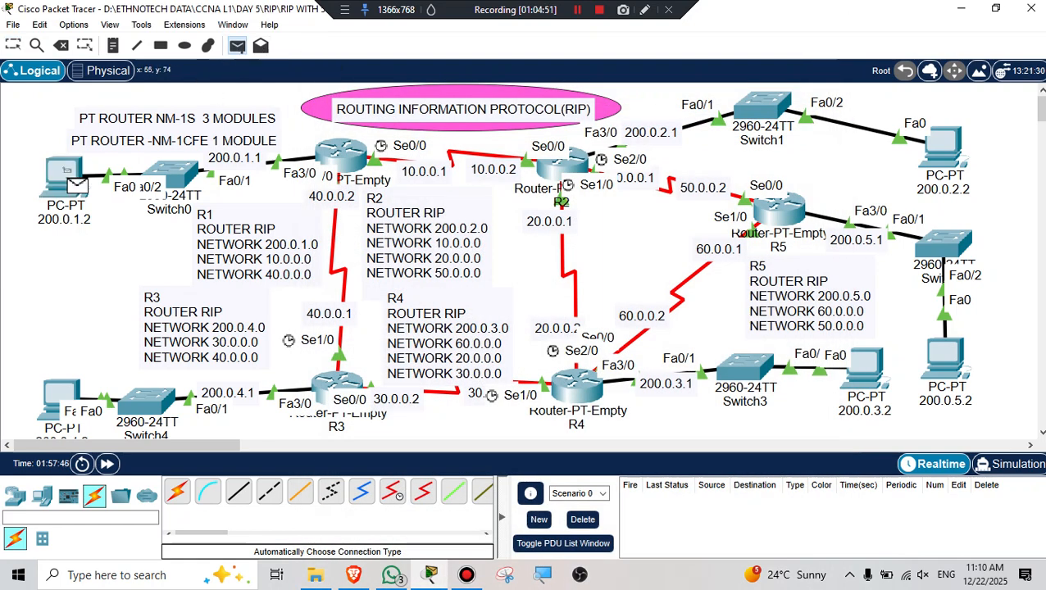
{"action": "left_click", "coordinate": [78, 184]}
{"action": "left_click", "coordinate": [941, 144]}
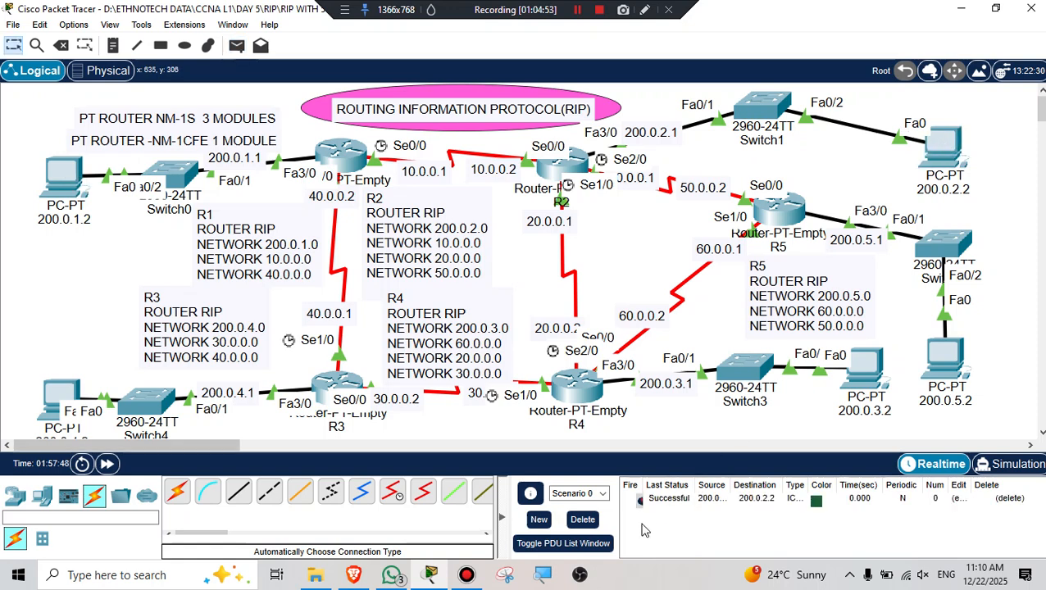
Send a simple PDU from PC 200.0.1.2 to PC 200.0.5.2, and send it a second time.
{"action": "left_click", "coordinate": [237, 46]}
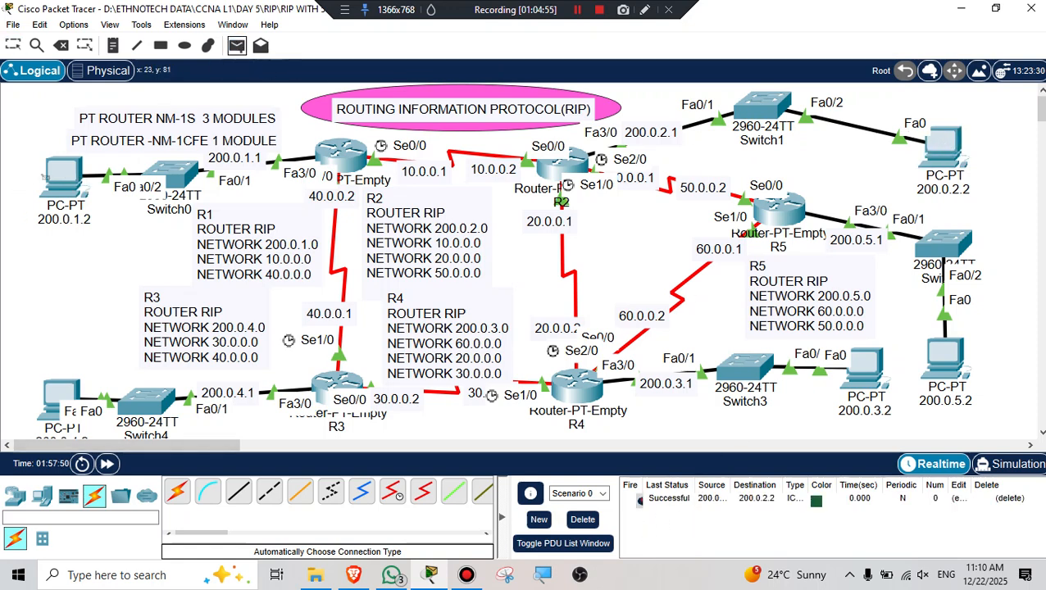
{"action": "left_click", "coordinate": [50, 177]}
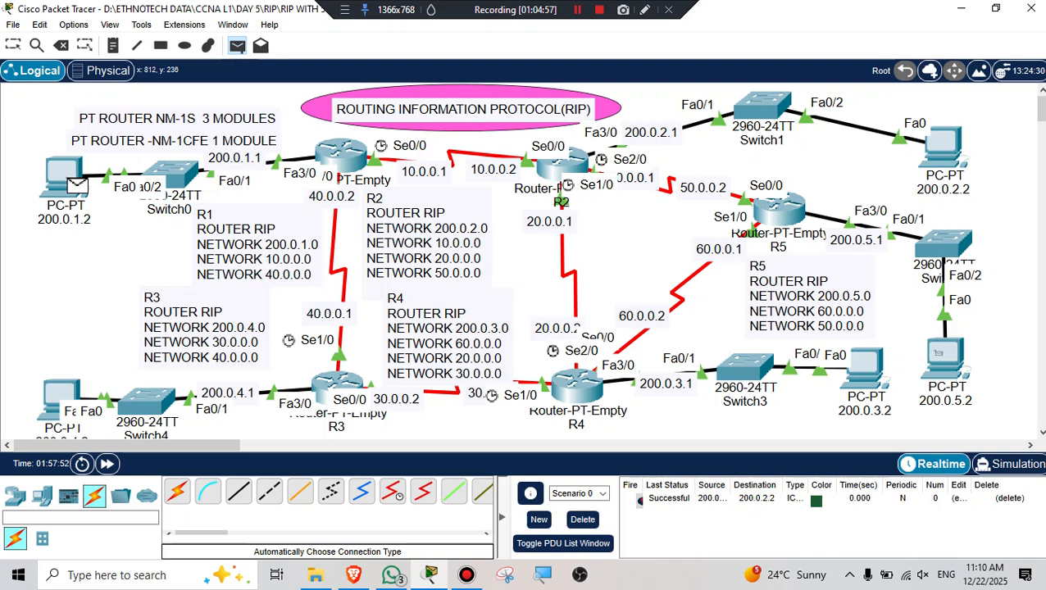
{"action": "left_click", "coordinate": [939, 351]}
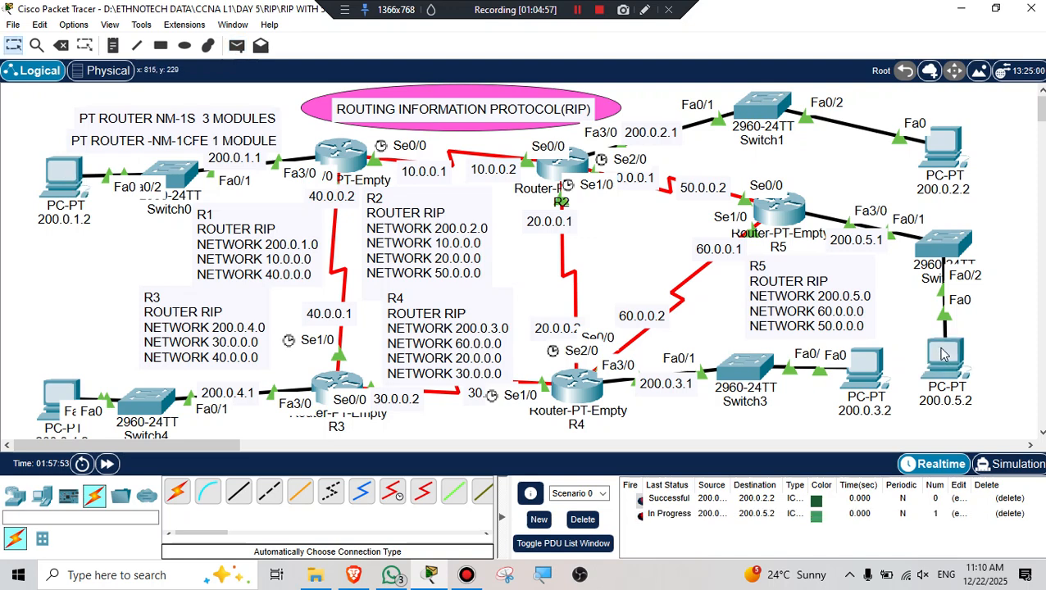
{"action": "left_click", "coordinate": [238, 47]}
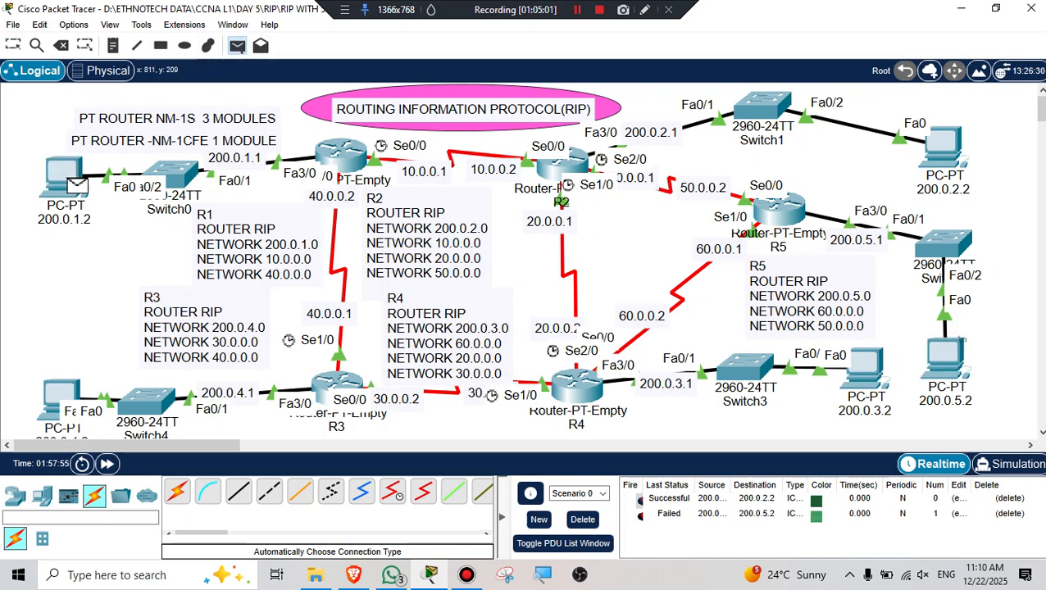
{"action": "left_click", "coordinate": [945, 355]}
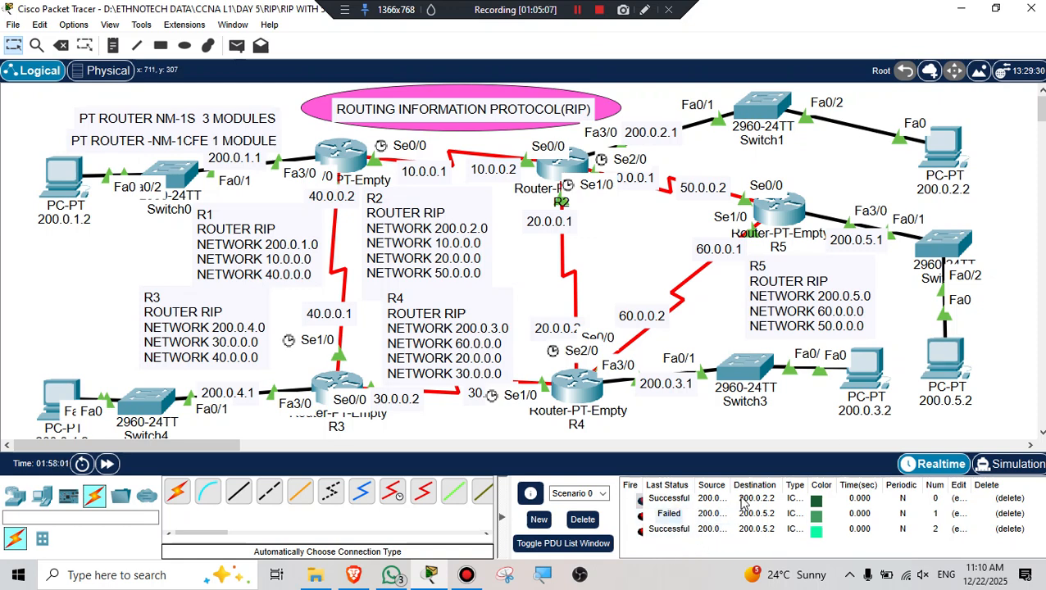
Send a simple PDU from PC 200.0.1.2 to PC 200.0.3.2.
{"action": "left_click", "coordinate": [236, 45]}
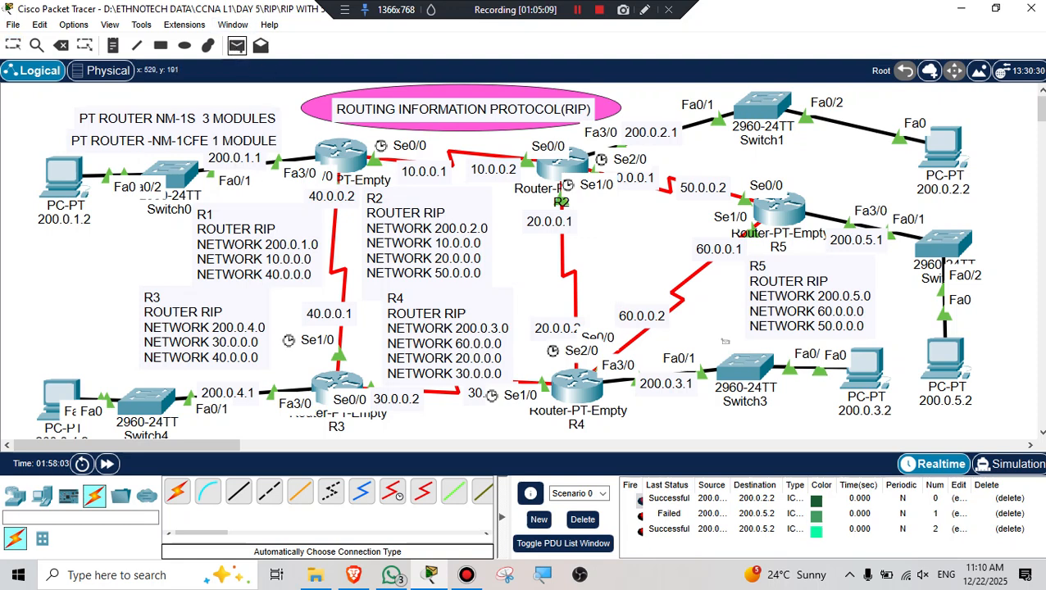
{"action": "left_click", "coordinate": [59, 168]}
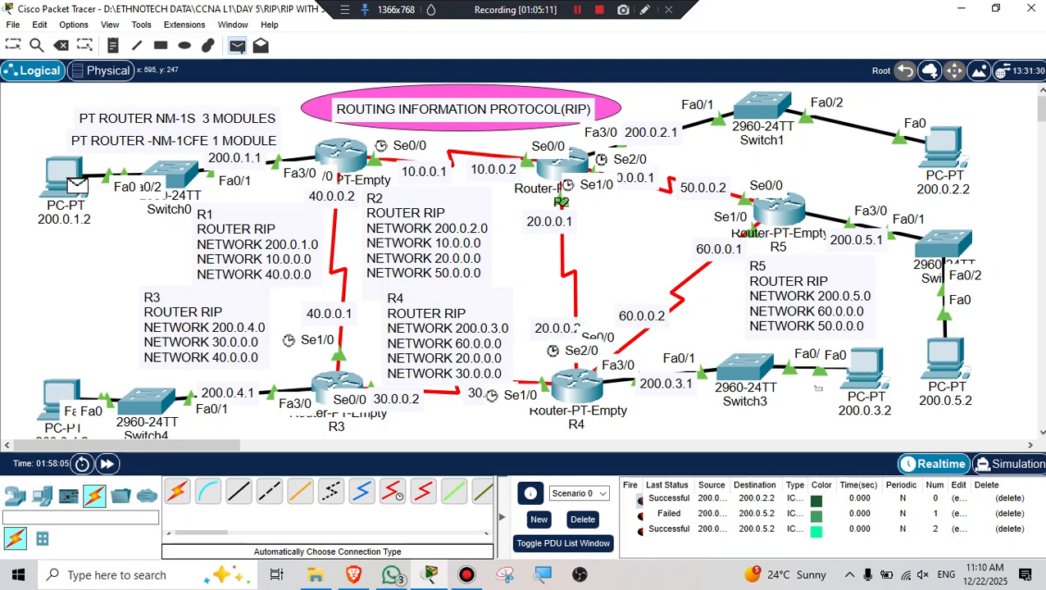
{"action": "left_click", "coordinate": [861, 361]}
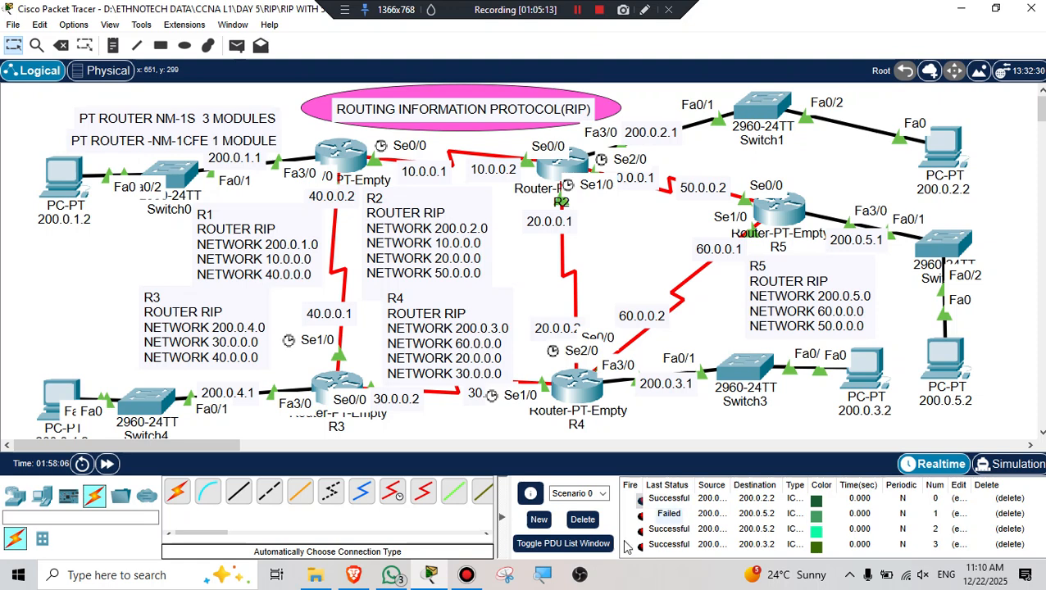
Send a simple PDU from PC 200.0.4.2 to PC 200.0.2.2 and check its entry in the PDU list.
{"action": "left_click", "coordinate": [238, 47]}
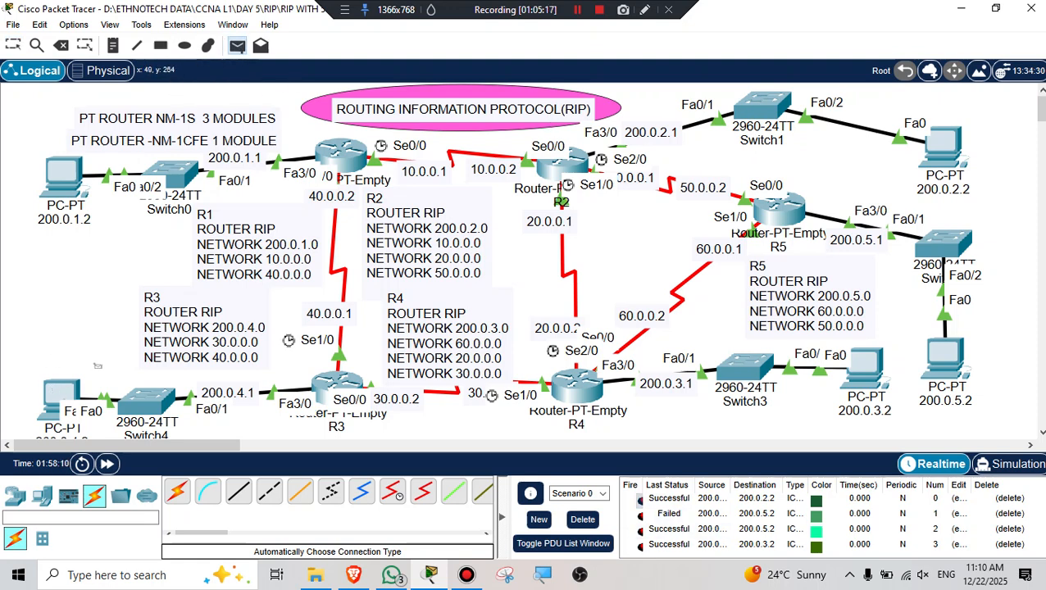
{"action": "left_click", "coordinate": [943, 148]}
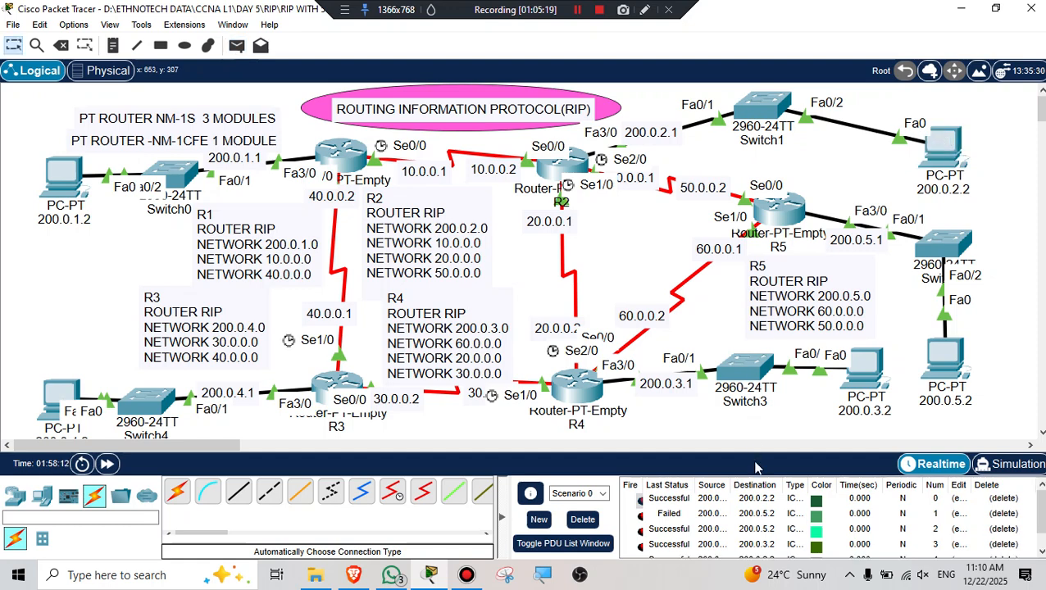
{"action": "scroll", "coordinate": [742, 520], "scroll_direction": "down", "scroll_amount": 1}
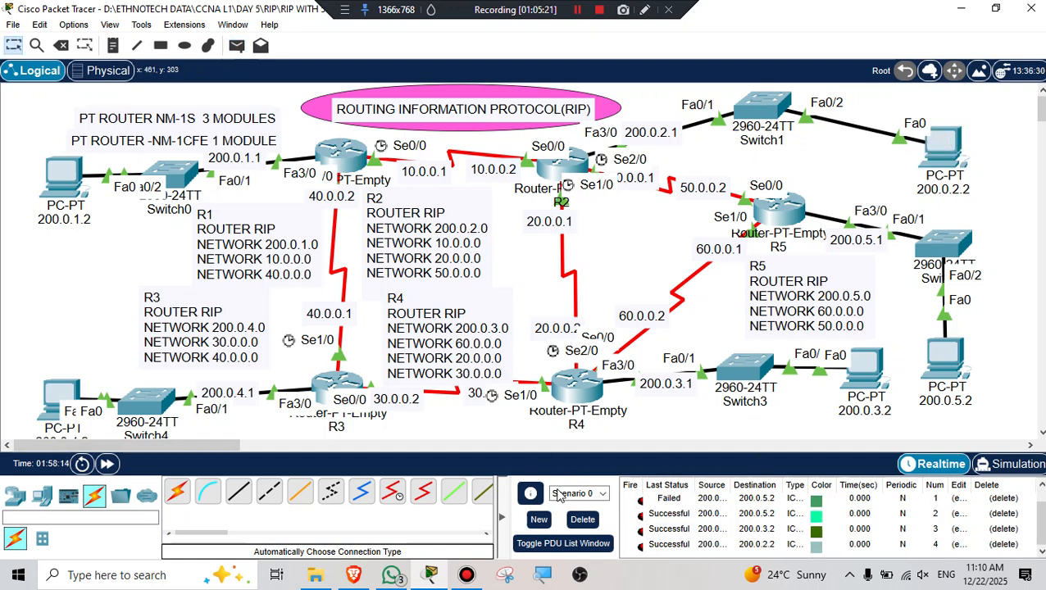
Delete Scenario 0 to empty the PDU list, and send a simple PDU to PC 200.0.3.2.
{"action": "left_click", "coordinate": [582, 519]}
{"action": "left_click", "coordinate": [237, 47]}
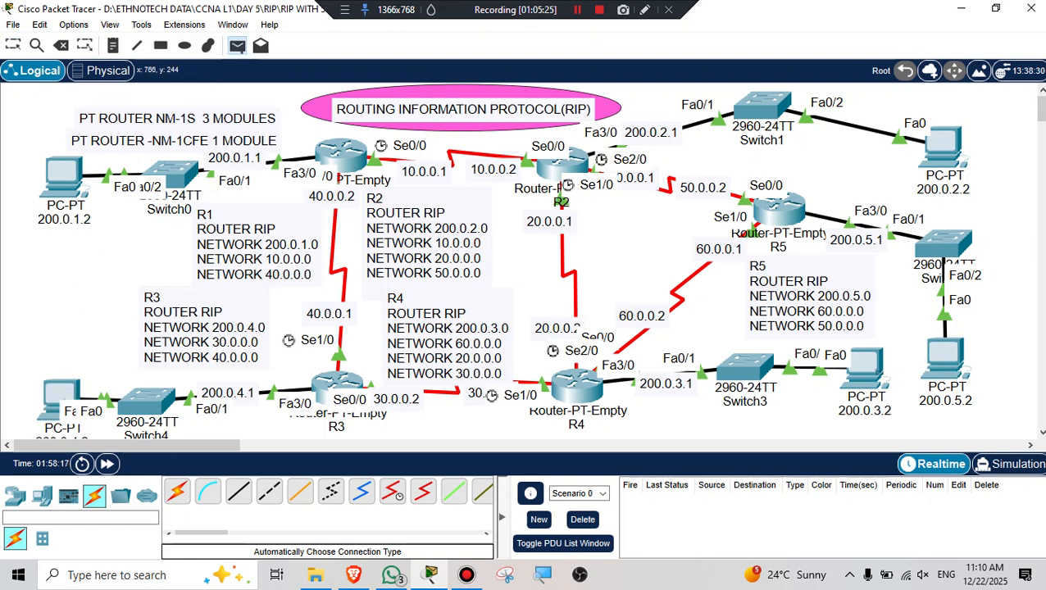
{"action": "left_click", "coordinate": [868, 364]}
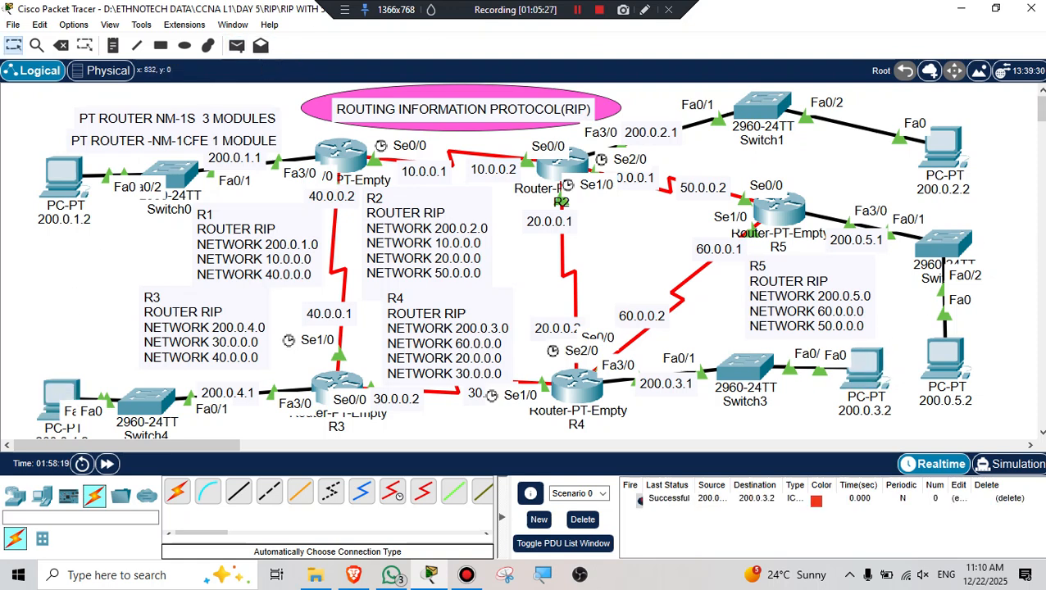
Send a simple PDU from PC 200.0.4.2 to PC 200.0.5.2.
{"action": "left_click", "coordinate": [238, 47]}
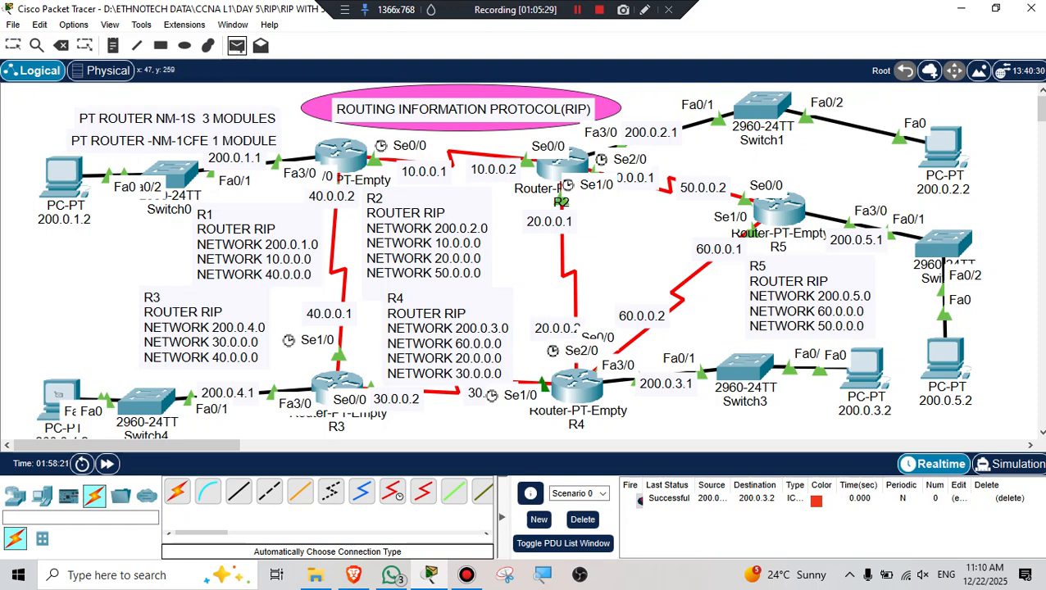
{"action": "left_click", "coordinate": [58, 394]}
{"action": "left_click", "coordinate": [945, 358]}
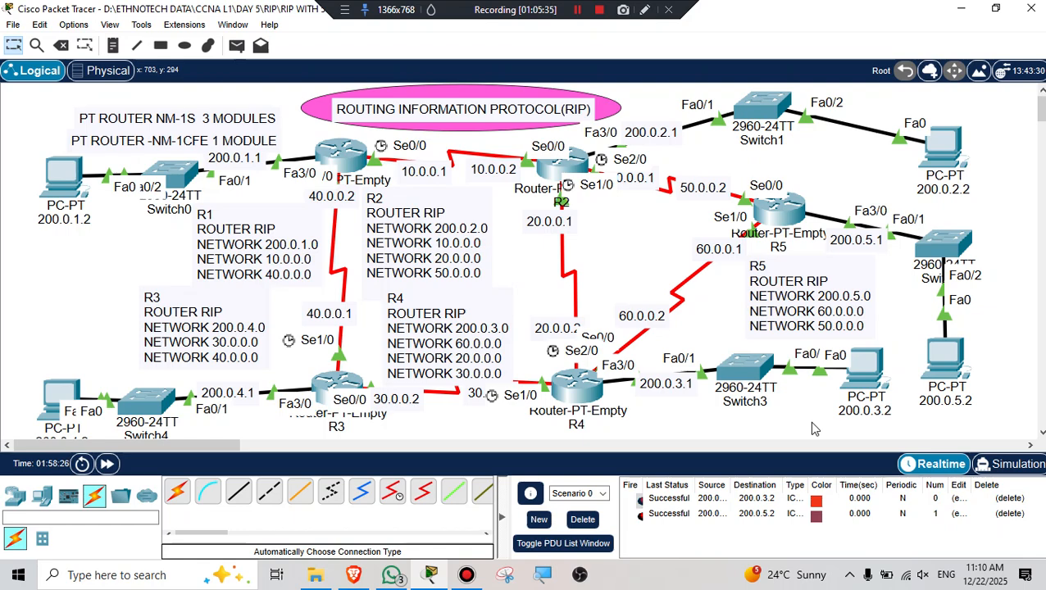
Open the command prompt of PC 200.0.5.2 and ping 200.0.1.2.
{"action": "left_click", "coordinate": [951, 353]}
{"action": "left_click", "coordinate": [652, 131]}
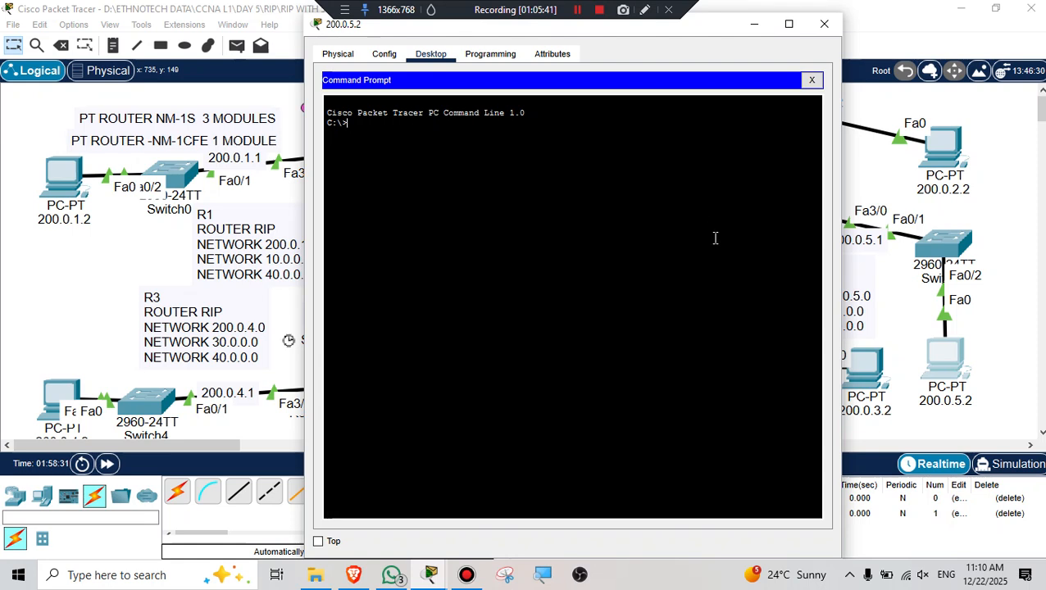
{"action": "type", "text": "PING 200.0.1.2"}
{"action": "key", "text": "Return"}
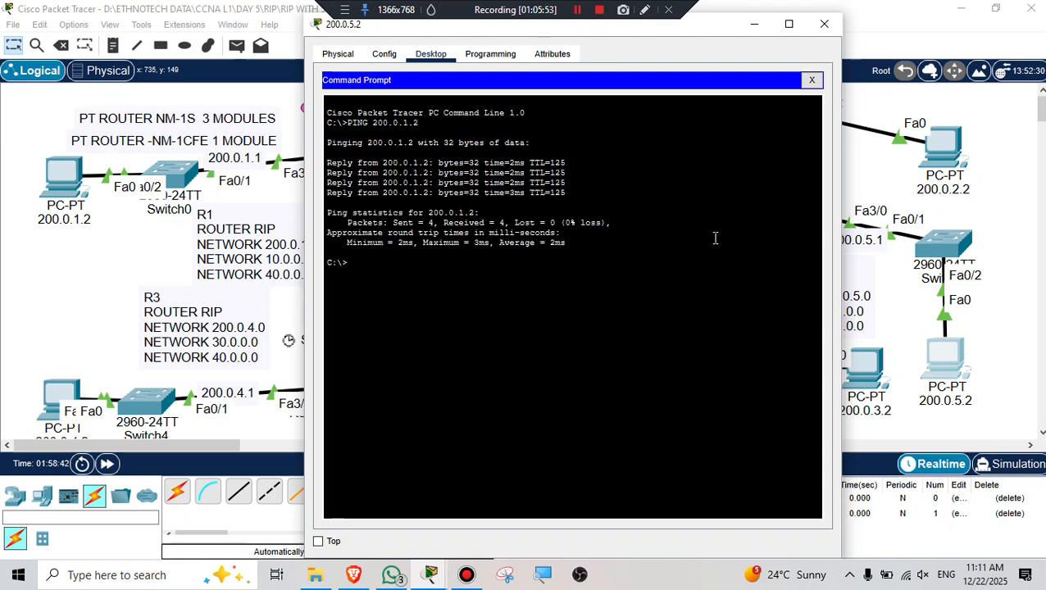
Ping 200.0.4.2 and 200.0.2.2 from PC 200.0.5.2.
{"action": "type", "text": "NG 200.0."}
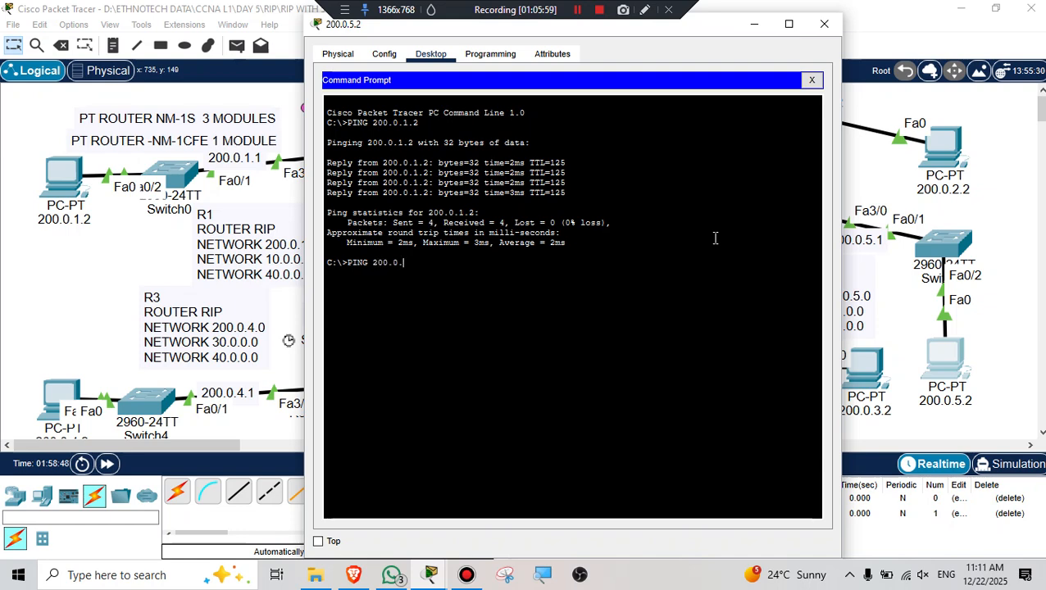
{"action": "type", "text": "4.2"}
{"action": "key", "text": "Return"}
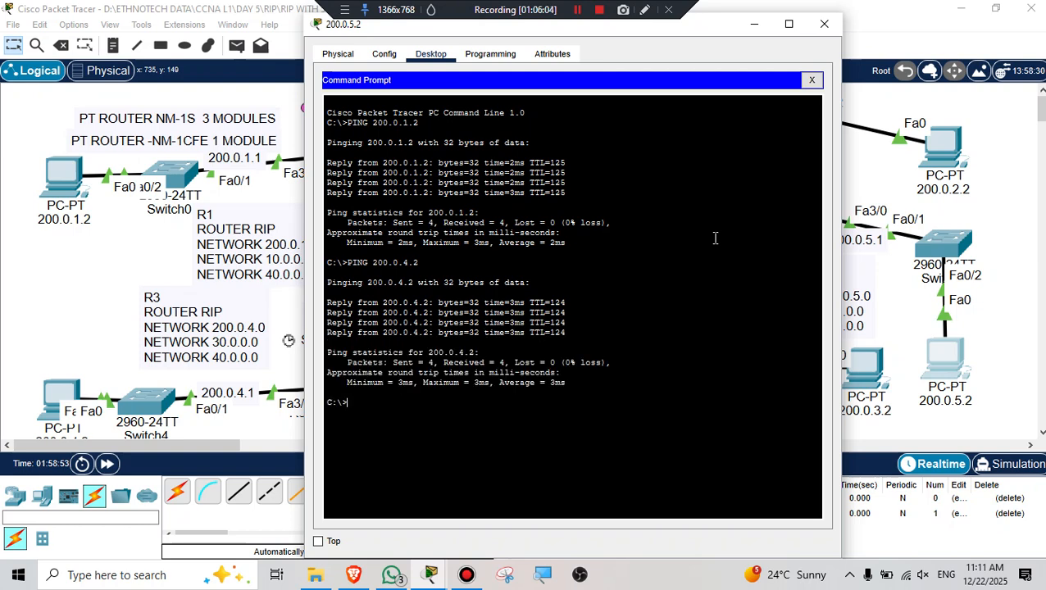
{"action": "type", "text": "PING 200."}
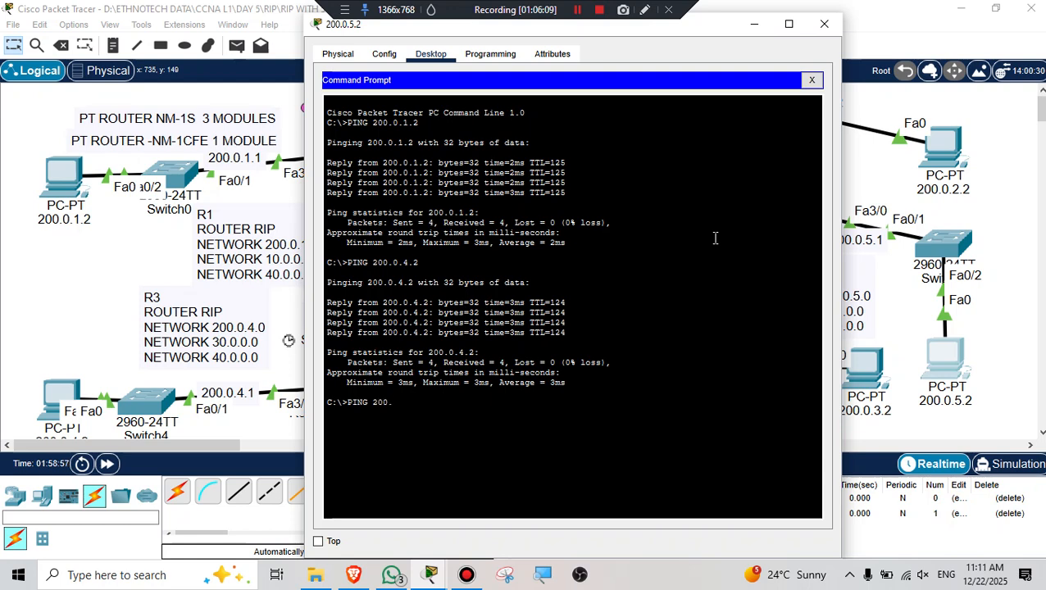
{"action": "type", "text": "0.2.2"}
{"action": "key", "text": "Return"}
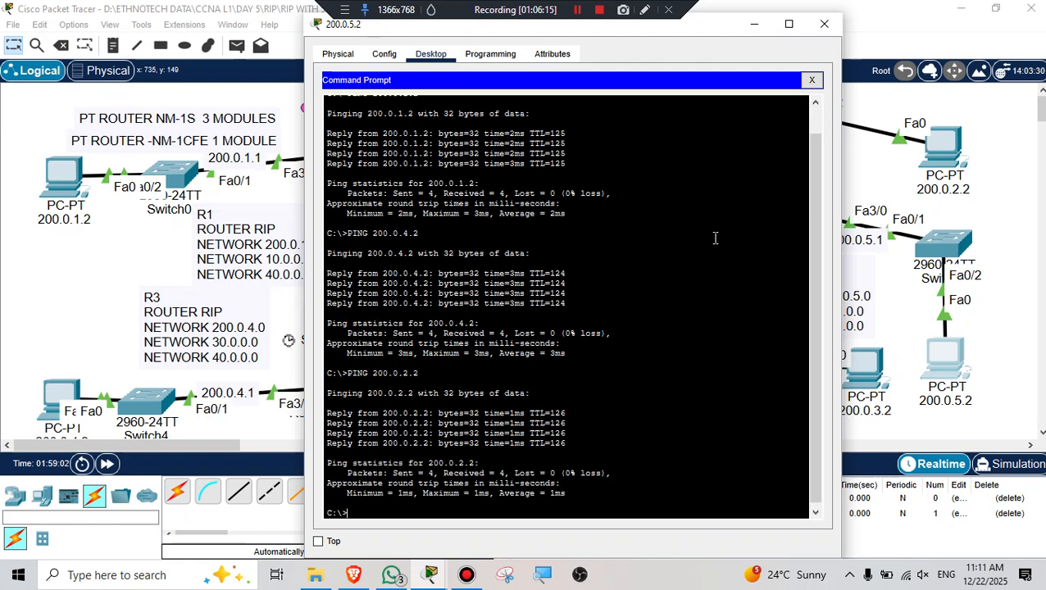
Ping 200.0.3.2 from PC 200.0.5.2.
{"action": "type", "text": "PING"}
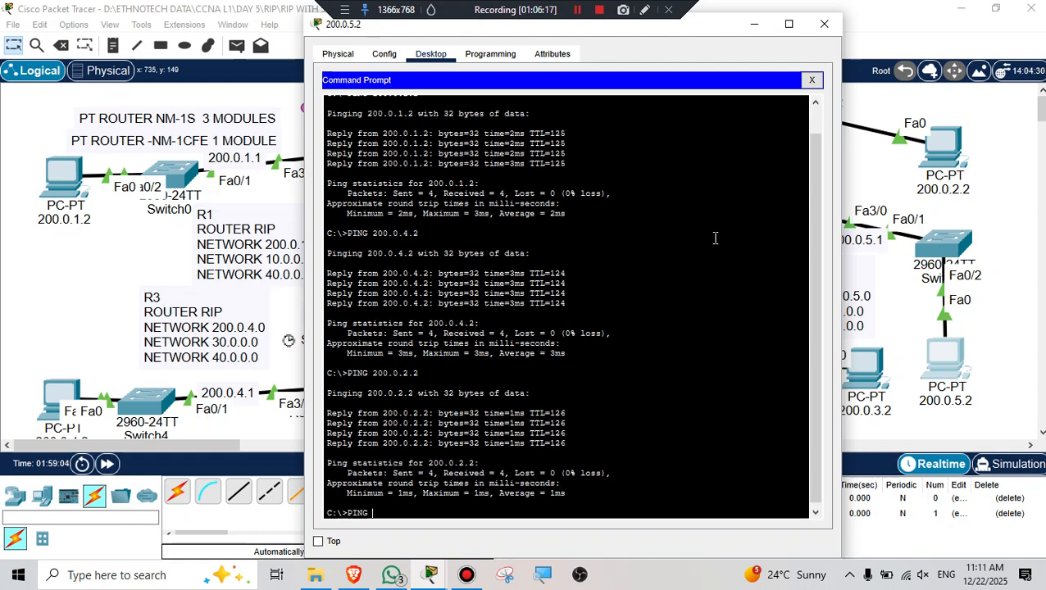
{"action": "type", "text": " 200.0.3.2"}
{"action": "key", "text": "Return"}
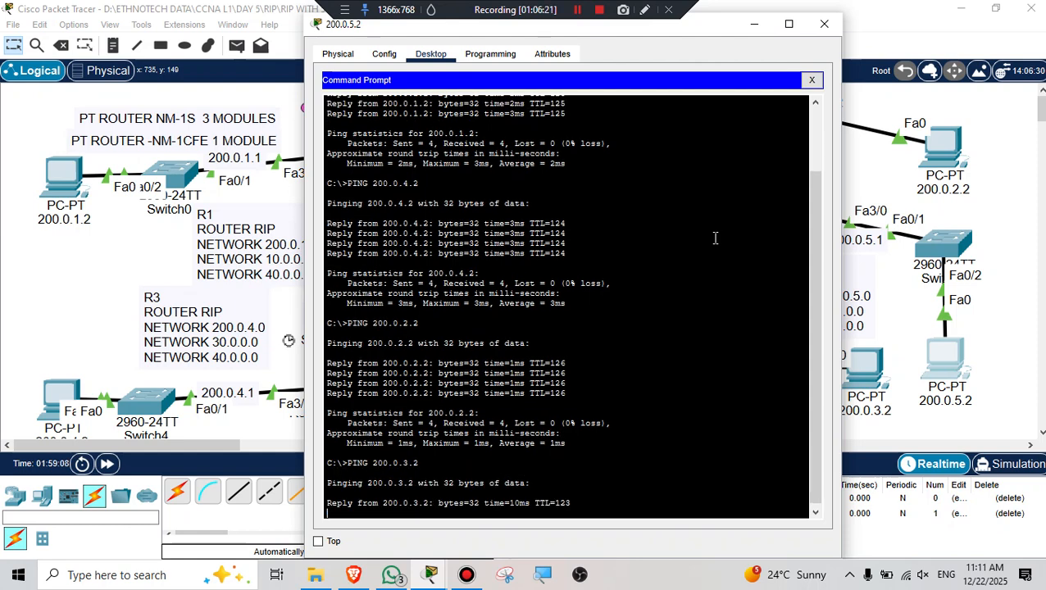